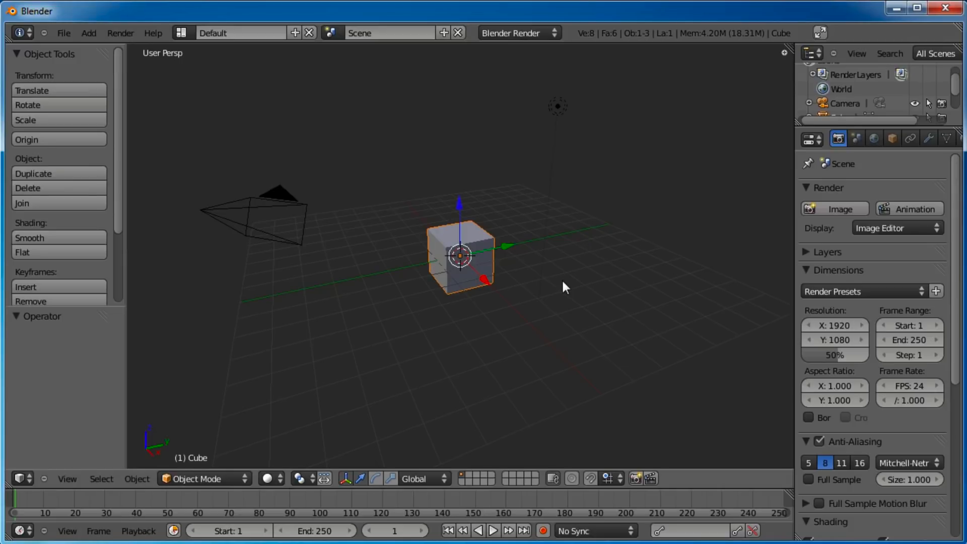
Switch to the top orthographic view and delete the default cube
scroll(563, 282, "up", 2)
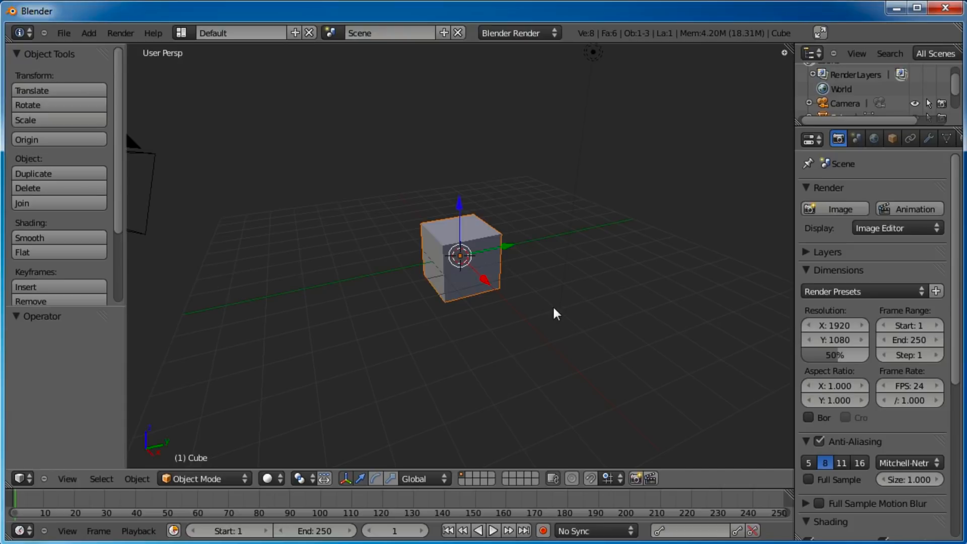
middle_click_drag(551, 304, 406, 313)
key("KP_7")
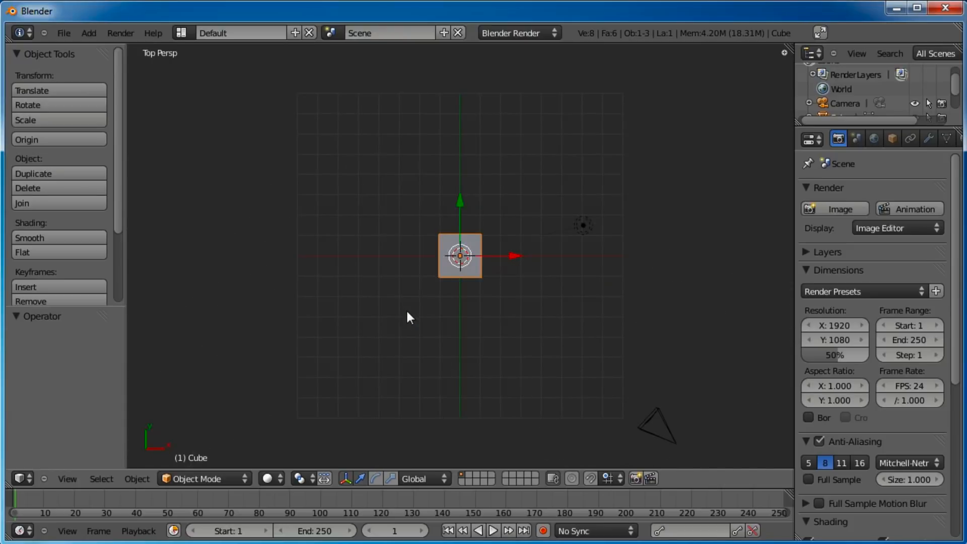
scroll(407, 312, "up", 6)
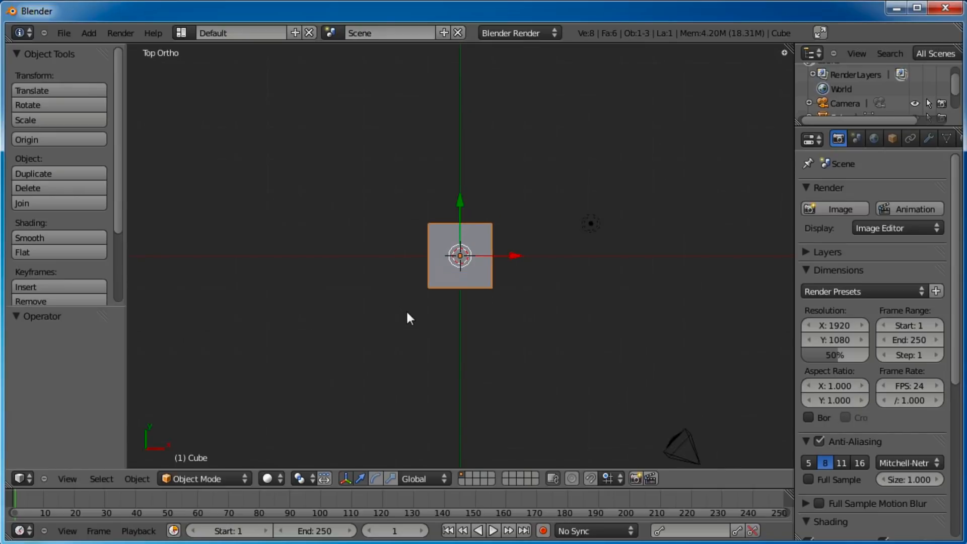
middle_click_drag(595, 215, 586, 239, "shift")
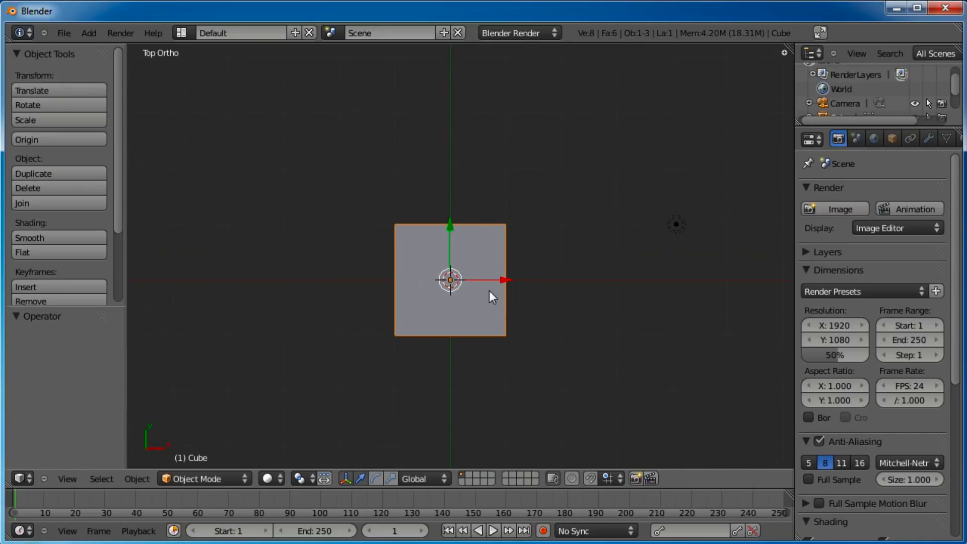
key("x")
left_click(460, 291)
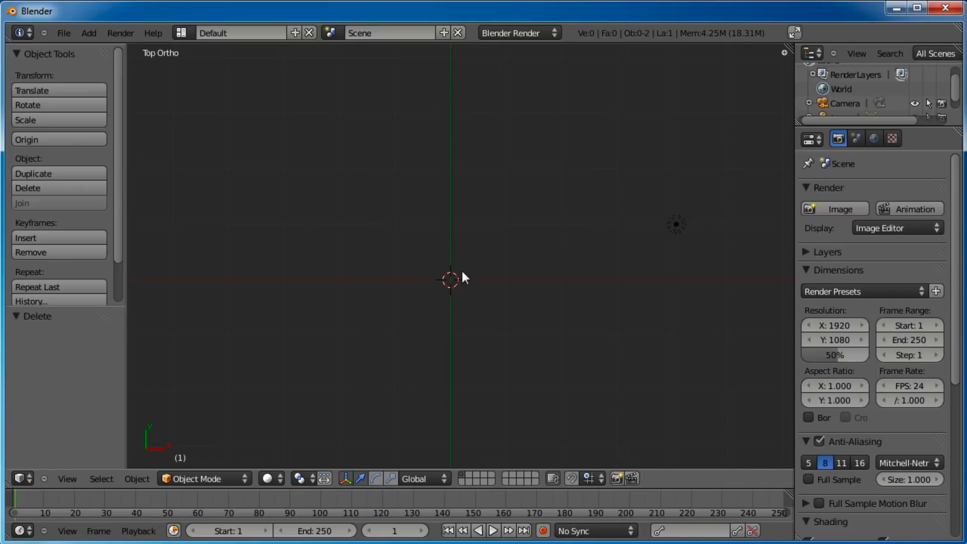
Add a mesh circle with 32 vertices at the origin, fill it, and set its radius to 2.310
key("shift+a")
mouse_move(461, 272)
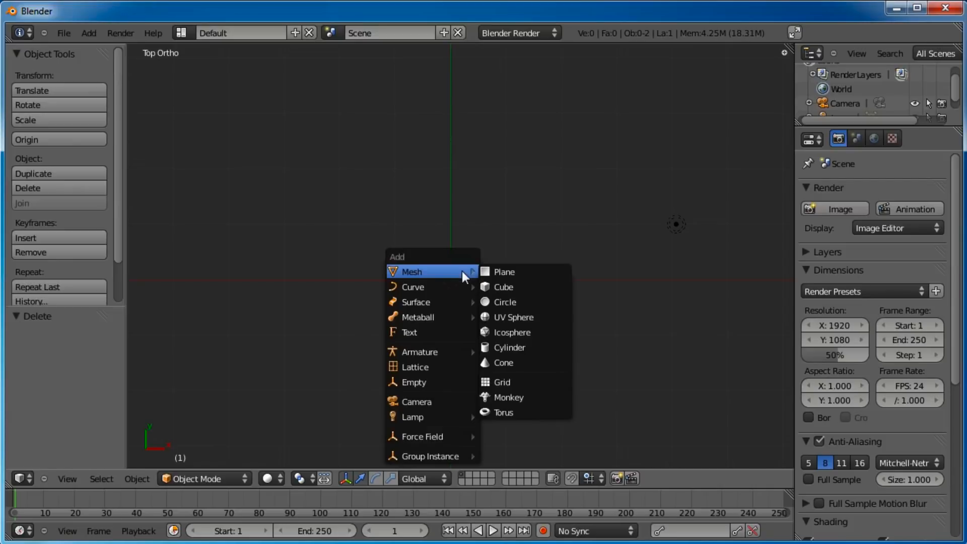
left_click(521, 302)
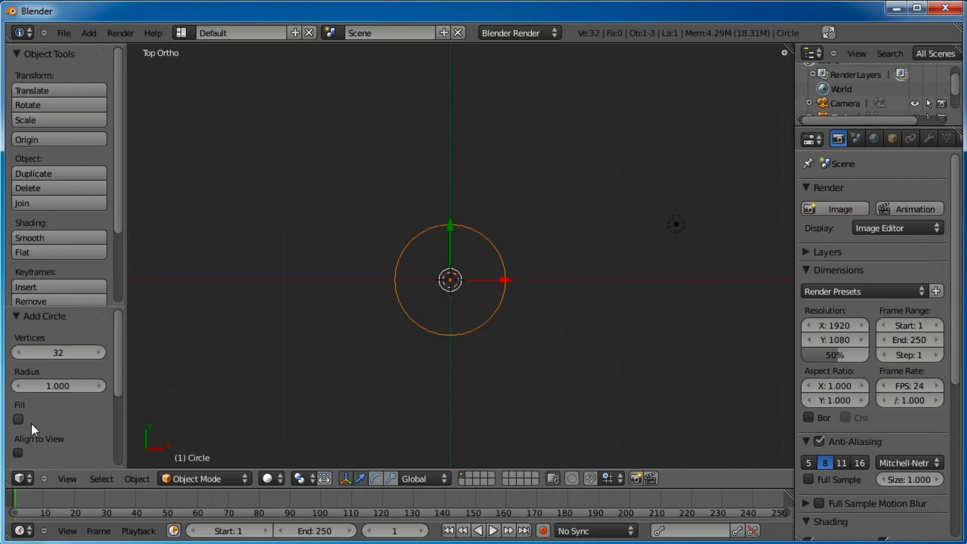
left_click(18, 419)
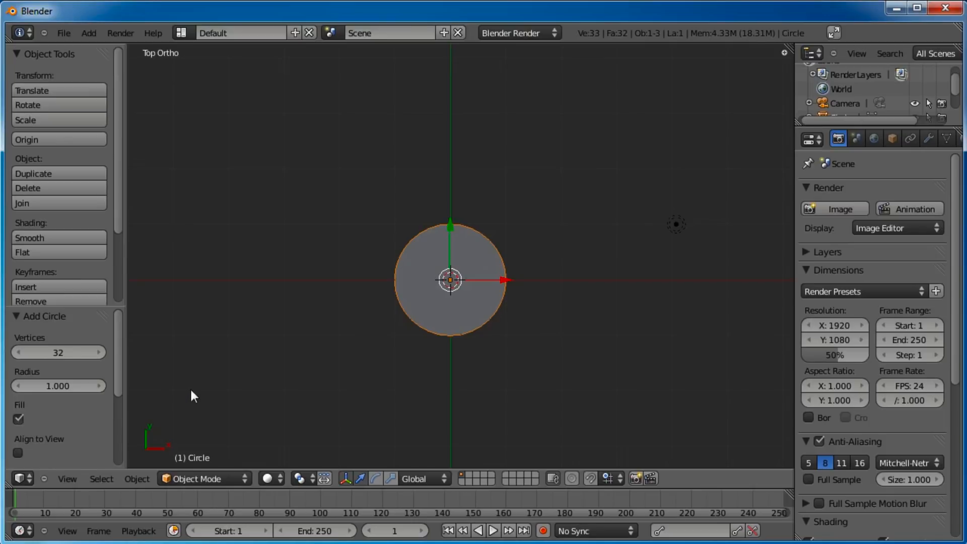
left_click_drag(75, 385, 166, 362)
Enter Edit Mode on the filled circle
middle_click_drag(368, 392, 485, 315)
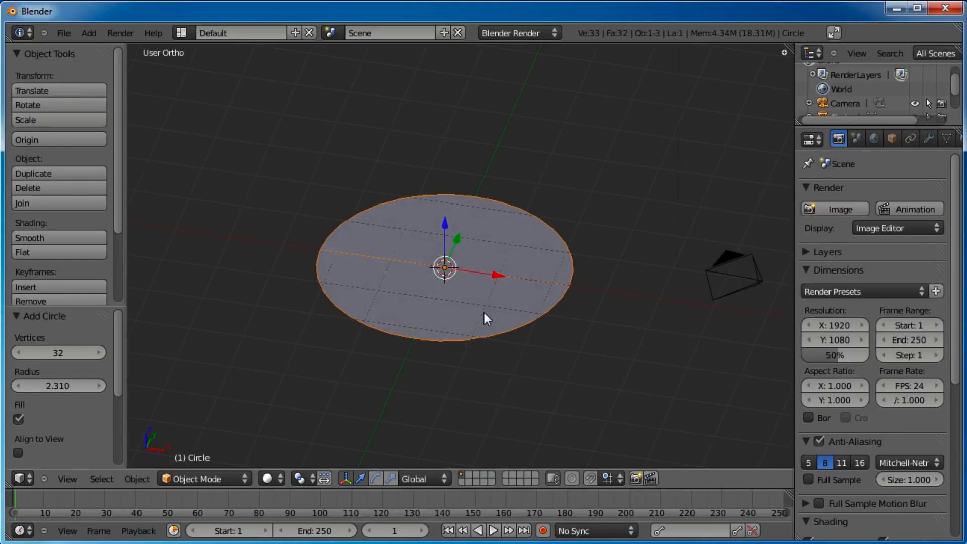
key("Tab")
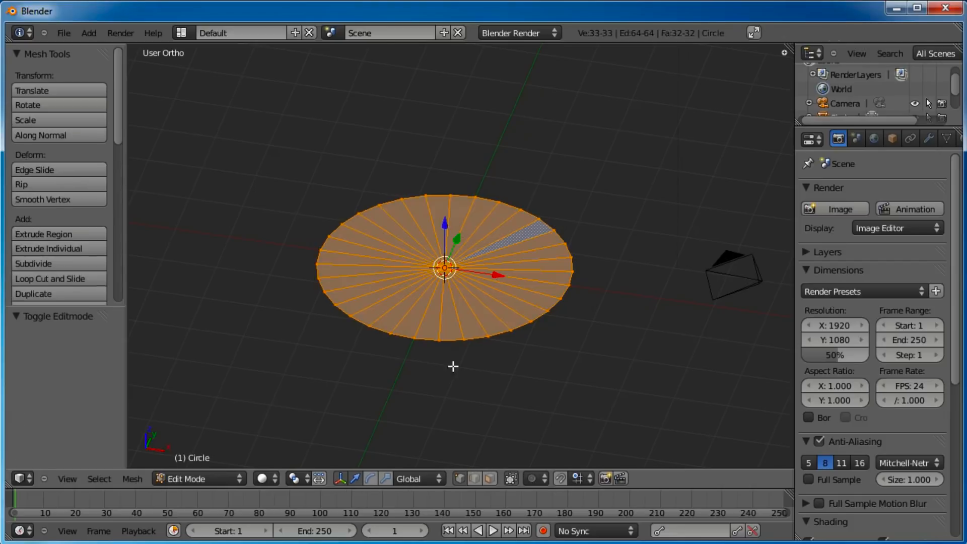
scroll(508, 325, "up", 4)
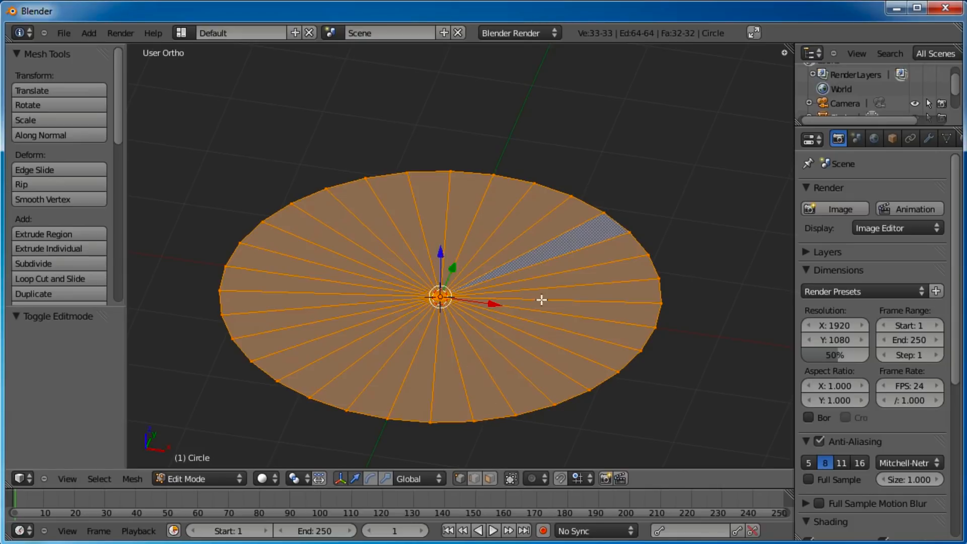
key("a")
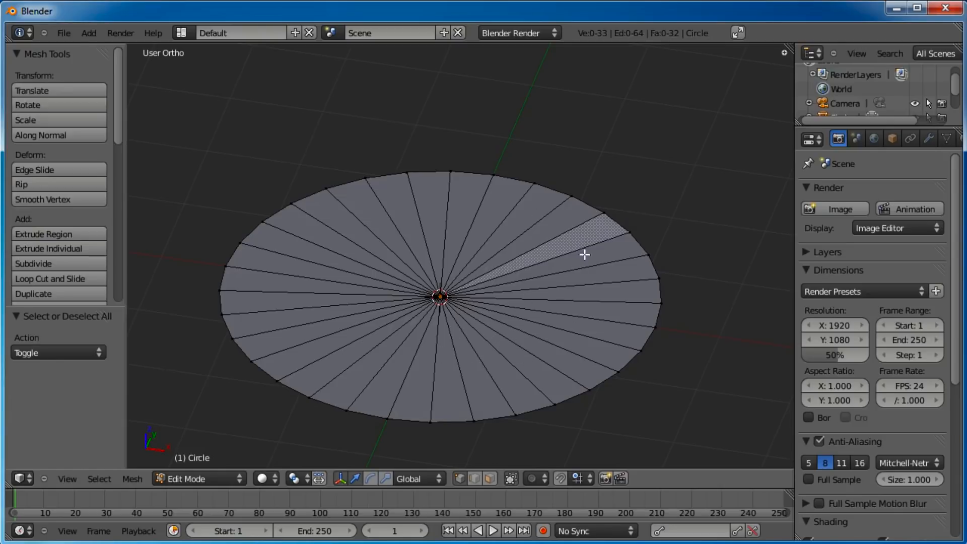
right_click(440, 296)
key("g")
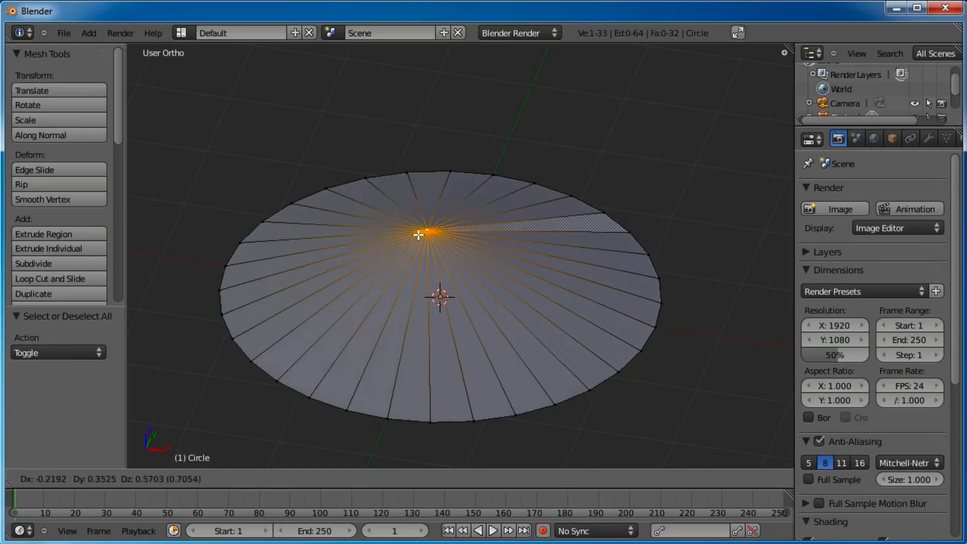
key("Escape")
key("a")
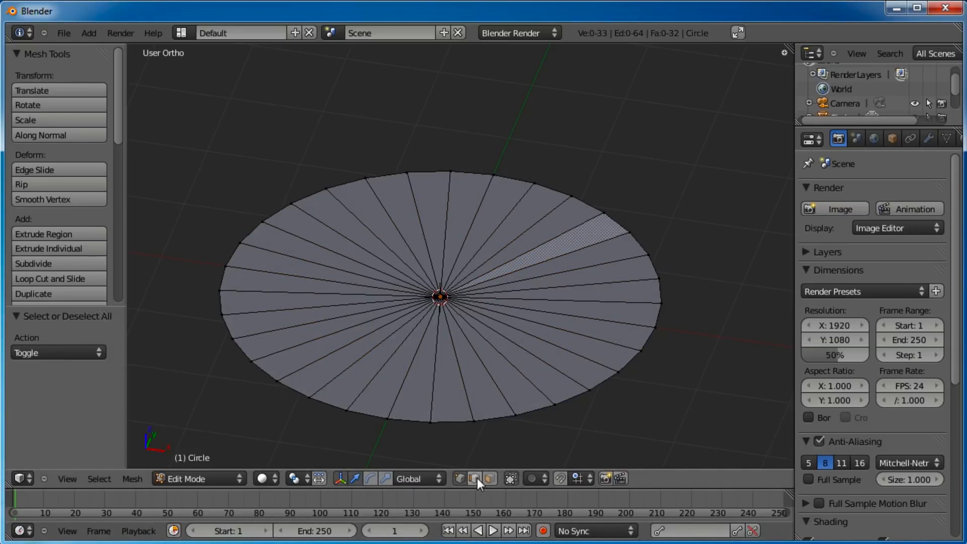
right_click(438, 302)
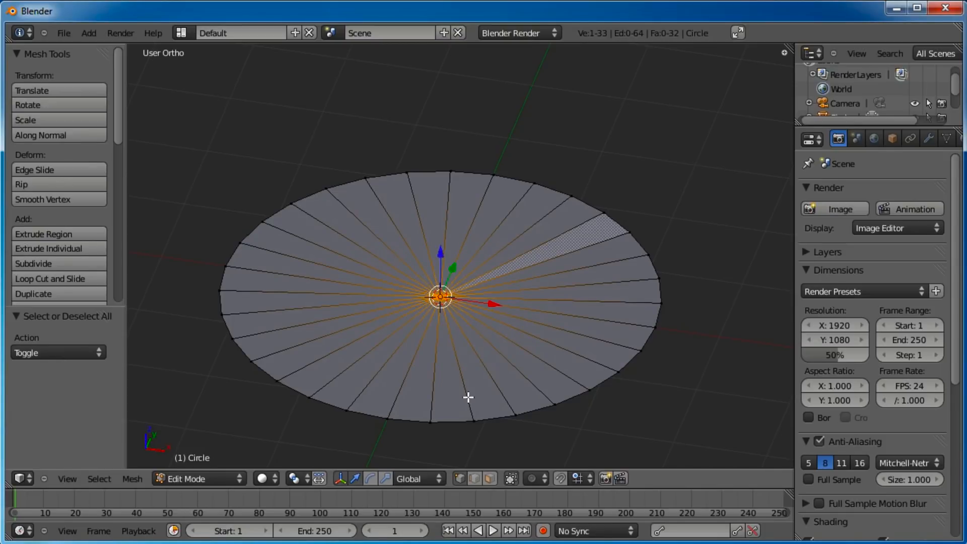
right_click(495, 415, "alt+shift")
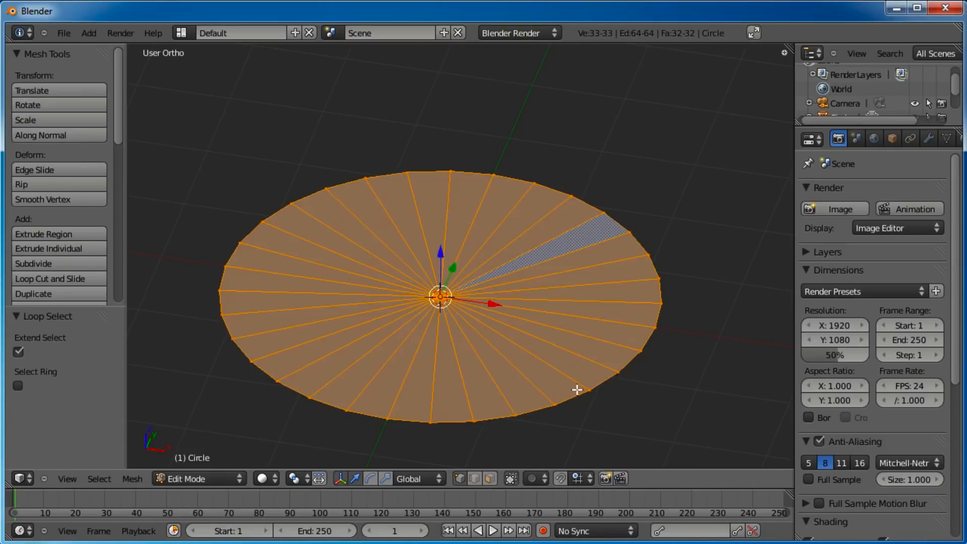
key("a")
key("a")
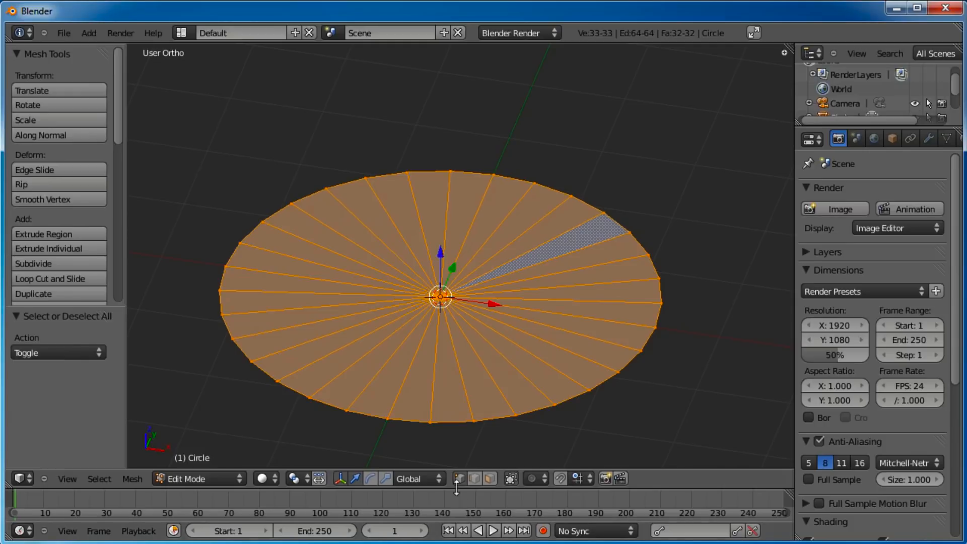
In edge selection mode, keep only the circle's radial edges selected and subdivide them with 3 cuts
left_click(477, 479)
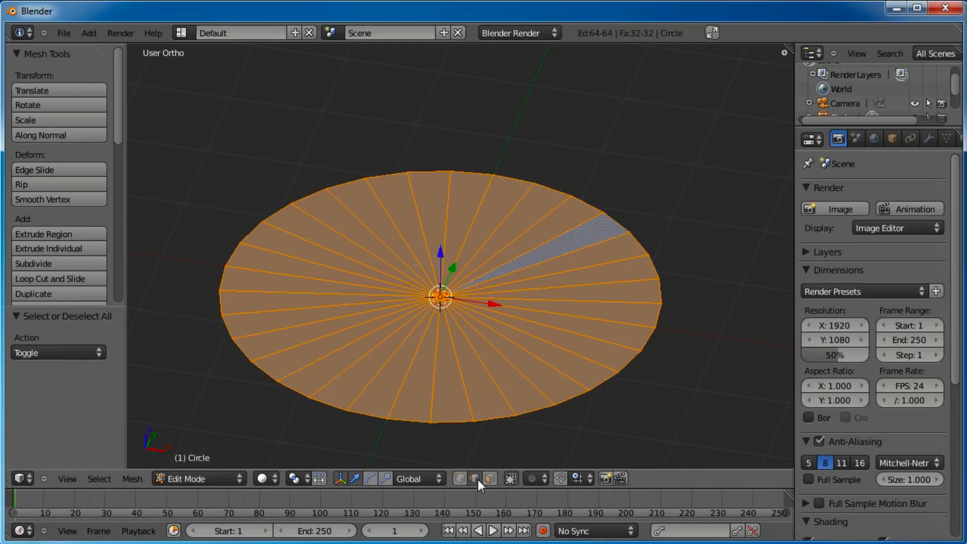
right_click(496, 419, "alt+shift")
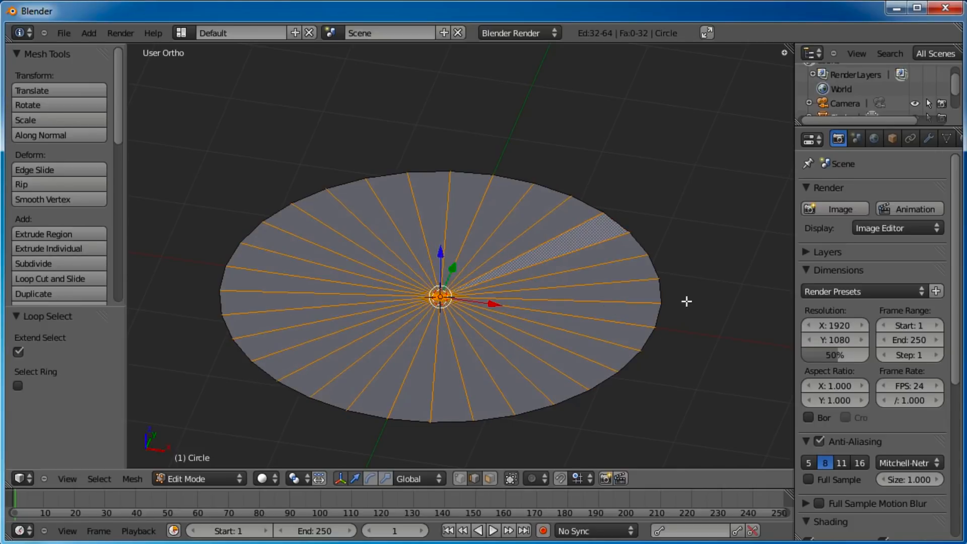
key("w")
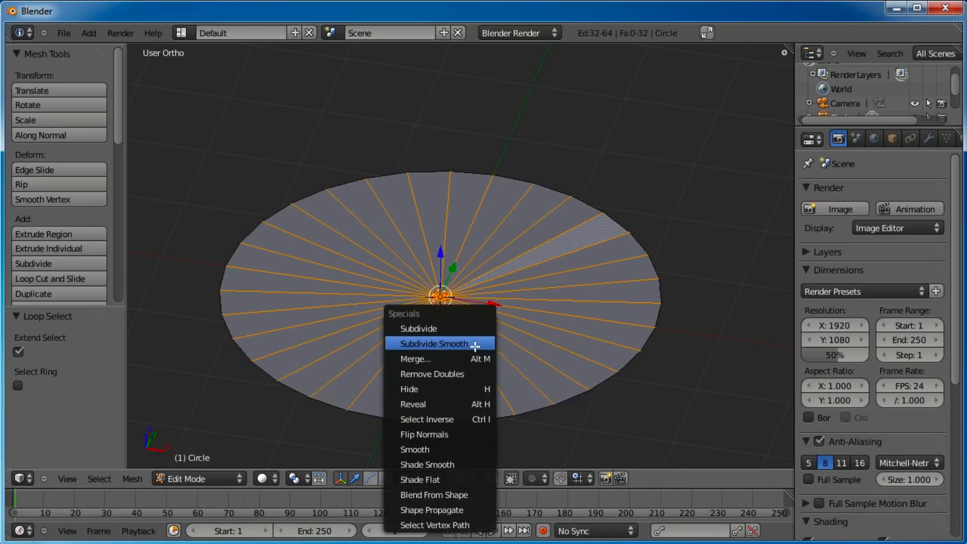
left_click(452, 330)
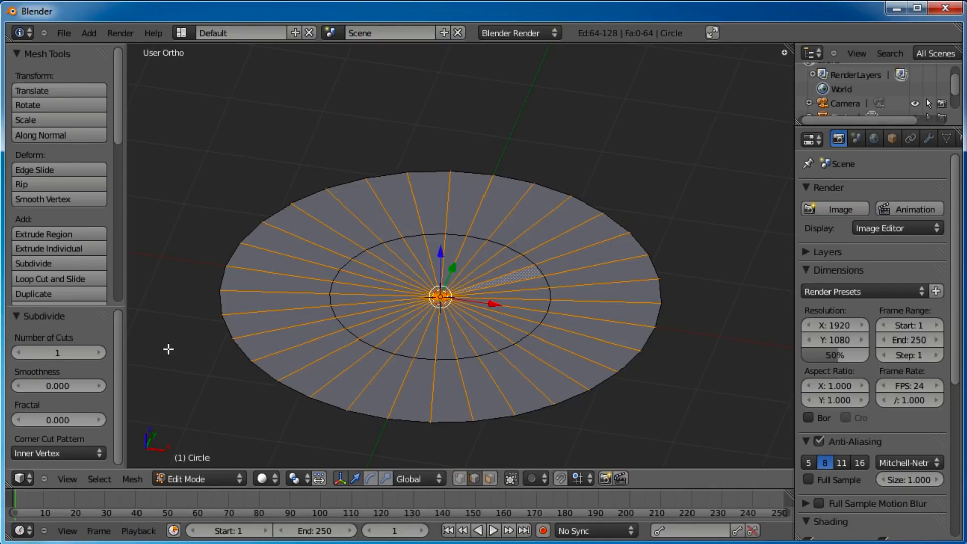
left_click(99, 352)
left_click(98, 352)
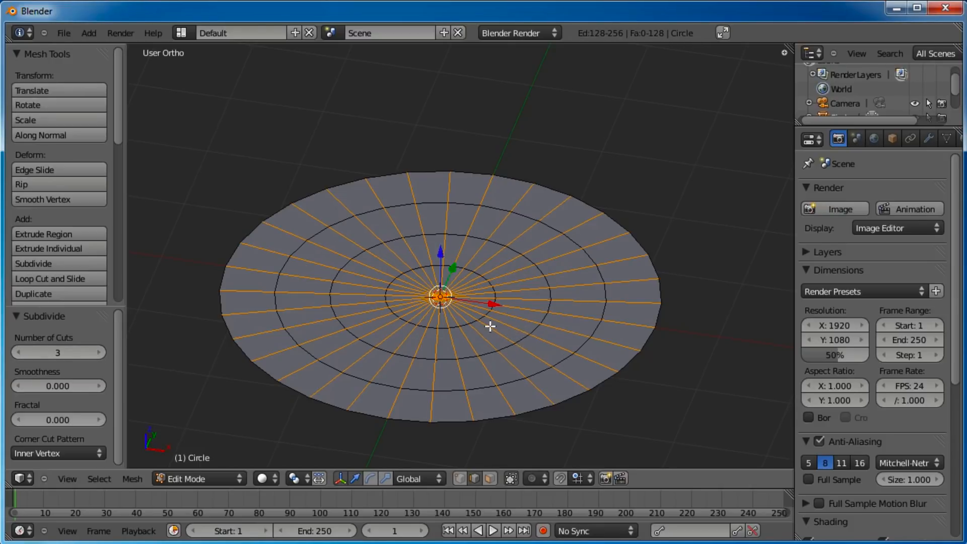
Add one loop cut midway between the middle ring and the next ring outward on the disc
right_click(523, 337, "alt")
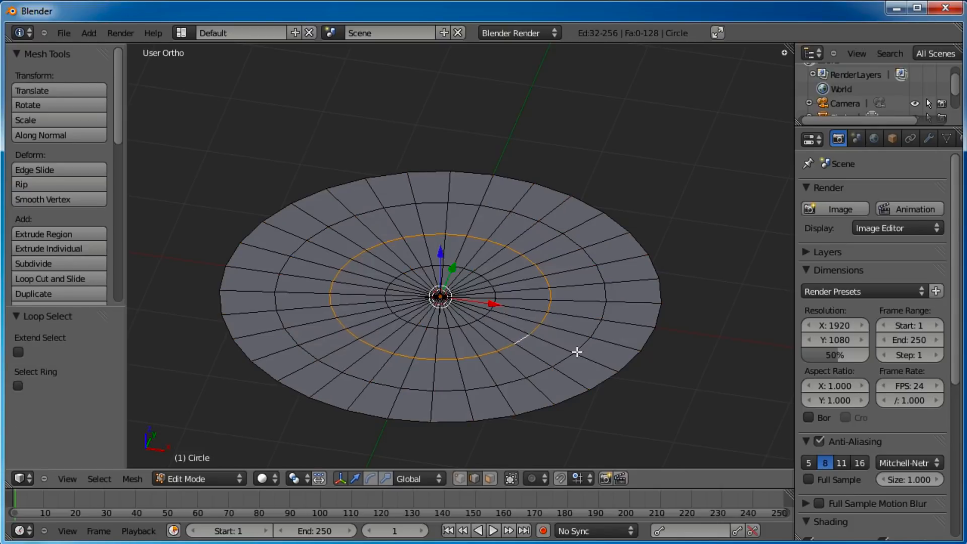
scroll(577, 352, "up", 4)
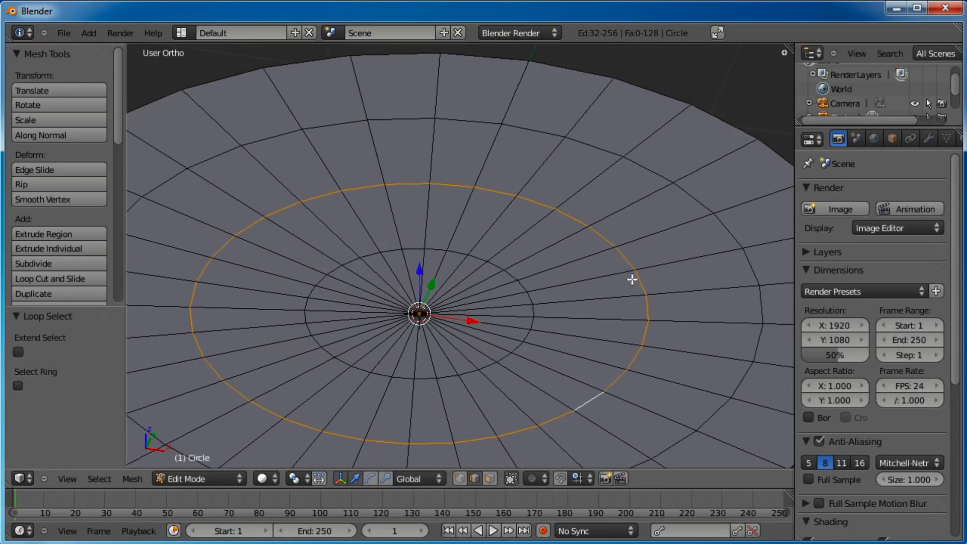
key("ctrl+r")
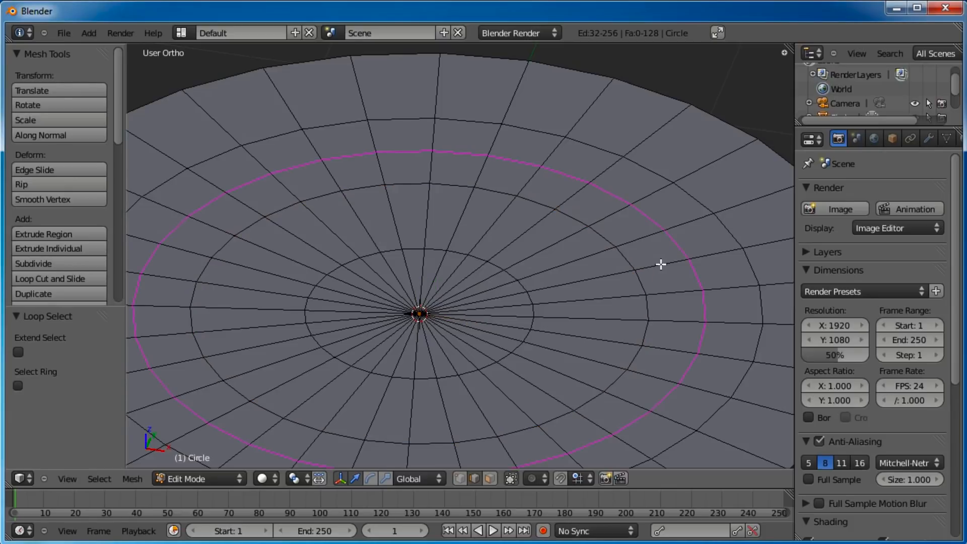
left_click(659, 264)
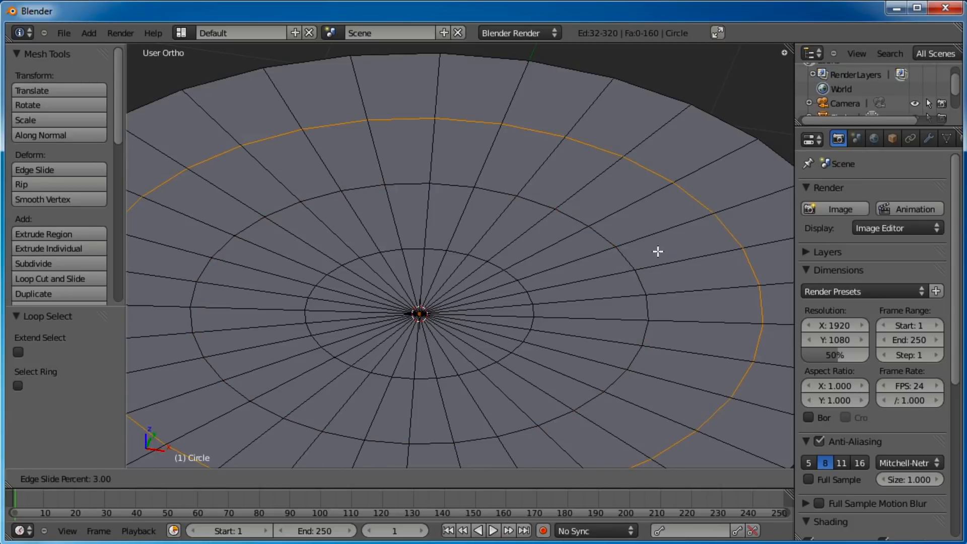
left_click(693, 252)
Edge-slide the new edge loop inward by a factor of -0.900 so it sits just outside the middle ring
scroll(690, 271, "down", 3)
middle_click_drag(420, 283, 450, 359)
scroll(576, 290, "up", 3)
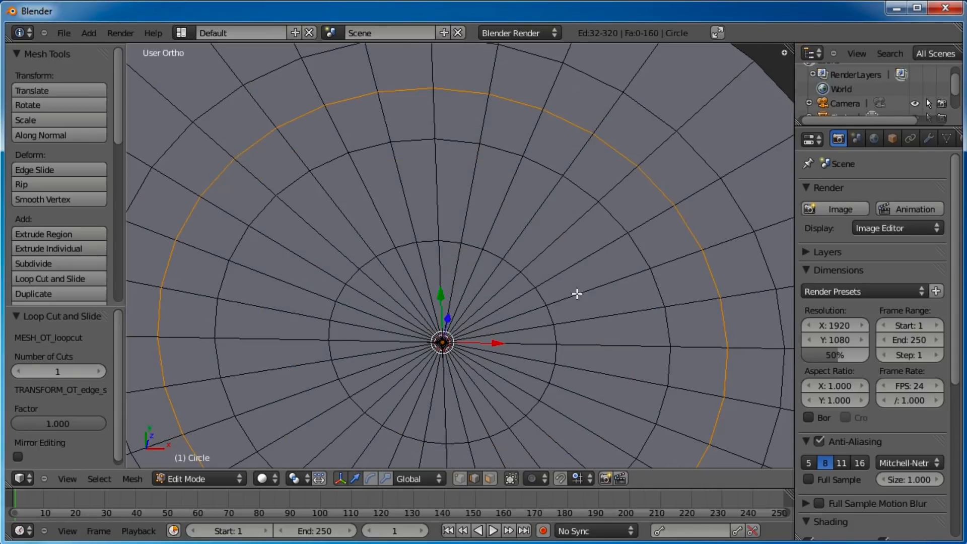
middle_click_drag(514, 323, 475, 216)
scroll(572, 212, "up", 2)
middle_click_drag(571, 212, 471, 222)
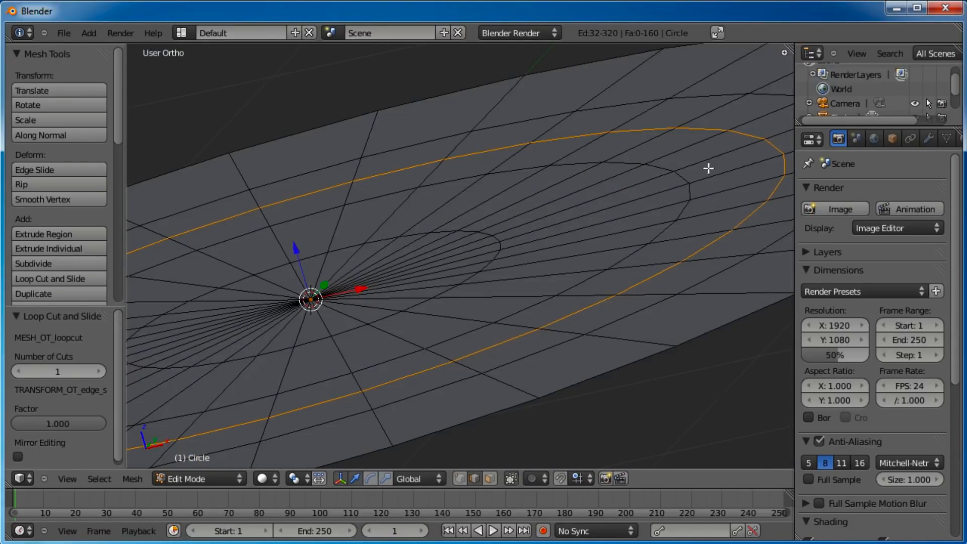
right_click(682, 206, "alt")
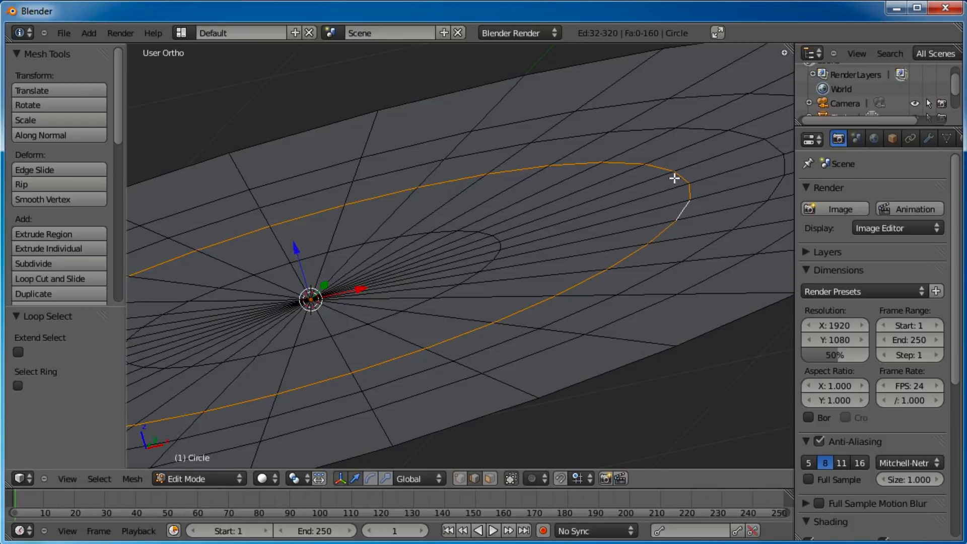
middle_click_drag(475, 201, 669, 211)
right_click(749, 187, "alt")
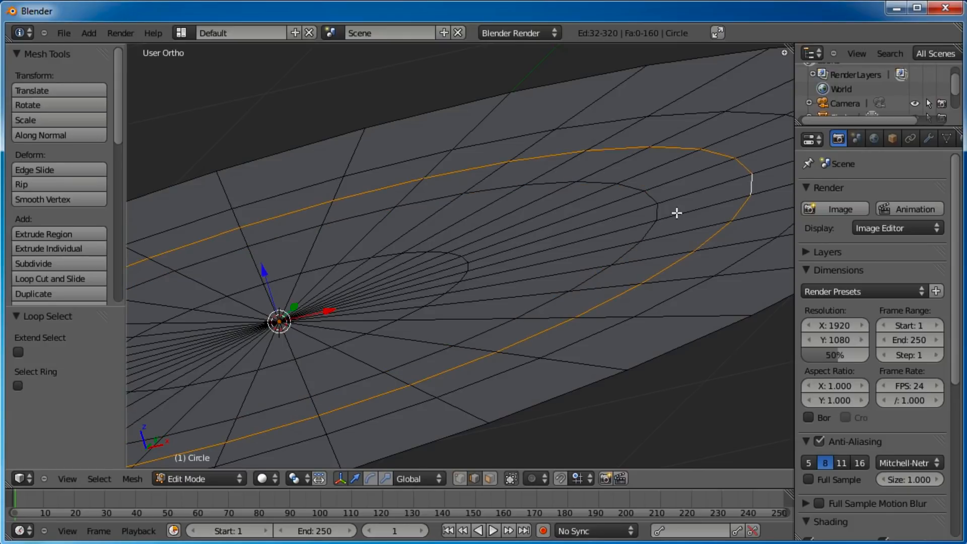
key("ctrl+e")
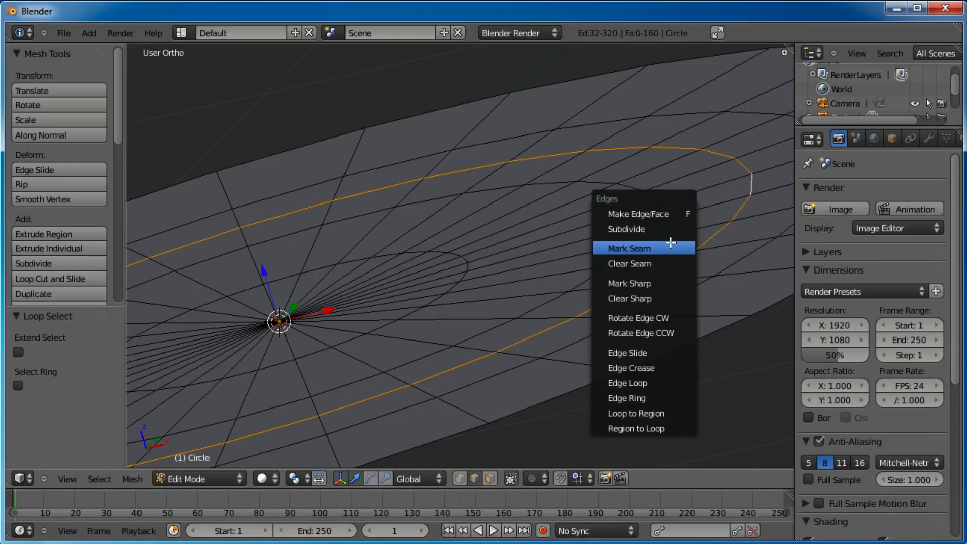
left_click(672, 352)
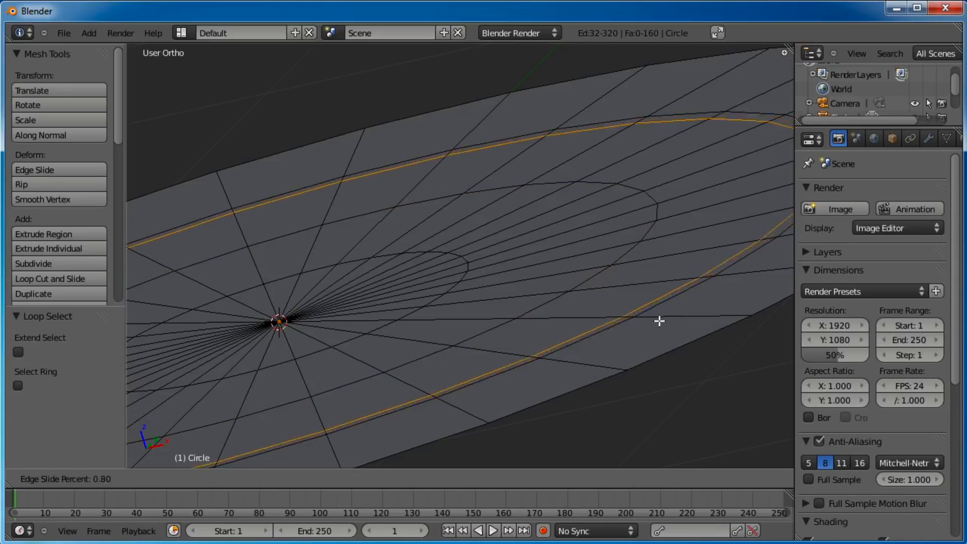
left_click(649, 276)
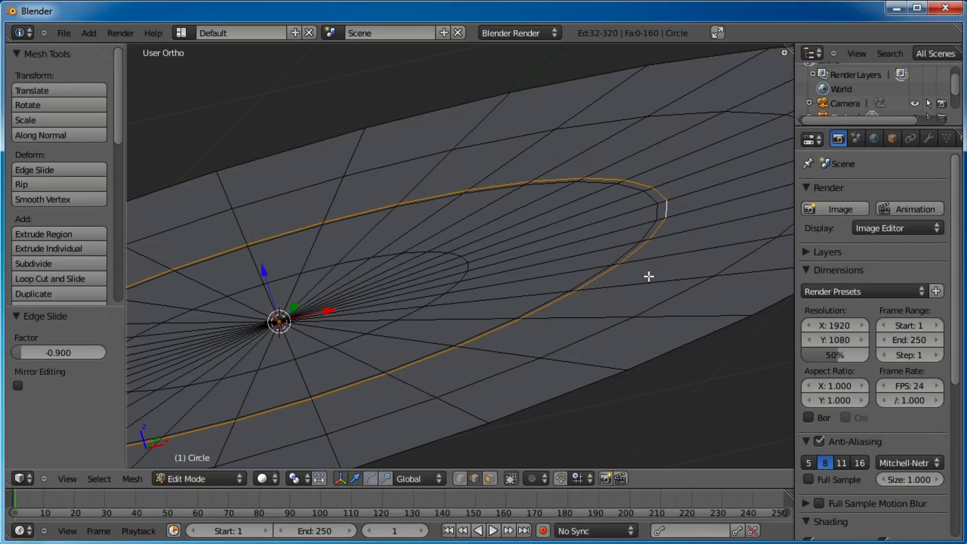
Select the disc's two outermost edge loops, raise them 0.056 along Z, and scale them to about 0.889
scroll(440, 285, "down", 3)
middle_click_drag(403, 261, 469, 188)
key("a")
scroll(472, 285, "down", 2)
left_click(550, 186, "alt")
left_click(611, 140, "alt+shift")
middle_click_drag(450, 322, 415, 233)
left_click_drag(410, 209, 404, 207)
key("s")
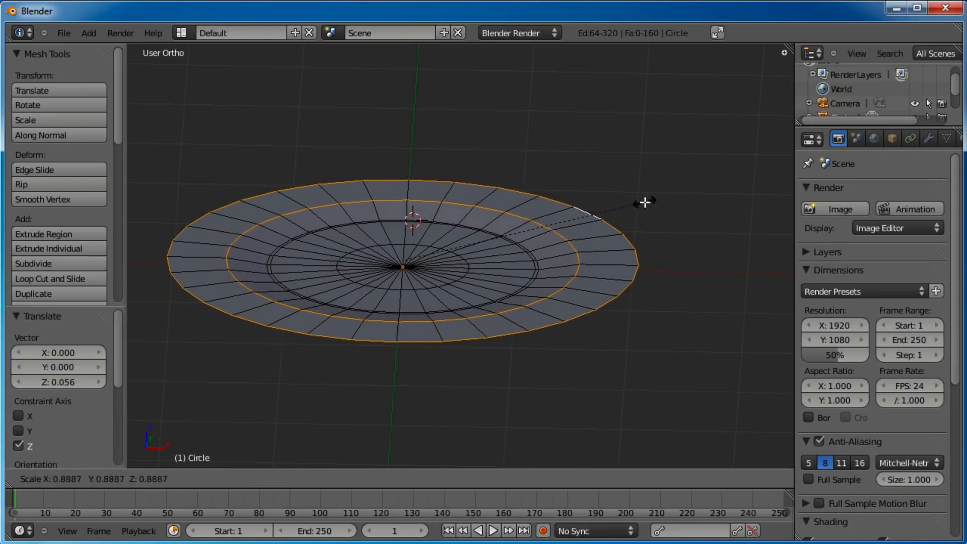
left_click(645, 202)
Select only the disc's outermost edge loop and scale it to about 0.858
left_click(607, 225, "alt")
key("s")
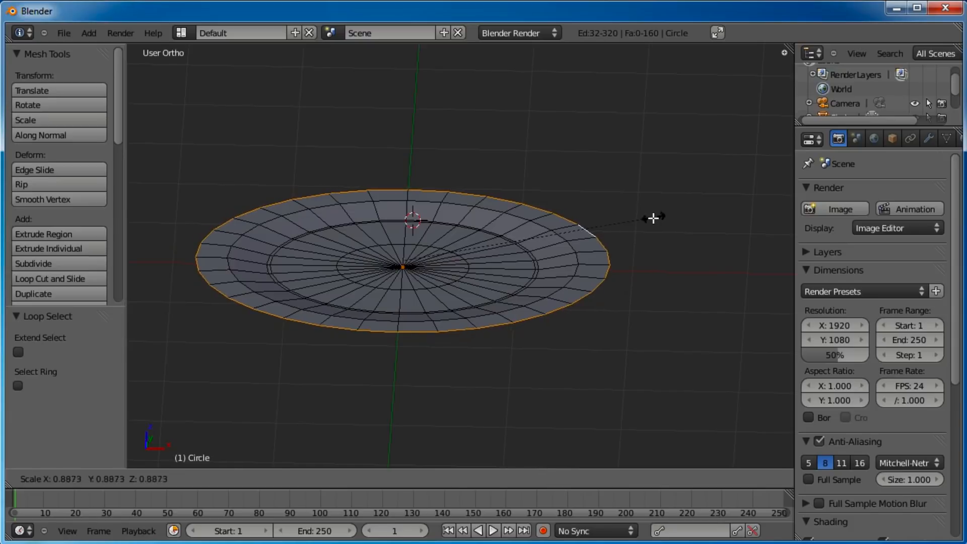
left_click(645, 218)
Add one loop cut in the disc's outermost band with a slide factor of 0.500, nearer the band's inner ring
middle_click_drag(645, 218, 560, 273)
scroll(498, 246, "up", 2)
middle_click_drag(587, 242, 524, 214, "shift")
scroll(524, 214, "up", 2)
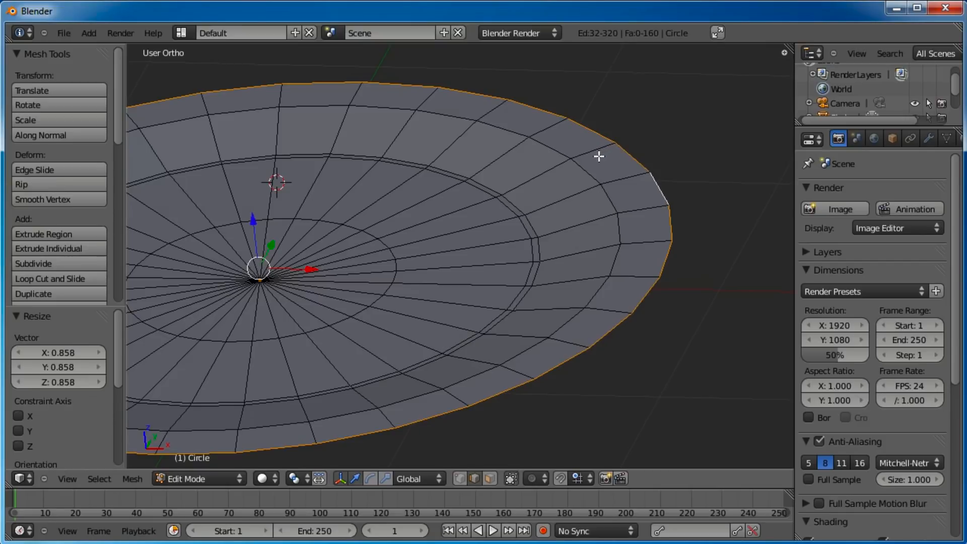
key("ctrl+r")
left_click(574, 157)
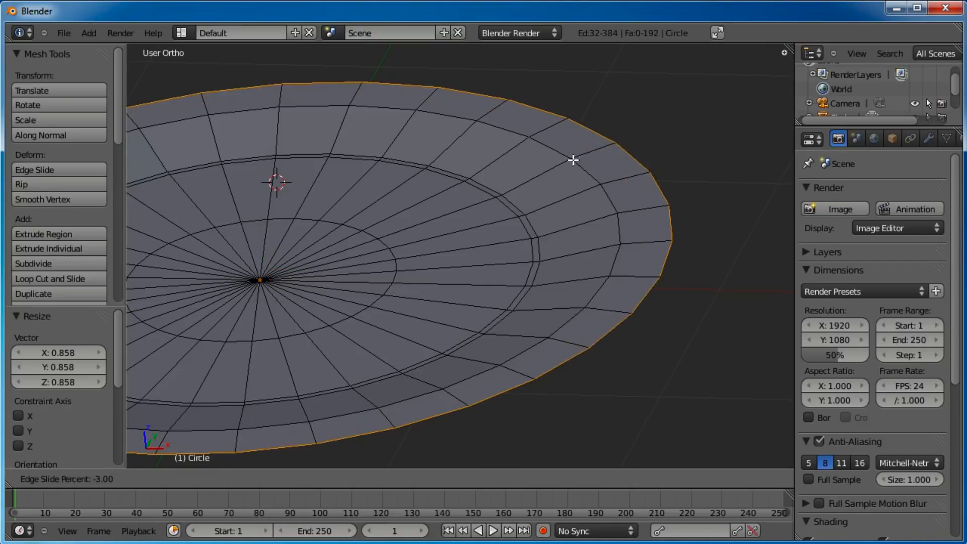
left_click(577, 158)
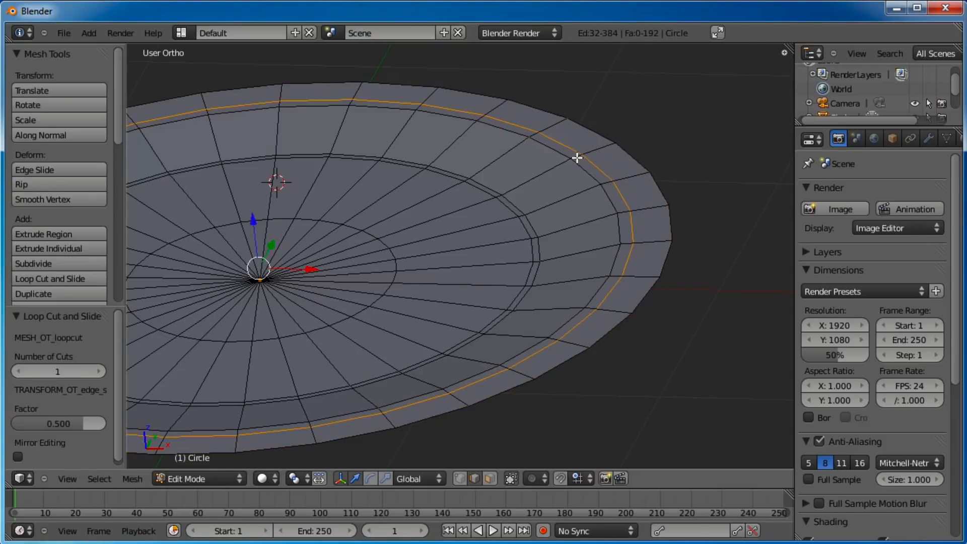
Edge-slide the new loop by a factor of 0.200 and scale it to about 0.987, just outside the neighbouring inner ring
scroll(625, 192, "up", 1)
middle_click_drag(655, 192, 552, 248, "shift")
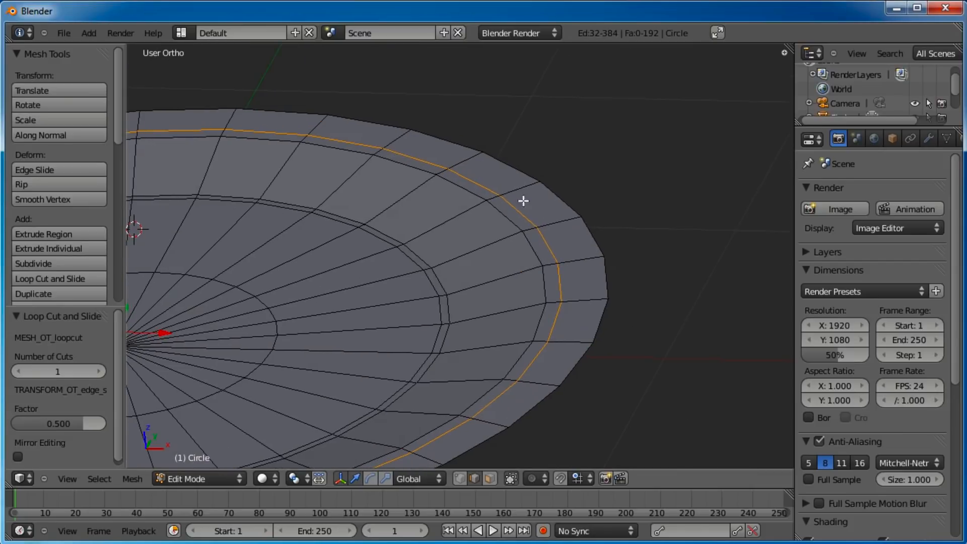
scroll(510, 218, "up", 1)
scroll(510, 218, "up", 1)
middle_click_drag(571, 211, 517, 242, "shift")
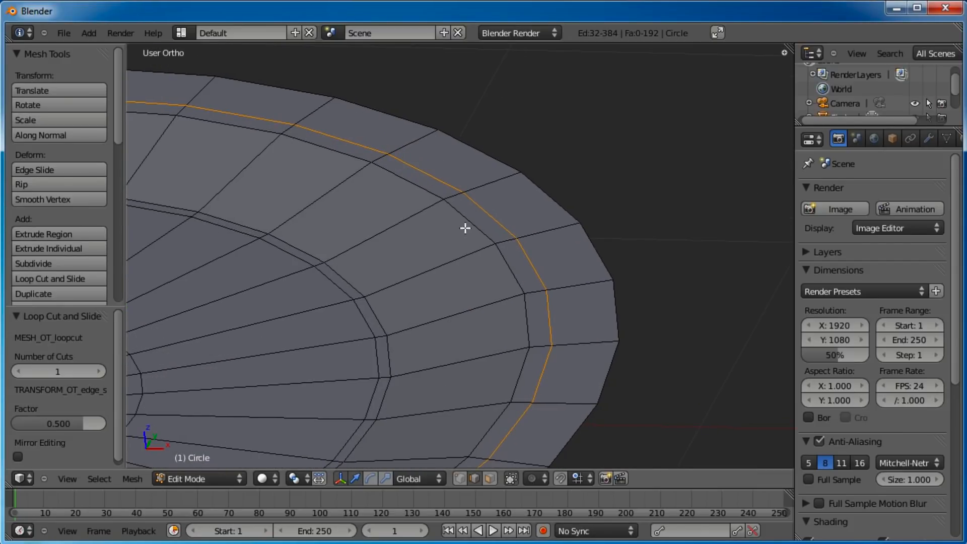
key("ctrl+e")
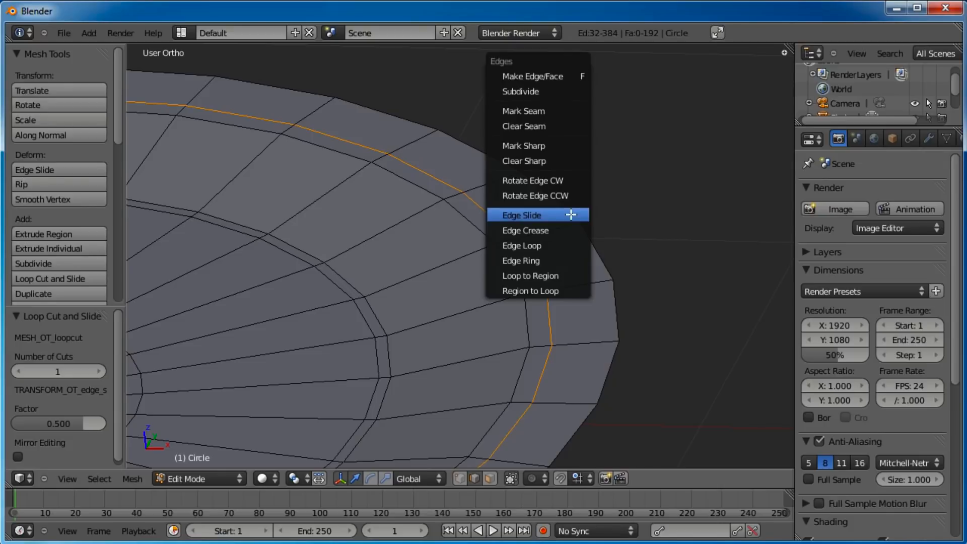
left_click(570, 215)
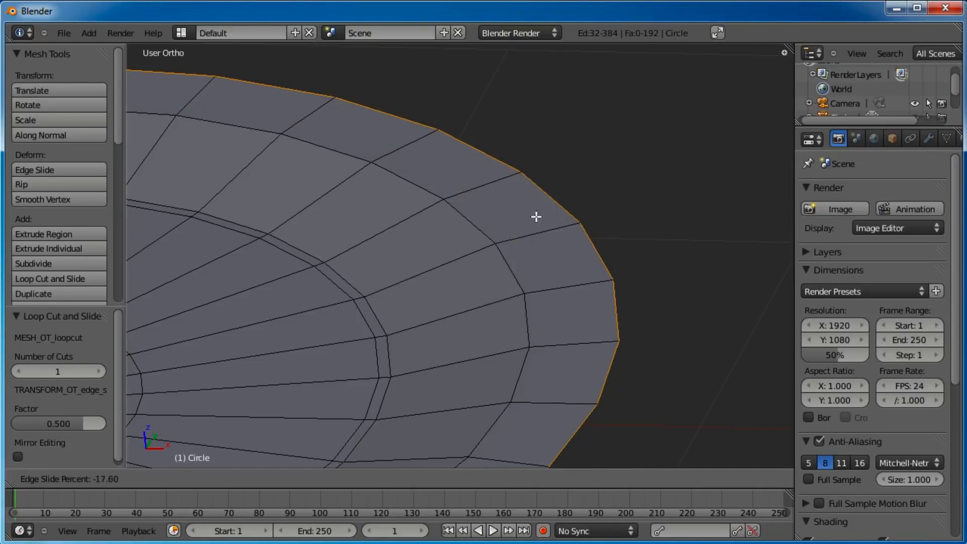
left_click(578, 212)
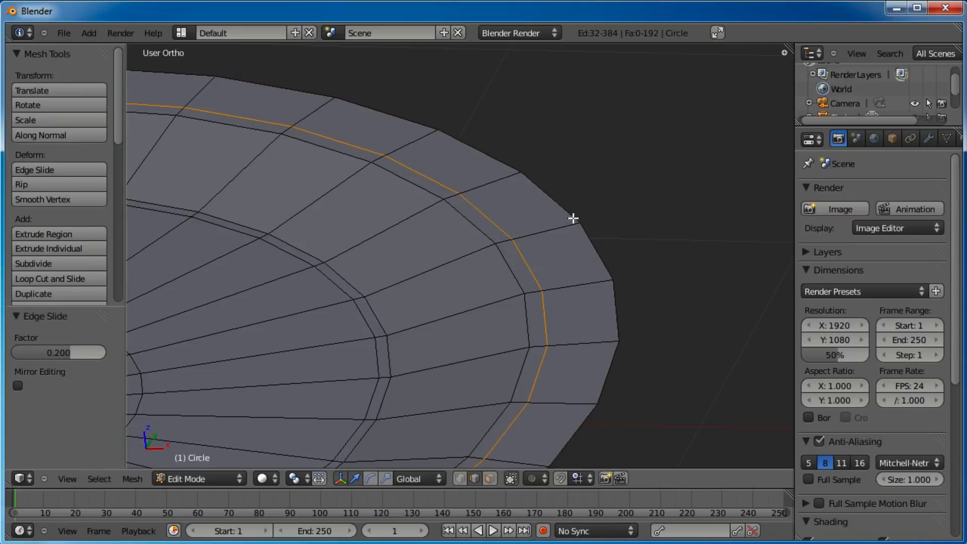
key("s")
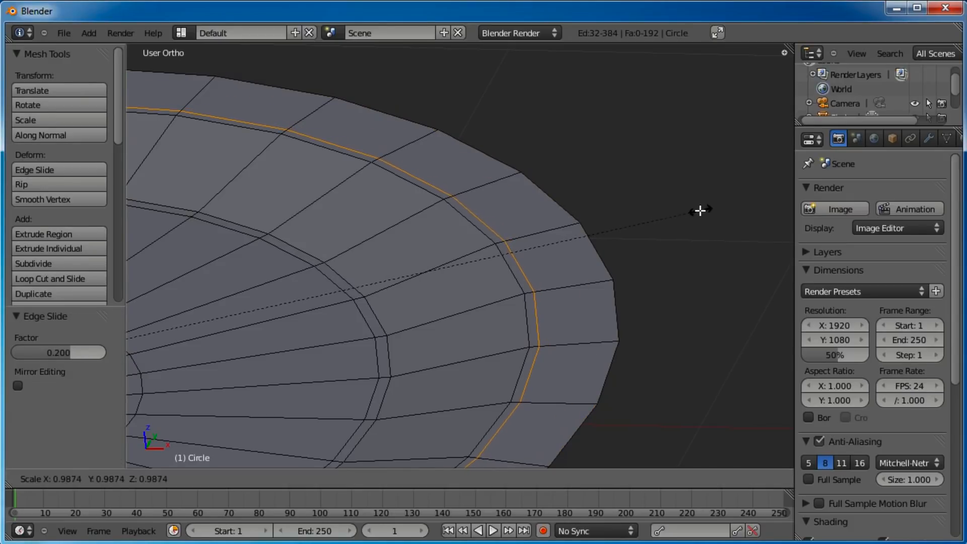
left_click(698, 212)
Deselect everything and add one loop cut midway across the disc's outermost band with a slide factor of 0.000
scroll(656, 215, "down", 5)
key("a")
middle_click_drag(448, 259, 491, 247)
scroll(439, 271, "up", 3)
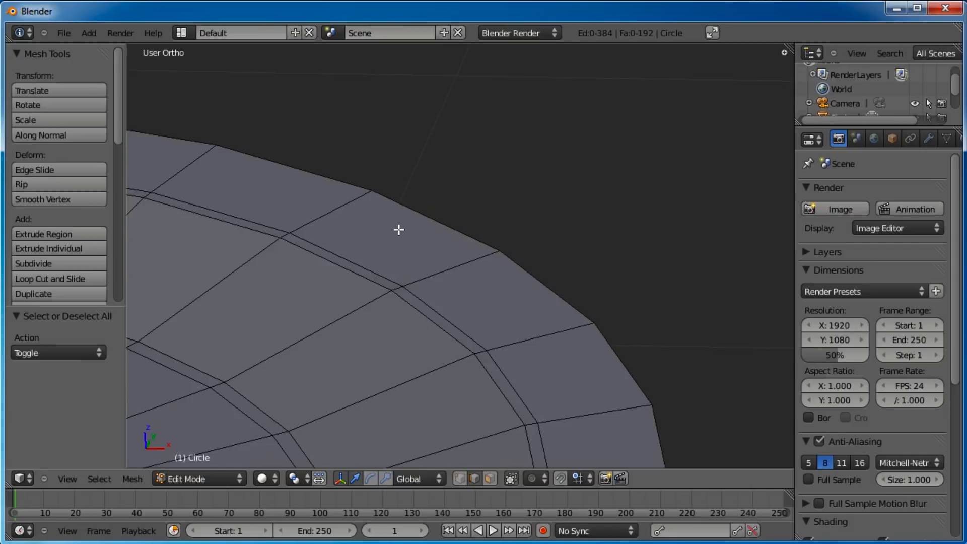
left_click(443, 278)
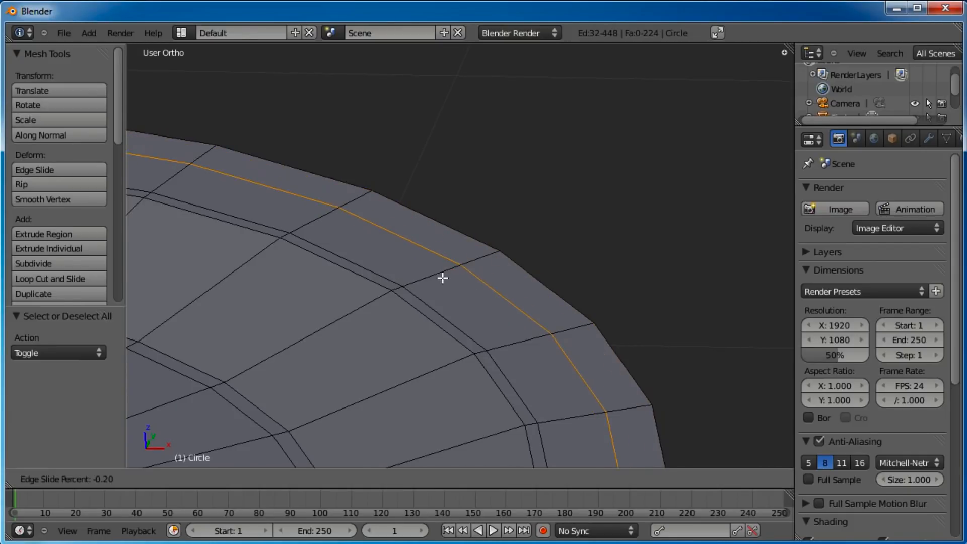
left_click(443, 277)
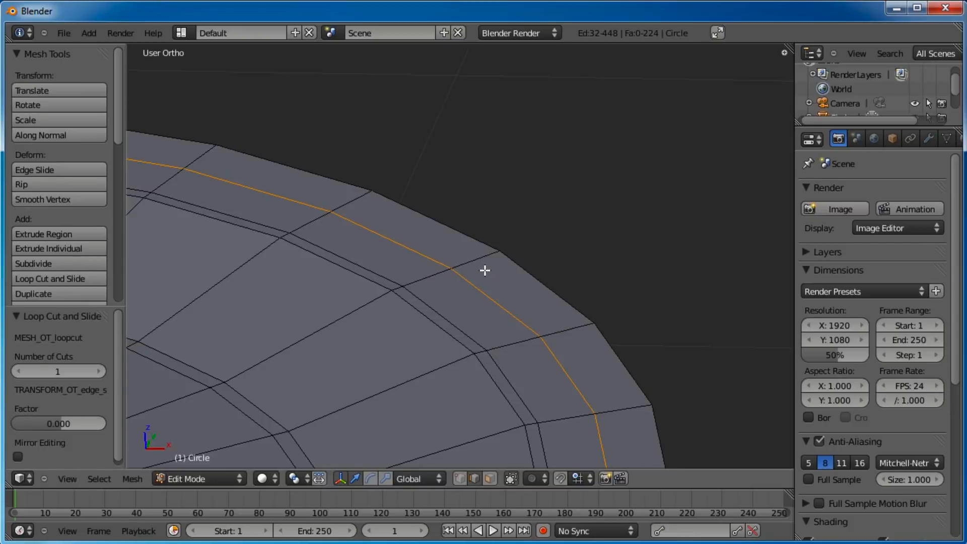
Add another loop cut just outside the previous one with a slide factor of 0.000, forming a narrow strip near the rim
key("ctrl+r")
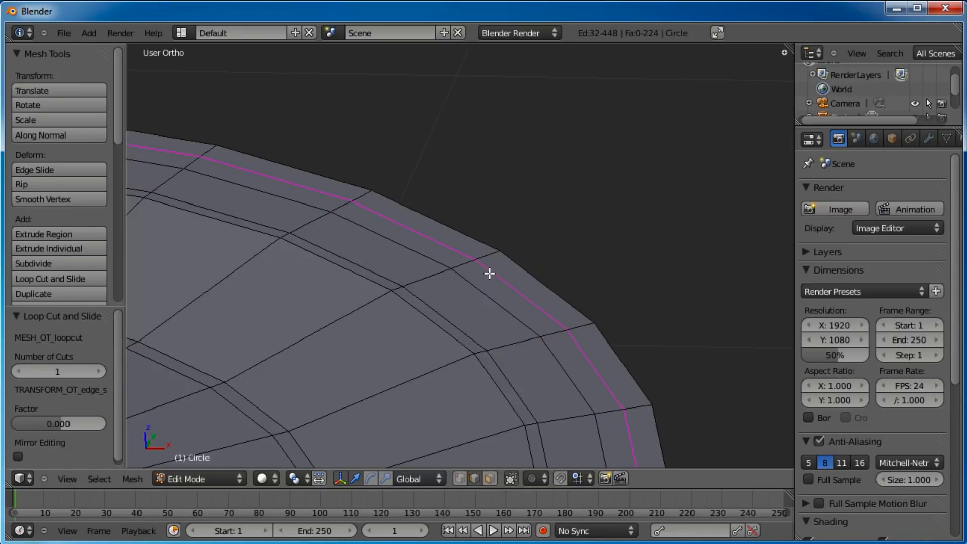
left_click(489, 273)
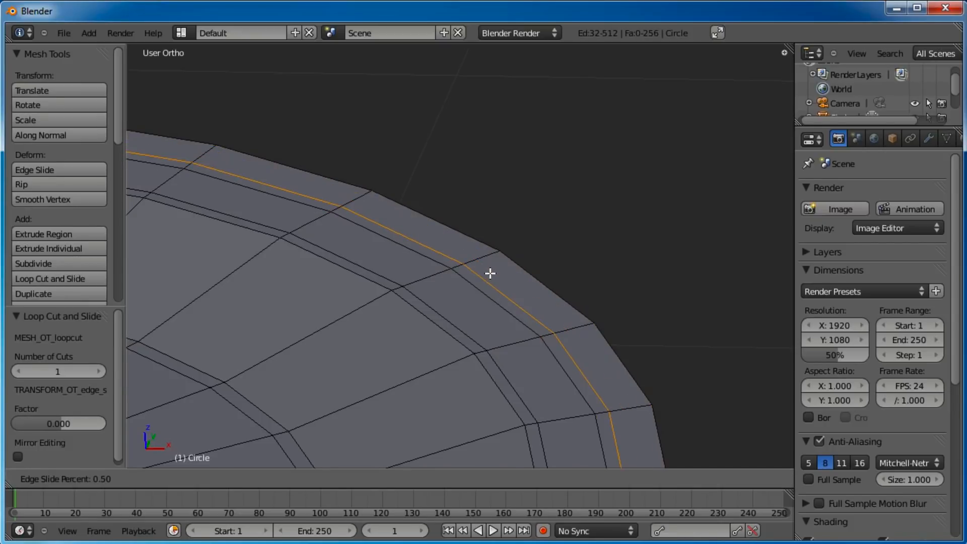
left_click(490, 272)
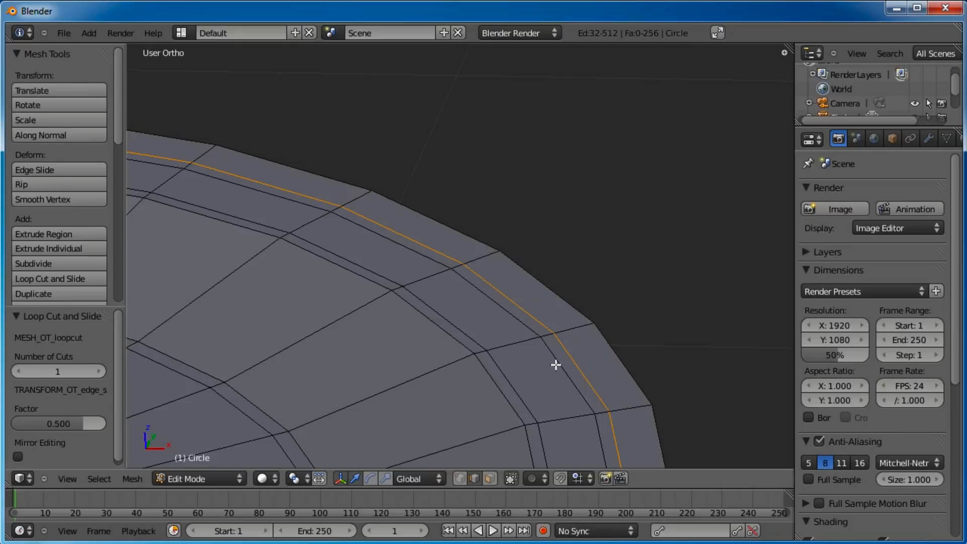
Select the whole narrow strip near the rim in vertex selection mode, extrude it about -0.006 along its normal, and deselect everything
right_click(547, 335, "ctrl+alt")
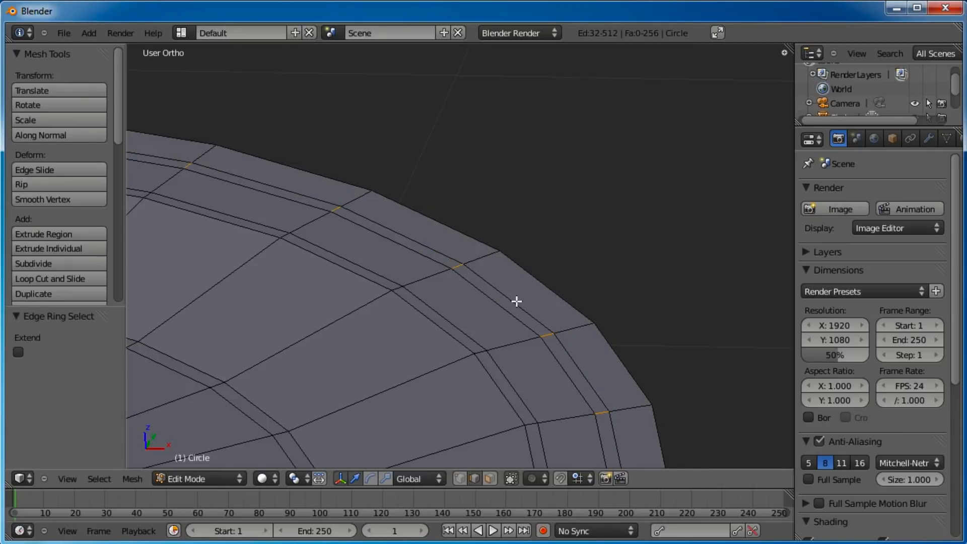
left_click(459, 478)
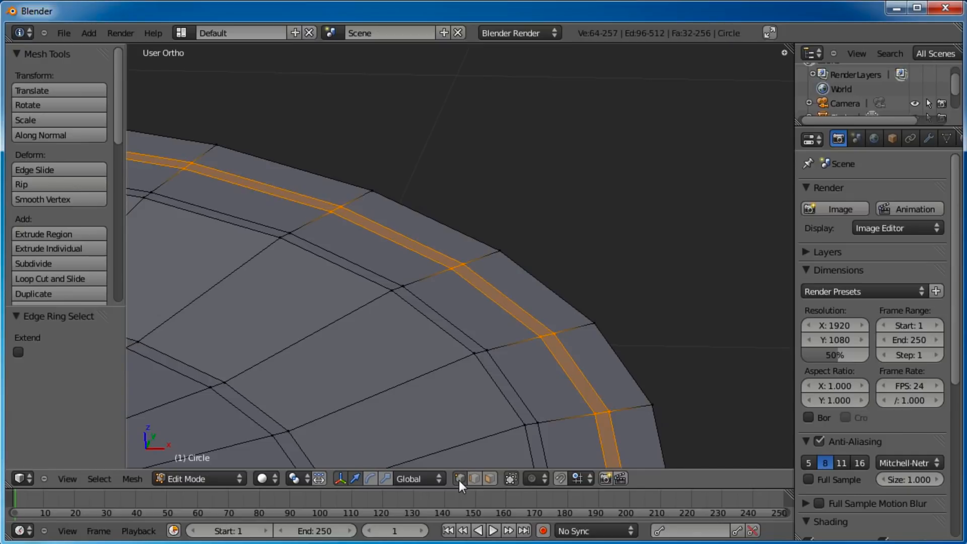
scroll(448, 274, "down", 5)
scroll(446, 282, "up", 5)
key("e")
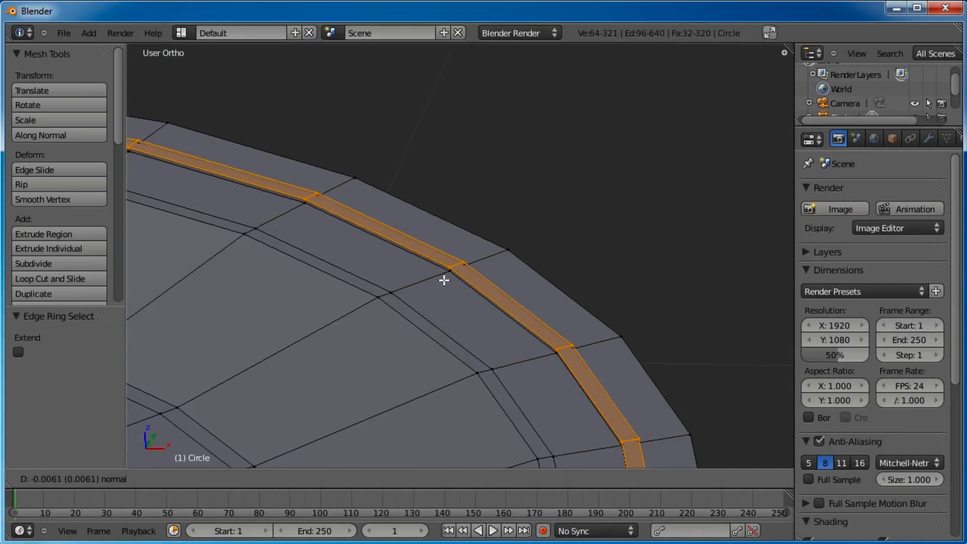
left_click(443, 277)
key("a")
Return to Object Mode and apply smooth shading to the dish
key("Tab")
scroll(507, 237, "down", 6)
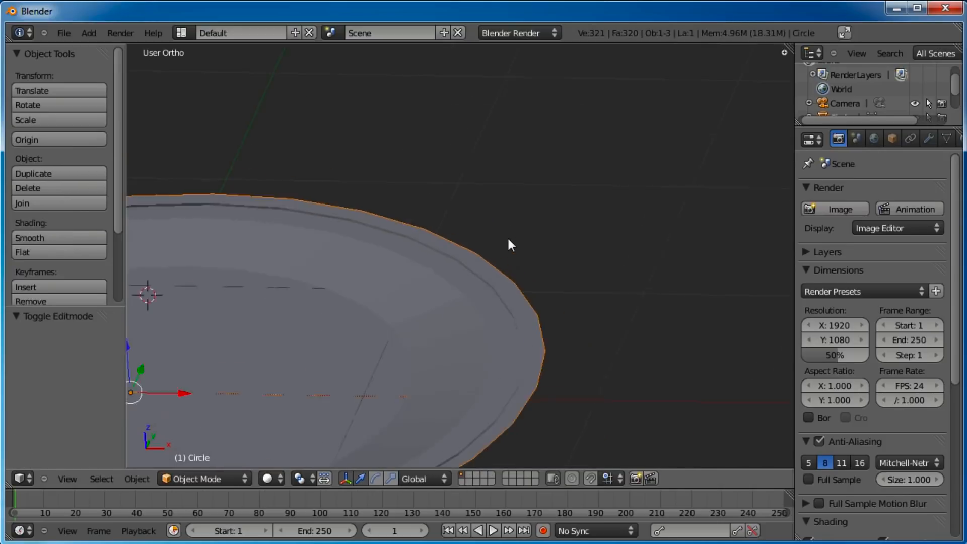
middle_click_drag(451, 339, 371, 246)
scroll(371, 246, "up", 2)
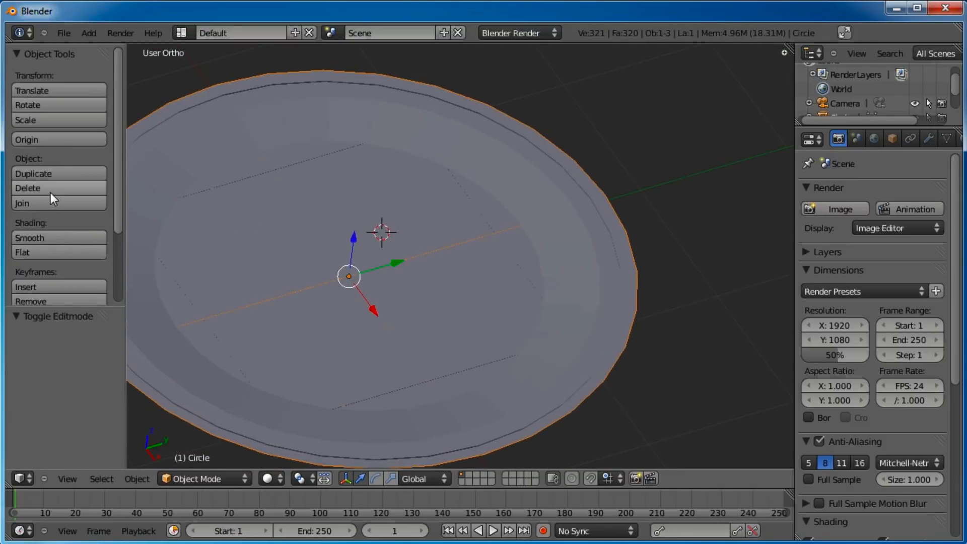
left_click(43, 237)
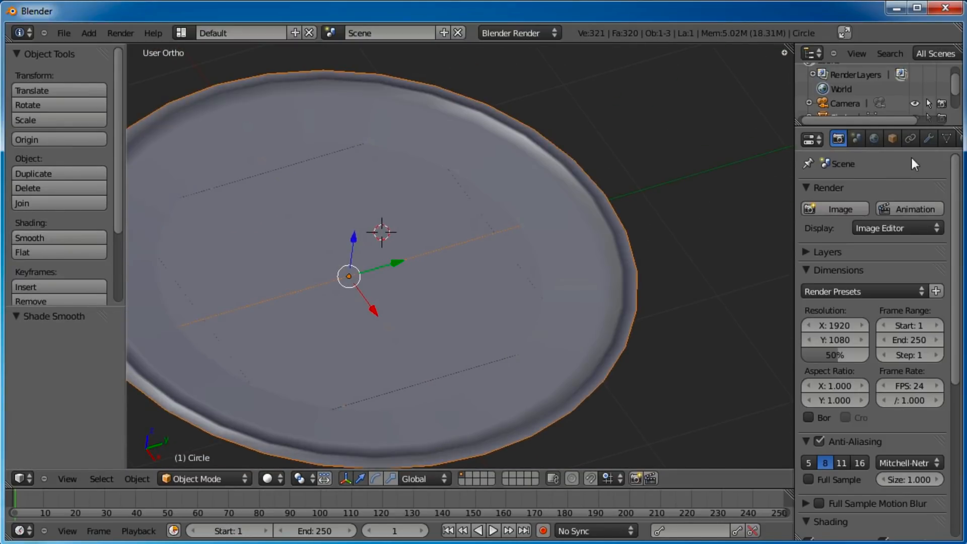
Add a Subdivision Surface modifier to the dish
left_click(928, 138)
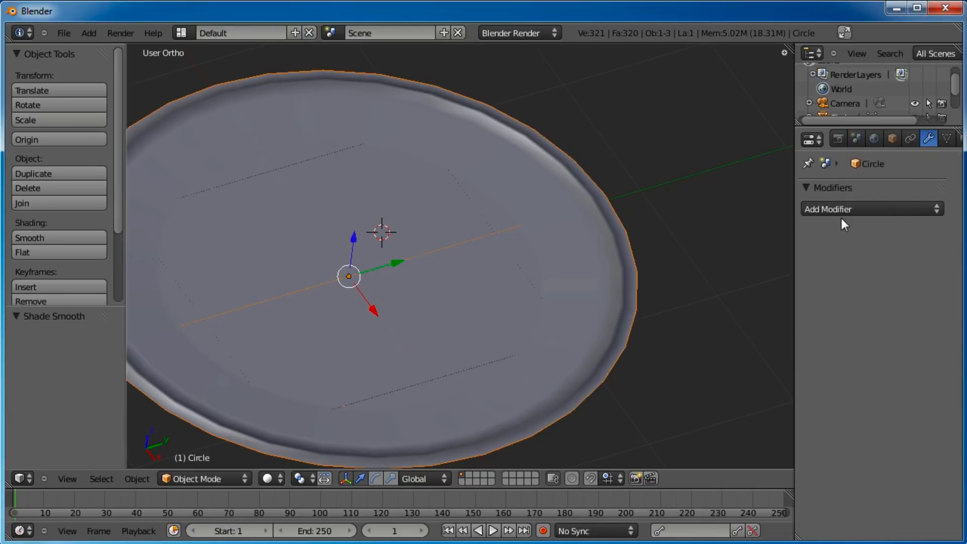
left_click(846, 206)
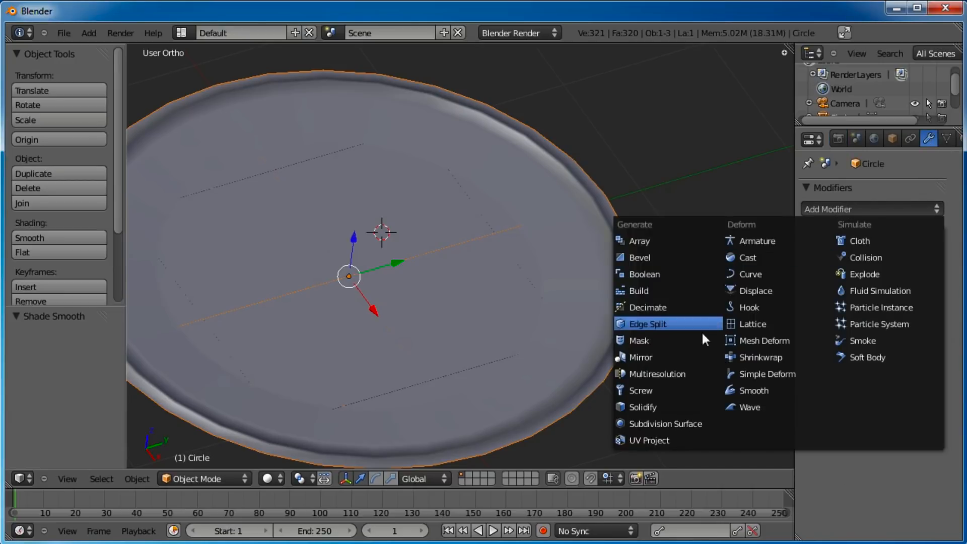
left_click(689, 418)
middle_click_drag(688, 418, 769, 267)
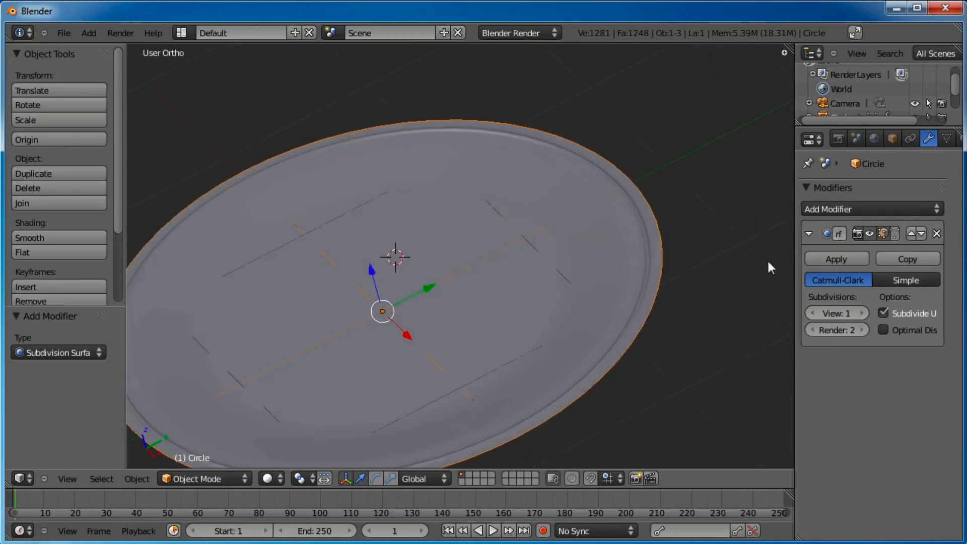
Add a Solidify modifier to the dish below the Subdivision Surface modifier
left_click(865, 209)
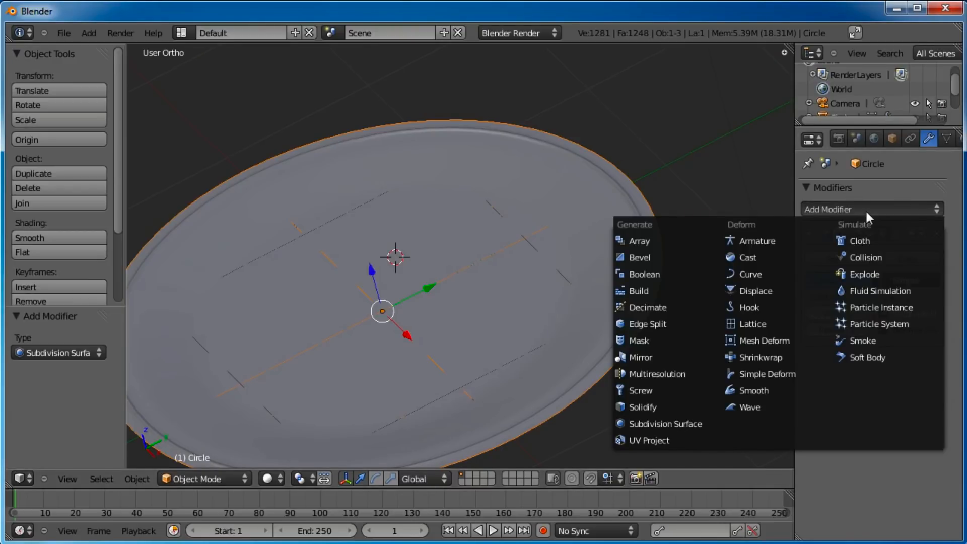
left_click(678, 407)
middle_click_drag(623, 211, 446, 257)
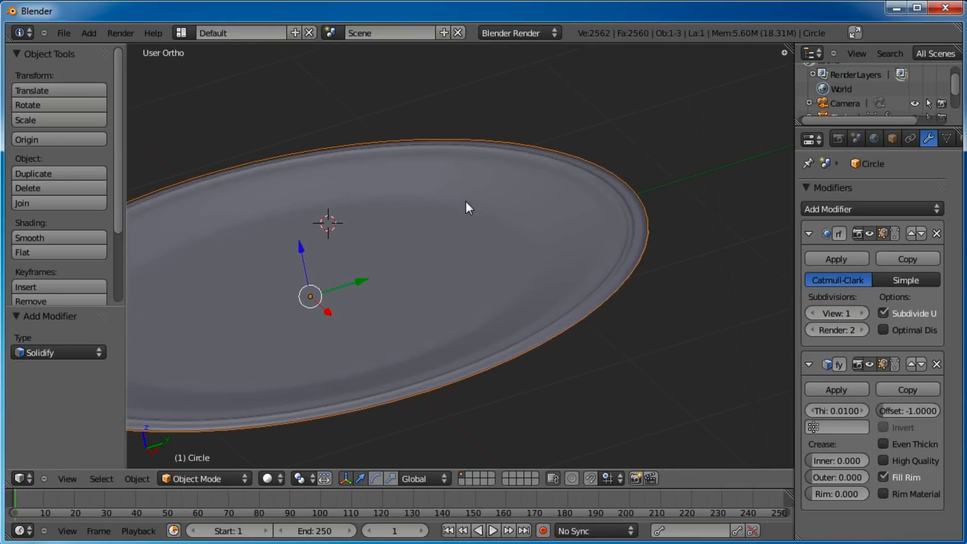
scroll(468, 207, "up", 5)
middle_click_drag(532, 273, 566, 240)
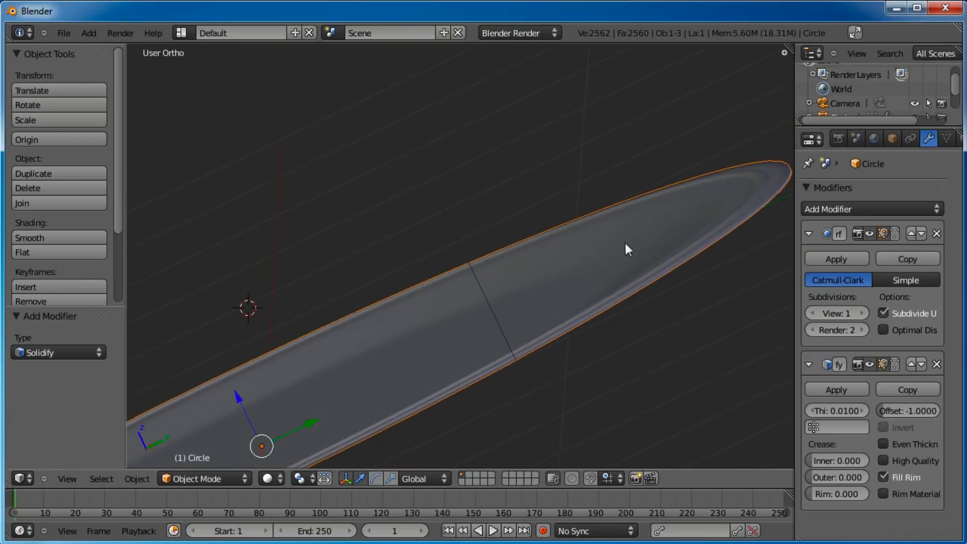
Set the Solidify modifier's thickness to -0.05
mouse_move(836, 411)
left_mouse_down()
mouse_move(859, 411)
mouse_move(831, 411)
left_mouse_up()
middle_click_drag(618, 163, 670, 211)
mouse_move(836, 410)
left_mouse_down()
mouse_move(891, 411)
mouse_move(854, 411)
mouse_move(862, 411)
left_mouse_up()
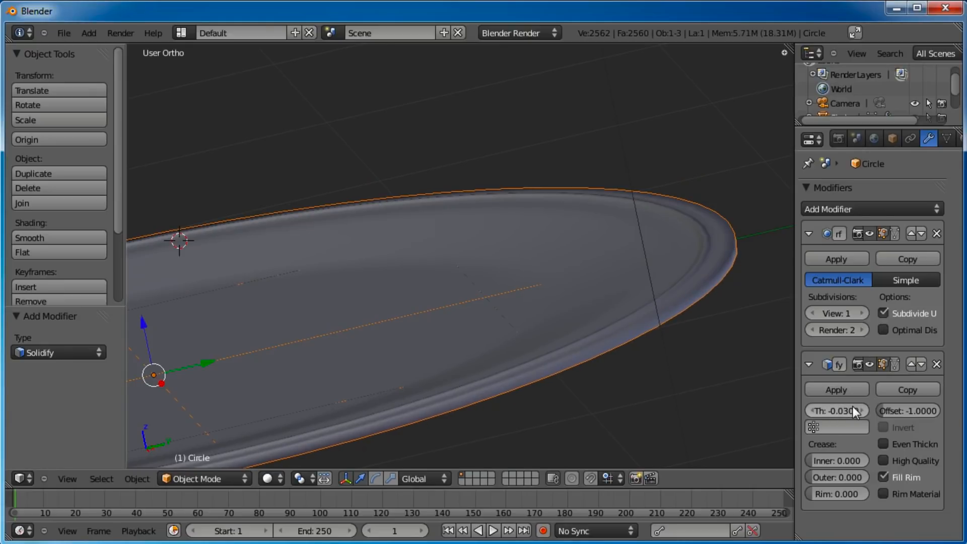
left_click(852, 406)
key("BackSpace")
type("-0.05")
key("Return")
In Edit Mode, select the seven outer edge loops from just beyond the middle ring pair to the rim and raise them along Z
scroll(471, 358, "down", 4)
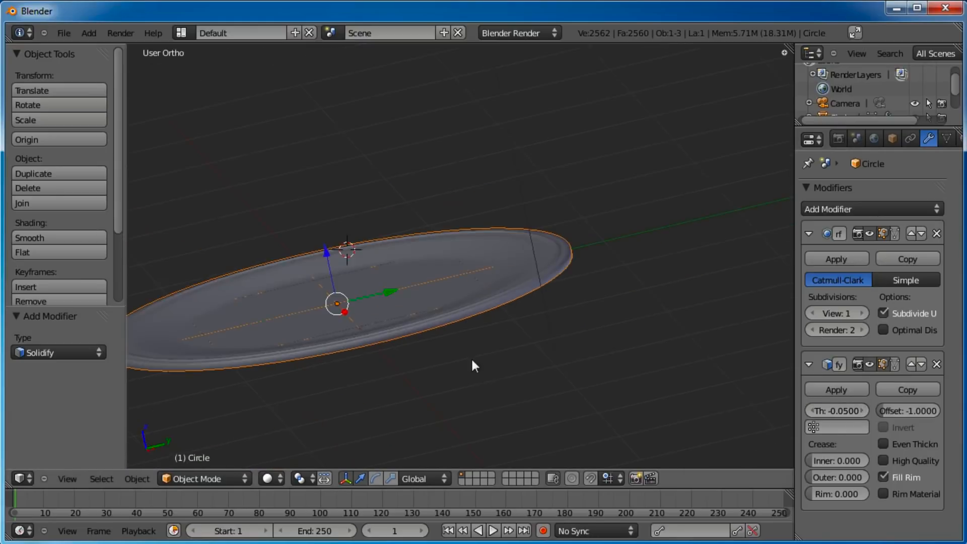
middle_click_drag(443, 309, 436, 349)
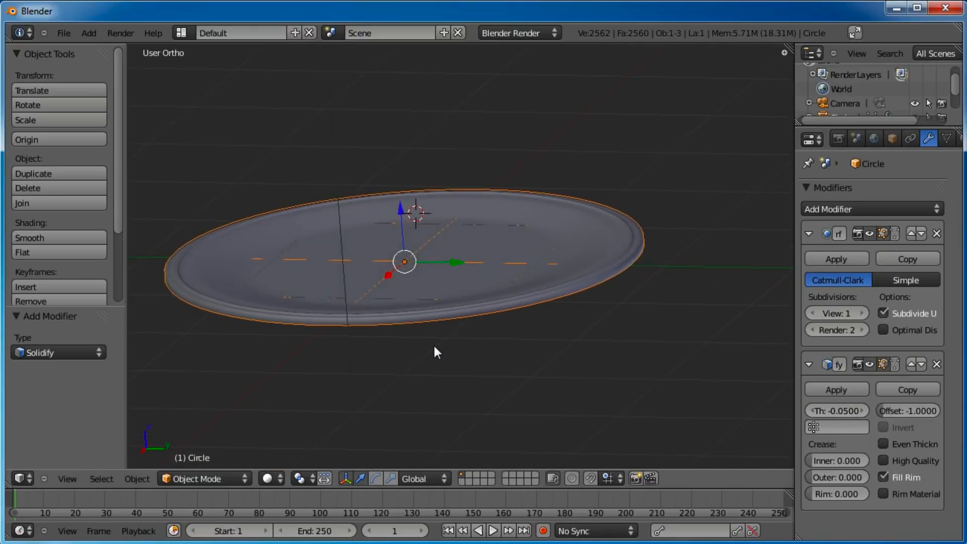
scroll(445, 279, "up", 3)
middle_click_drag(522, 226, 488, 261, "shift")
key("Tab")
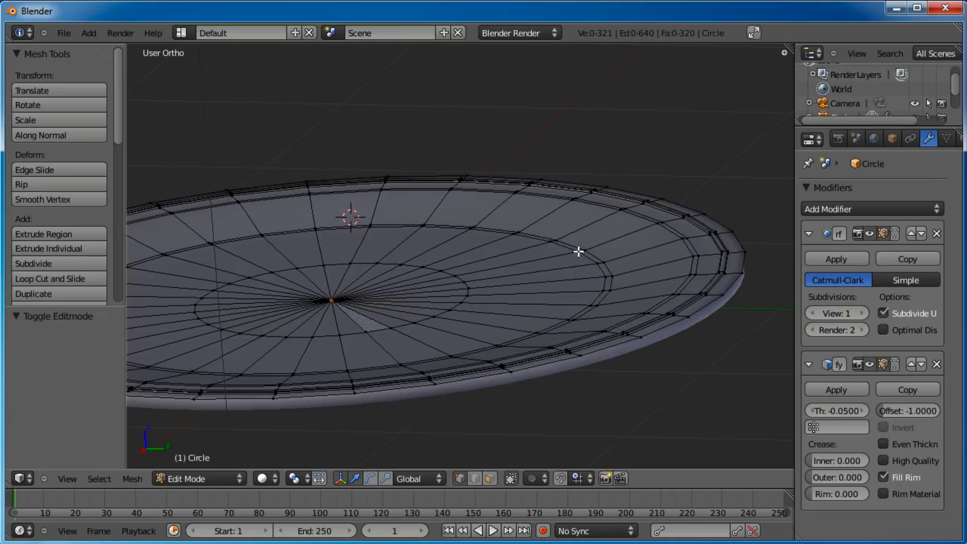
right_click(672, 227, "alt")
right_click(676, 226, "alt+shift")
right_click(688, 222, "alt+shift")
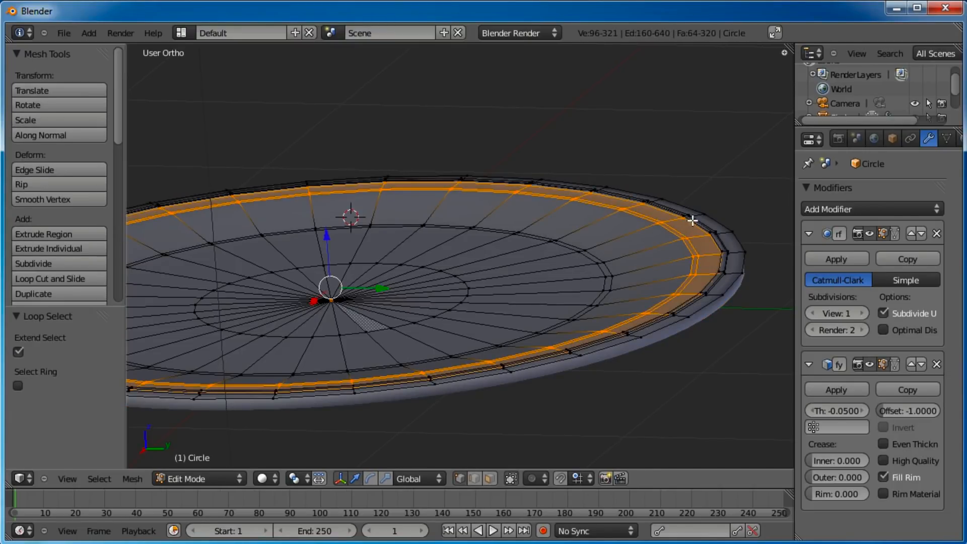
right_click(700, 228, "alt+shift")
right_click(700, 226, "alt+shift")
right_click(702, 224, "alt+shift")
right_click(703, 221, "alt+shift")
right_click(709, 221, "alt+shift")
right_click(717, 220, "alt+shift")
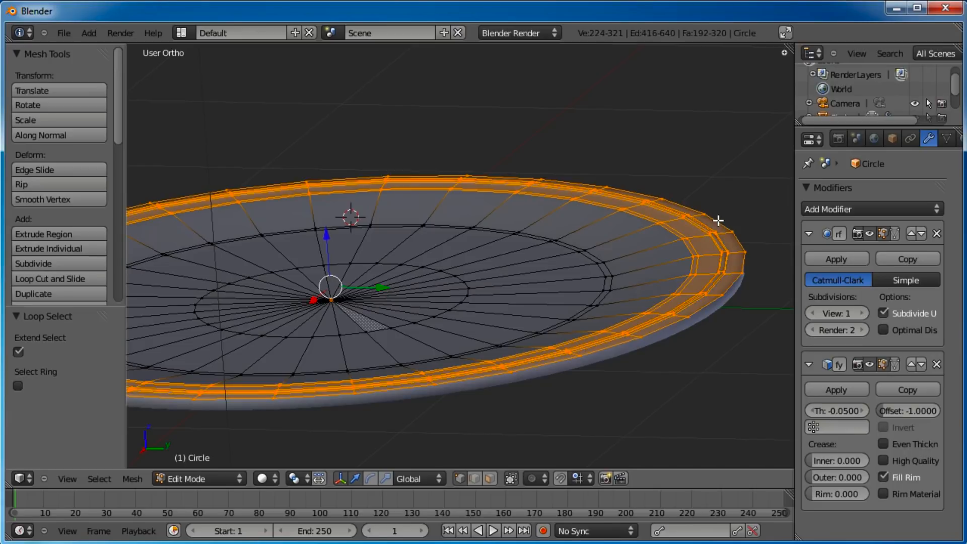
scroll(458, 243, "down", 3)
left_click_drag(381, 221, 385, 208)
Return to Object Mode and reselect the dish
key("Tab")
middle_click_drag(426, 280, 417, 322)
key("a")
right_click(382, 256)
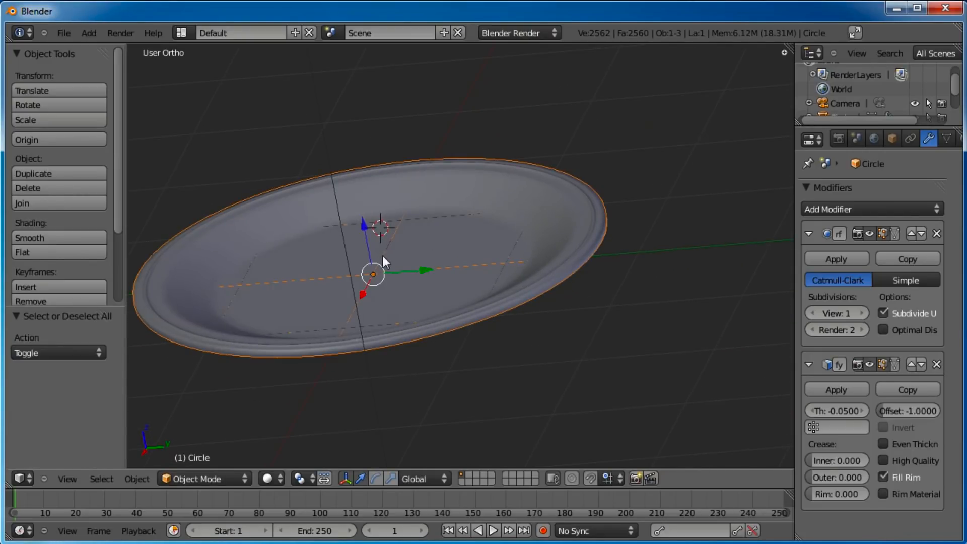
Move the dish along Z to a height of about 0.052 so its base rests on the ground line
key("g")
key("z")
left_click(363, 217)
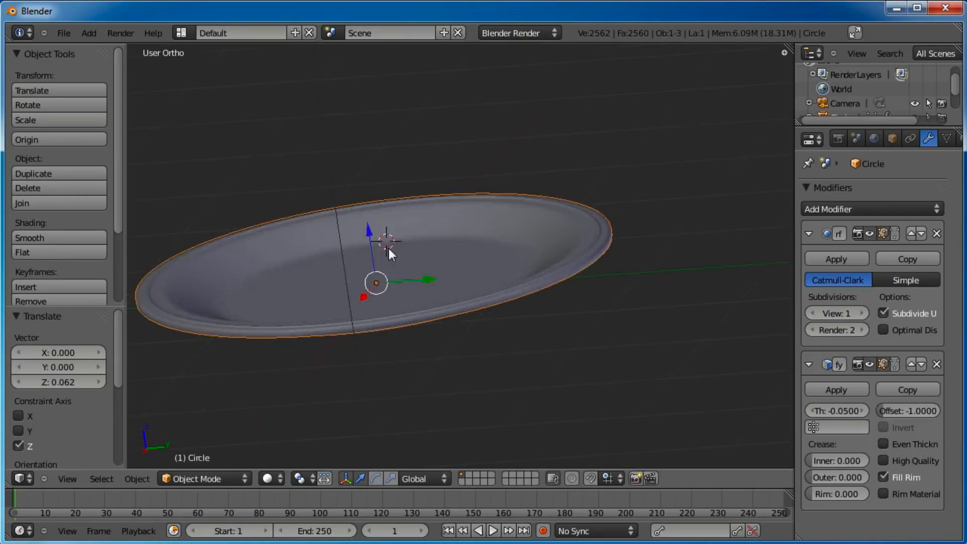
key("KP_3")
scroll(379, 227, "up", 4)
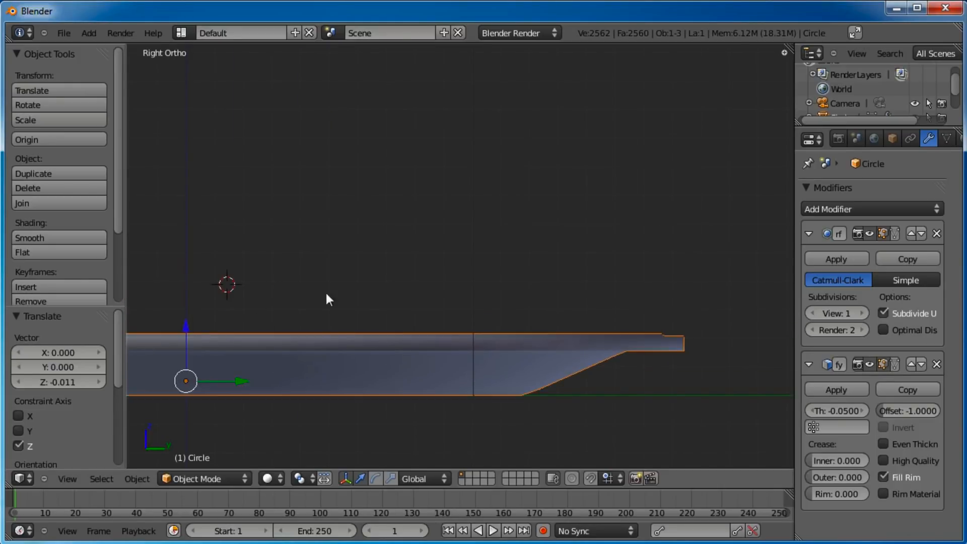
Reselect the dish and rename the object as saucer
key("a")
middle_click_drag(376, 249, 423, 328)
right_click(424, 328)
key("n")
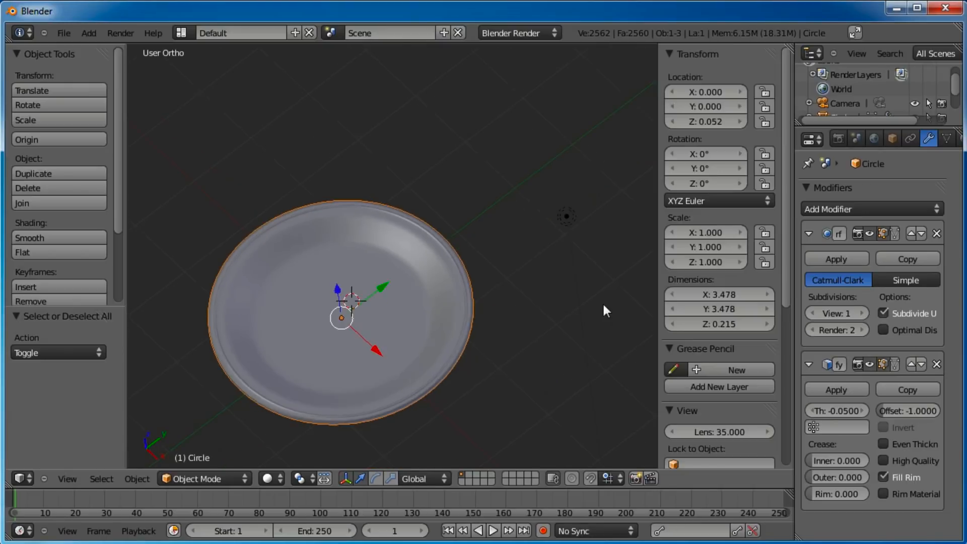
scroll(723, 336, "down", 5)
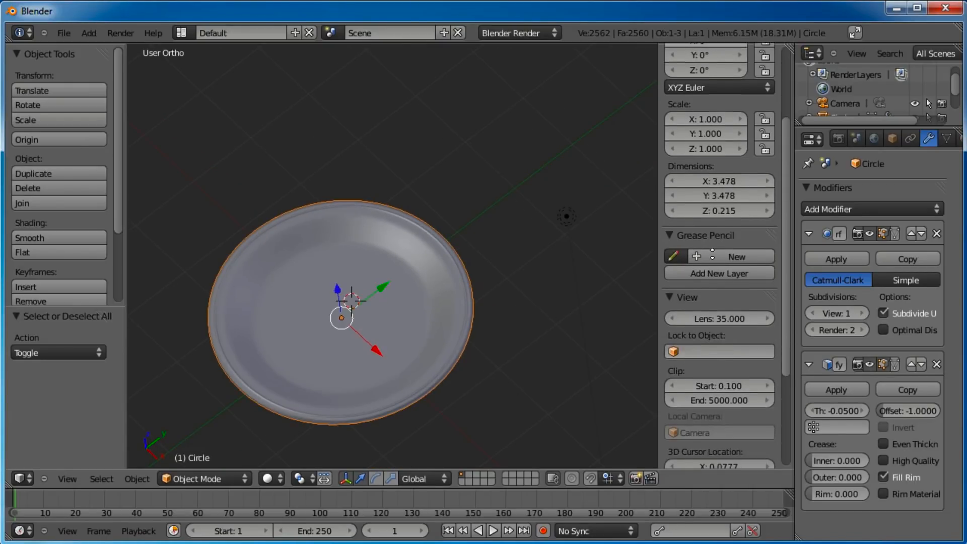
left_click(719, 340)
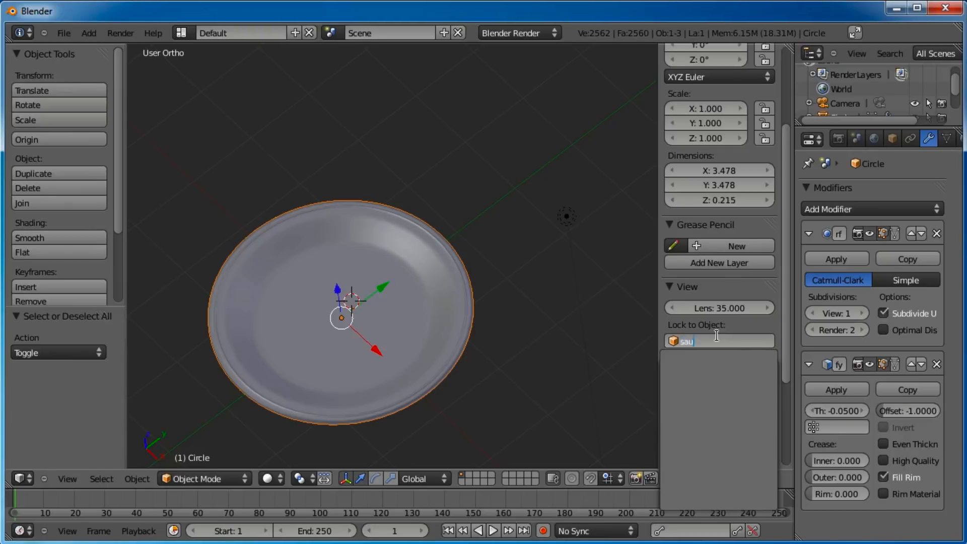
key("Escape")
scroll(717, 337, "down", 5)
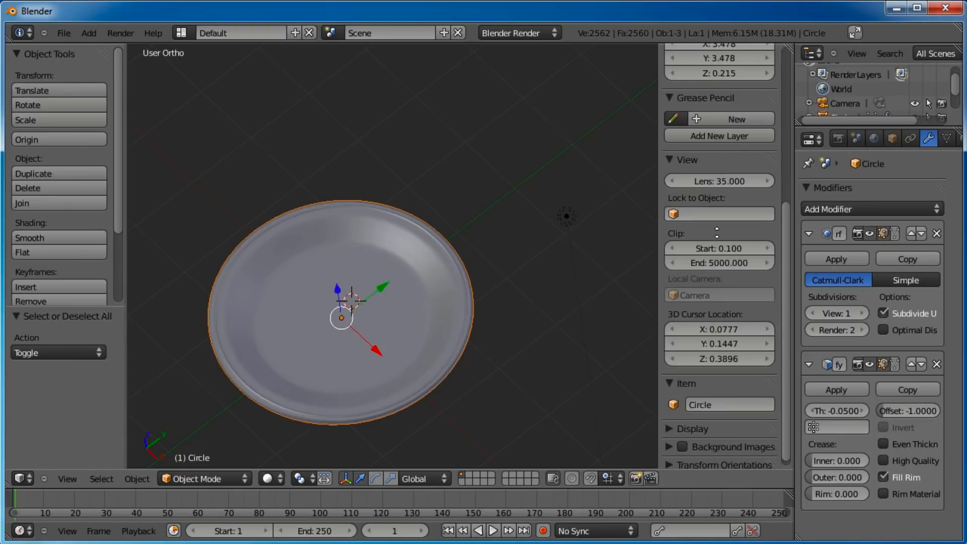
left_click(735, 408)
type("sacucer")
key("Return")
In top view, add a mesh circle at the 3D cursor over the middle of the saucer
middle_click_drag(358, 361, 402, 316)
middle_click_drag(391, 277, 425, 333)
key("KP_7")
scroll(425, 333, "up", 6)
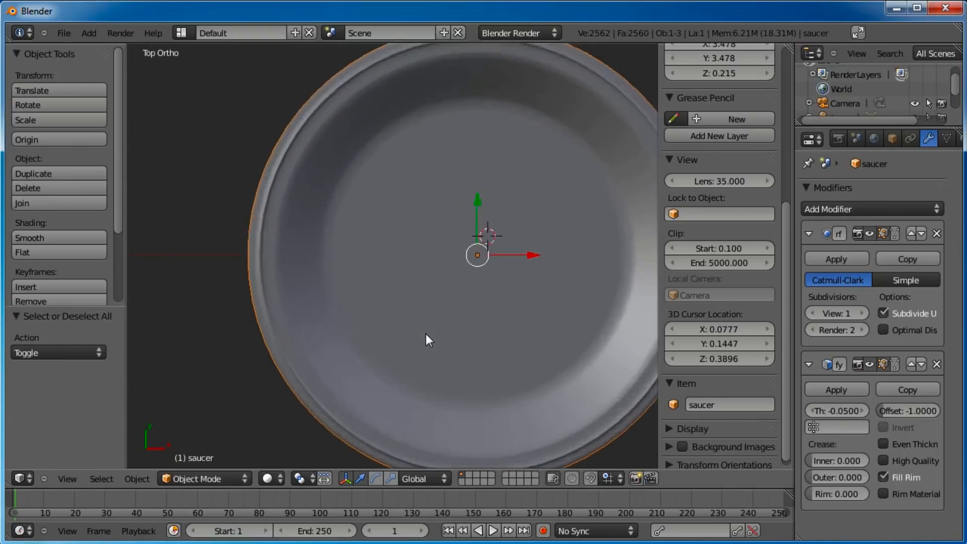
scroll(385, 291, "down", 3)
scroll(398, 285, "up", 2)
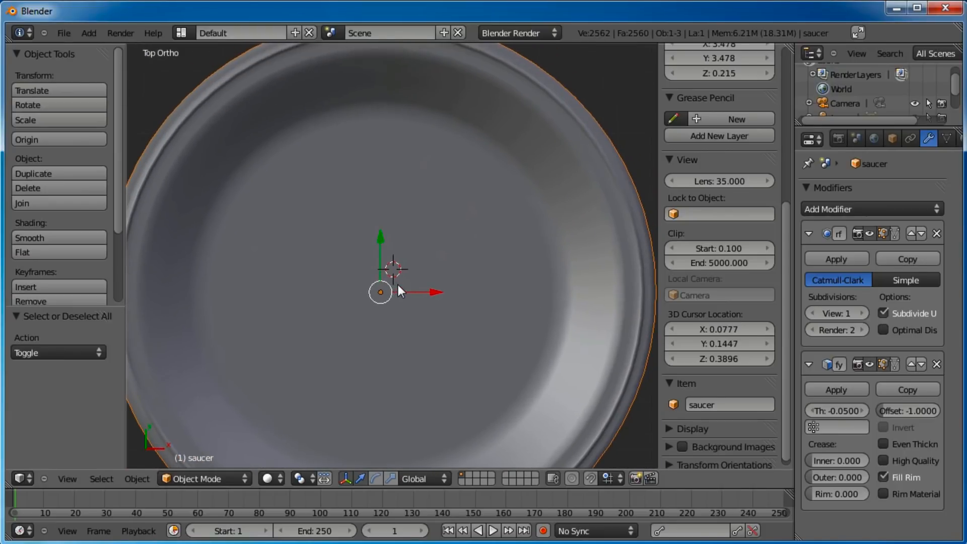
middle_click_drag(371, 273, 387, 271, "shift")
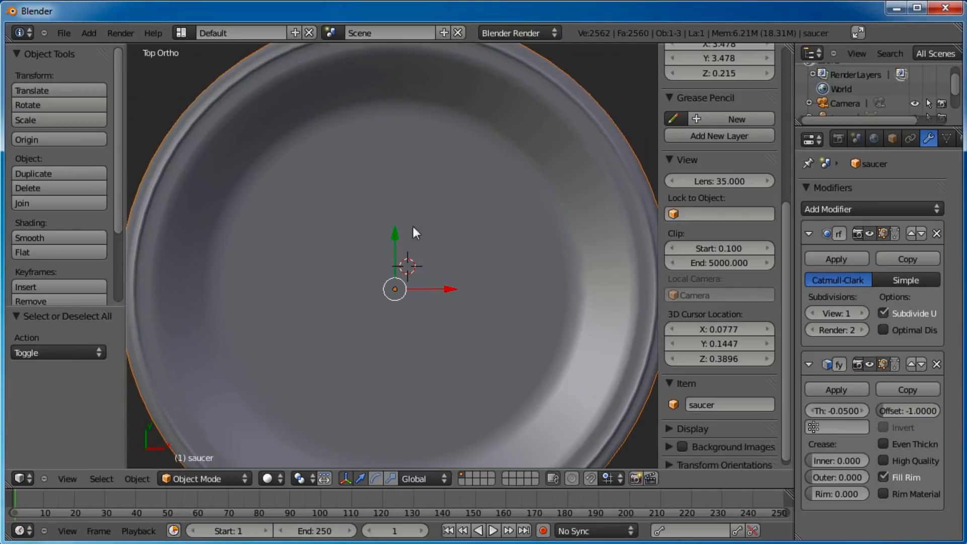
key("shift+a")
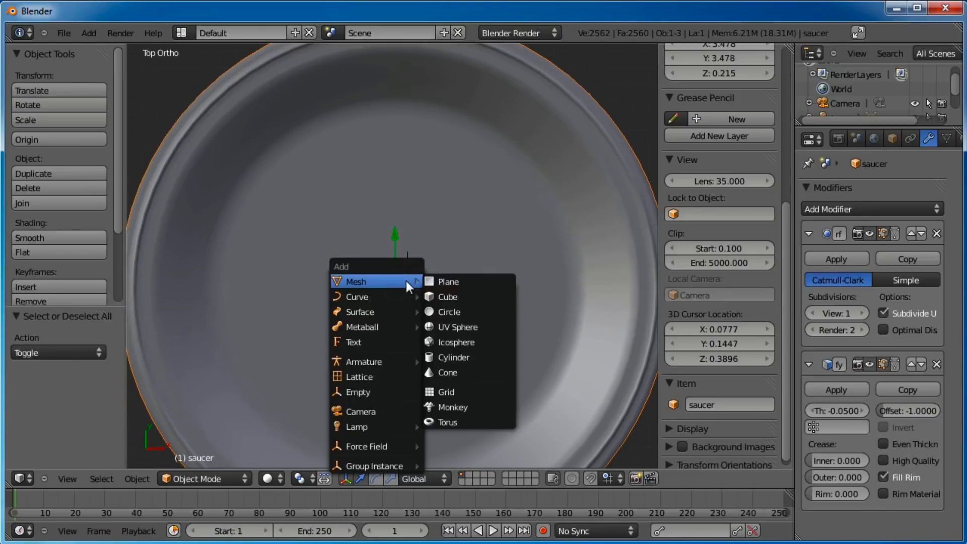
left_click(454, 311)
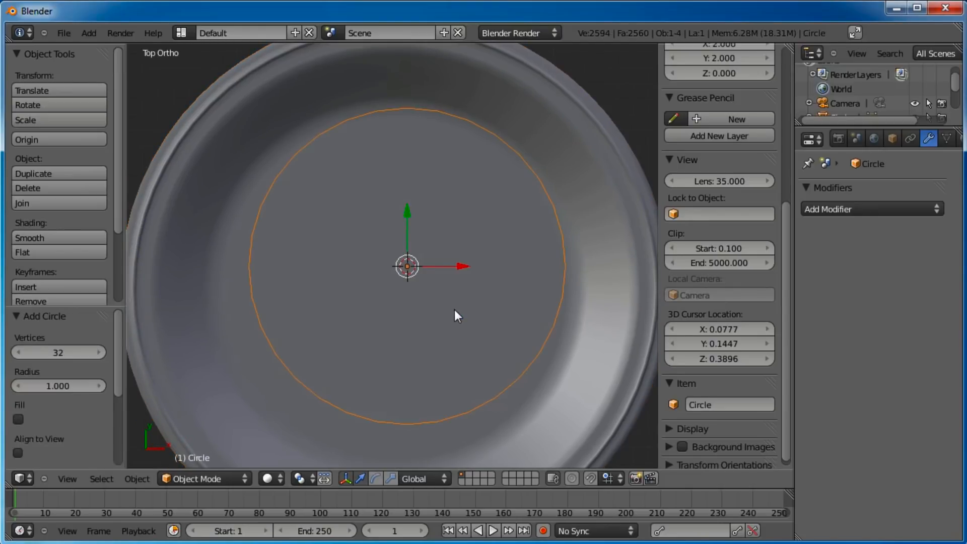
Set the new circle's radius to about 0.470 and its vertices to 64, and fill it
left_click_drag(59, 386, 17, 385)
left_click(57, 352)
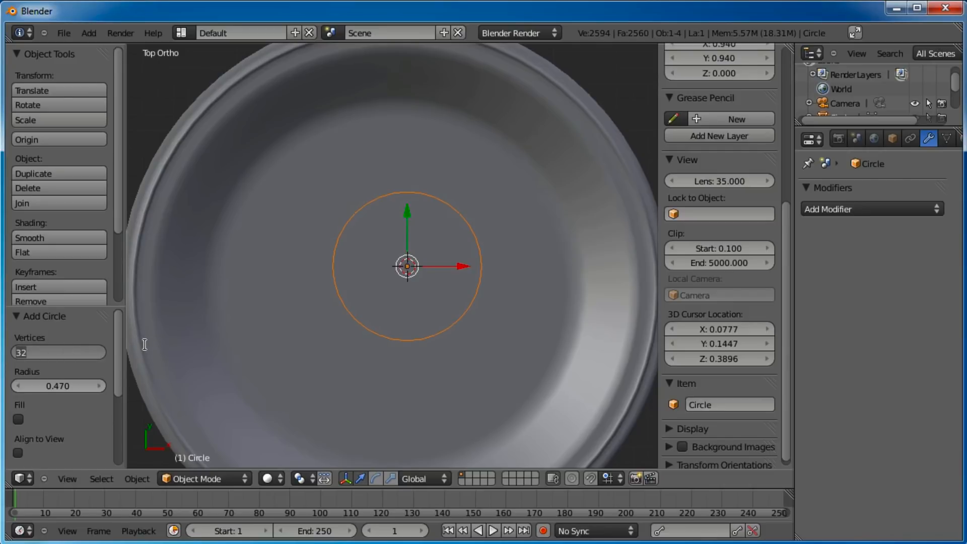
type("64")
key("Return")
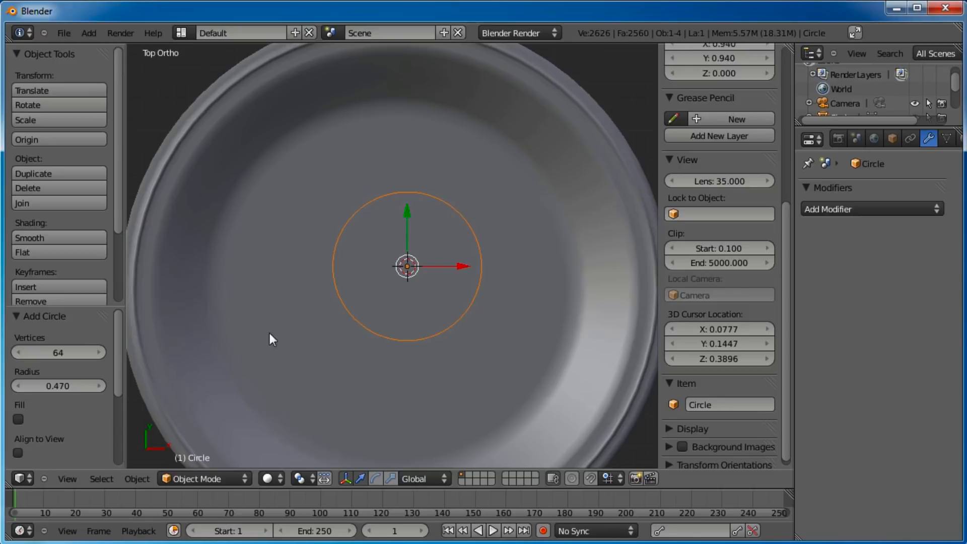
middle_click_drag(412, 334, 428, 200)
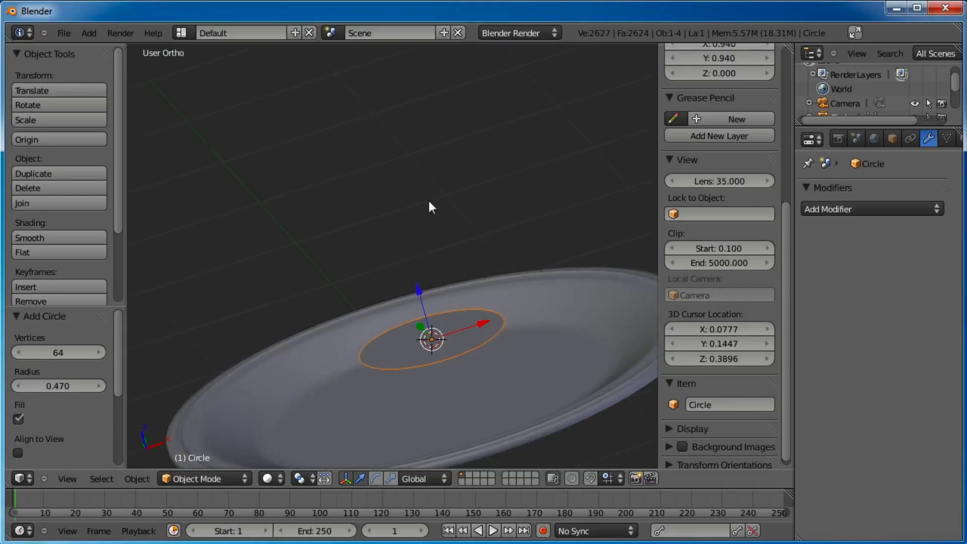
Enter Edit Mode on the filled circle in top view and deselect all of its geometry
key("KP_7")
key("KP_Divide")
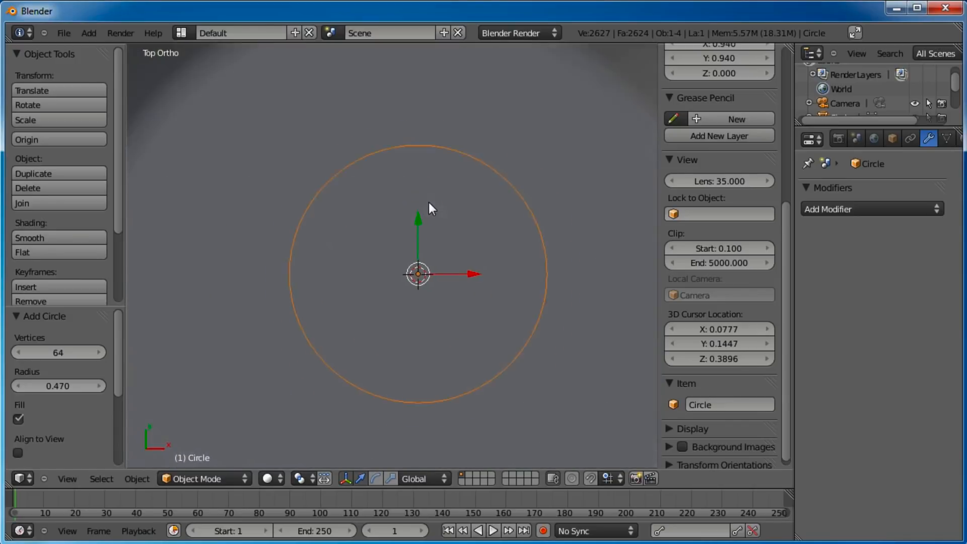
key("Tab")
middle_click_drag(446, 204, 429, 179, "shift")
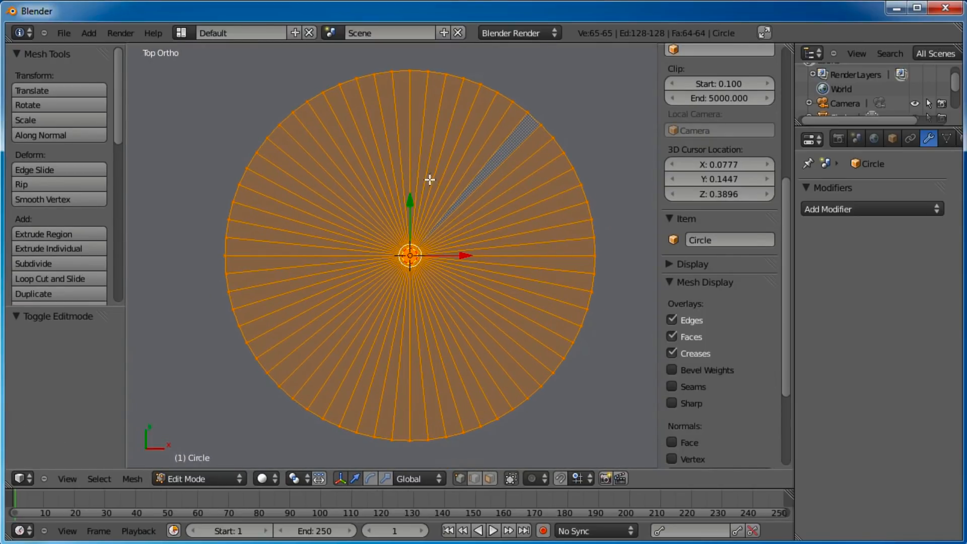
key("a")
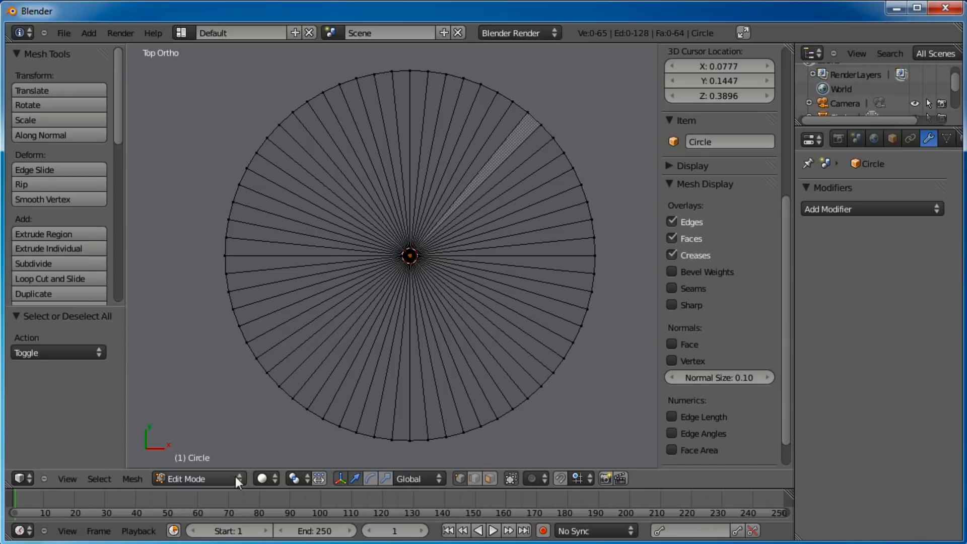
key("c")
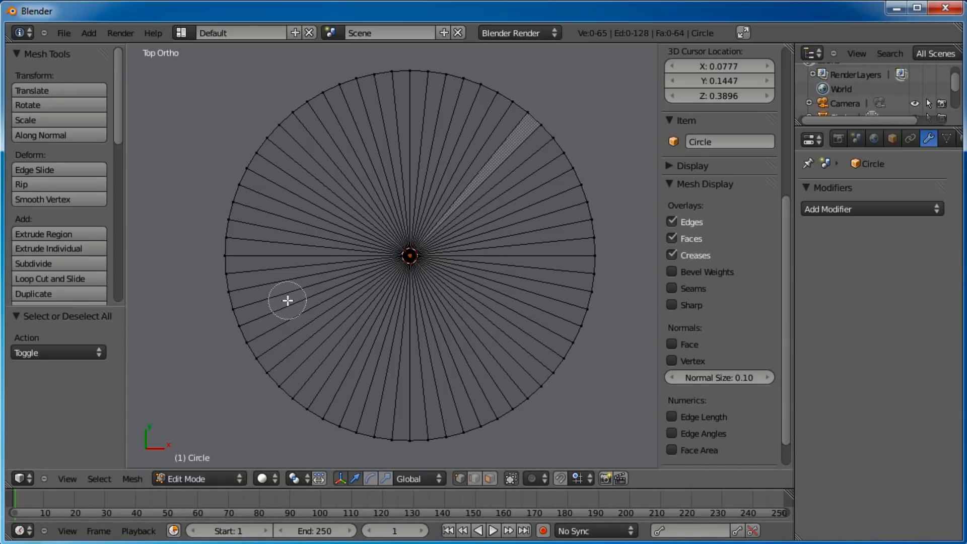
left_click(215, 295)
left_click(210, 249)
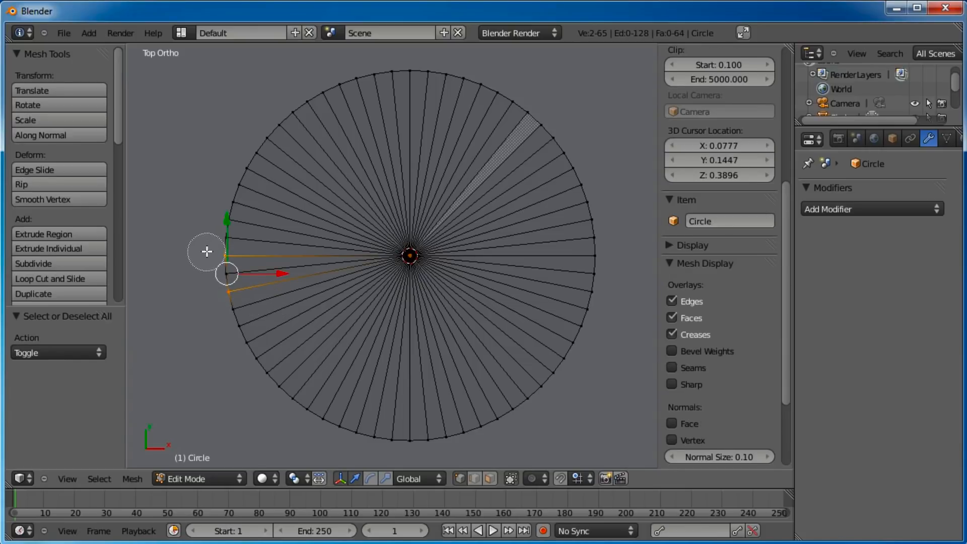
left_click(208, 214)
left_click(219, 179)
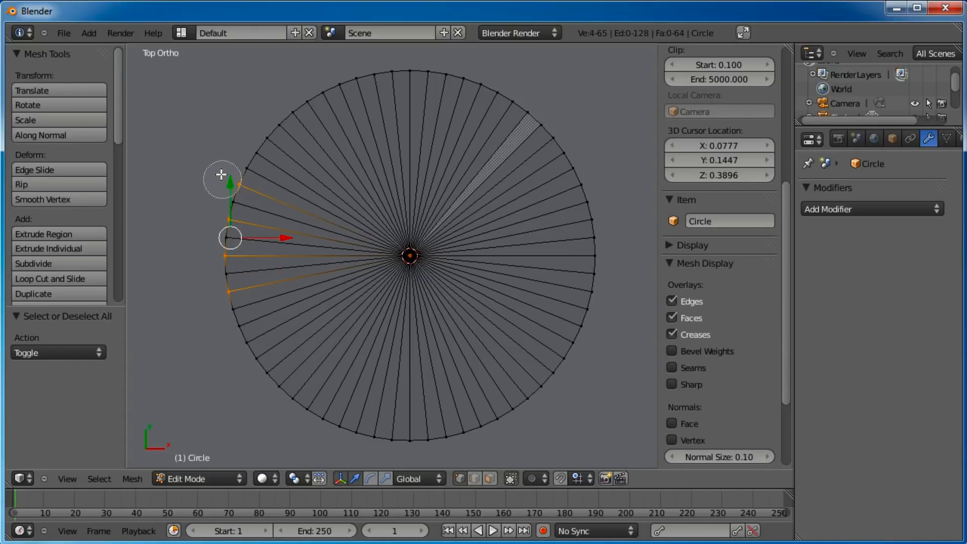
left_click(241, 148)
left_click(264, 112)
left_click(295, 87)
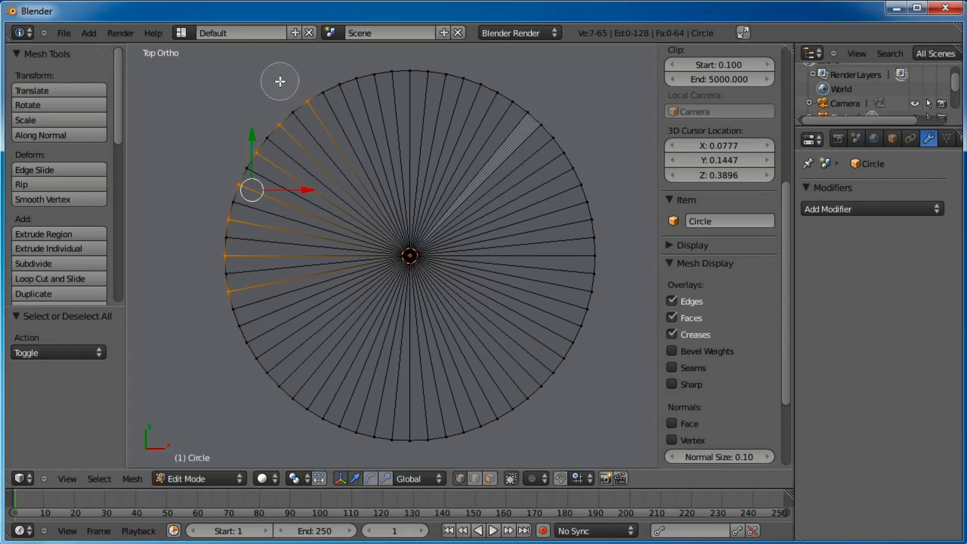
right_click(333, 93)
key("a")
Delete the vertices of the circle's left half and lower-right quarter, keeping only the upper-right quarter
key("b")
left_click_drag(406, 58, 187, 464)
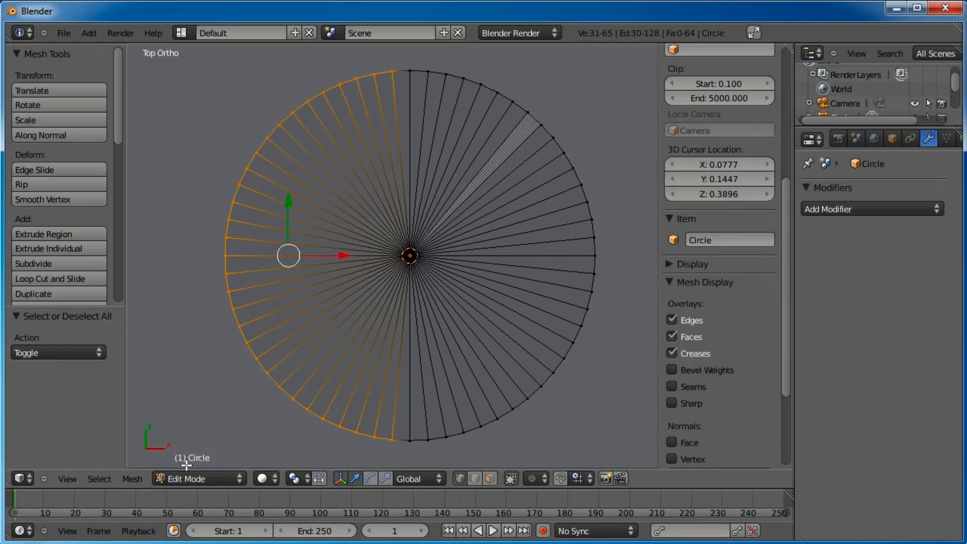
key("x")
left_click(572, 201)
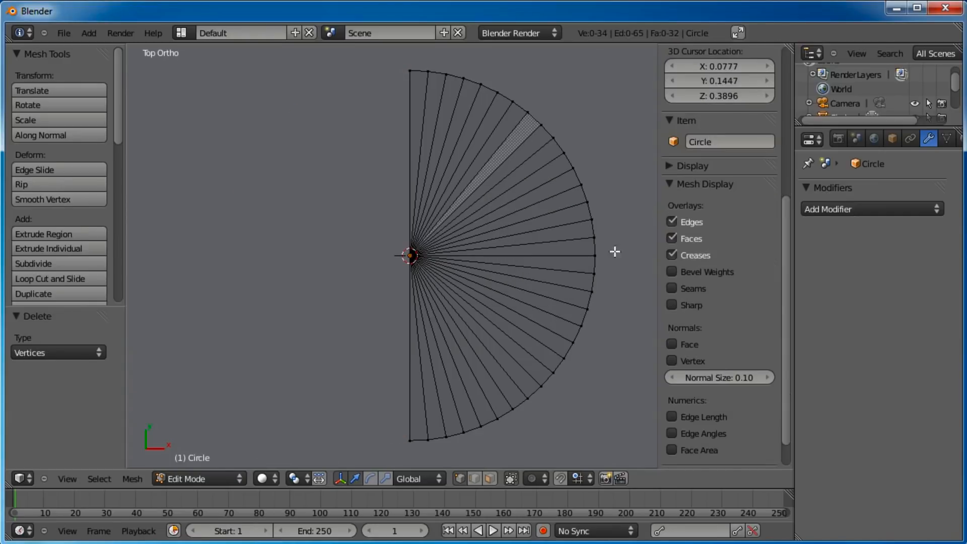
key("b")
left_click_drag(624, 265, 312, 461)
key("x")
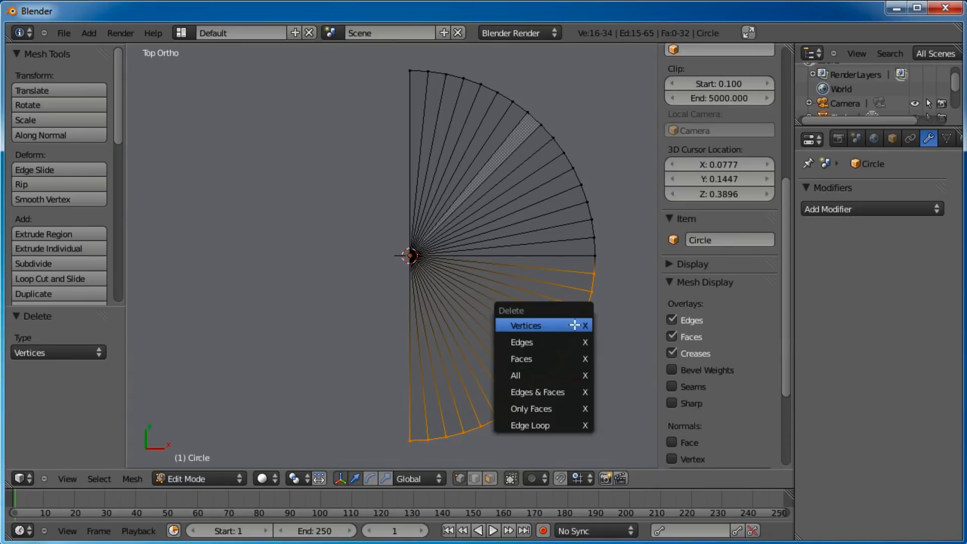
left_click(575, 324)
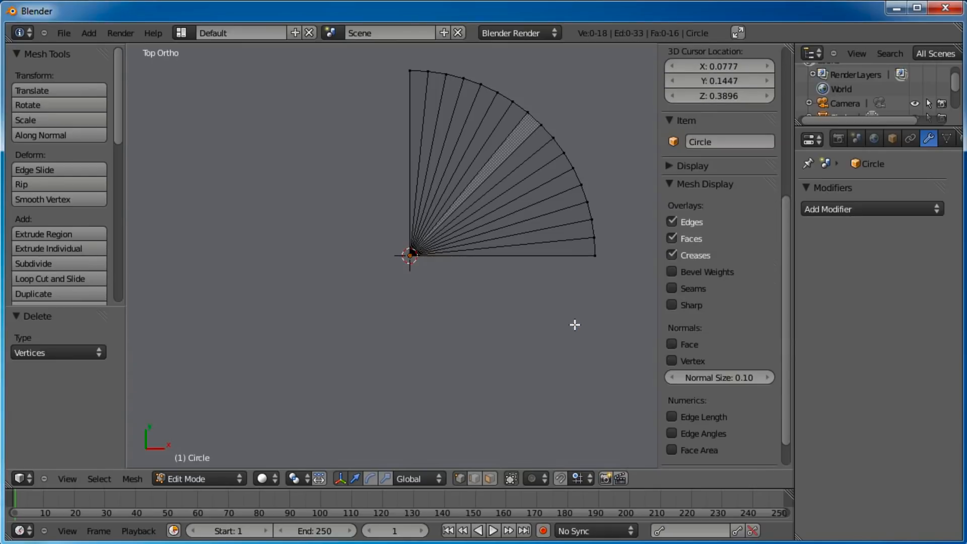
Add a Mirror modifier on the X axis to the quarter circle and return to Object Mode
left_click(859, 207)
left_click(652, 356)
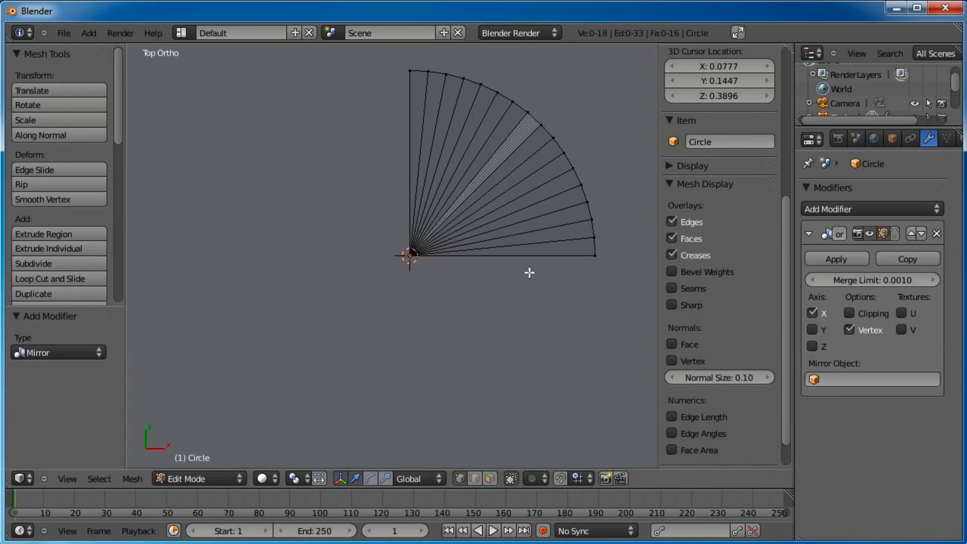
key("Tab")
Select the saucer and hide it so that only the mirrored circle remains in view
middle_click_drag(428, 214, 497, 200)
scroll(479, 179, "down", 5)
right_click(512, 229)
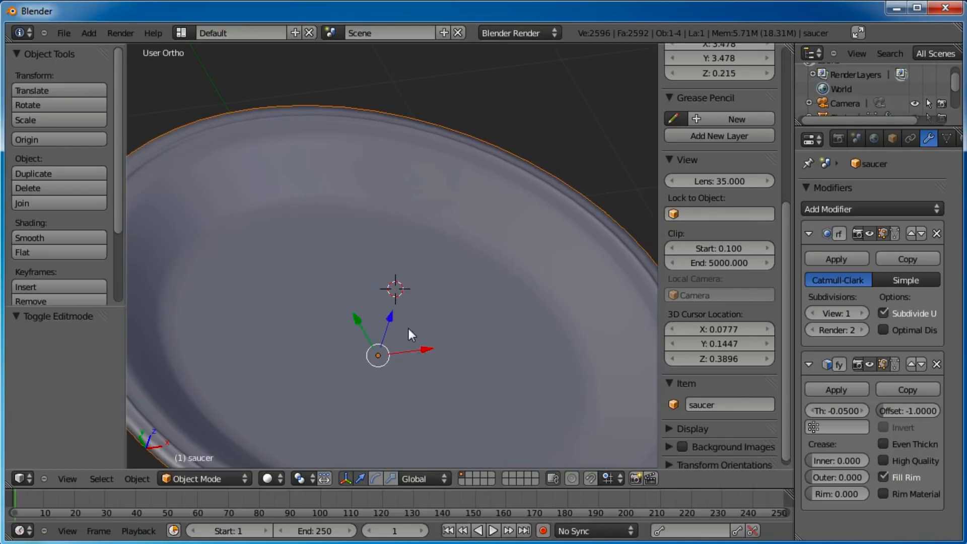
key("h")
scroll(458, 304, "up", 3)
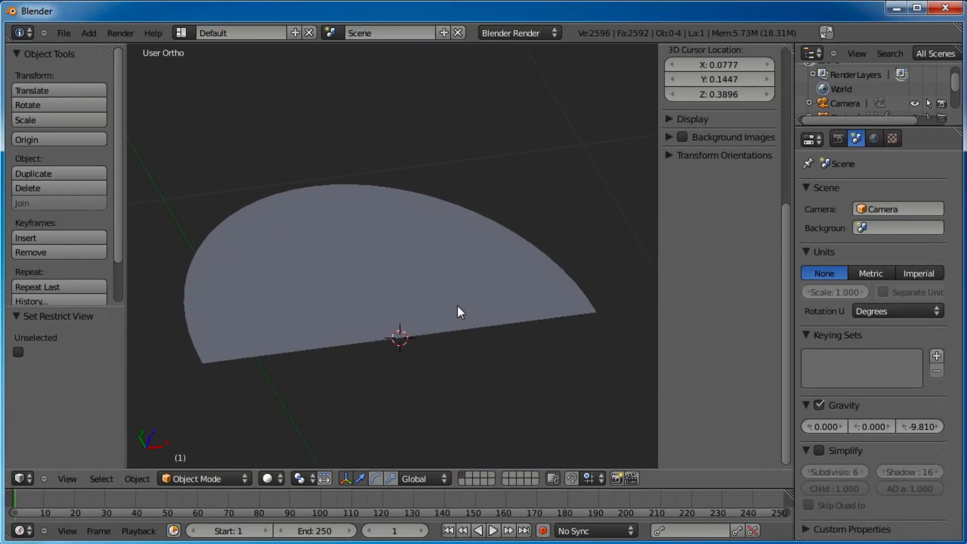
Select the mirrored half circle and enable the Y axis in its Mirror modifier as well
right_click(464, 268)
middle_click_drag(464, 268, 446, 235)
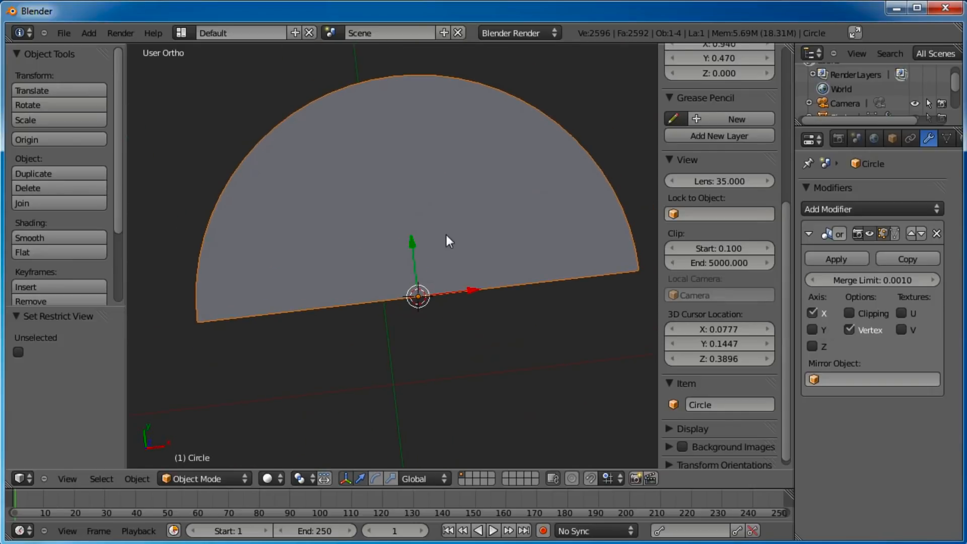
middle_click_drag(415, 175, 380, 231)
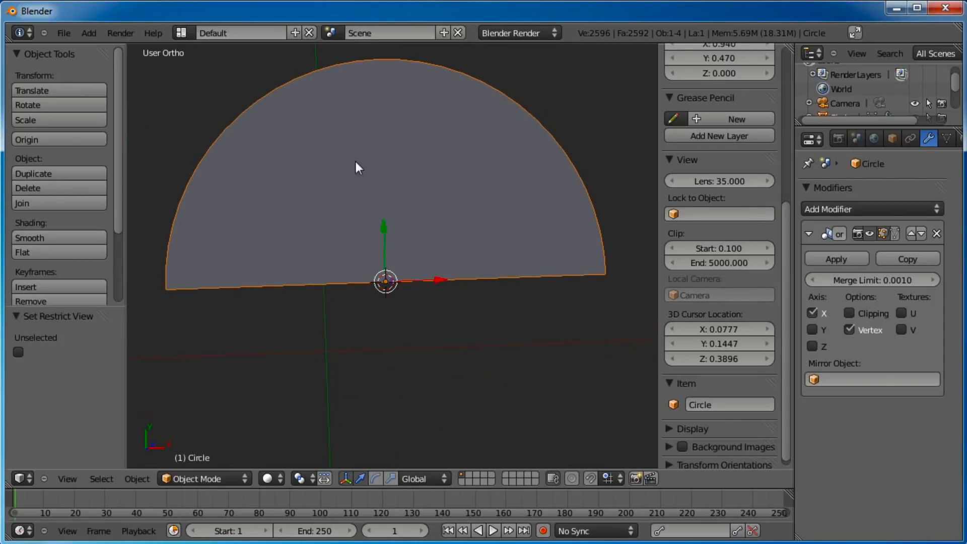
left_click(811, 329)
middle_click_drag(415, 345, 413, 313)
In Edit Mode from the top view, select every second rim vertex of the quarter circle, eight in all
key("Tab")
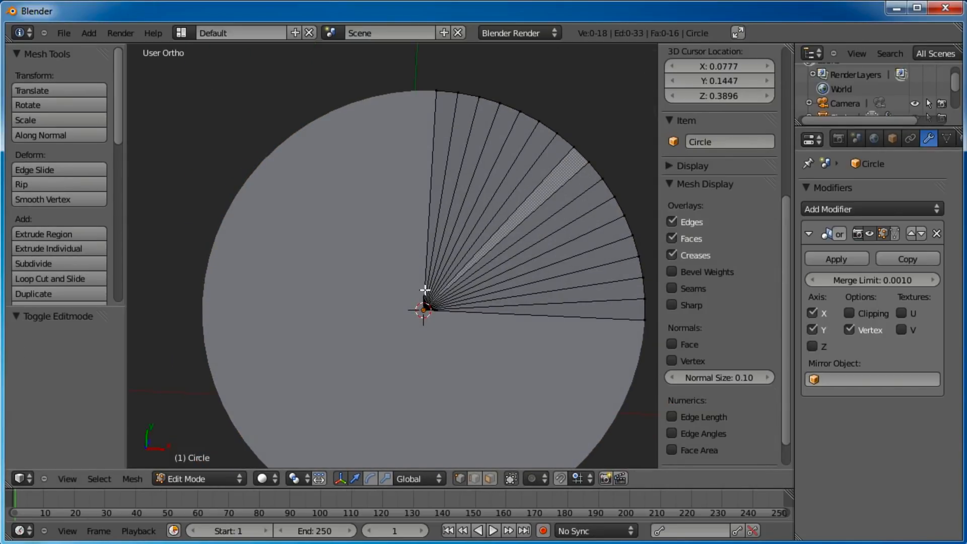
key("KP_7")
middle_click_drag(469, 216, 426, 242, "shift")
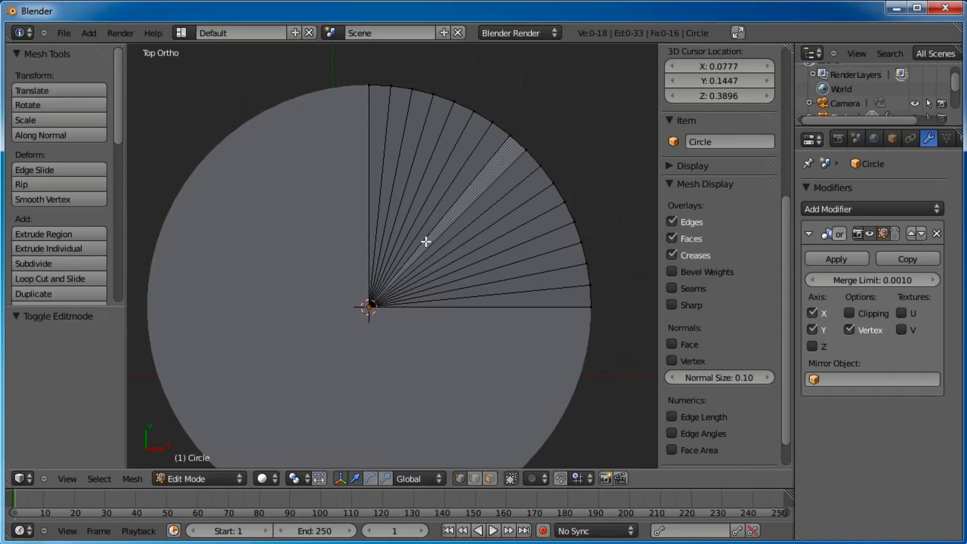
right_click(393, 89)
right_click(435, 95, "shift")
right_click(473, 113, "shift")
right_click(512, 132, "shift")
right_click(544, 169, "shift")
right_click(568, 200, "shift")
right_click(583, 236, "shift")
right_click(591, 277, "shift")
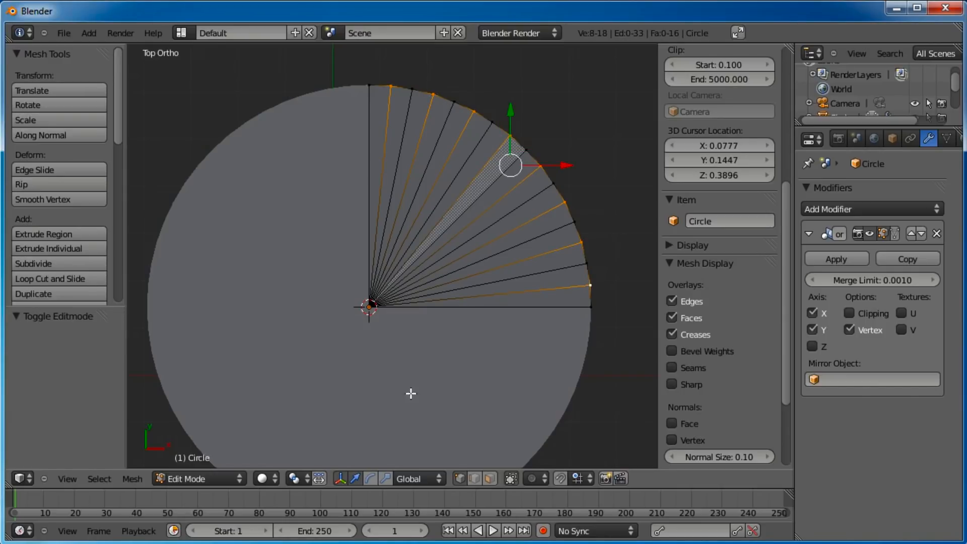
Set the pivot point to the 3D Cursor and scale the selected alternate rim vertices inward to about 0.929
left_click(301, 479)
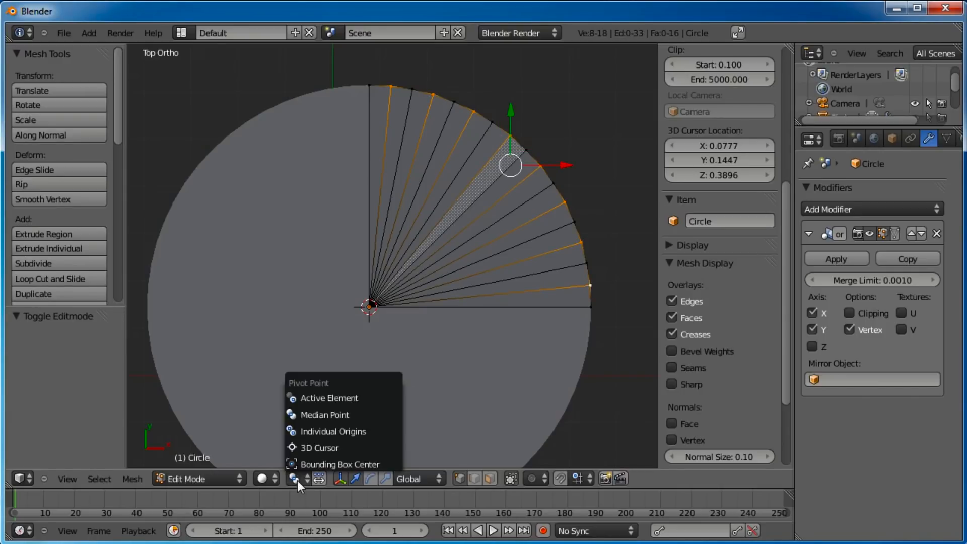
left_click(307, 447)
key("s")
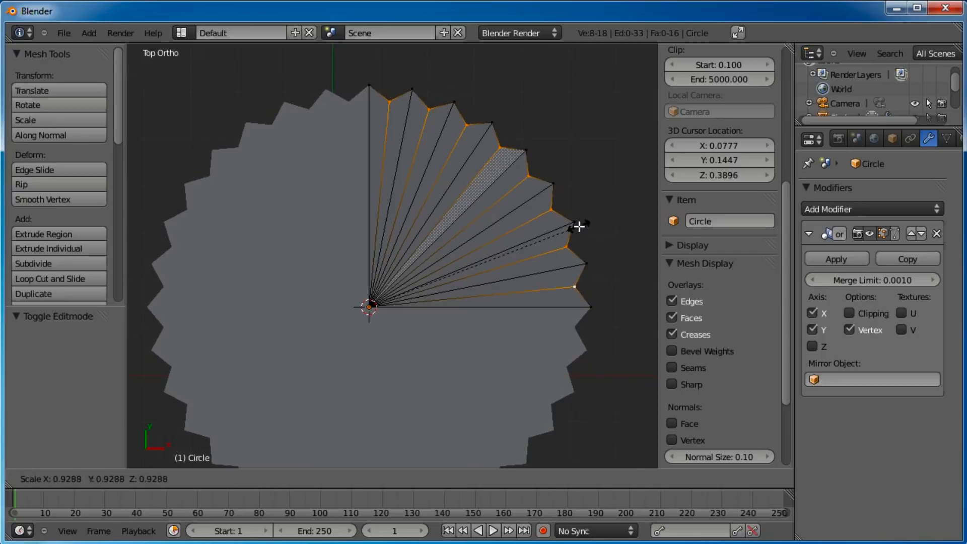
left_click(576, 225)
scroll(527, 271, "down", 4)
middle_click_drag(527, 271, 447, 291)
scroll(361, 195, "up", 3)
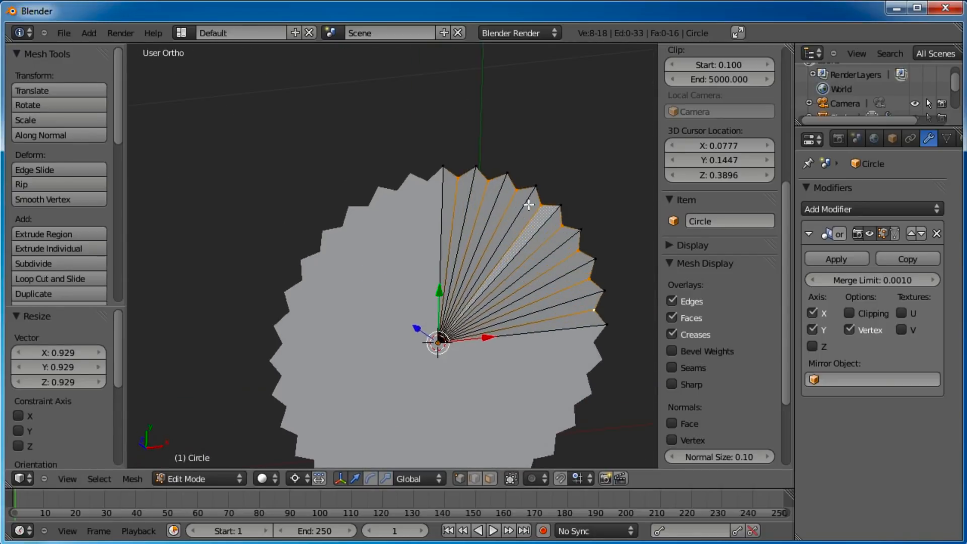
middle_click_drag(551, 292, 486, 297)
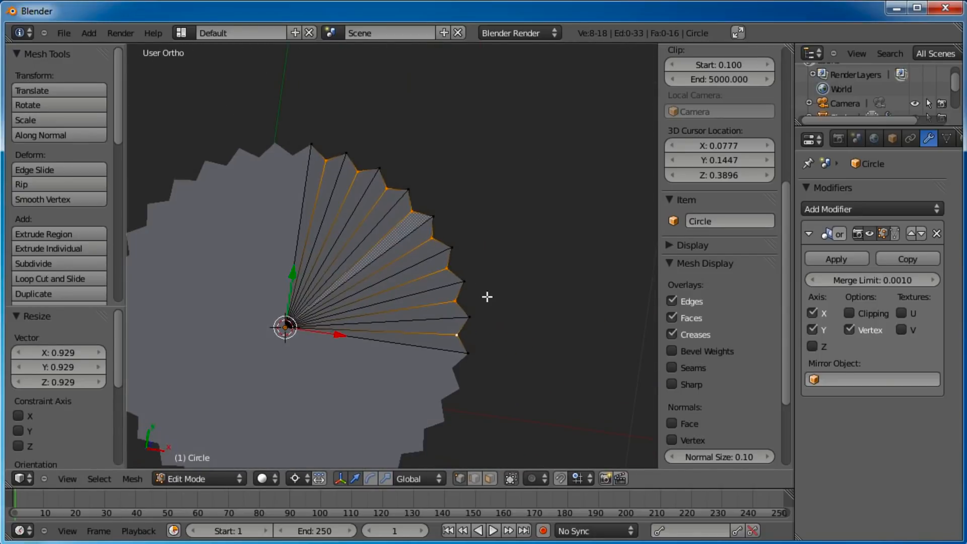
Switch to edge selection and select all the radial edges of the quarter circle
key("KP_7")
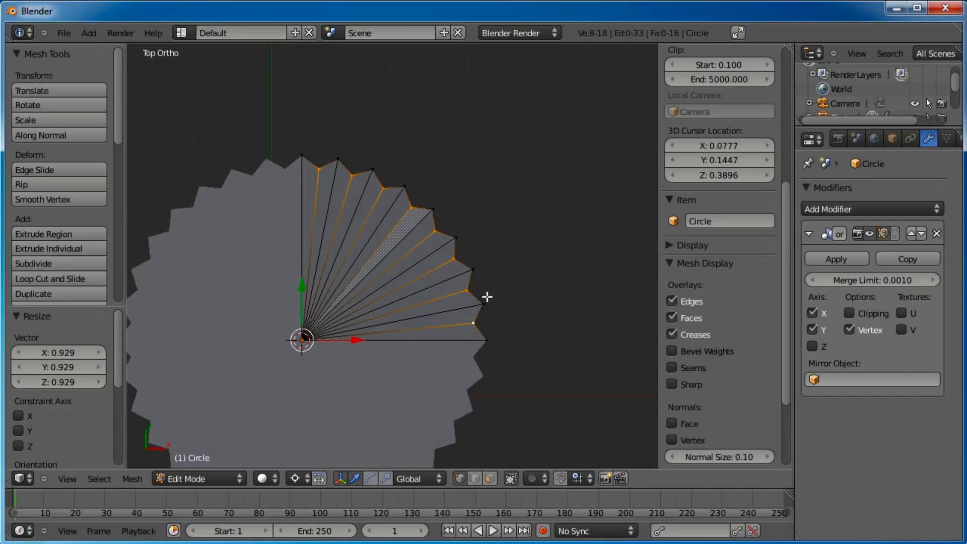
scroll(502, 260, "up", 2)
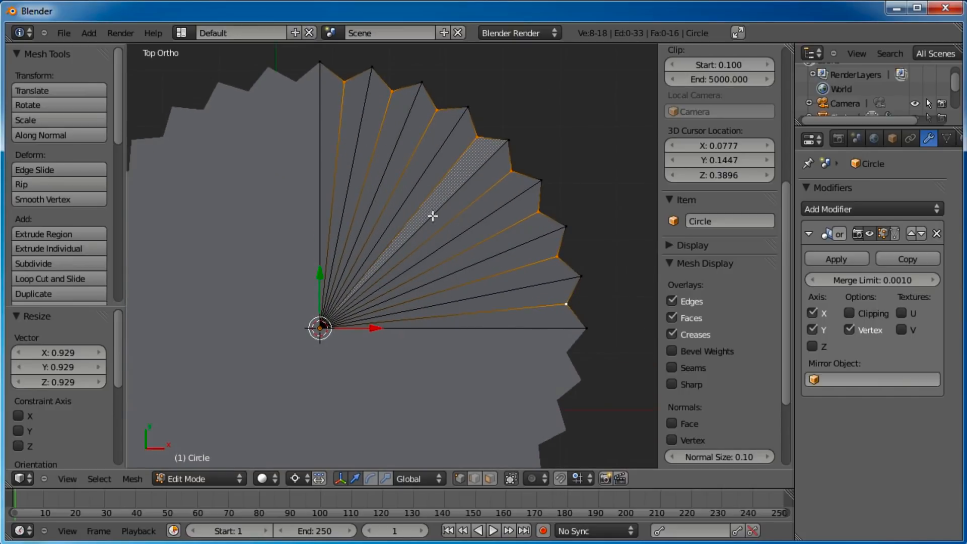
scroll(432, 215, "up", 3, "shift")
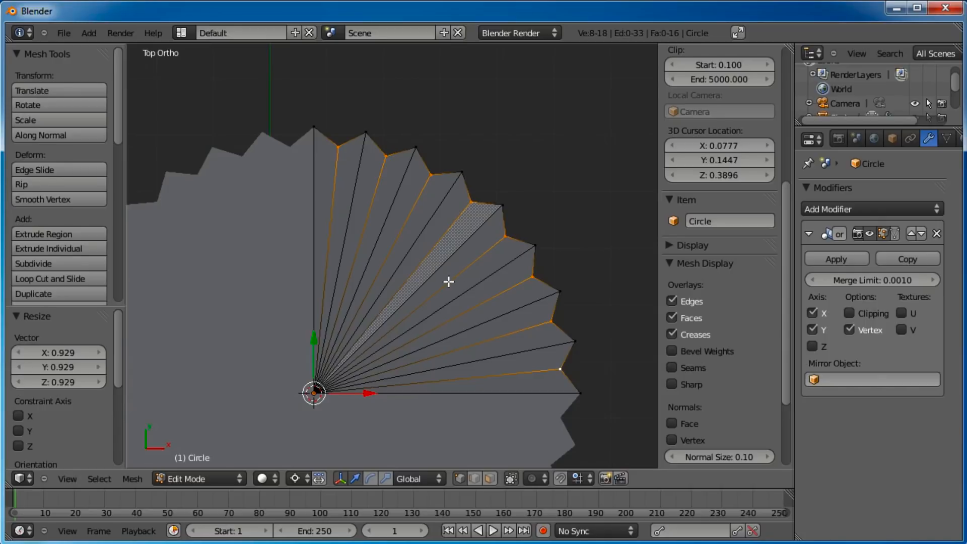
middle_click_drag(472, 245, 465, 231, "shift")
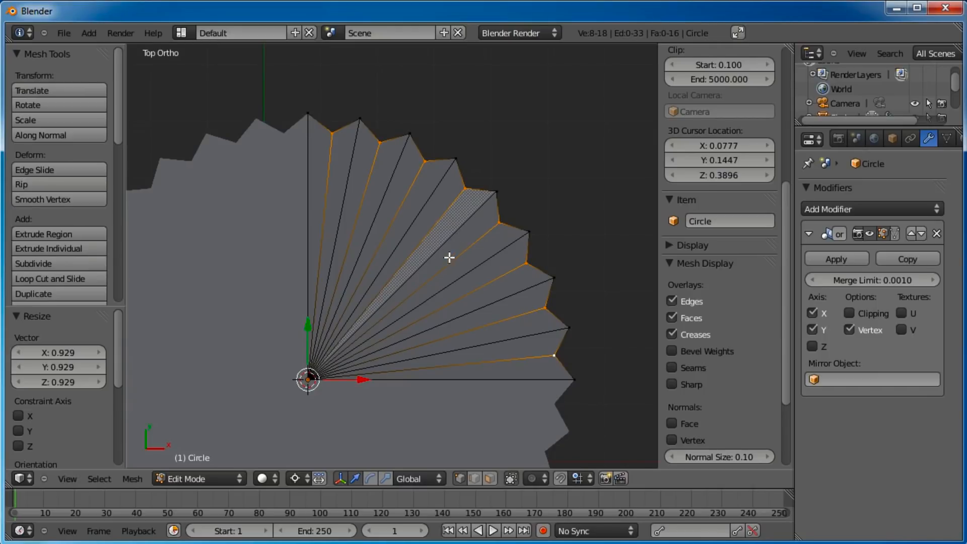
right_click(471, 176, "alt")
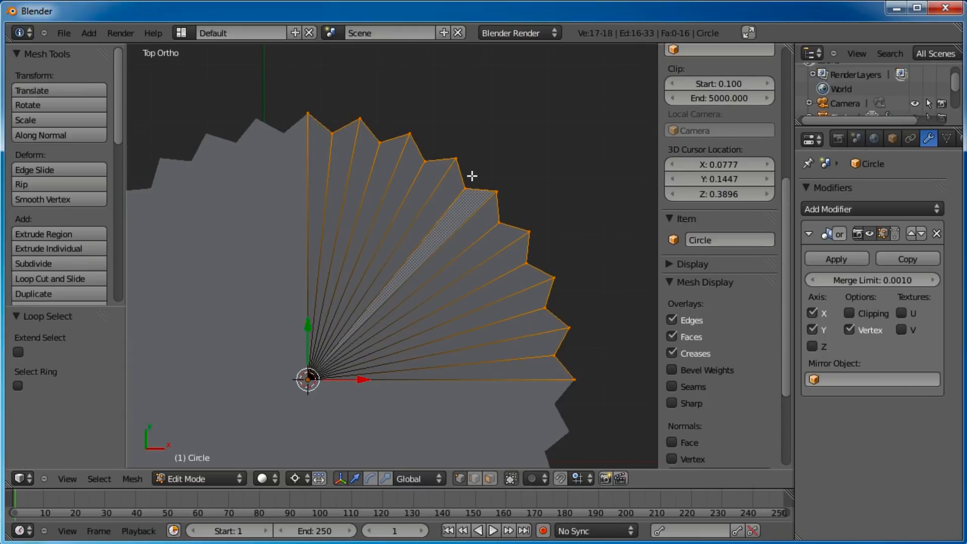
key("a")
key("a")
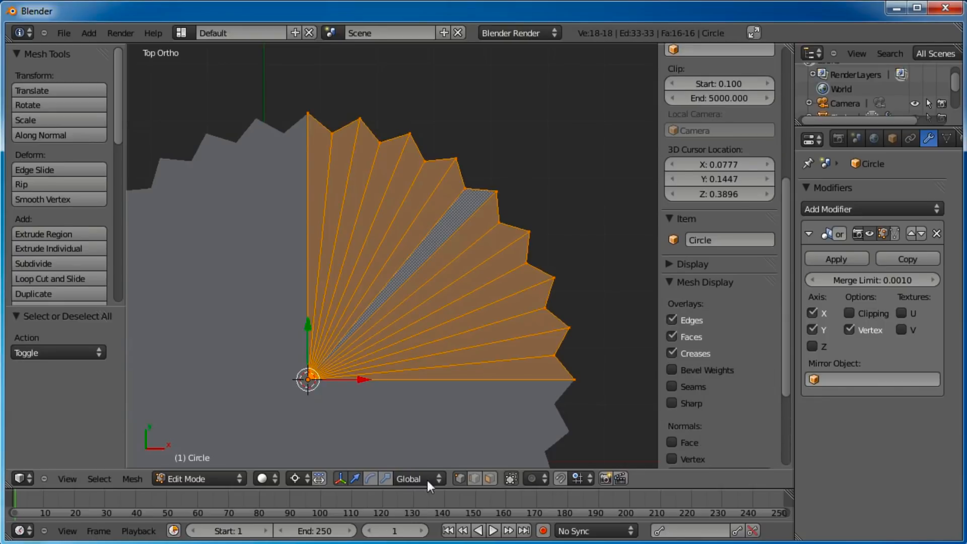
left_click(475, 476)
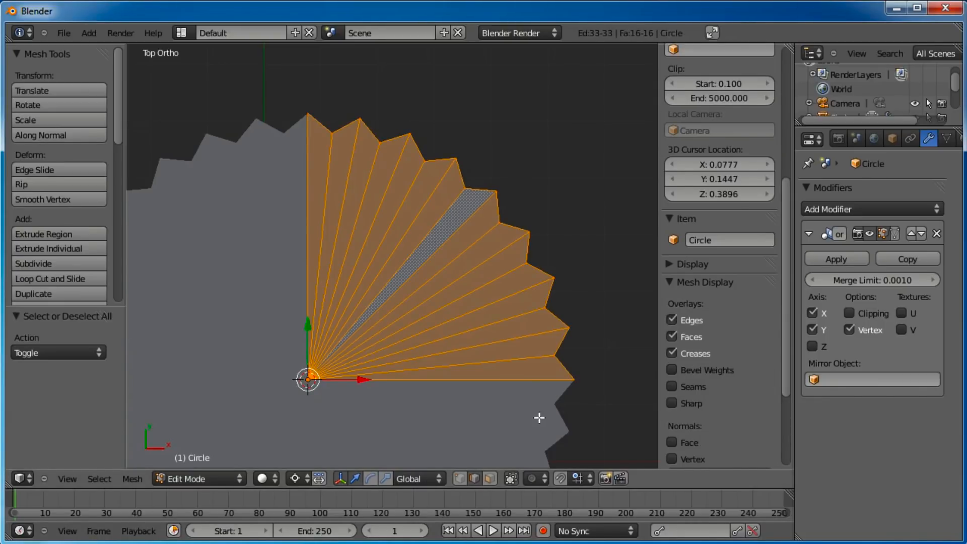
right_click(527, 254, "alt+shift")
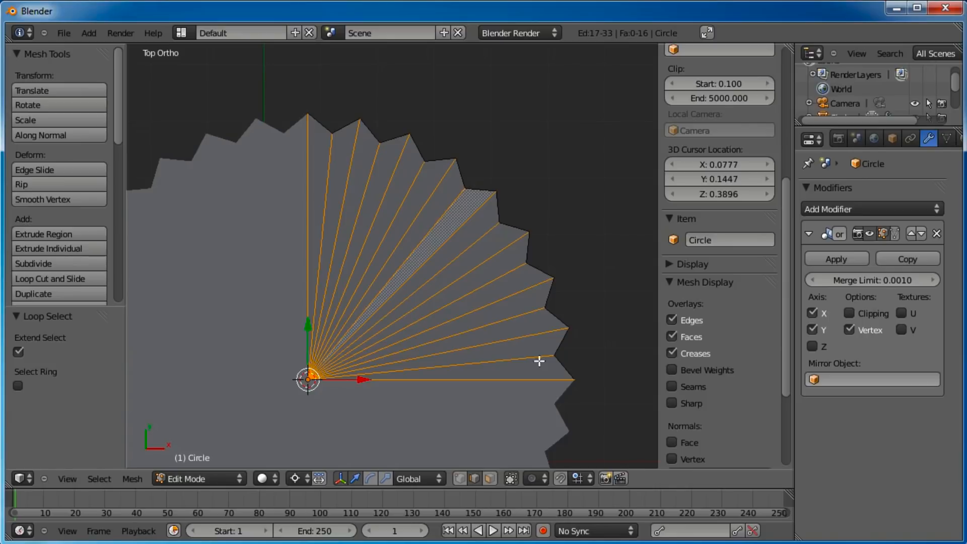
Subdivide the selected radial edges with 3 cuts
key("w")
left_click(479, 327)
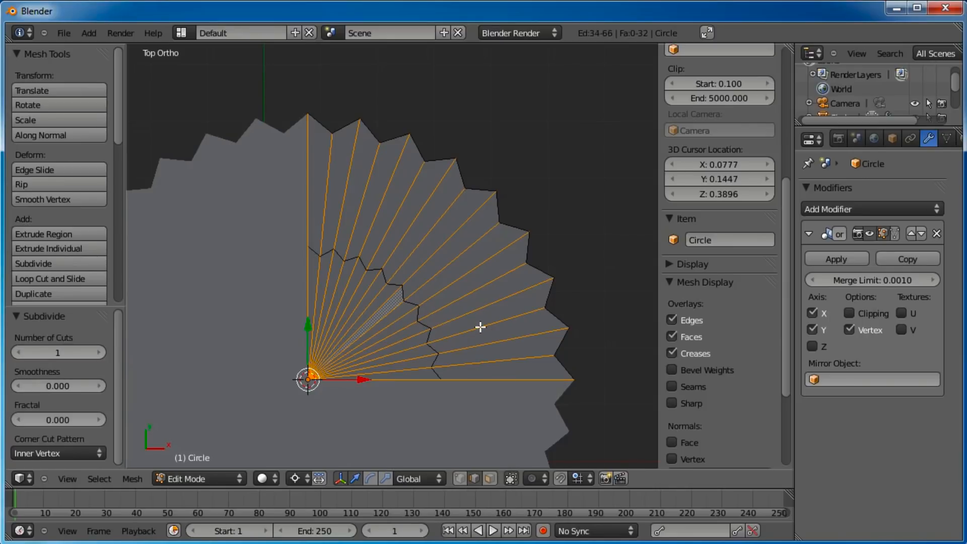
left_click(97, 351)
left_click(98, 351)
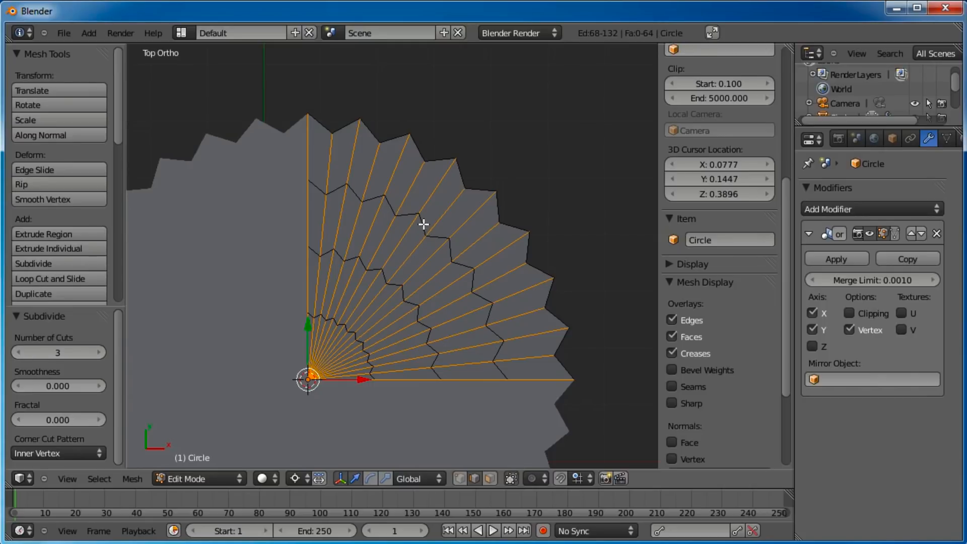
Add a loop cut just inside the zigzag rim, slid outward to a factor of about 0.85
key("a")
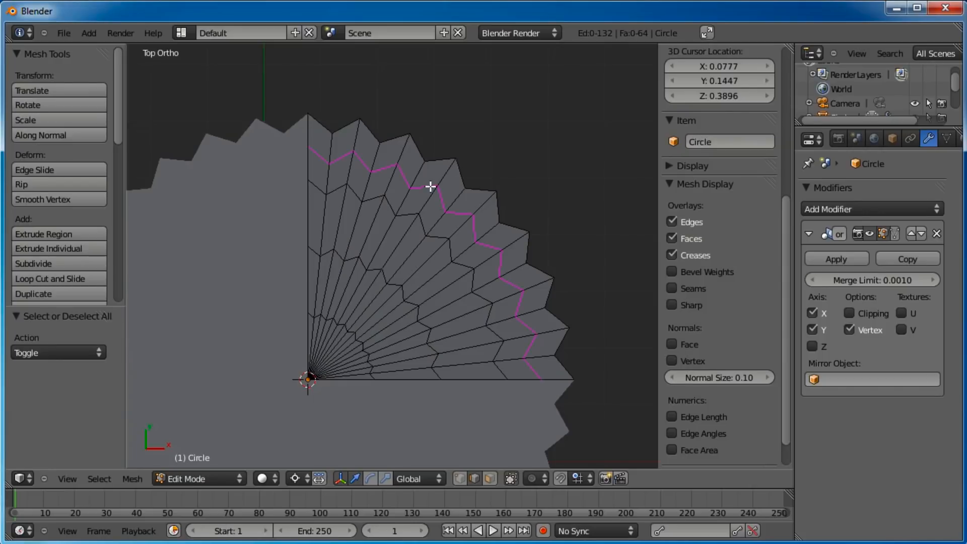
left_click(431, 186)
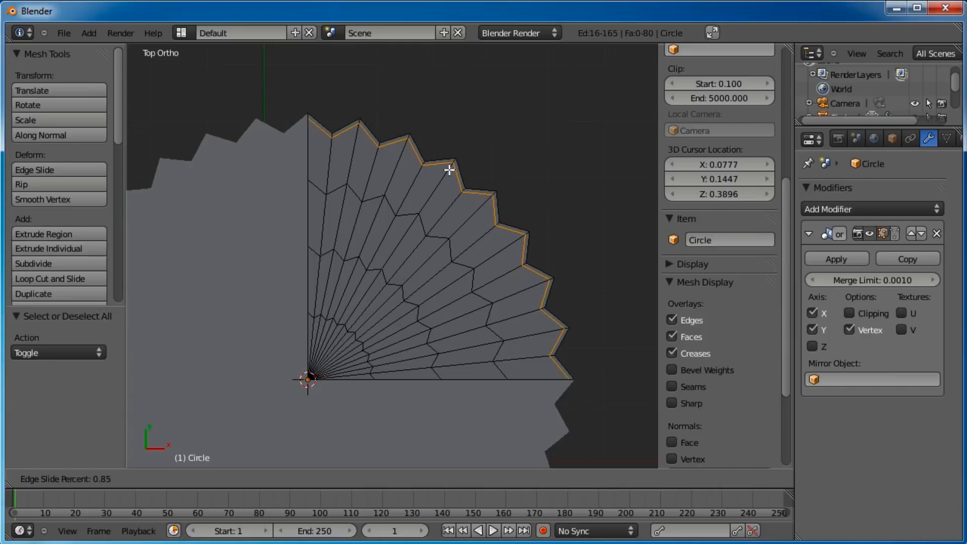
left_click(449, 170)
Select the outer zigzag edge loop and extrude it upward about 0.635 along the Z axis
middle_click_drag(446, 284, 339, 263)
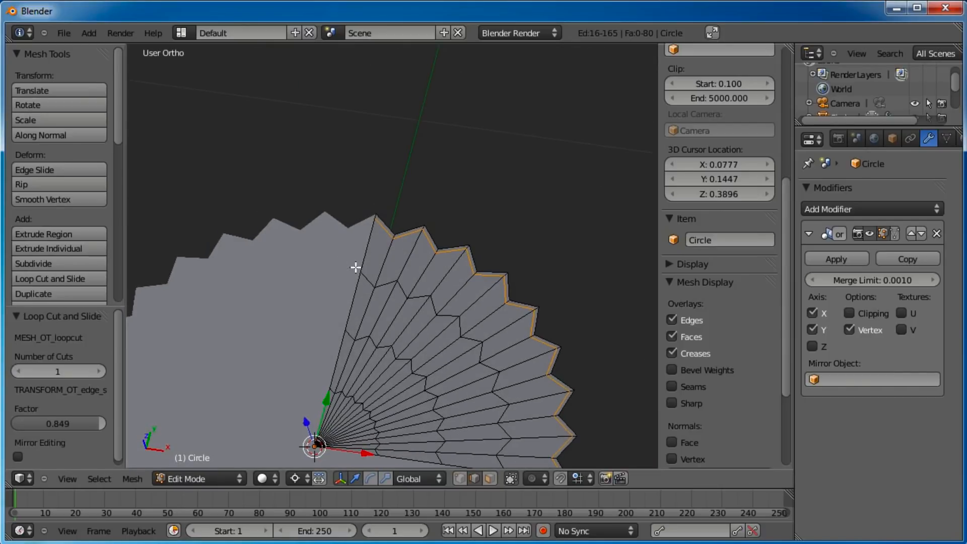
scroll(430, 292, "down", 3)
middle_click_drag(438, 290, 375, 323, "shift")
middle_click_drag(300, 331, 334, 292)
scroll(426, 333, "up", 4)
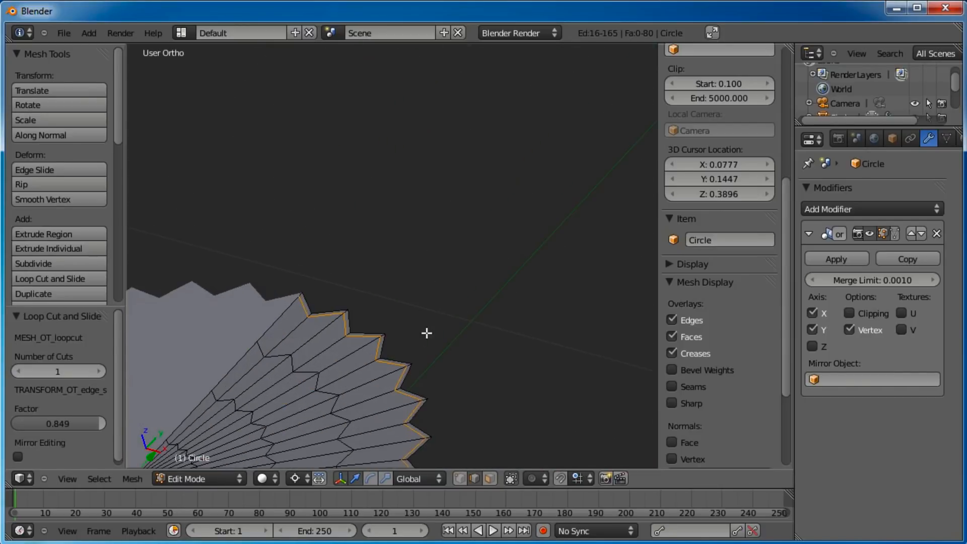
scroll(426, 333, "up", 2)
right_click(424, 336, "alt")
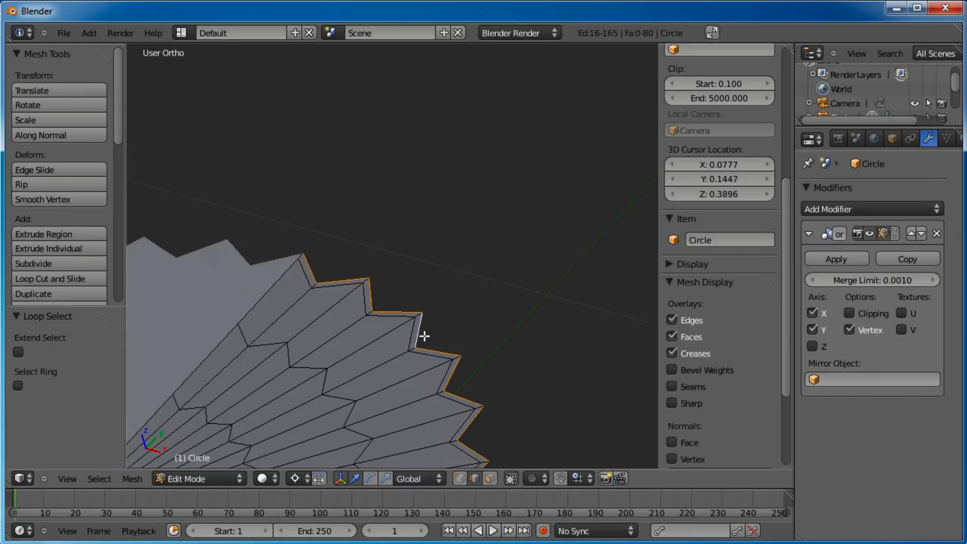
scroll(424, 336, "down", 5)
key("e")
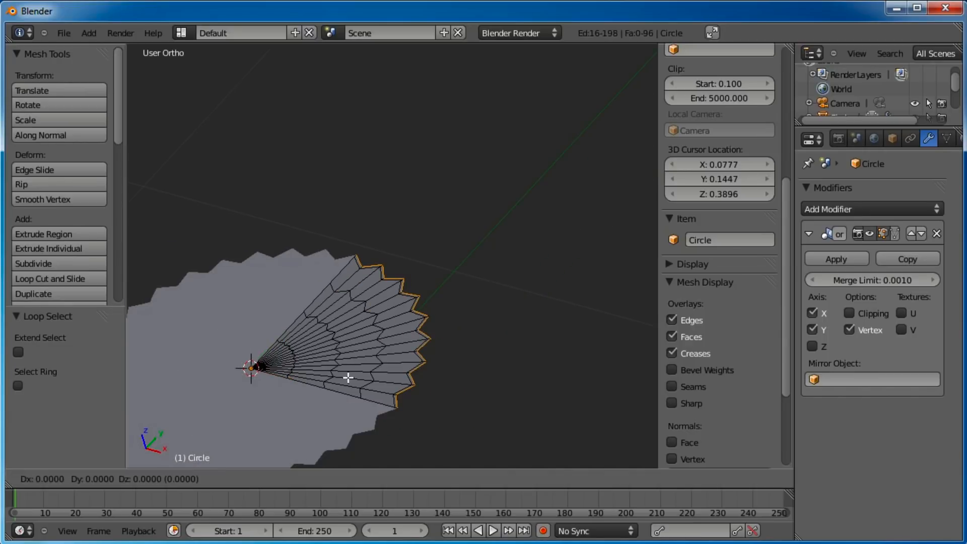
key("z")
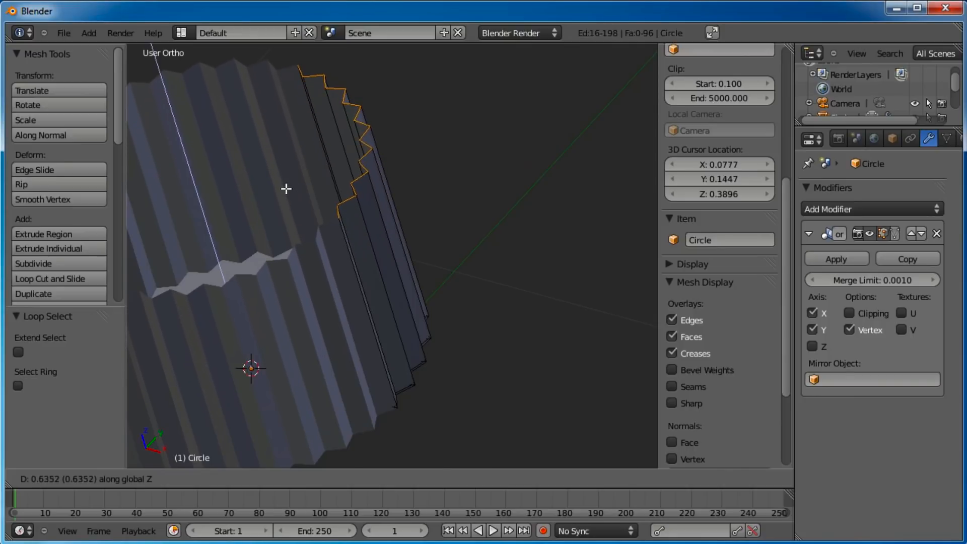
left_click(286, 189)
From the front view, scale the upper rim about the 3D Cursor to about 1.33 to flare the cup
key("KP_1")
scroll(286, 190, "down", 2)
middle_click_drag(318, 231, 362, 266, "shift")
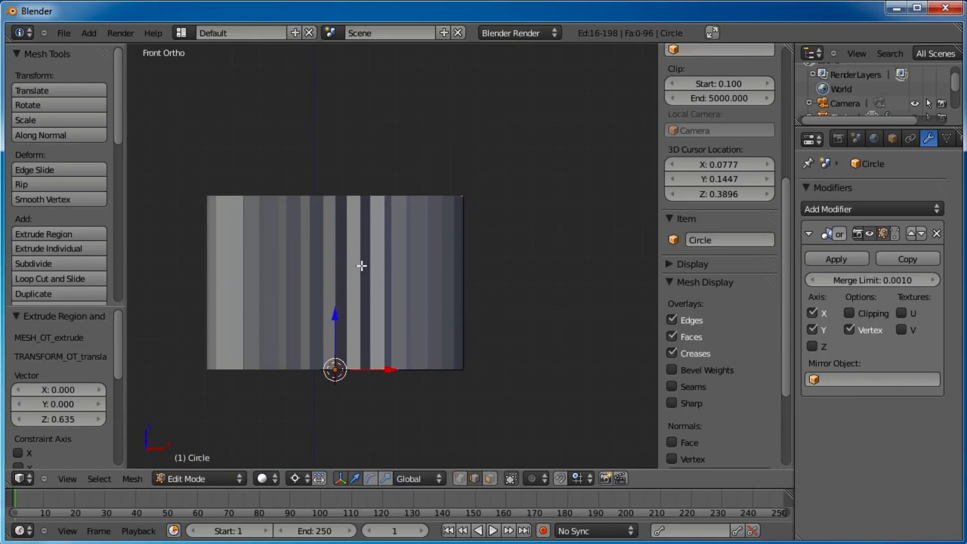
left_click(296, 480)
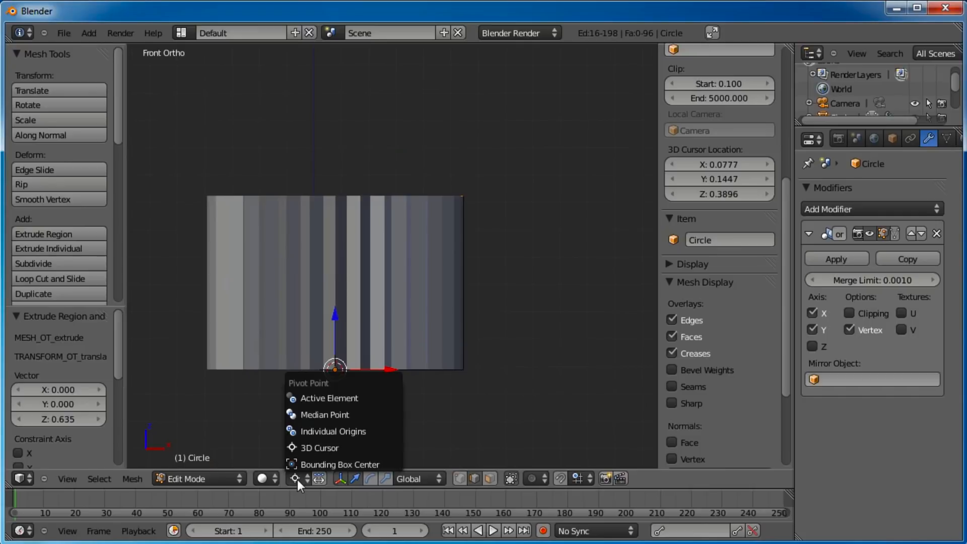
left_click(305, 447)
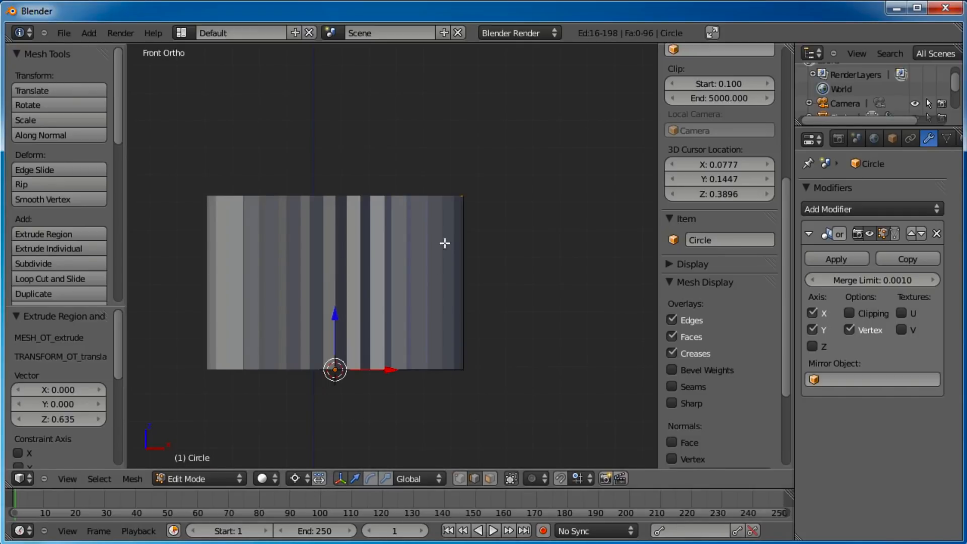
key("s")
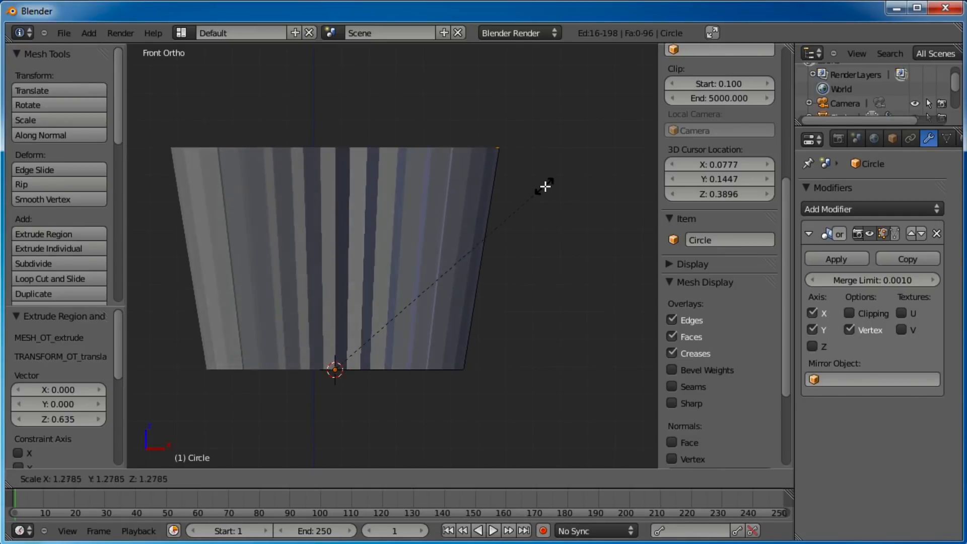
left_click(556, 184)
Widen the cup's upper rim further and lower it along Z to an overall height of about 0.82
middle_click_drag(539, 191, 501, 240)
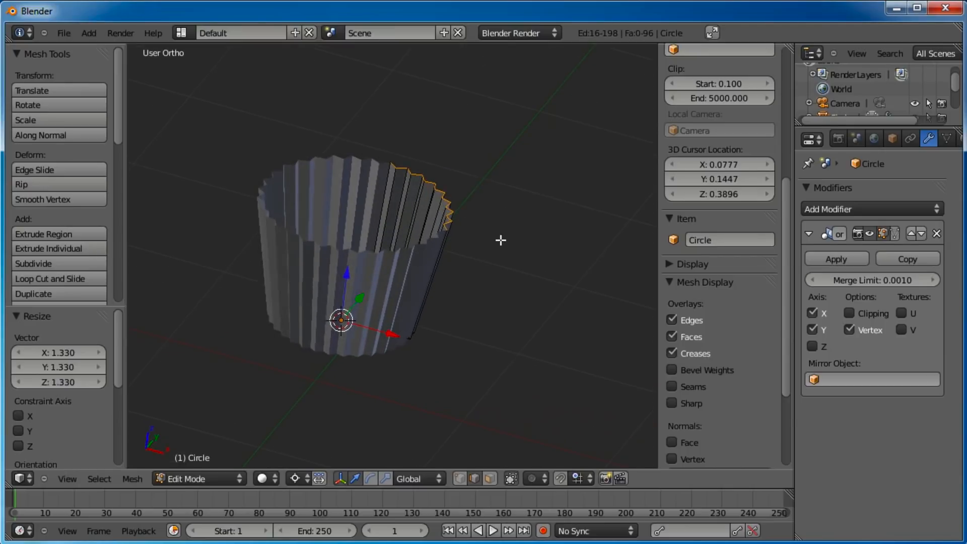
key("s")
left_click(546, 231)
key("g")
key("z")
left_click(350, 296)
Return to Object Mode and add a Subdivision Surface modifier to the pleated cup
key("a")
middle_click_drag(425, 285, 403, 330)
key("Tab")
middle_click_drag(323, 297, 431, 280)
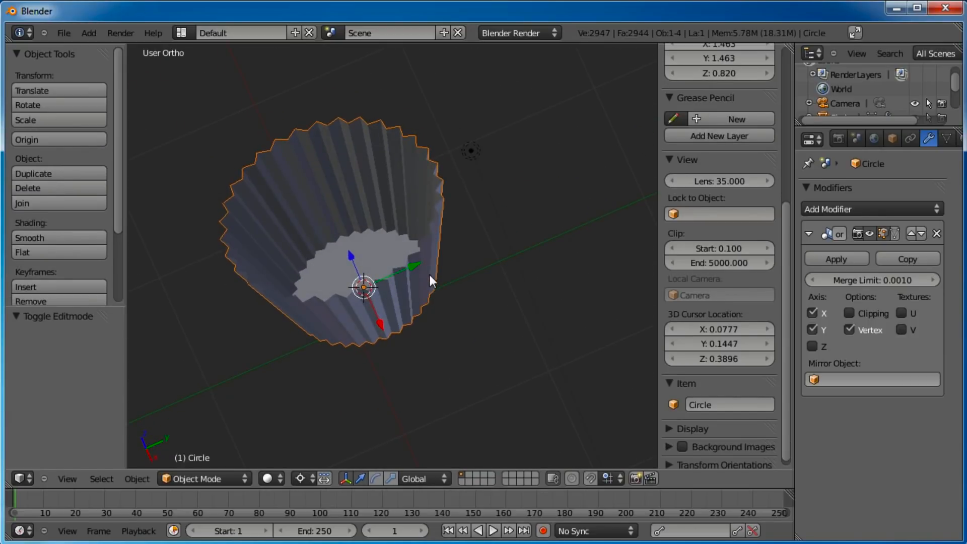
left_click(845, 210)
left_click(672, 422)
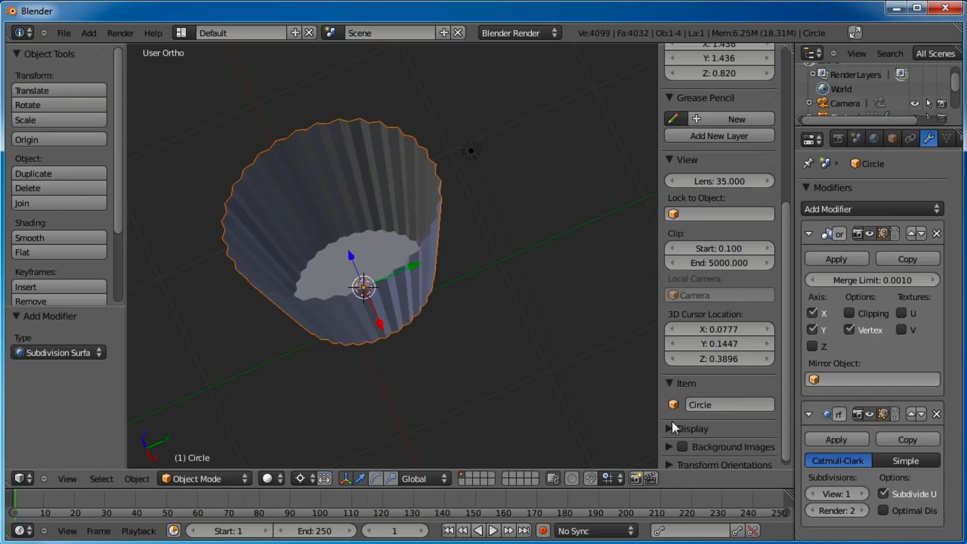
middle_click_drag(439, 324, 436, 413)
scroll(396, 251, "up", 6)
scroll(453, 270, "down", 5)
scroll(387, 253, "down", 1)
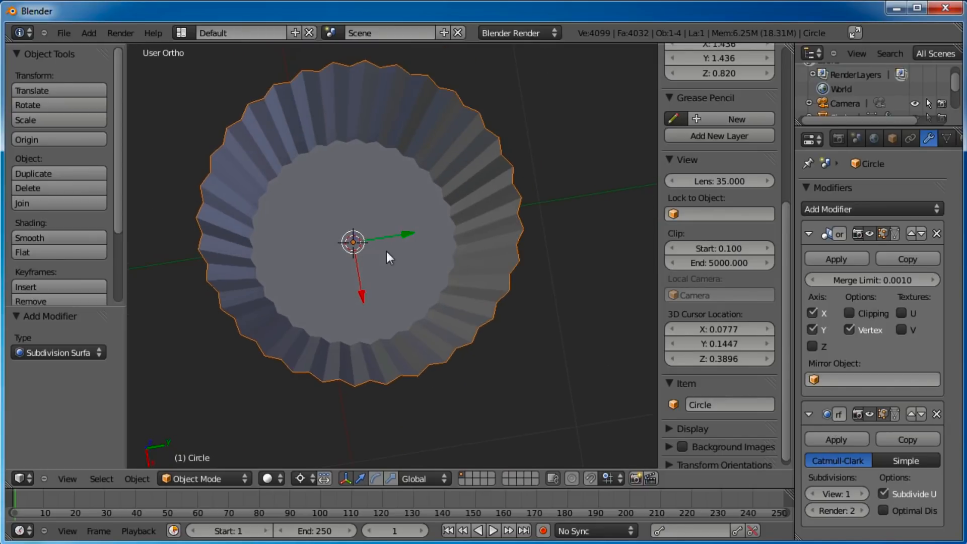
In Edit Mode, select the cup's entire mesh and set the edge crease to 1
middle_click_drag(386, 252, 392, 297, "shift")
key("KP_7")
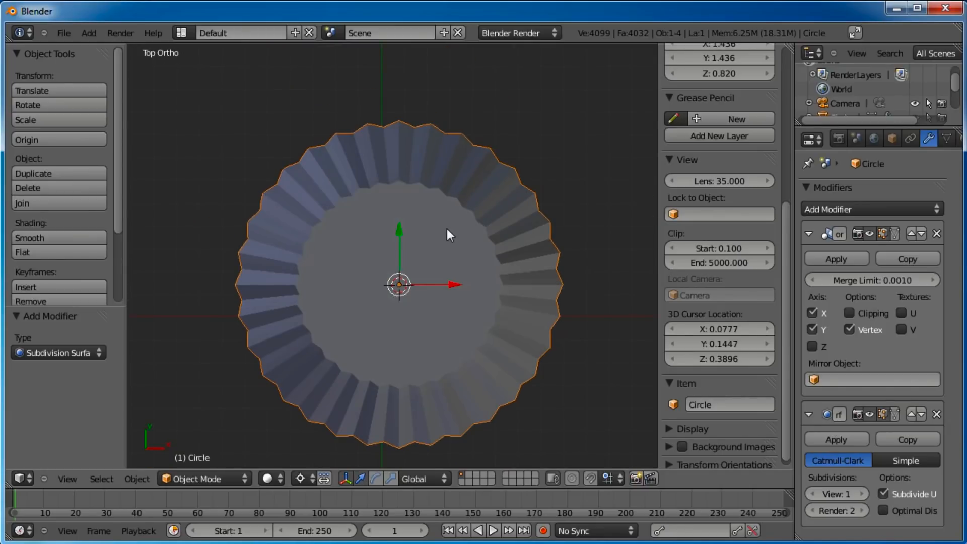
key("Tab")
key("a")
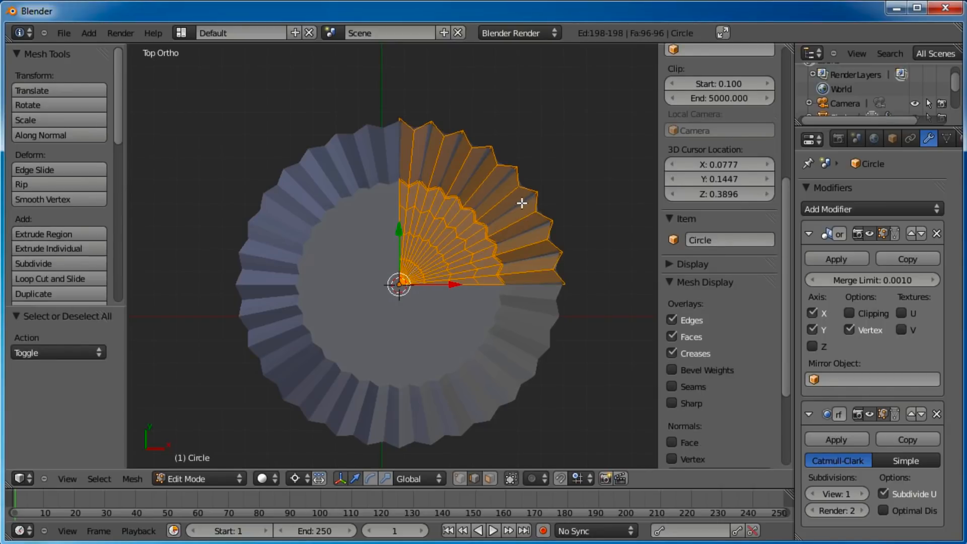
middle_click_drag(521, 203, 480, 221, "shift")
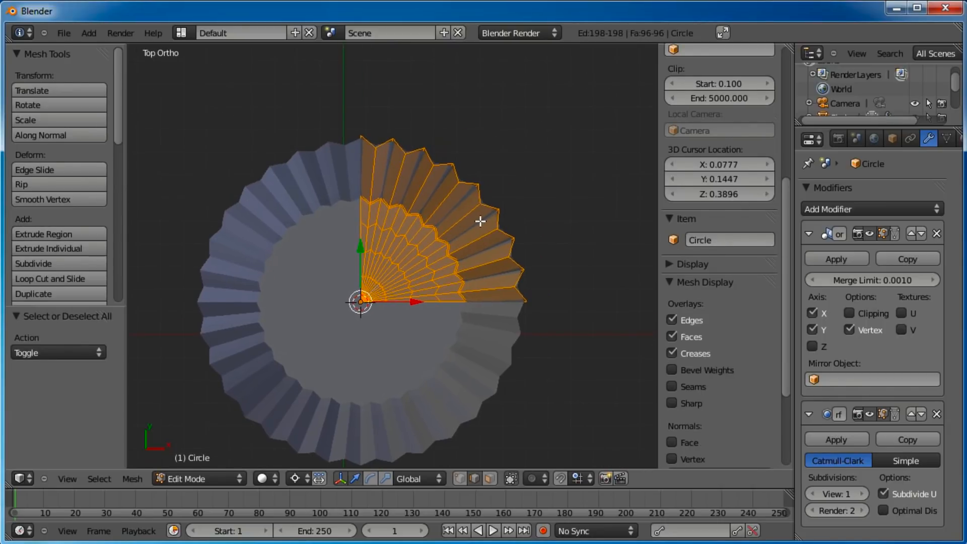
key("ctrl+e")
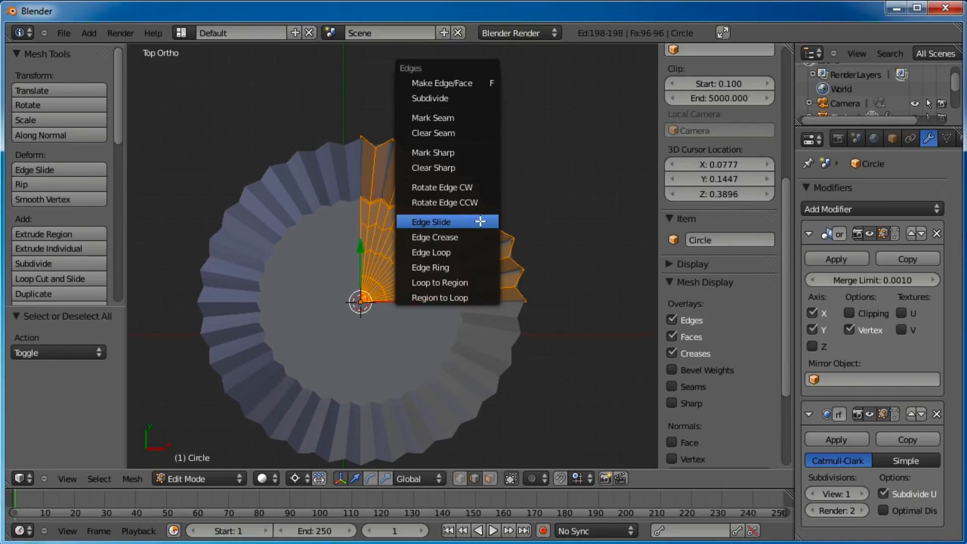
left_click(443, 237)
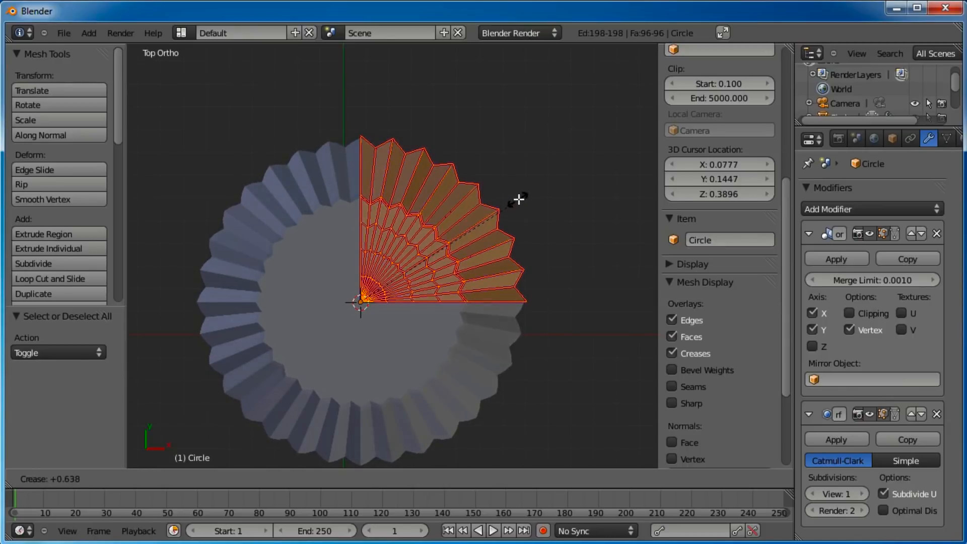
key("1")
key("Return")
middle_click_drag(446, 371, 465, 211)
scroll(466, 263, "up", 4)
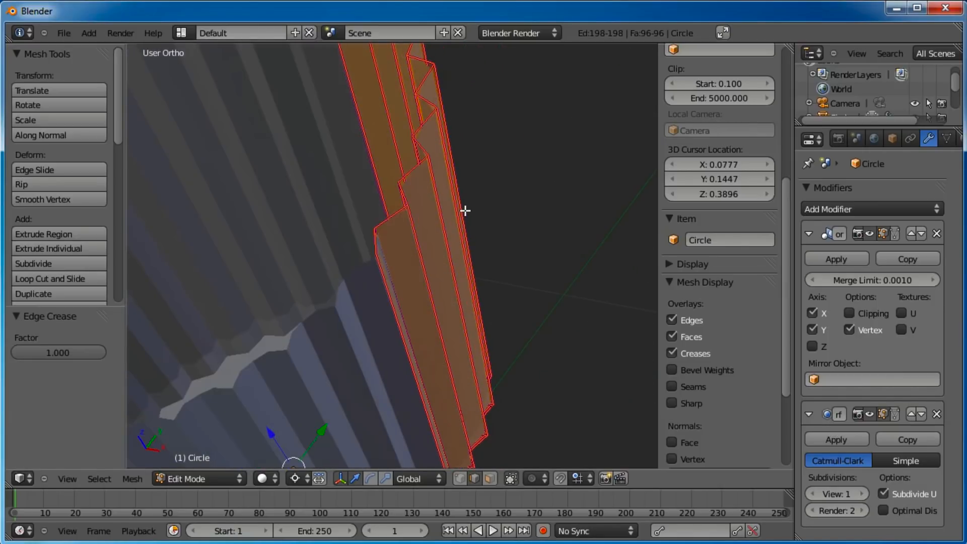
Re-apply the full edge crease to the pleated cup's whole mesh and clear the selection
key("ctrl+e")
left_click(465, 212)
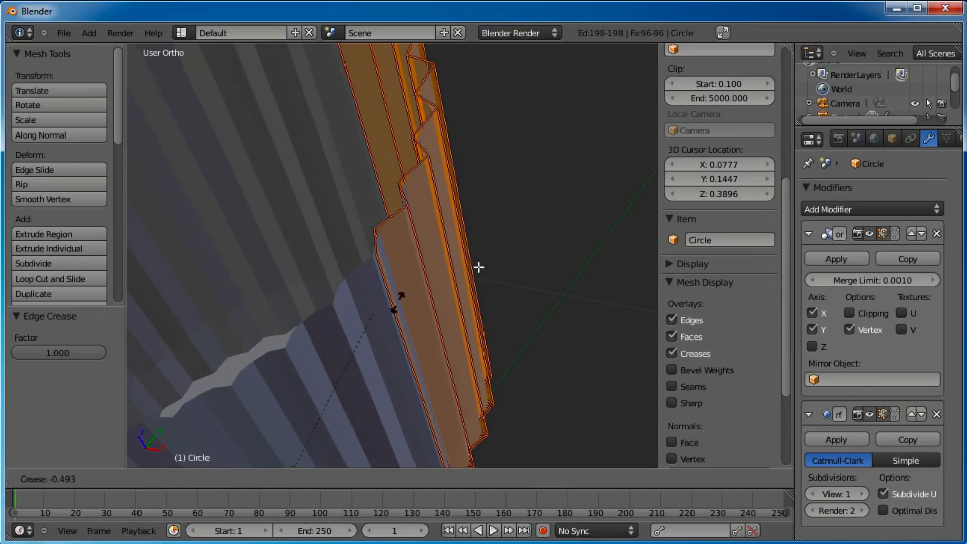
left_click(347, 82)
key("a")
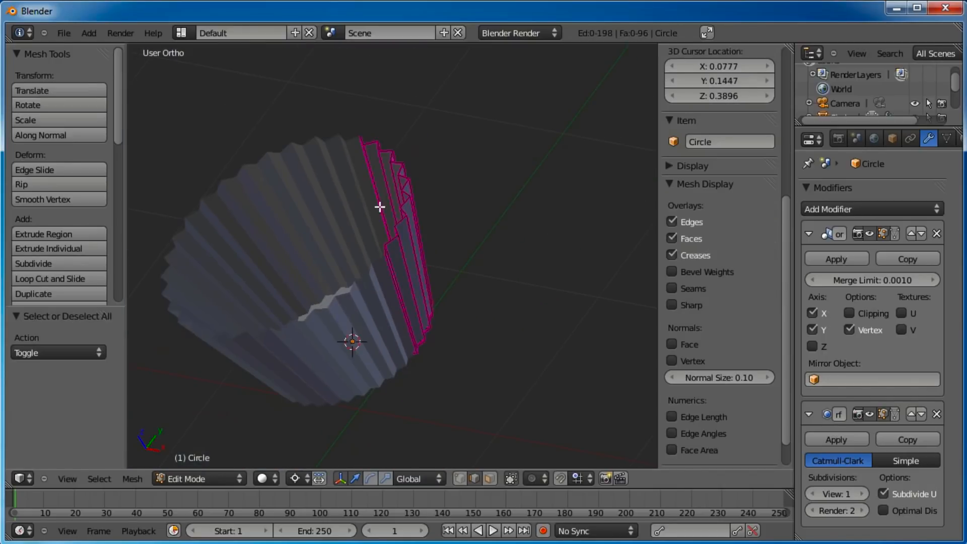
key("Tab")
middle_click_drag(360, 247, 359, 301)
key("Tab")
Add 4 evenly spaced horizontal loop cuts around the cup's pleated wall and return to Object Mode
scroll(363, 300, "up", 3)
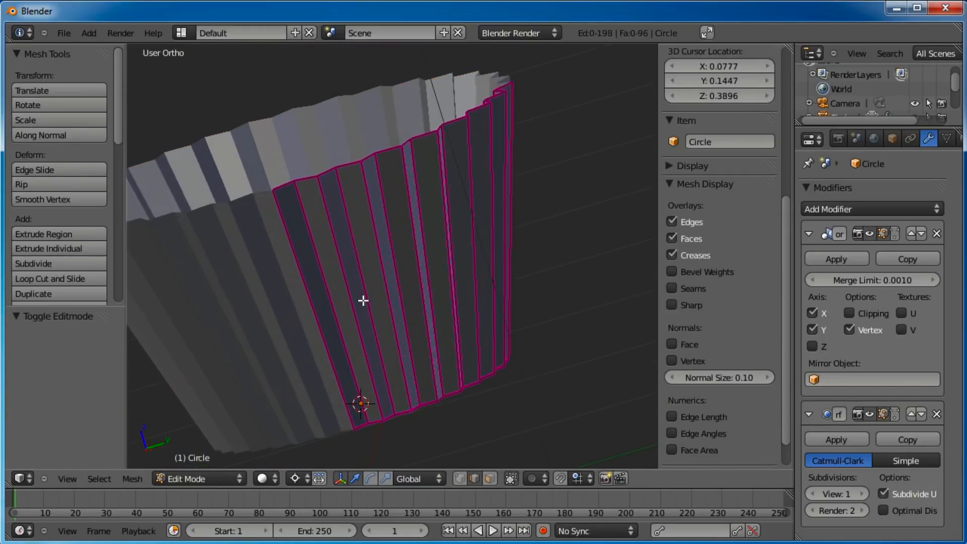
left_click(310, 277)
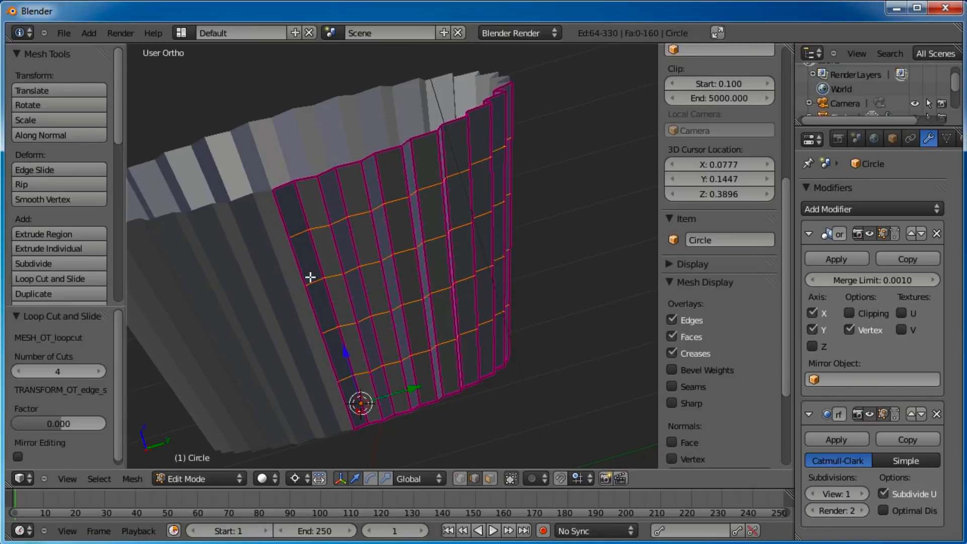
key("a")
middle_click_drag(390, 235, 425, 296)
scroll(392, 224, "down", 3)
key("a")
key("Tab")
middle_click_drag(381, 233, 383, 368)
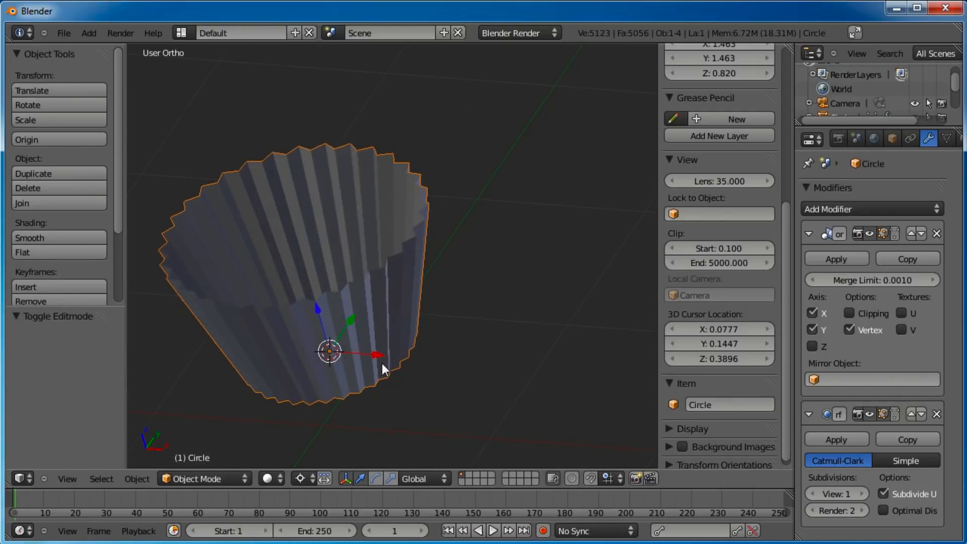
From the top view, add a 32-vertex mesh circle with radius 1.000 at the 3D Cursor and enable its fill
key("KP_7")
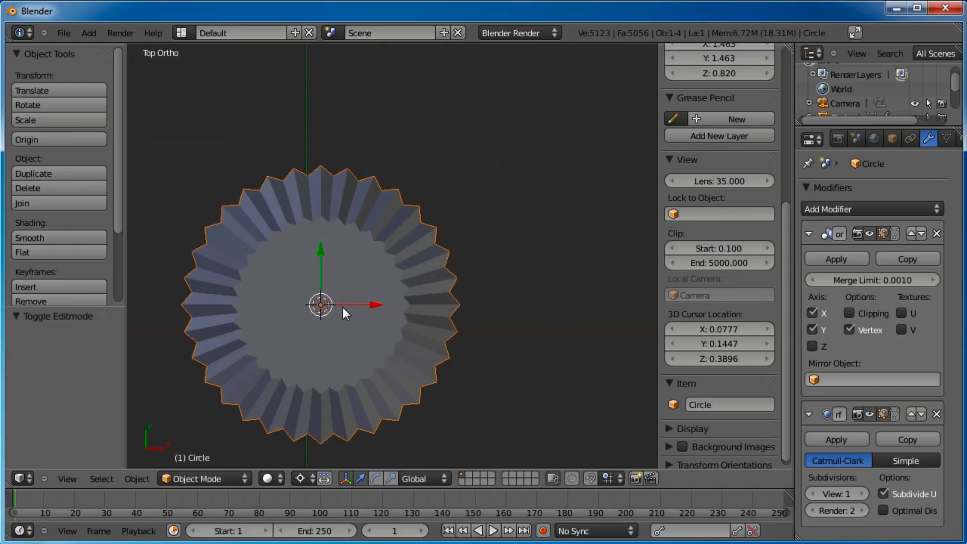
key("shift+a")
mouse_move(343, 307)
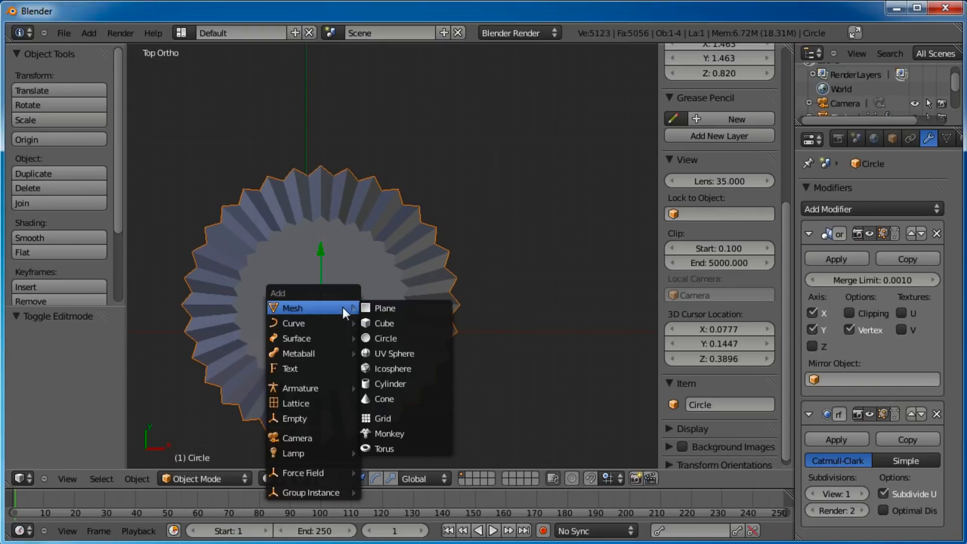
left_click(390, 336)
key("s")
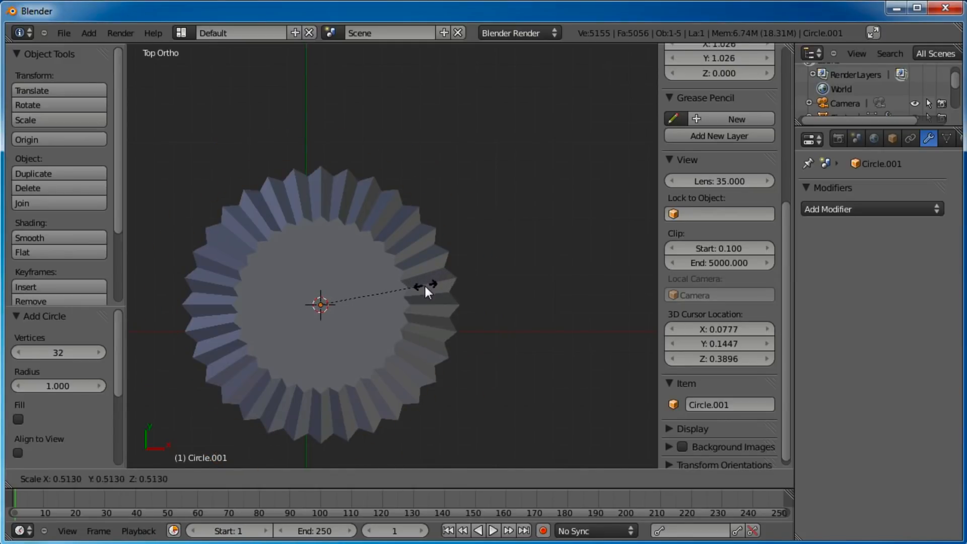
right_click(443, 285)
left_click(18, 419)
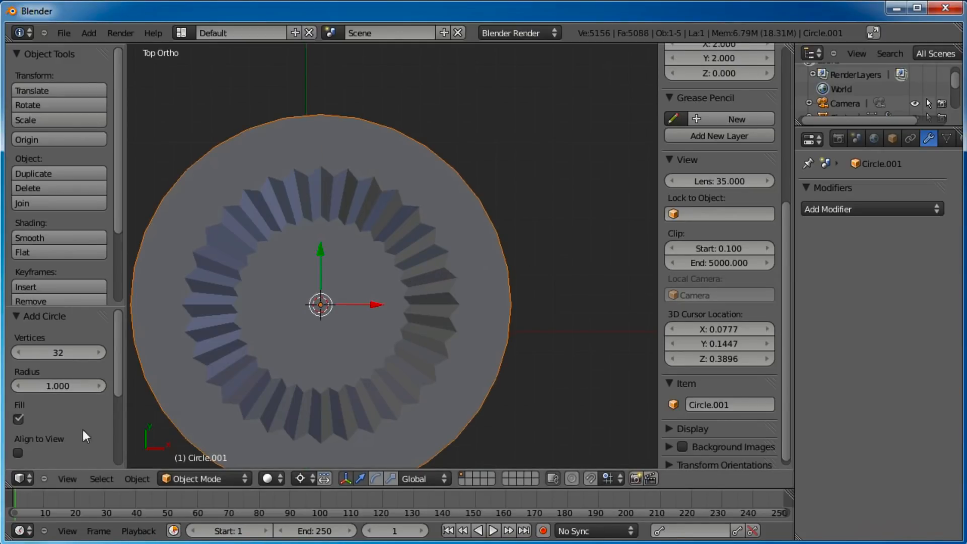
Scale the filled circle to about 0.43 and raise it along Z to about the cup's mid-height
key("s")
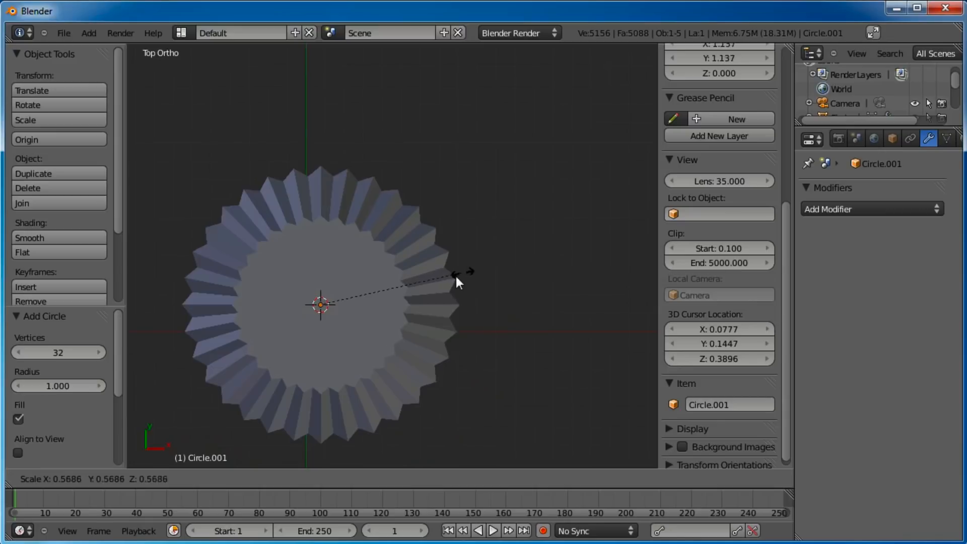
left_click(430, 283)
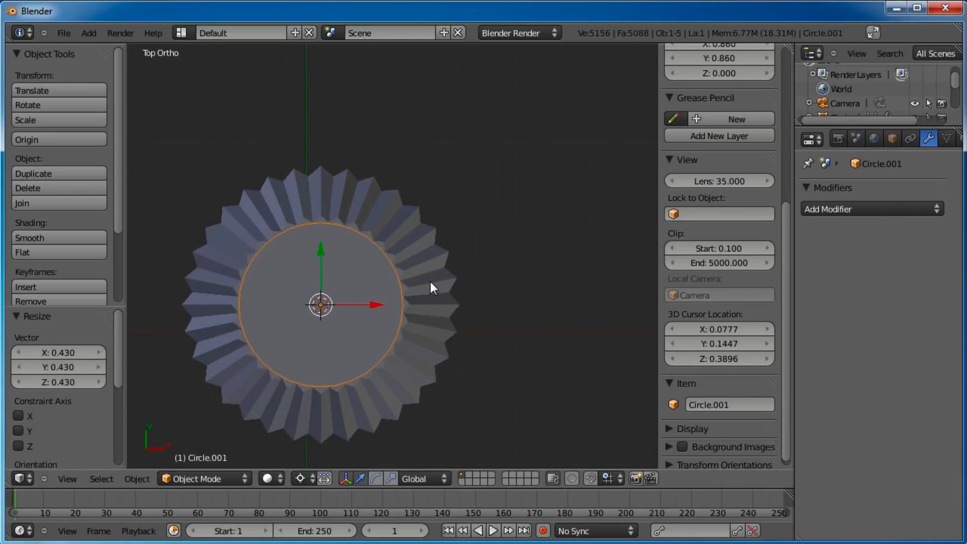
key("KP_1")
left_click_drag(316, 301, 312, 224)
key("z")
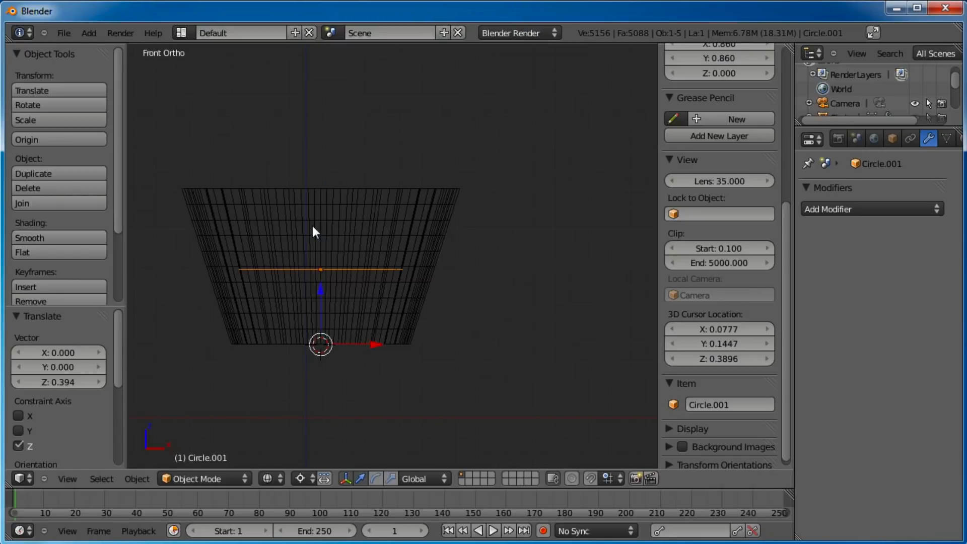
left_click_drag(320, 290, 320, 285)
middle_click_drag(337, 219, 342, 257, "shift")
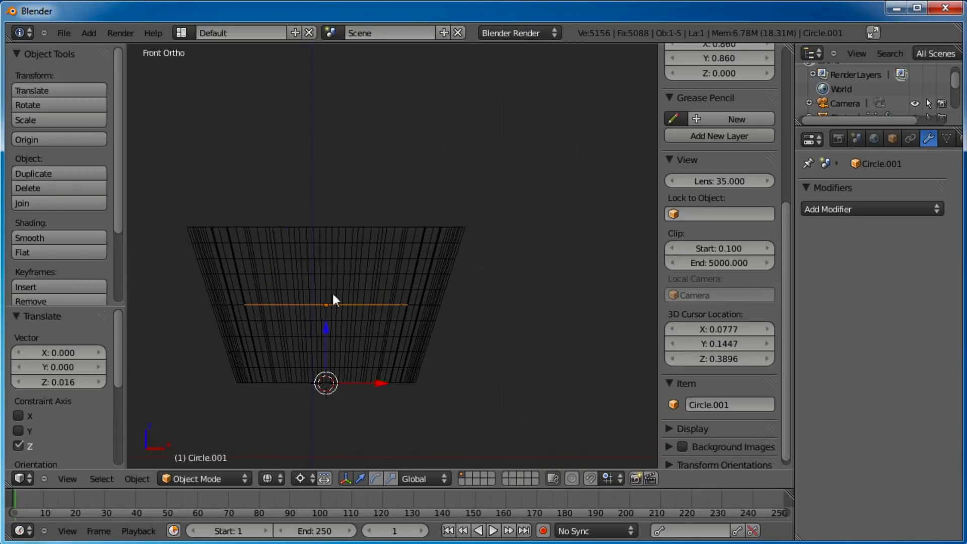
middle_click_drag(495, 260, 433, 259)
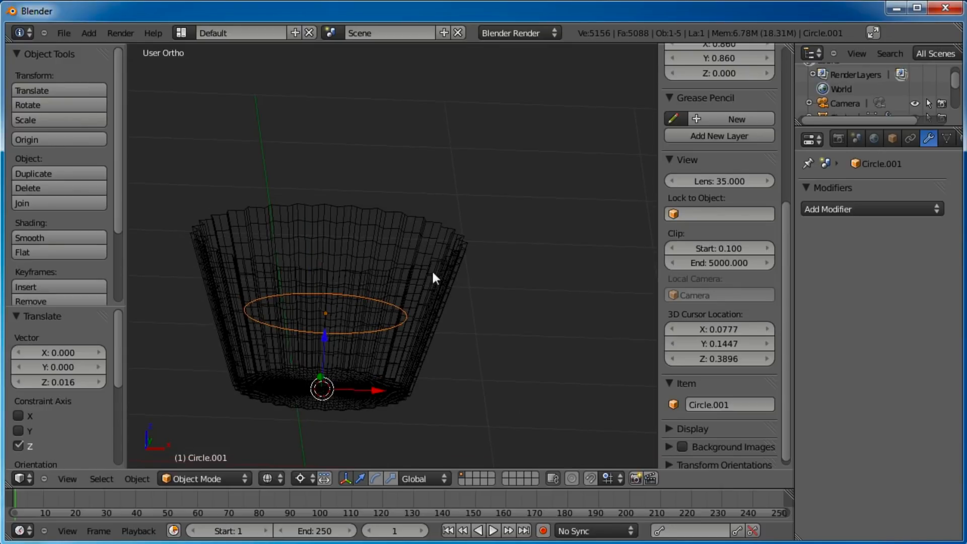
key("z")
middle_click_drag(394, 294, 410, 261)
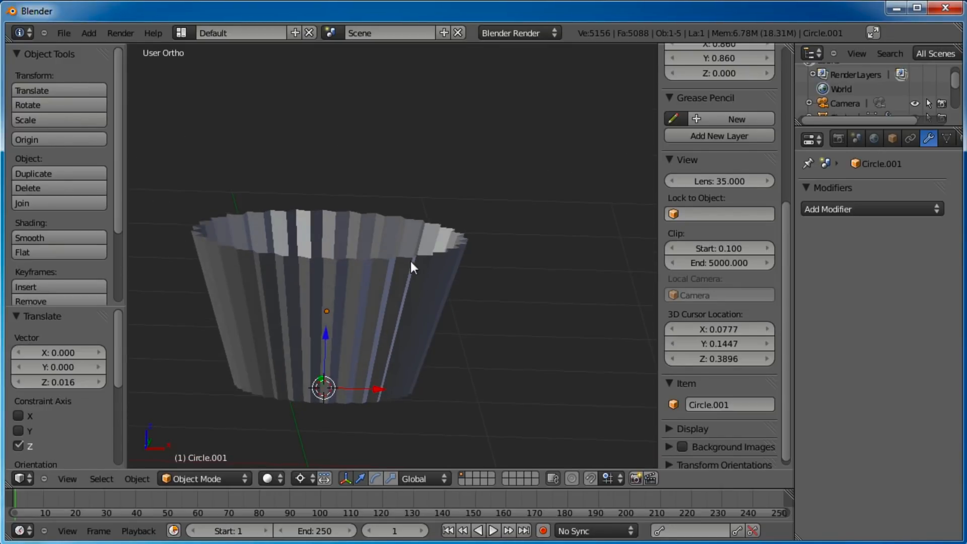
middle_click_drag(472, 281, 356, 265)
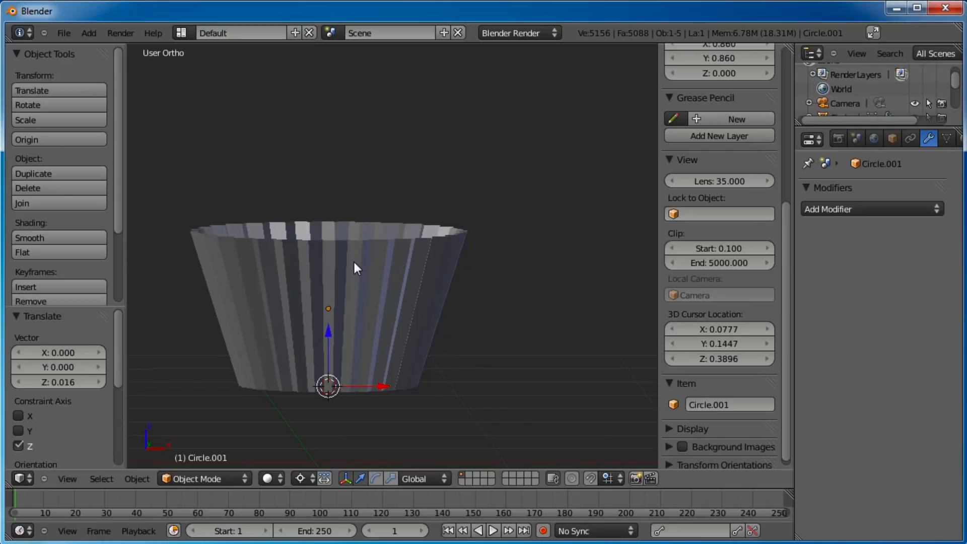
Fine-tune the circle's height and enlarge it to about 1.18 across so it reaches the cup's pleated inner wall
key("KP_1")
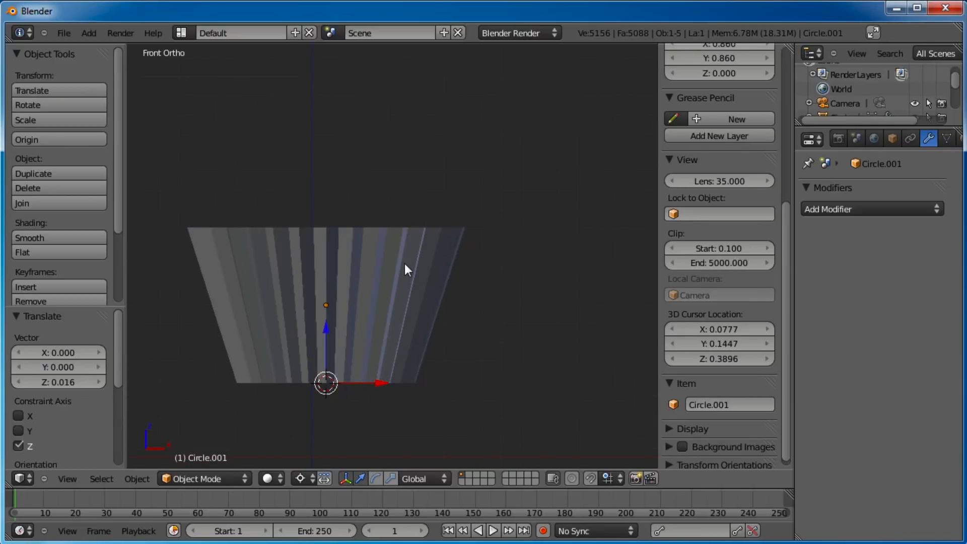
key("z")
middle_click_drag(356, 241, 363, 253, "shift")
scroll(364, 254, "up", 1)
left_click_drag(326, 363, 328, 362)
middle_click_drag(333, 325, 452, 294)
key("s")
left_click(463, 283)
key("z")
key("s")
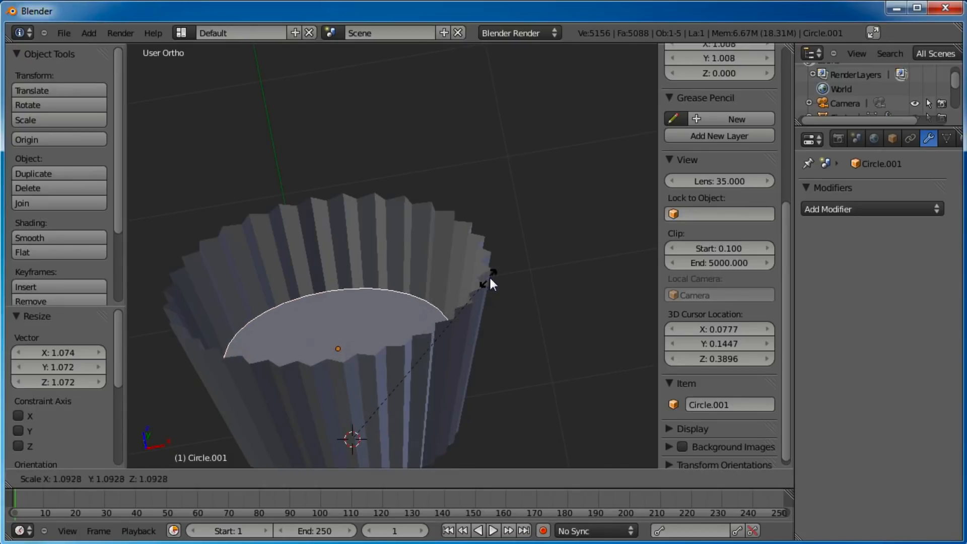
left_click(523, 268)
middle_click_drag(371, 330, 358, 299)
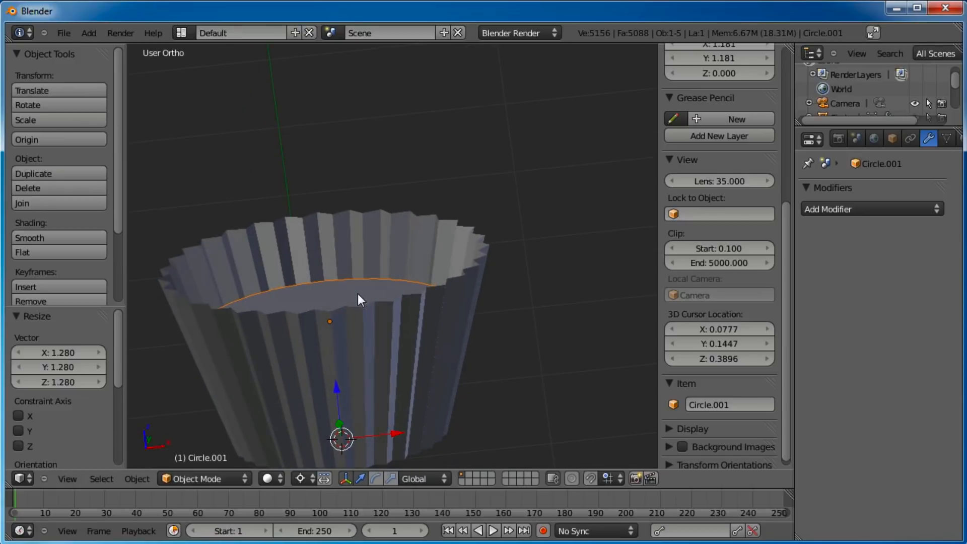
In Edit Mode, deselect the circle's outer edge loop and subdivide the remaining radial edges with 4 cuts
key("Tab")
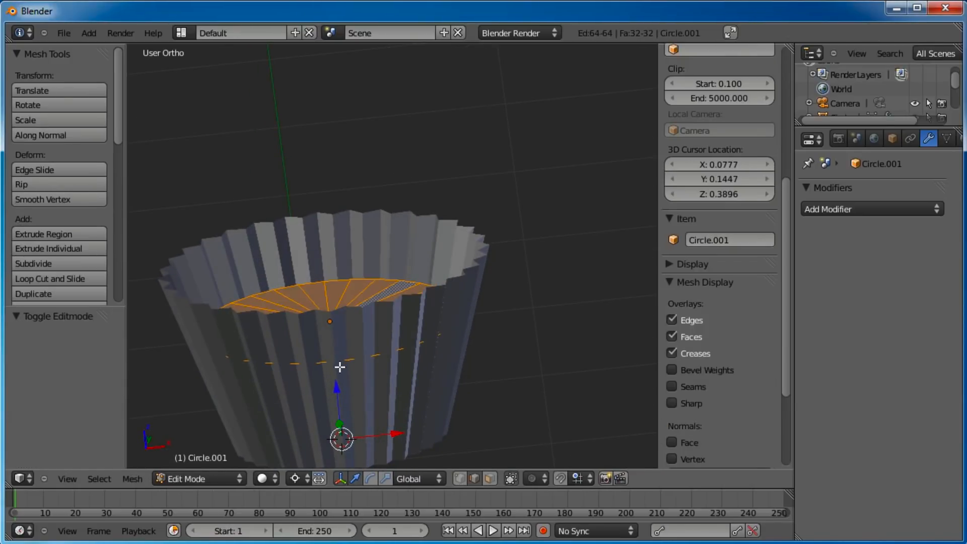
middle_click_drag(342, 267, 325, 342)
middle_click_drag(436, 251, 488, 320)
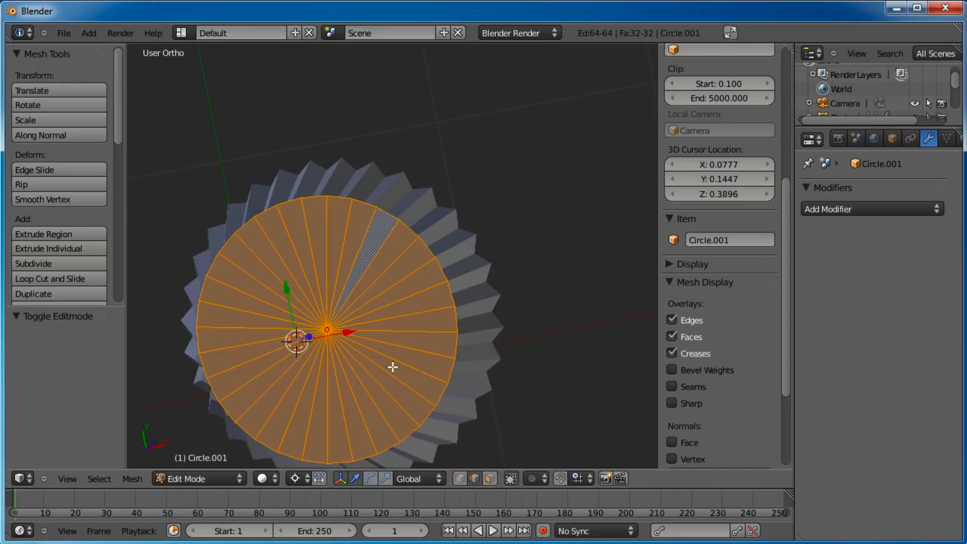
scroll(393, 352, "up", 2)
middle_click_drag(390, 333, 373, 361)
left_click(459, 479)
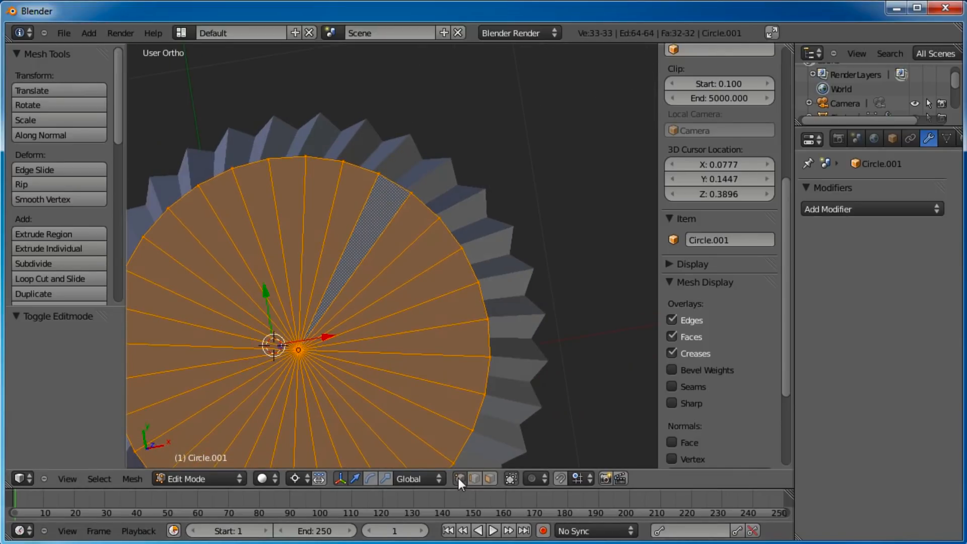
left_click(474, 479)
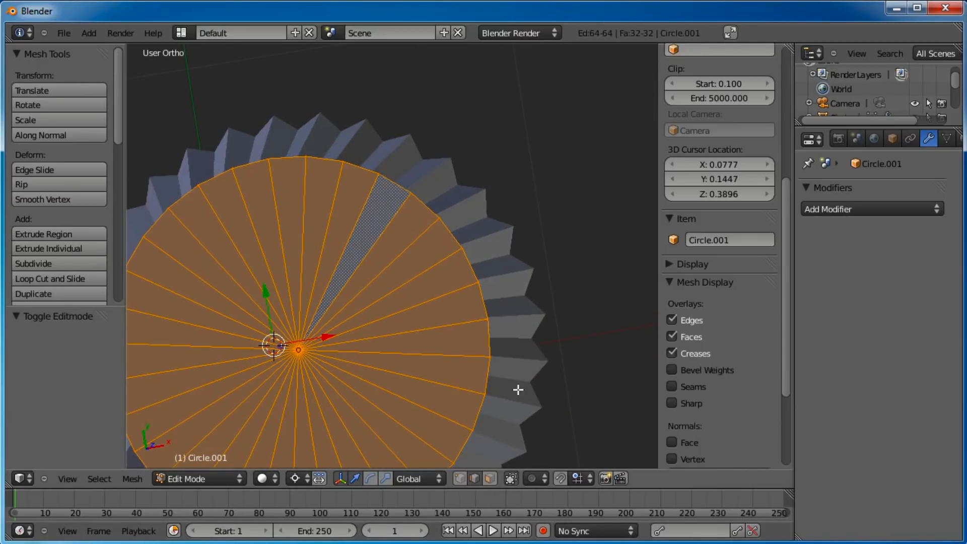
right_click(477, 269, "alt+shift")
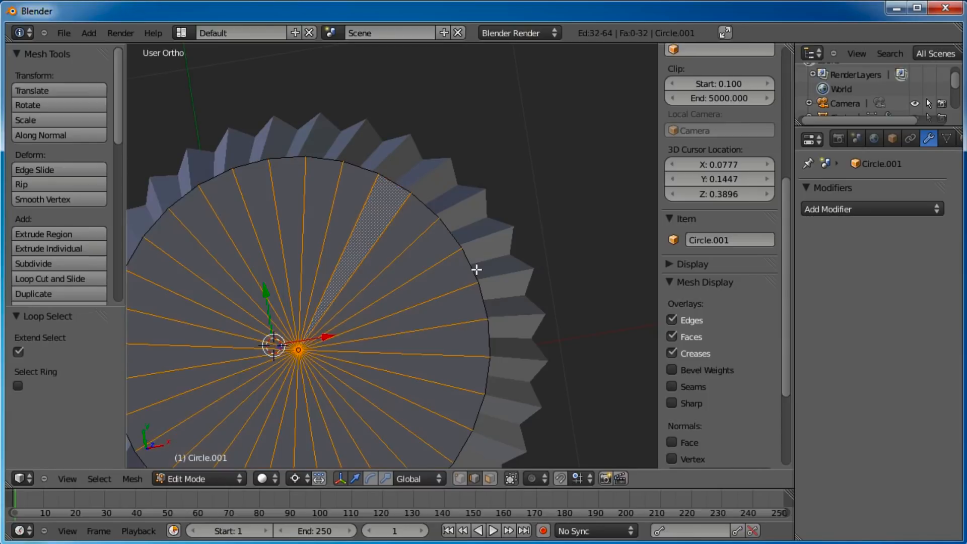
key("w")
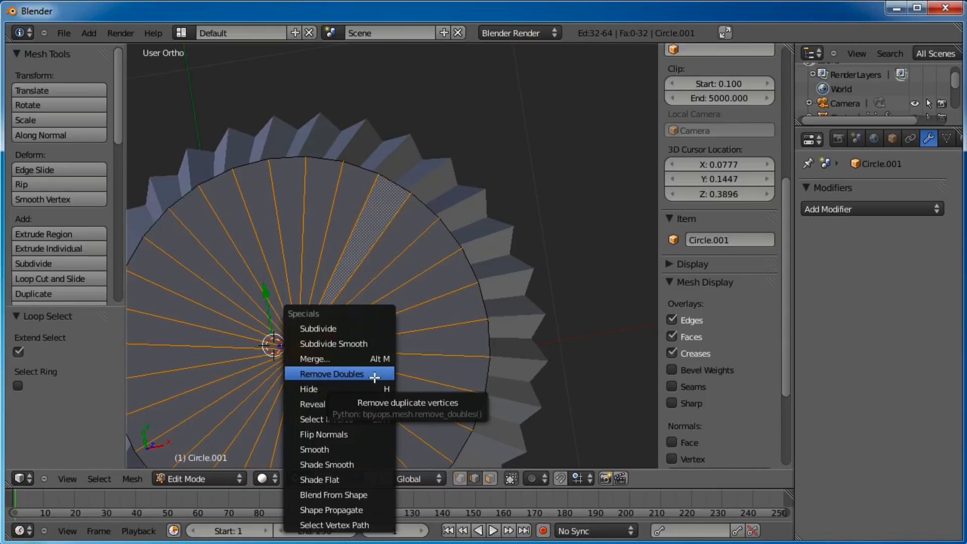
left_click(356, 343)
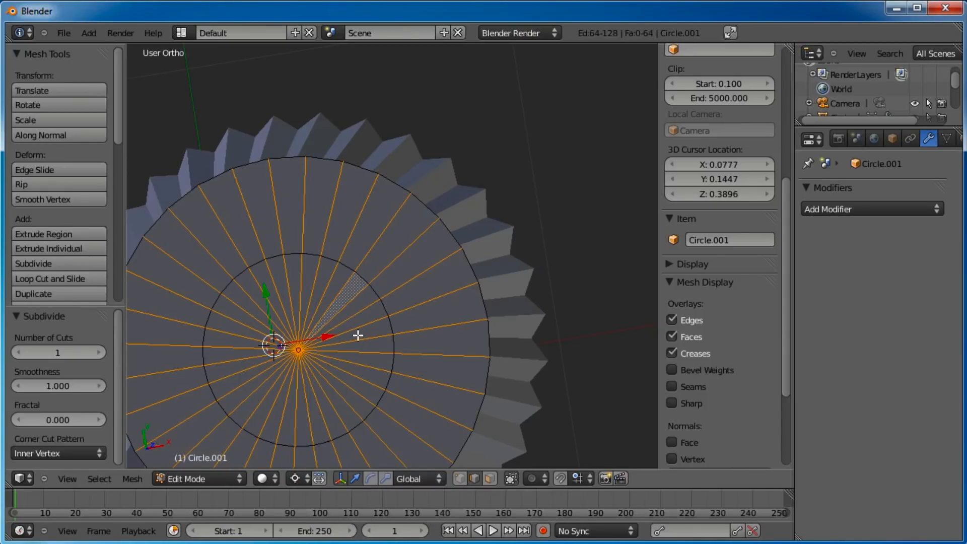
left_click(95, 353)
left_click(95, 352)
left_click(97, 352)
middle_click_drag(497, 337, 417, 287)
Select the entire circle mesh and extrude it about 0.274 upward along Z from the front view
key("Tab")
key("Tab")
key("a")
key("a")
key("KP_1")
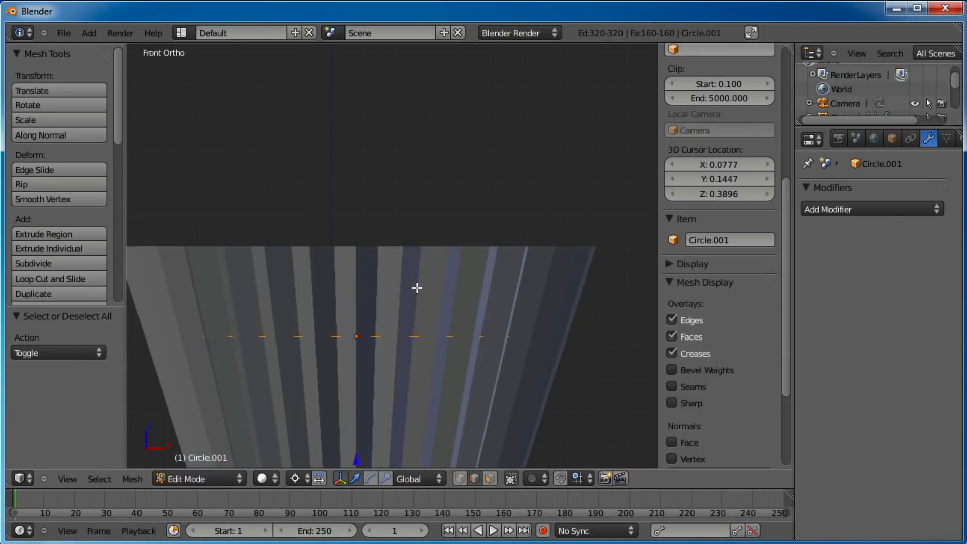
key("e")
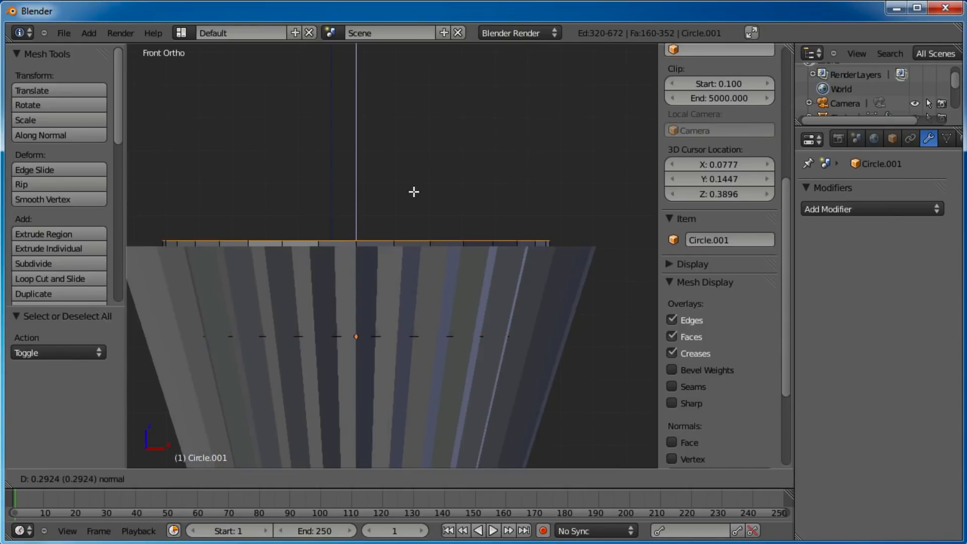
left_click(410, 197)
middle_click_drag(412, 186, 408, 229)
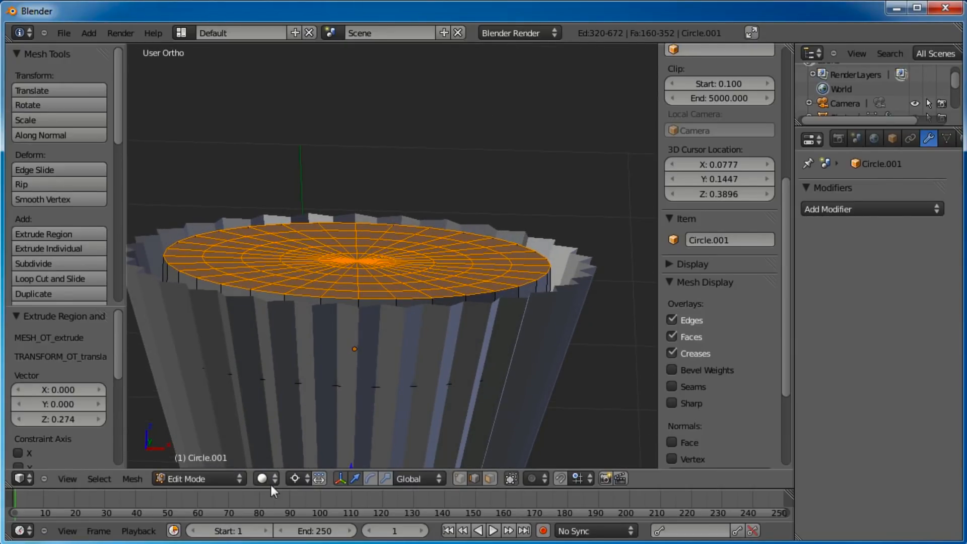
Switch the pivot from the 3D Cursor to the selection's centre and scale the top faces to about 1.161
left_click(294, 479)
left_click(315, 414)
key("s")
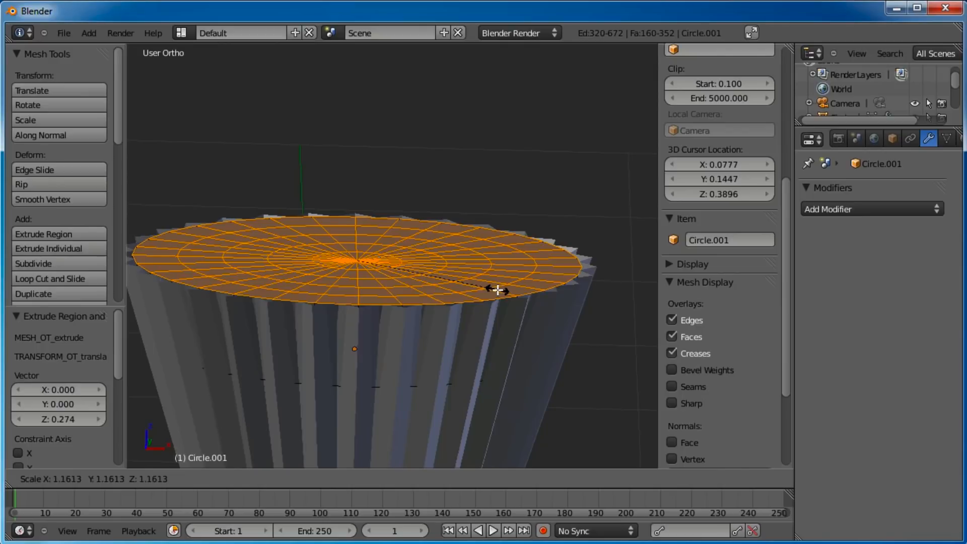
left_click(497, 290)
Extrude the top faces slightly upward and scale them to about 1.089 so they overhang the cup's rim
key("e")
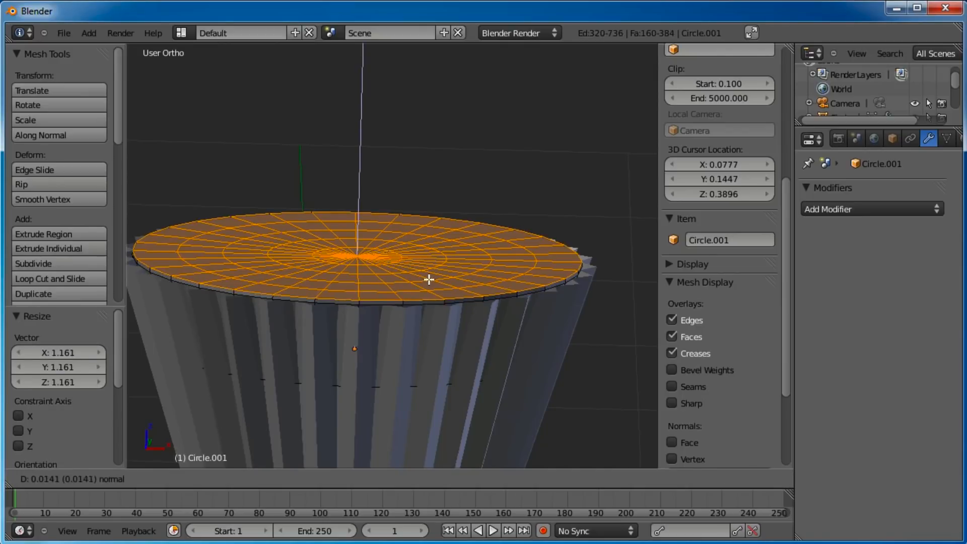
left_click(431, 272)
key("s")
left_click(438, 270)
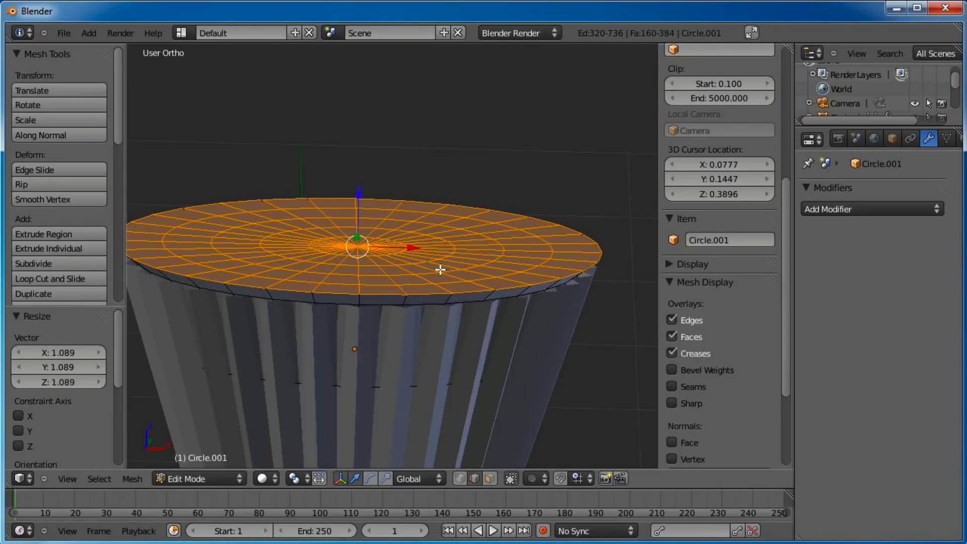
Extrude the top faces upward into a near-vertical band above the rim and scale them to about 0.978
middle_click_drag(438, 269, 455, 317, "shift")
key("e")
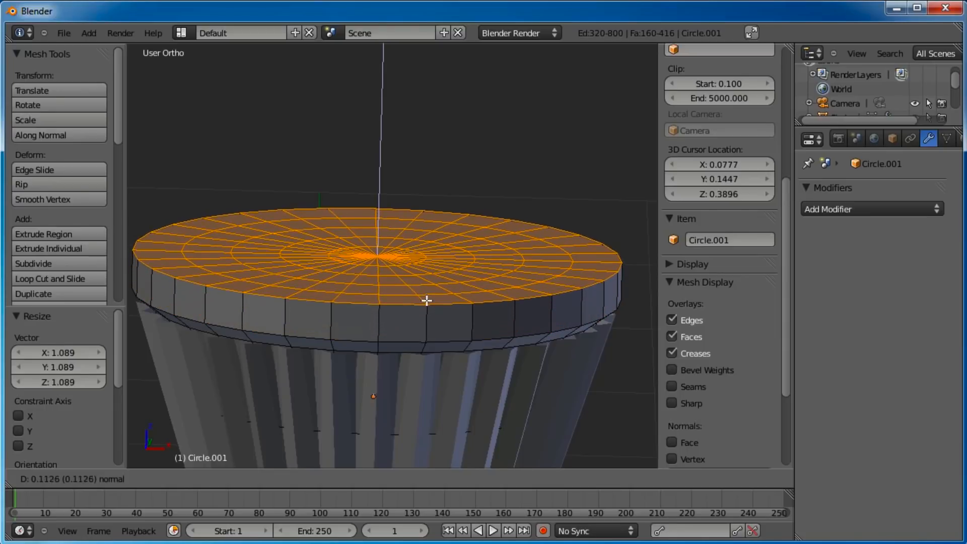
left_click(425, 291)
key("s")
left_click(519, 293)
Extrude the top faces about 0.091 upward and scale them inward to about 0.92
key("e")
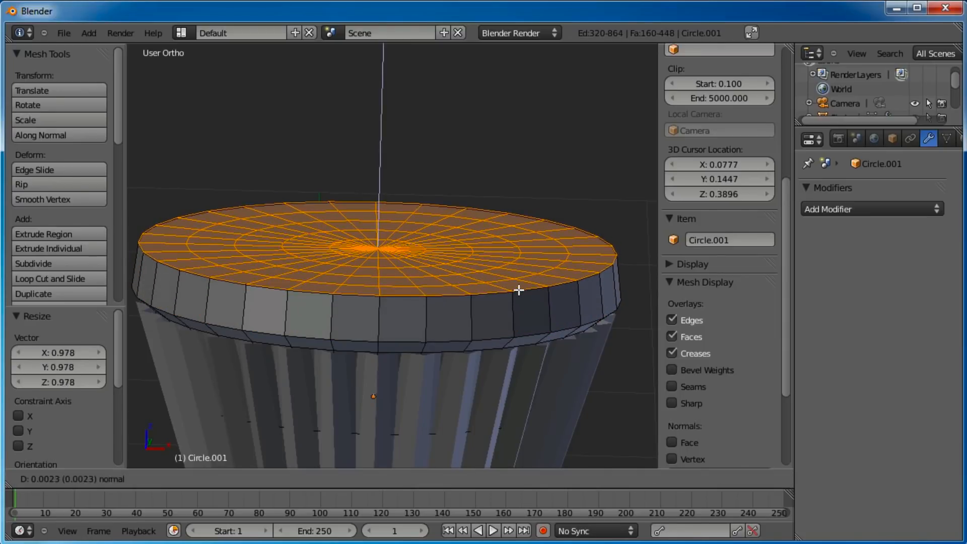
left_click(518, 267)
key("s")
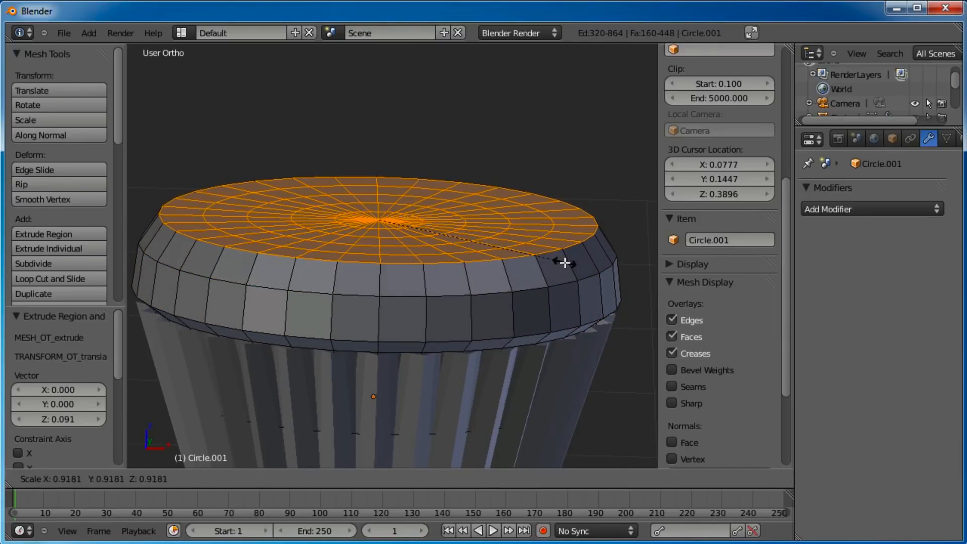
left_click(563, 261)
Extrude the top faces another 0.061 upward and scale them further inward to round the shoulder
key("e")
left_click(559, 246)
key("s")
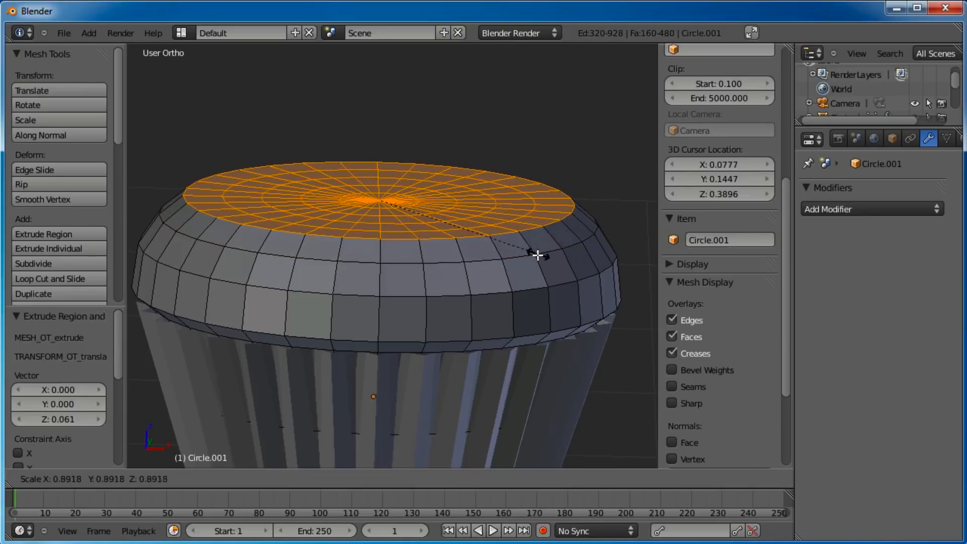
left_click(524, 257)
Extrude the top faces 0.049 upward and scale them to about 0.704 to flatten the dome
key("e")
left_click(485, 245)
key("s")
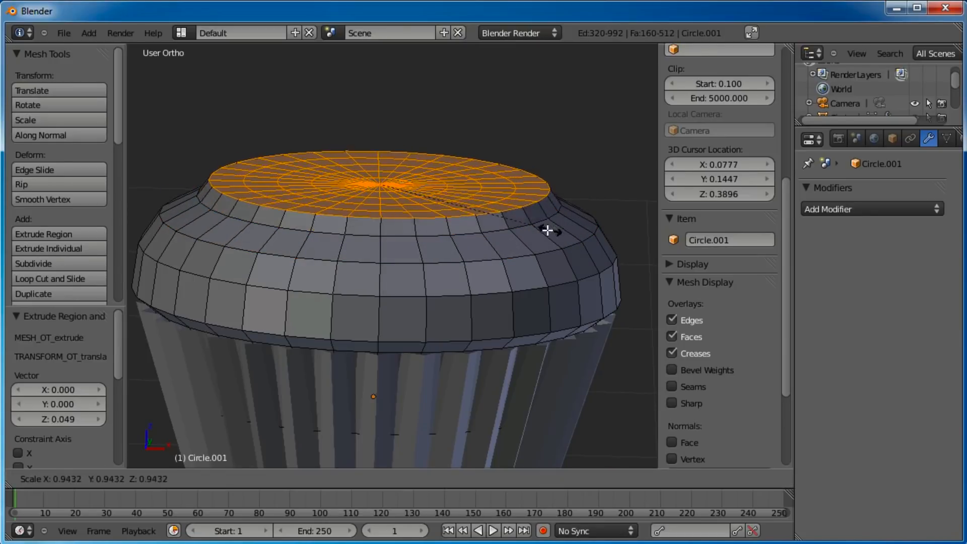
left_click(499, 233)
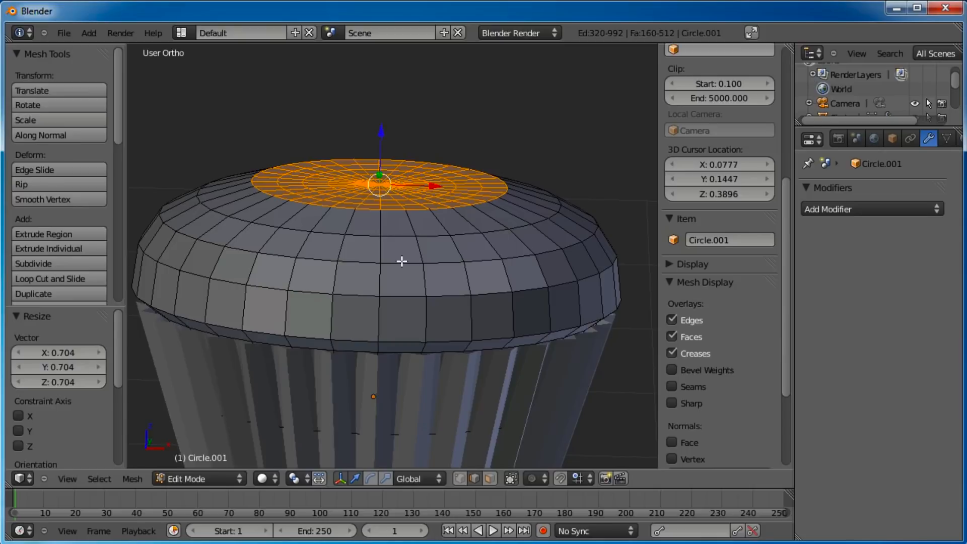
Select the top's centre vertex and raise it about 0.064 along Z using proportional editing with smooth falloff and a reduced influence radius
middle_click_drag(401, 259, 410, 270)
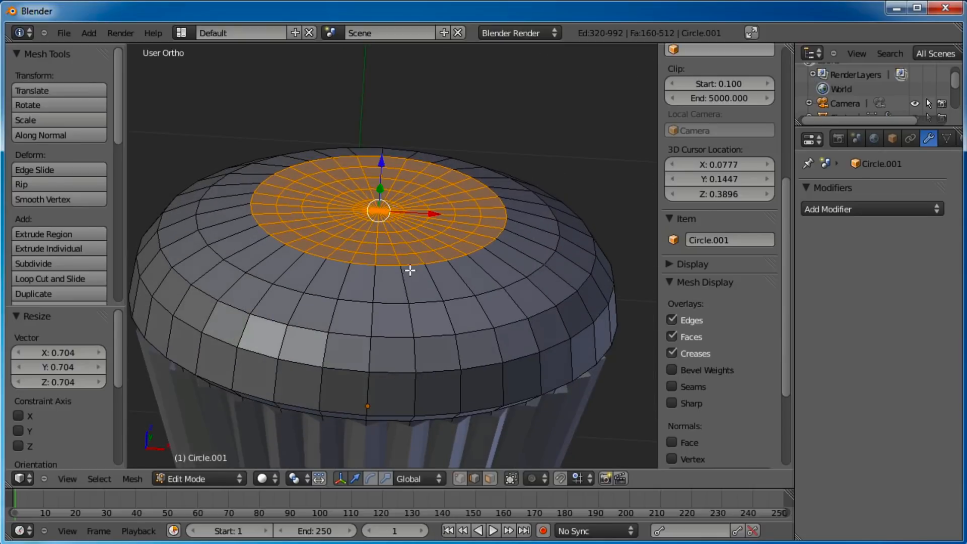
left_click(458, 479)
right_click(379, 211)
middle_click_drag(406, 313, 443, 289)
key("o")
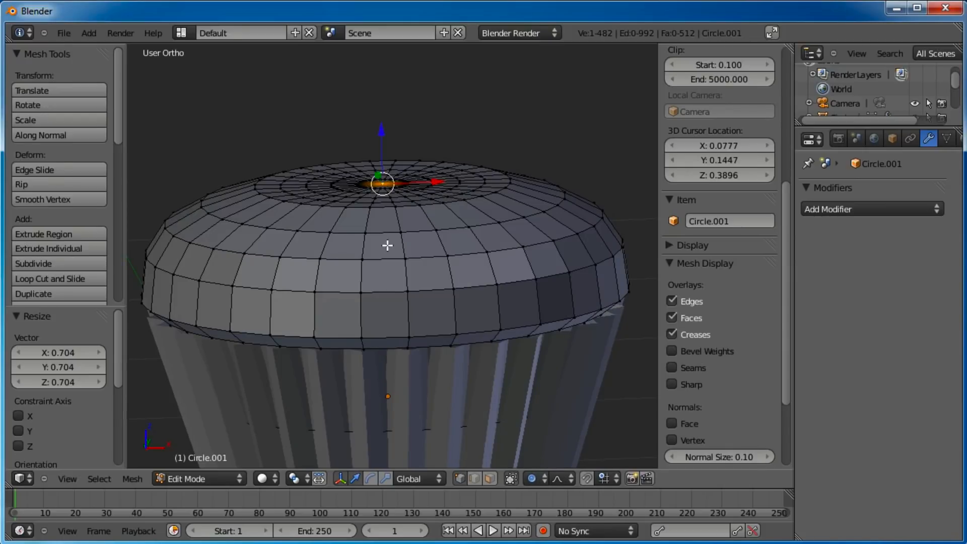
key("g")
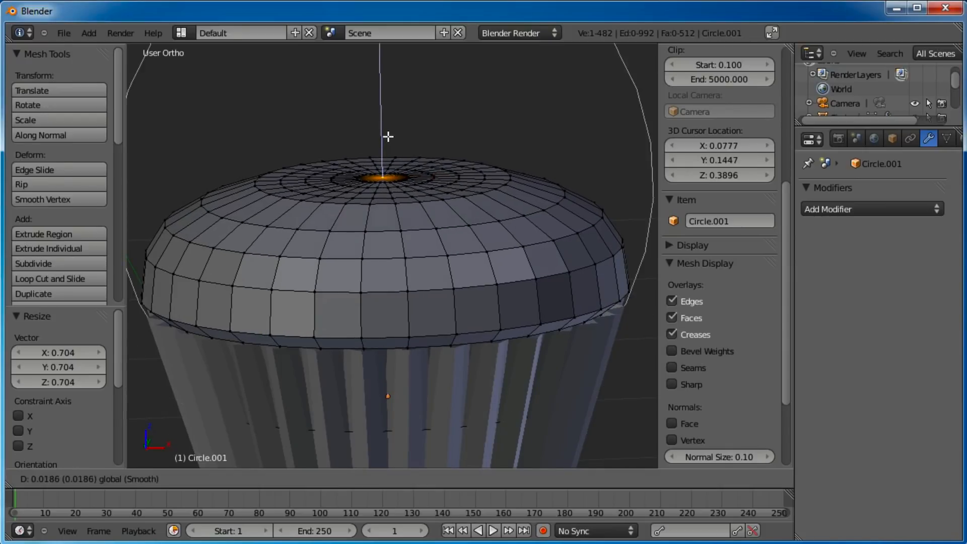
scroll(385, 137, "down", 1)
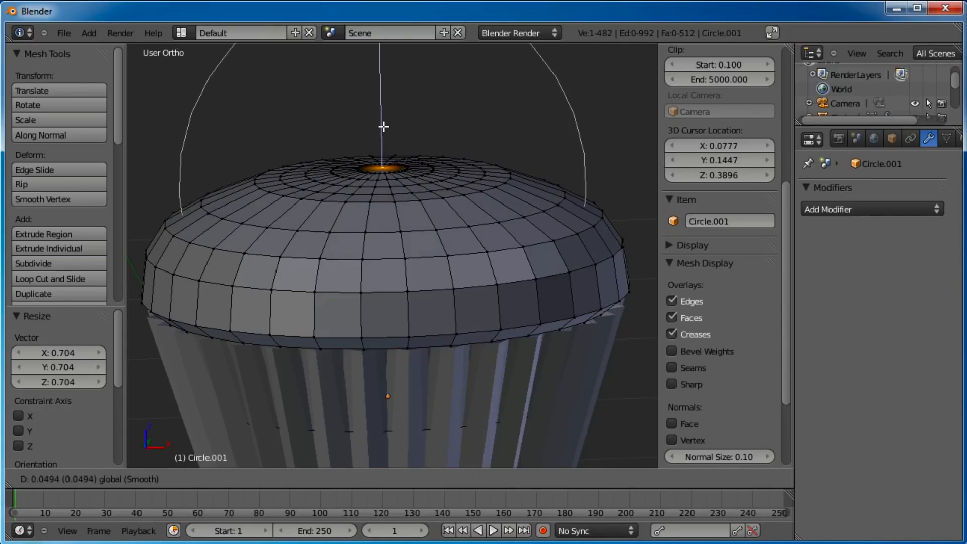
left_click(380, 122)
scroll(386, 231, "down", 3)
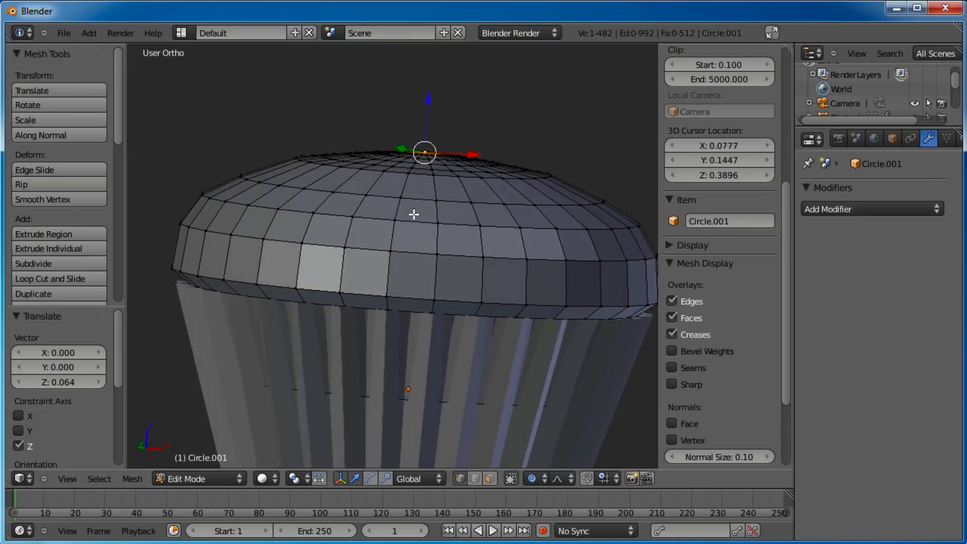
Return to Object Mode, add a Subdivision Surface modifier to the cupcake body, and shade it smooth
key("Tab")
middle_click_drag(442, 218, 361, 302)
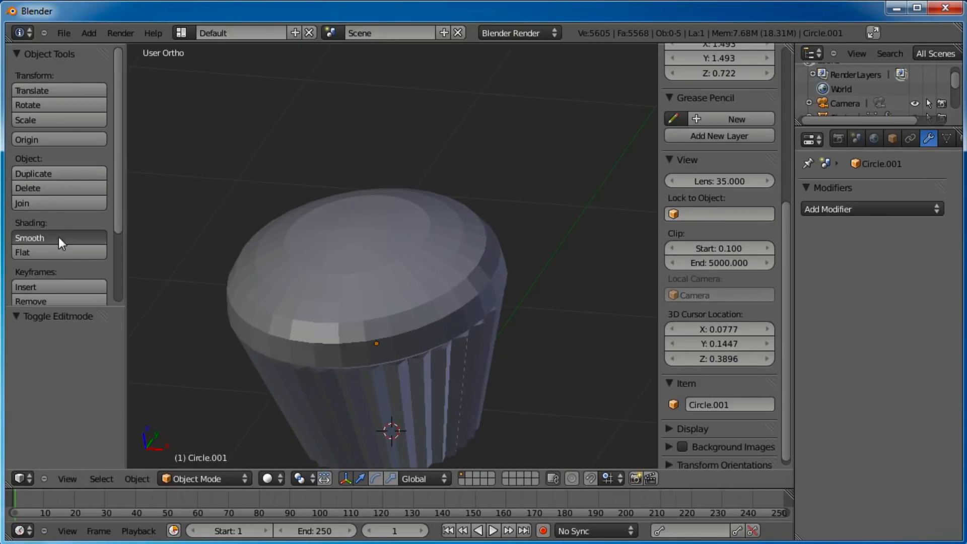
left_click(854, 211)
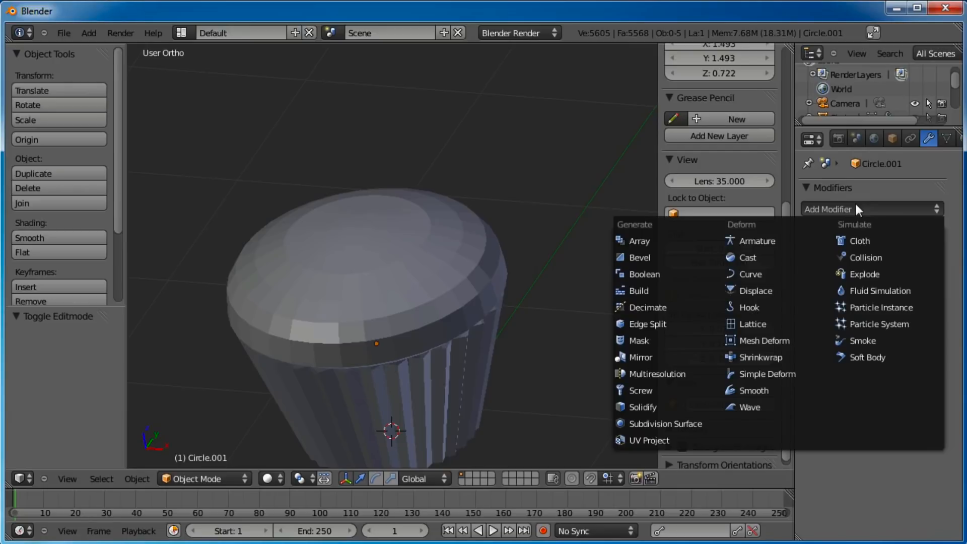
left_click(675, 421)
left_click(59, 238)
right_click(271, 281)
left_click(50, 235)
key("a")
Open the cupcake body's mesh for editing and examine its top near the cup's rim and from directly above
mouse_move(378, 296)
middle_mouse_down()
mouse_move(425, 264)
mouse_move(457, 260)
mouse_move(324, 270)
mouse_move(406, 241)
mouse_move(410, 257)
mouse_move(328, 259)
mouse_move(429, 242)
middle_mouse_up()
scroll(412, 241, "up", 3)
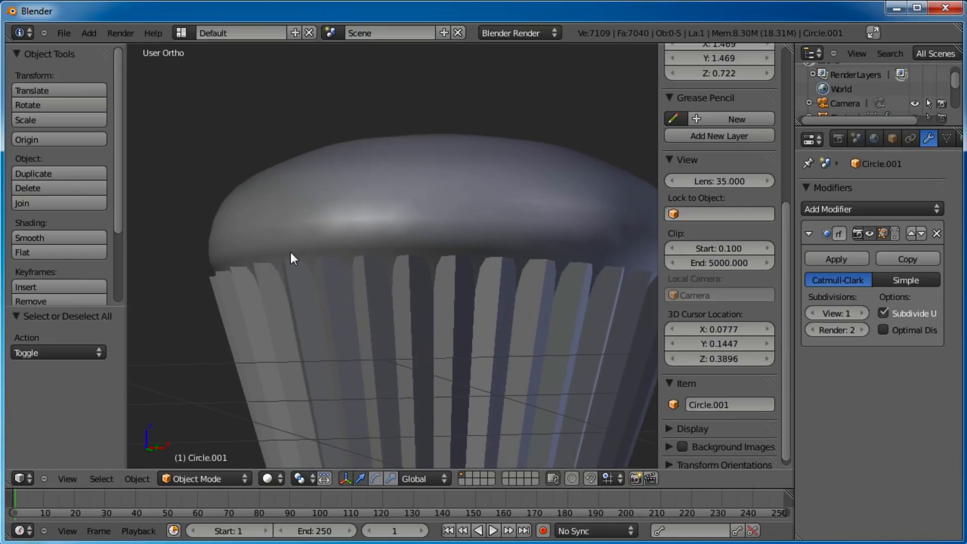
scroll(291, 267, "up", 2)
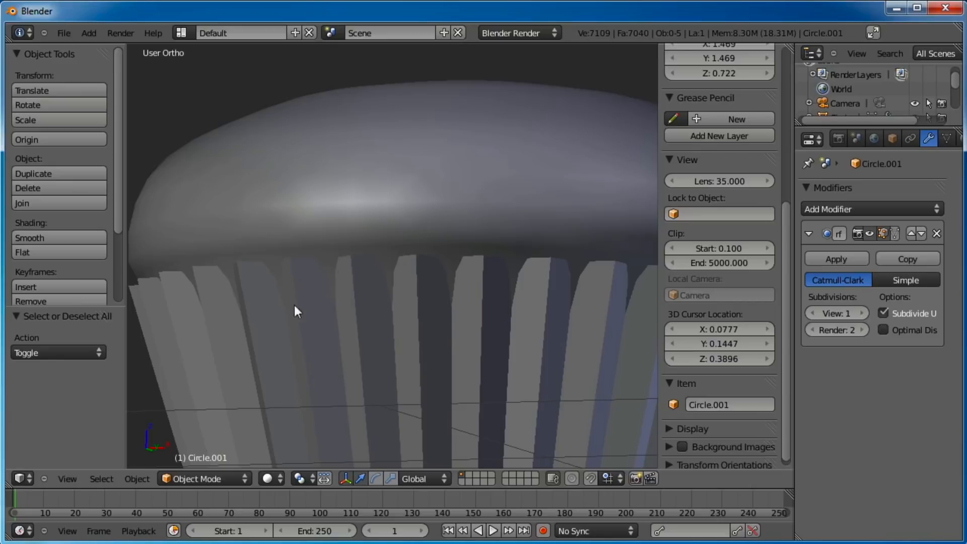
key("Tab")
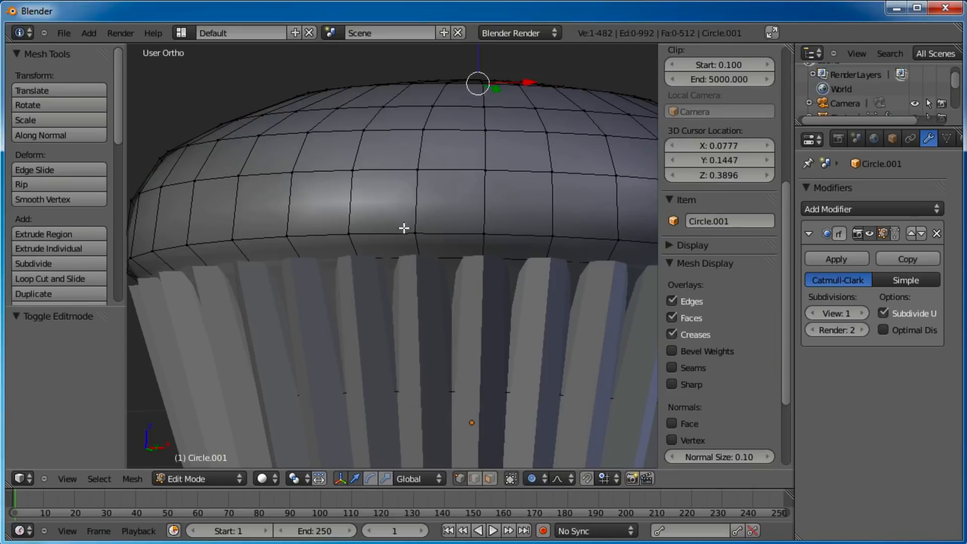
middle_click_drag(400, 240, 384, 307)
scroll(404, 247, "down", 4)
middle_click_drag(403, 247, 404, 296)
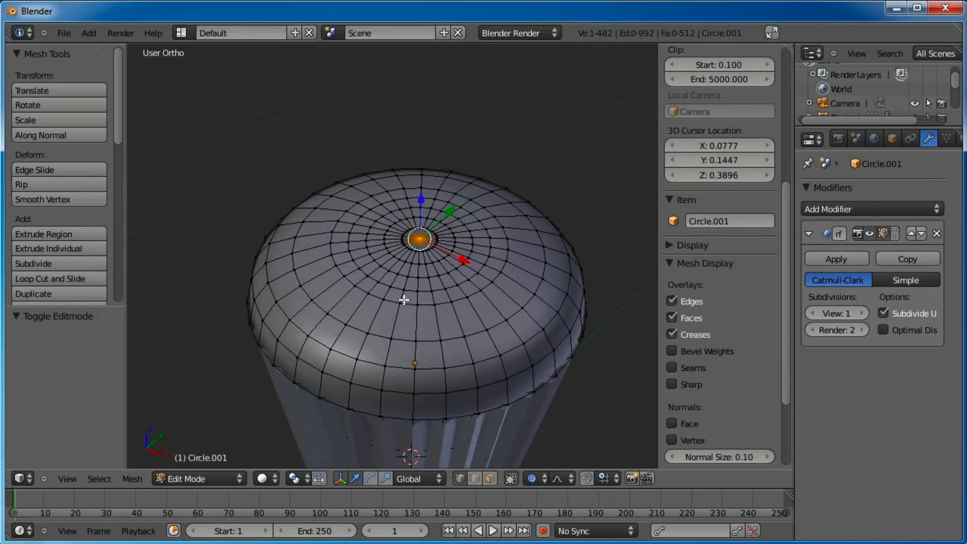
key("KP_7")
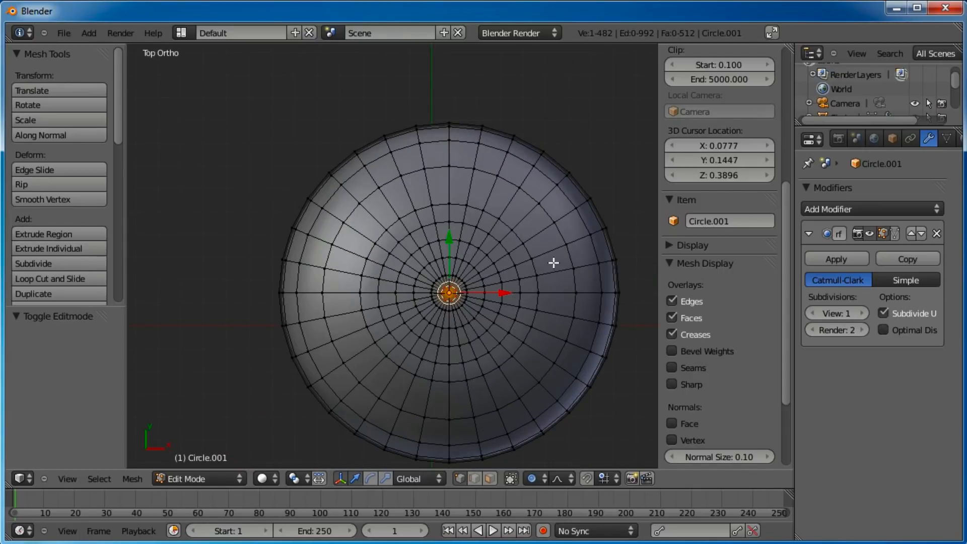
middle_click_drag(587, 228, 525, 221, "shift")
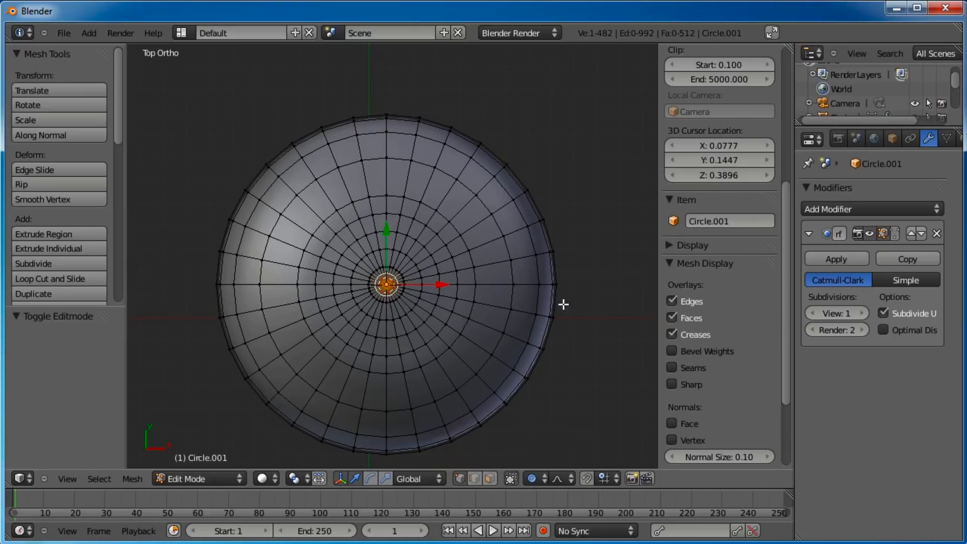
middle_click_drag(556, 341, 484, 305)
key("KP_7")
In top view, box-select the visible vertices outside the upper-right quarter, including those near the centre, and delete them
key("a")
key("b")
left_click_drag(378, 98, 194, 453)
middle_click_drag(465, 292, 466, 258, "shift")
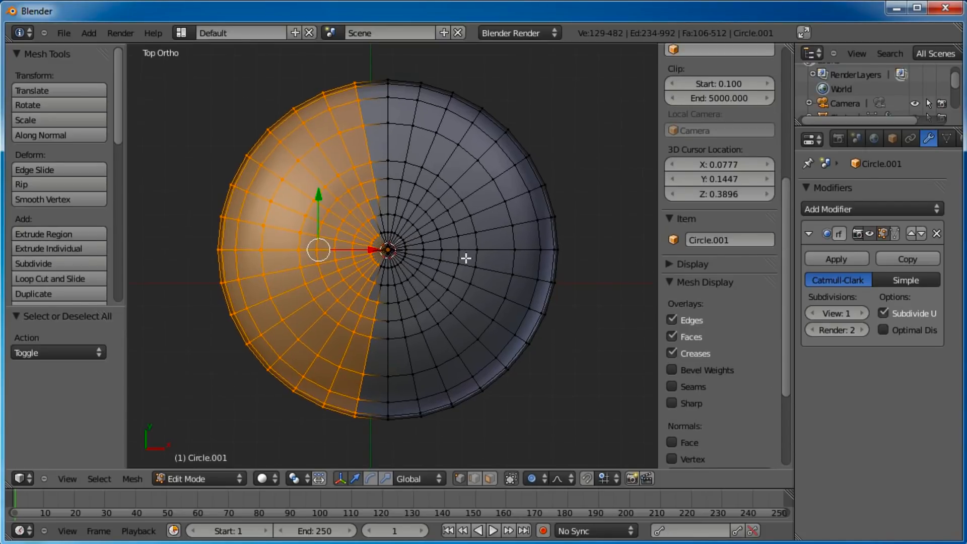
key("b")
left_click_drag(283, 450, 638, 255)
scroll(505, 290, "up", 3)
key("b")
left_click_drag(333, 126, 372, 237)
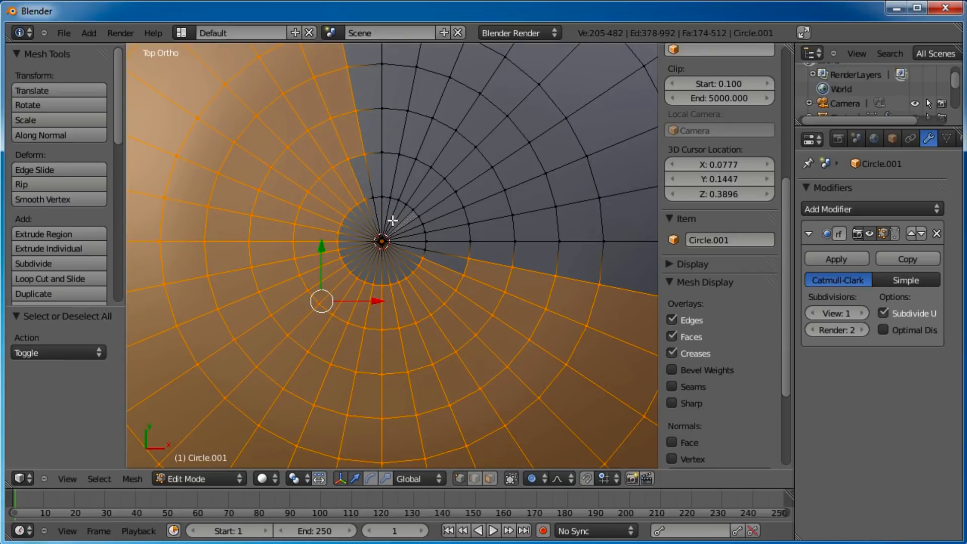
scroll(393, 217, "down", 3)
scroll(393, 217, "up", 3)
key("b")
left_click_drag(318, 125, 378, 266)
key("b")
left_click_drag(493, 245, 394, 286)
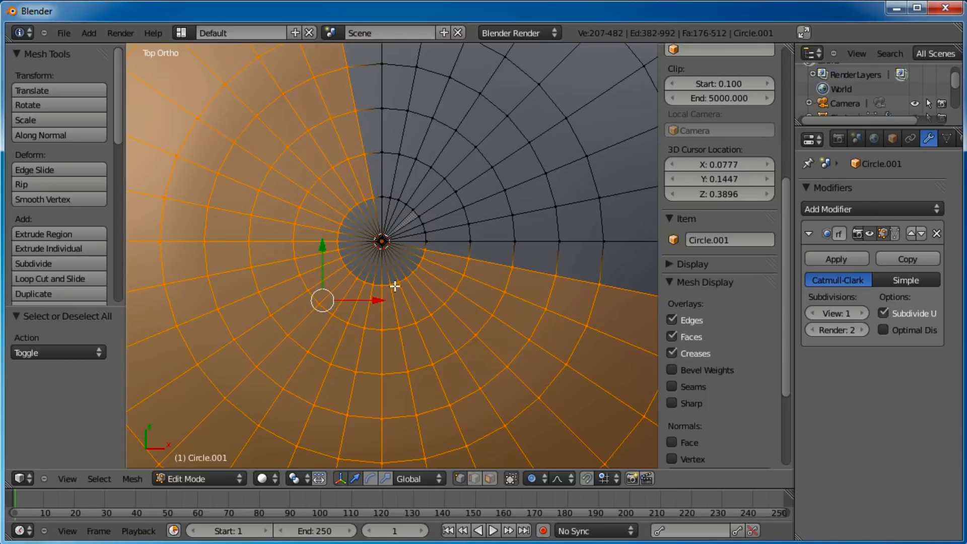
key("x")
left_click(511, 291)
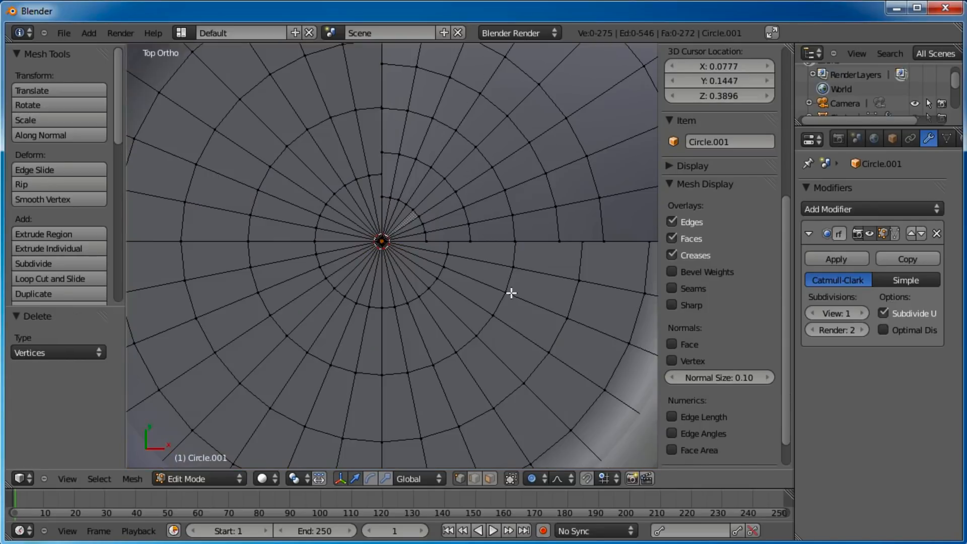
Allow selection of hidden vertices, box-select the remaining left half of the body from the top view, and delete its vertices
middle_click_drag(511, 293, 425, 197)
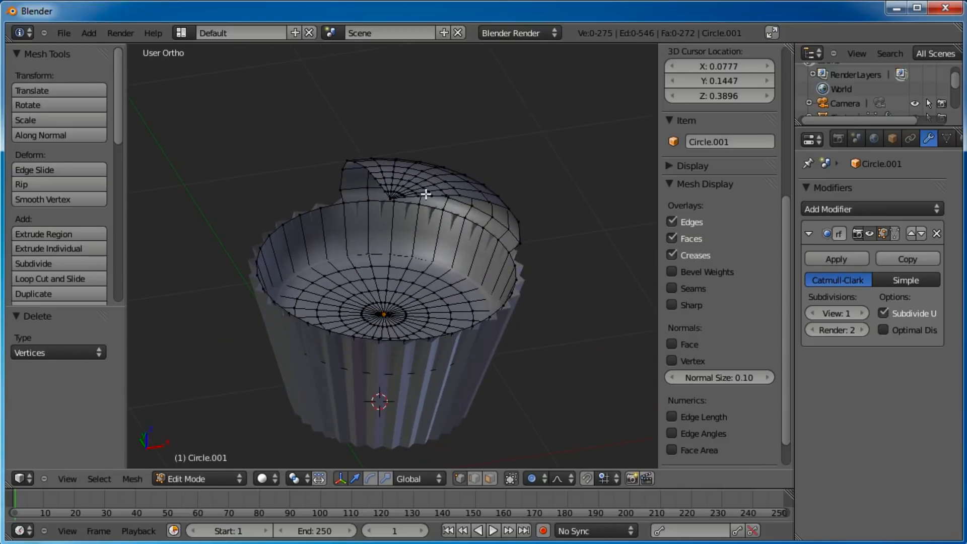
left_click(512, 482)
key("KP_7")
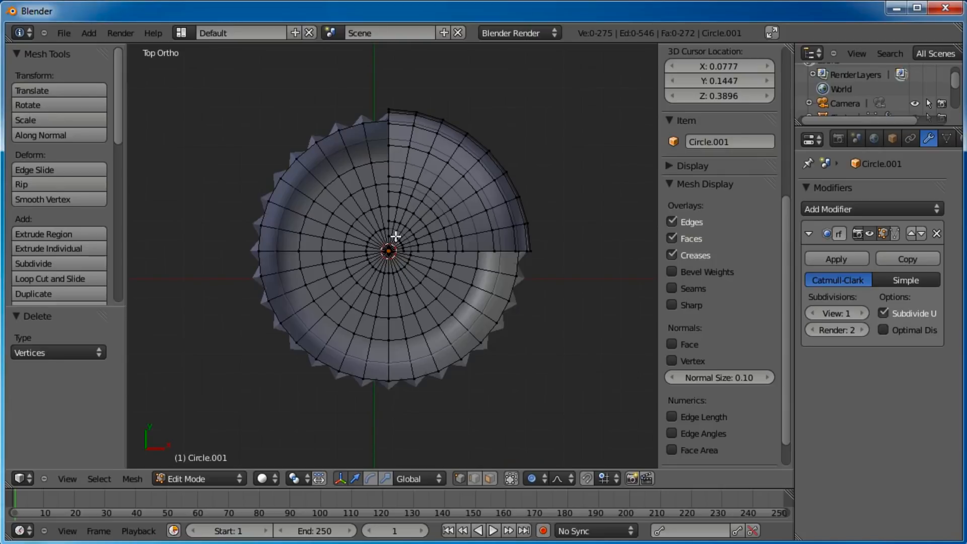
key("a")
key("a")
key("b")
left_click_drag(209, 86, 387, 400)
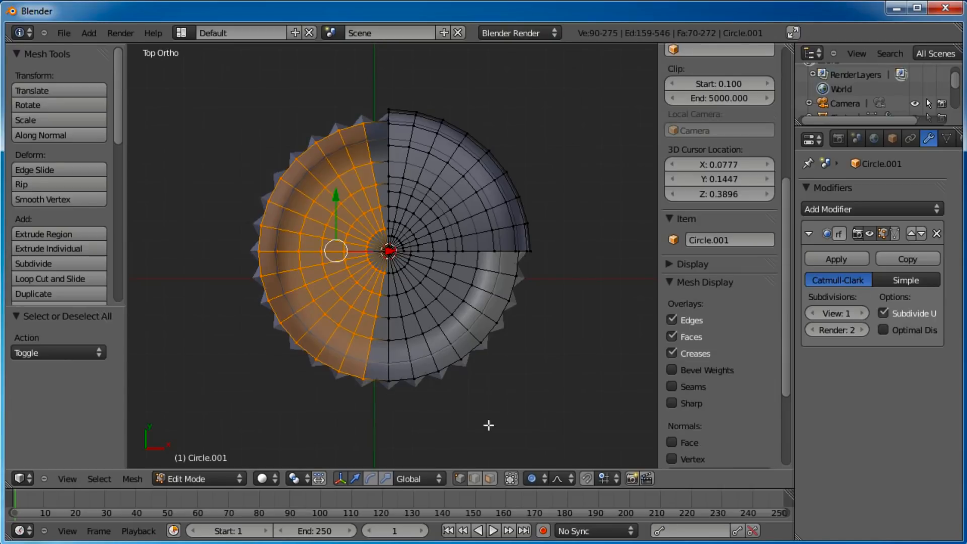
key("x")
left_click(422, 334)
Box-select and delete the remaining lower-half vertices so only the upper-right quarter of the body is kept
key("b")
left_click_drag(545, 258, 333, 414)
key("x")
left_click(453, 395)
scroll(449, 294, "up", 8)
key("x")
left_click(486, 255)
Add a Mirror modifier on the X and Y axes and place it above the Subdivision Surface modifier
middle_click_drag(485, 255, 461, 252)
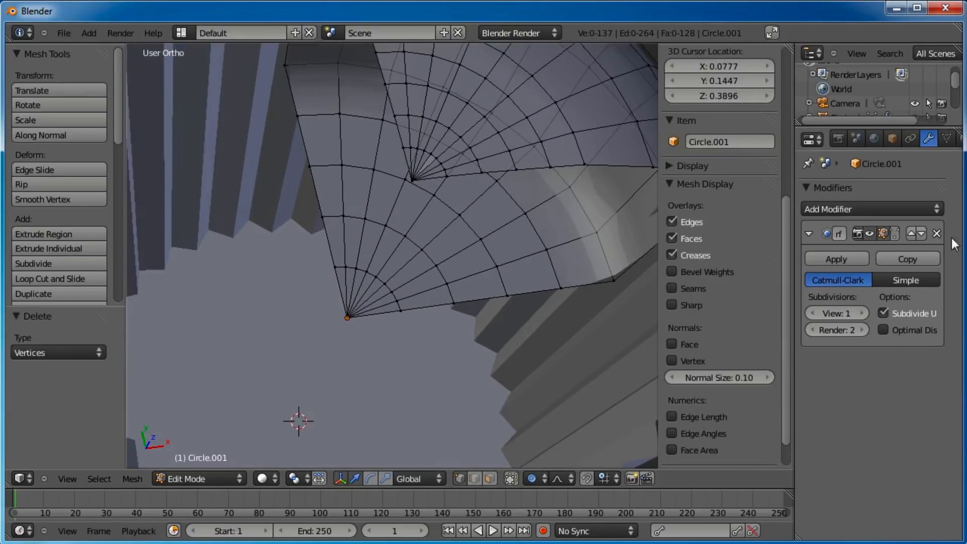
left_click(847, 208)
left_click(660, 354)
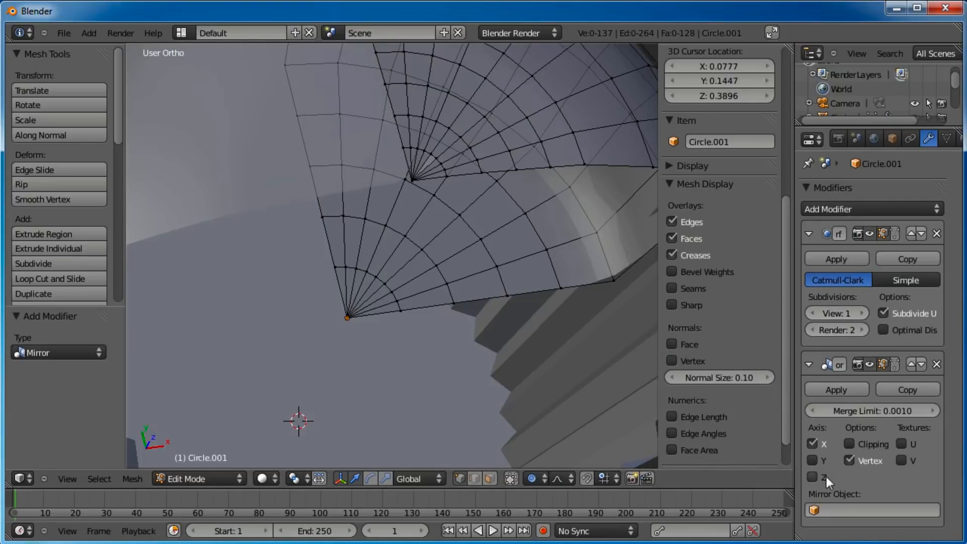
left_click(811, 460)
scroll(485, 269, "down", 4)
middle_click_drag(484, 269, 382, 283)
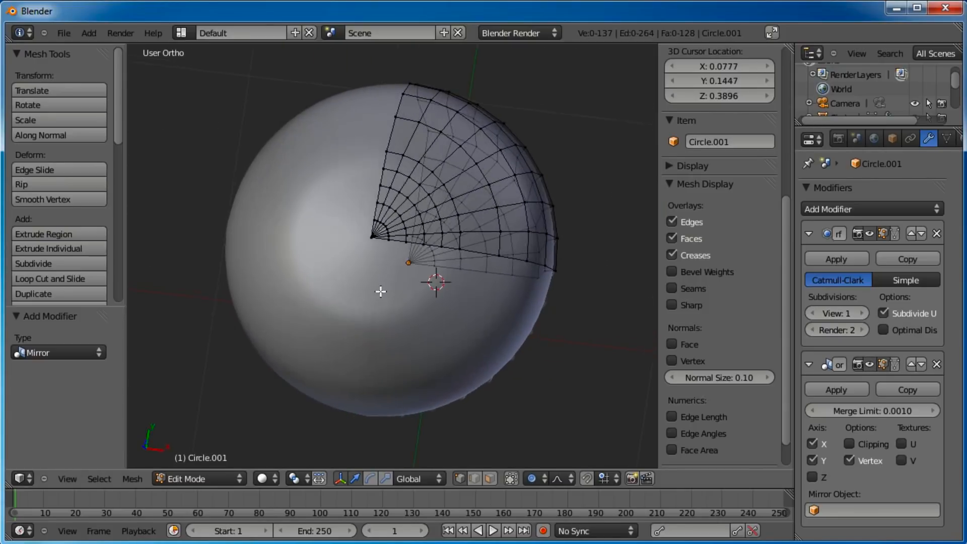
scroll(382, 283, "up", 2)
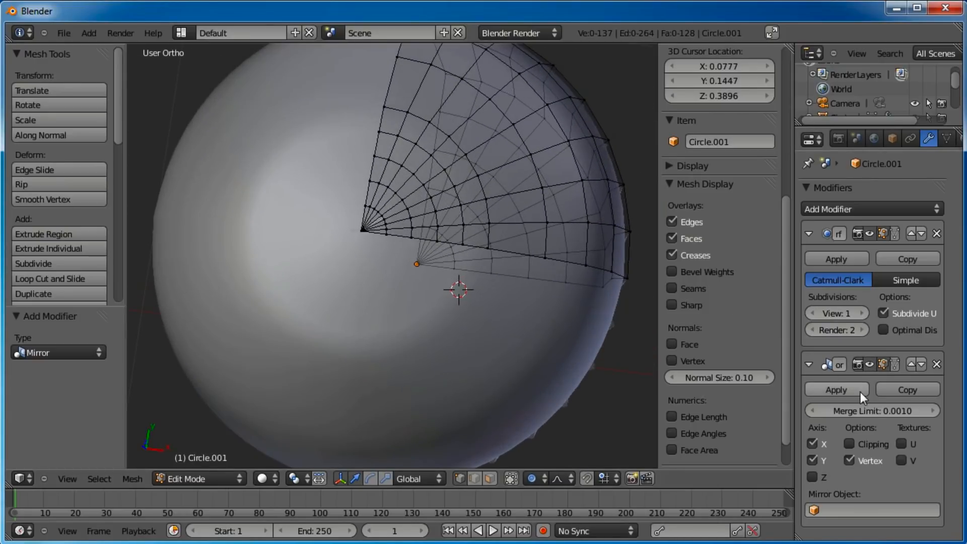
left_click(909, 364)
Select the quarter's upper faces from the centre pole out to the sixth ring, leaving the outer rim unselected
middle_click_drag(491, 393, 492, 305)
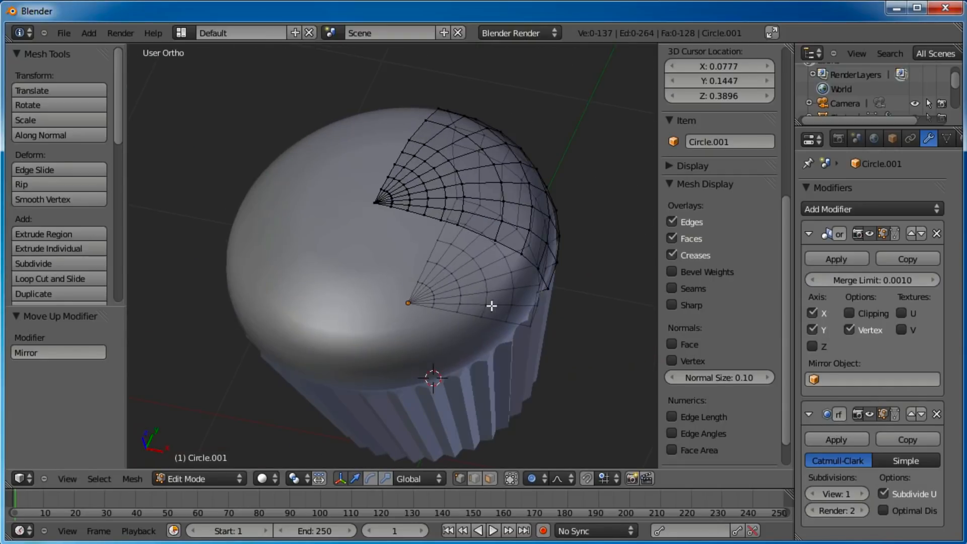
scroll(540, 265, "up", 3)
middle_click_drag(524, 274, 382, 357, "shift")
scroll(360, 294, "down", 1)
middle_click_drag(435, 257, 462, 339, "shift")
middle_click_drag(411, 198, 439, 249)
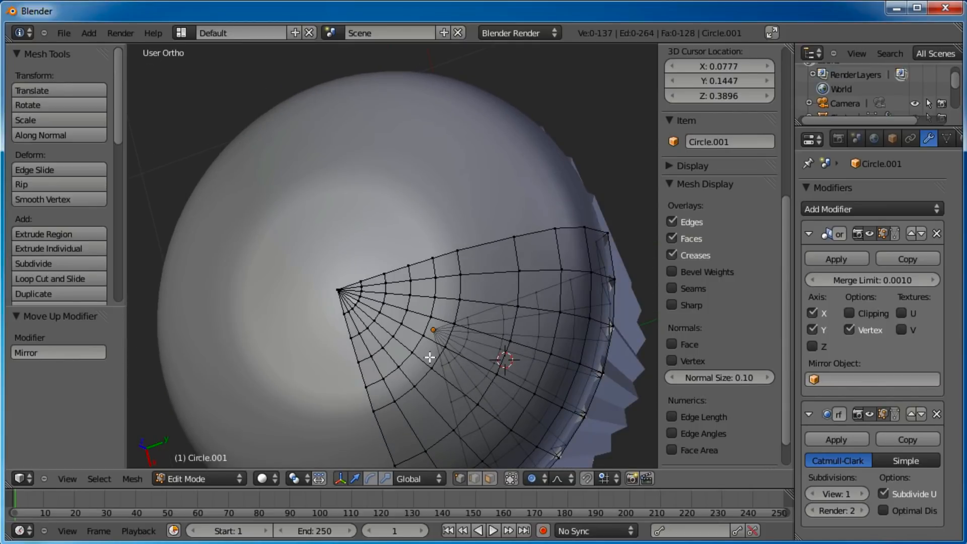
right_click(427, 322, "alt")
right_click(457, 312, "alt+shift")
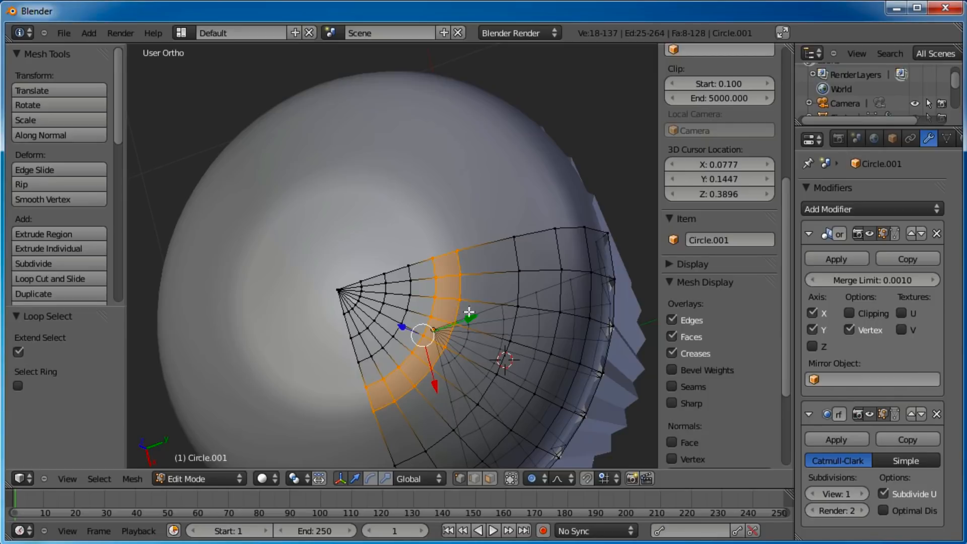
right_click(408, 302, "alt+shift")
right_click(385, 306, "alt+shift")
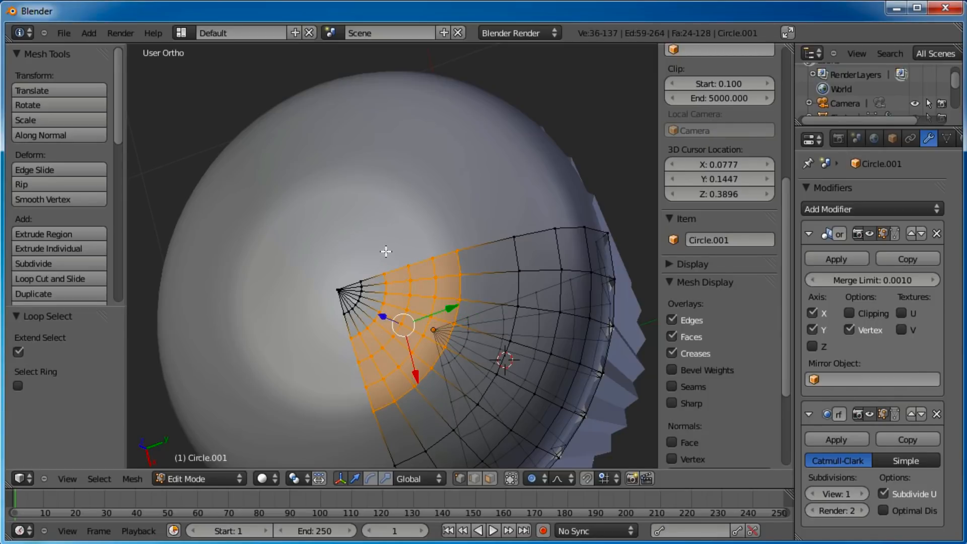
key("b")
left_click_drag(389, 252, 269, 346)
right_click(518, 286, "alt+shift")
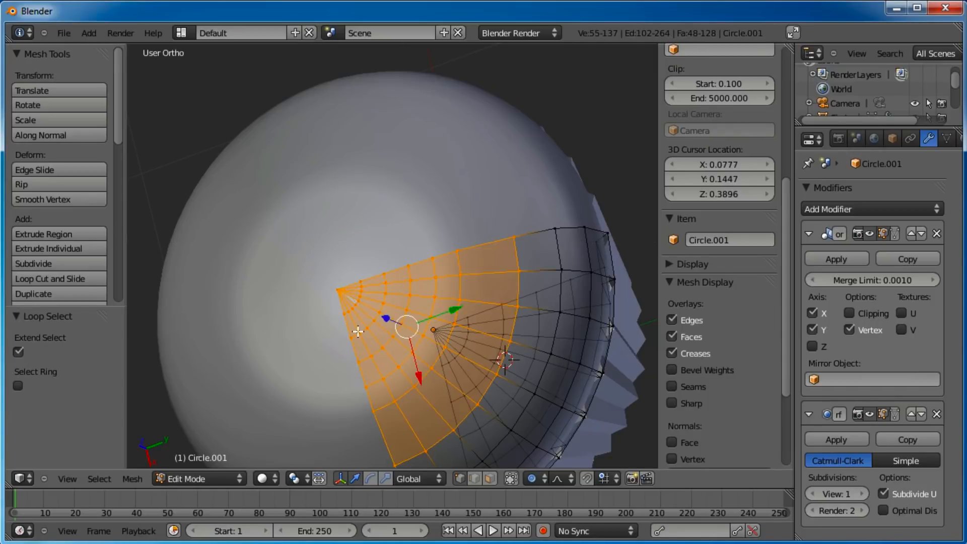
Try smoothing the selected top vertices, undo it, and enable Clipping on the Mirror modifier
key("w")
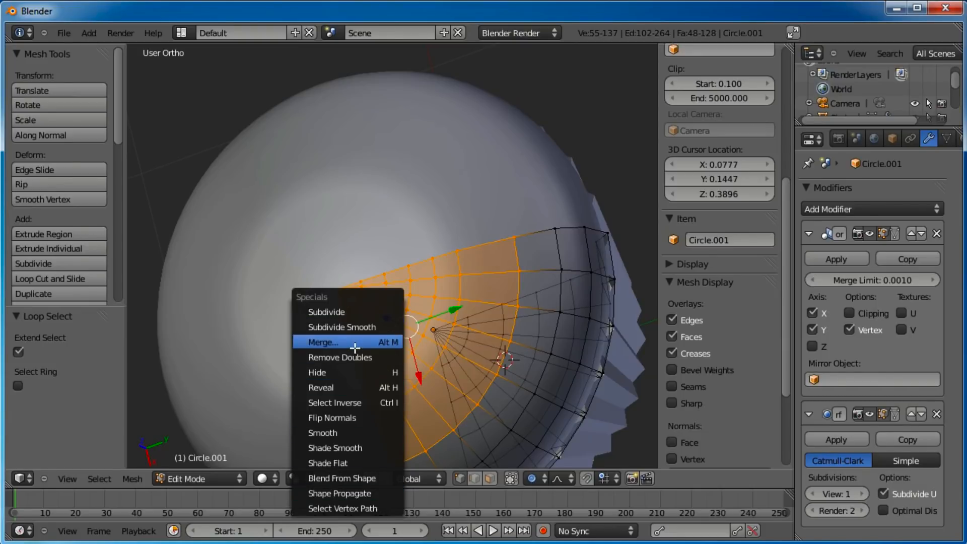
left_click(354, 433)
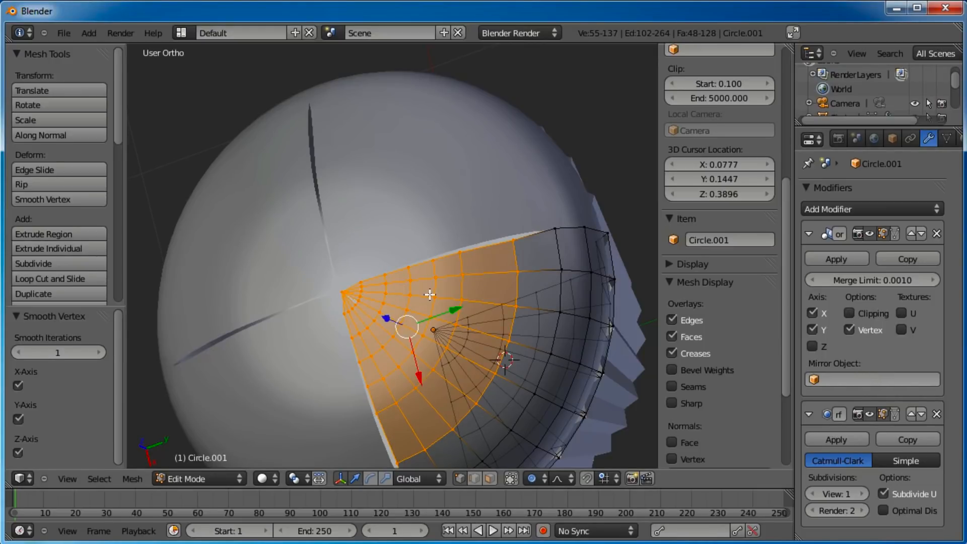
key("ctrl+z")
left_click(849, 313)
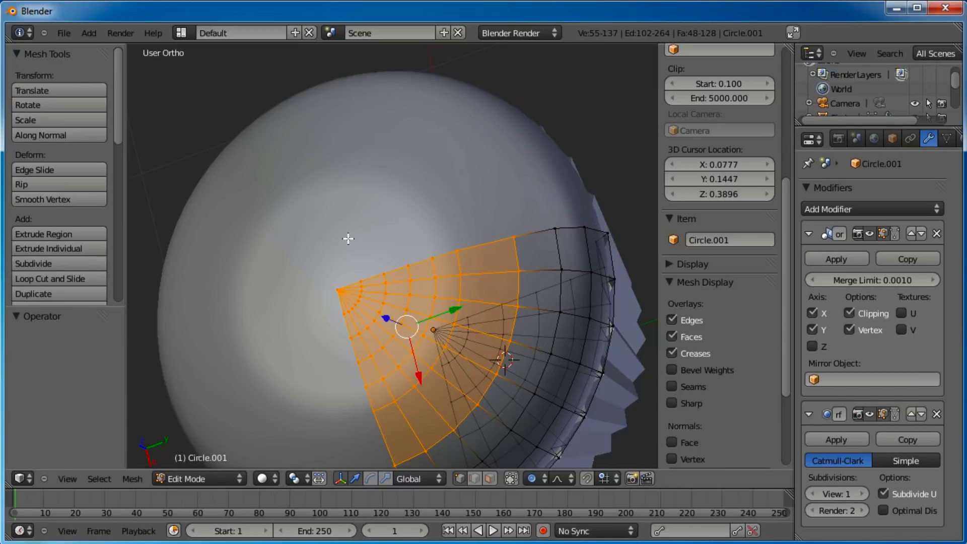
Try smoothing the selected top vertices again with Clipping enabled, and undo the smoothing
key("w")
left_click(415, 242)
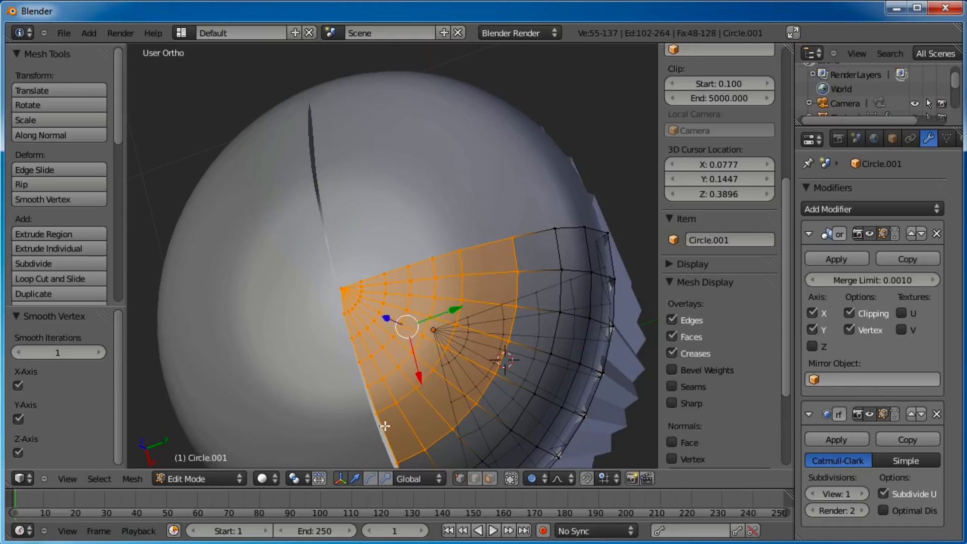
key("a")
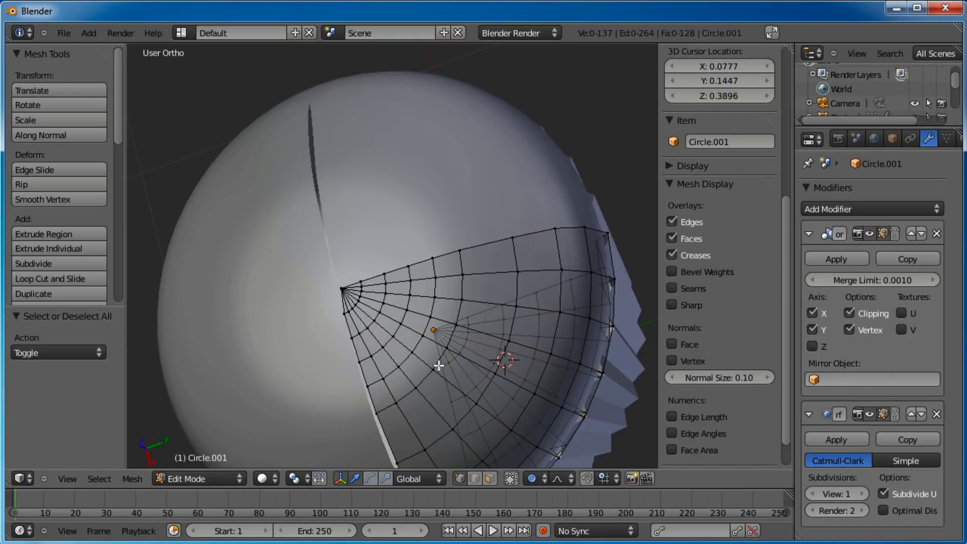
middle_click_drag(420, 273, 382, 354)
key("ctrl+z")
key("ctrl+z")
middle_click_drag(362, 261, 388, 280)
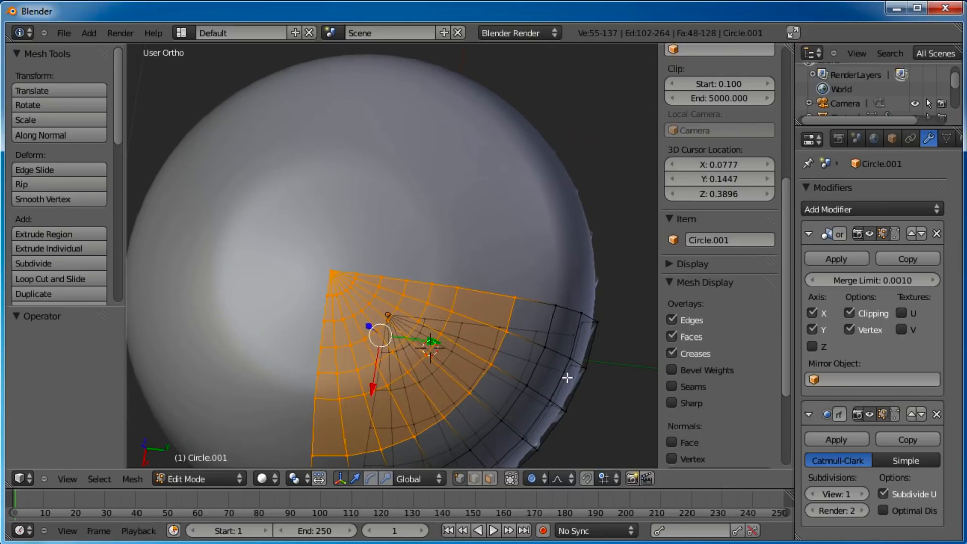
right_click(317, 416, "alt")
middle_click_drag(337, 421, 377, 388)
left_click_drag(404, 368, 401, 368)
key("a")
key("a")
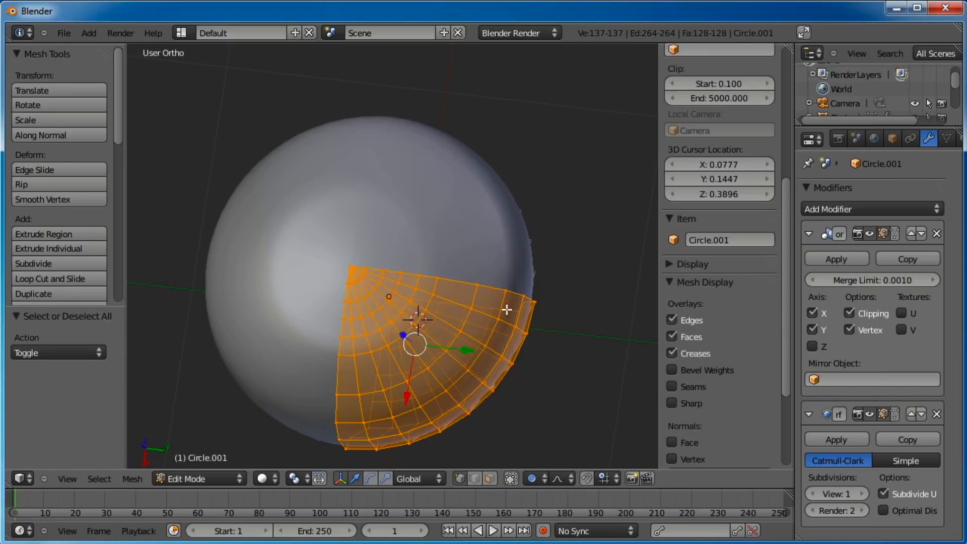
key("s")
right_click(496, 311)
scroll(403, 312, "up", 4)
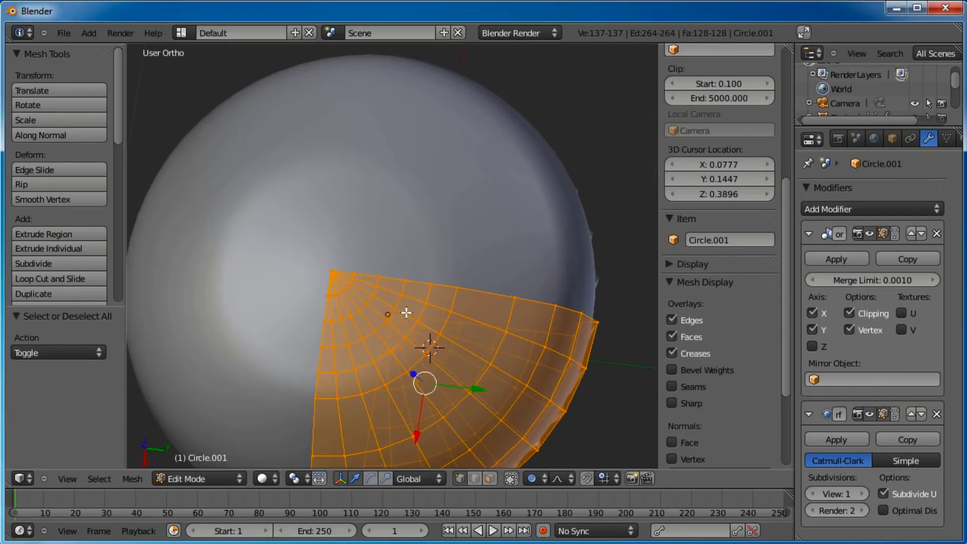
Reselect the quarter's top area from the centre pole out to the sixth ring by combining edge loops with a circle selection
right_click(434, 326, "alt")
right_click(453, 321, "alt+shift")
key("ctrl+z")
middle_click_drag(395, 406, 402, 316)
right_click(422, 304, "alt+shift")
right_click(396, 289, "alt+shift")
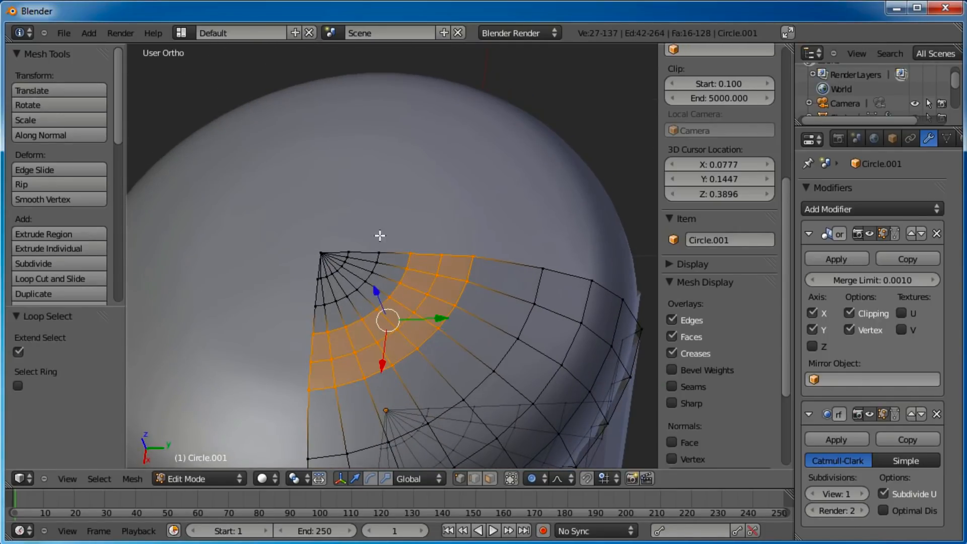
key("c")
mouse_move(341, 255)
left_mouse_down()
mouse_move(324, 253)
mouse_move(369, 300)
mouse_move(537, 243)
left_mouse_up()
key("Escape")
right_click(525, 314, "alt+shift")
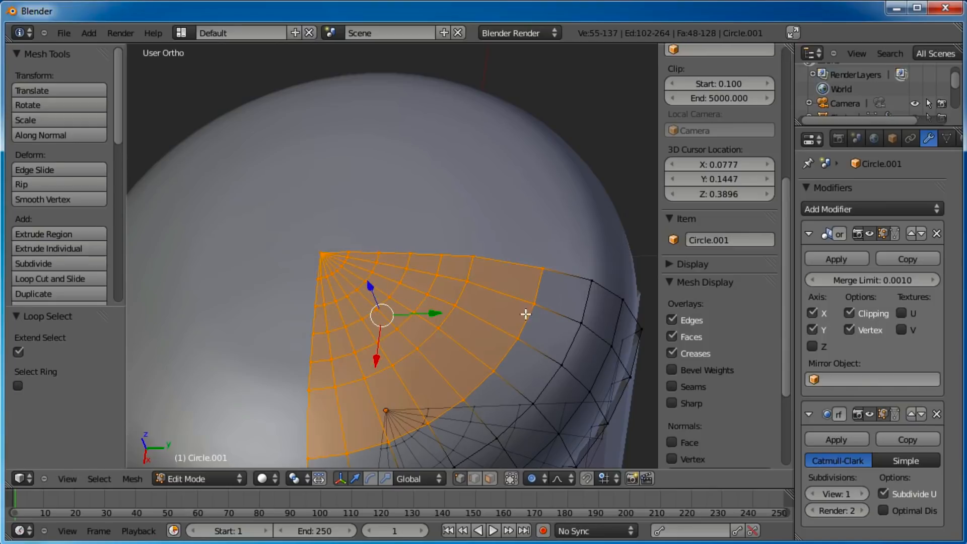
Smooth the selected top vertices with 6 smoothing iterations
middle_click_drag(344, 318, 273, 313)
key("w")
left_click(301, 325)
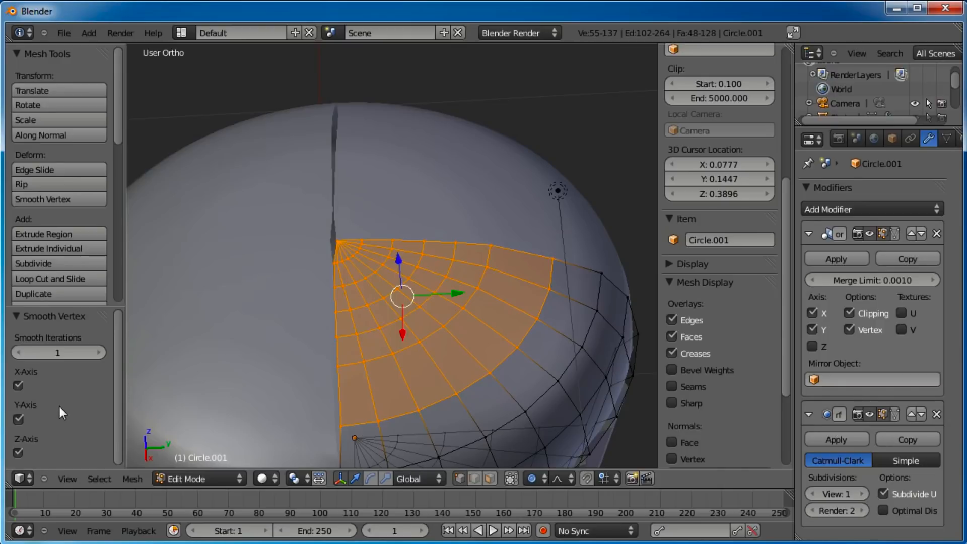
left_click_drag(84, 348, 97, 347)
Select the edge loop along the open seam, turn off proportional editing, and move the loop along Y against the mirror plane
middle_click_drag(377, 322, 467, 321)
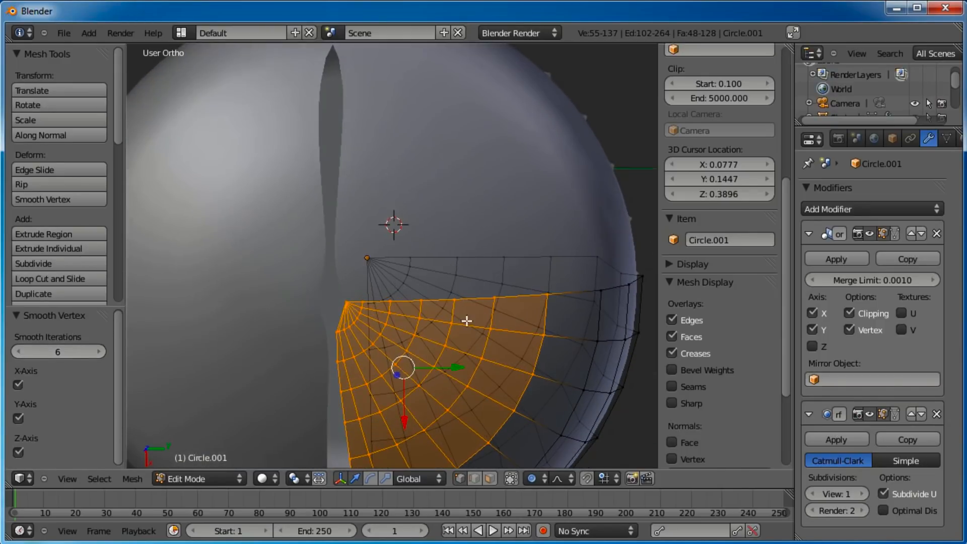
scroll(409, 287, "up", 5)
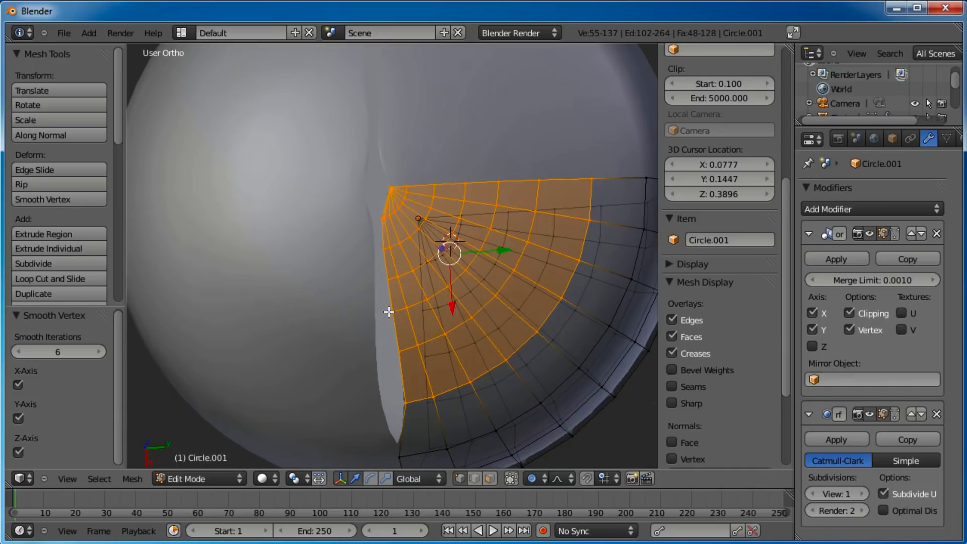
right_click(393, 326, "alt")
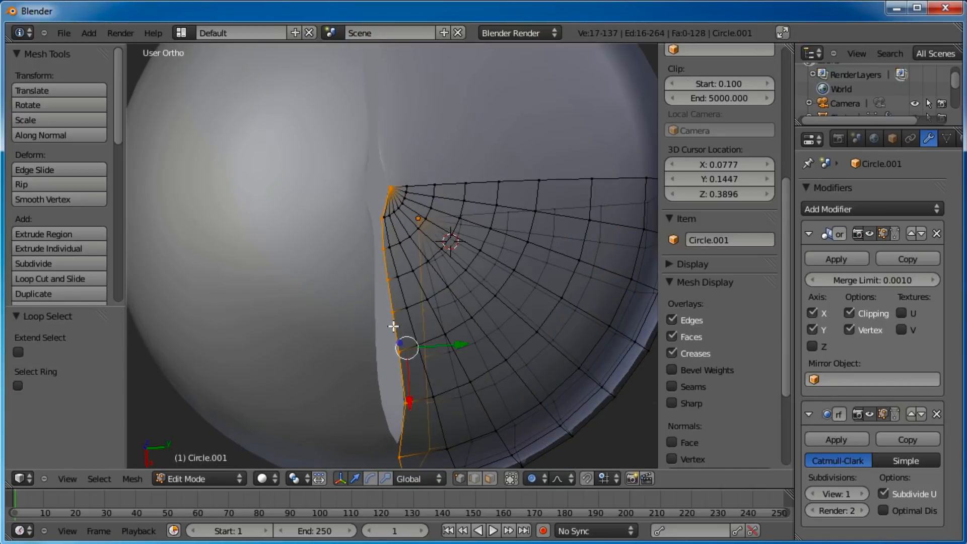
key("g")
key("y")
left_click(440, 339)
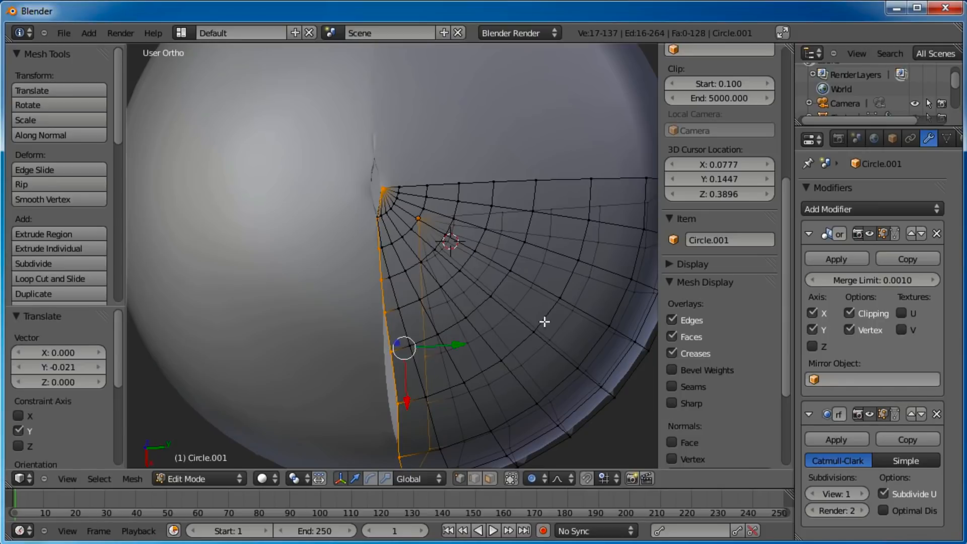
key("ctrl+z")
key("o")
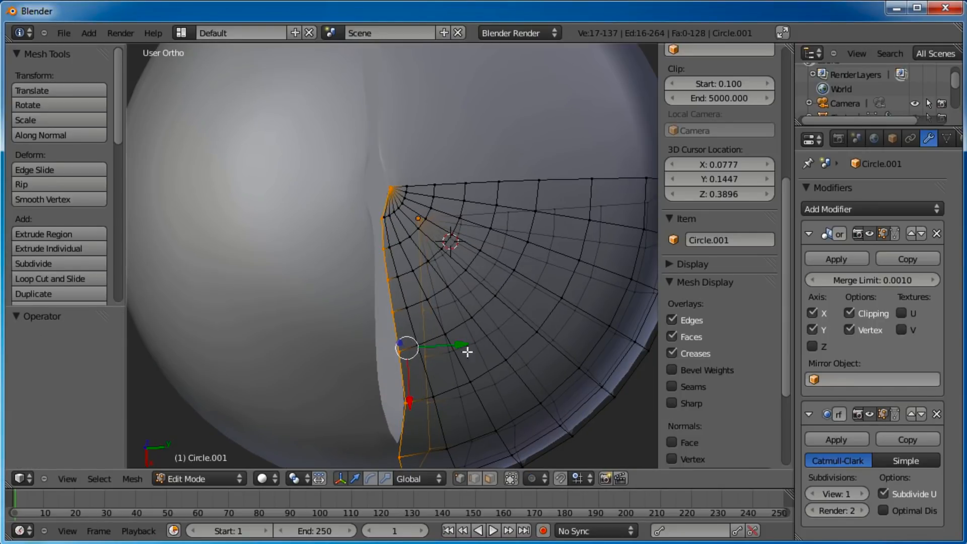
left_click_drag(460, 345, 432, 349)
key("a")
Inspect the whole mirrored body in Object Mode and return to editing the quarter's mesh
key("Tab")
middle_click_drag(395, 361, 427, 425)
scroll(470, 341, "down", 3)
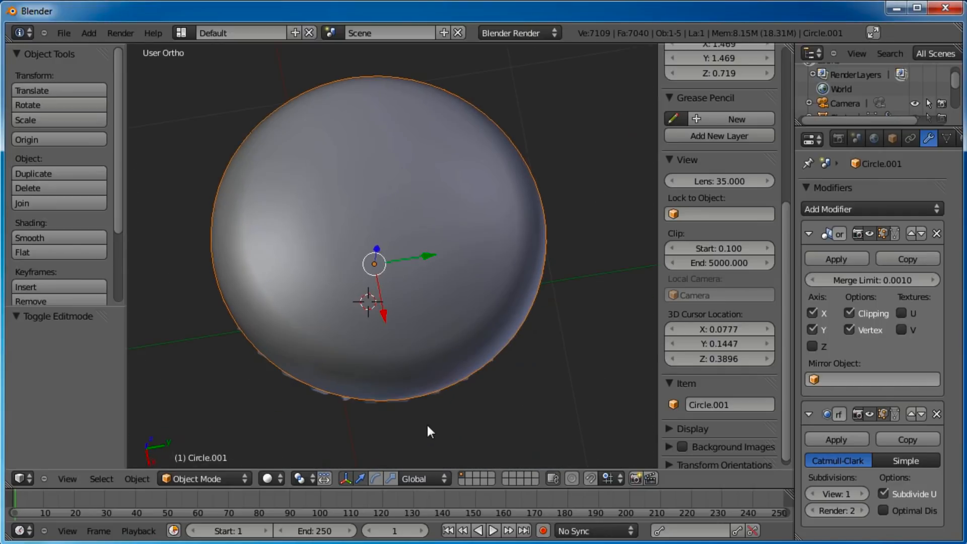
key("KP_7")
scroll(461, 335, "up", 2)
key("Tab")
middle_click_drag(461, 334, 460, 258)
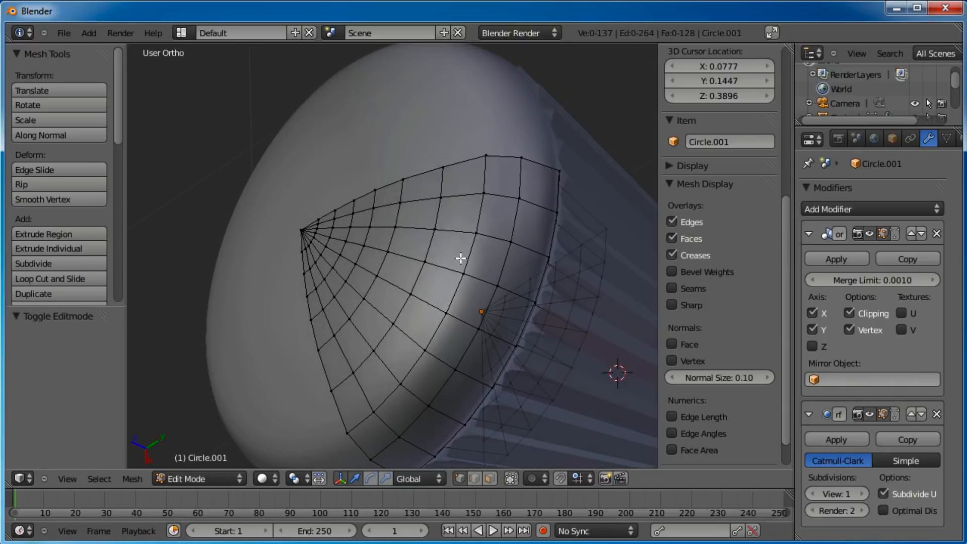
In top view and edge select mode, select the edge rings of all eight wedges in the quarter and subdivide them with one cut
key("KP_7")
middle_click_drag(425, 210, 414, 234, "shift")
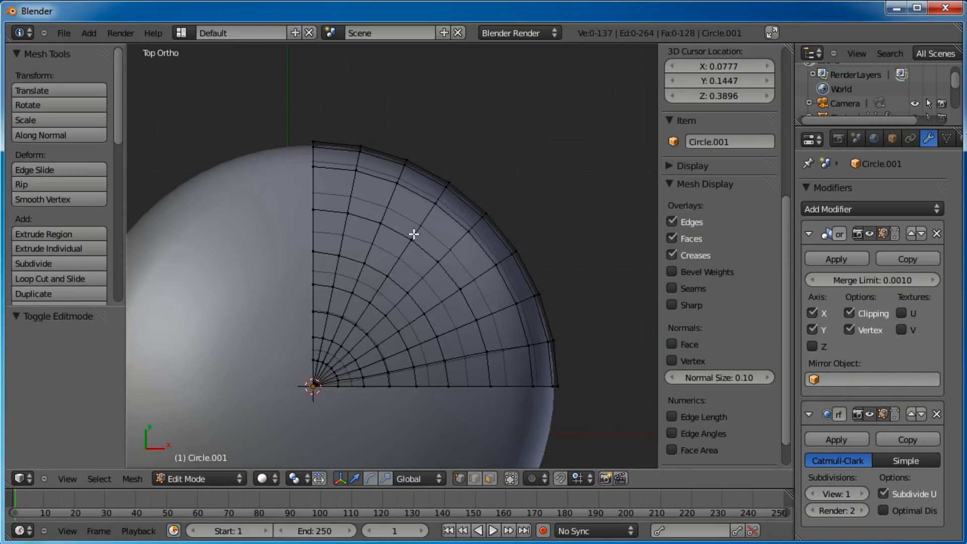
left_click(473, 479)
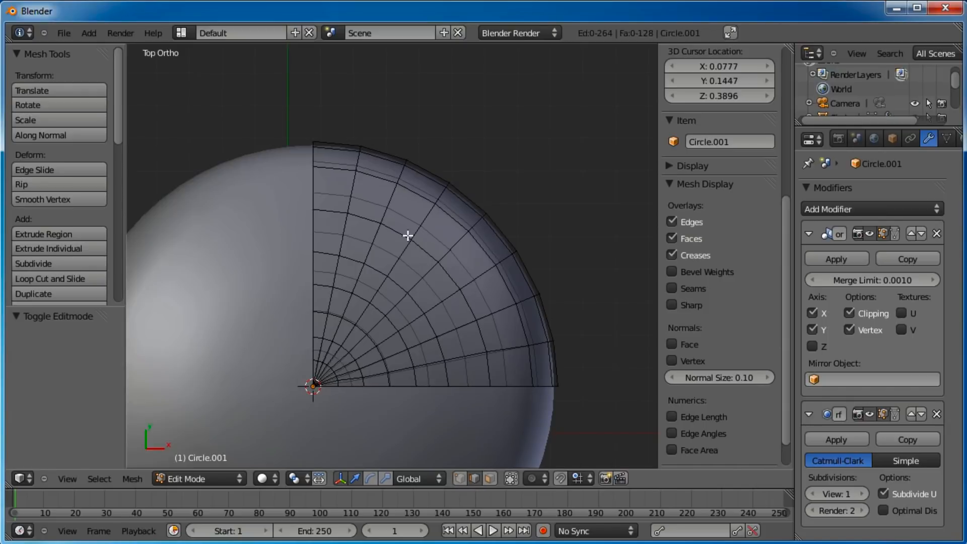
right_click(341, 145, "ctrl+alt")
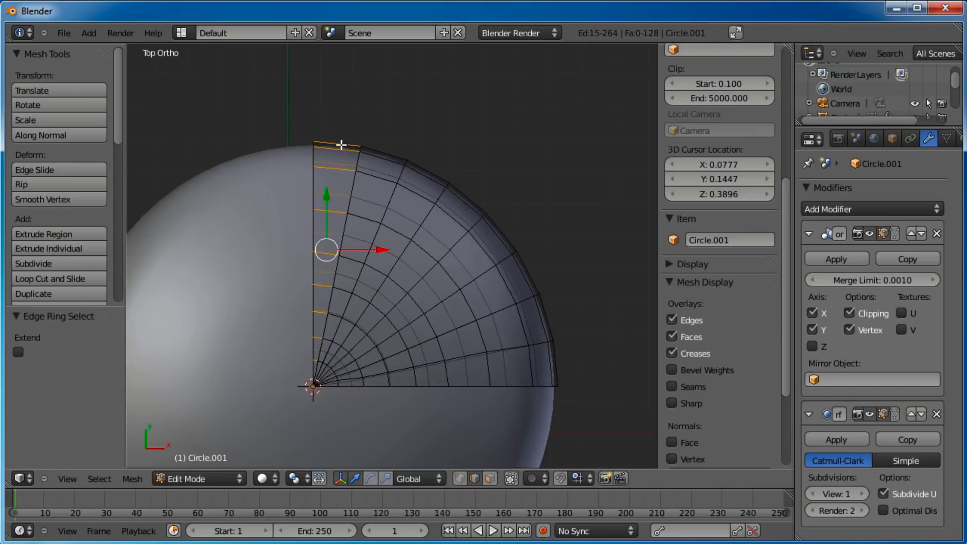
right_click(386, 149, "ctrl+alt+shift")
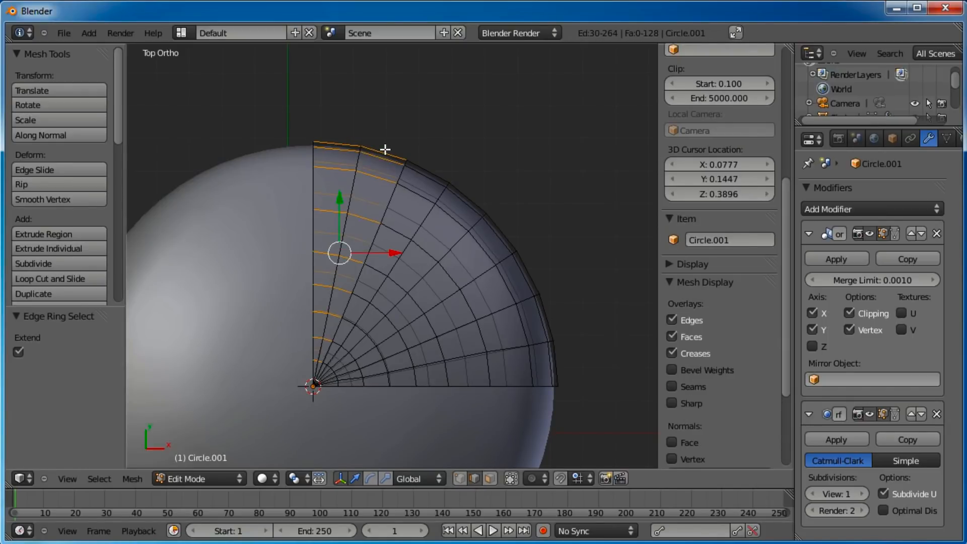
right_click(428, 167, "ctrl+alt+shift")
right_click(473, 199, "ctrl+alt+shift")
right_click(509, 237, "ctrl+alt+shift")
right_click(537, 303, "ctrl+alt+shift")
right_click(543, 317, "ctrl+alt+shift")
right_click(582, 358, "ctrl+alt+shift")
key("w")
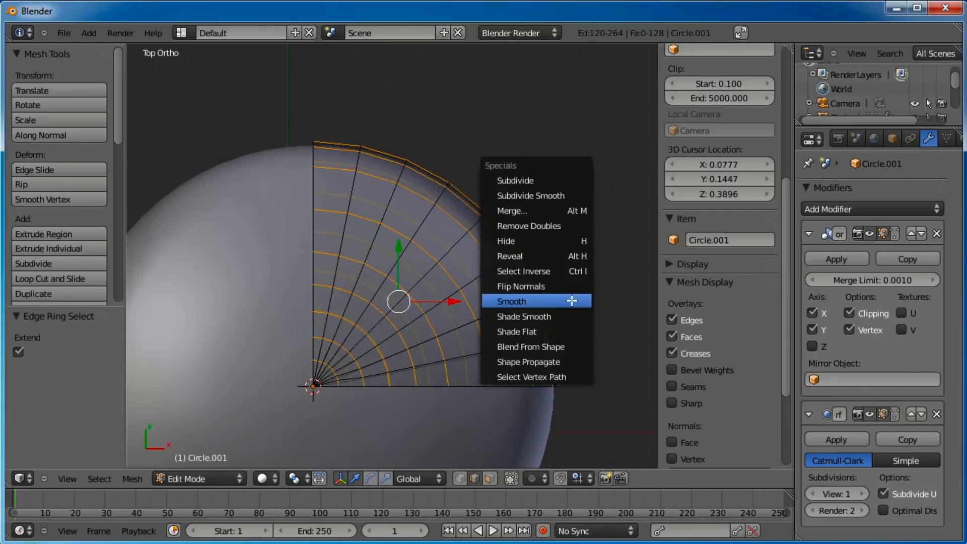
left_click(546, 179)
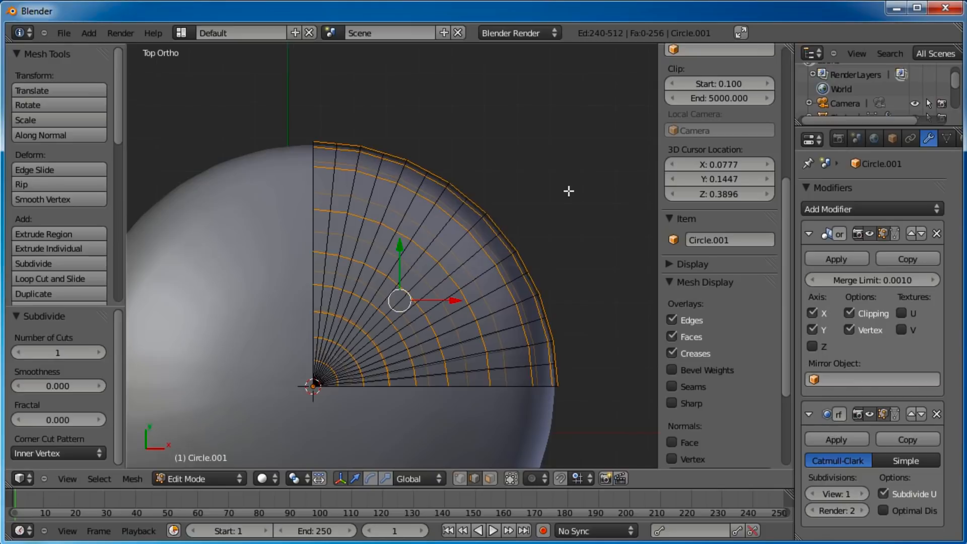
In vertex select mode, select the upper and lower vertices of the first three alternate vertical edges on the body's lower side wall
middle_click_drag(569, 191, 541, 235)
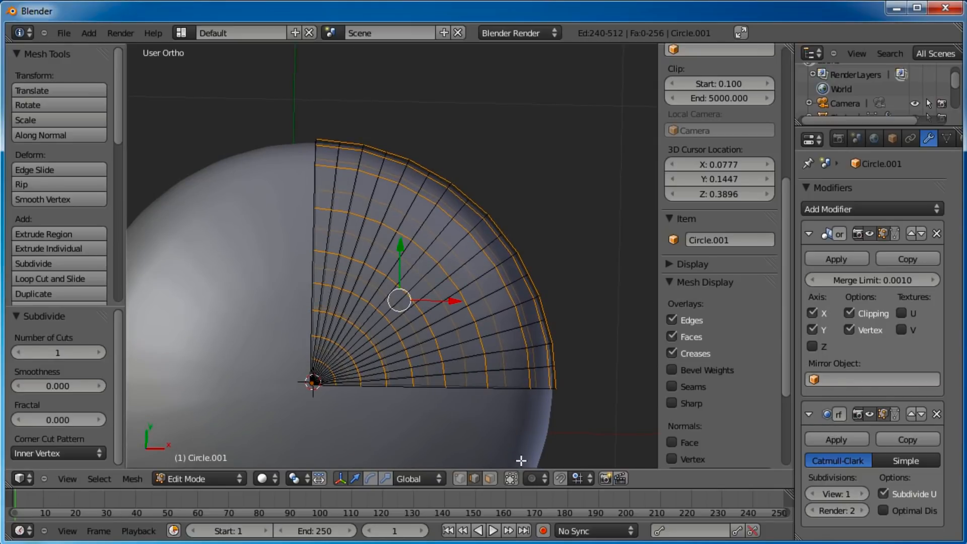
middle_click_drag(565, 394, 443, 270)
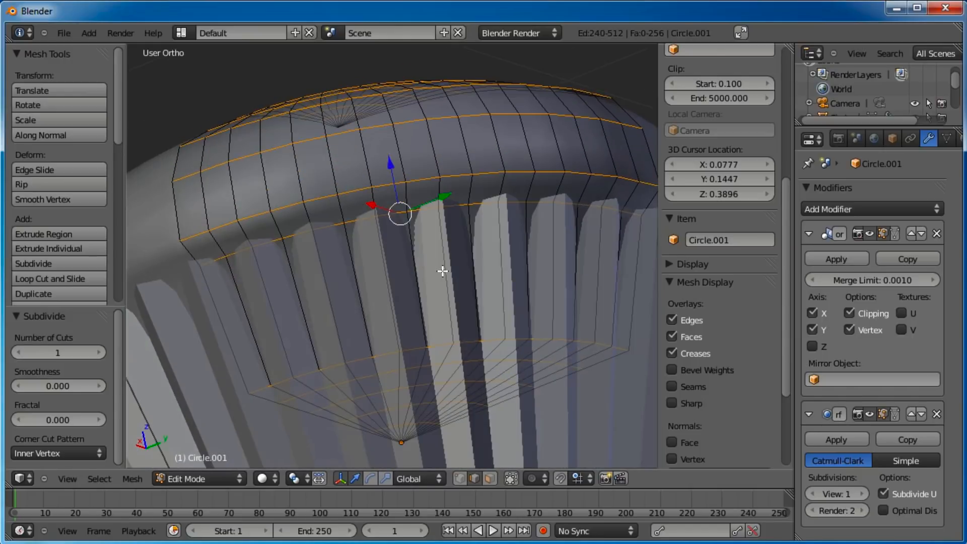
left_click(459, 479)
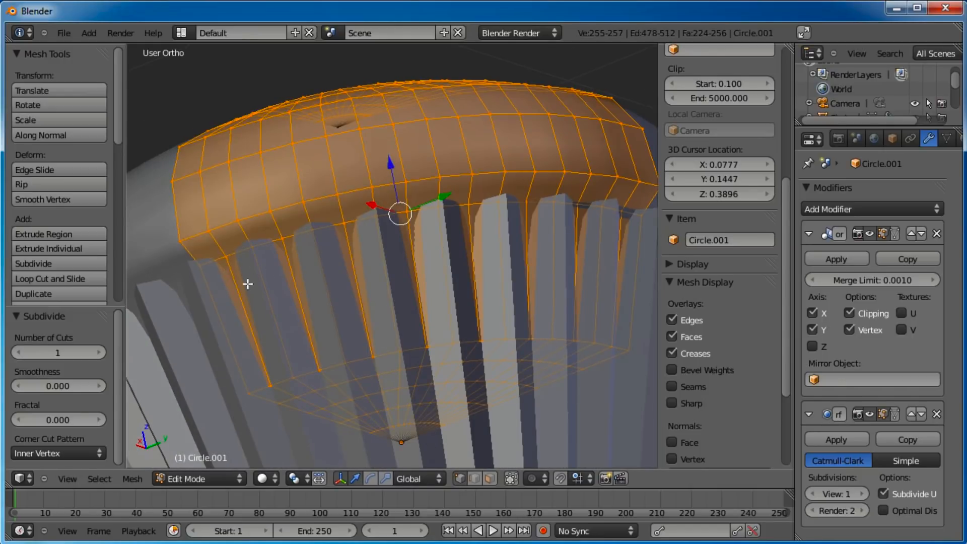
middle_click_drag(249, 283, 254, 242)
right_click(241, 220)
right_click(265, 353, "shift")
right_click(299, 208, "shift")
right_click(318, 344, "shift")
right_click(363, 201, "shift")
right_click(370, 334, "shift")
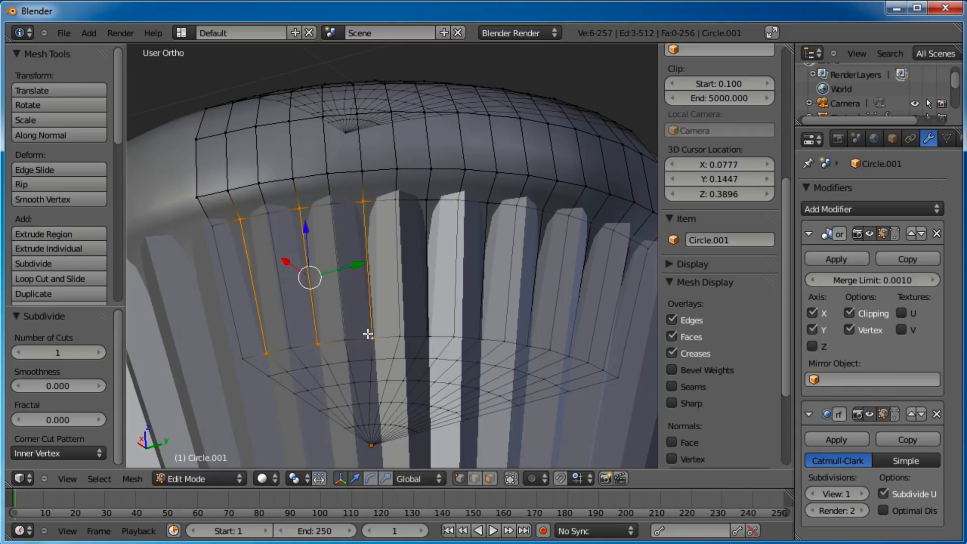
Add the upper and lower vertices of the remaining five alternate vertical edges on the body's lower side wall to the selection
right_click(427, 200, "shift")
right_click(427, 336, "shift")
right_click(479, 338, "shift")
right_click(488, 202, "shift")
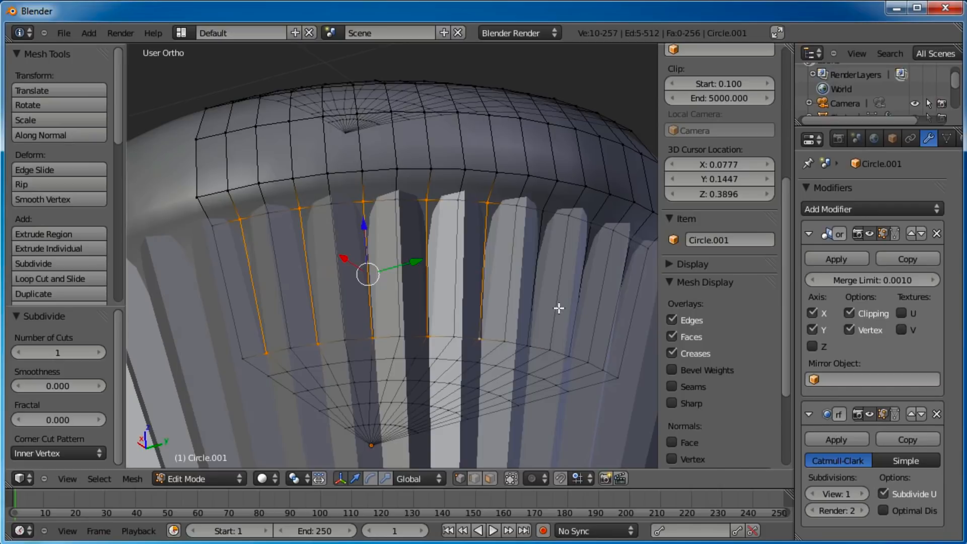
middle_click_drag(559, 308, 528, 292)
right_click(486, 197, "shift")
right_click(465, 331, "shift")
right_click(513, 341, "shift")
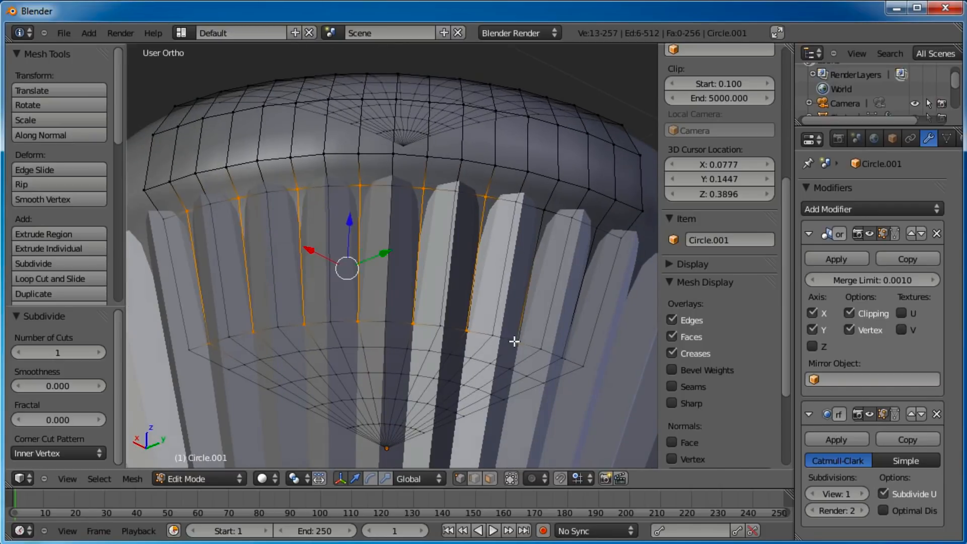
right_click(537, 206, "shift")
right_click(587, 229, "shift")
right_click(563, 358, "shift")
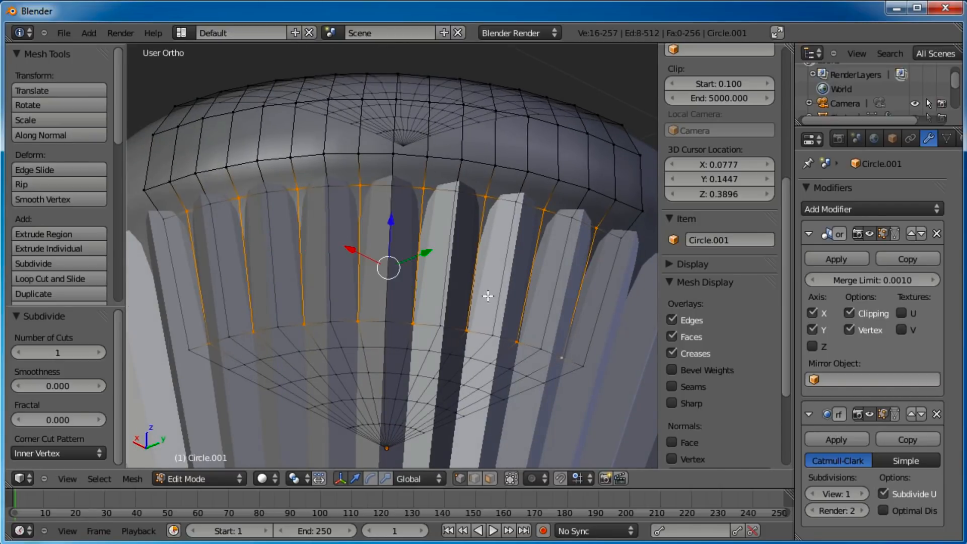
Set the pivot point to the 3D cursor and scale the selected side-wall vertices inward to 0.906
middle_click_drag(487, 296, 415, 260)
middle_click_drag(370, 226, 373, 244)
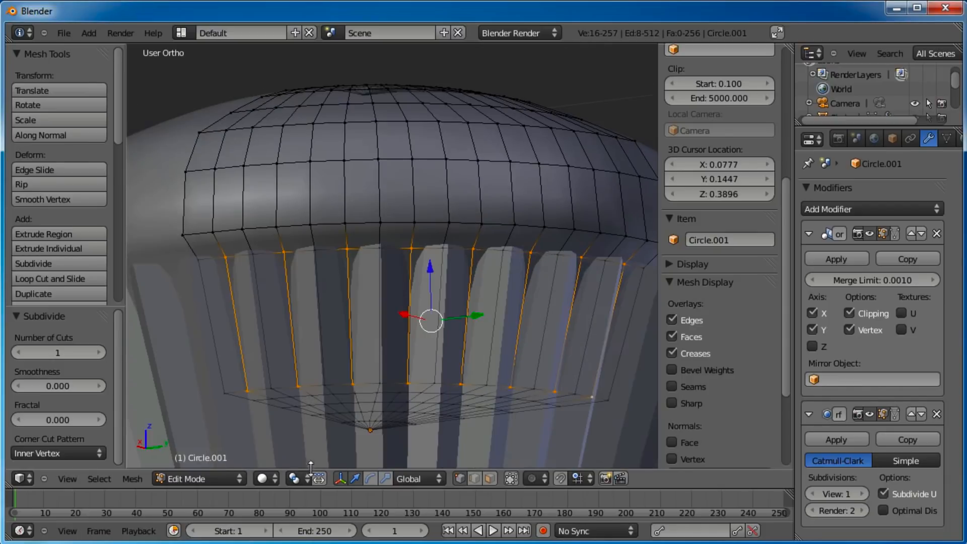
left_click(296, 479)
left_click(315, 442)
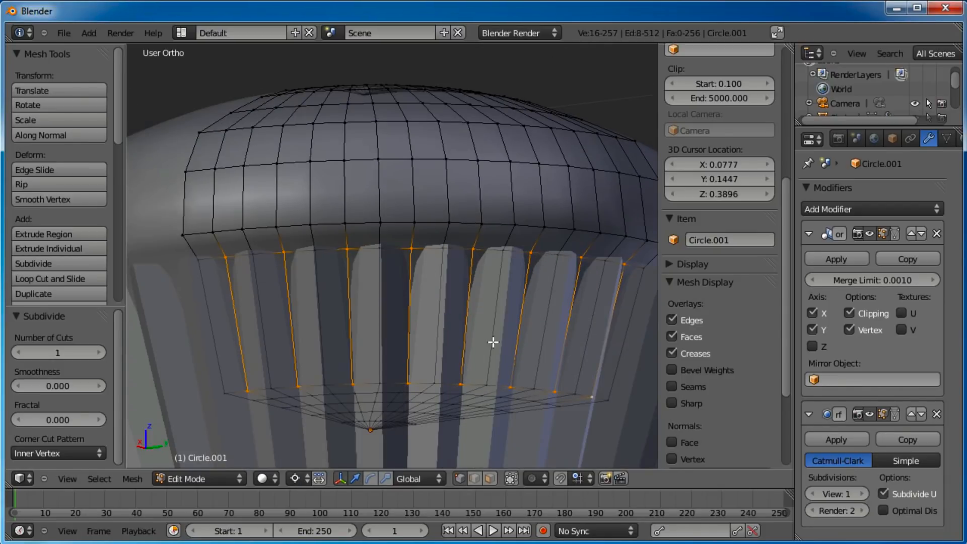
key("s")
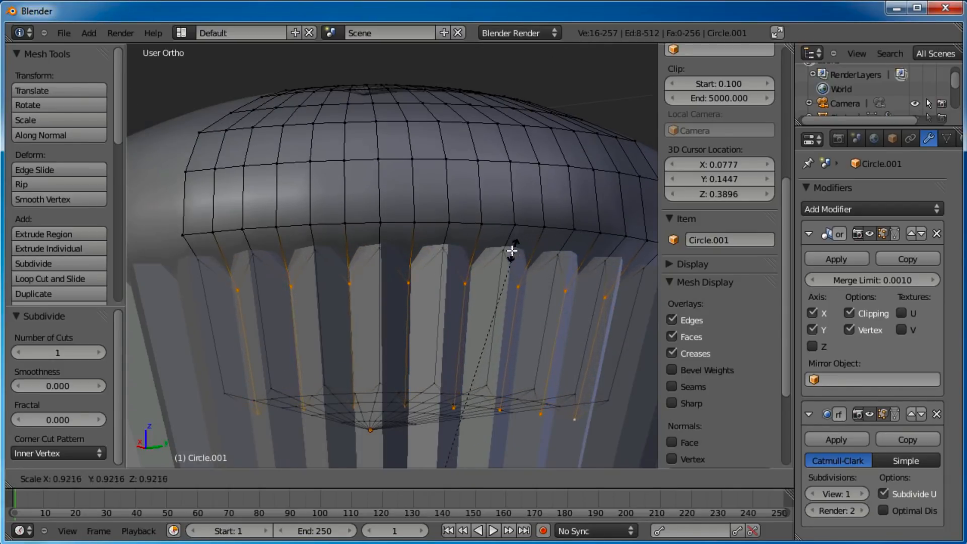
left_click(500, 254)
Move the selected side-wall vertices up about 0.06 along Z, deselect everything, and return to Object Mode to inspect the cupcake
key("g")
key("z")
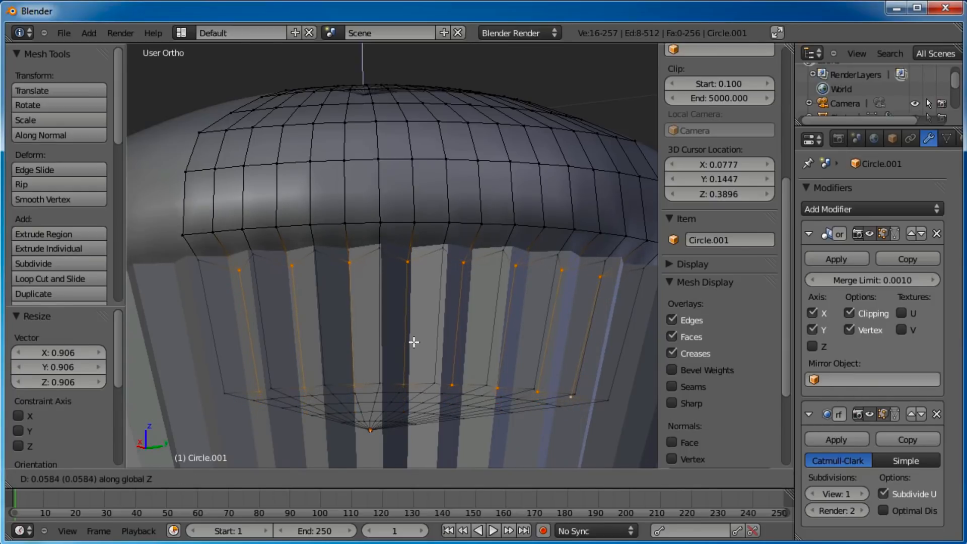
left_click(414, 336)
key("a")
key("Tab")
scroll(523, 231, "down", 3)
middle_click_drag(524, 231, 441, 272)
scroll(472, 252, "down", 2)
middle_click_drag(410, 211, 323, 280)
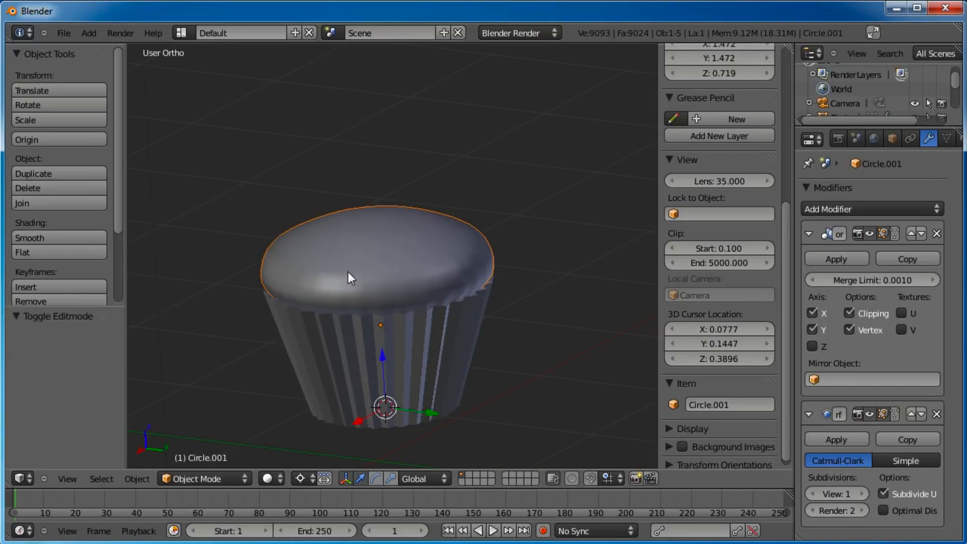
Unhide all objects, select only the cupcake body and its pleated cup, and lower both along Z onto the saucer
key("alt+h")
scroll(419, 279, "down", 2)
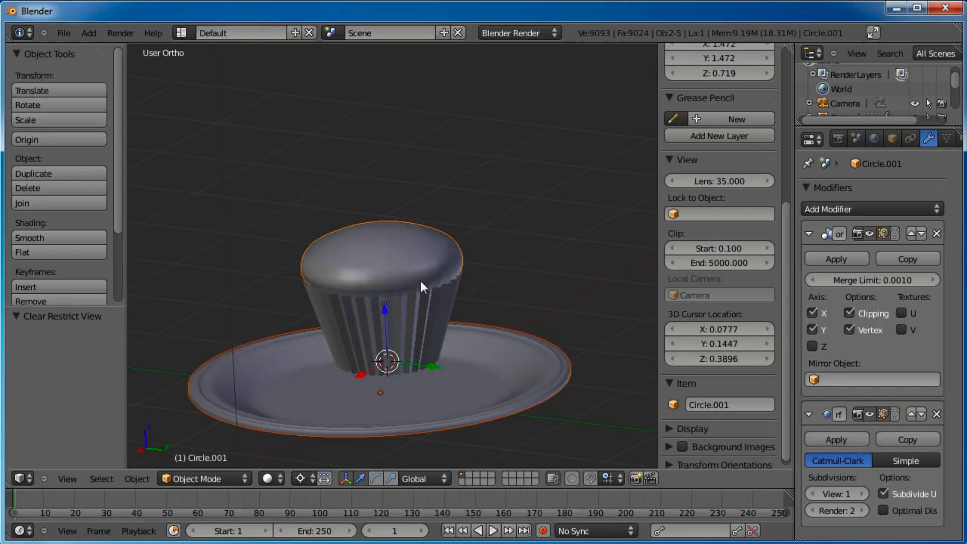
key("a")
right_click(418, 285)
key("g")
key("z")
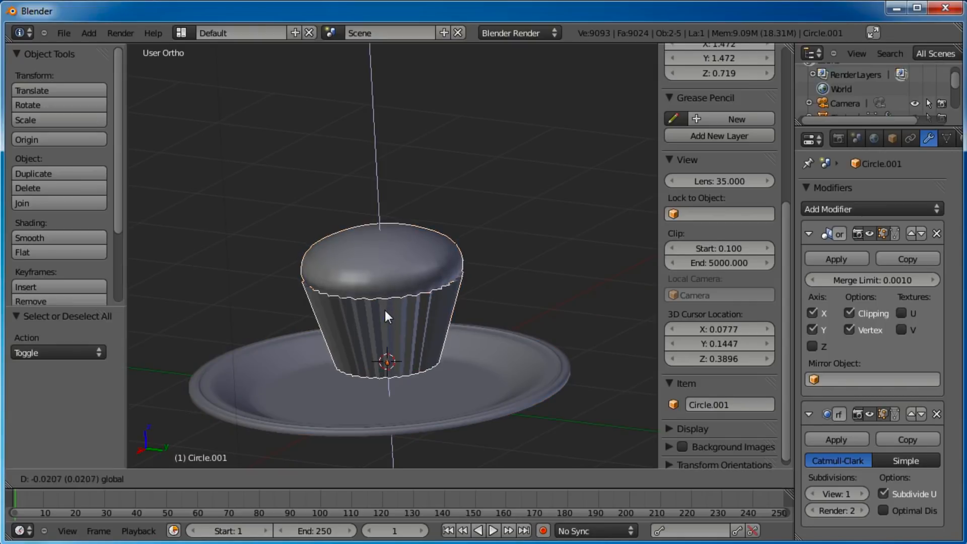
left_click(382, 340)
middle_click_drag(381, 342, 393, 358)
scroll(393, 358, "up", 4)
middle_click_drag(453, 370, 456, 252, "shift")
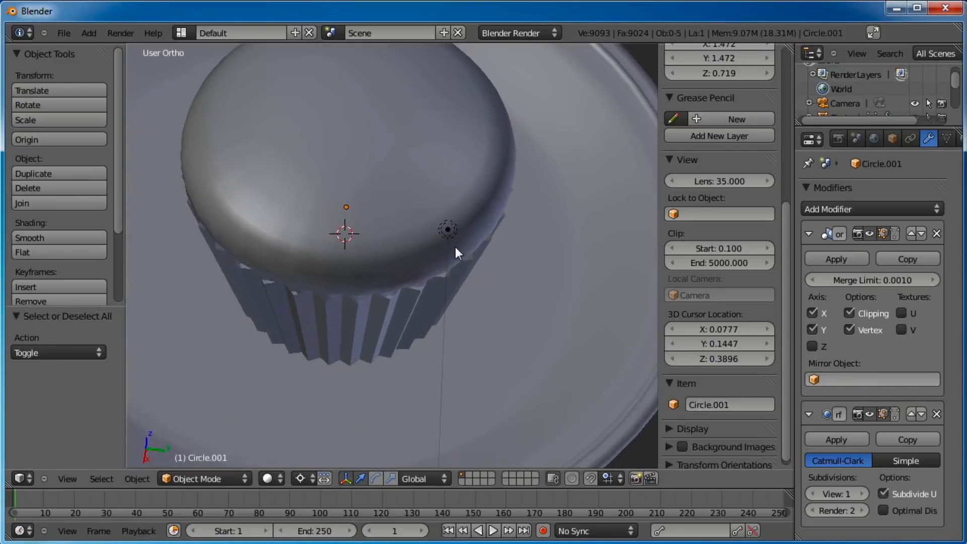
Select the saucer and give it a new material named "sacuer"
scroll(456, 252, "down", 4)
right_click(503, 217)
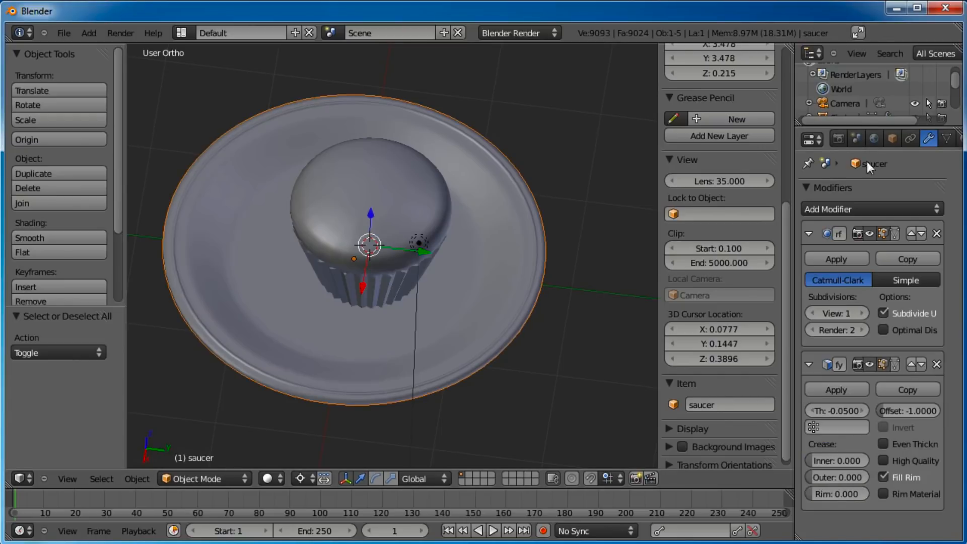
scroll(905, 141, "down", 3)
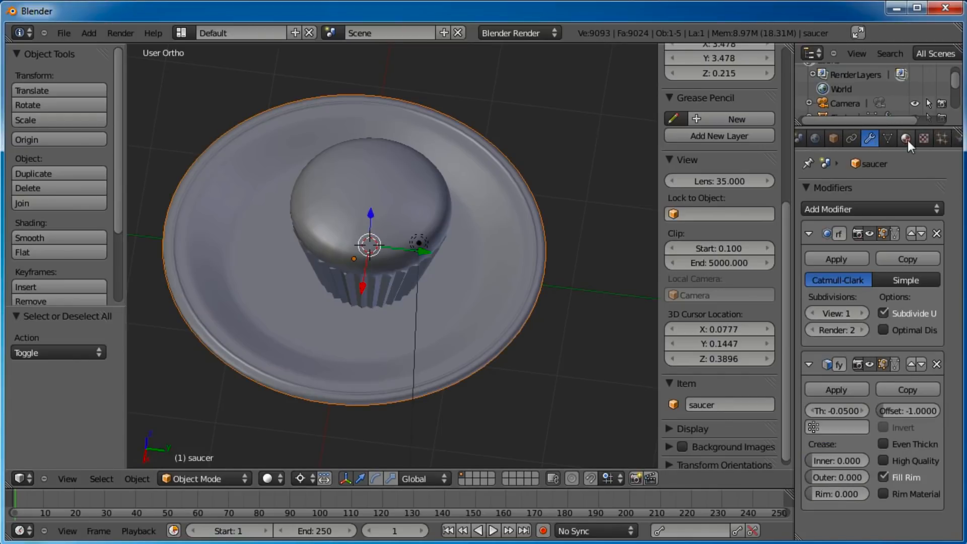
left_click(906, 139)
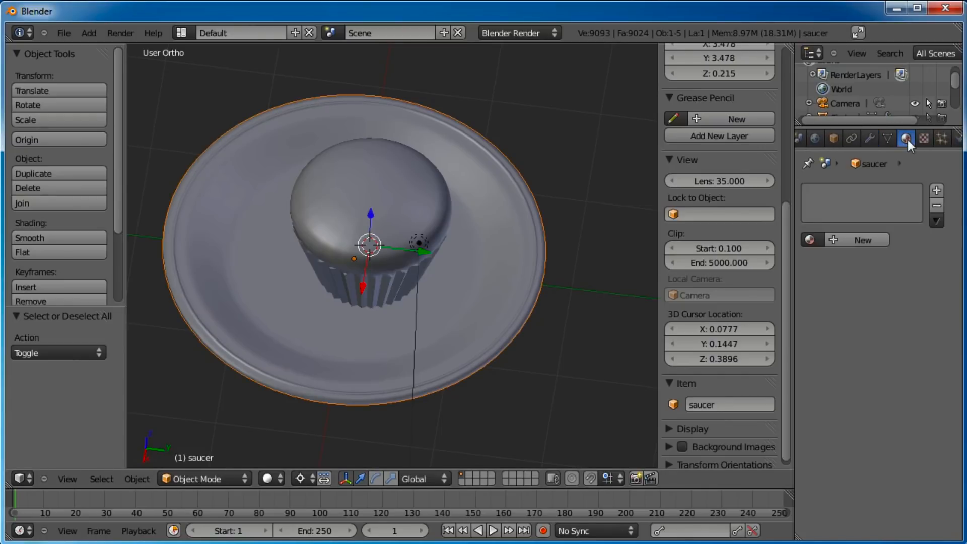
left_click(841, 240)
left_click(837, 236)
type("s")
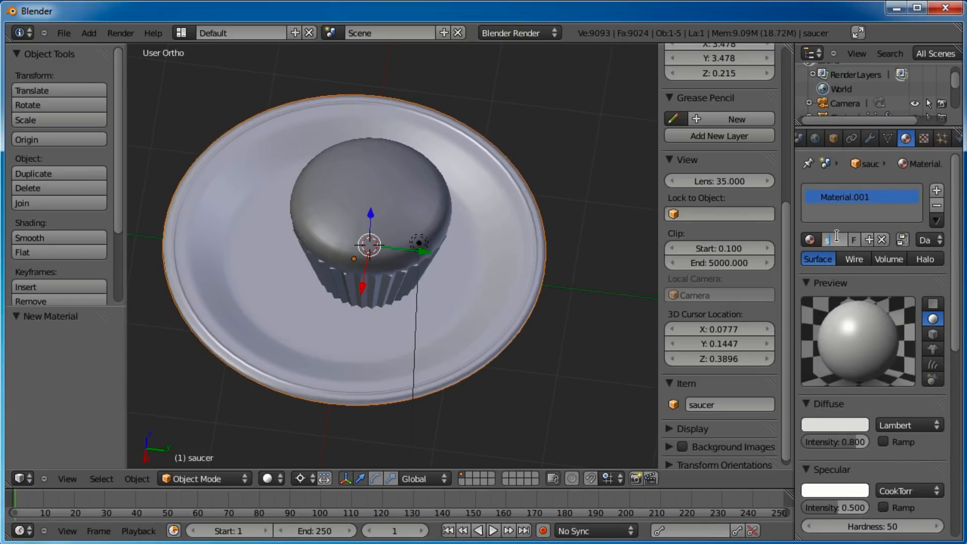
type("acuer")
key("Return")
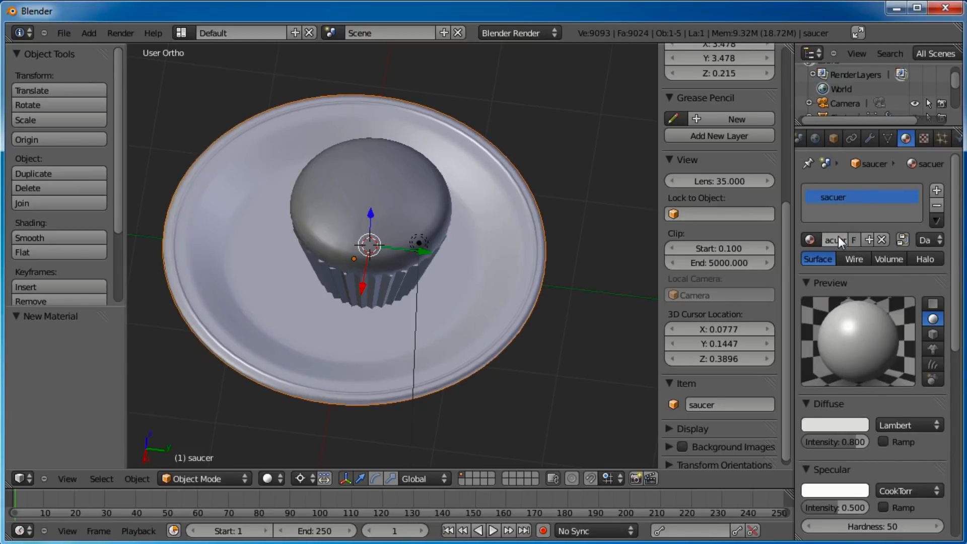
Set the saucer material's diffuse colour to blue, its specular hardness to 80 and its specular intensity to about 0.35
left_click(847, 423)
left_click_drag(844, 276, 831, 238)
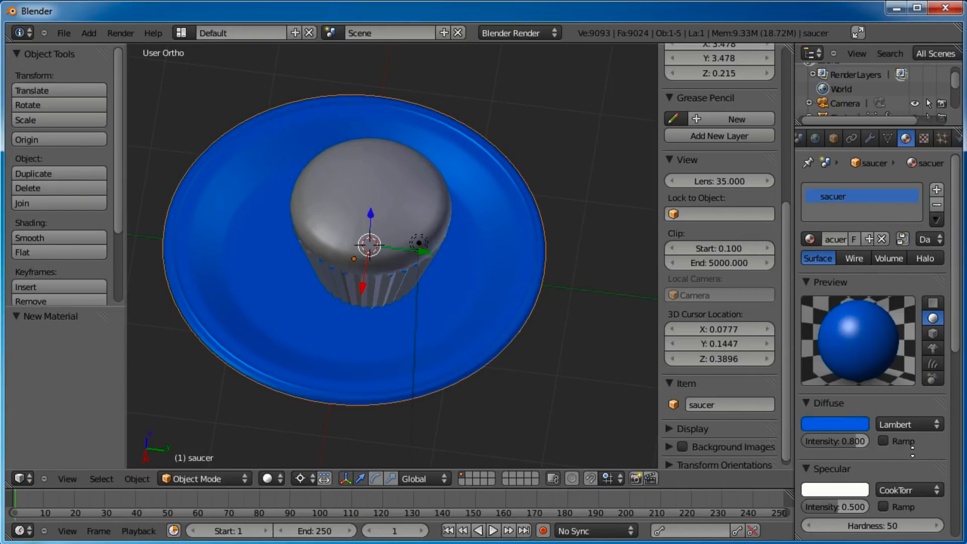
scroll(901, 442, "down", 2)
left_click_drag(838, 497, 853, 496)
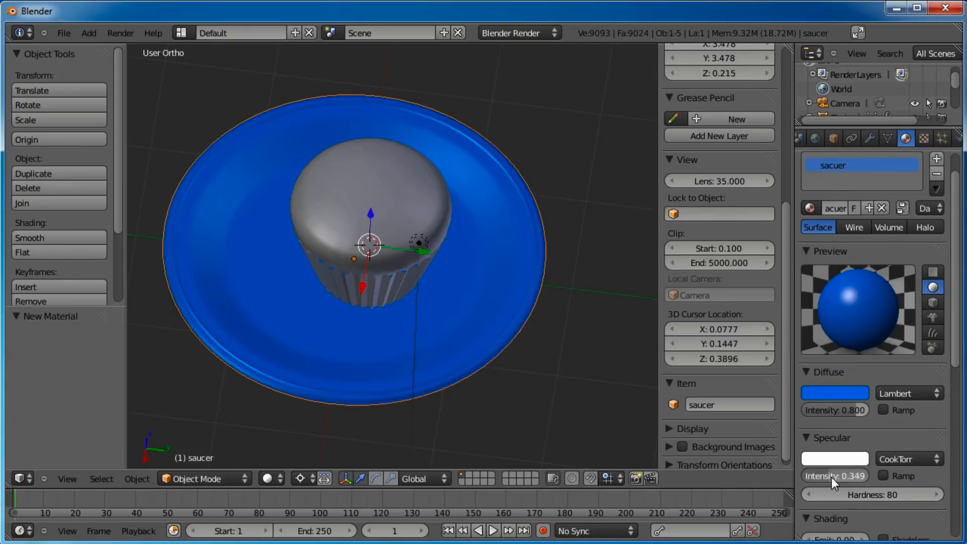
left_click(811, 437)
Select the pleated cup and give it a new material named "cupcake wrapper"
middle_click_drag(497, 246, 431, 265, "shift")
scroll(433, 327, "up", 4)
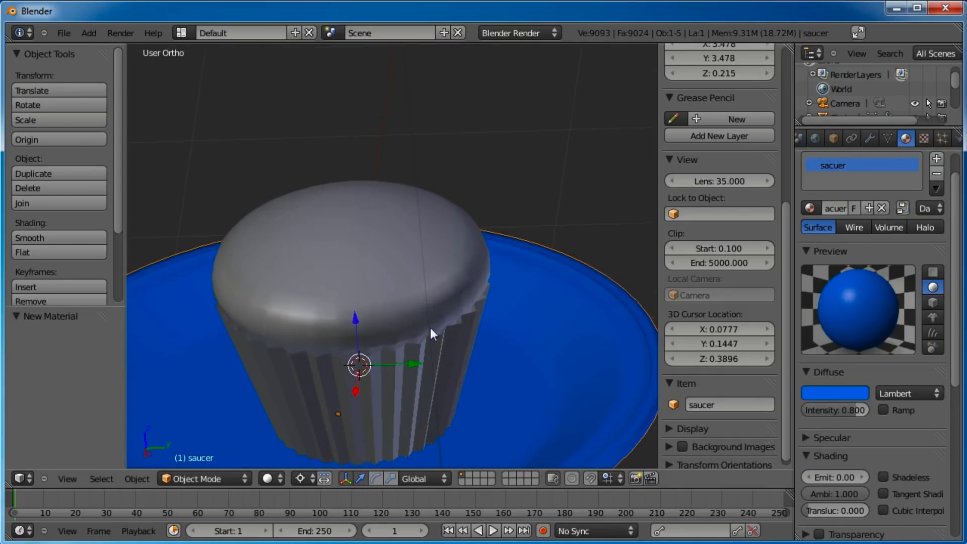
right_click(435, 319)
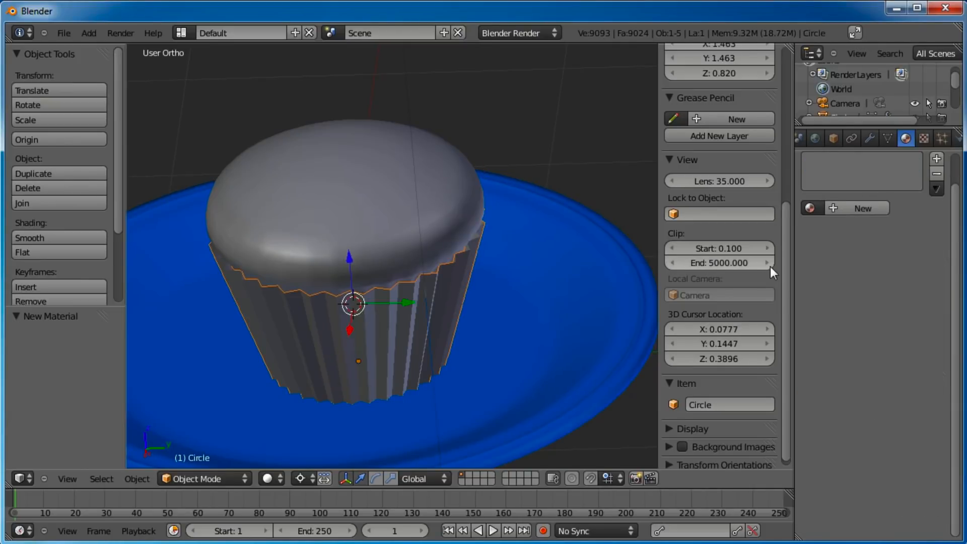
left_click(862, 208)
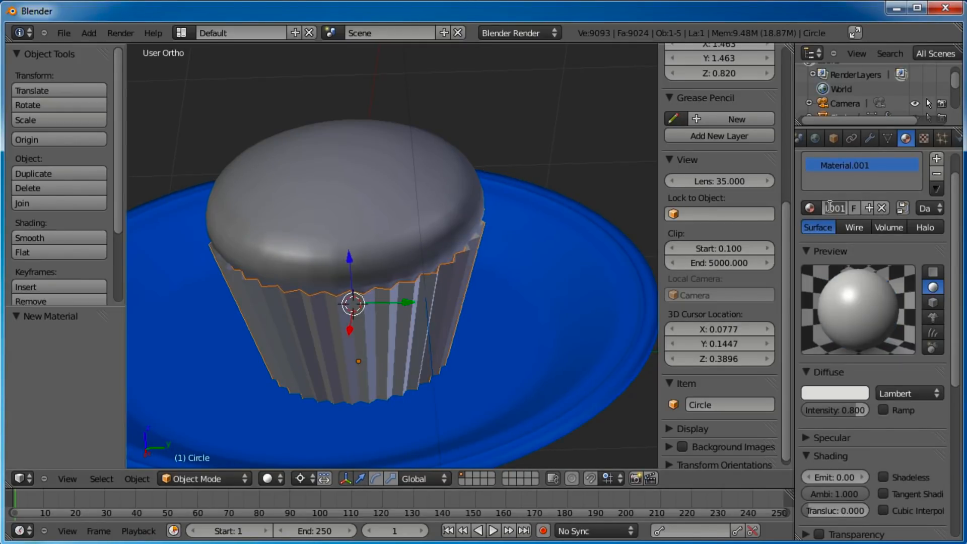
type("cupcake wrapper")
key("Return")
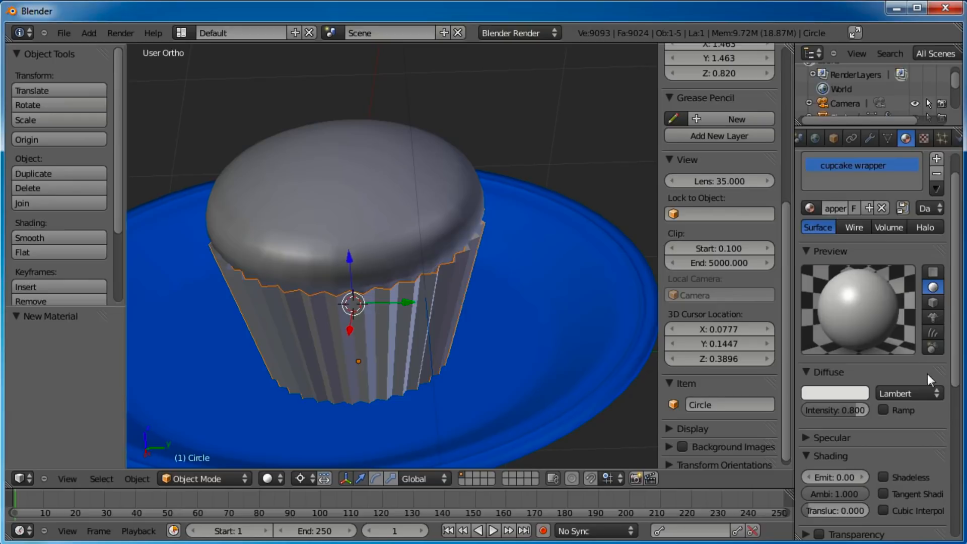
Set the wrapper material's diffuse colour to orange
left_click(856, 394)
mouse_move(801, 274)
left_mouse_down()
mouse_move(758, 293)
mouse_move(768, 298)
left_mouse_up()
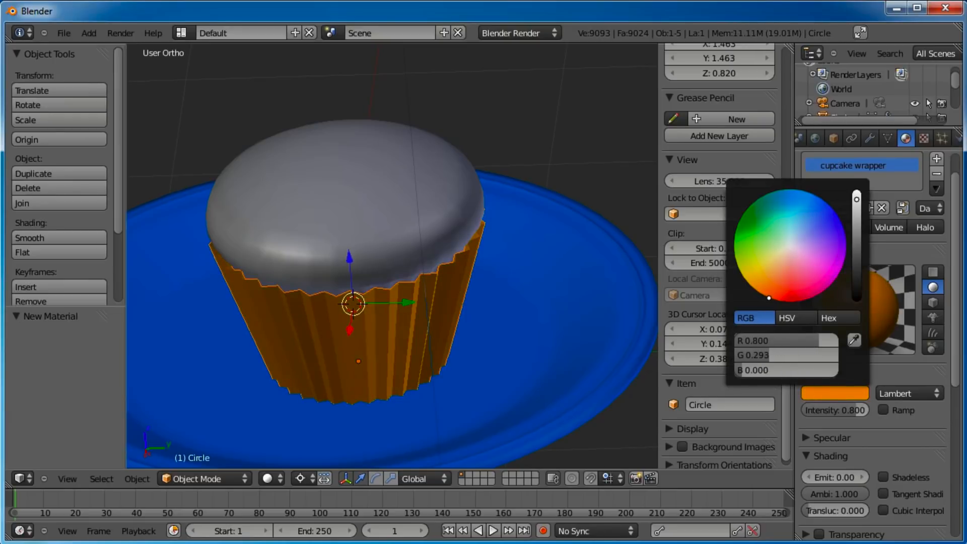
mouse_move(765, 296)
left_mouse_down()
mouse_move(757, 279)
mouse_move(768, 297)
left_mouse_up()
Lower the wrapper material's specular intensity and hardness, and collapse the specular and shading settings
scroll(927, 423, "down", 1)
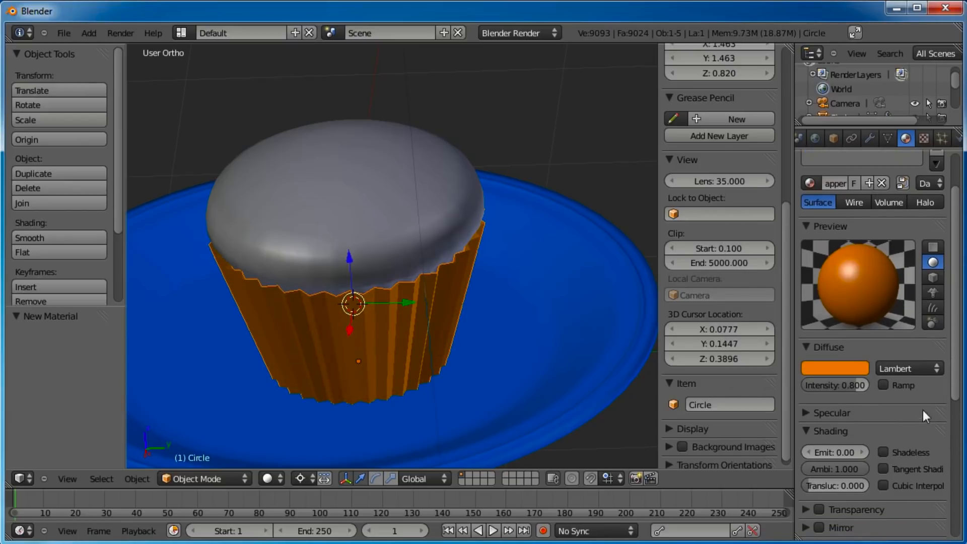
left_click(805, 414)
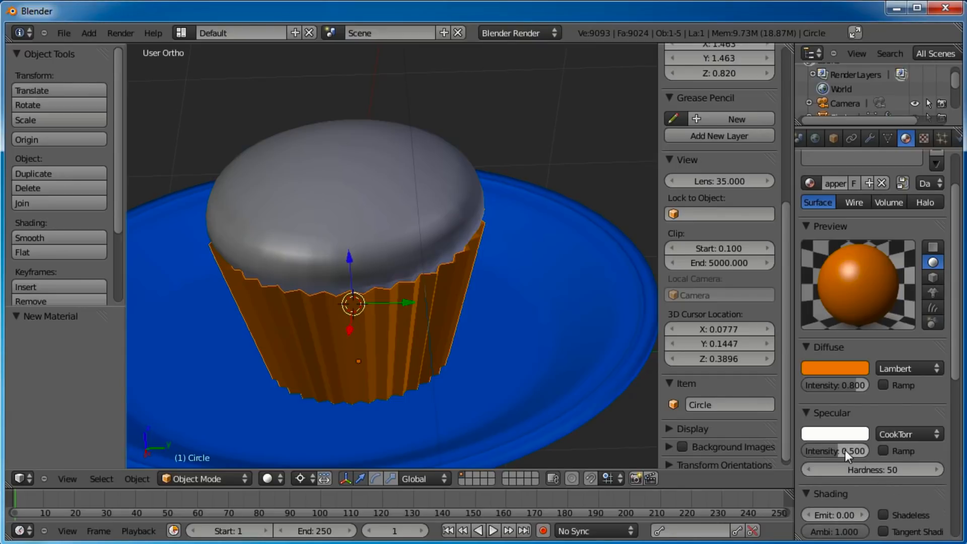
left_click_drag(841, 451, 817, 452)
left_click_drag(878, 469, 855, 469)
left_click(808, 412)
left_click(815, 424)
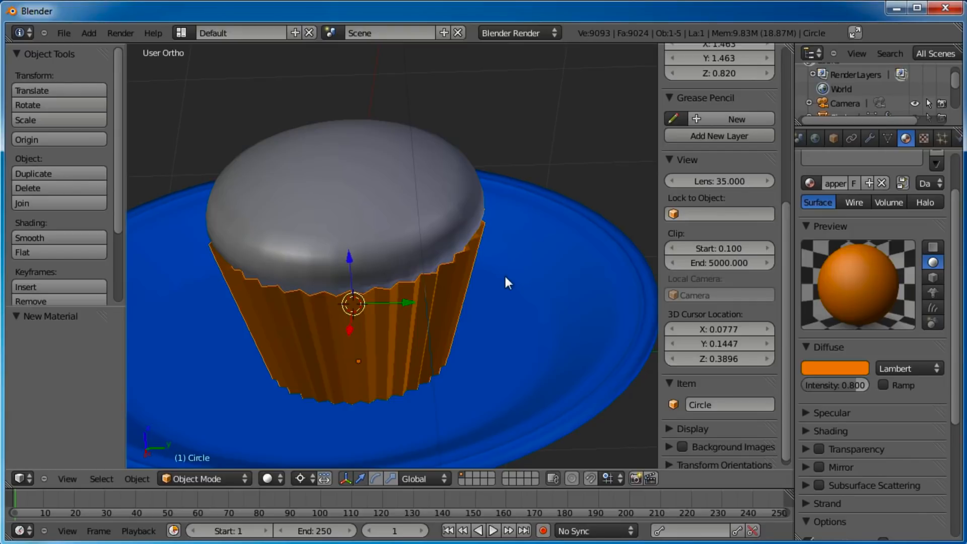
Enable subsurface scattering for the wrapper material, preview it on the monkey head, and apply the Potato preset
scroll(856, 398, "down", 3)
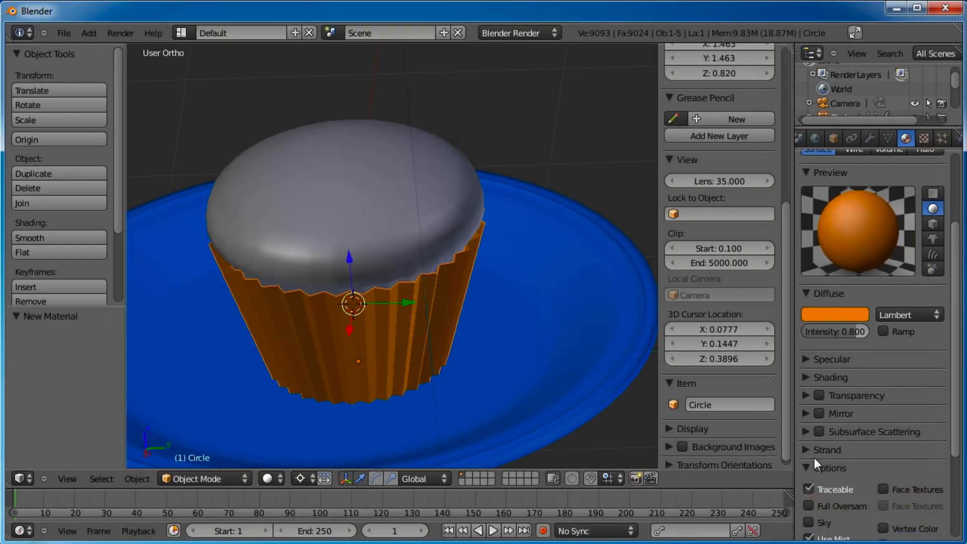
left_click(805, 431)
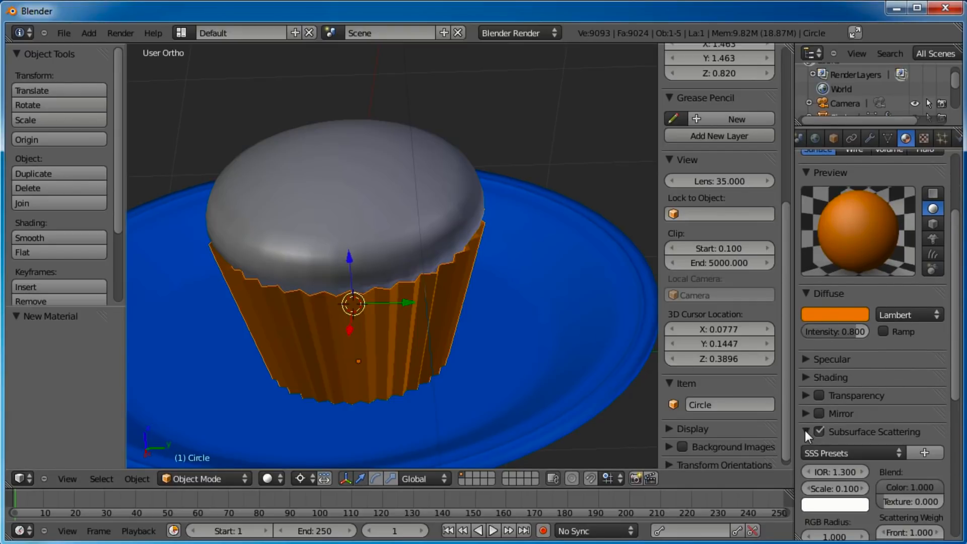
scroll(886, 454, "down", 1)
left_click(934, 219)
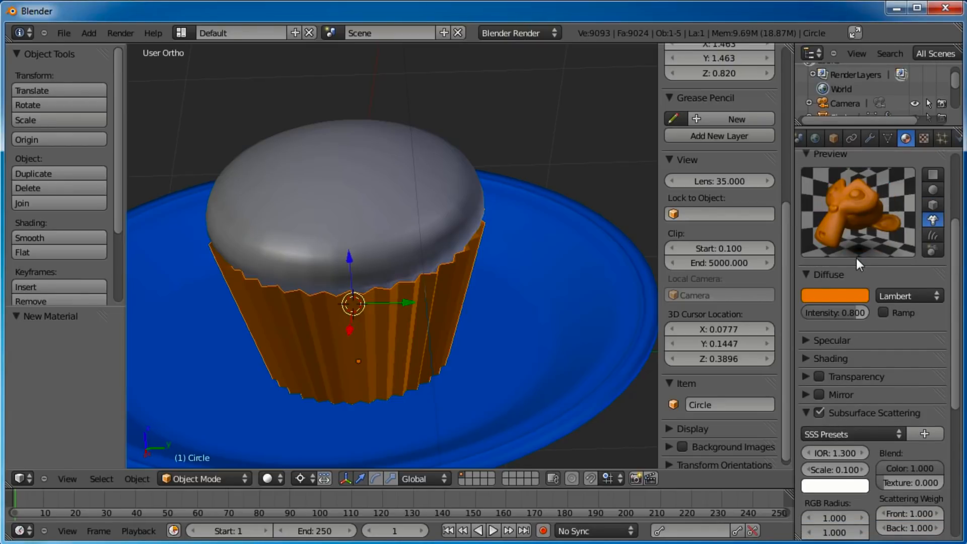
scroll(878, 370, "down", 1)
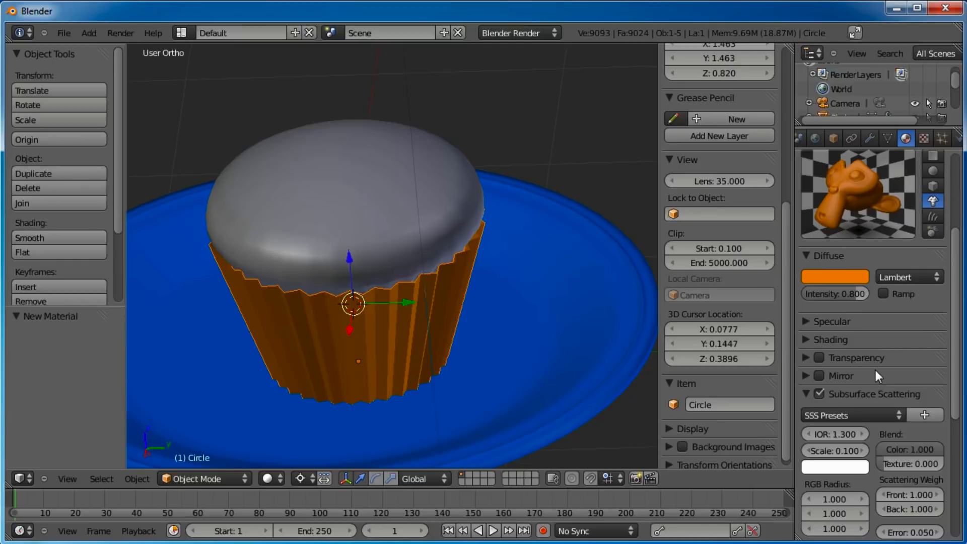
left_click(840, 413)
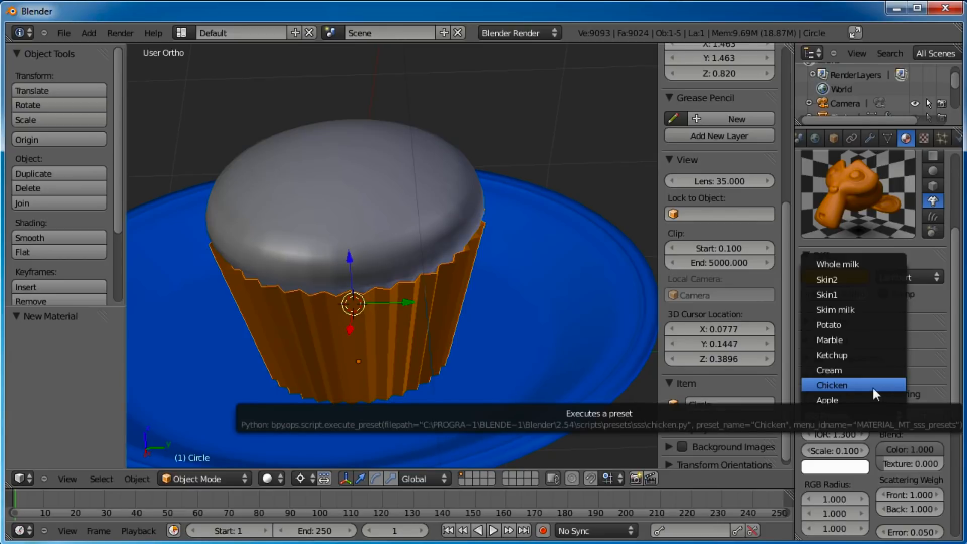
left_click(824, 325)
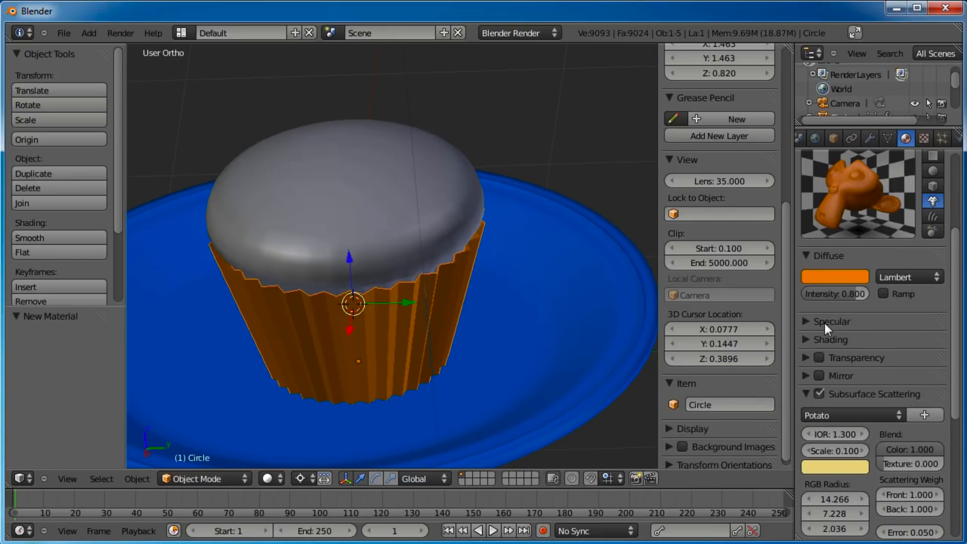
Set the wrapper material's subsurface scattering scale to 0.010
left_click(807, 449)
left_click(806, 448)
left_click(805, 448)
left_click(806, 449)
left_click(806, 448)
left_click(805, 448)
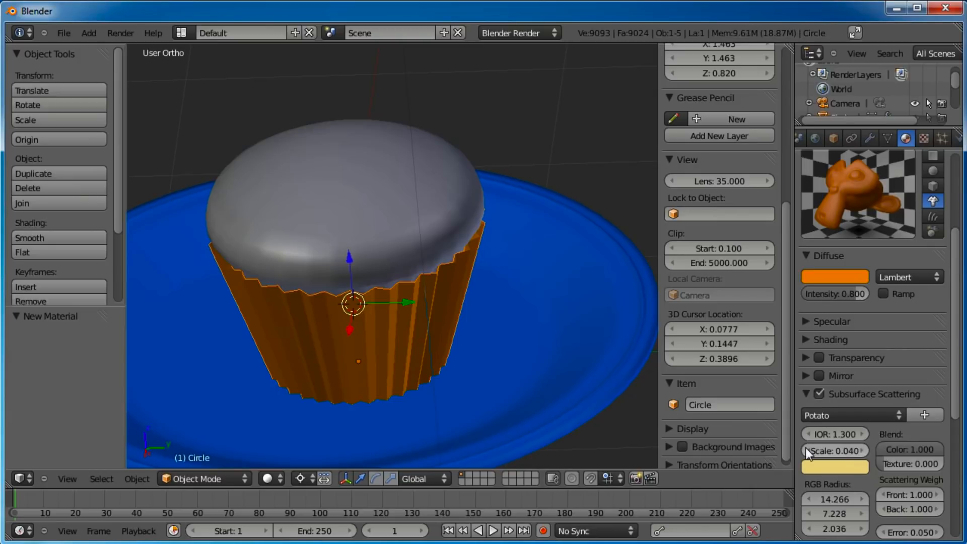
left_click(806, 448)
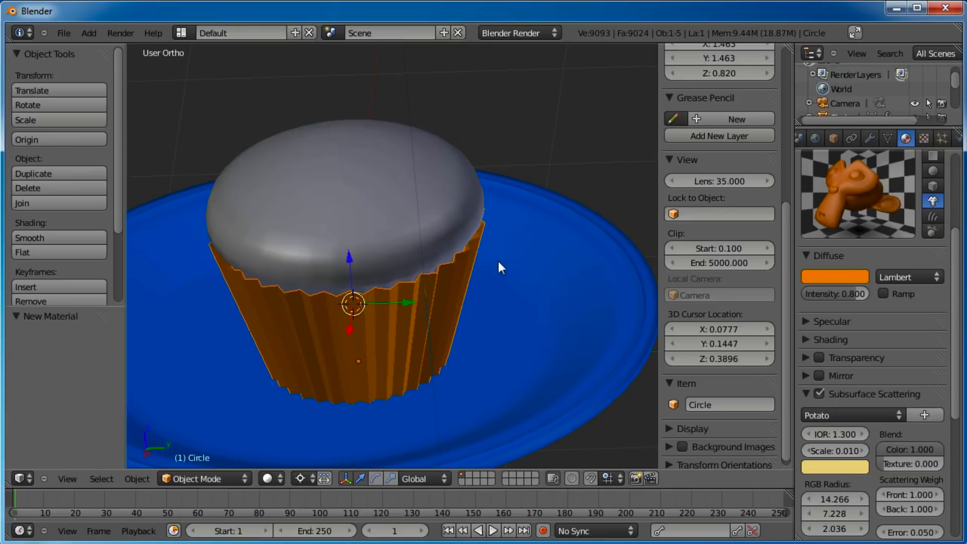
scroll(454, 250, "down", 5)
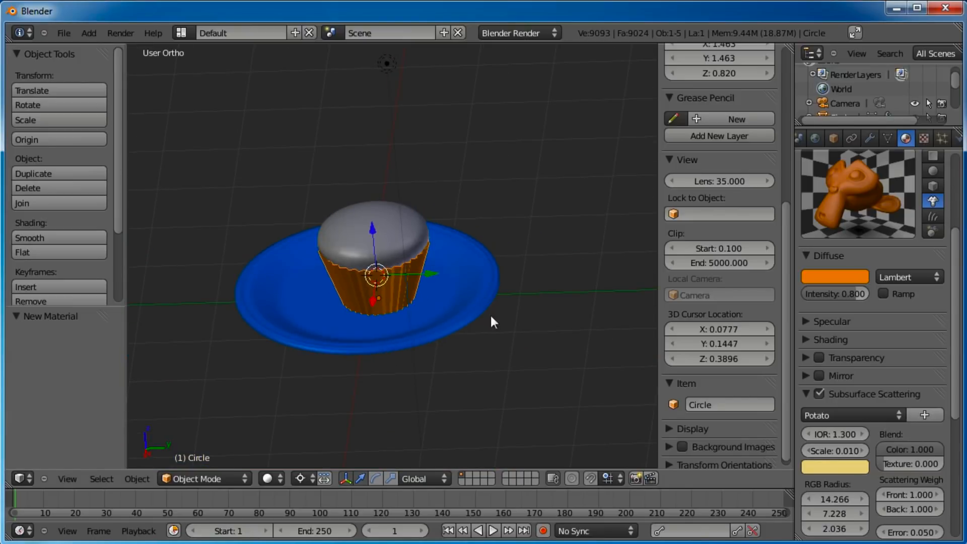
Move the lamp about 1.8 units along negative Y, beside the cupcake, in the top view
key("KP_7")
scroll(412, 217, "down", 2)
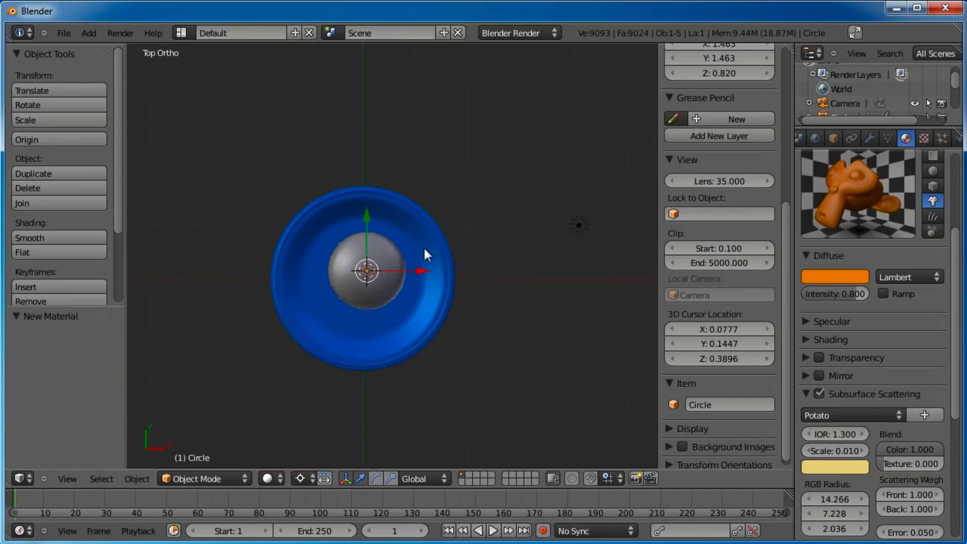
middle_click_drag(477, 227, 376, 189, "shift")
right_click(461, 201)
key("g")
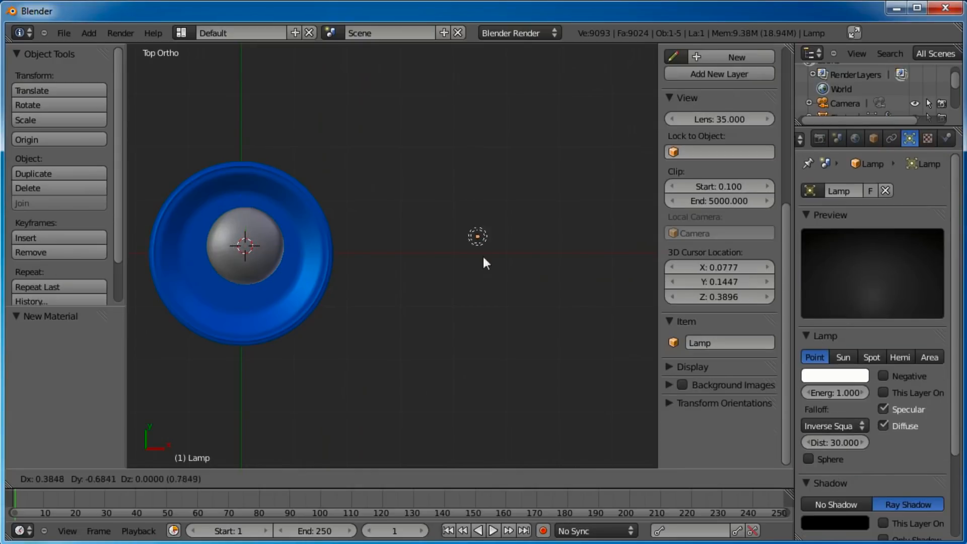
left_click(450, 297)
middle_click_drag(373, 335, 353, 277, "shift")
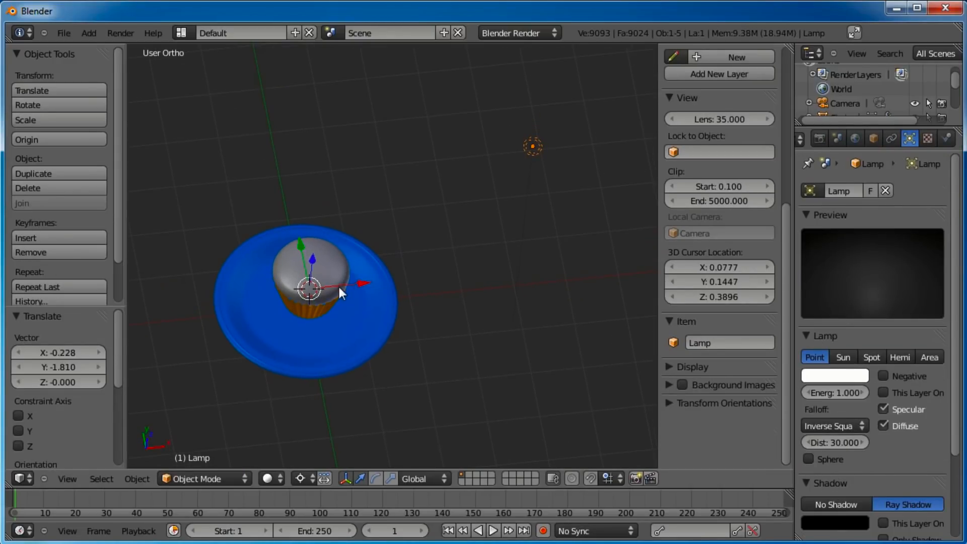
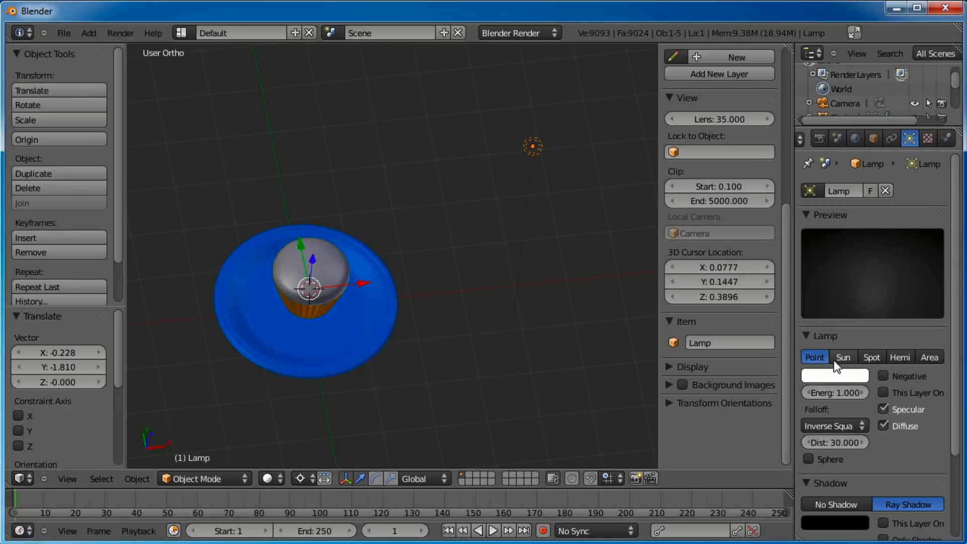
Change the lamp type to Spot and set the pivot point to Median Point
scroll(867, 381, "down", 5)
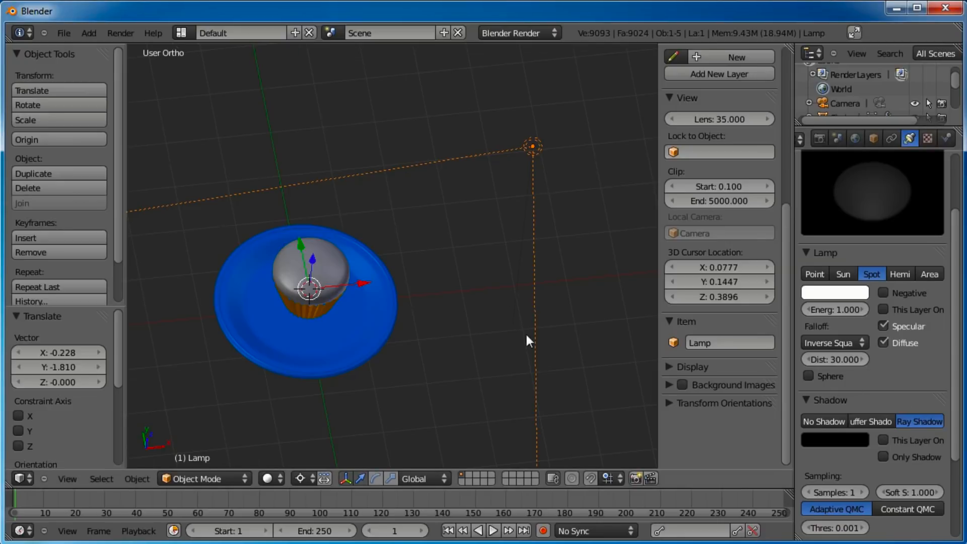
key("KP_7")
key("g")
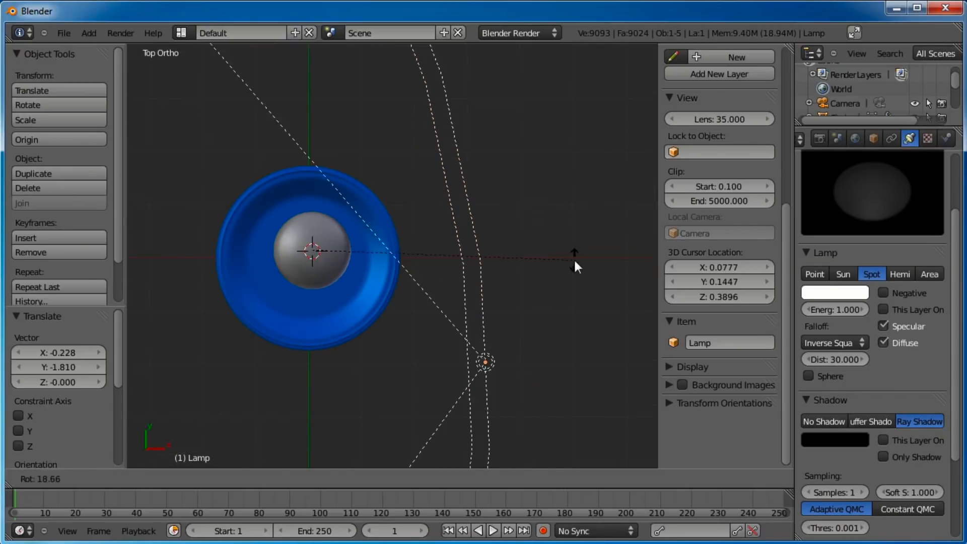
key("Escape")
left_click(300, 477)
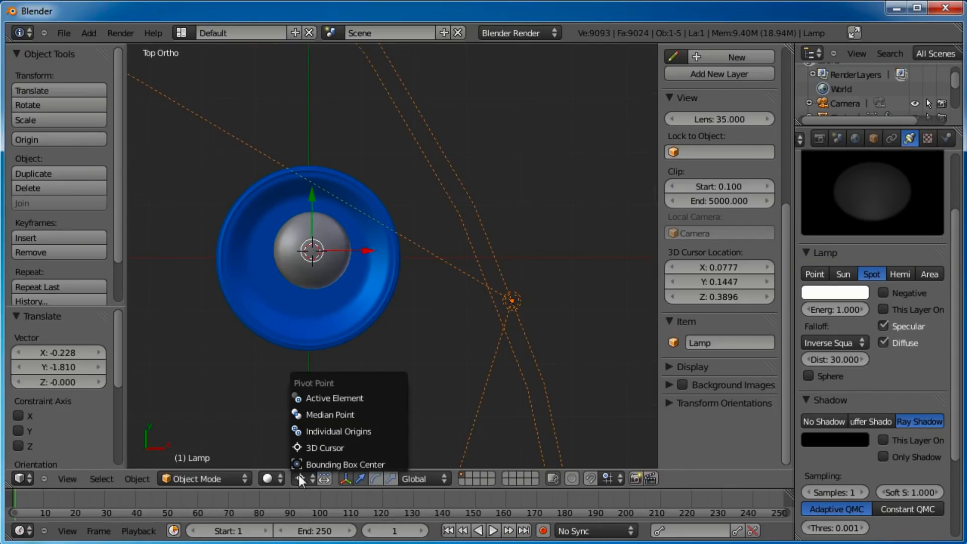
left_click(327, 413)
Rotate the spot lamp about 40° in the top view so its cone points towards the cupcake
key("r")
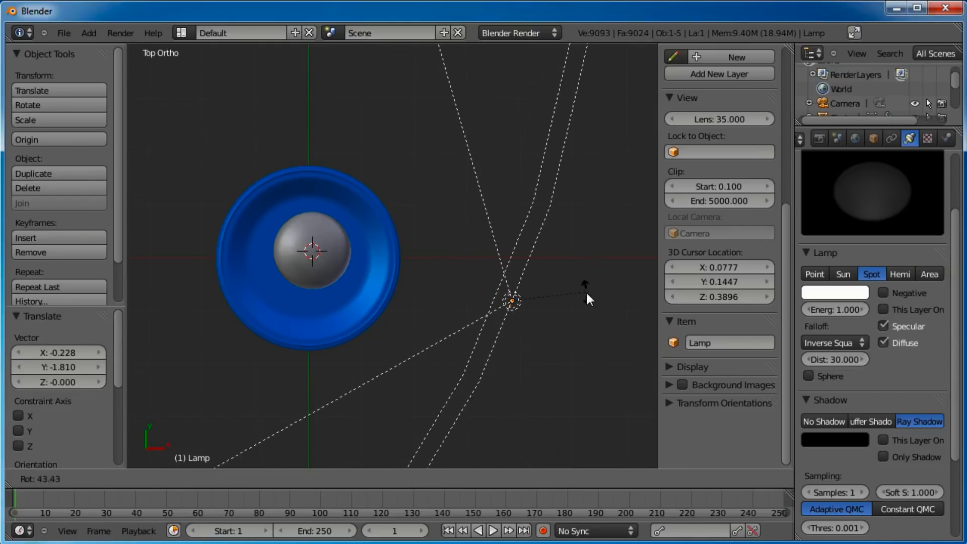
left_click(584, 283)
scroll(557, 285, "down", 3)
scroll(557, 289, "down", 2)
middle_click_drag(557, 288, 379, 322)
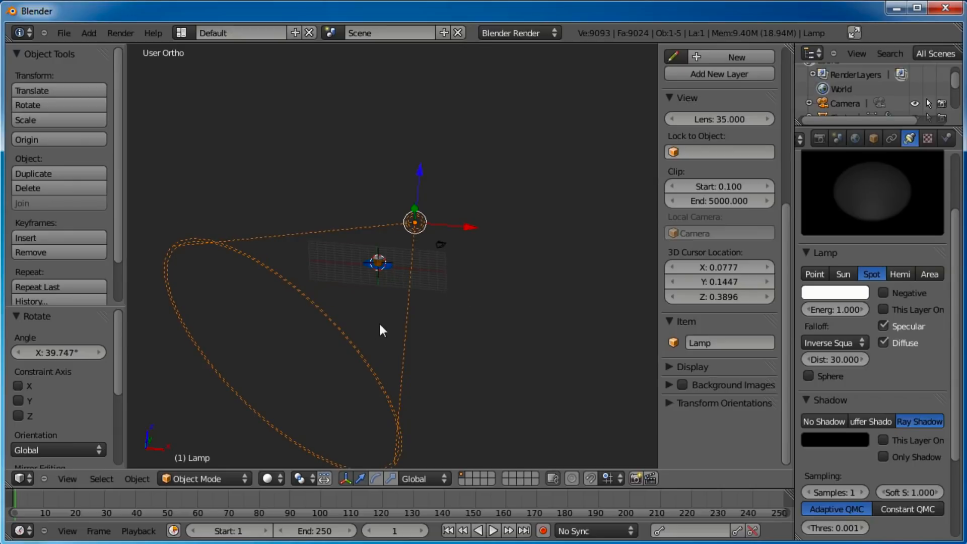
left_click(859, 140)
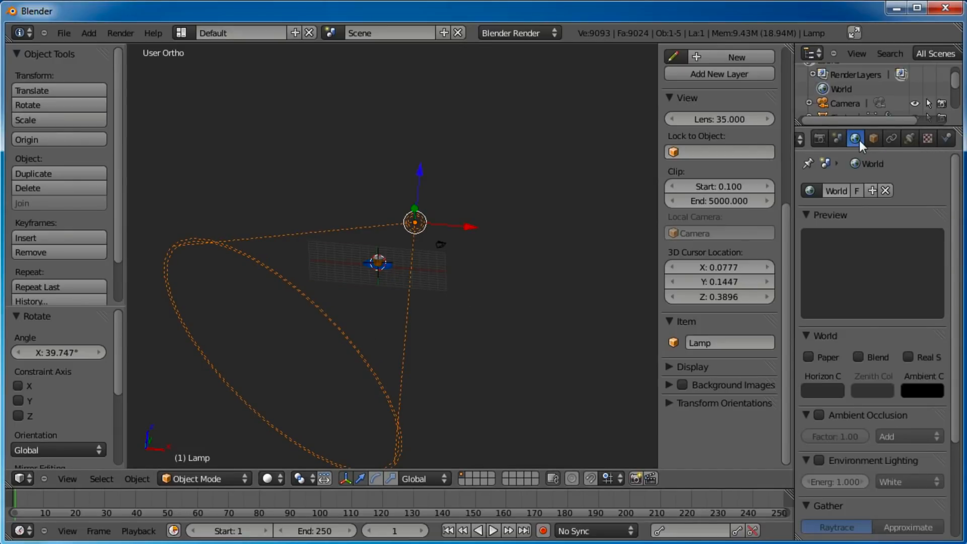
Duplicate the spot lamp about 12 units along Y, past the cupcake, and rotate the copy in the top view
key("KP_7")
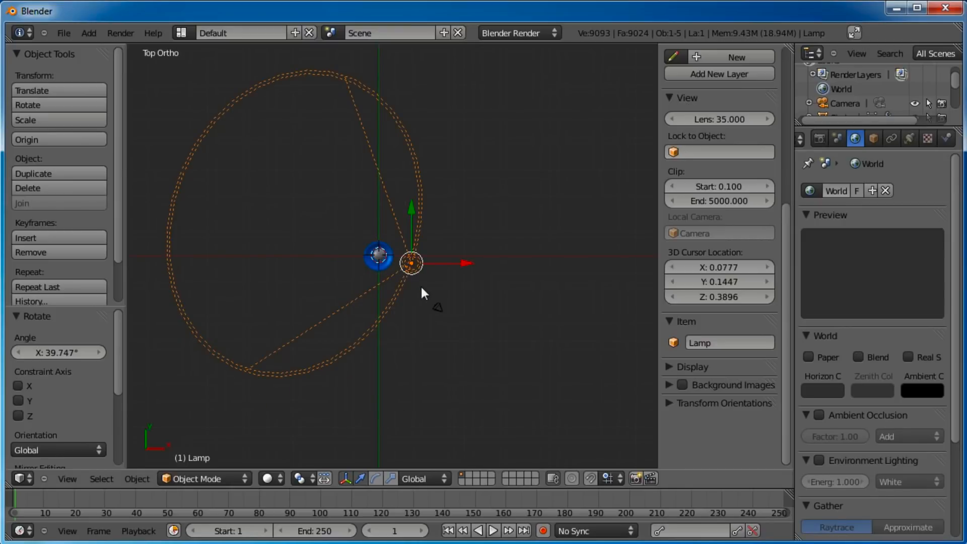
key("shift+d")
left_click(398, 204)
key("r")
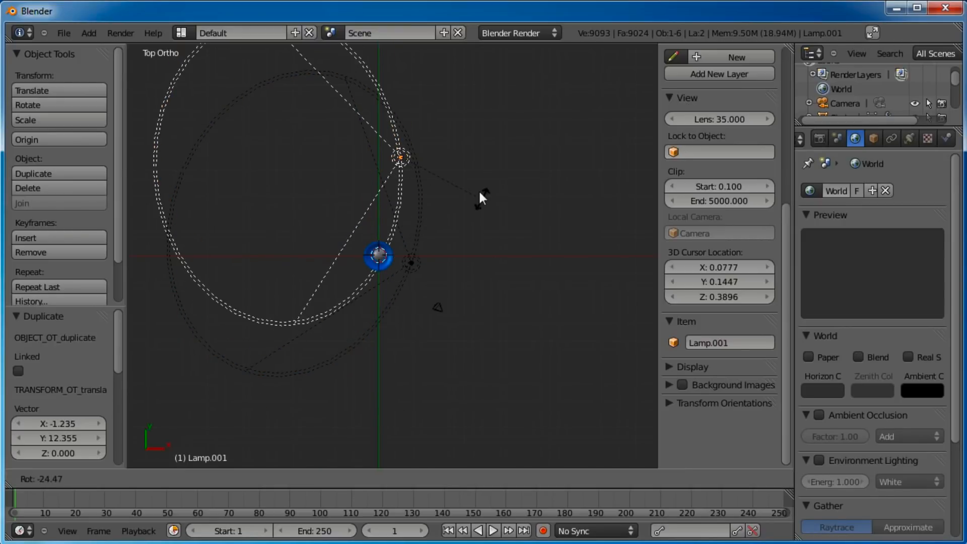
left_click(423, 125)
Adjust the duplicated spot lamp's position in the top view, then raise it about 1.5 units
key("g")
left_click(416, 127)
middle_click_drag(416, 127, 445, 323)
key("g")
left_click(443, 308)
Set the duplicated spot lamp's energy to 0.33
left_click(909, 138)
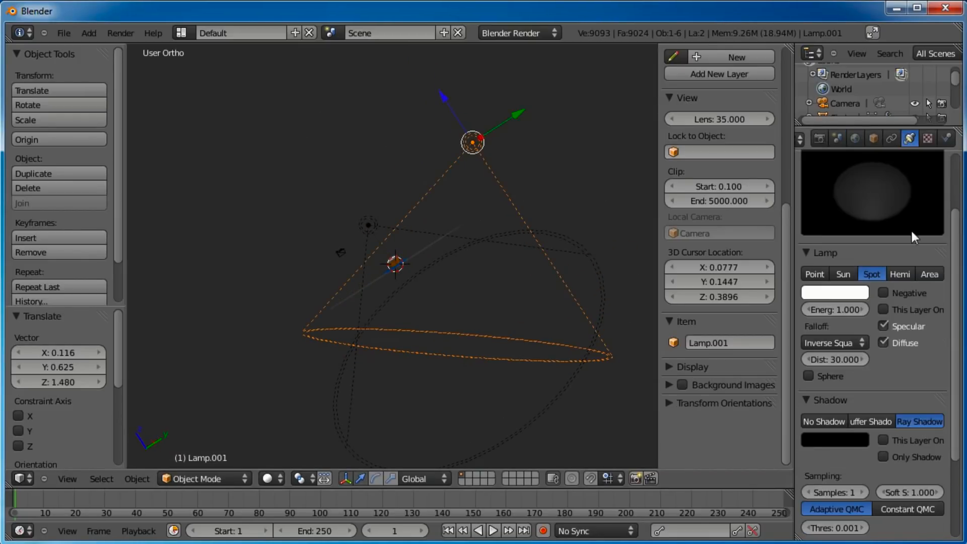
left_click(829, 310)
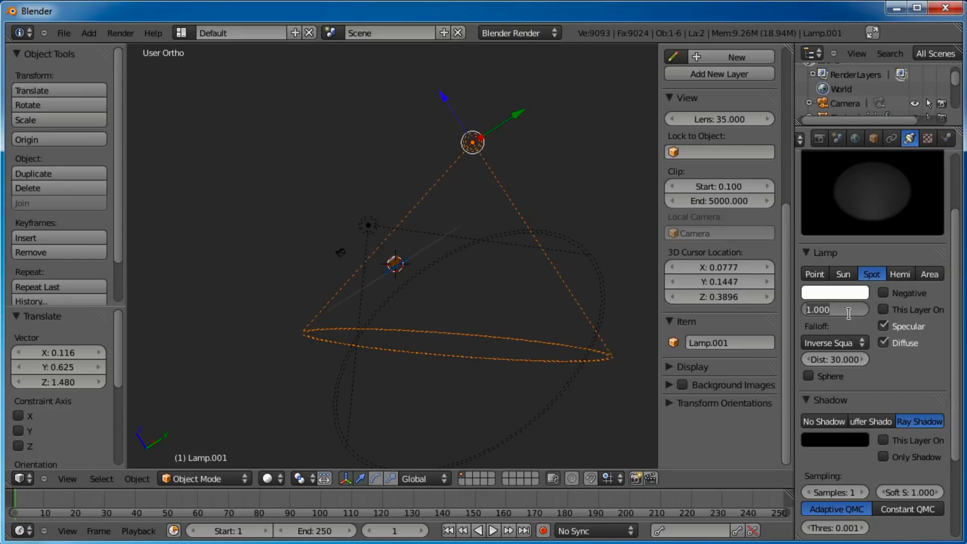
key("BackSpace")
type("0.33")
key("Return")
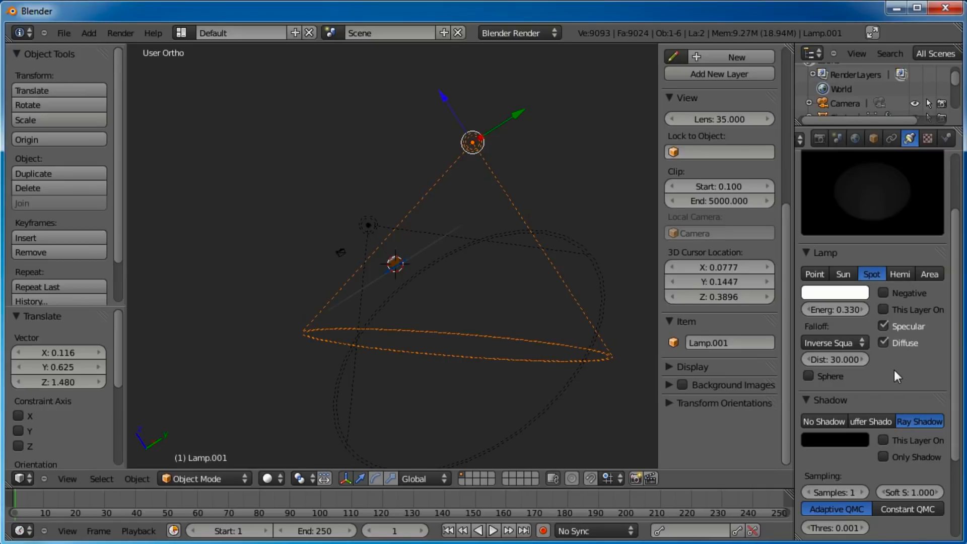
Set the light falloff to Inverse Linear for both the duplicated and the original spot lamp
left_click(856, 342)
left_click(832, 310)
right_click(369, 225)
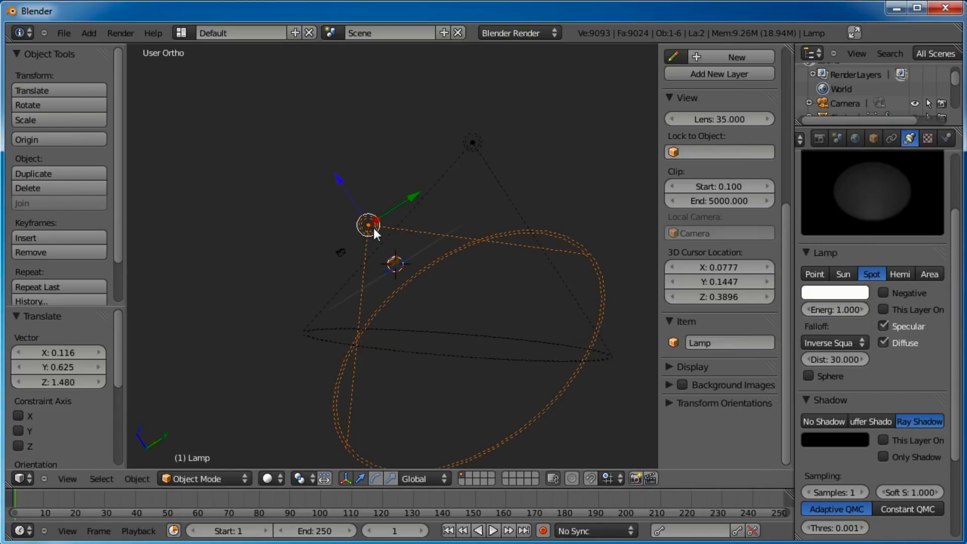
left_click(828, 344)
left_click(820, 310)
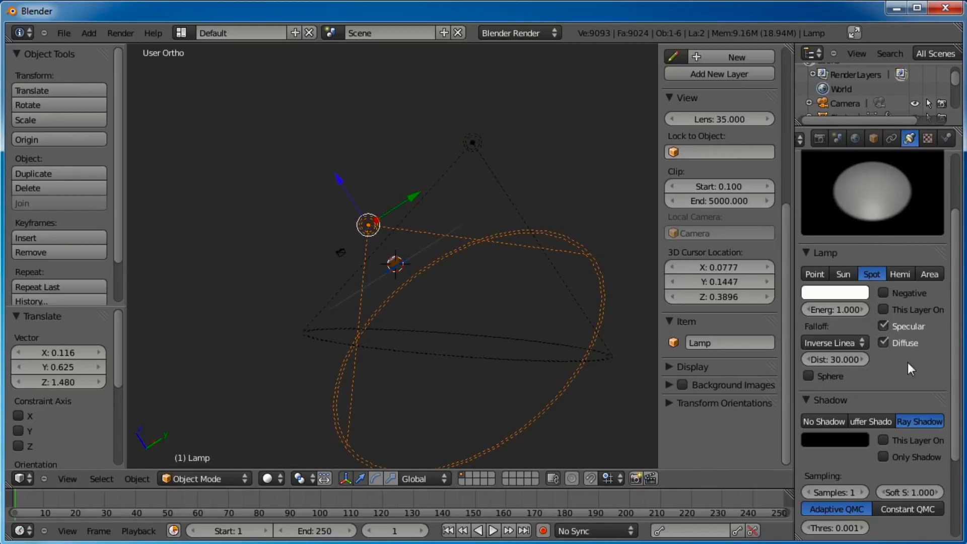
Look through the camera and move it closer to the cupcake along its local Z axis
key("a")
key("KP_0")
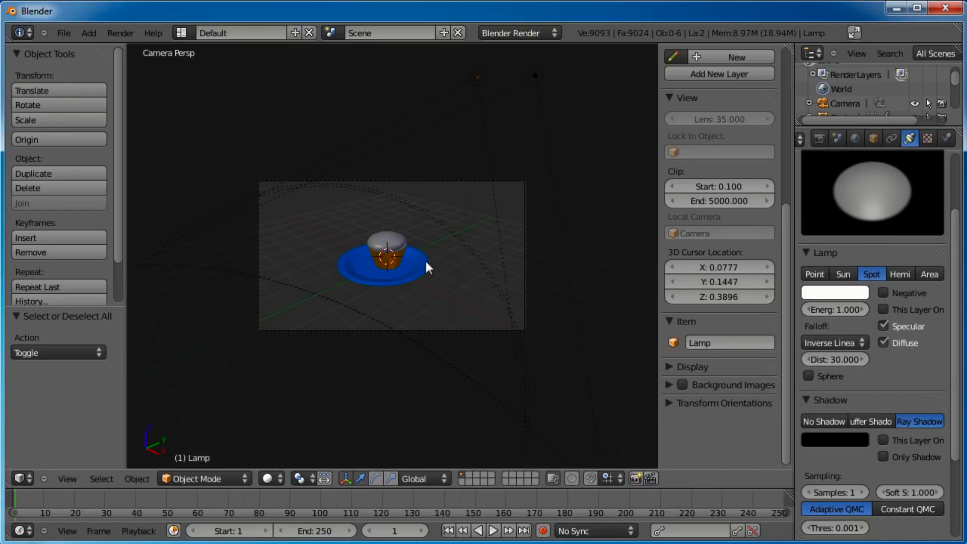
right_click(526, 278)
key("g")
key("z")
key("z")
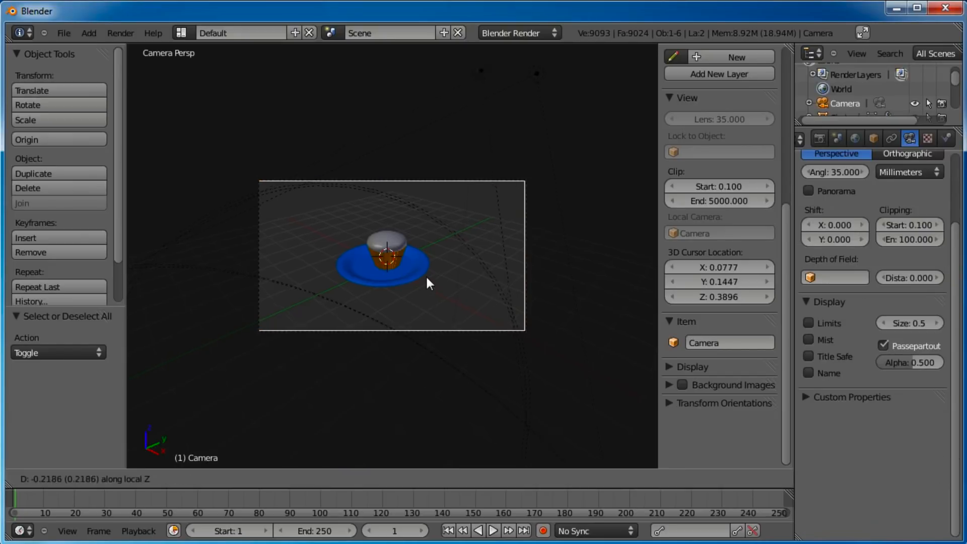
left_click(427, 238)
Shift the camera slightly to adjust how the cupcake and saucer are framed
key("g")
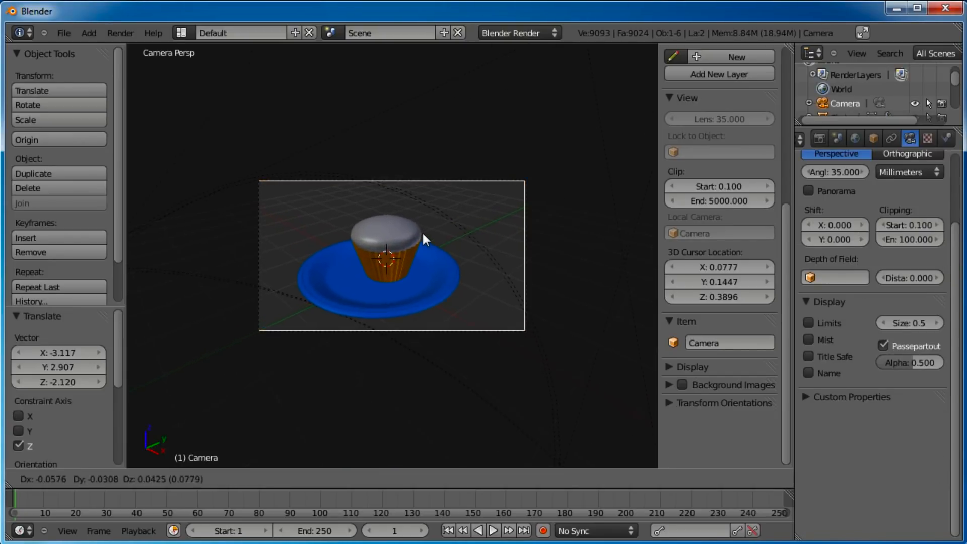
left_click(413, 228)
key("g")
left_click(436, 254)
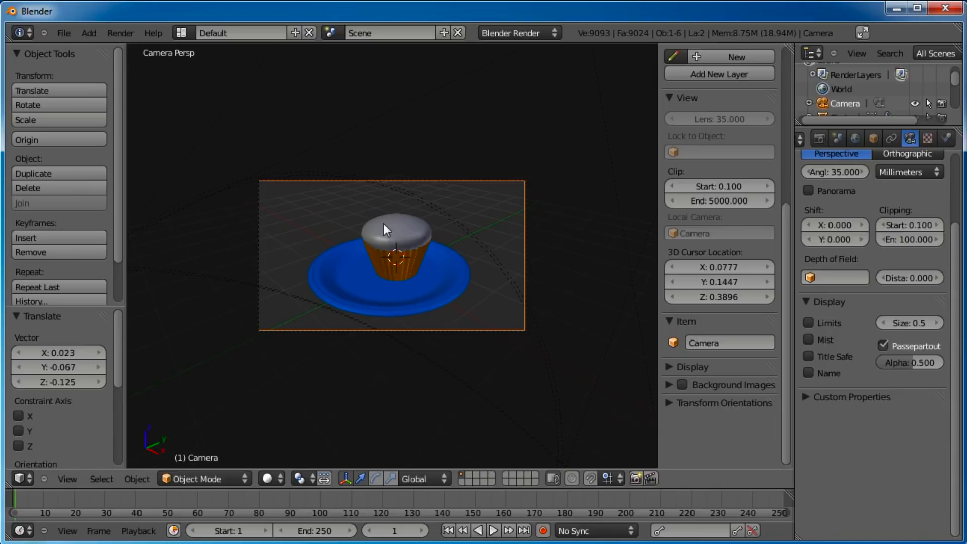
Start saving the scene under a new name and create a folder named cake in G:\blender files
left_click(64, 33)
left_click(89, 143)
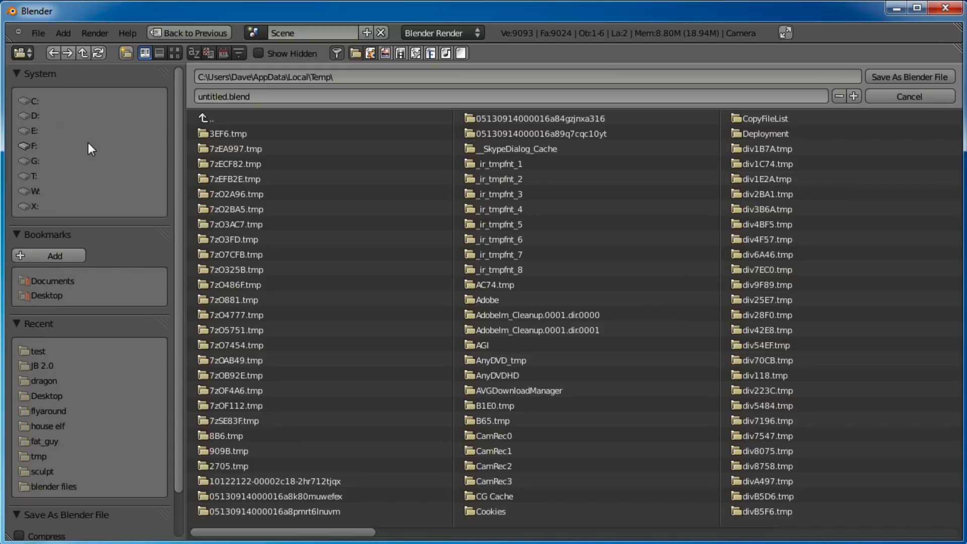
left_click(47, 161)
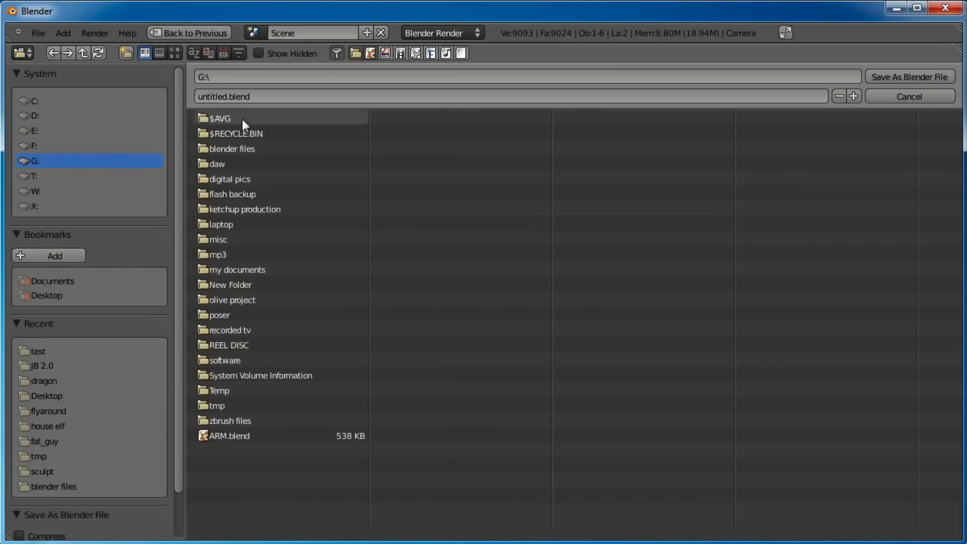
left_click(232, 148)
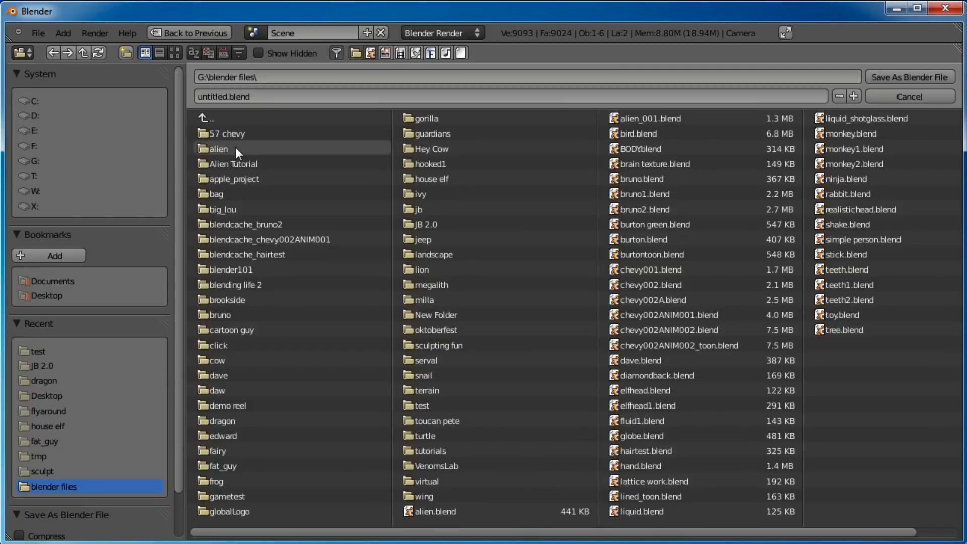
left_click(127, 53)
left_click(128, 53)
type("cake")
key("Return")
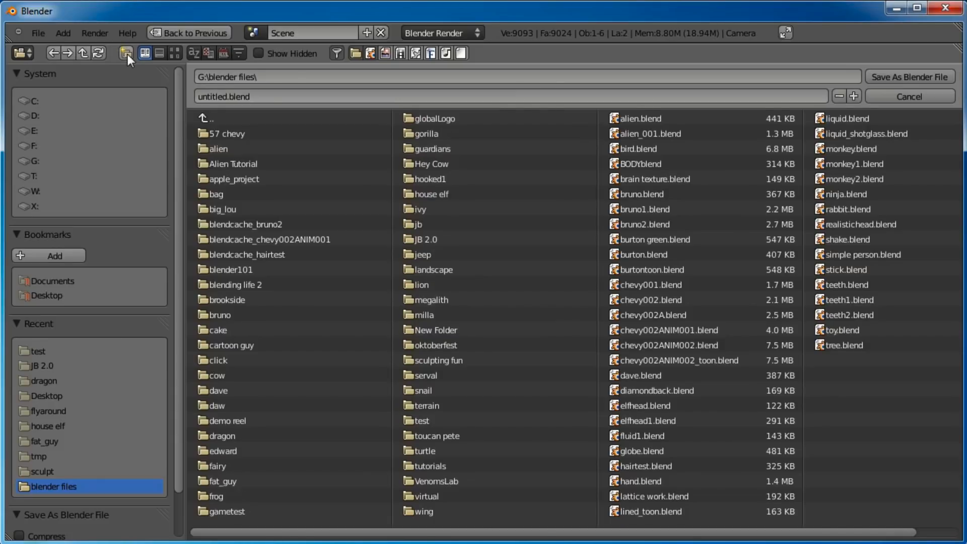
Save the scene as cupcake in the cake folder and render a test image
left_click(238, 330)
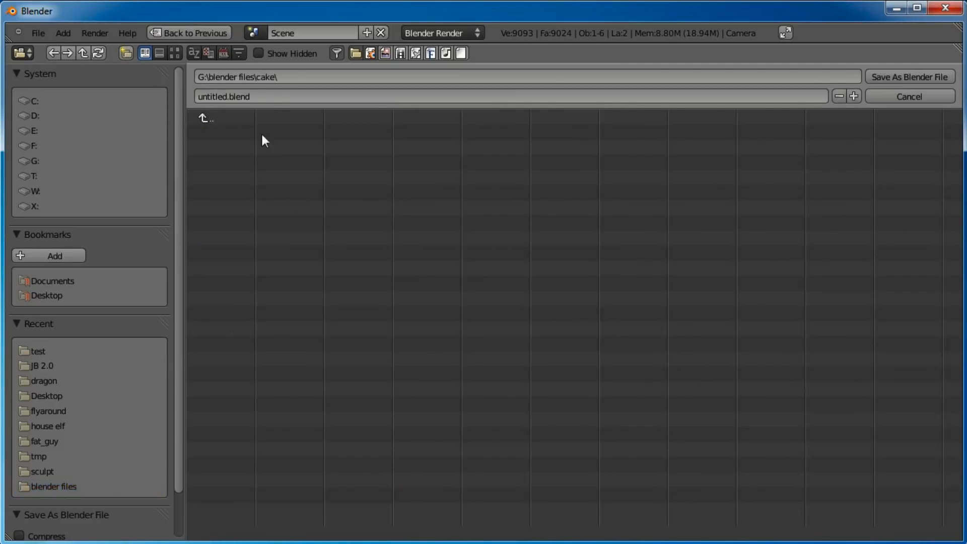
left_click(267, 95)
type("cupcake")
left_click(928, 74)
key("F12")
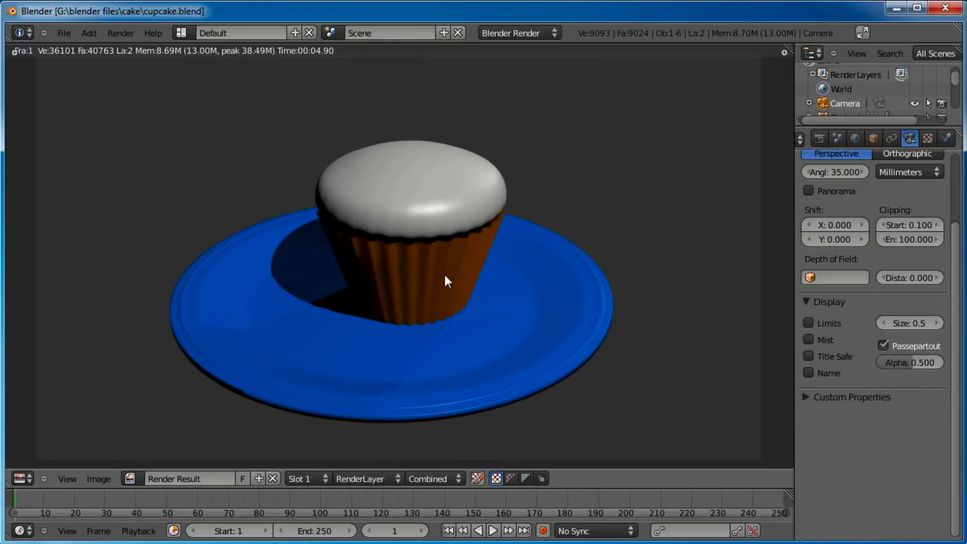
key("Escape")
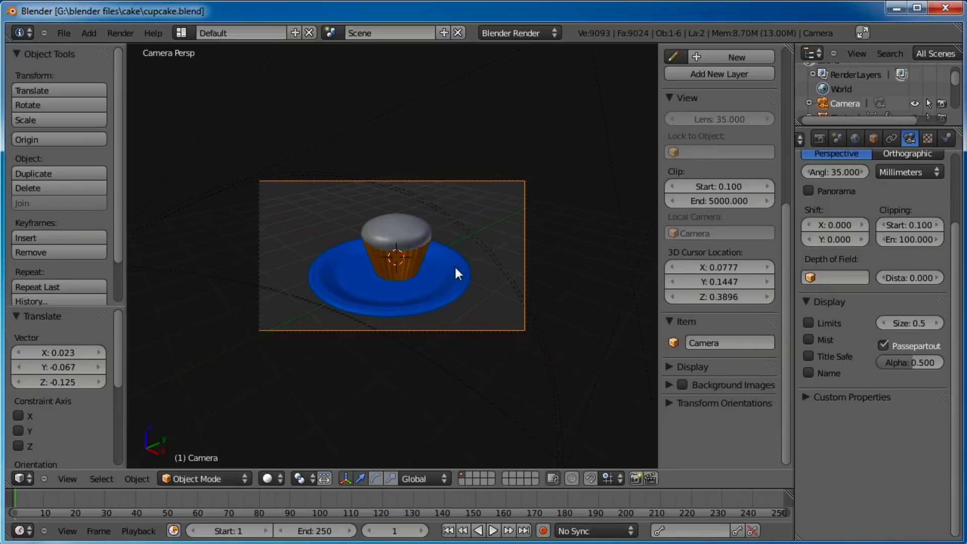
Set the cupcake wrapper material's subsurface scattering scale to 0.005
right_click(408, 265)
scroll(415, 261, "up", 3)
scroll(913, 137, "down", 2)
left_click(916, 137)
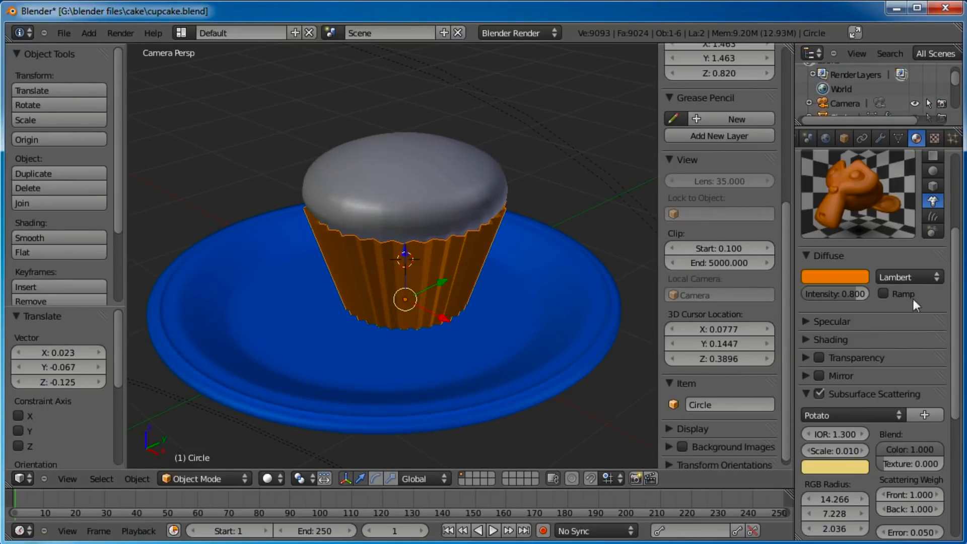
middle_click_drag(908, 329, 896, 295)
middle_click_drag(863, 421, 866, 374)
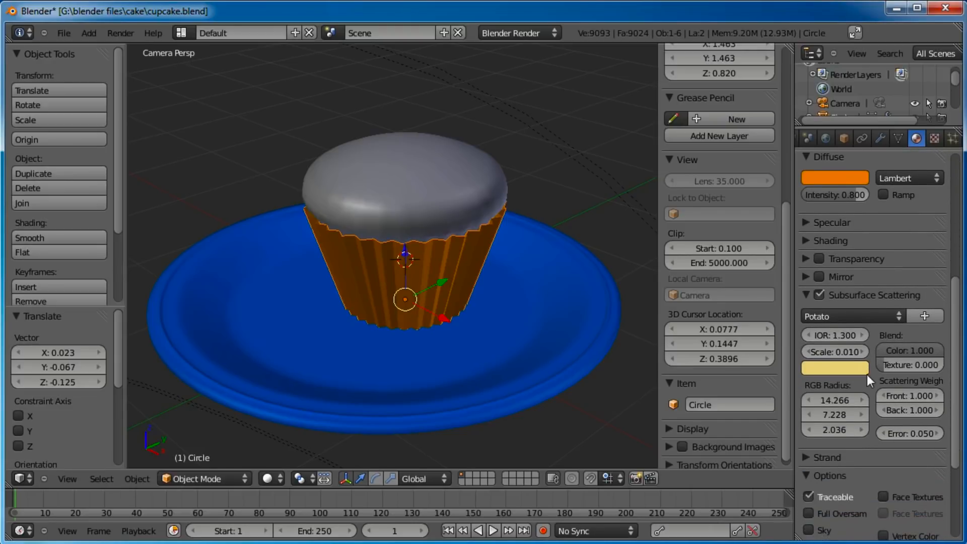
left_click(838, 351)
type("0.005")
key("Return")
left_click(838, 351)
type("0.005")
key("Return")
scroll(856, 352, "up", 8)
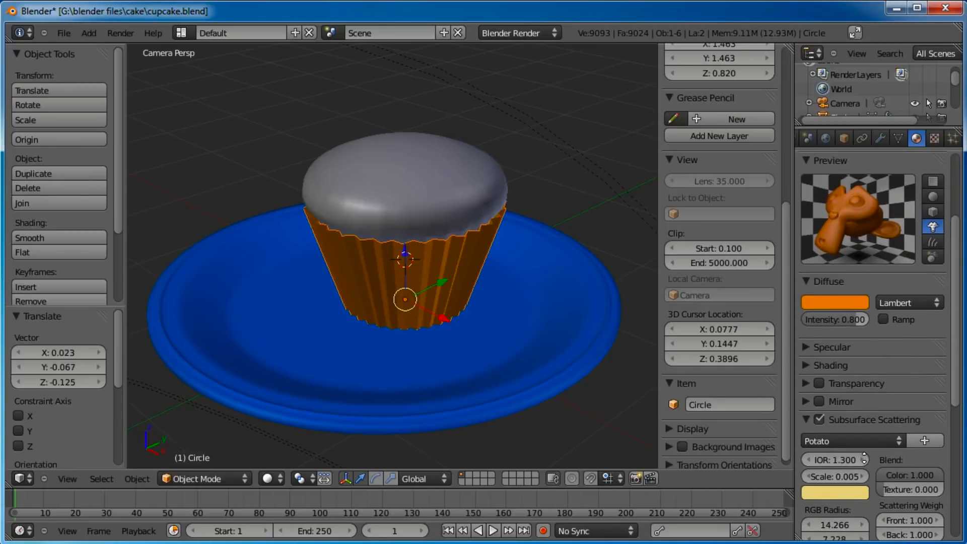
Lower the subsurface scattering RGB radius of the wrapper material to 9.226 for red and 5.628 for green
scroll(864, 356, "down", 7)
scroll(872, 421, "up", 1)
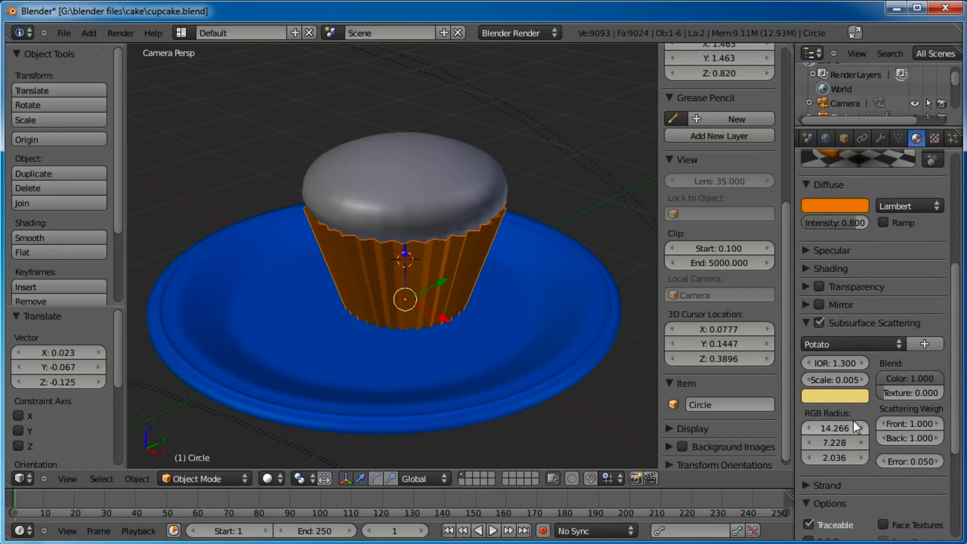
scroll(856, 352, "up", 3)
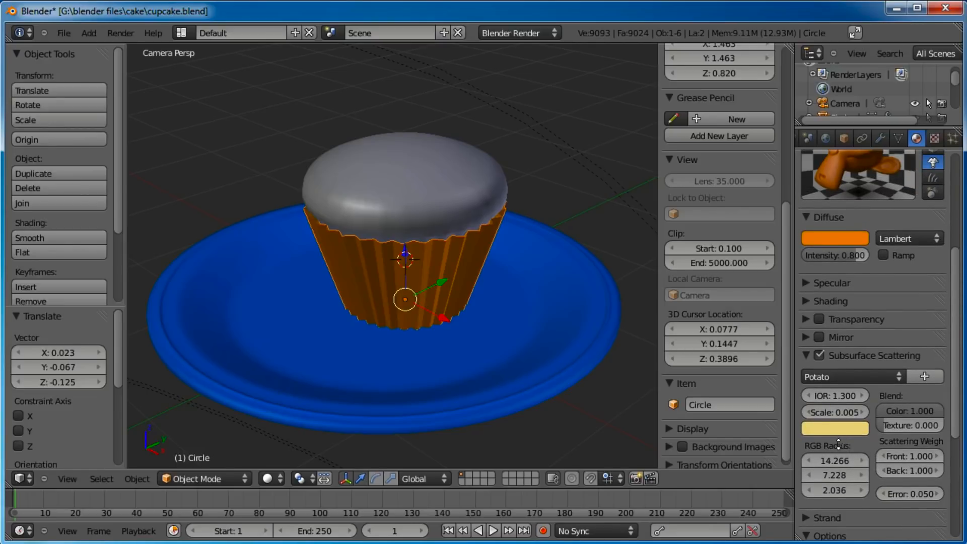
scroll(871, 361, "down", 2)
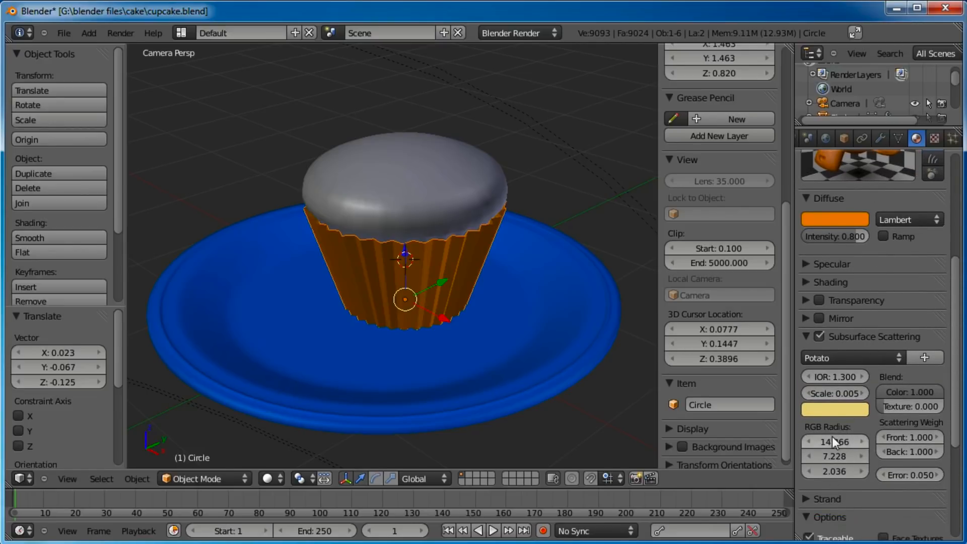
mouse_move(823, 437)
left_mouse_down()
mouse_move(790, 437)
mouse_move(844, 443)
mouse_move(839, 455)
mouse_move(820, 456)
left_mouse_up()
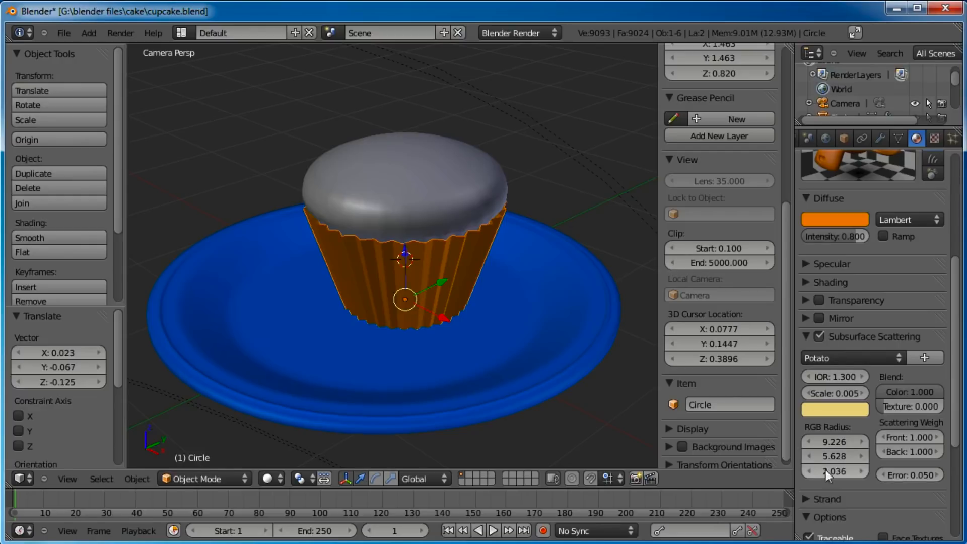
Set the wrapper material's back scattering weight to 2 and save the file
left_click(893, 452)
type("2")
key("Return")
key("ctrl+s")
Render the scene from the camera and inspect the wrapper's shading up close
left_click(488, 265)
key("F12")
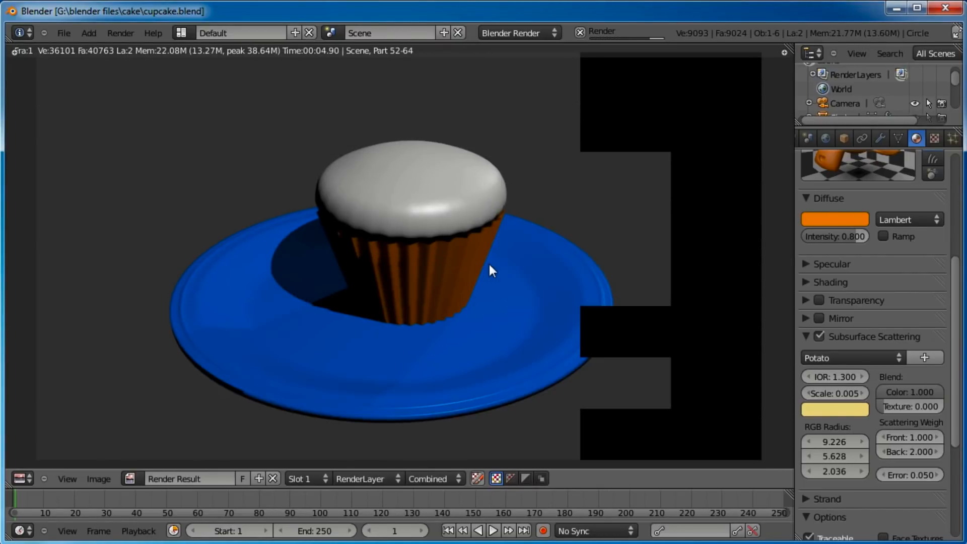
scroll(483, 288, "up", 3)
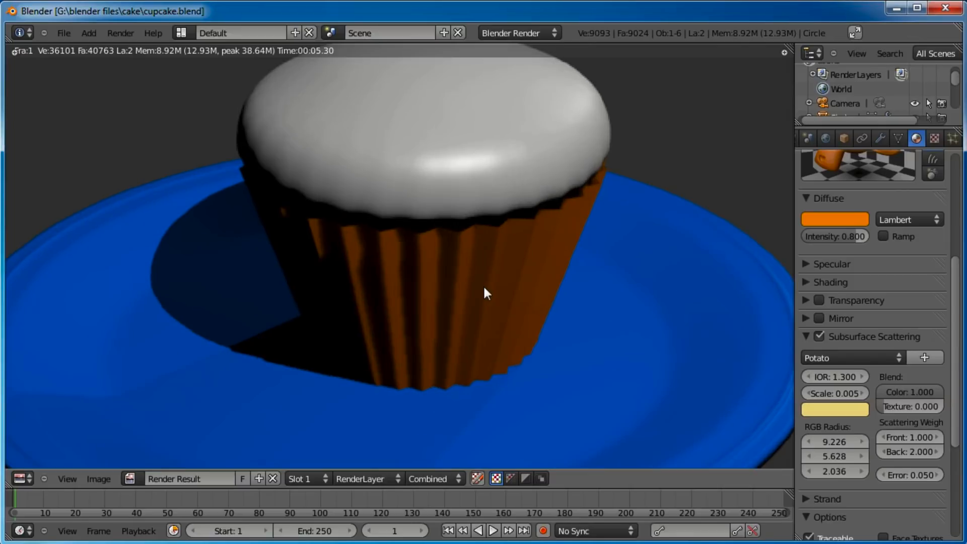
scroll(483, 288, "down", 3)
scroll(484, 288, "up", 1)
scroll(483, 292, "down", 1)
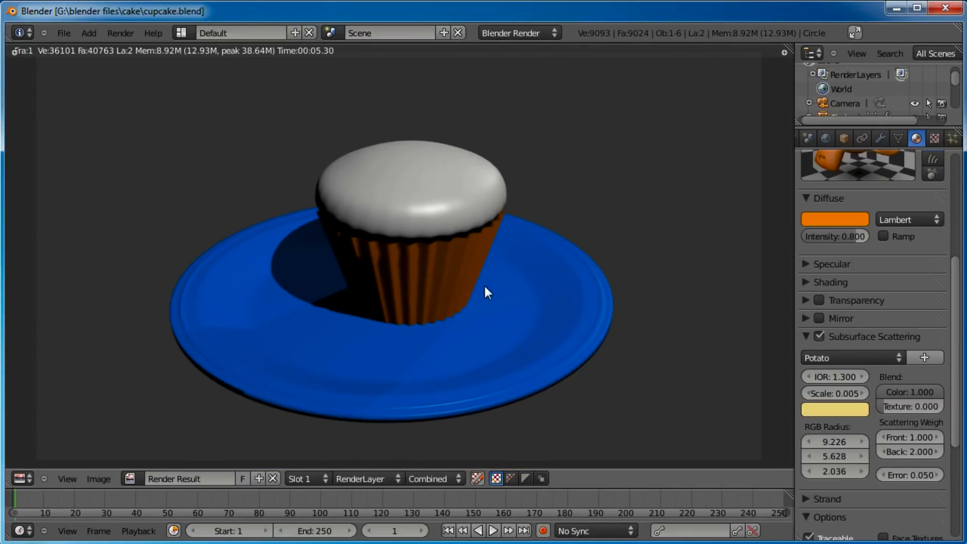
key("Escape")
Change the wrapper's subsurface scattering color to a near-white with R 0.997, G 1.000 and B 0.940
left_click(852, 409)
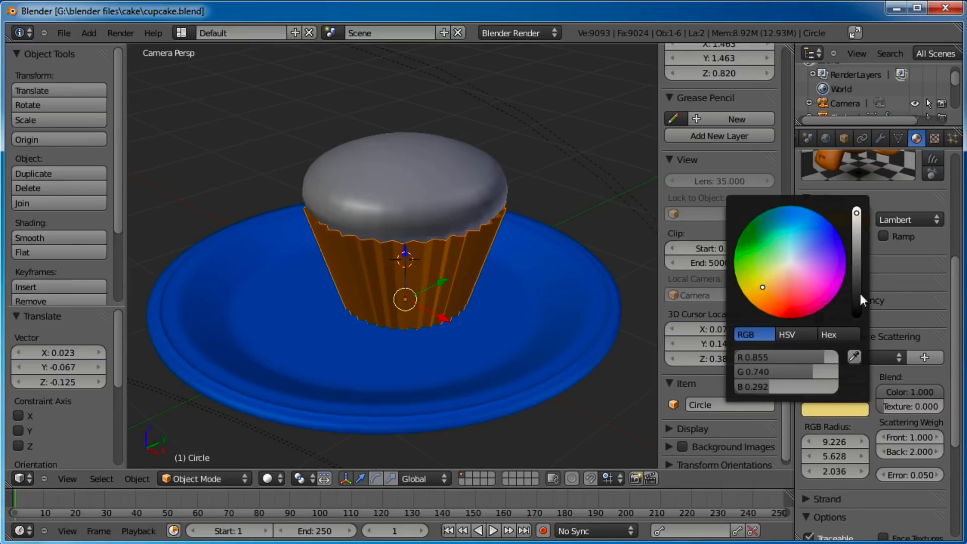
left_click_drag(855, 210, 858, 186)
middle_click_drag(901, 295, 892, 358)
left_click(851, 457)
left_click_drag(782, 319, 787, 312)
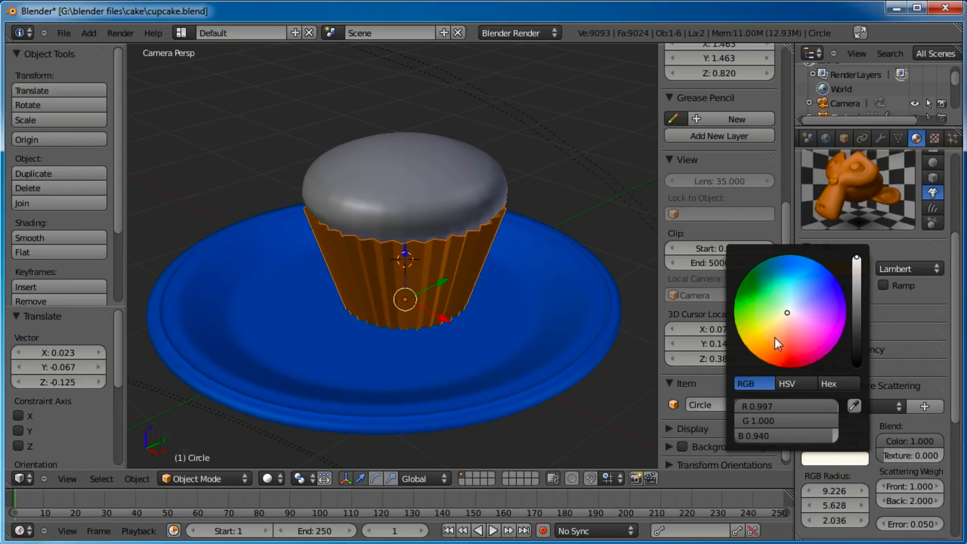
Render the scene again and check how the new scattering color affects the wrapper
key("F12")
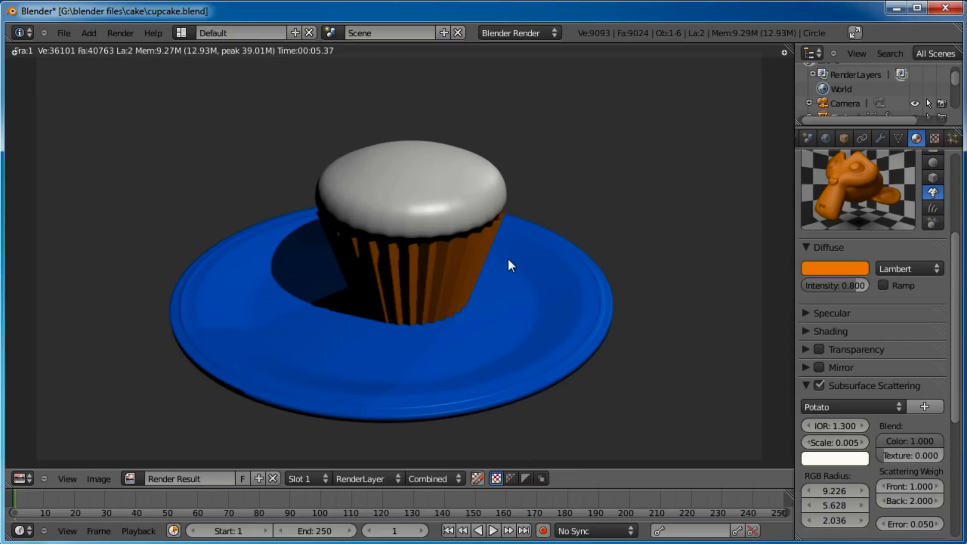
scroll(508, 261, "down", 1)
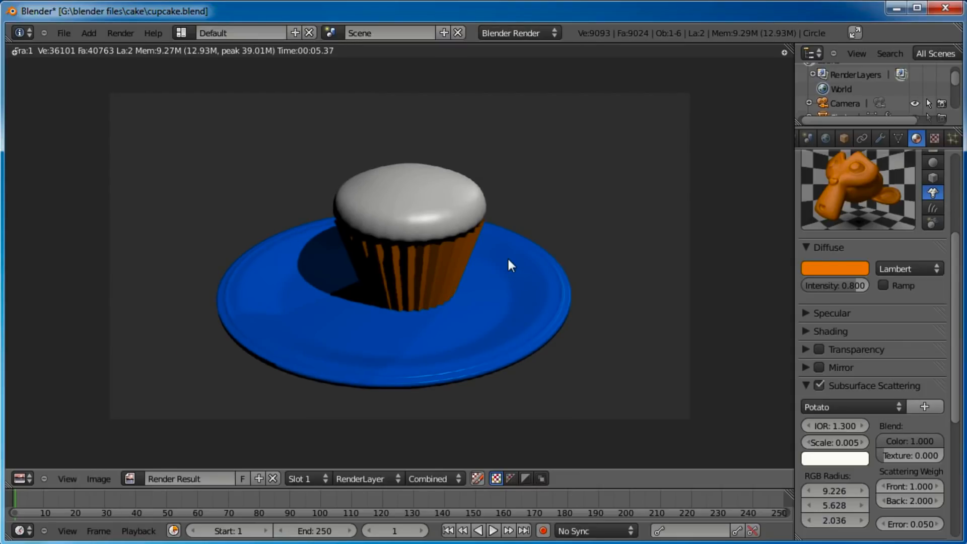
scroll(508, 260, "up", 1)
scroll(508, 260, "down", 1)
key("Escape")
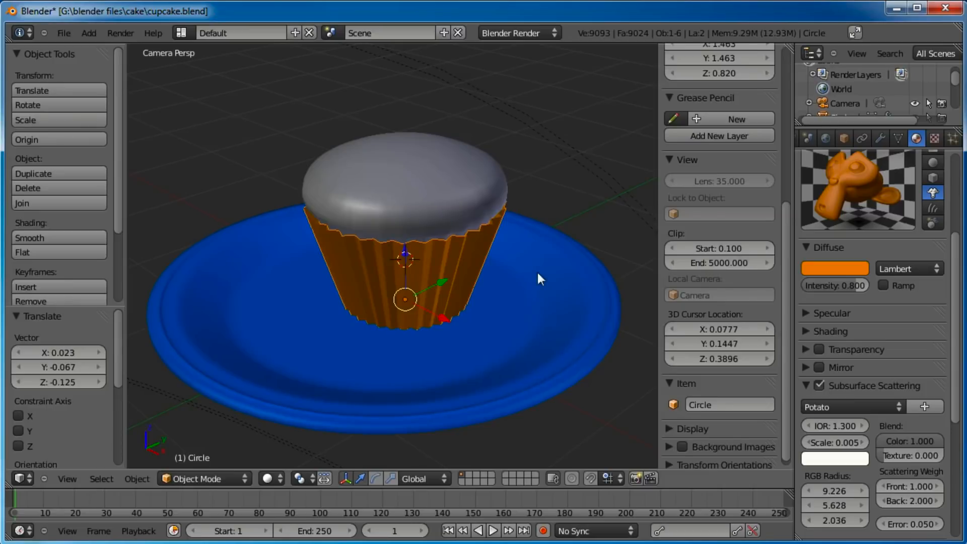
Select the spot lamp above the plate and set its ray shadow soft size to 2
right_click(597, 177)
middle_click_drag(933, 395, 919, 301)
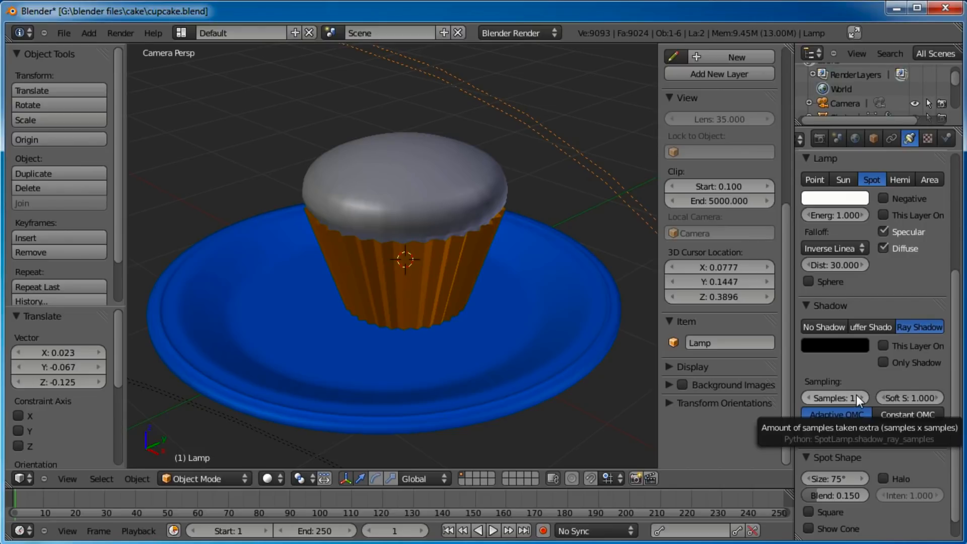
scroll(856, 360, "down", 2)
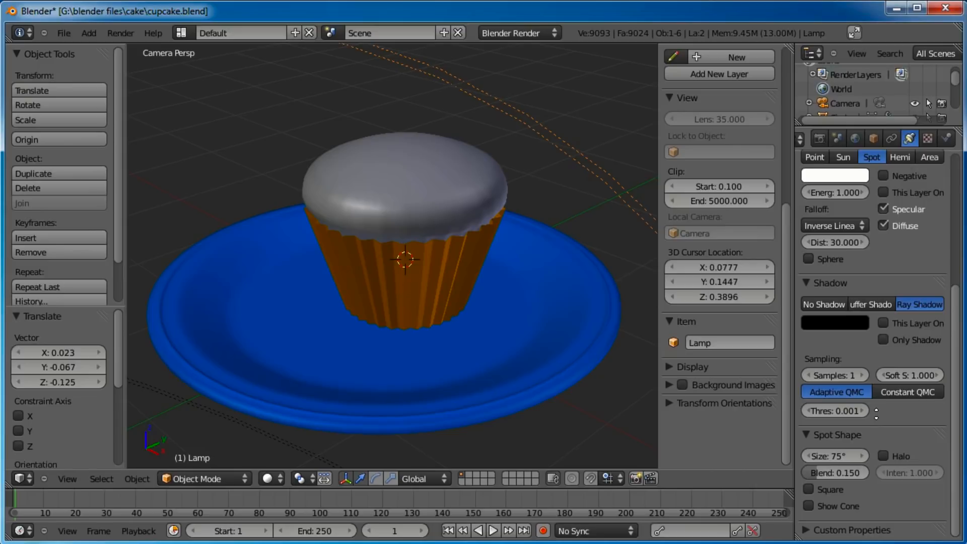
scroll(870, 437, "up", 2)
scroll(894, 316, "up", 3)
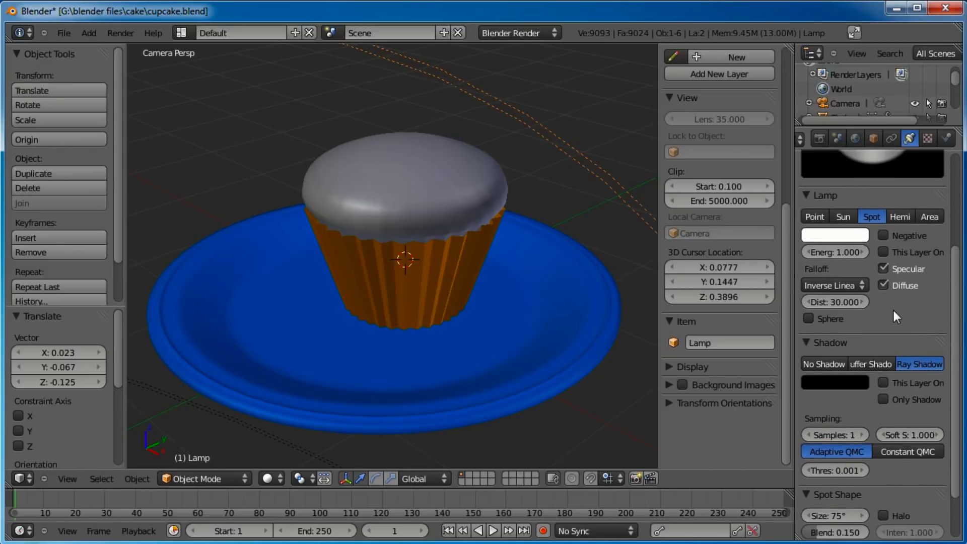
left_click(913, 434)
type("2")
key("Return")
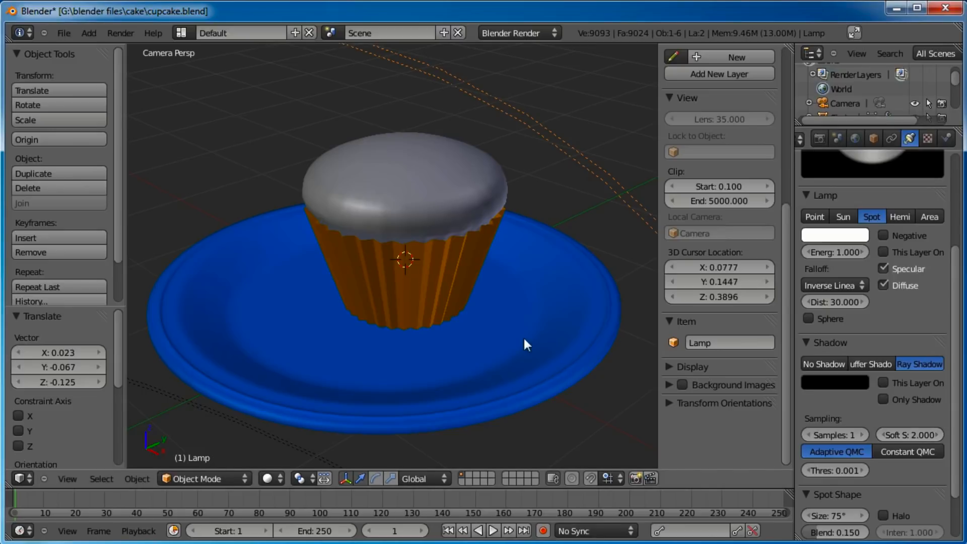
Render the scene to examine the cupcake's shadows with the changed lamp softness
key("F12")
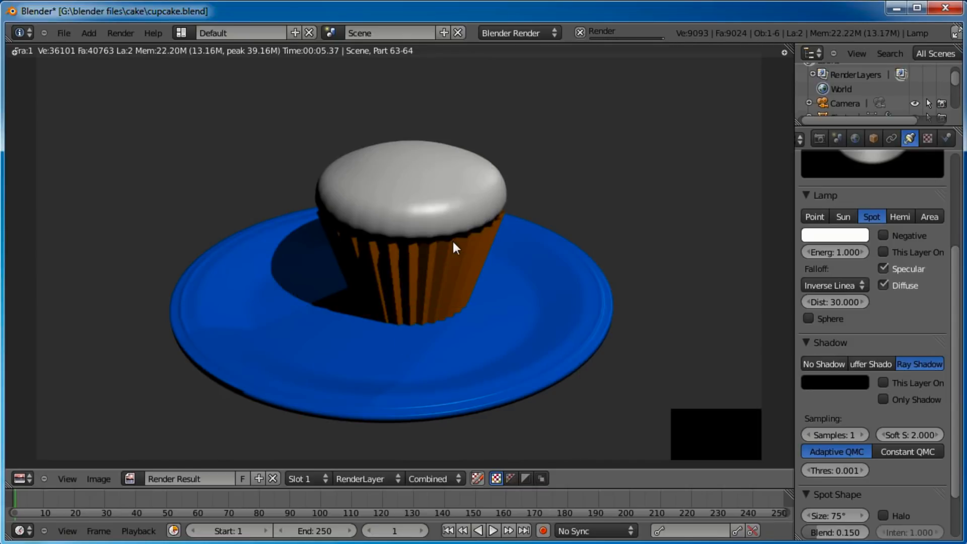
scroll(414, 248, "down", 3)
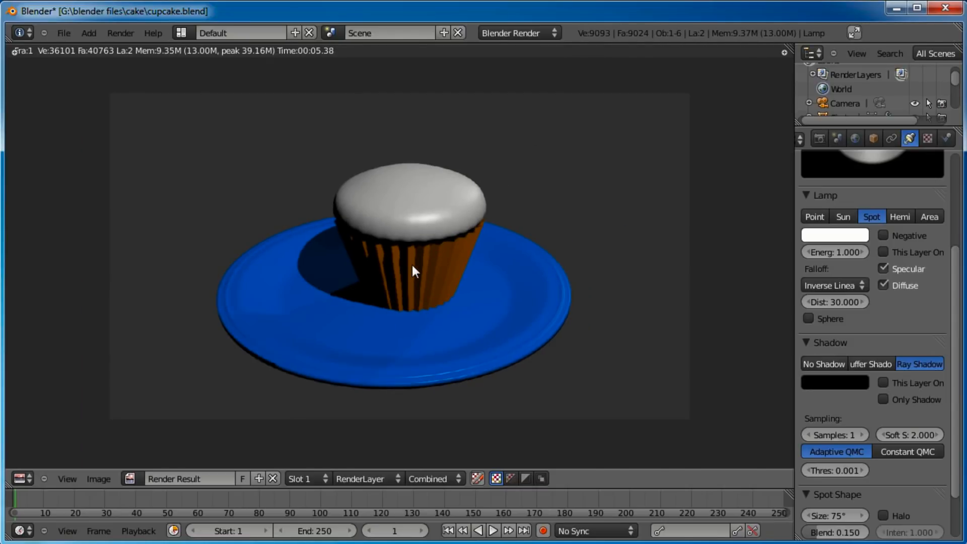
scroll(413, 263, "up", 3)
scroll(413, 266, "down", 3)
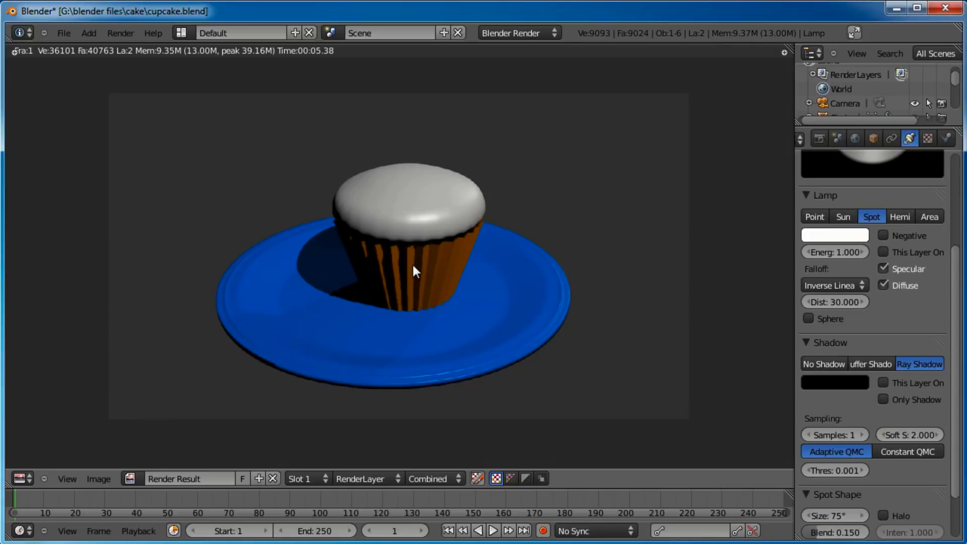
key("Escape")
Select the grey cupcake top and add a new material to it
key("a")
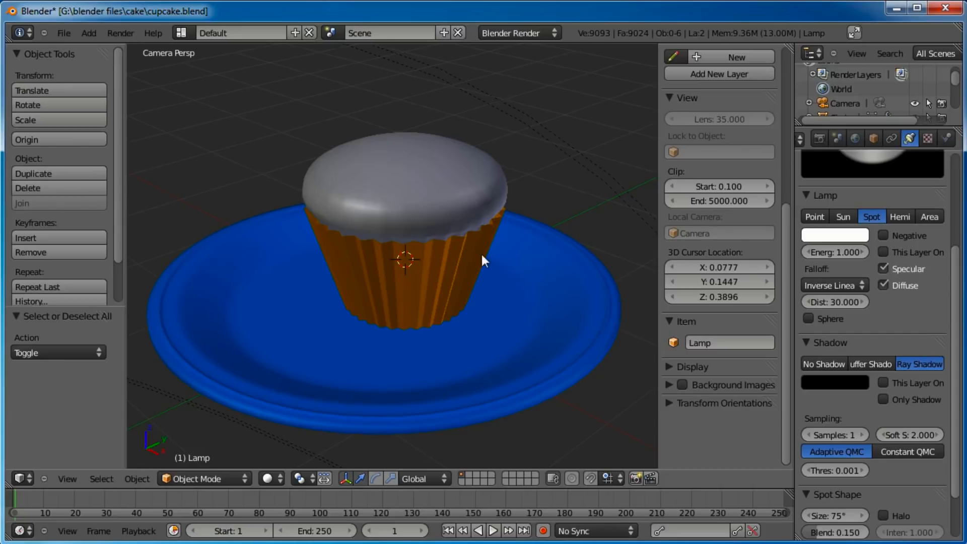
middle_click_drag(480, 180, 324, 316, "shift")
scroll(491, 214, "down", 2)
right_click(468, 278)
key("KP_Decimal")
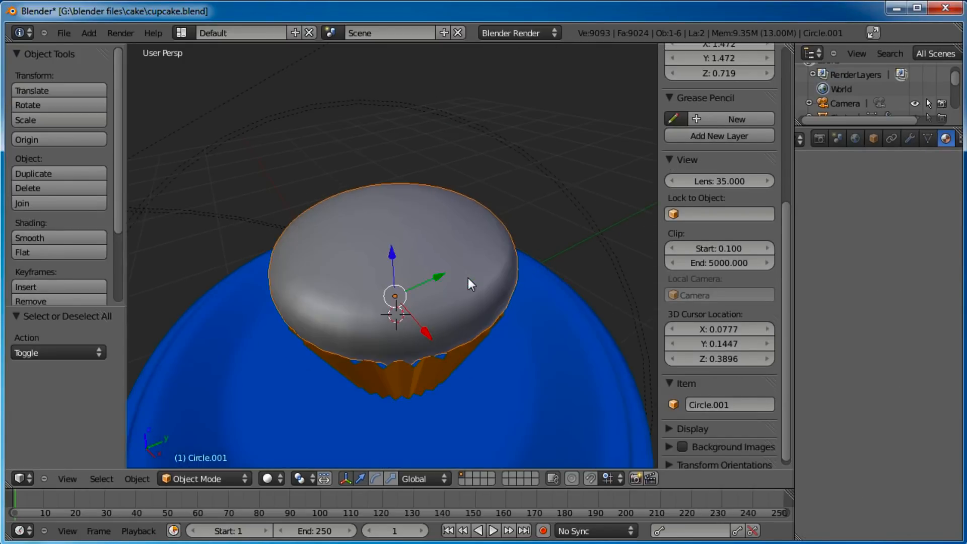
scroll(468, 278, "down", 2)
middle_click_drag(381, 348, 429, 280)
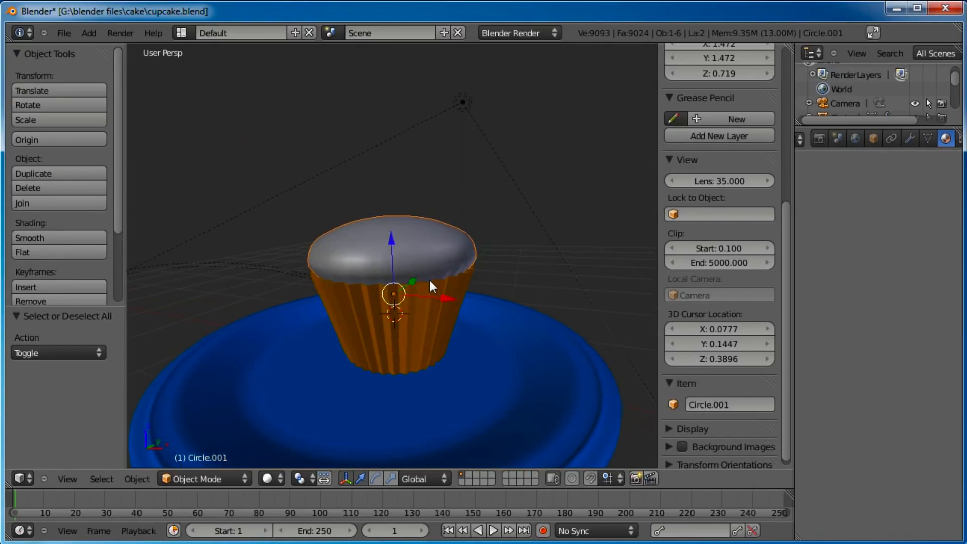
key("a")
middle_click_drag(406, 310, 430, 265)
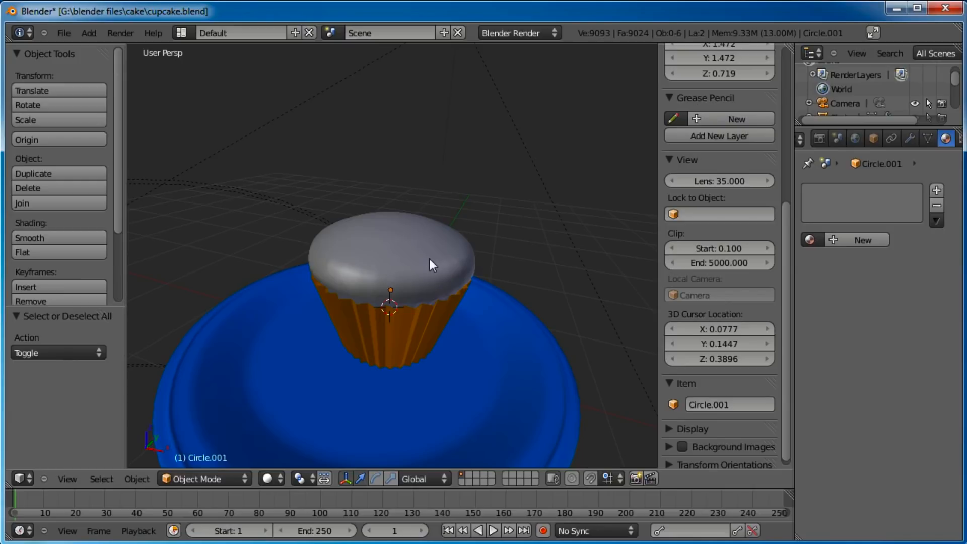
middle_click_drag(427, 258, 431, 313)
right_click(432, 314)
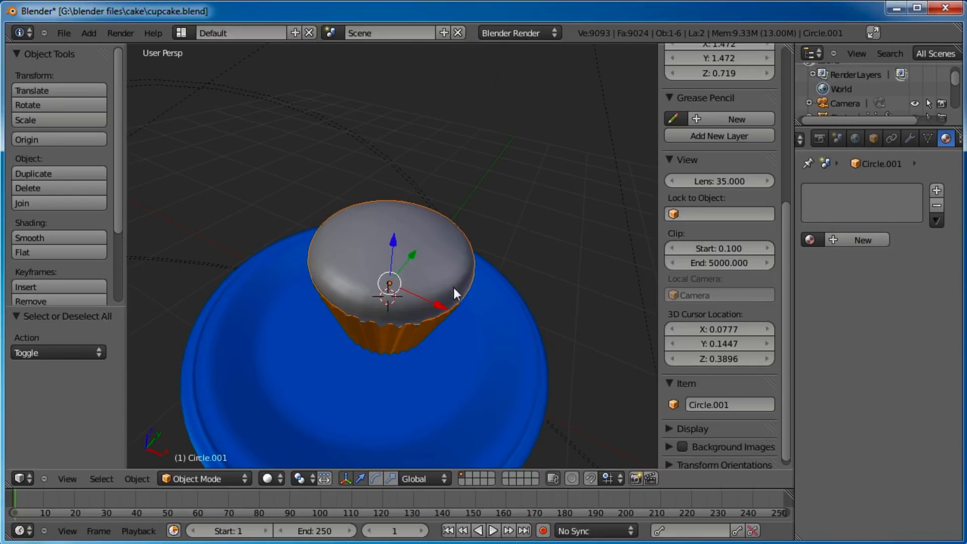
left_click(863, 243)
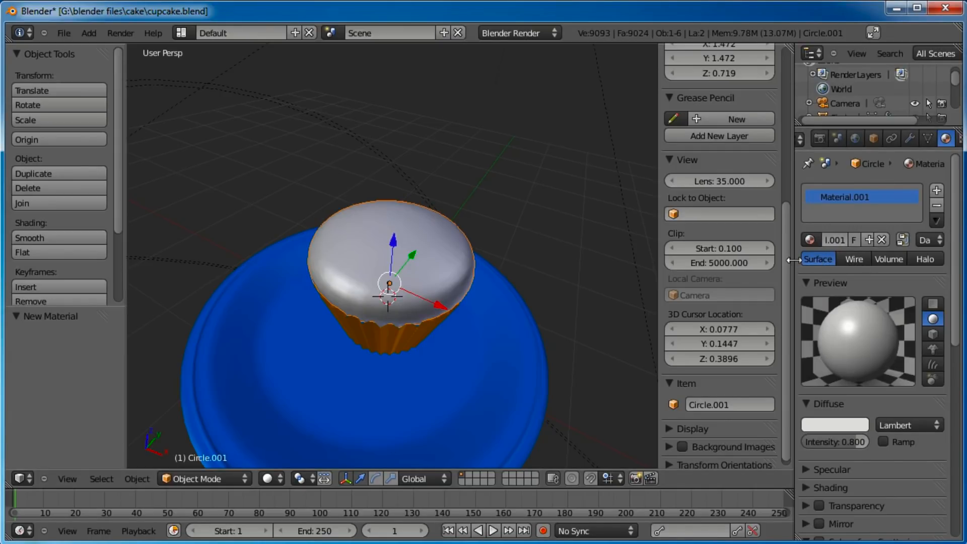
Widen the properties editor and rename the cupcake top's new material to cupcake
left_click_drag(791, 259, 759, 259)
double_click(804, 242)
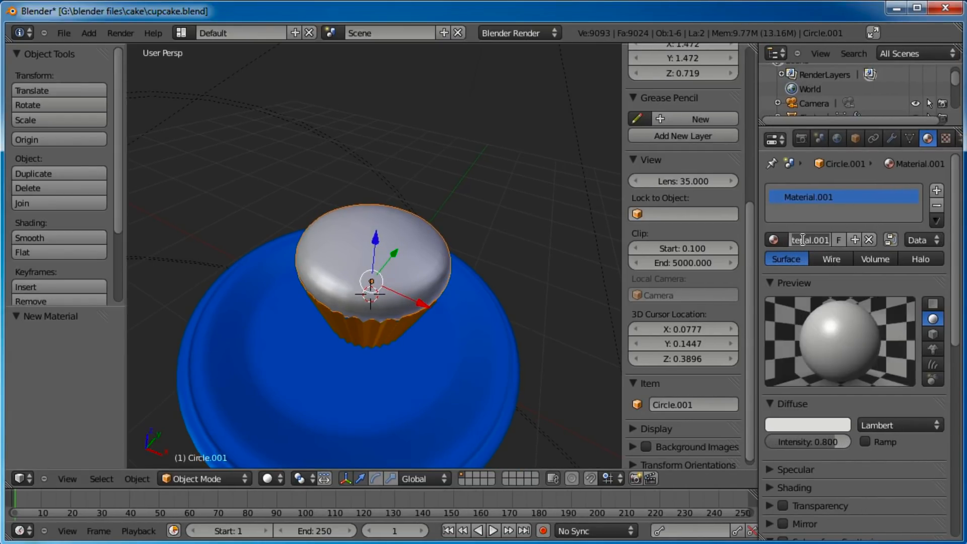
type("cupcake")
key("Return")
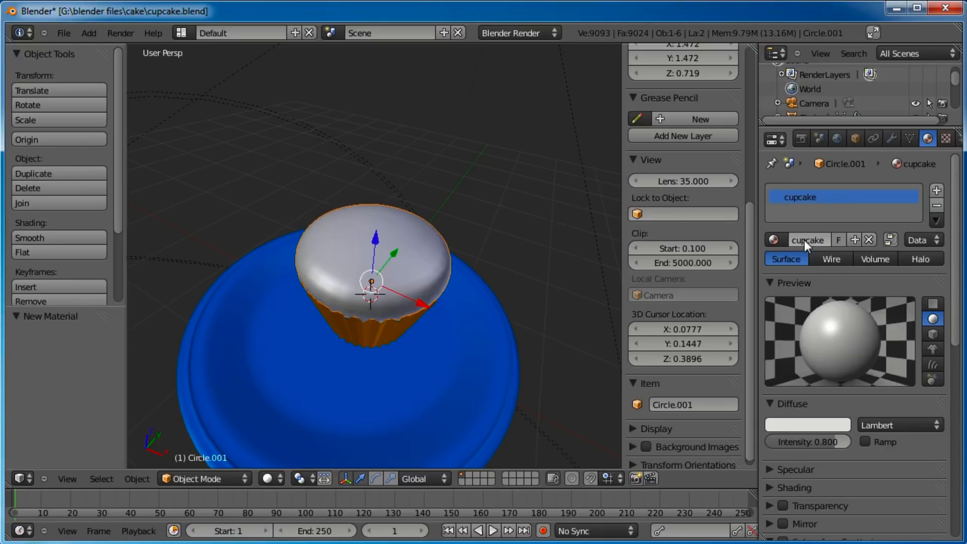
Switch the cupcake material to the Volume type and set its density to 0
left_click(877, 263)
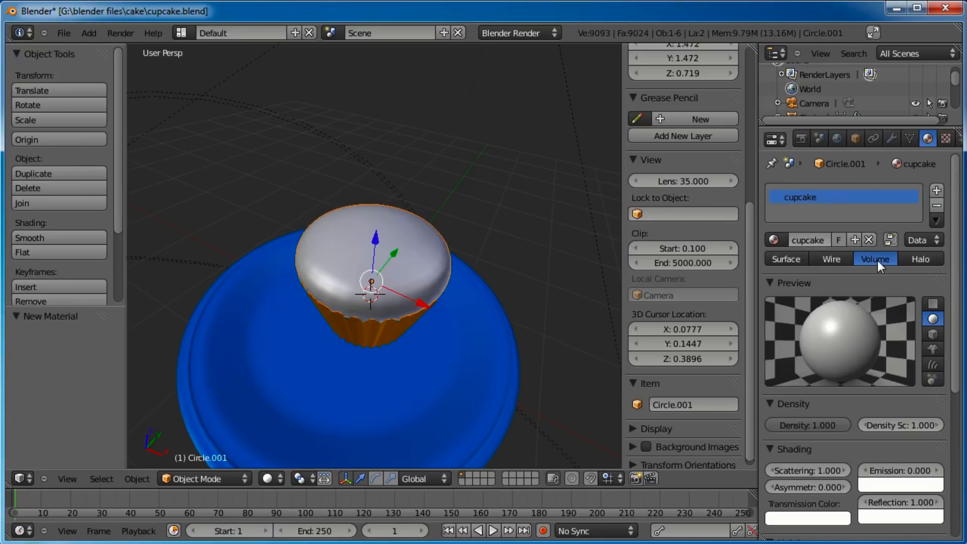
scroll(871, 277, "down", 2)
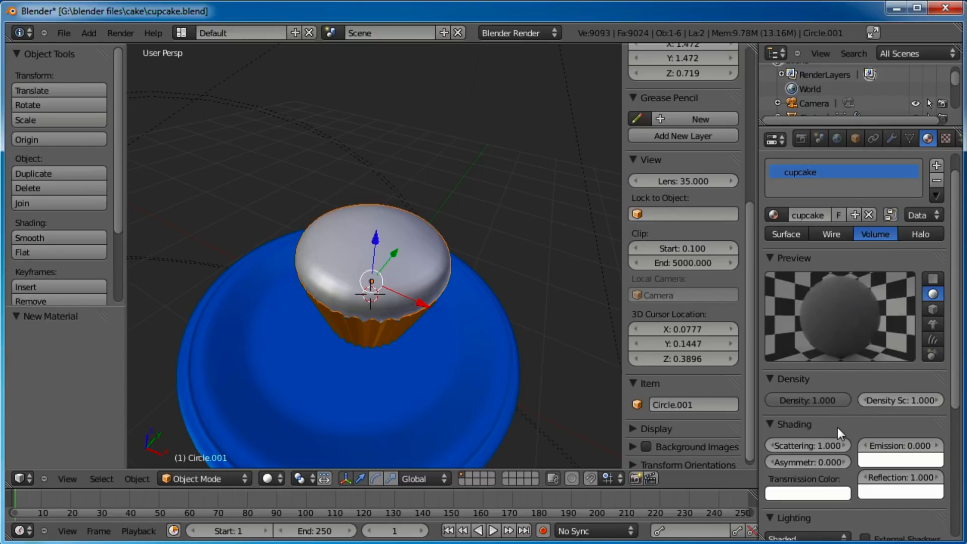
scroll(839, 421, "down", 1)
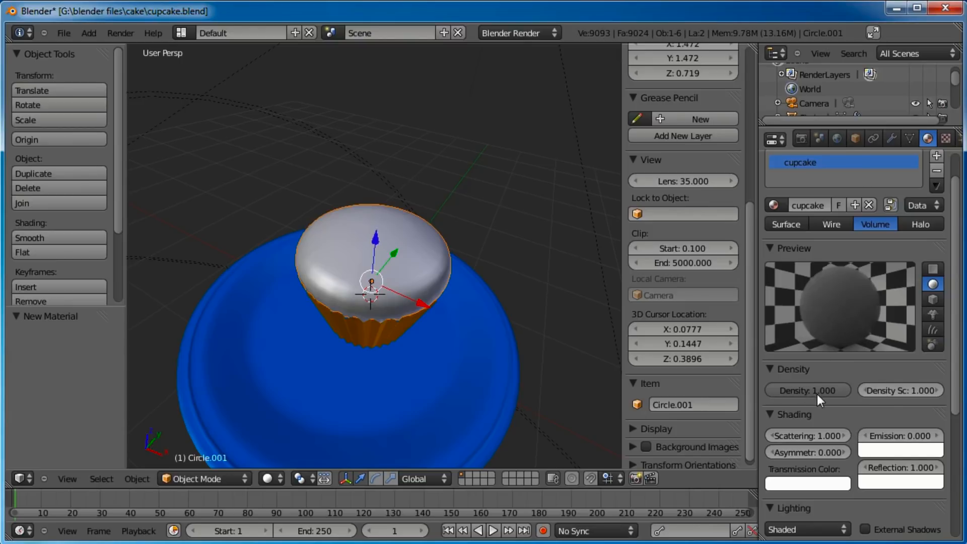
left_click_drag(818, 393, 415, 374)
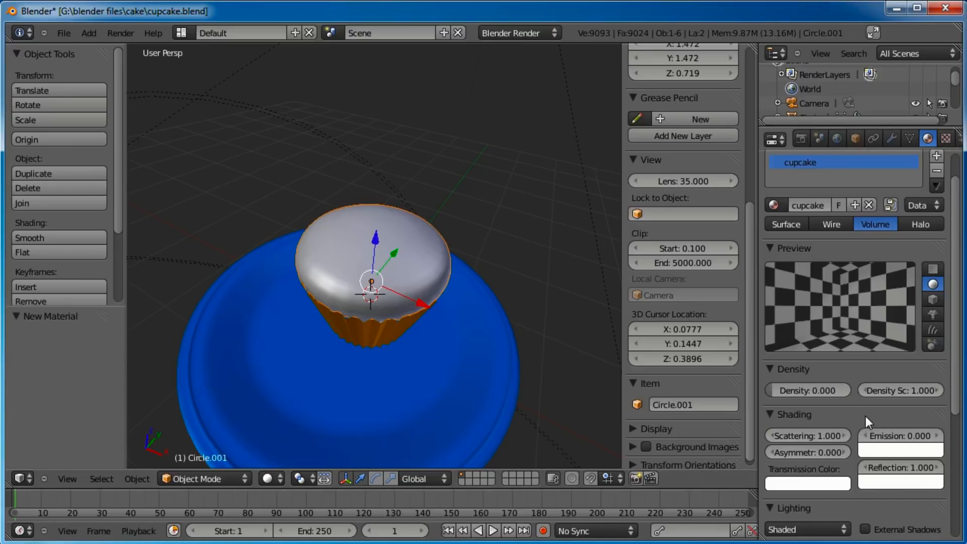
Set the cupcake material's volume scattering to 5 and its density scale to 5
left_click(811, 436)
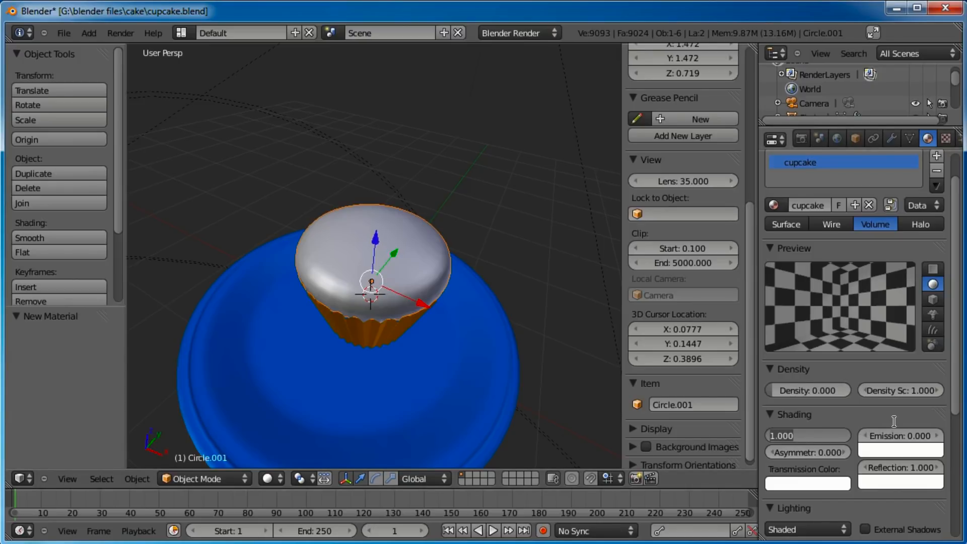
type("5")
key("Return")
left_click(889, 392)
type("5")
key("Return")
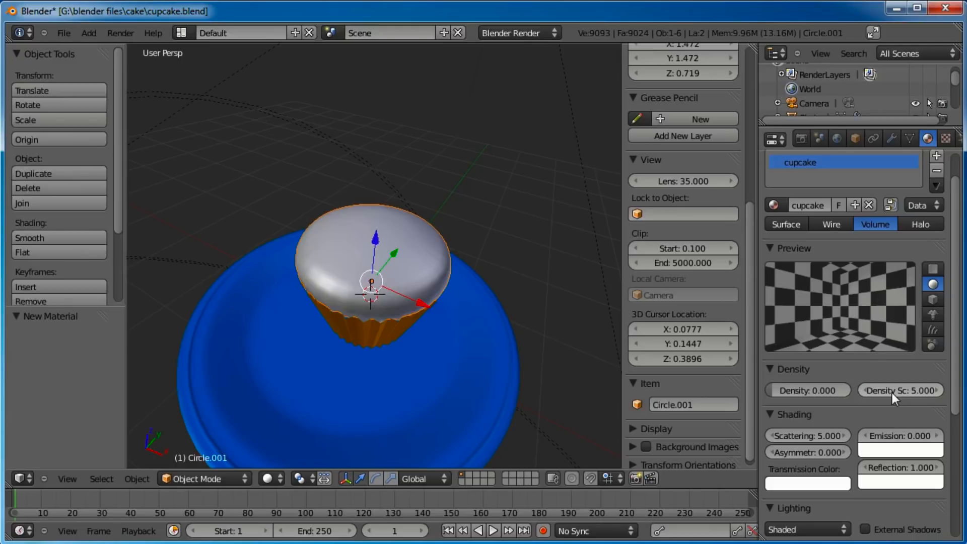
Add a new texture to the cupcake material's first texture slot
scroll(876, 352, "up", 2)
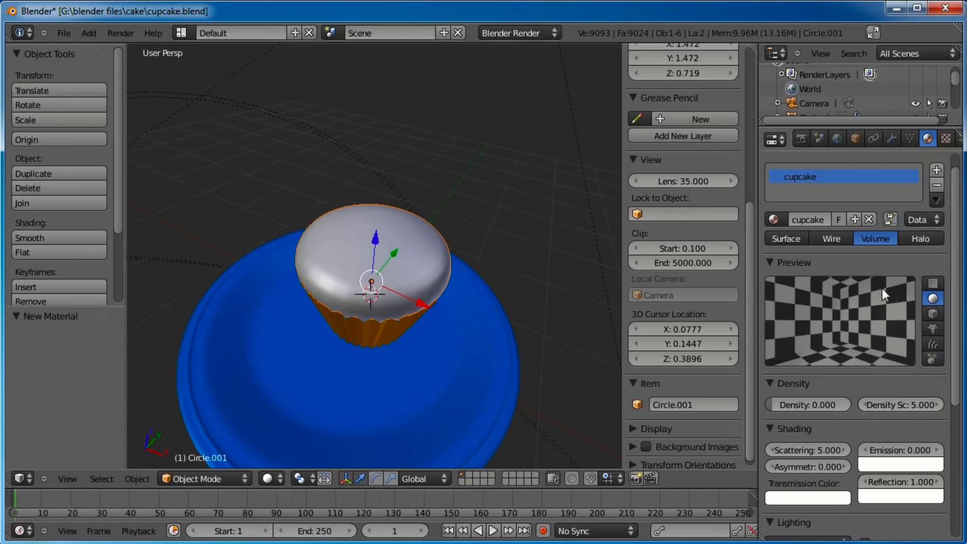
left_click(945, 140)
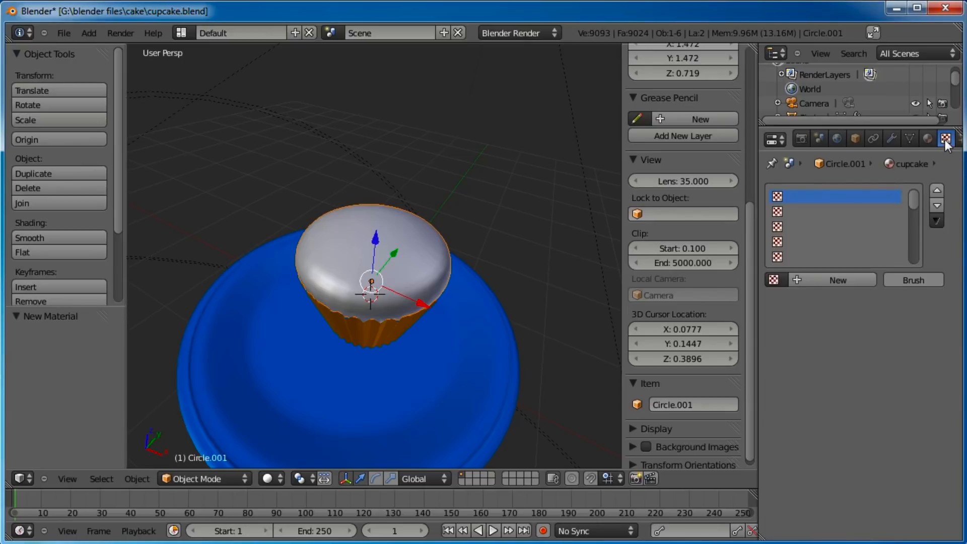
left_click(835, 281)
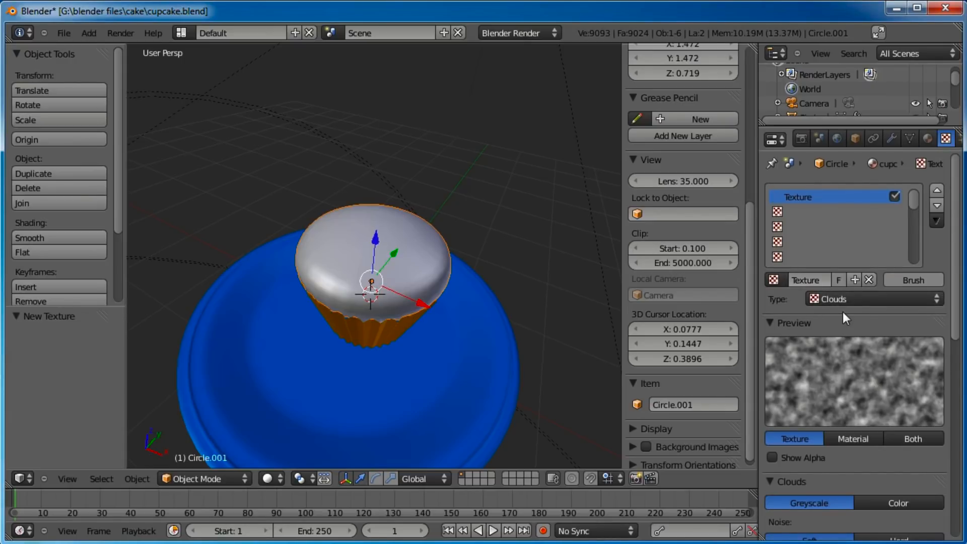
Try the Voronoi F2-F1, F4, F3, F2 and F1 noise bases on the Clouds texture
scroll(830, 443, "down", 4)
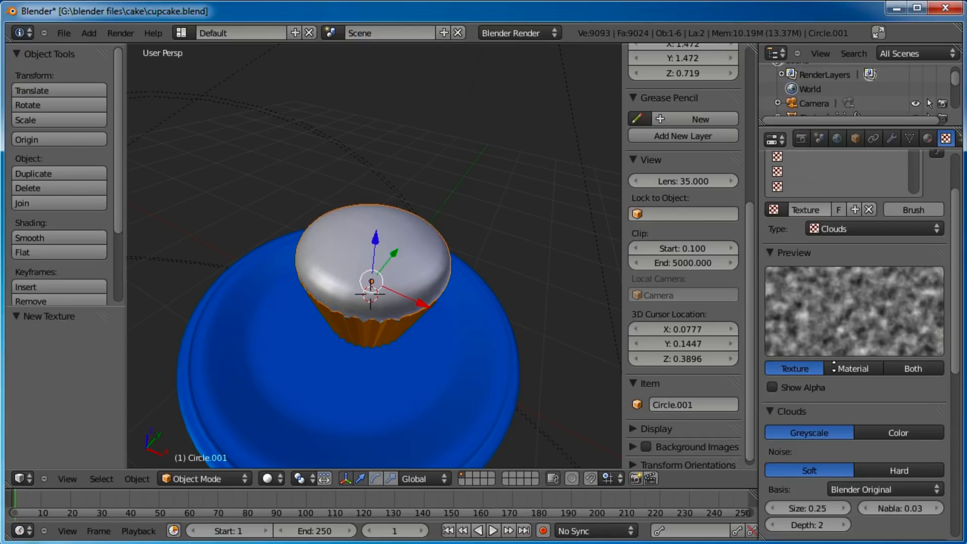
scroll(883, 474, "down", 1)
left_click(883, 467)
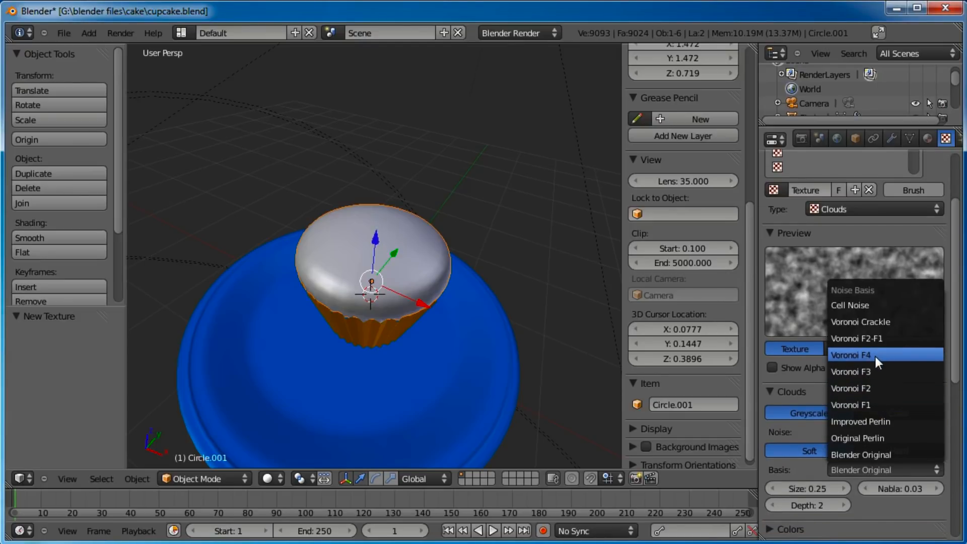
left_click(871, 337)
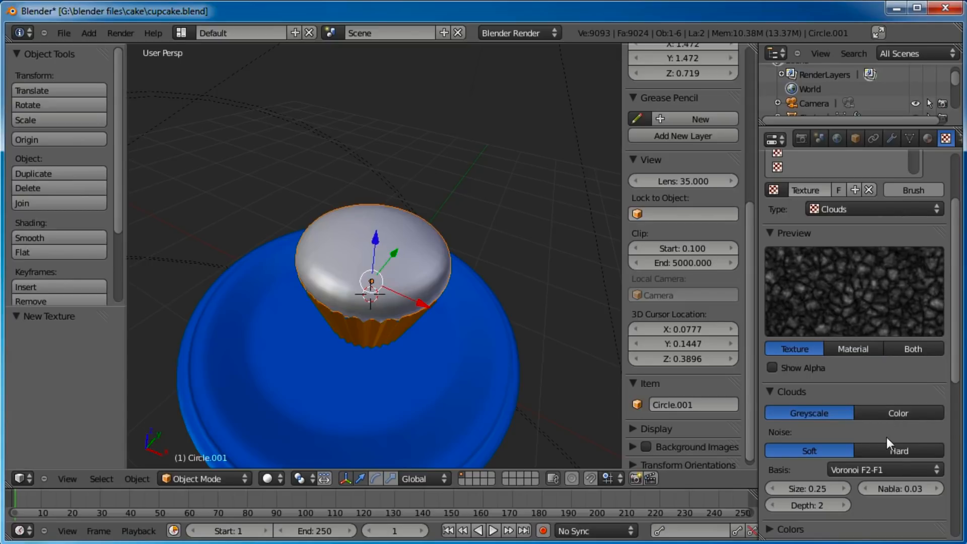
left_click(867, 471)
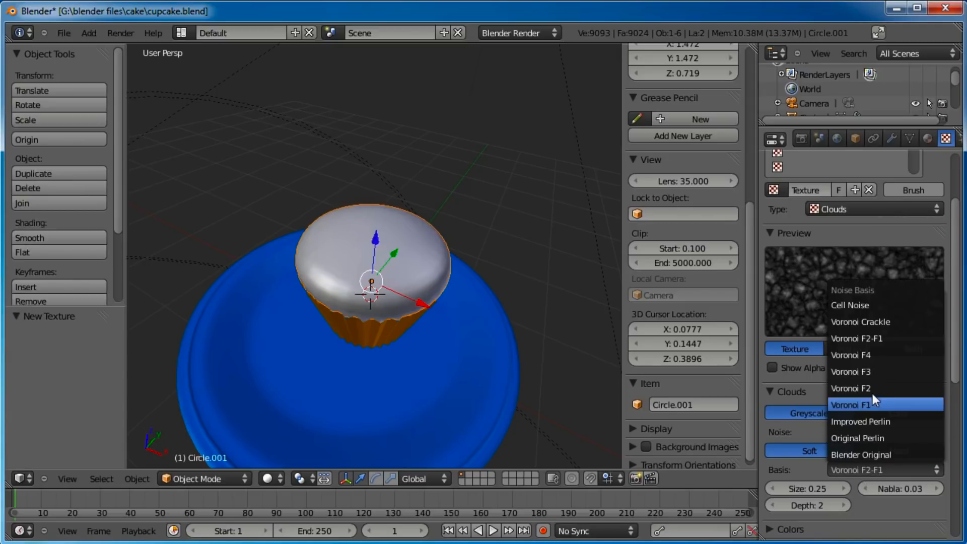
left_click(875, 354)
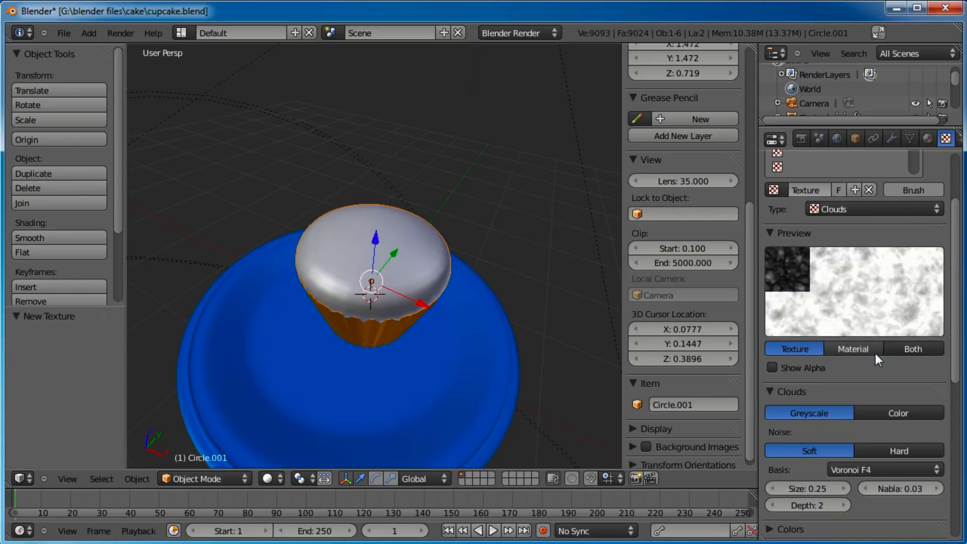
left_click(865, 469)
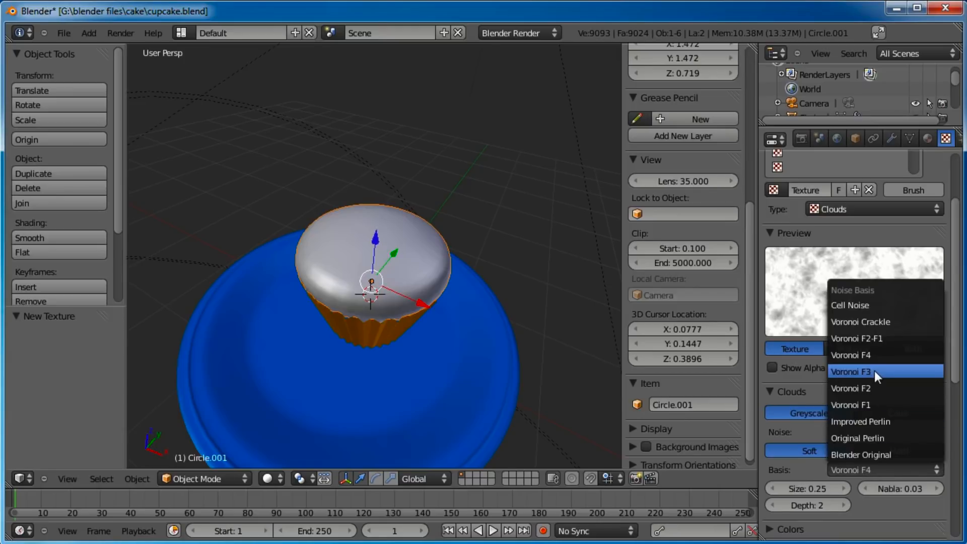
left_click(874, 371)
left_click(868, 468)
left_click(874, 389)
left_click(868, 467)
left_click(877, 404)
Set the Clouds texture's noise basis to Voronoi F2, its size to 0.15 and its depth to 6
left_click(865, 468)
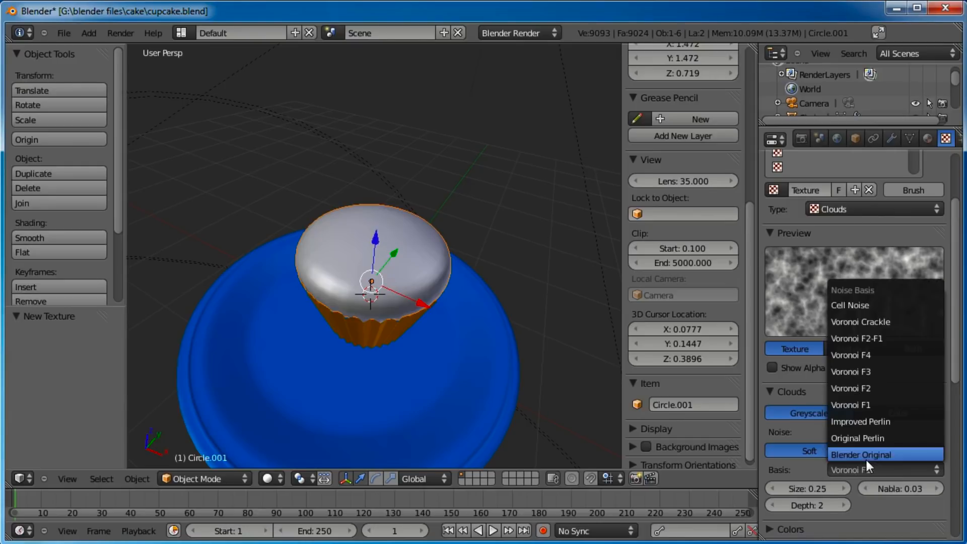
left_click(881, 388)
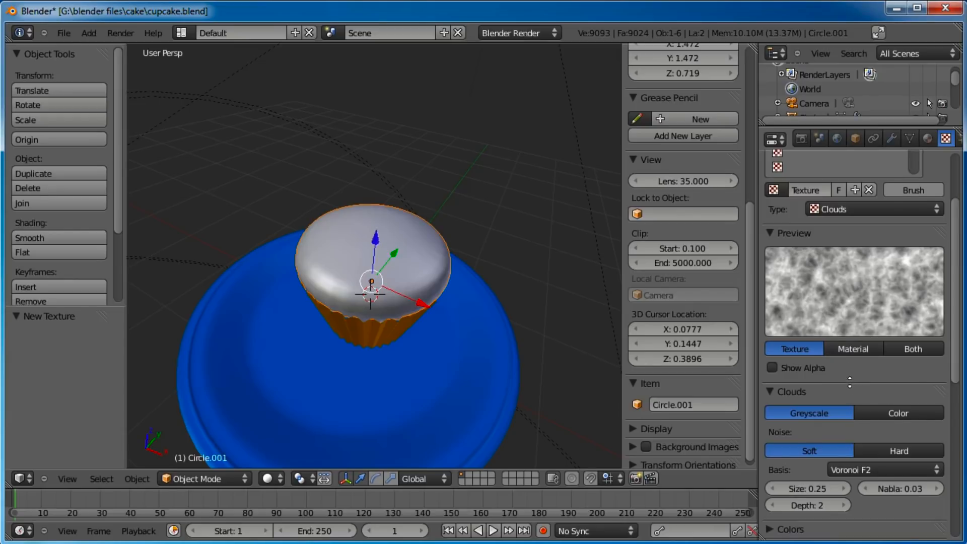
scroll(849, 392, "up", 1)
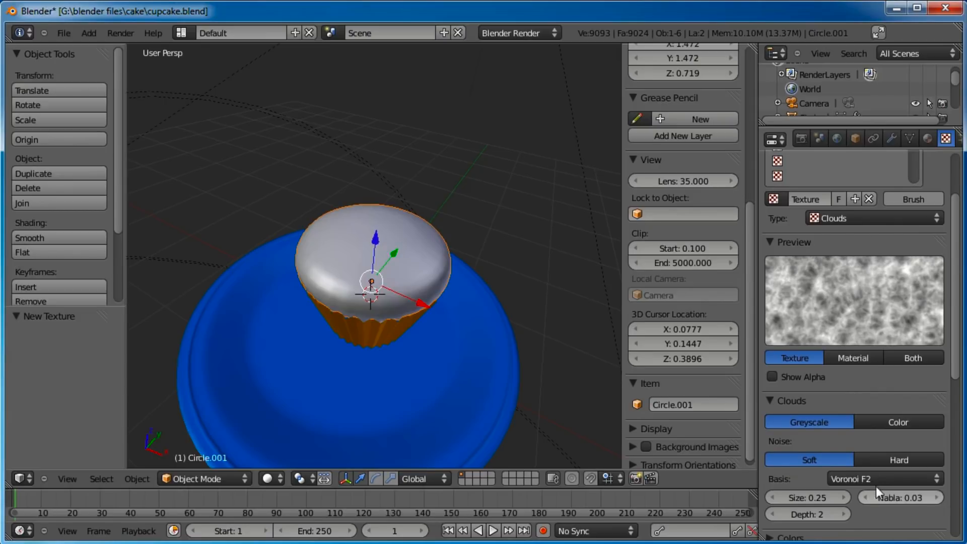
left_click(772, 500)
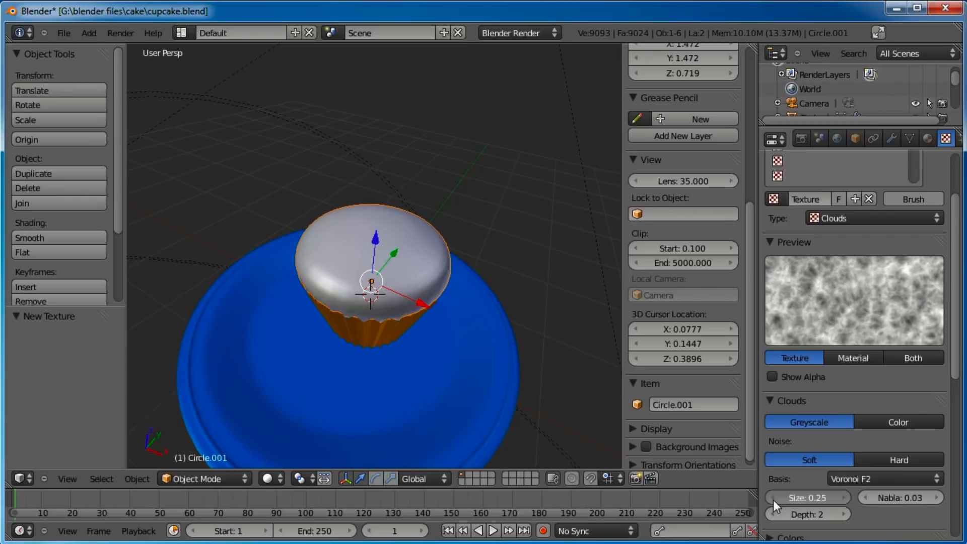
left_click(842, 516)
left_click(842, 517)
left_click(842, 516)
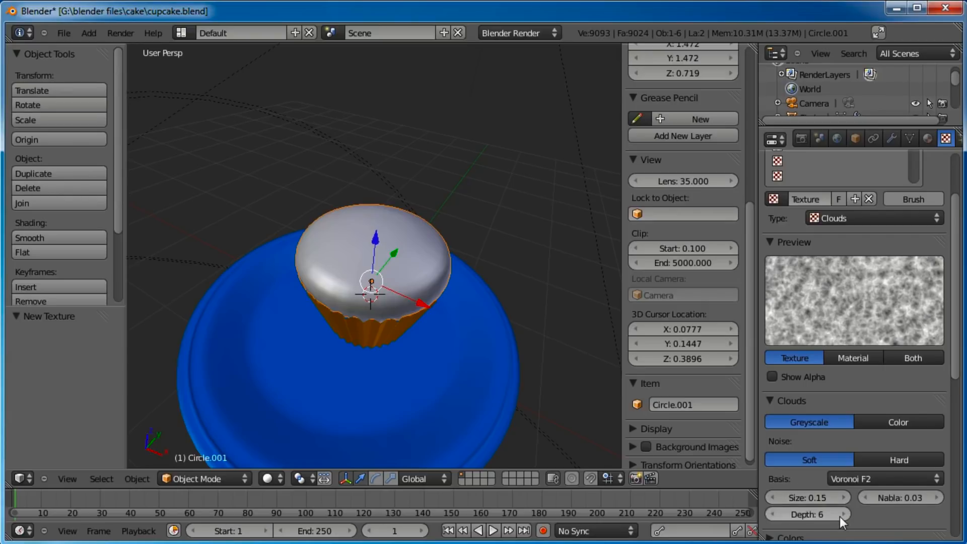
Make the texture influence the material's density at 1.000 instead of its emission color
middle_click_drag(872, 522, 879, 429)
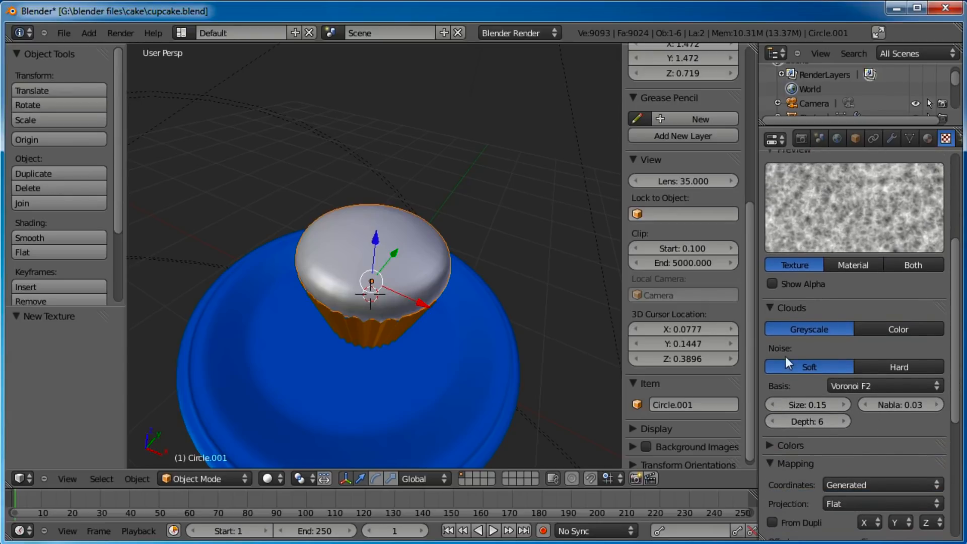
left_click(770, 308)
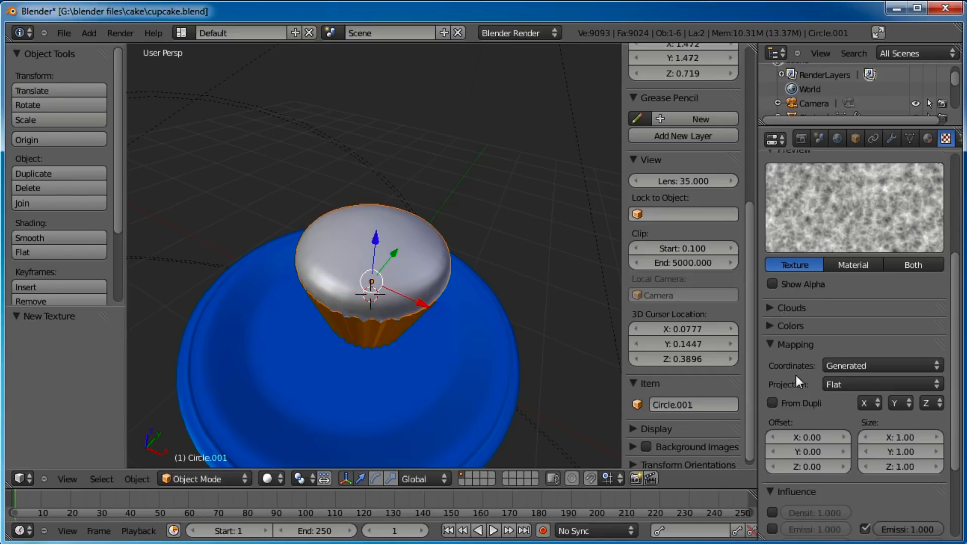
left_click(770, 344)
scroll(800, 387, "up", 3)
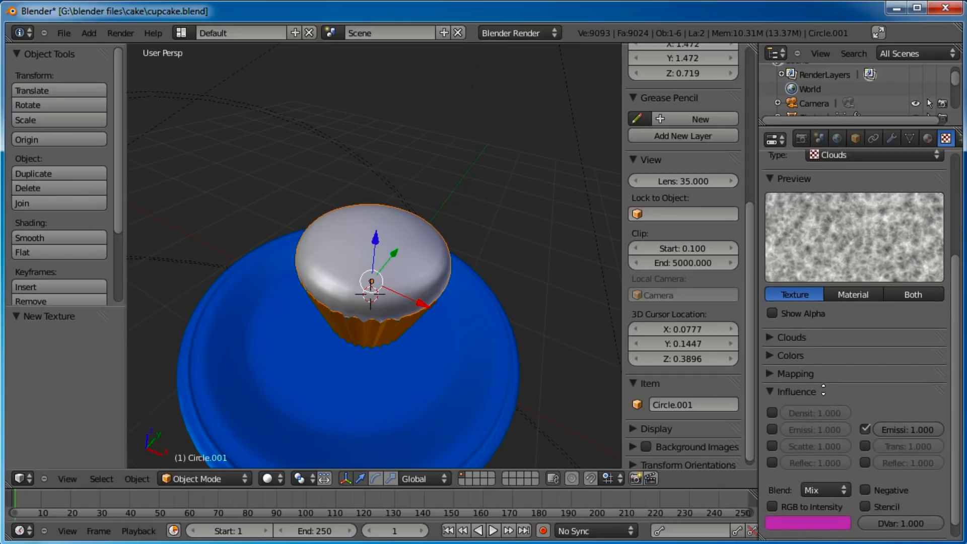
left_click(868, 451)
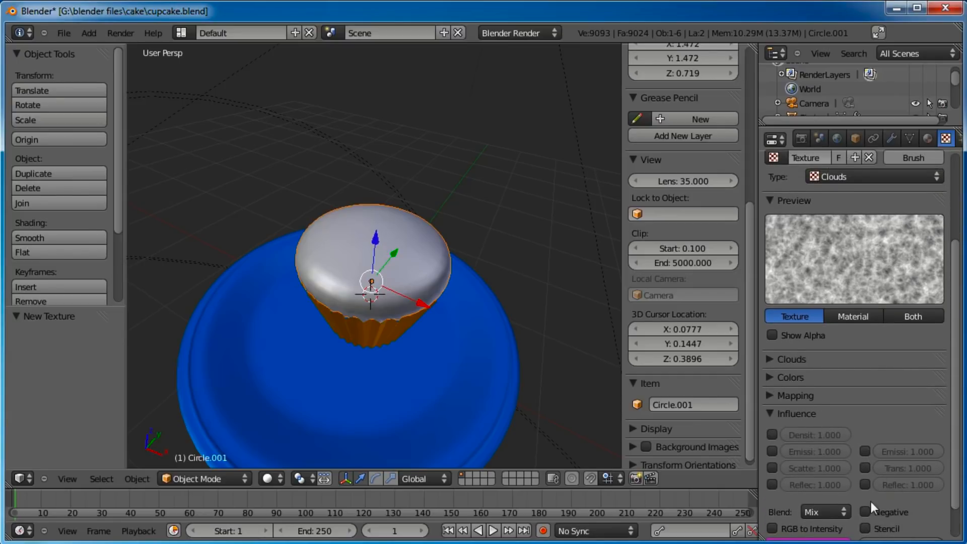
left_click(772, 434)
scroll(872, 463, "up", 3)
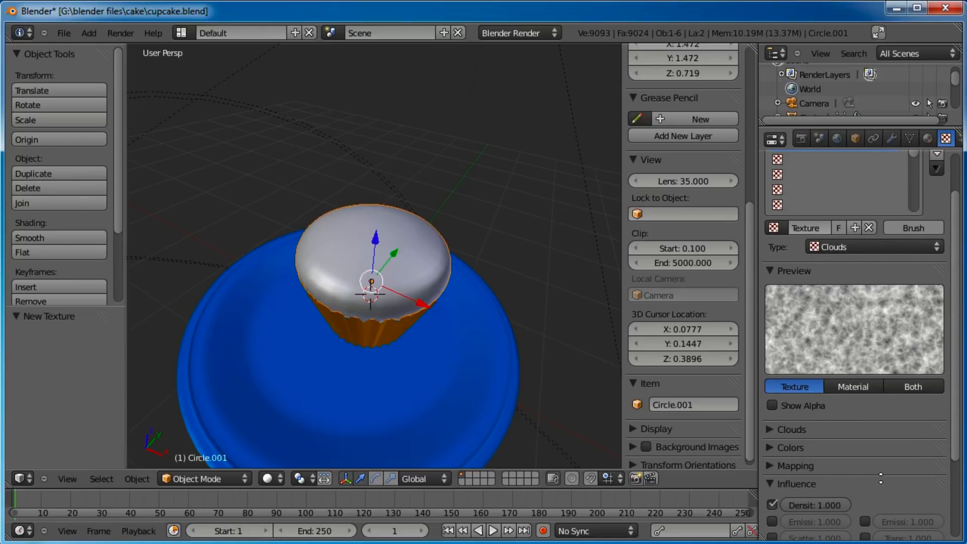
Save the file and render the cupcake from the camera view to examine the textured volume material
left_click(927, 138)
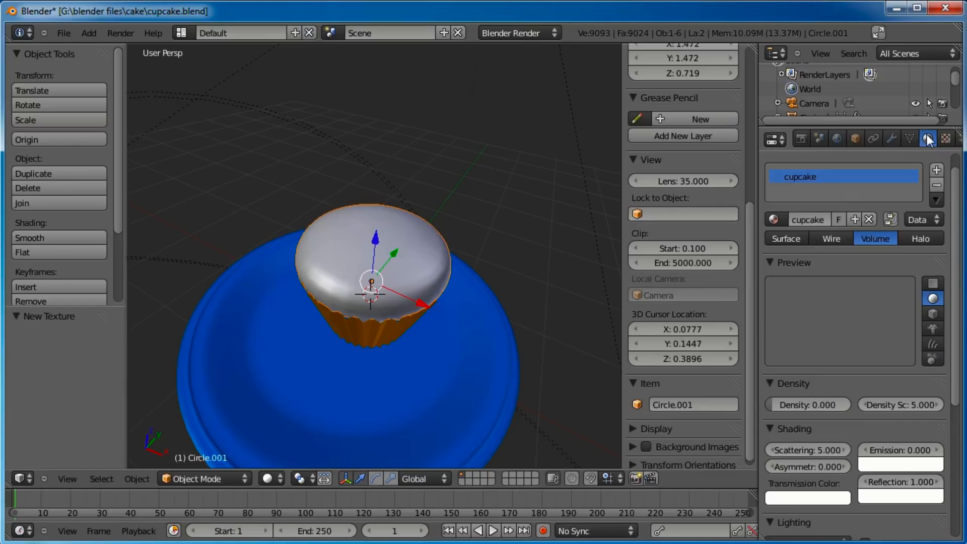
scroll(885, 282, "up", 1)
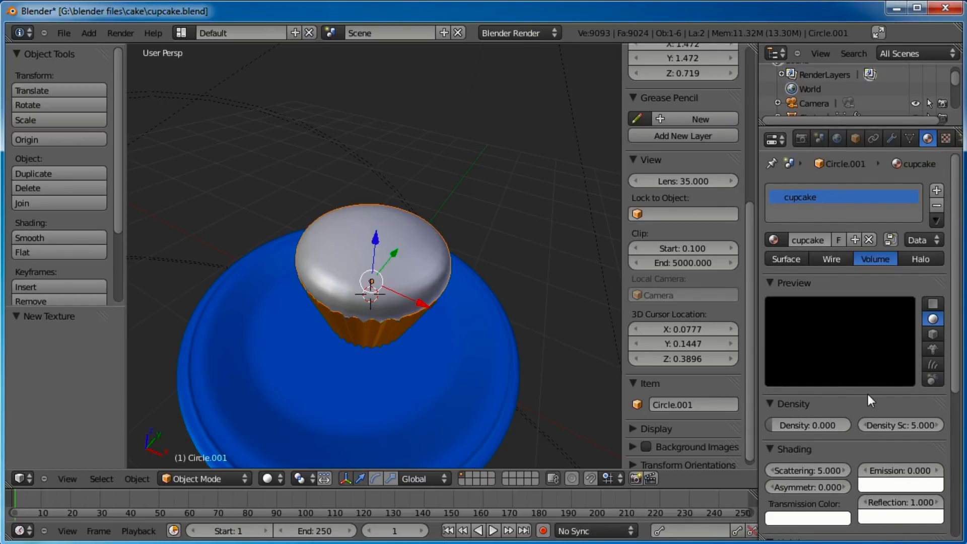
scroll(869, 302, "down", 3)
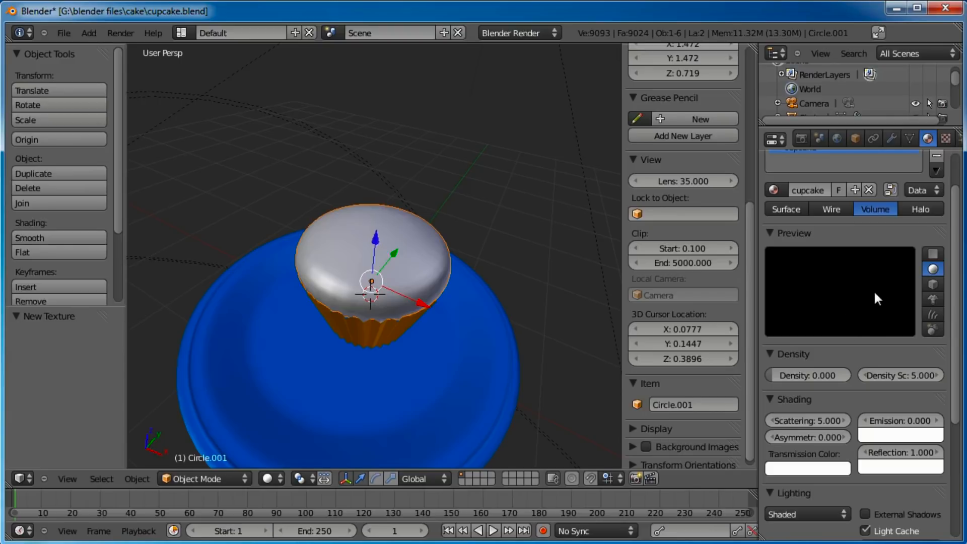
key("KP_0")
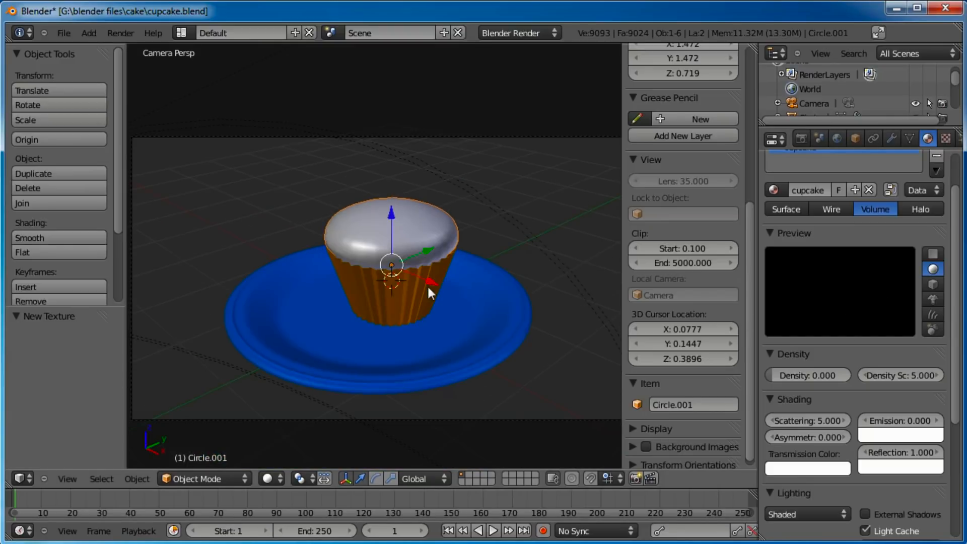
key("ctrl+s")
left_click(397, 276)
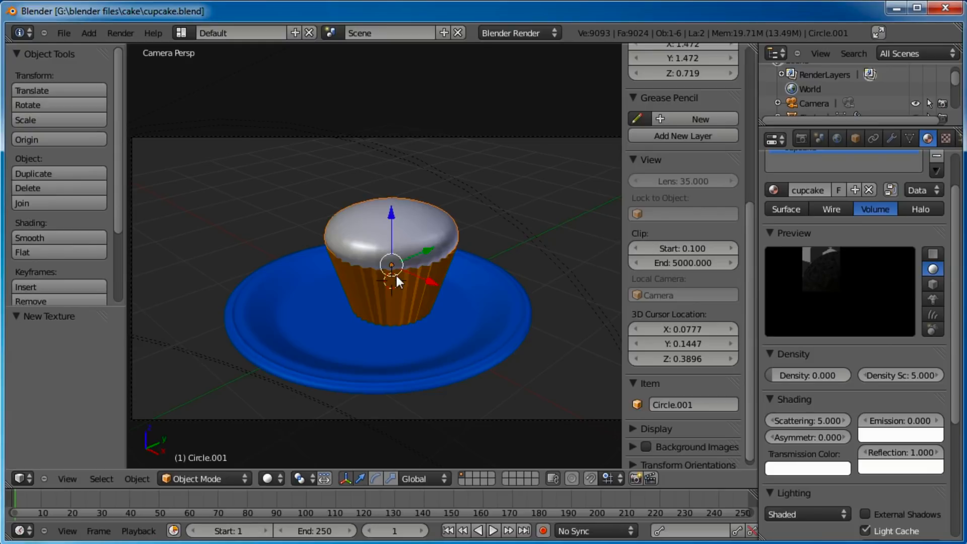
key("F12")
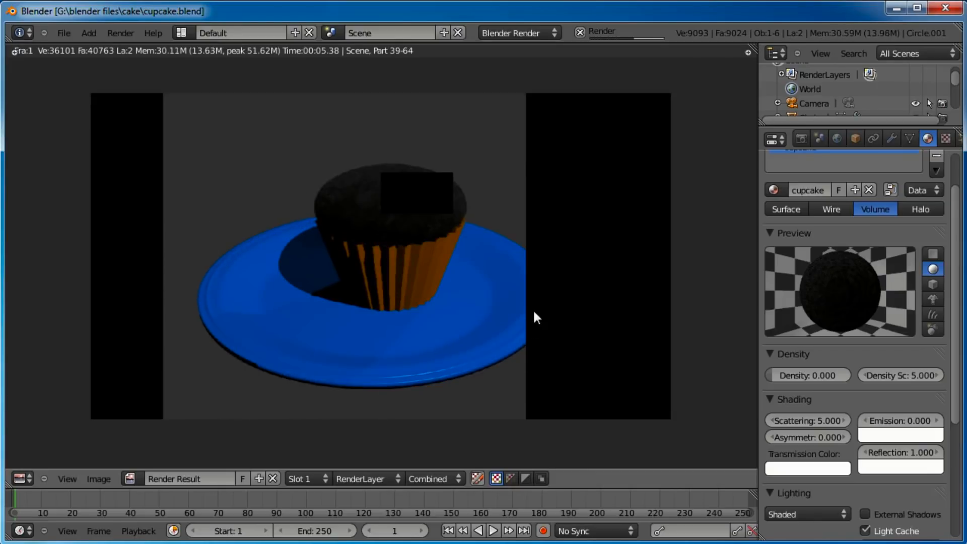
scroll(437, 216, "up", 2)
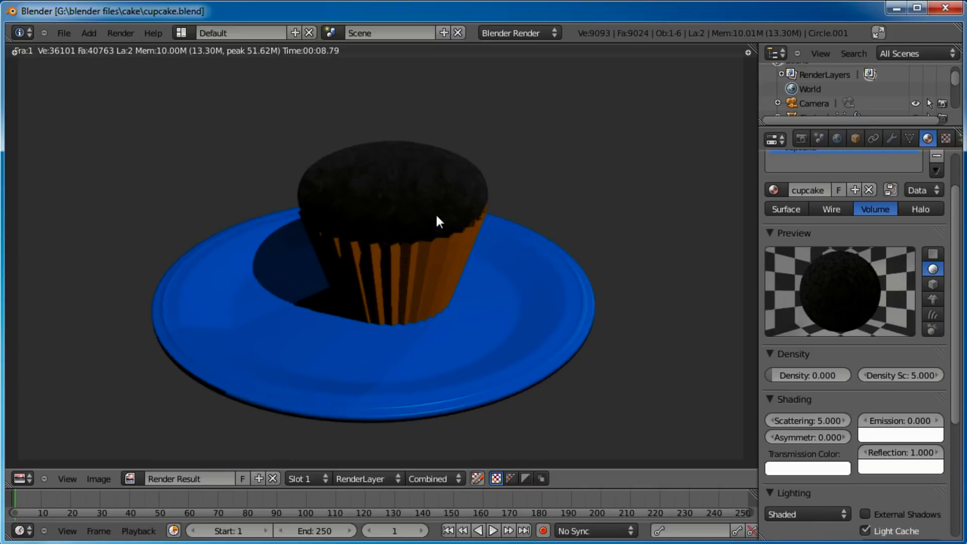
middle_click_drag(481, 180, 476, 210)
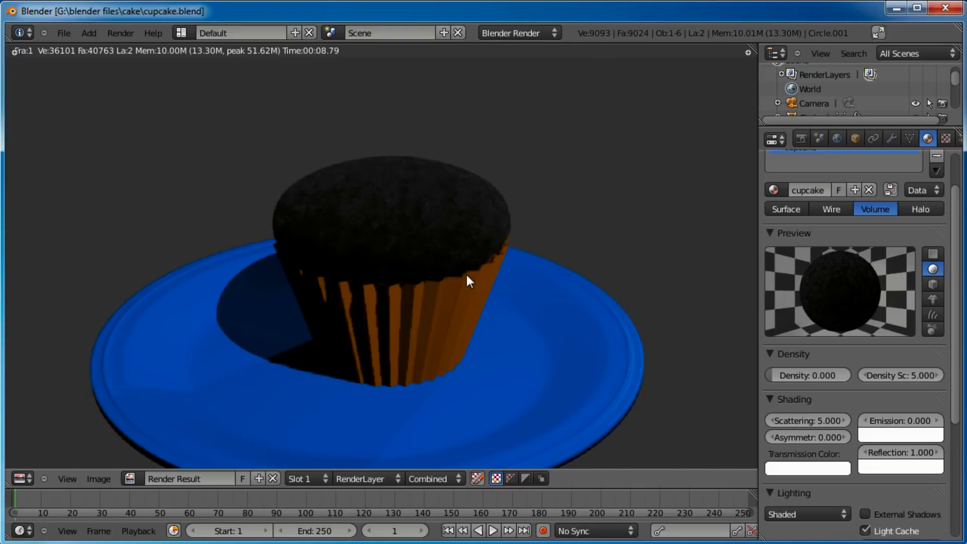
key("Escape")
Change the cupcake material's volume reflection color to a dark brown
scroll(856, 433, "down", 1)
scroll(840, 421, "down", 1)
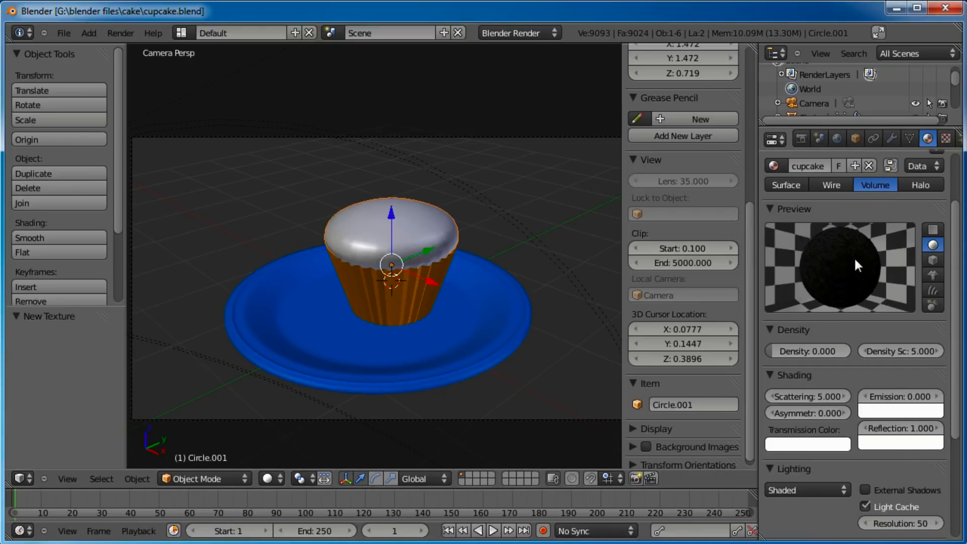
left_click(901, 443)
left_click(839, 314)
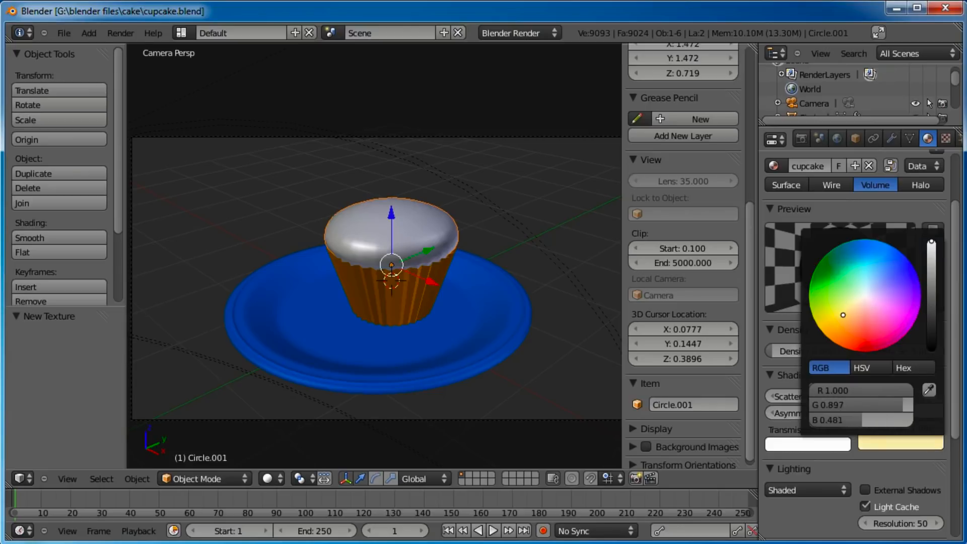
left_click(892, 443)
mouse_move(856, 331)
left_mouse_down()
mouse_move(836, 344)
mouse_move(848, 348)
left_mouse_up()
left_click_drag(932, 255, 927, 312)
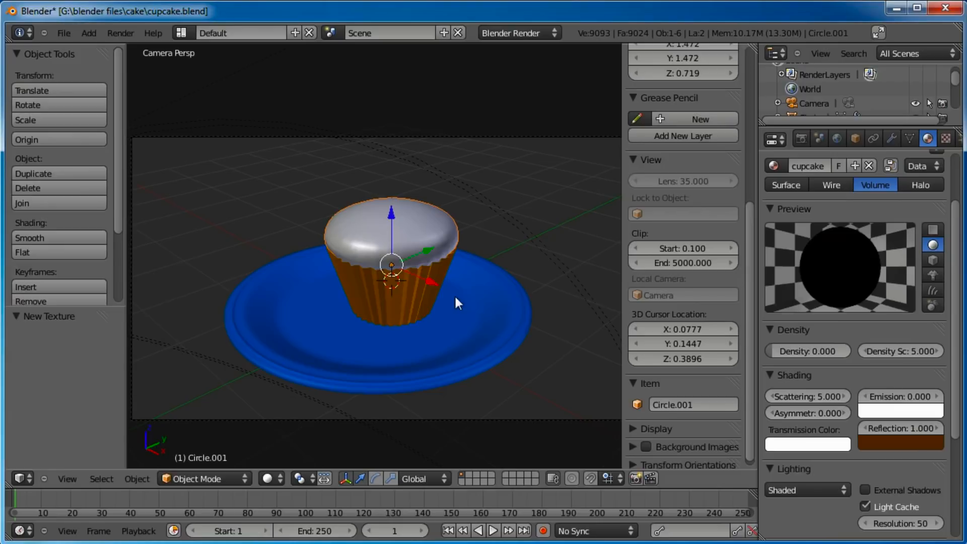
Render the cupcake again and look through the material's lighting, transparency, integration and options settings
key("F12")
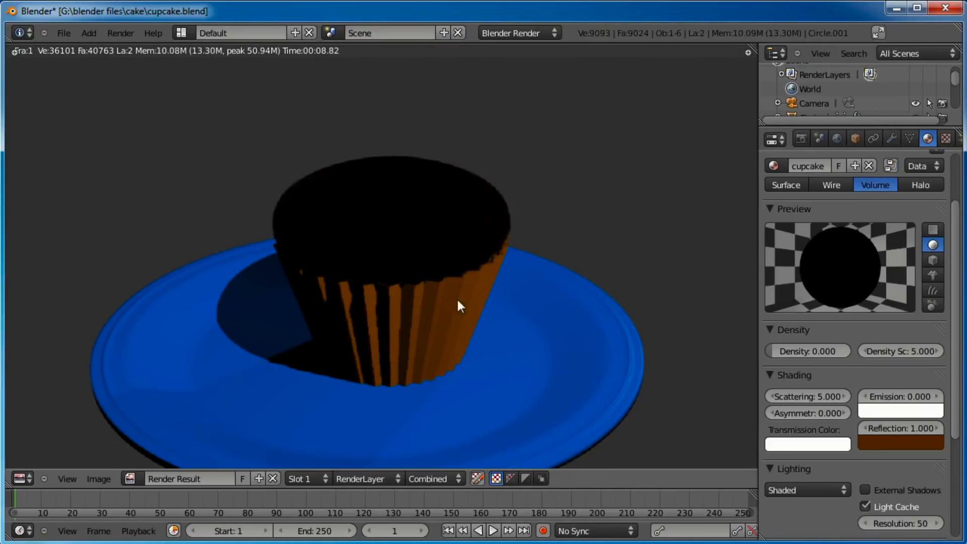
scroll(454, 278, "down", 1)
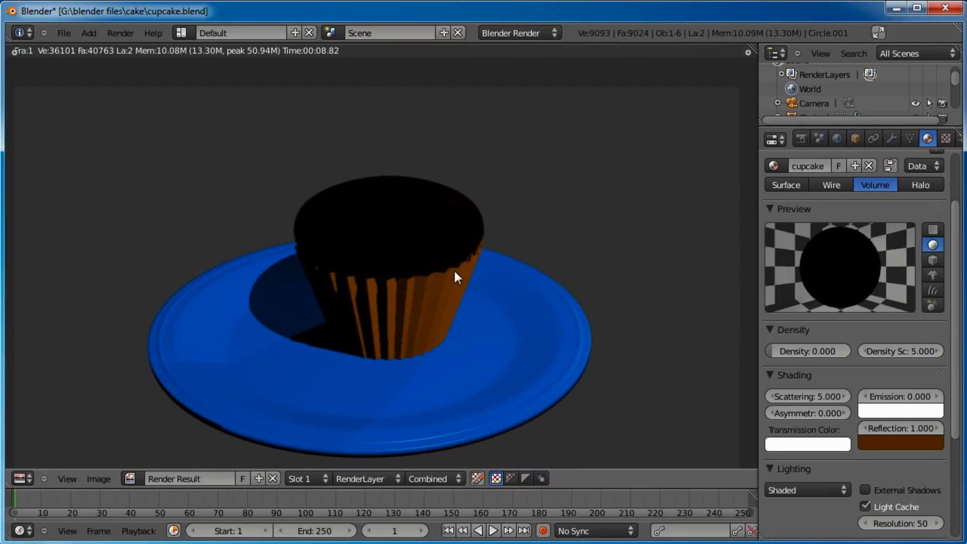
middle_click_drag(878, 455, 876, 387)
middle_click_drag(847, 436, 837, 336)
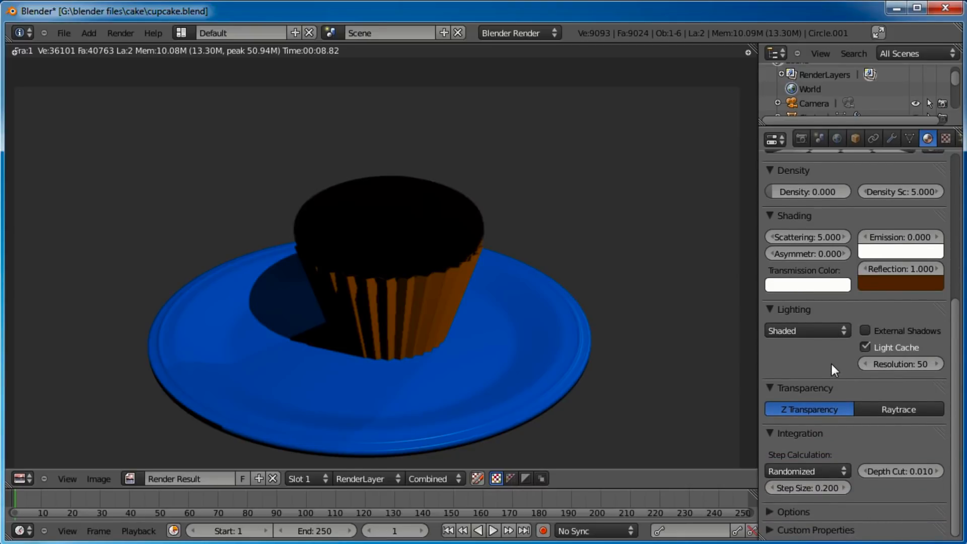
left_click(768, 512)
scroll(804, 377, "down", 3)
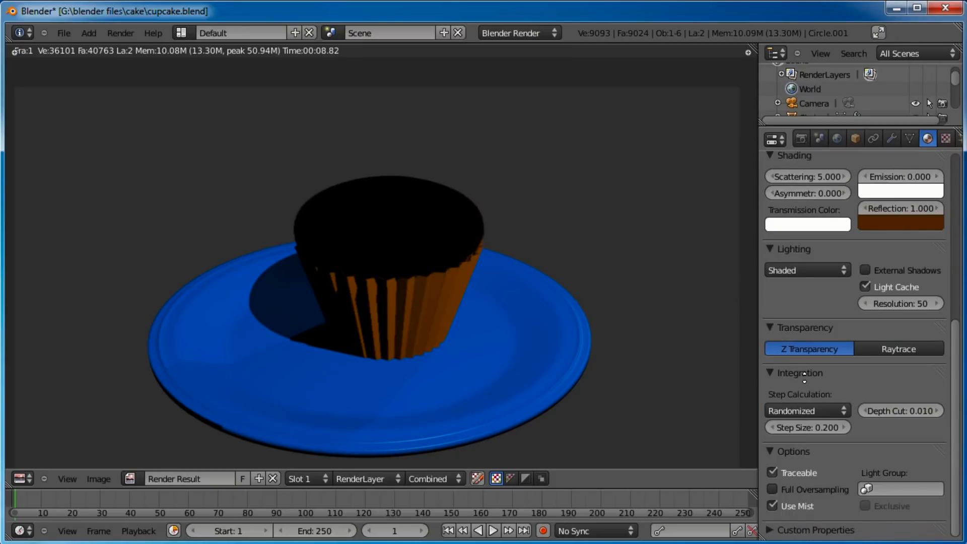
left_click(769, 451)
scroll(838, 388, "up", 7)
middle_click_drag(838, 388, 830, 464)
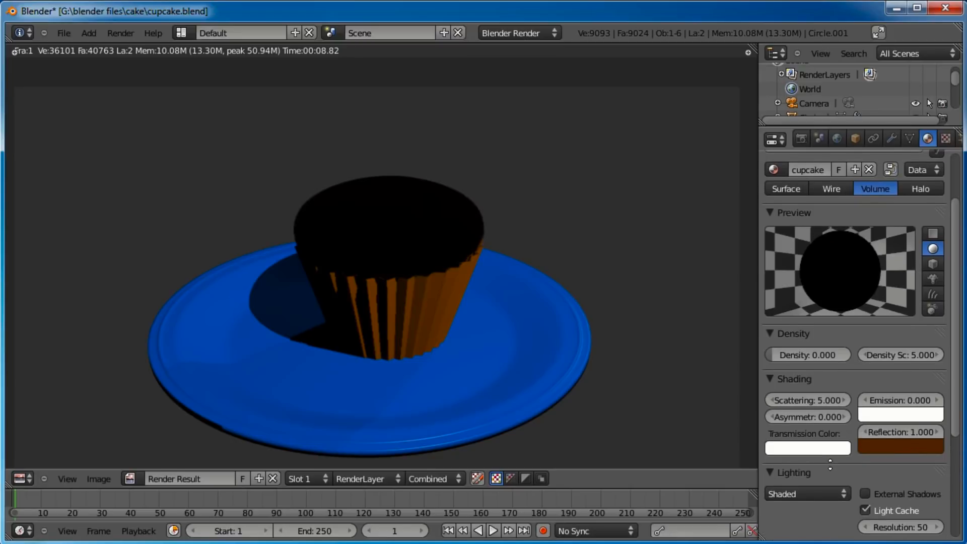
Set the cupcake material's volume reflection intensity to 5
left_click(909, 434)
left_click(899, 458)
left_click(897, 429)
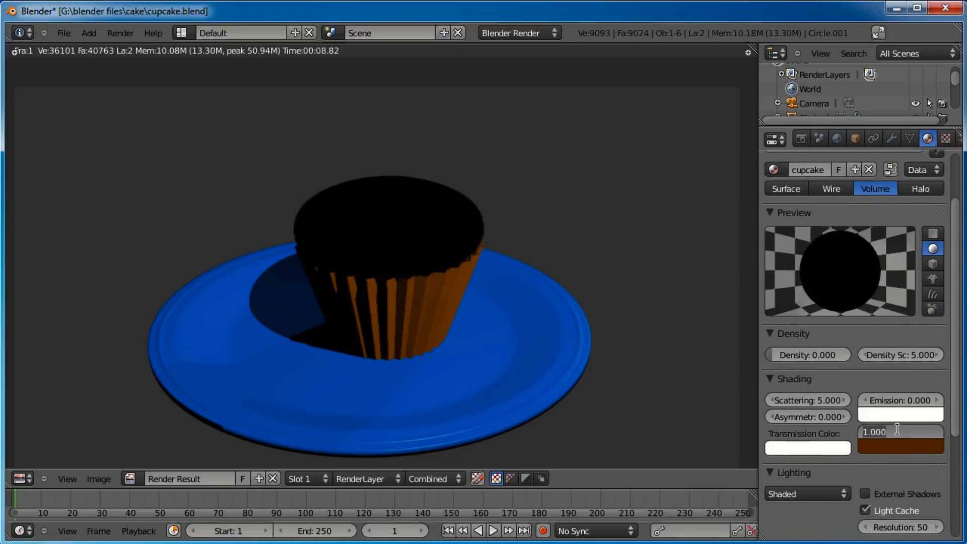
type("5")
key("Return")
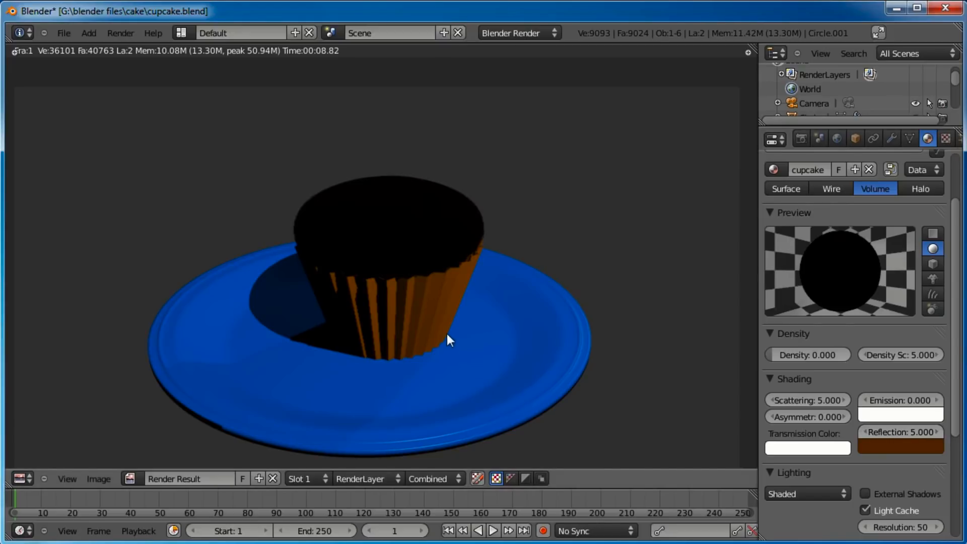
Move the orange cupcake wrapper to the second layer and render the scene without it
key("Escape")
right_click(428, 304)
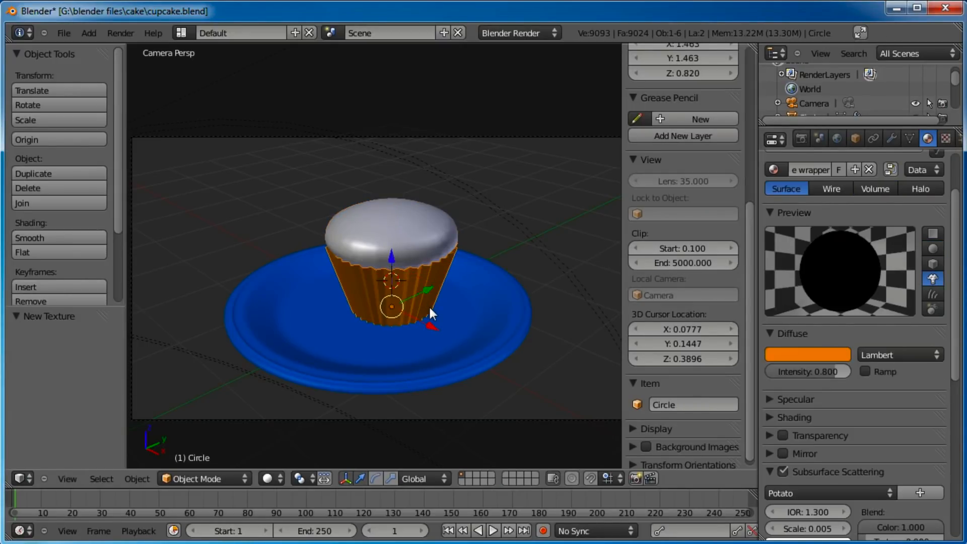
key("m")
left_click(563, 332)
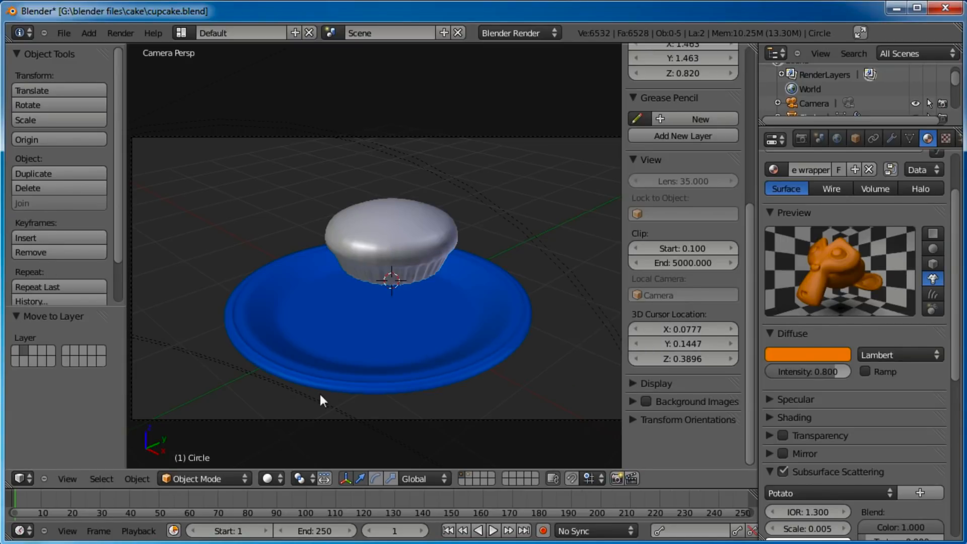
key("F12")
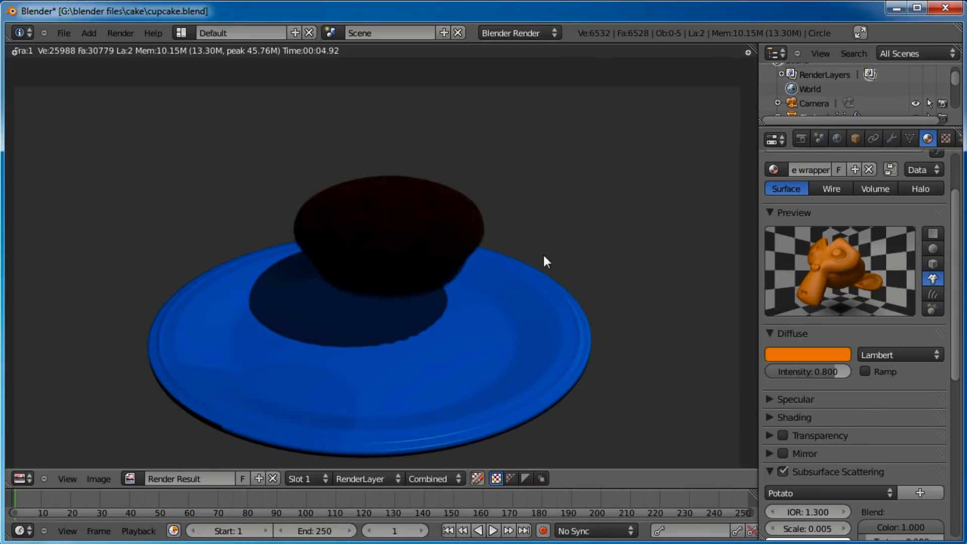
Set the cupcake material's volume reflection intensity to 10 and render the scene
key("Escape")
right_click(402, 229)
left_click(918, 432)
type("10")
key("Return")
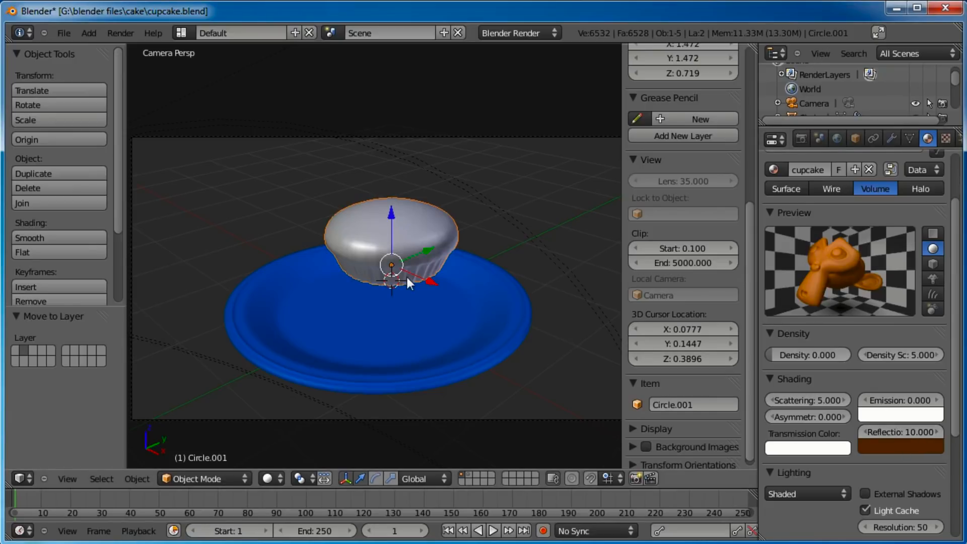
key("F12")
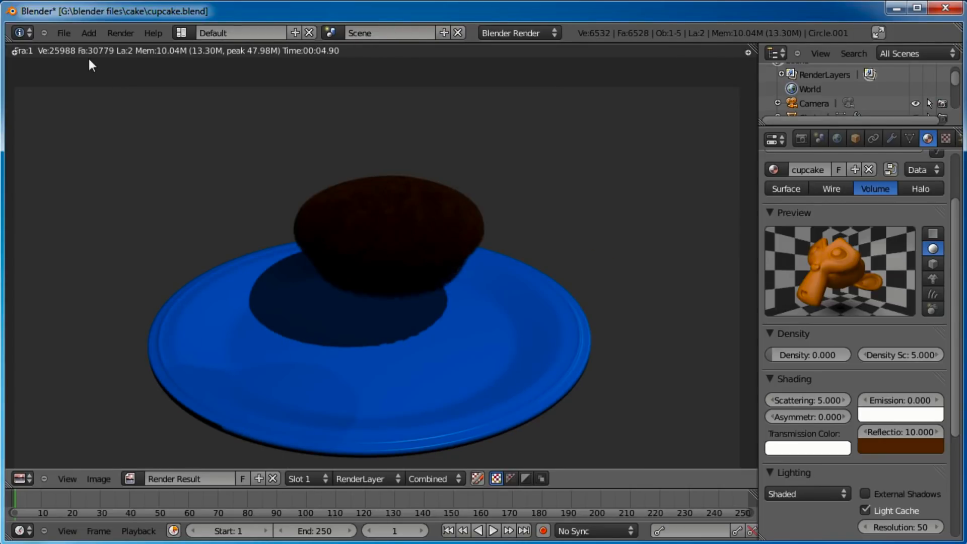
Save the file, set the cupcake's volume reflection intensity to 15, and render the scene
key("Escape")
left_click(61, 33)
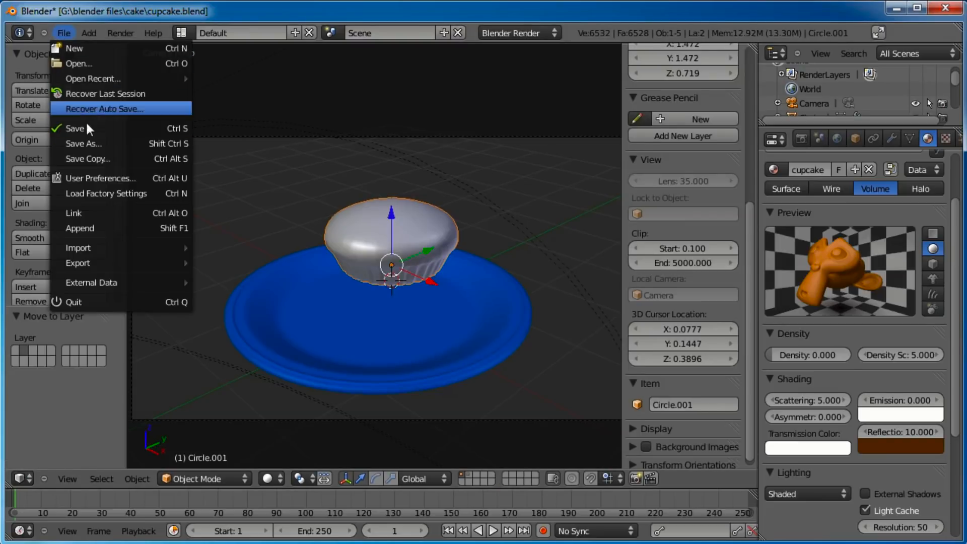
left_click(86, 130)
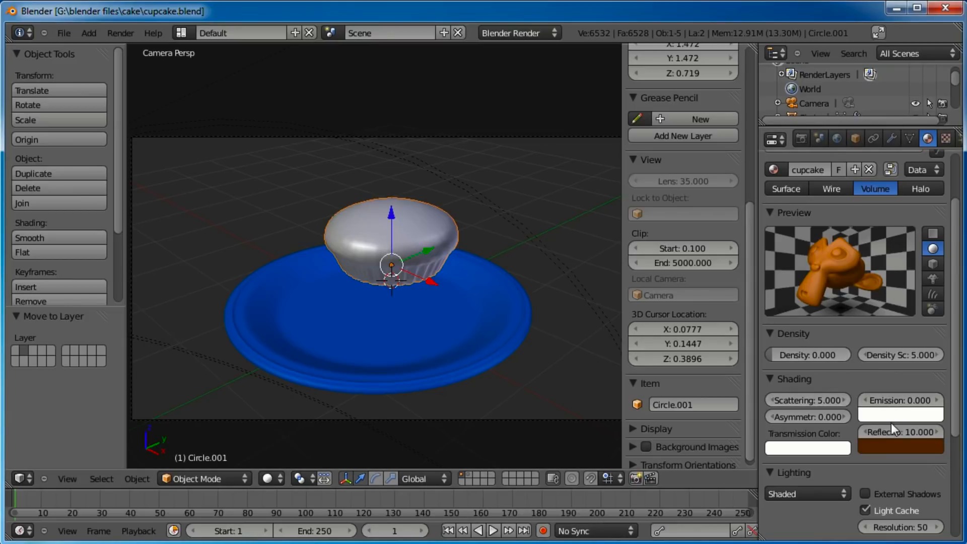
left_click(931, 431)
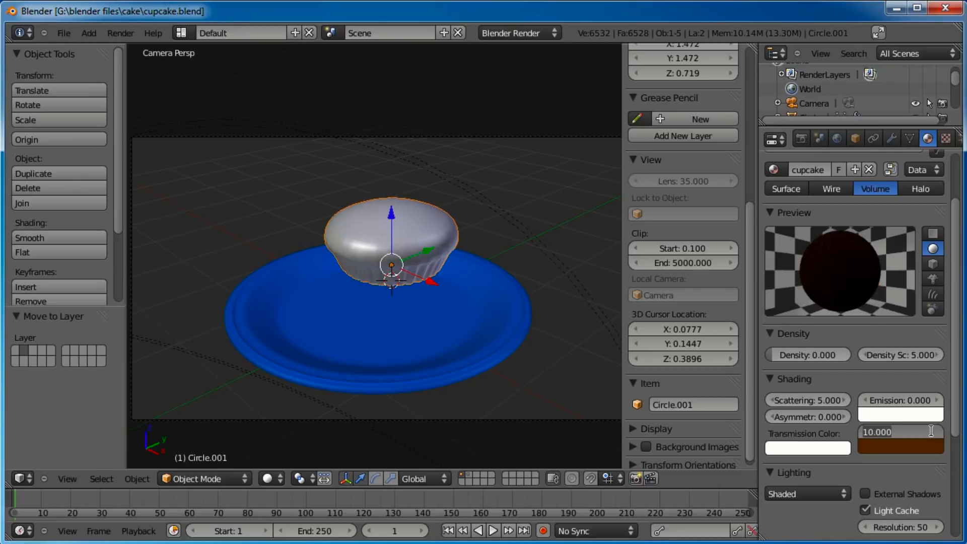
type("15")
key("Return")
key("ctrl+s")
left_click(364, 241)
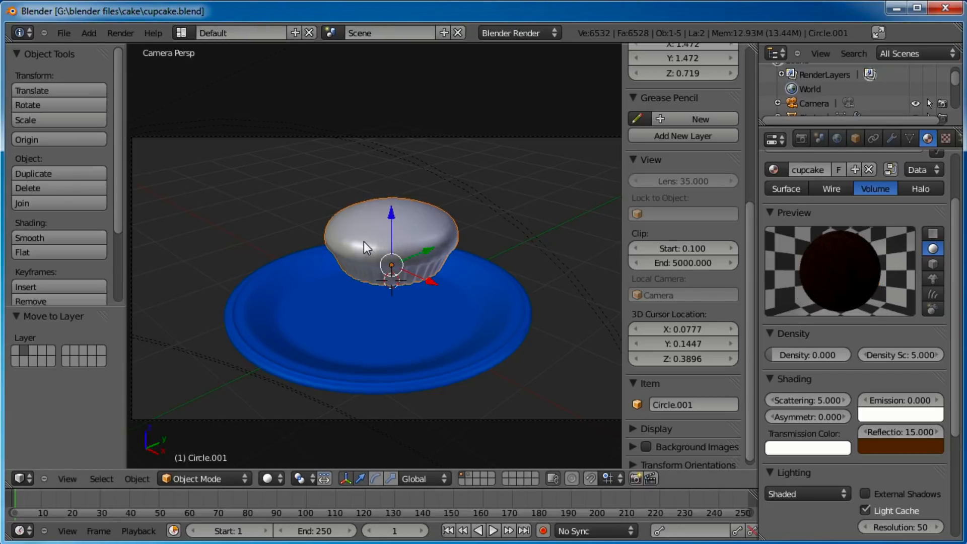
key("F12")
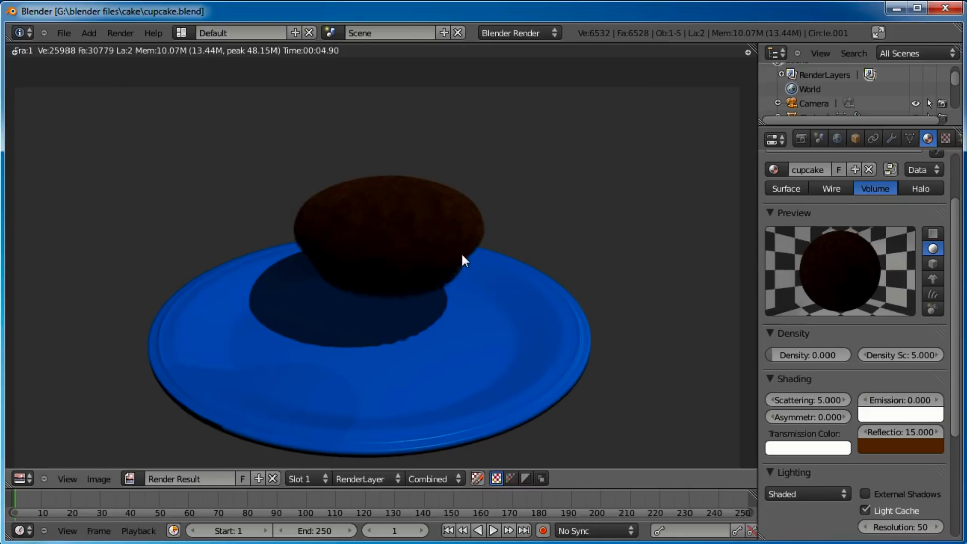
Set the cupcake's volume reflection intensity to 20, then save the file and render the scene
left_click(905, 431)
type("20")
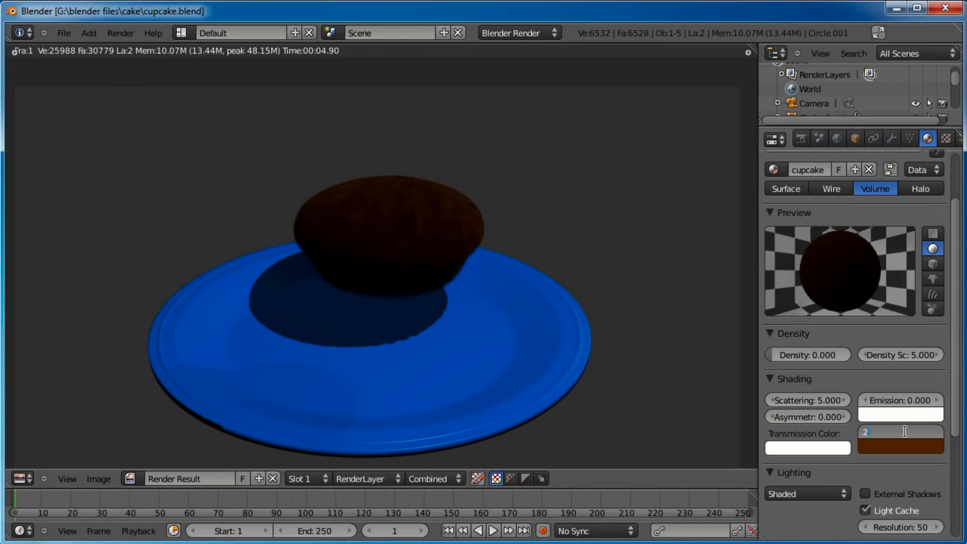
key("Return")
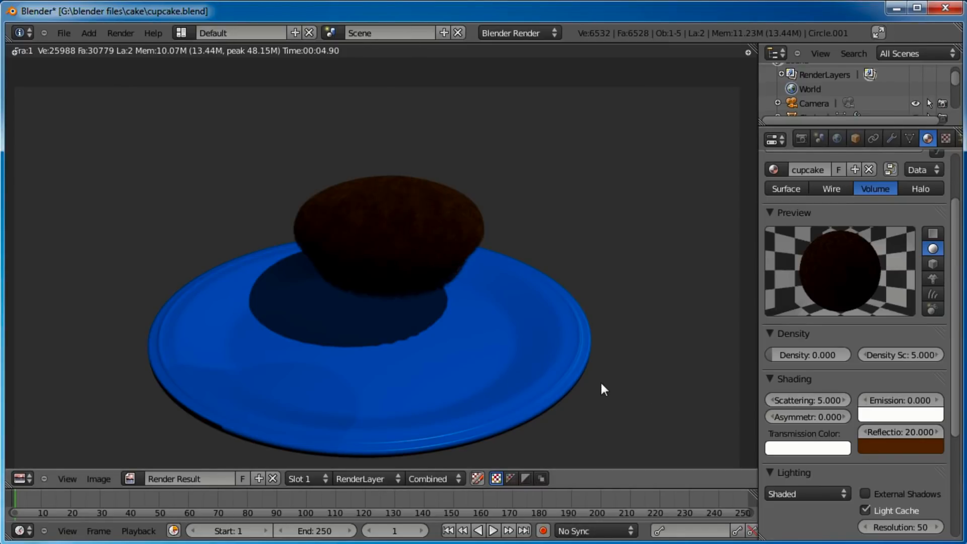
key("ctrl+s")
left_click(502, 286)
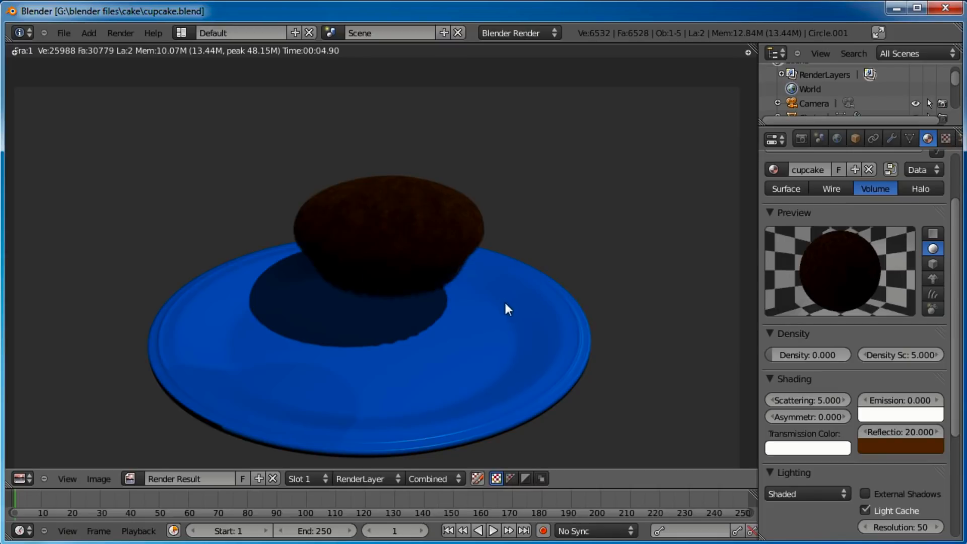
key("F12")
Set the cupcake's volume reflection intensity to 30, render the scene, and return to the 3D view
left_click(901, 431)
type("30")
key("Return")
key("F12")
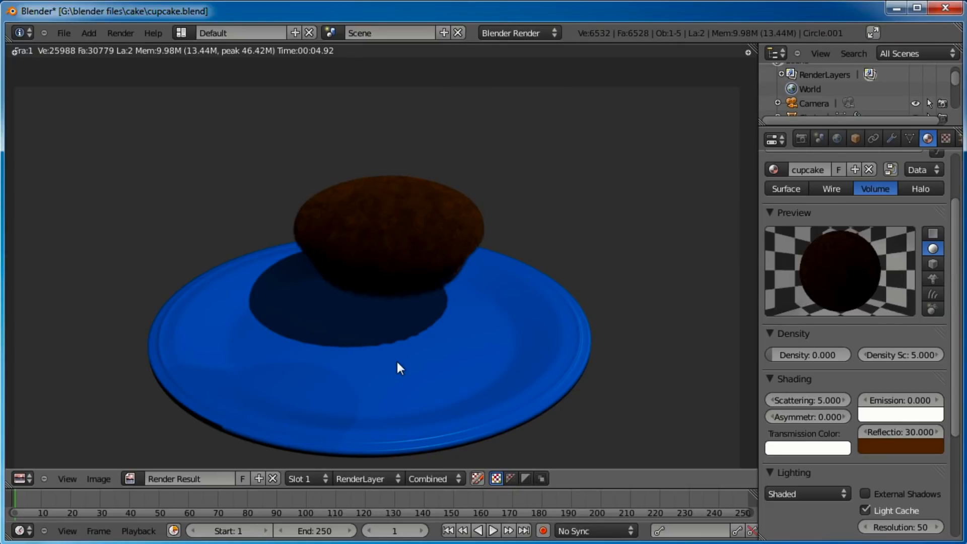
key("Escape")
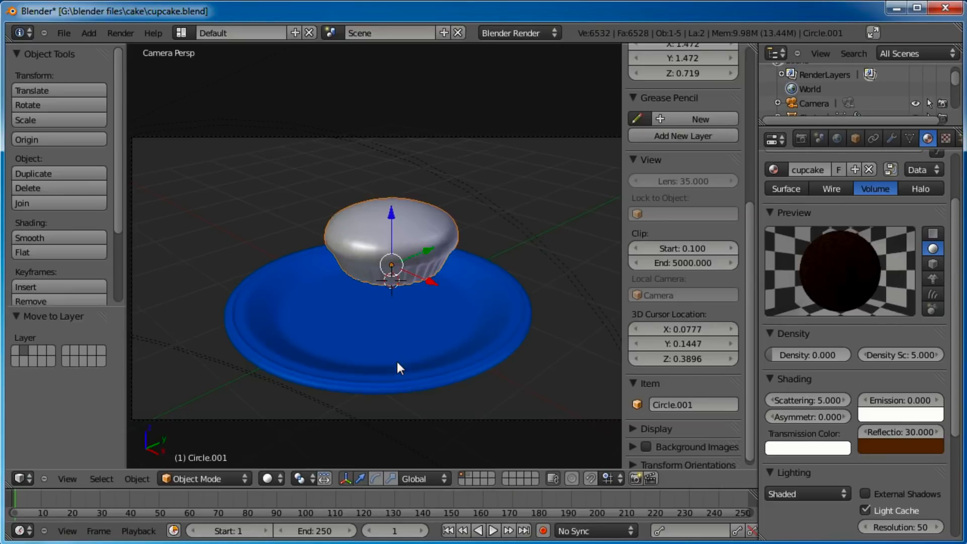
Show the second layer as well and move the orange wrapper back to the first layer
left_click(467, 476, "shift")
right_click(422, 298)
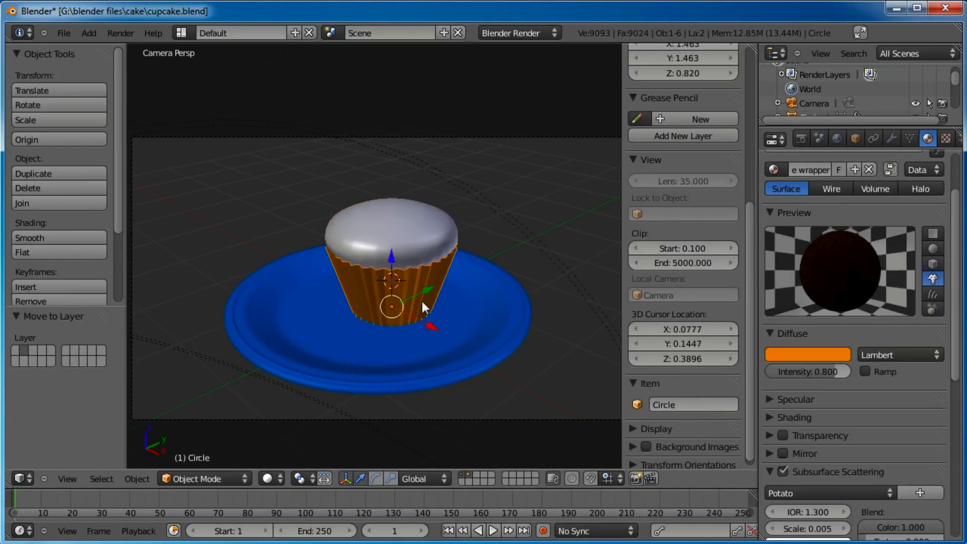
key("m")
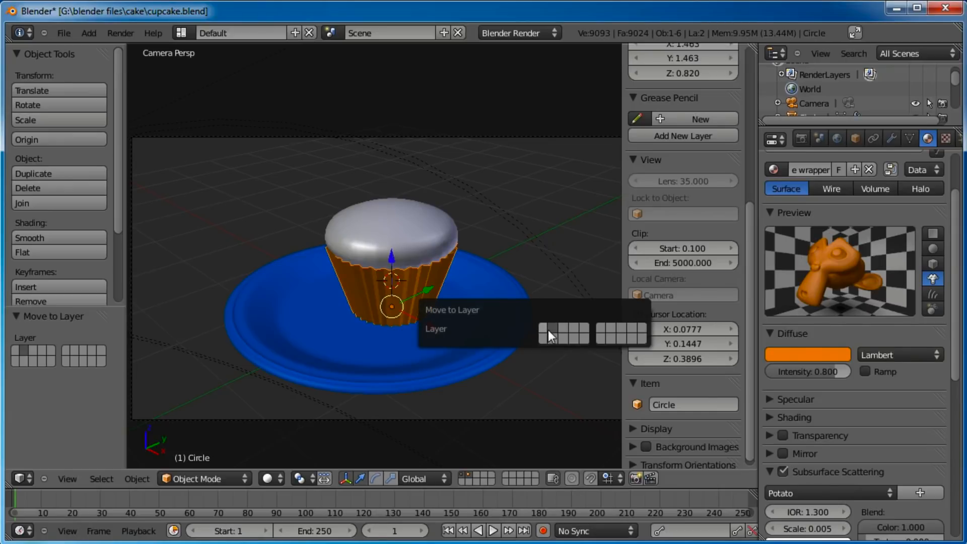
left_click(543, 330)
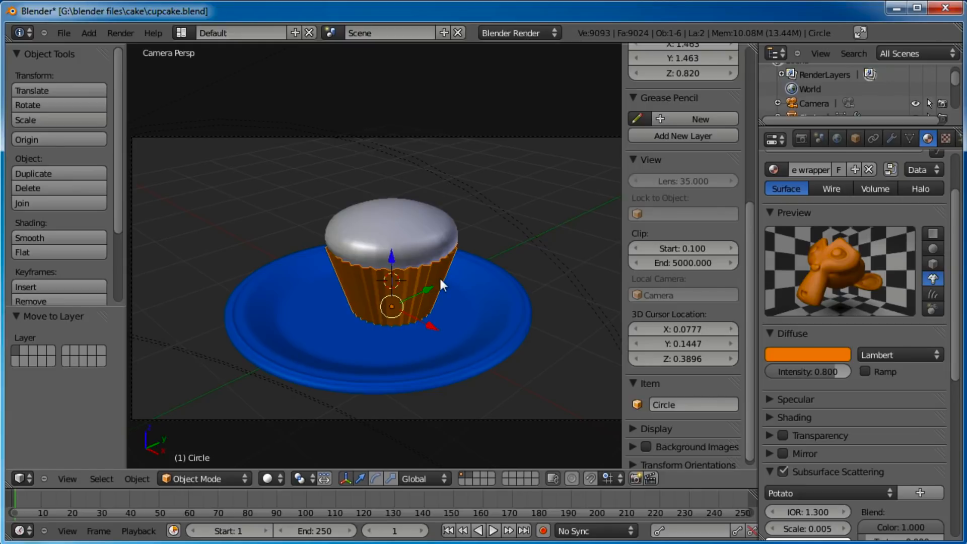
From the top view, add a filled mesh circle with 32 vertices and radius 1.000 over the cupcake
key("a")
middle_click_drag(442, 270, 424, 279, "shift")
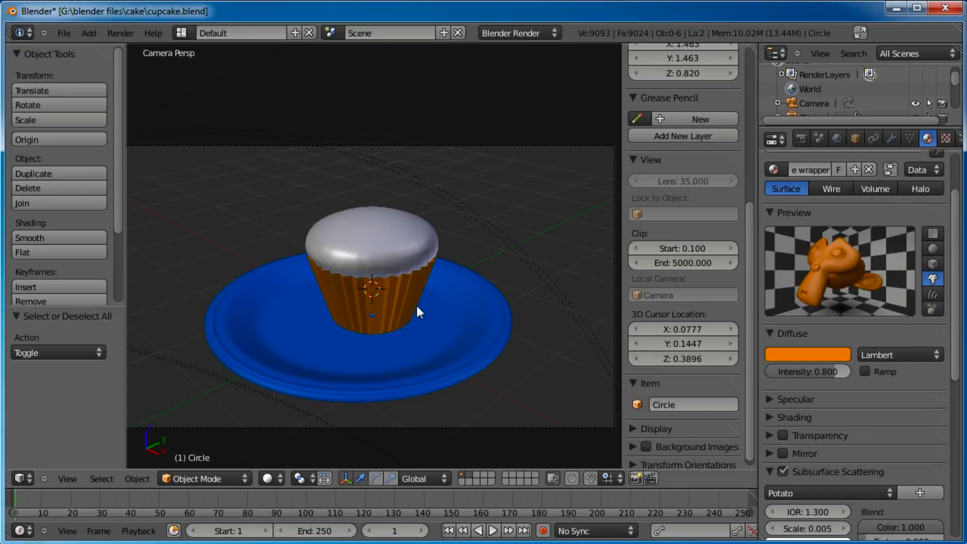
key("KP_7")
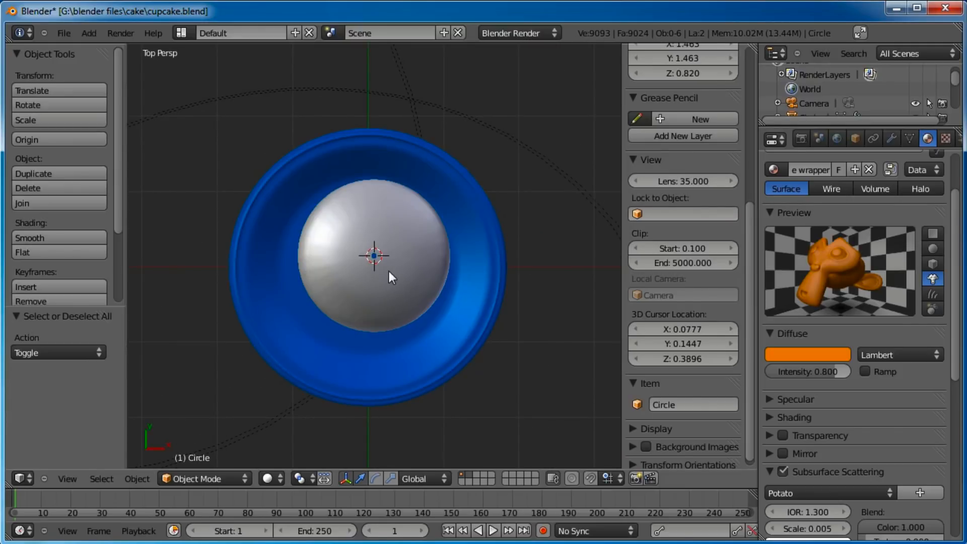
key("shift+a")
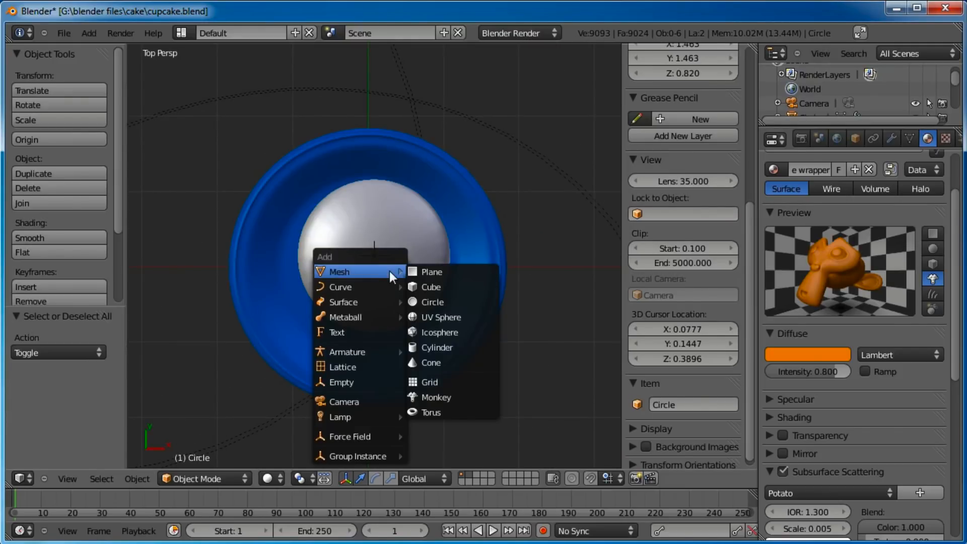
left_click(438, 302)
left_click(18, 418)
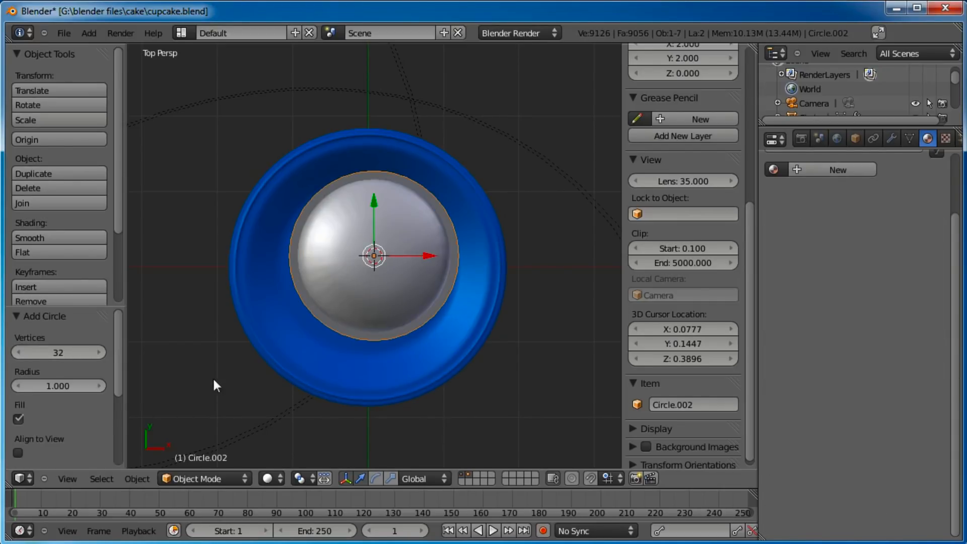
Raise the filled circle about 0.968 along Z so that it sits above the cupcake
key("KP_1")
left_click_drag(375, 260, 376, 160)
middle_click_drag(376, 160, 374, 267)
scroll(384, 233, "up", 4)
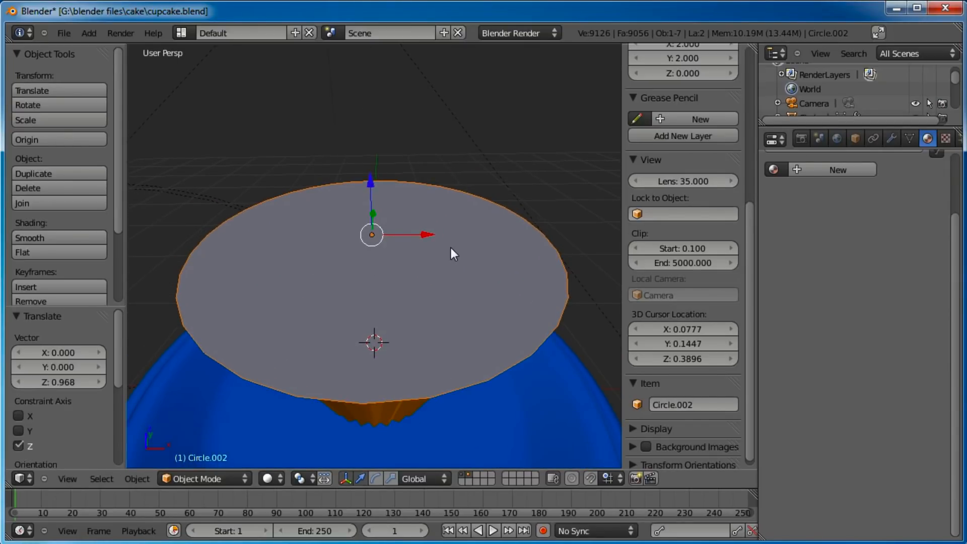
In the circle's mesh, use edge selection and deselect the outer rim loop so only the radial edges are selected
key("Tab")
middle_click_drag(406, 246, 406, 297)
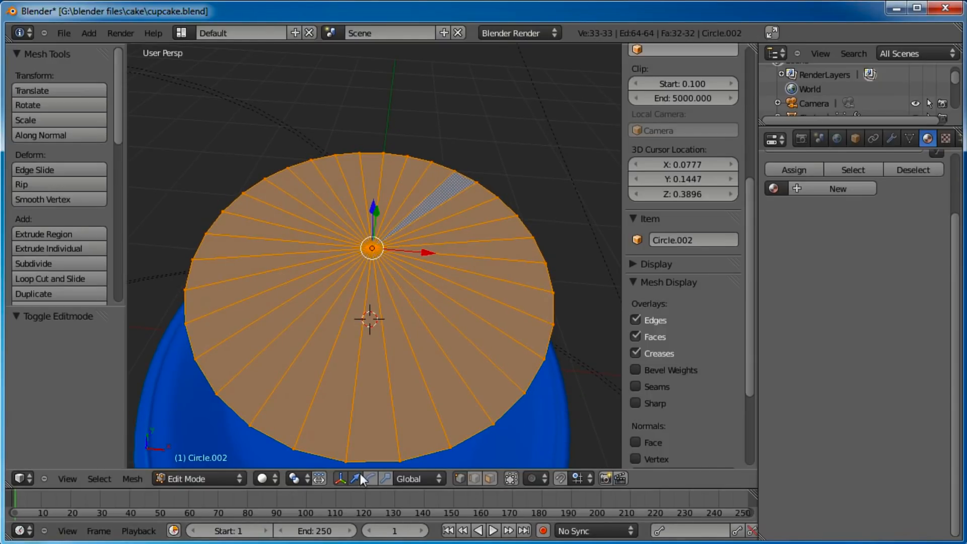
left_click(475, 479)
left_click(544, 341, "alt+shift")
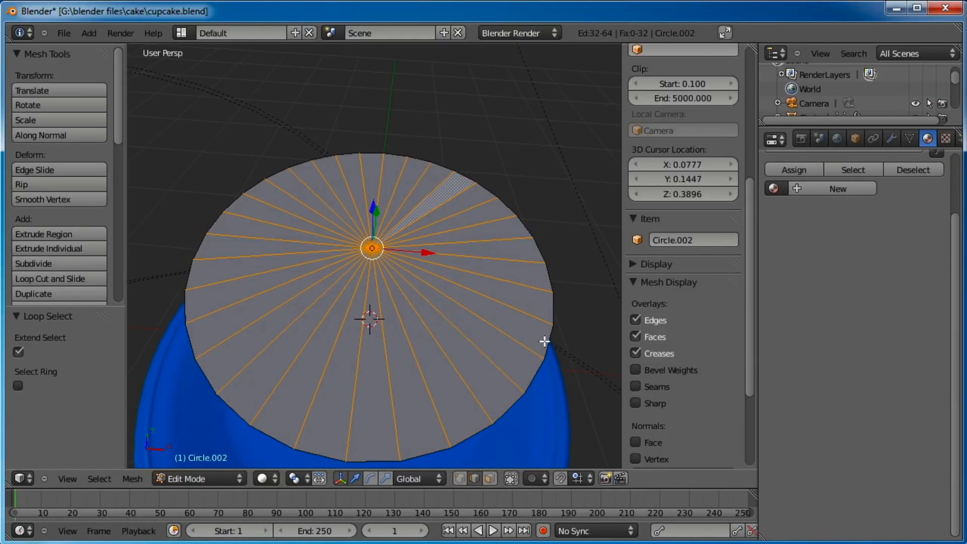
Subdivide the circle's radial edges with 7 cuts and return to Object Mode
key("w")
left_click(529, 282)
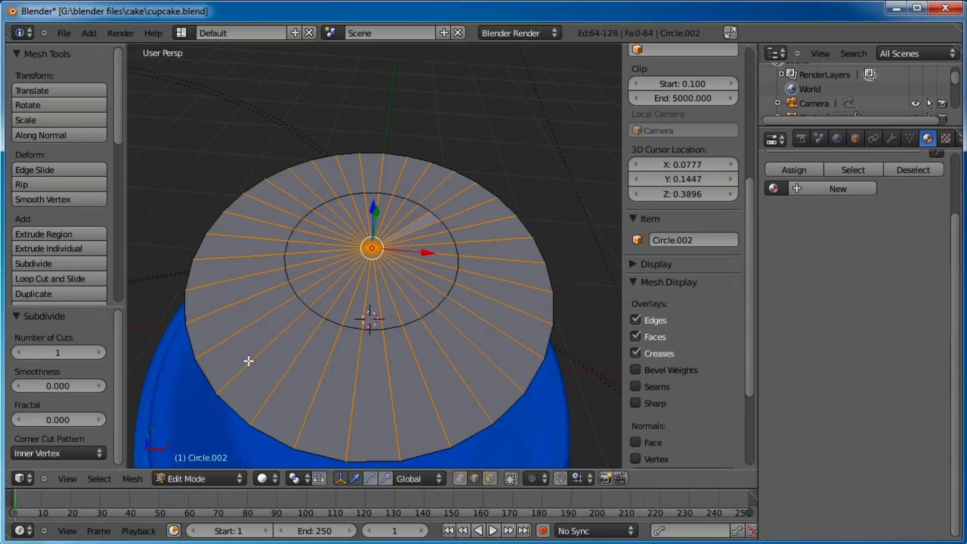
left_click(102, 354)
left_click(101, 354)
left_click(102, 355)
left_click(101, 355)
left_click(102, 354)
left_click(102, 355)
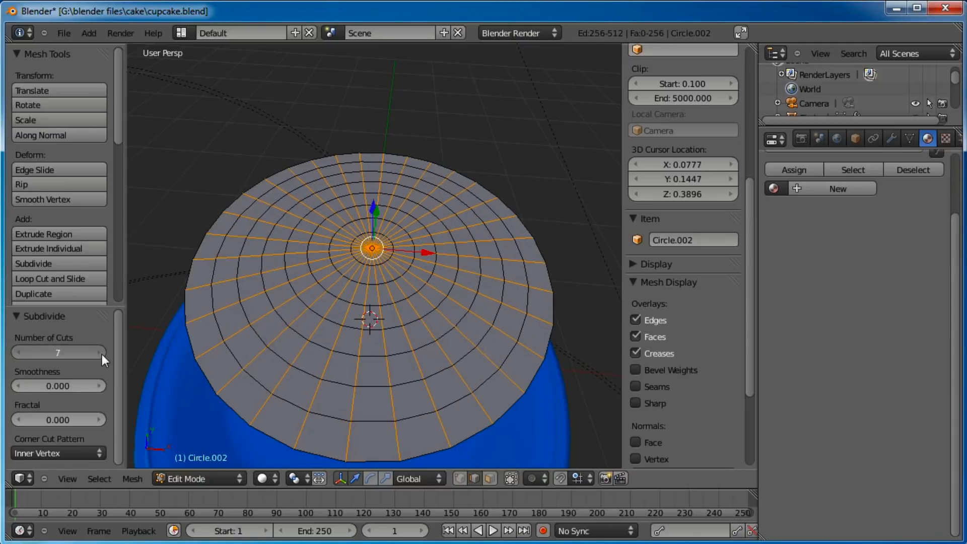
left_click(102, 354)
left_click(101, 354)
left_click(18, 352)
left_click(18, 351)
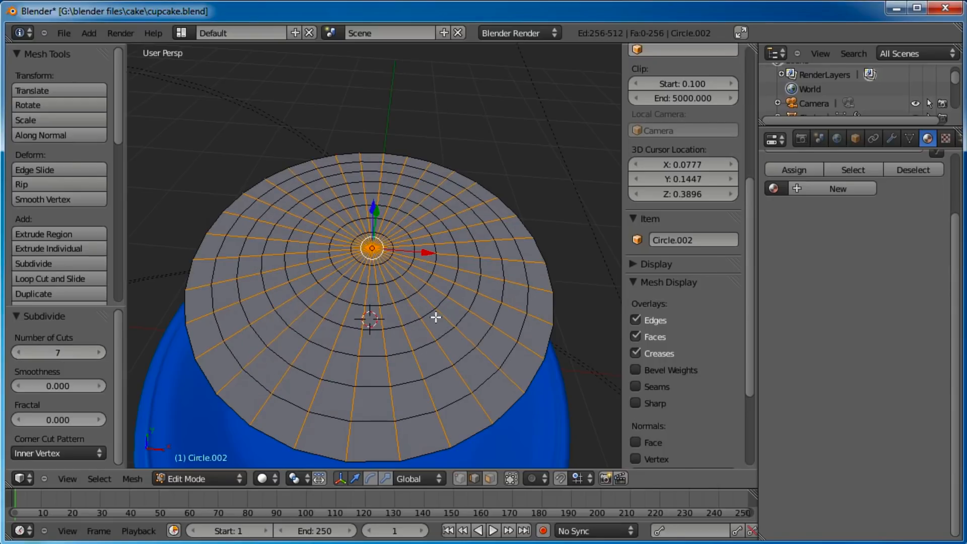
key("Tab")
Add a Shrinkwrap modifier to the subdivided disc above the cupcake, targeting the cake body Circle.001
middle_click_drag(434, 354, 363, 261)
middle_click_drag(416, 293, 467, 227)
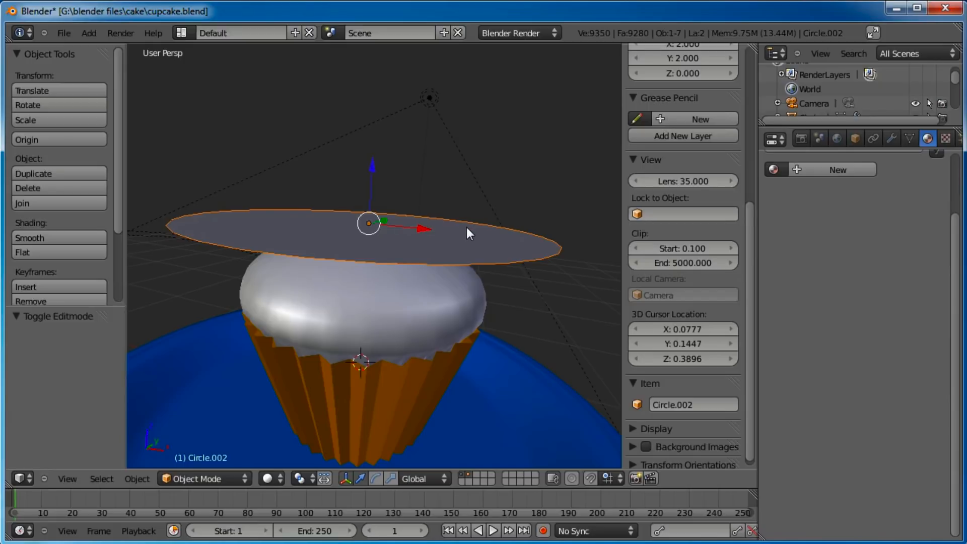
left_click(891, 138)
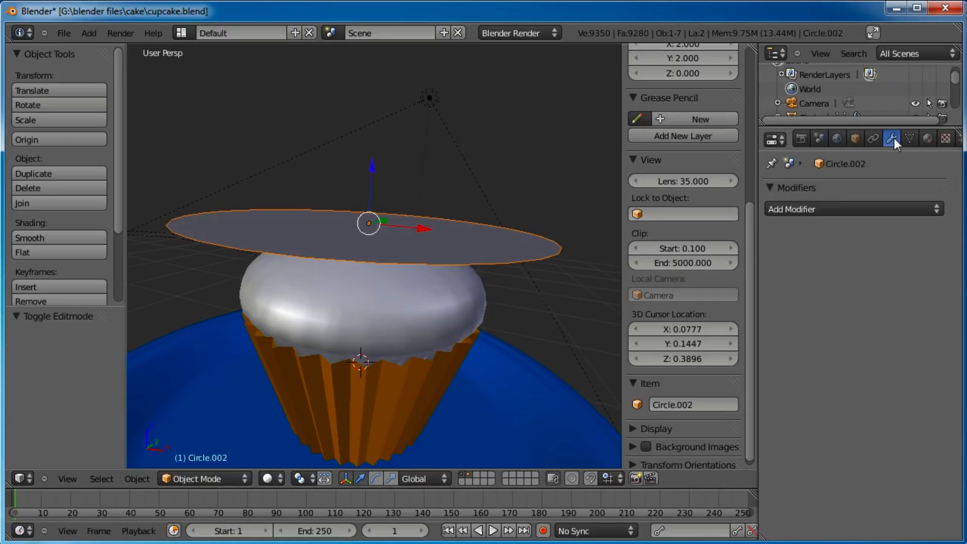
left_click(826, 209)
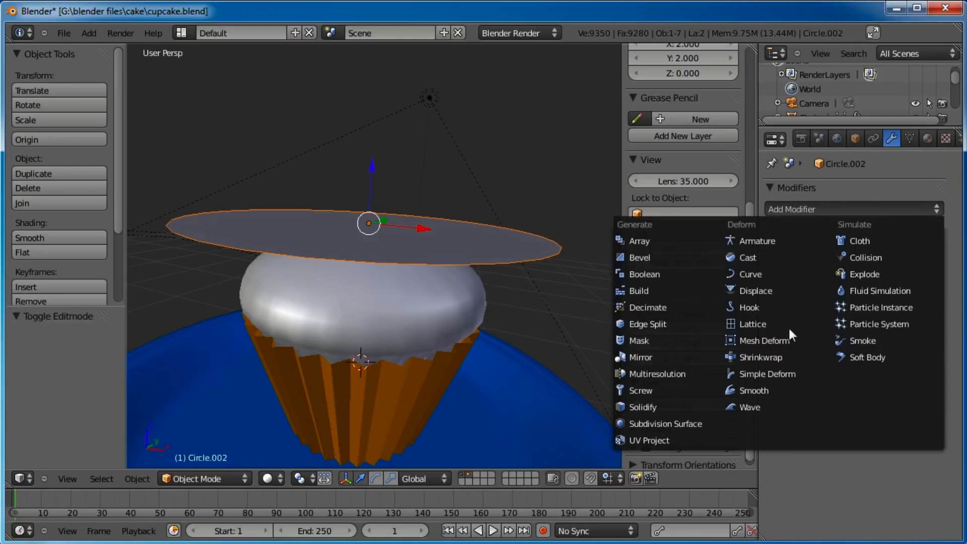
left_click(779, 356)
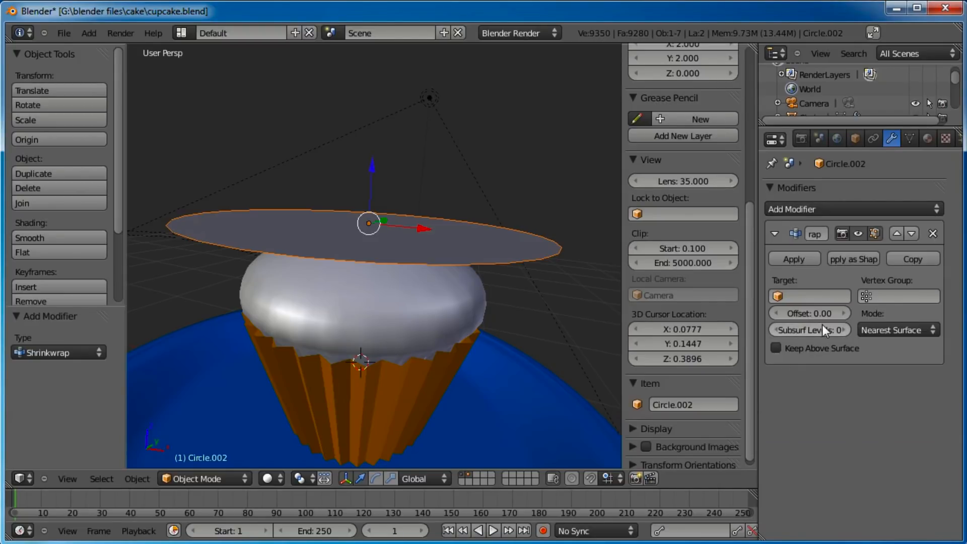
left_click(819, 296)
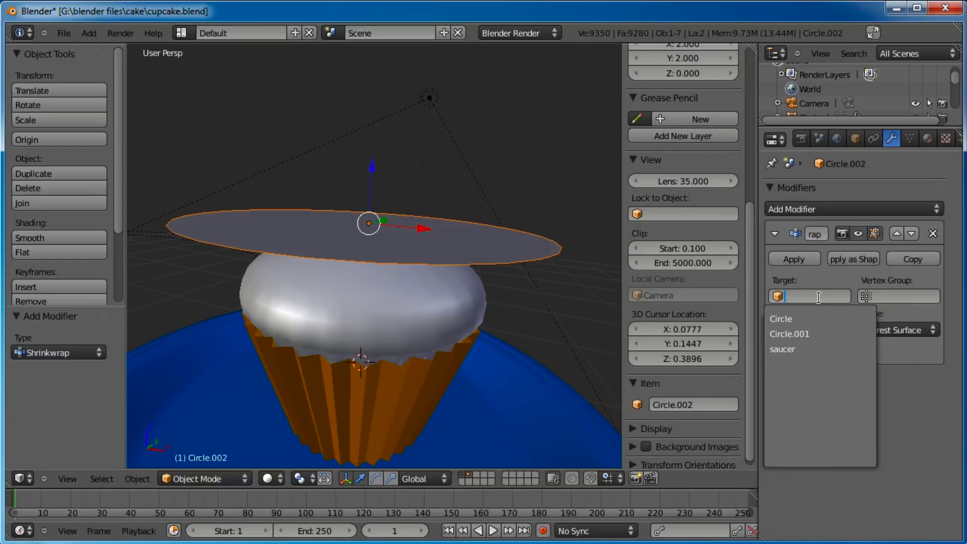
left_click(790, 334)
Rename the shrinkwrapped disc as icing and the cake body as cupcake
left_click(711, 406)
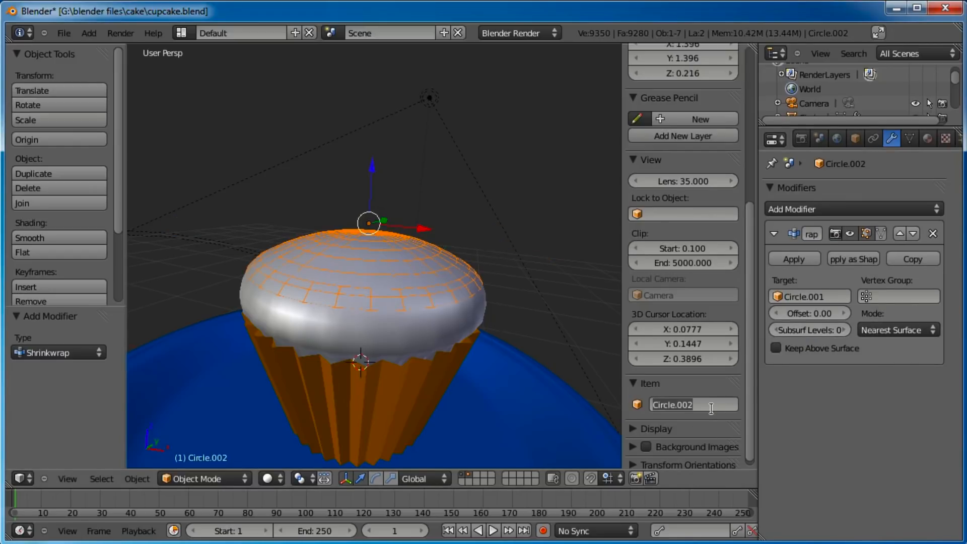
type("icing")
key("Return")
right_click(464, 312)
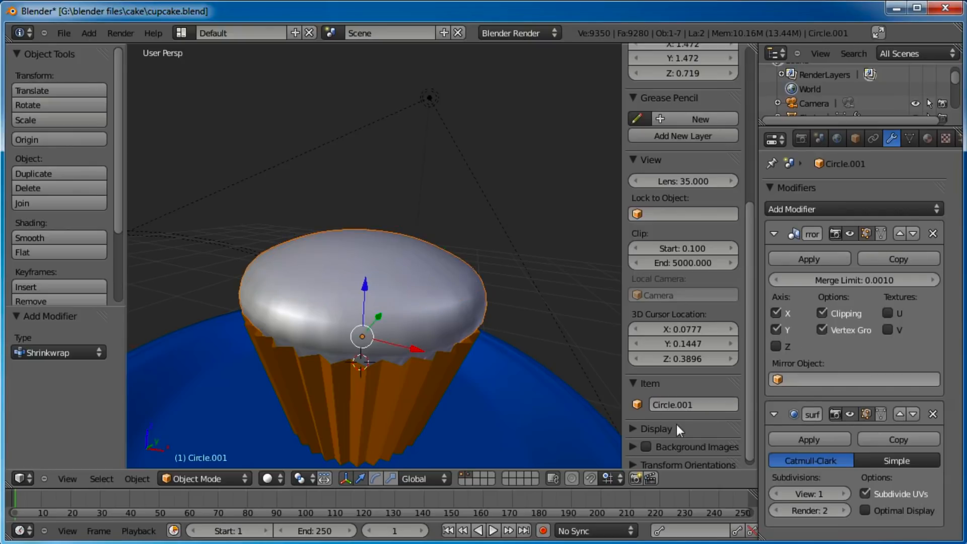
type("cupcake")
key("Return")
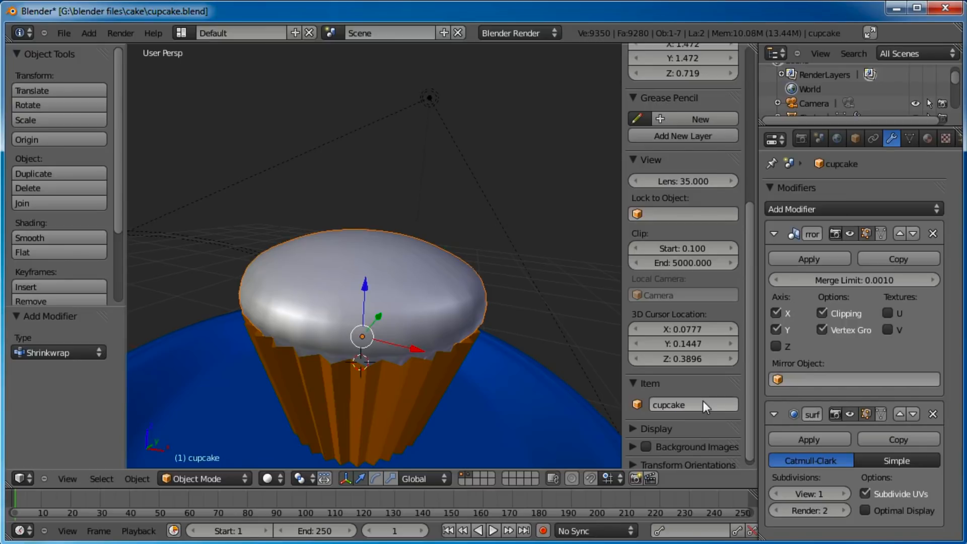
Rename the orange paper case as wrapper and reselect the icing object
right_click(358, 388)
left_click(701, 403)
type("wrapper")
key("Return")
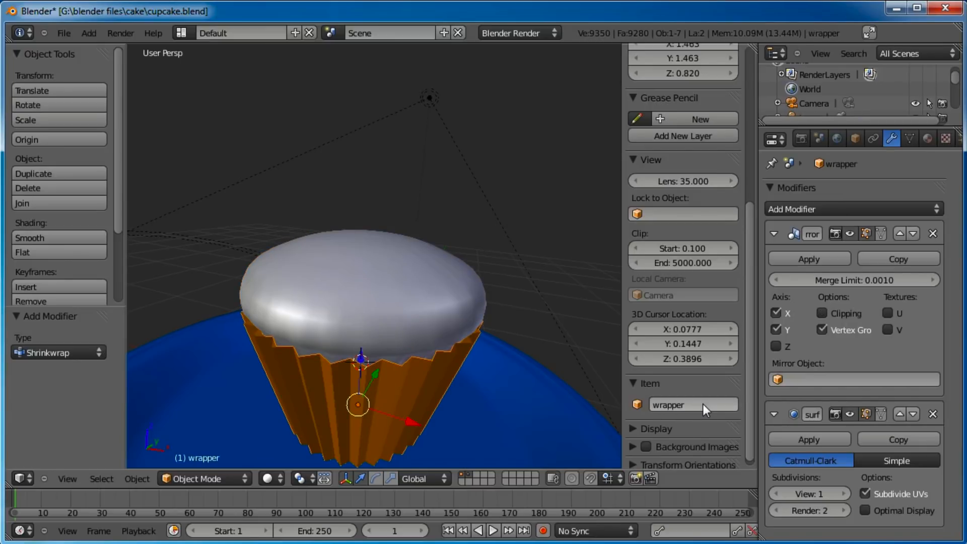
right_click(421, 256)
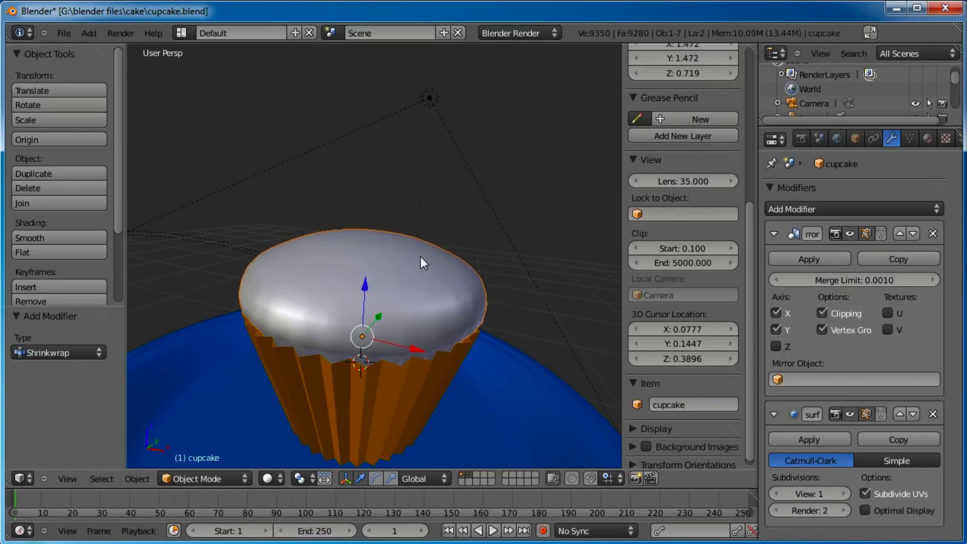
right_click(421, 256)
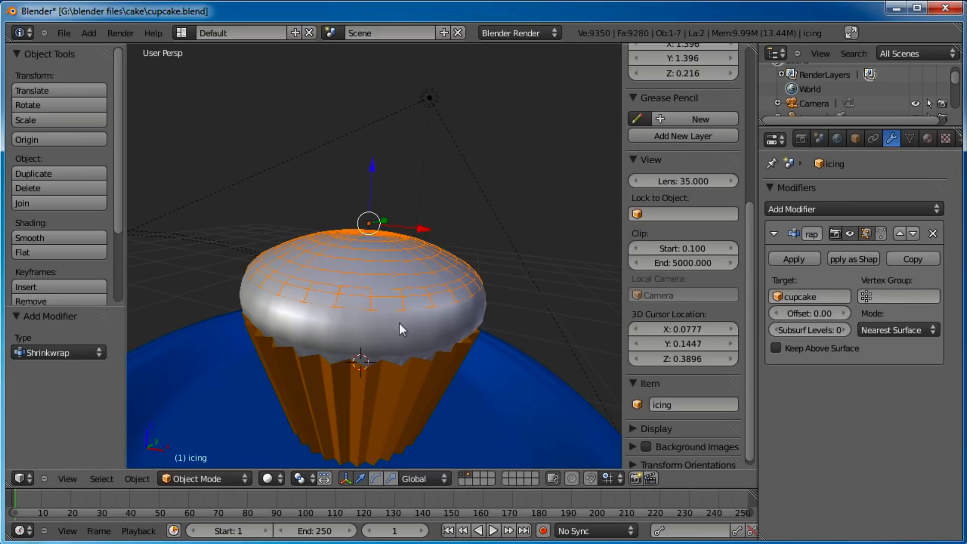
Set the icing's Shrinkwrap offset to 0.01 and enable Keep Above Surface
middle_click_drag(487, 312, 422, 223)
scroll(407, 313, "up", 2)
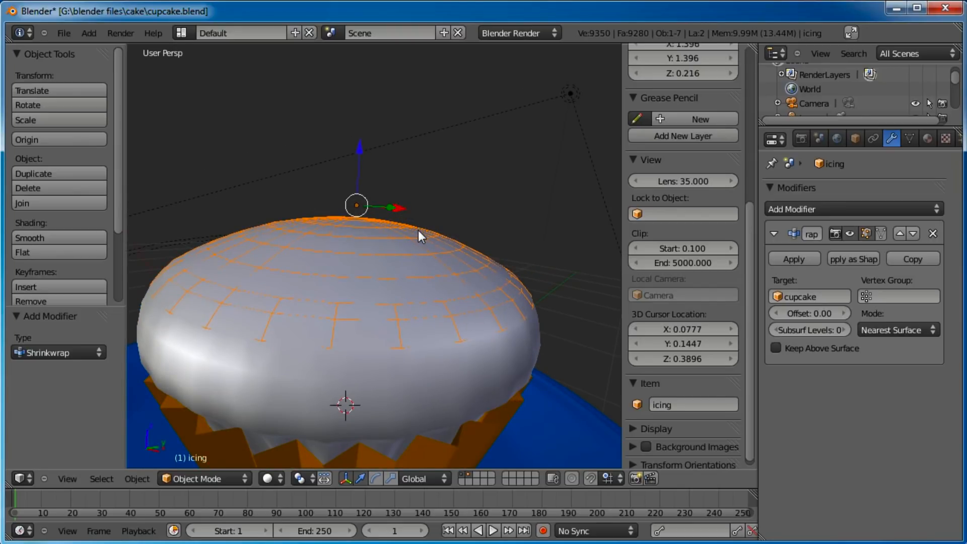
left_click(844, 313)
middle_click_drag(373, 341, 551, 294)
scroll(360, 273, "up", 2)
left_click(776, 347)
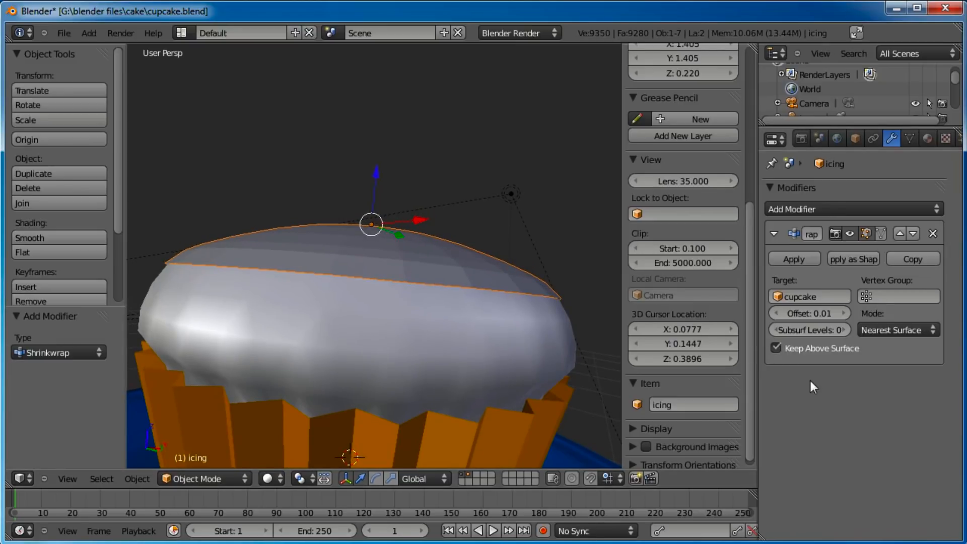
left_click(901, 330)
middle_click_drag(569, 284, 303, 316)
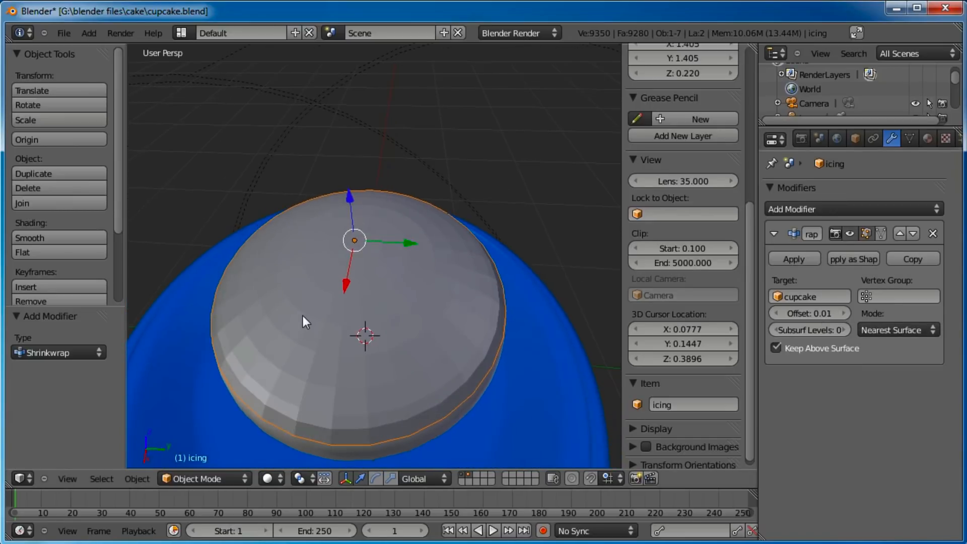
Put the icing into Sculpt Mode and choose the Grab brush
key("KP_7")
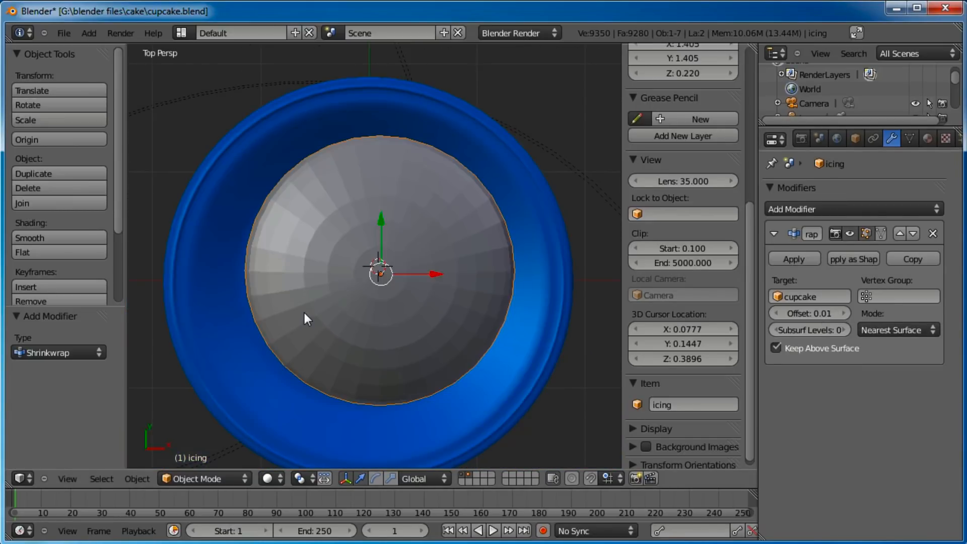
left_click(207, 479)
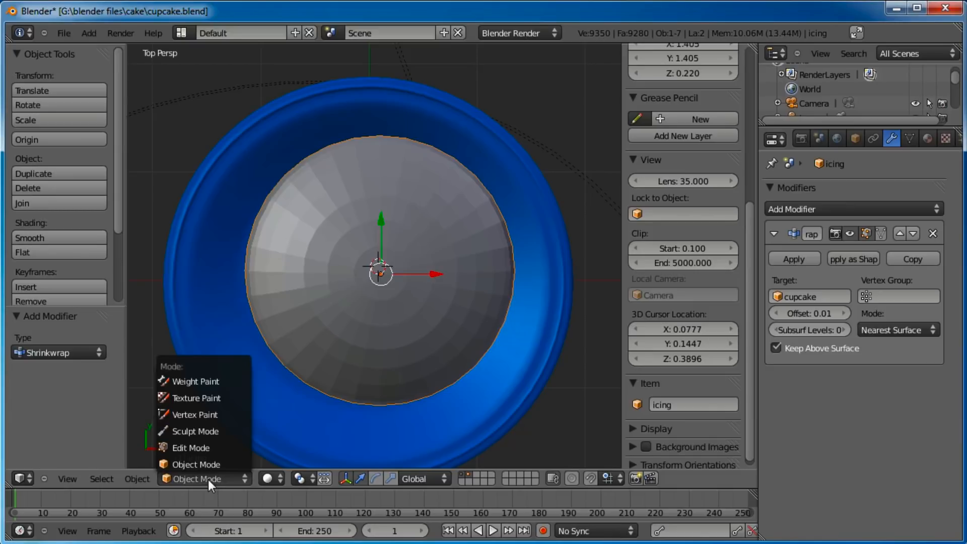
left_click(207, 431)
mouse_move(237, 276)
middle_mouse_down()
mouse_move(379, 264)
mouse_move(134, 166)
middle_mouse_up()
left_click(76, 109)
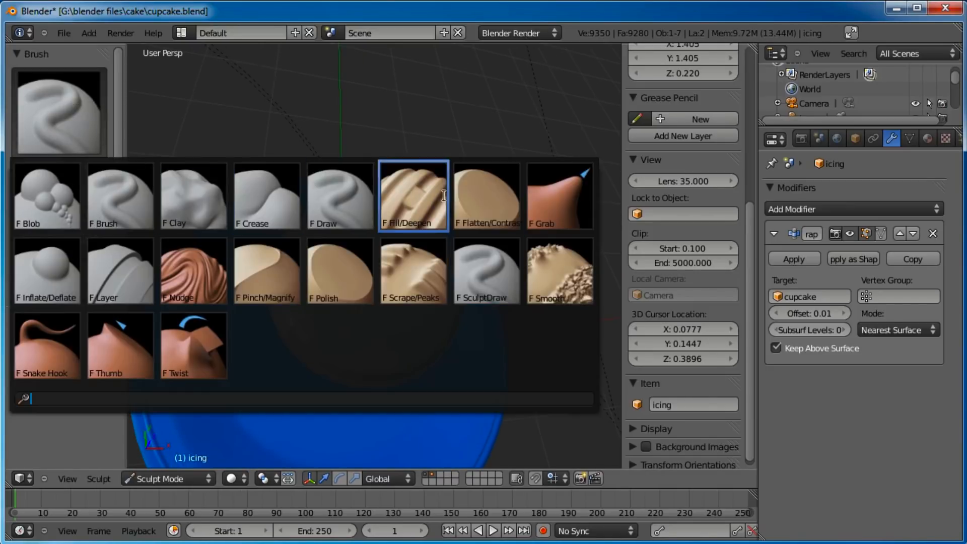
left_click(546, 199)
Pull a small part of the icing's rim with the Grab brush and apply the icing's Shrinkwrap modifier
middle_click_drag(511, 234, 306, 358)
left_click_drag(286, 361, 300, 350)
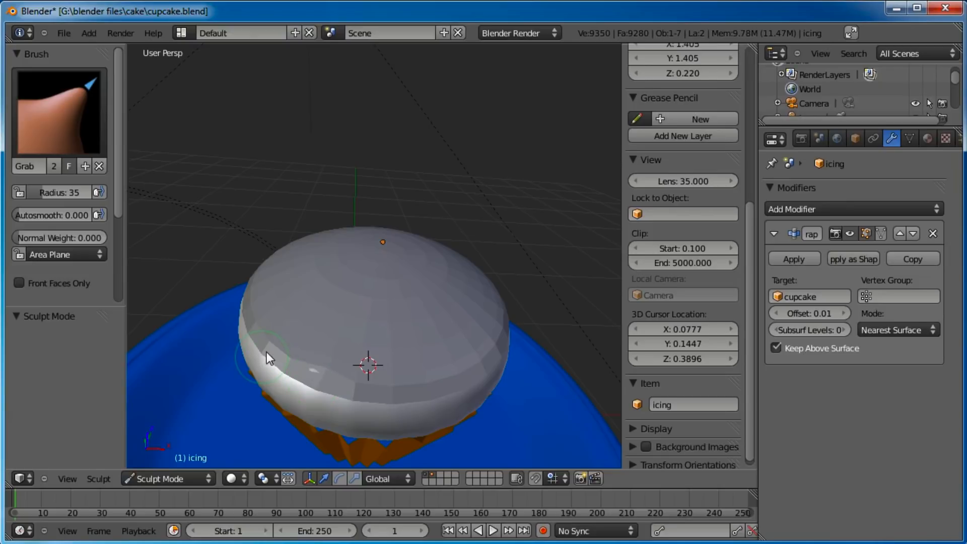
scroll(359, 334, "down", 2)
middle_click_drag(359, 334, 319, 300)
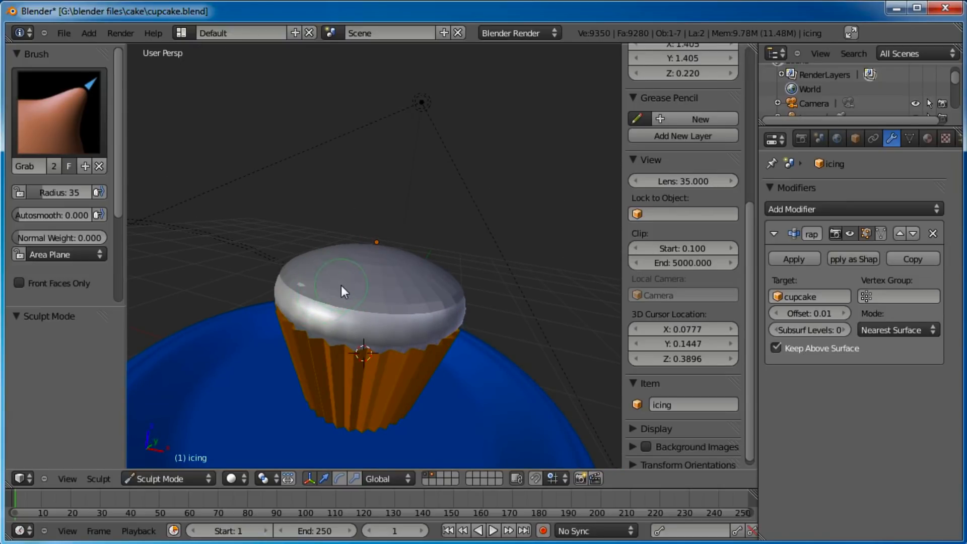
middle_click_drag(341, 280, 313, 303)
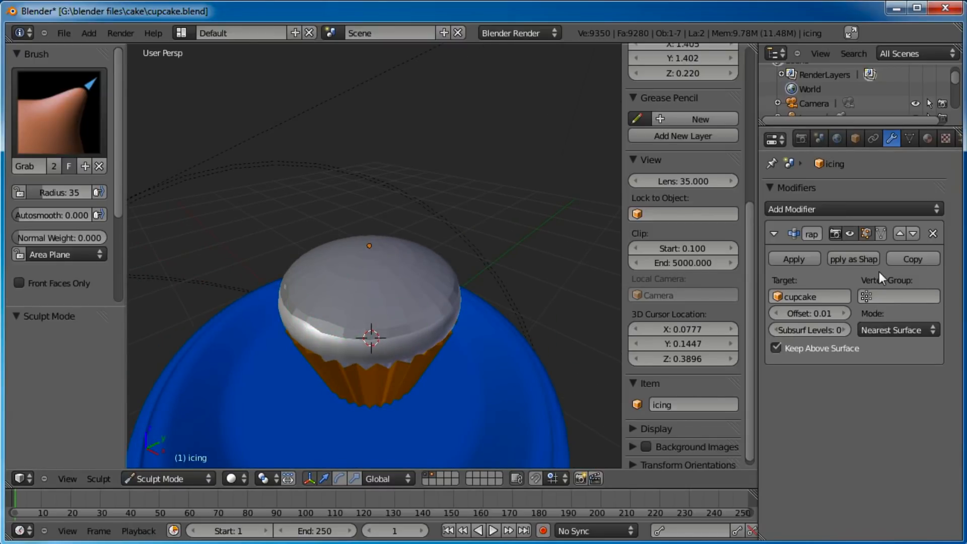
left_click(794, 259)
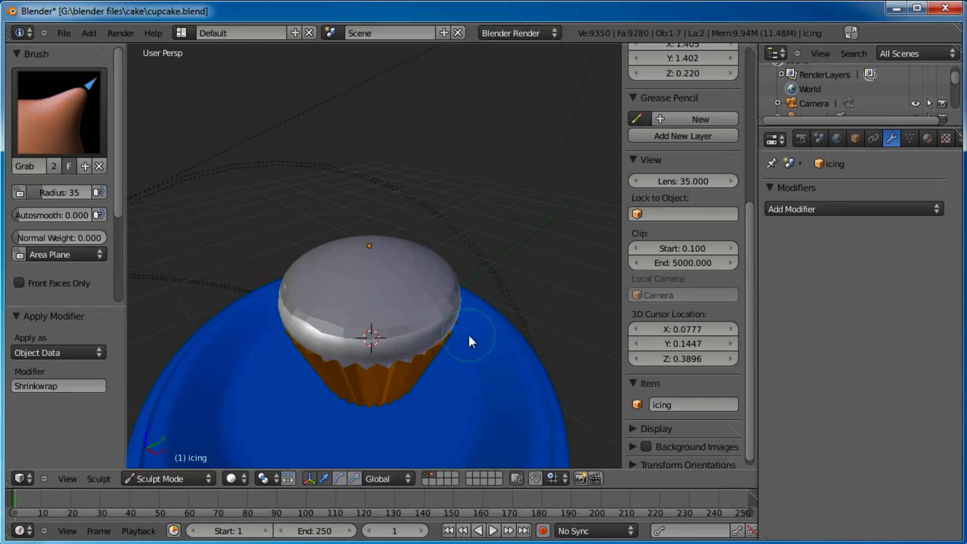
Undo the last change to the icing, switch to Object Mode, and undo once more
key("ctrl+z")
middle_click_drag(465, 324, 428, 400)
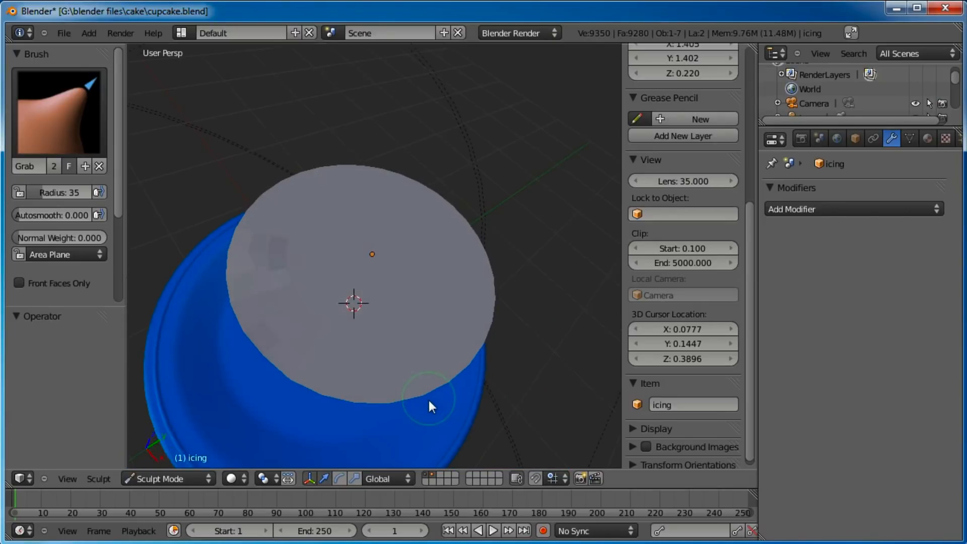
left_click(167, 478)
left_click(171, 463)
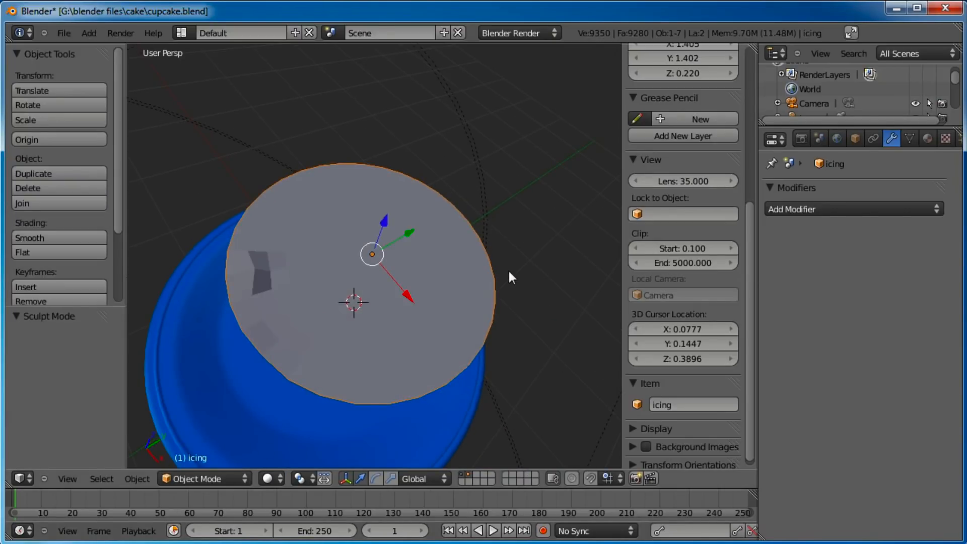
key("ctrl+z")
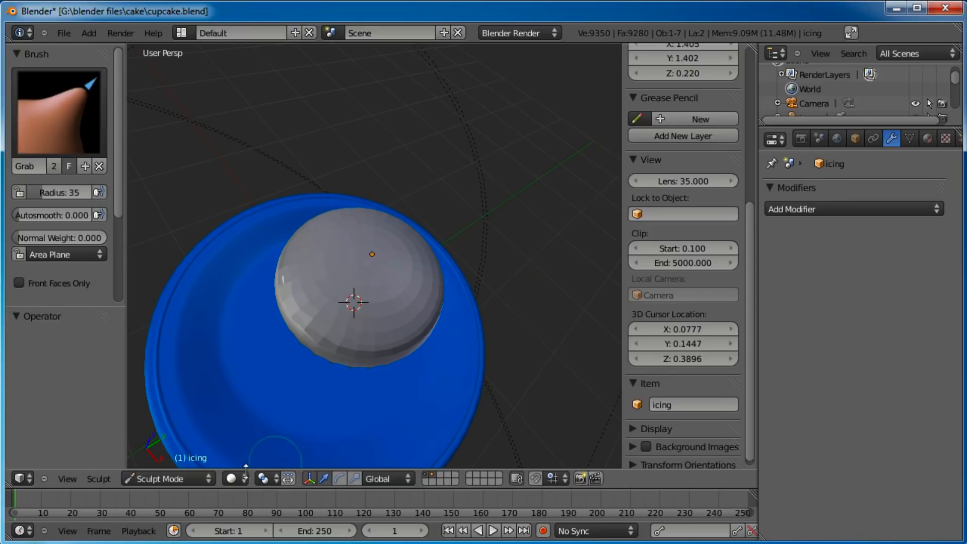
middle_click_drag(529, 294, 494, 220)
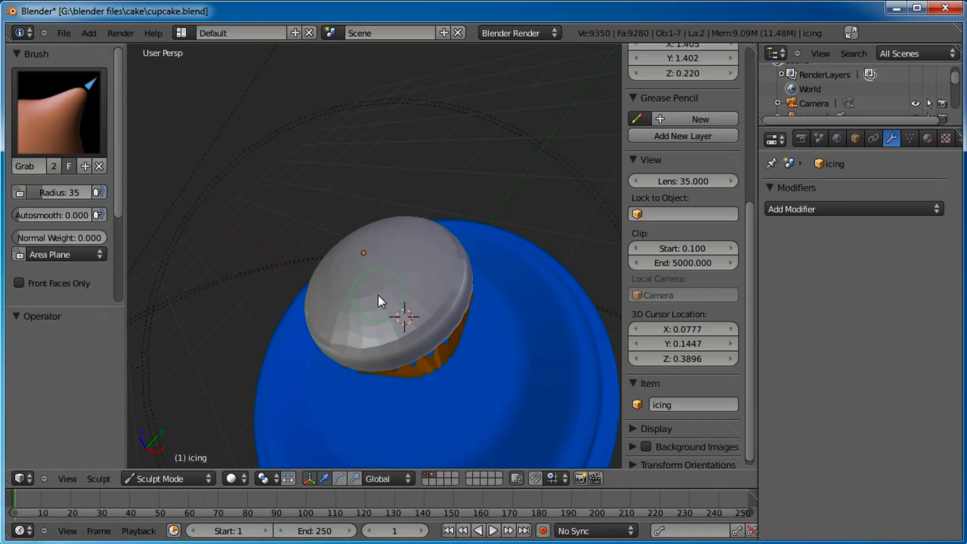
Return the icing to Object Mode, reselect it over the cupcake, and undo its last two changes
left_click(179, 479)
left_click(170, 465)
right_click(404, 262)
right_click(404, 262)
middle_click_drag(404, 262, 345, 246)
right_click(365, 259)
right_click(365, 259)
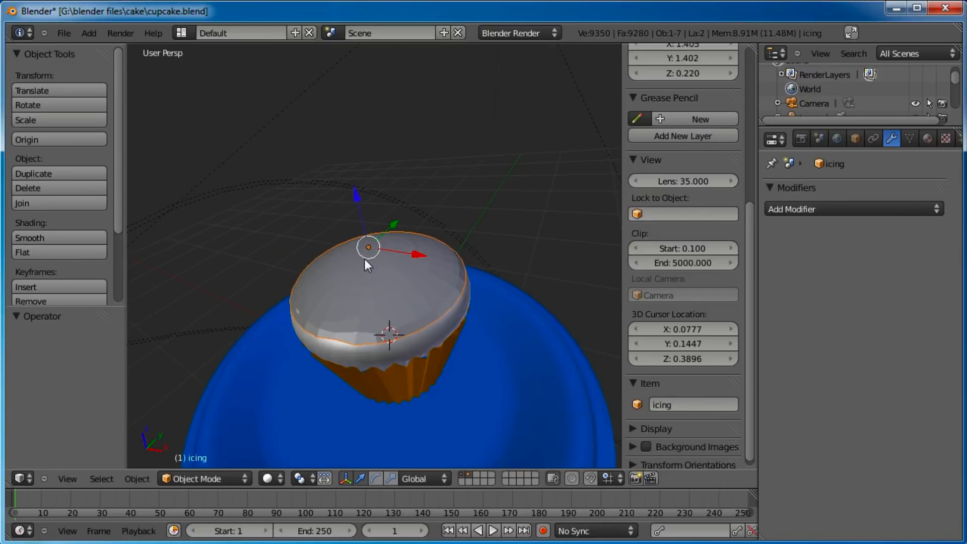
key("ctrl+z")
key("ctrl+z")
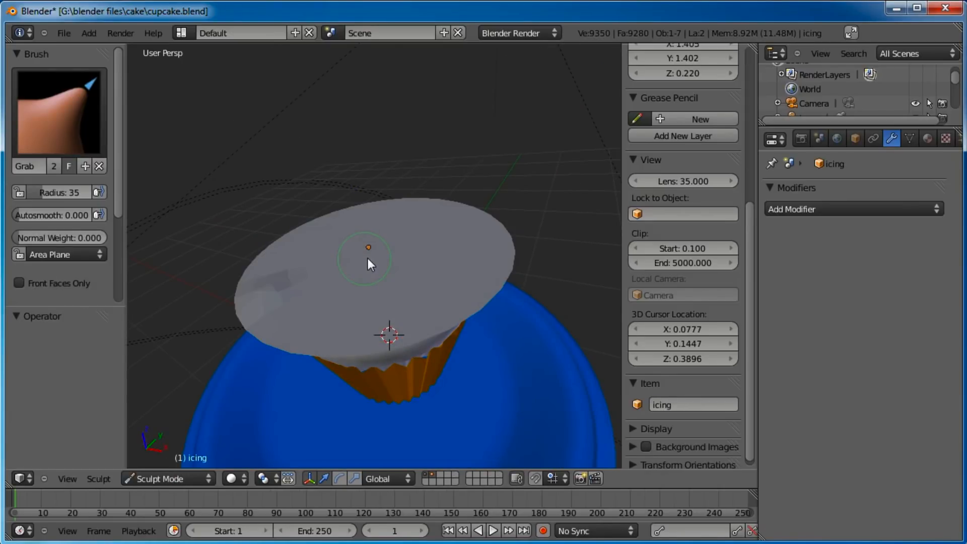
Restore the icing's wrapped shape through undo and redo while switching modes, ending in Sculpt Mode
left_click(180, 476)
left_click(187, 461)
key("ctrl+shift+z")
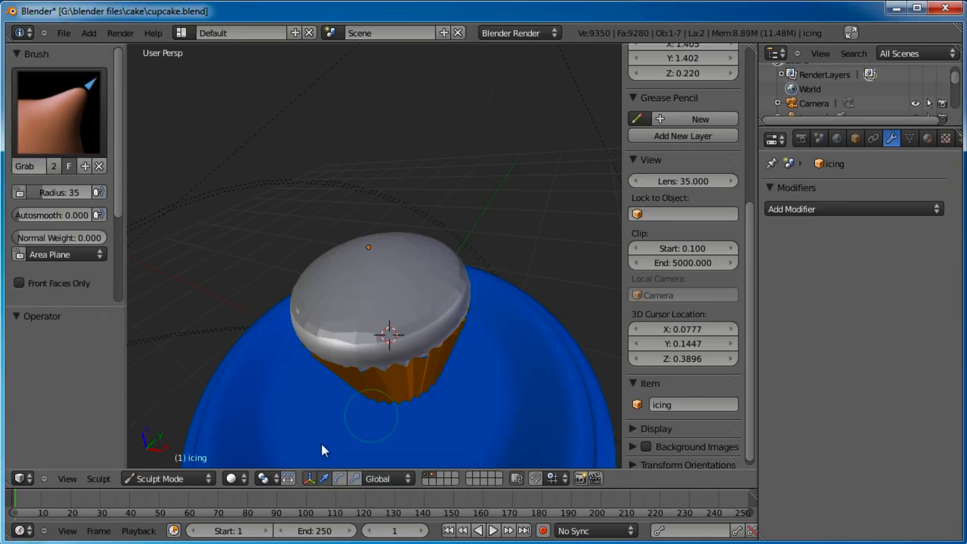
left_click(173, 479)
left_click(180, 460)
key("ctrl+z")
key("ctrl+z")
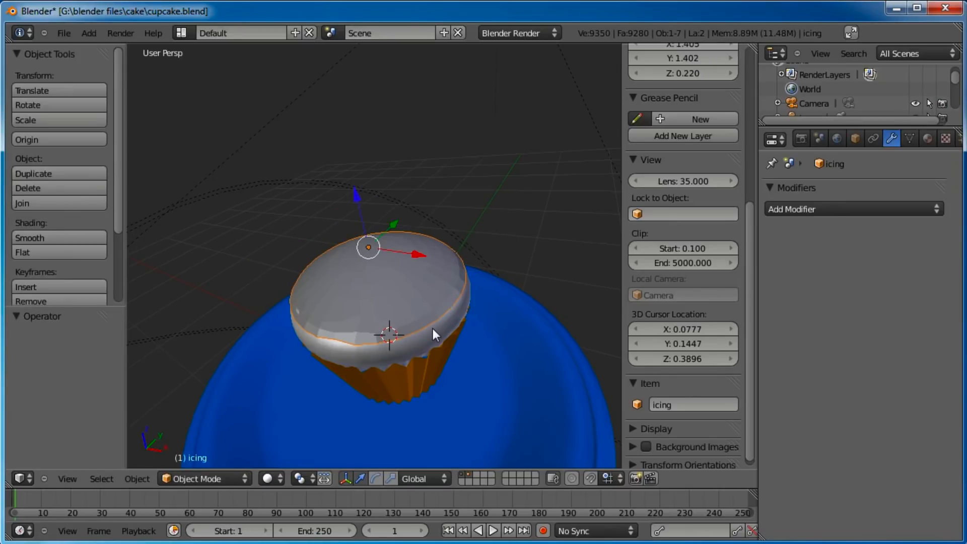
left_click(173, 478)
left_click(193, 458)
key("ctrl+z")
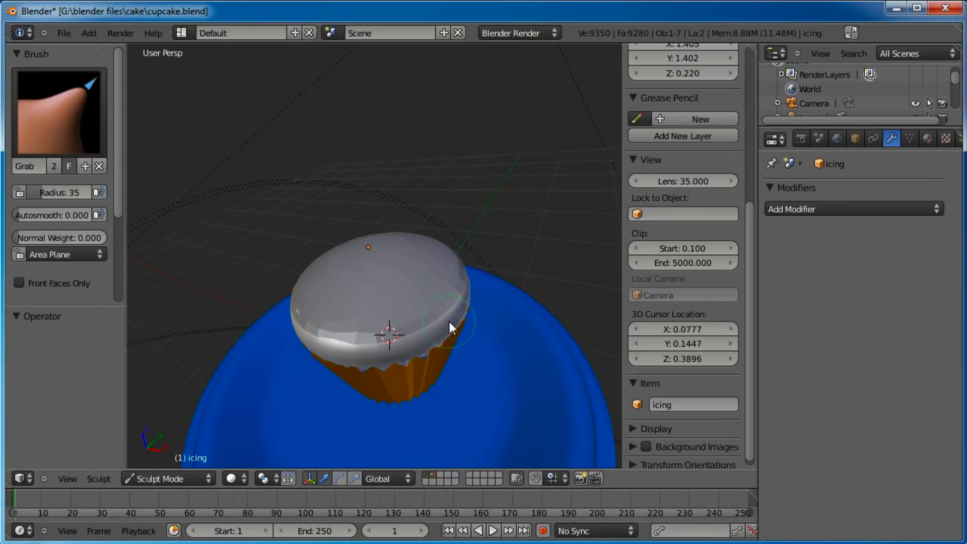
Pull the thin icing's rim in and out with the Grab brush around the cupcake to make its edge uneven
left_click(179, 479)
middle_click_drag(389, 339, 370, 249)
middle_click_drag(361, 300, 285, 248)
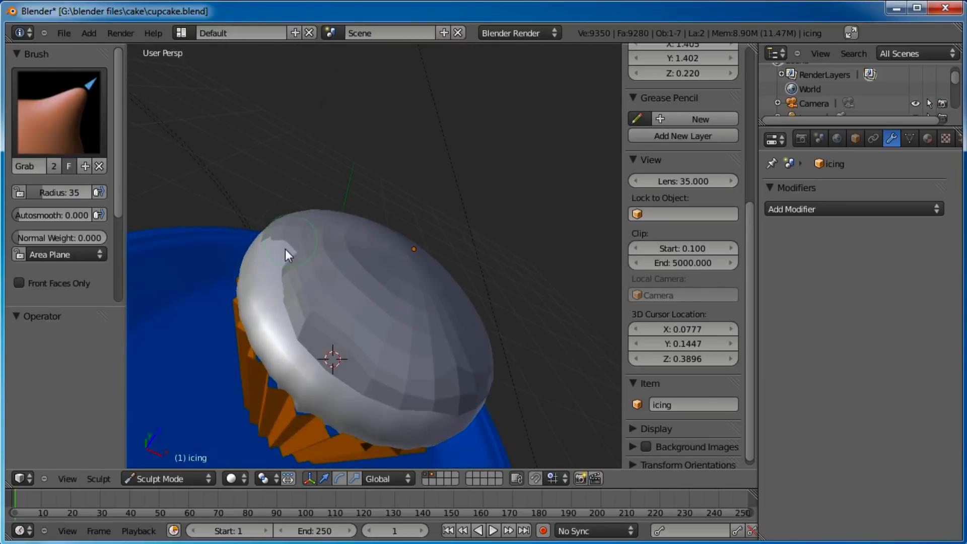
left_click_drag(282, 256, 273, 246)
middle_click_drag(270, 249, 319, 357)
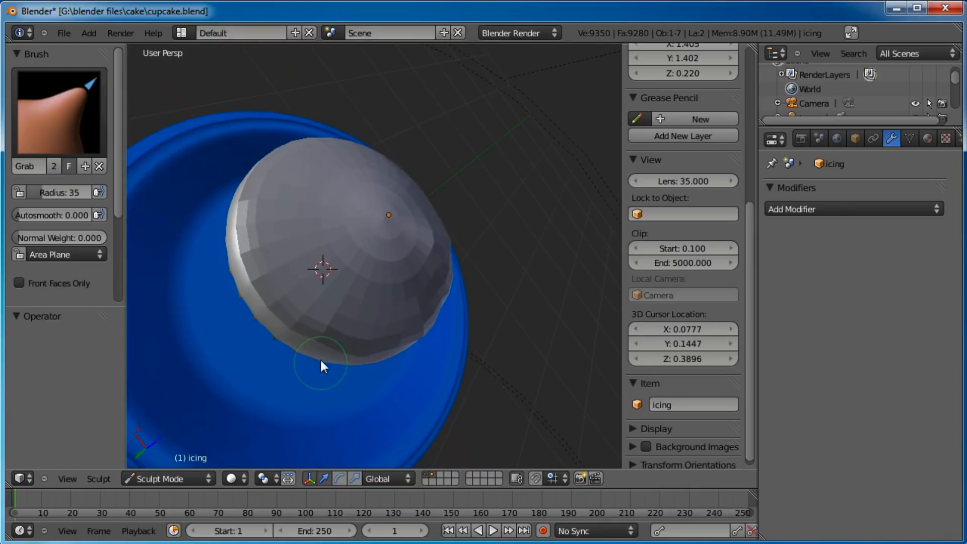
middle_click_drag(317, 267, 430, 152)
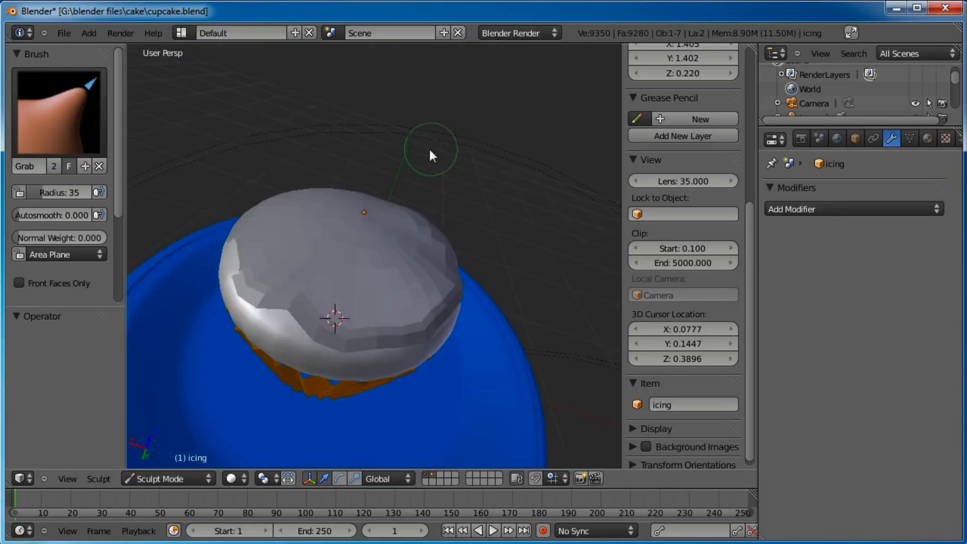
middle_click_drag(264, 257, 382, 337)
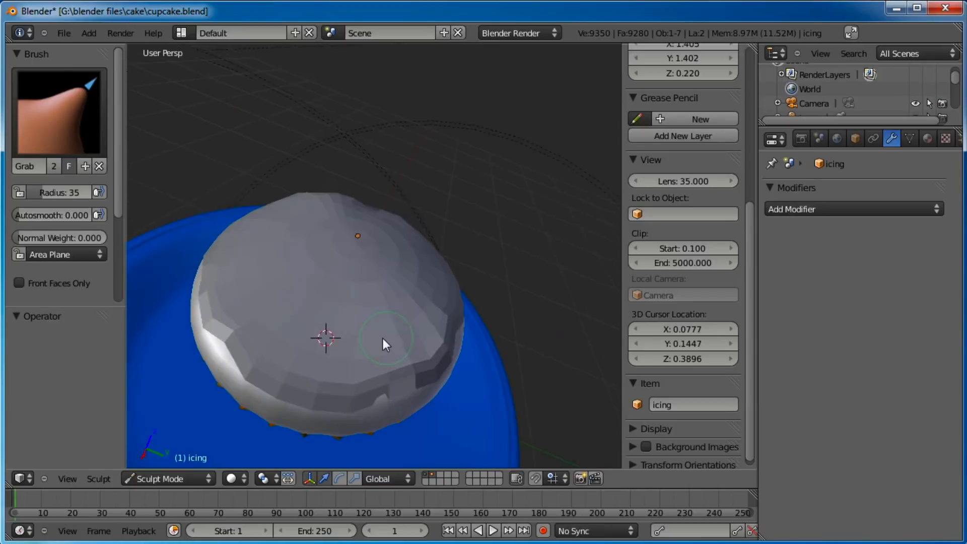
middle_click_drag(293, 378, 294, 342)
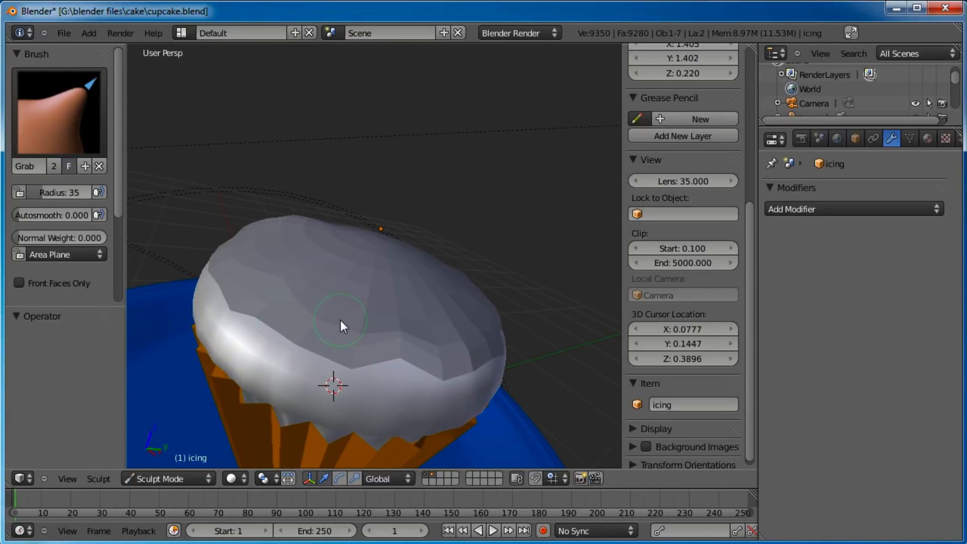
Select the icing's whole mesh in Edit Mode and extrude it upward by about 0.09
key("Tab")
key("a")
key("a")
middle_click_drag(386, 326, 384, 296)
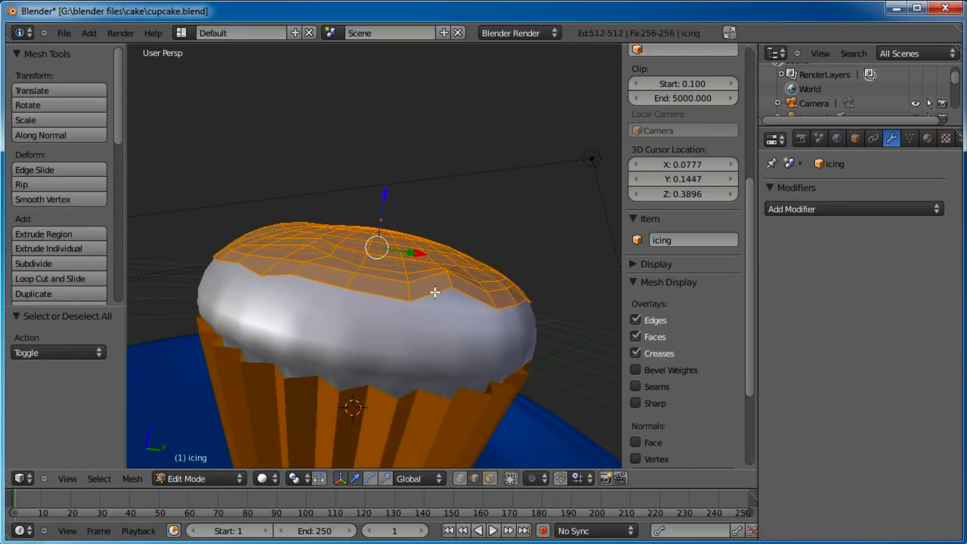
key("e")
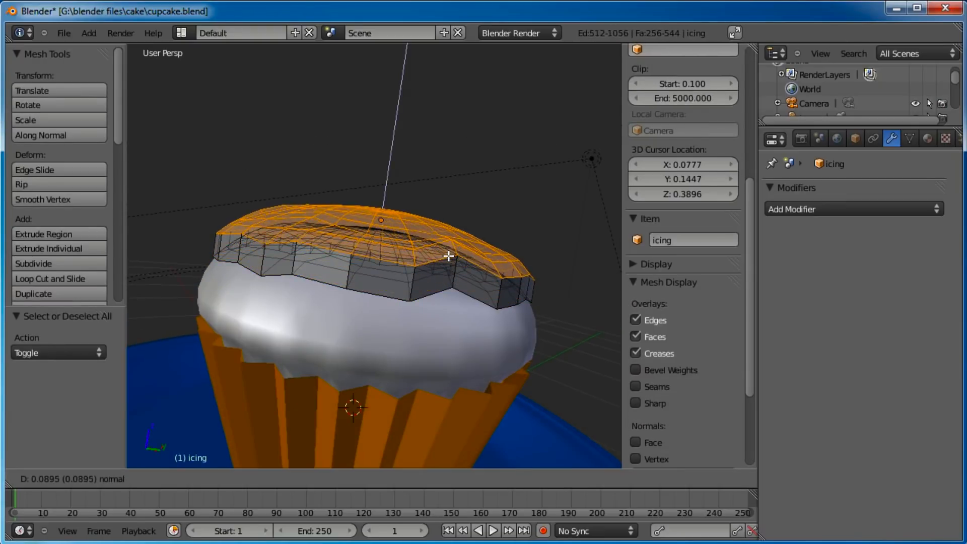
left_click(448, 256)
Add two edge loops around the icing's extruded side wall and deselect the mesh
scroll(296, 292, "up", 7)
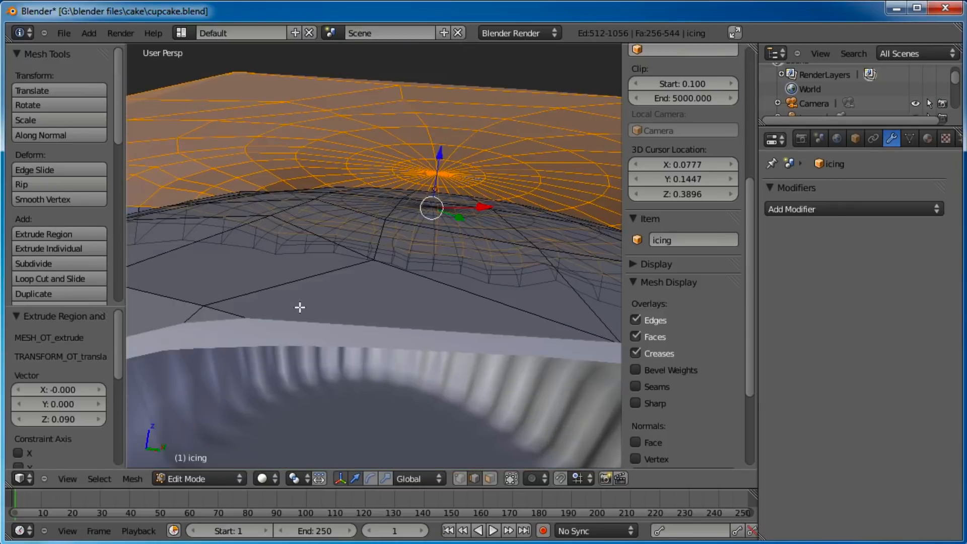
scroll(301, 307, "down", 6)
scroll(297, 309, "up", 1)
scroll(291, 312, "up", 2)
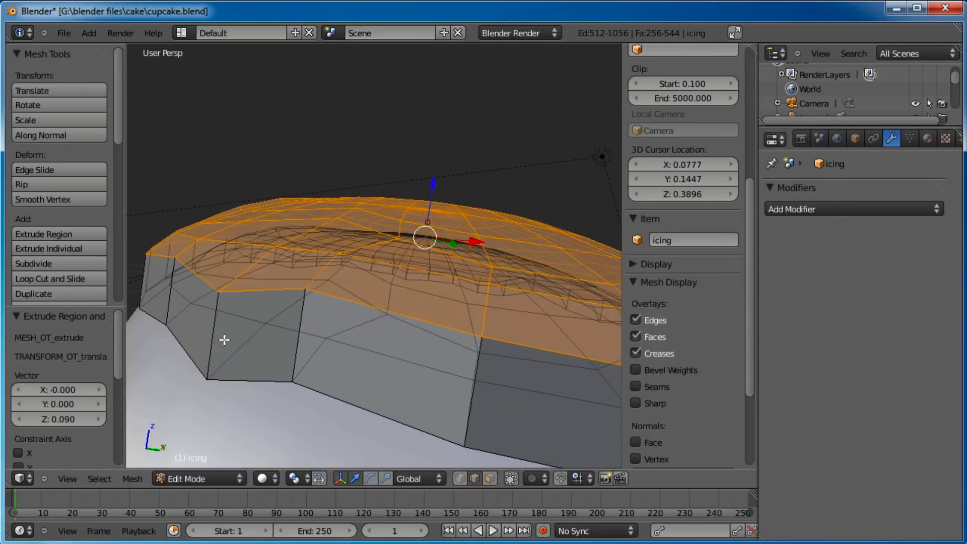
key("ctrl+r")
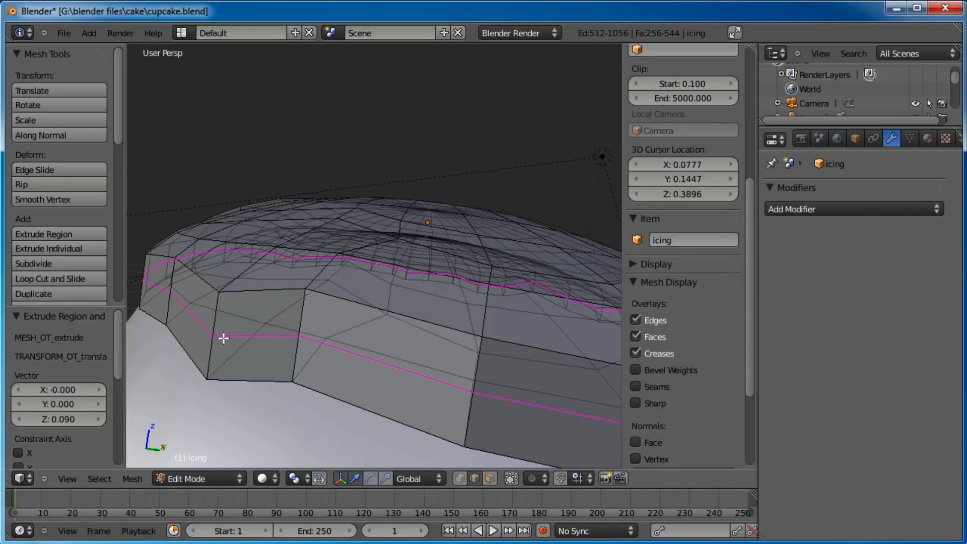
scroll(223, 338, "up", 1)
left_click(223, 338)
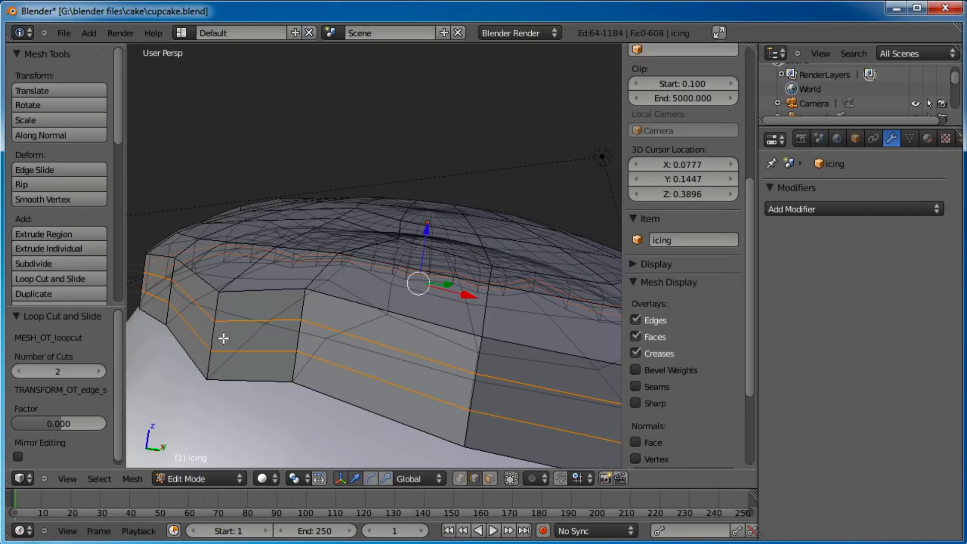
scroll(223, 338, "down", 5)
key("a")
scroll(356, 315, "down", 1)
middle_click_drag(356, 315, 352, 342)
Switch the icing to Sculpt Mode, add a Multiresolution modifier and subdivide it twice
left_click(211, 480)
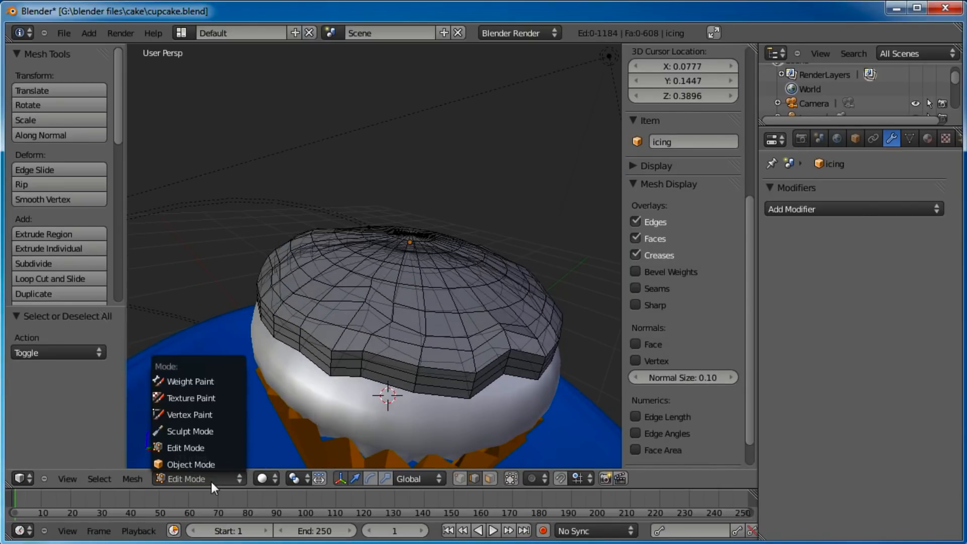
left_click(221, 431)
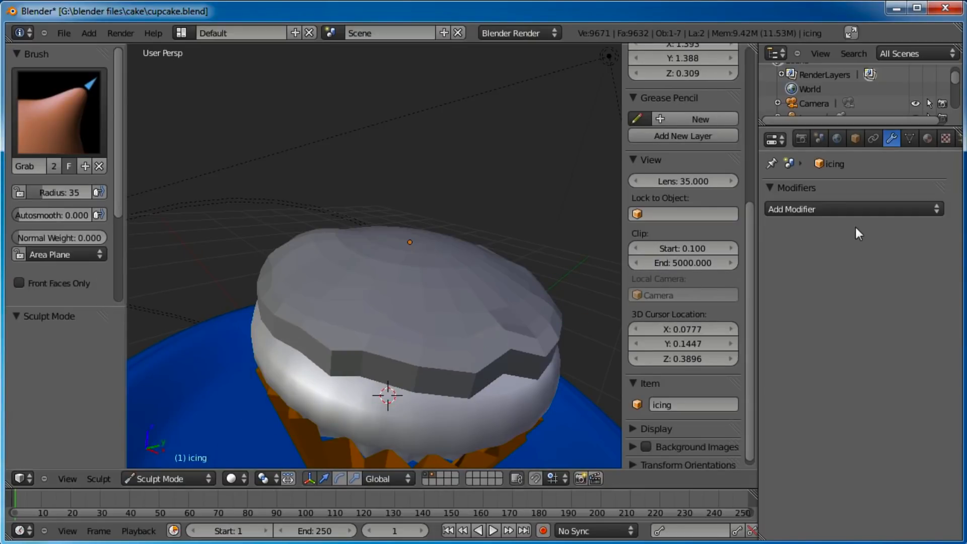
left_click(851, 210)
left_click(668, 375)
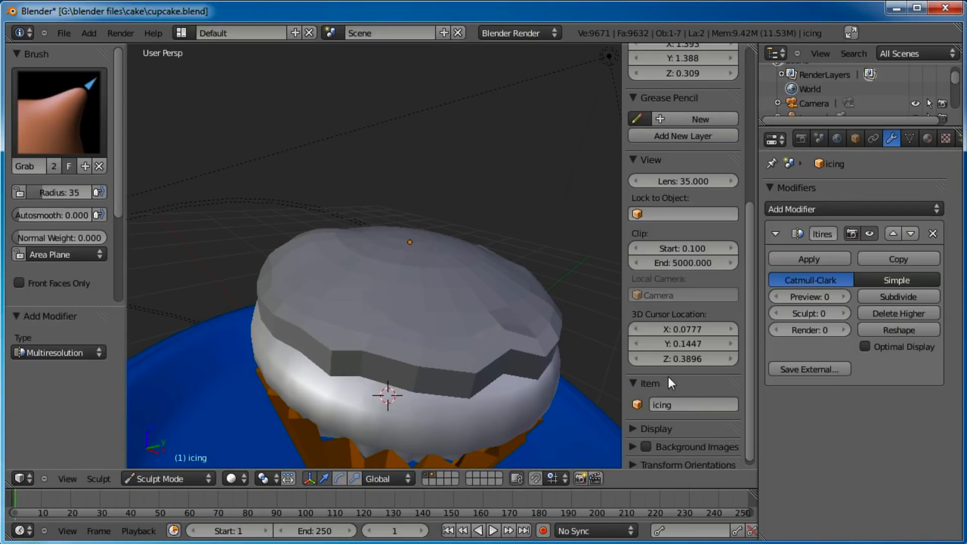
left_click(891, 298)
left_click(892, 298)
mouse_move(398, 319)
middle_mouse_down()
mouse_move(338, 364)
mouse_move(421, 323)
middle_mouse_up()
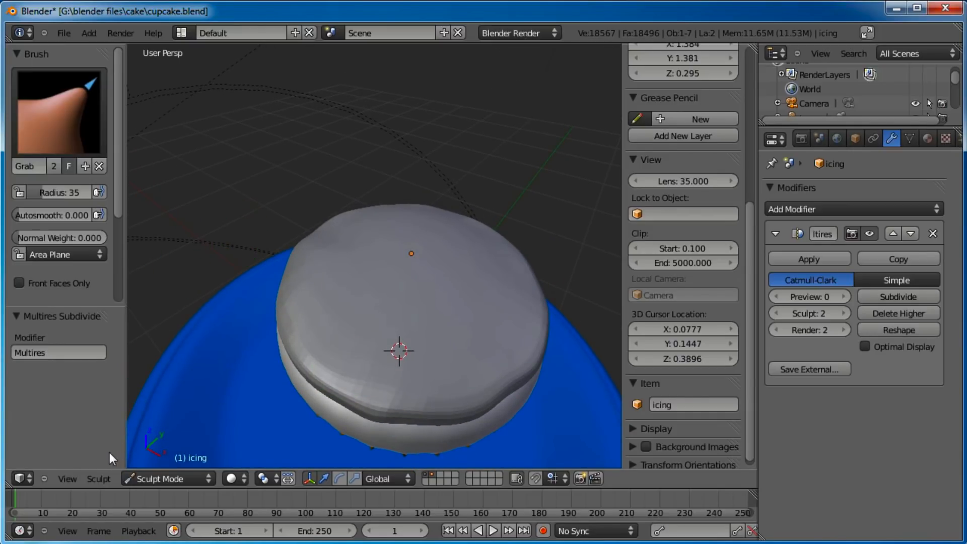
Shape wavy bulges and dents along the thickened icing's rim with the Grab brush
left_click_drag(356, 375, 449, 401)
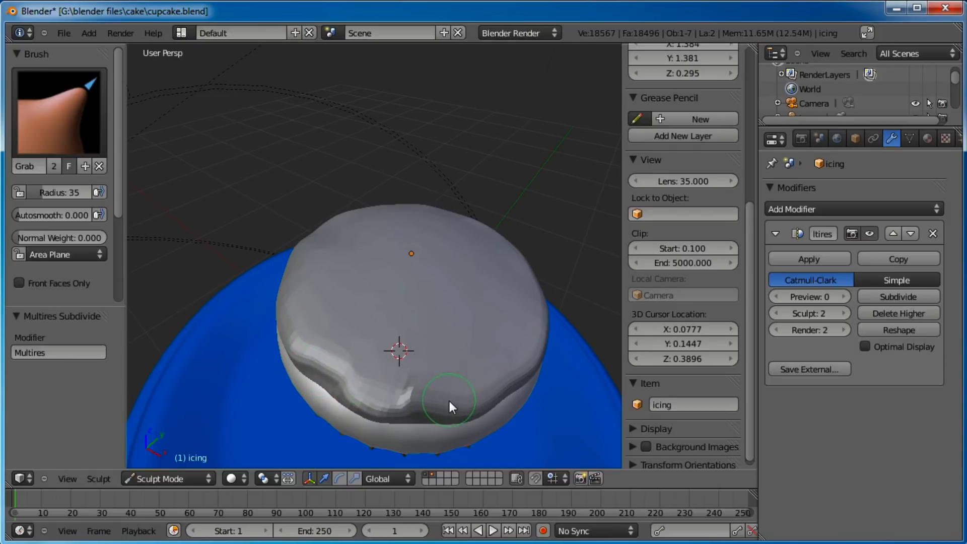
middle_click_drag(449, 401, 511, 333)
left_click_drag(527, 324, 521, 331)
middle_click_drag(521, 331, 455, 352)
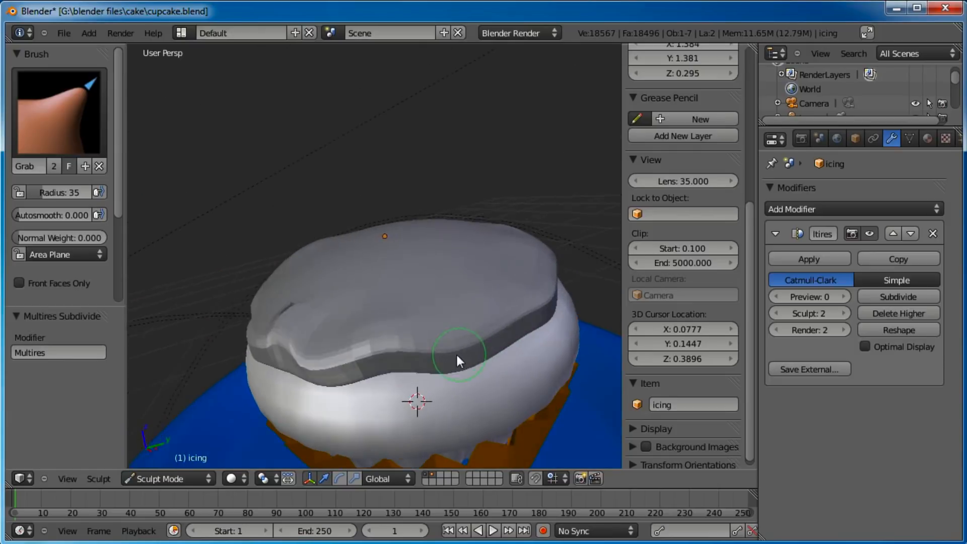
mouse_move(345, 343)
middle_mouse_down()
mouse_move(479, 332)
mouse_move(410, 349)
mouse_move(385, 325)
mouse_move(409, 337)
mouse_move(272, 338)
mouse_move(428, 337)
mouse_move(421, 281)
middle_mouse_up()
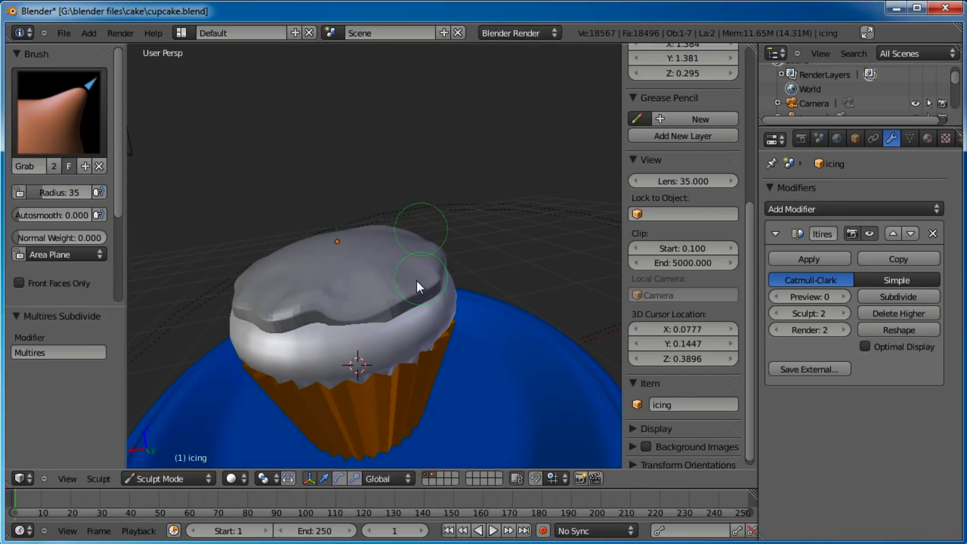
middle_click_drag(458, 256, 425, 268)
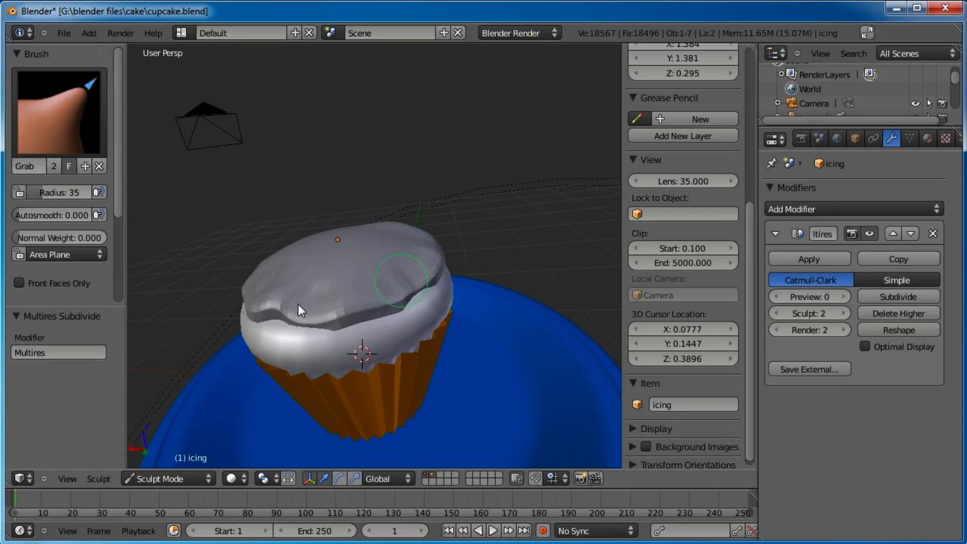
Soften the icing's sharp side edges and rim with the Smooth brush at radius 35 and strength 0.500
left_click(67, 113)
left_click(561, 271)
scroll(462, 325, "up", 2)
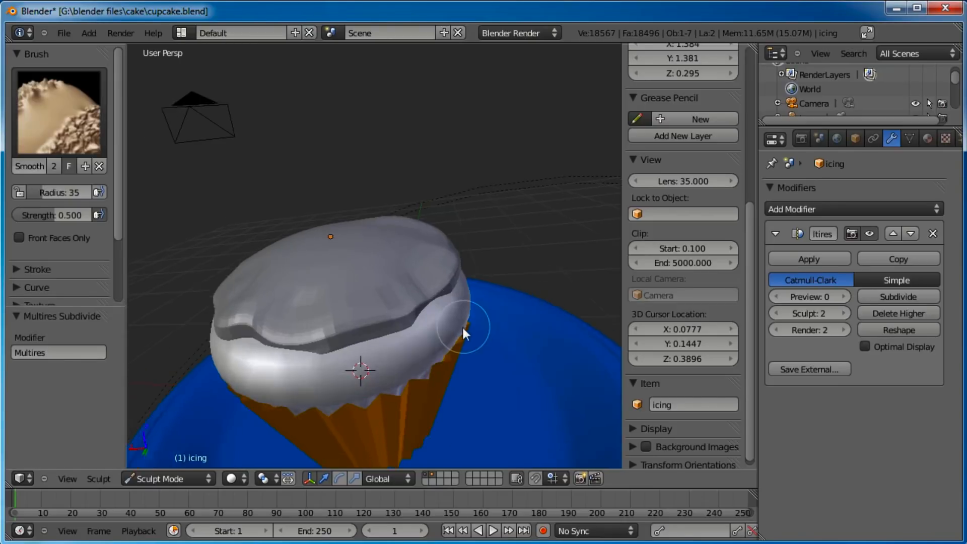
scroll(462, 325, "up", 2)
middle_click_drag(427, 356, 346, 342)
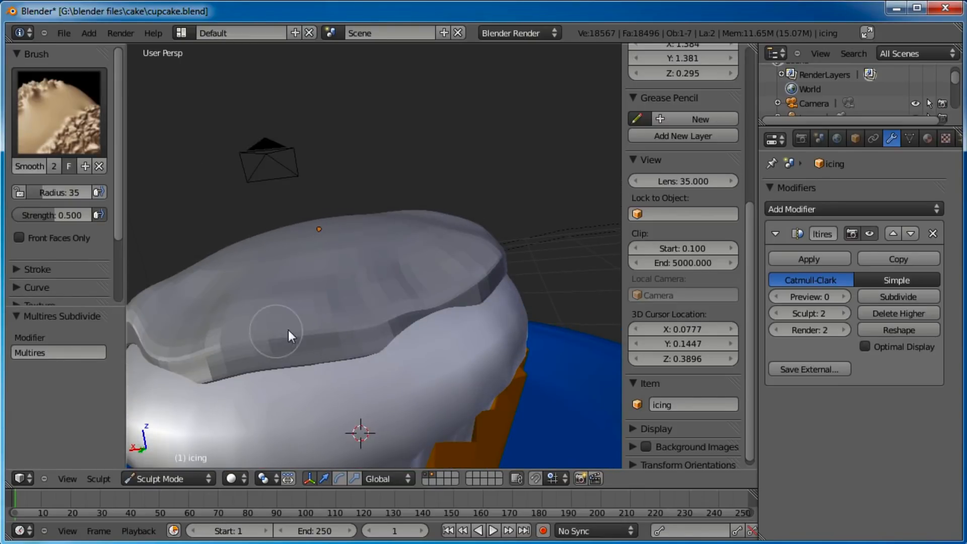
mouse_move(165, 345)
middle_mouse_down()
mouse_move(273, 357)
mouse_move(422, 258)
middle_mouse_up()
scroll(516, 361, "down", 3)
middle_click_drag(517, 361, 367, 312)
scroll(334, 305, "up", 5)
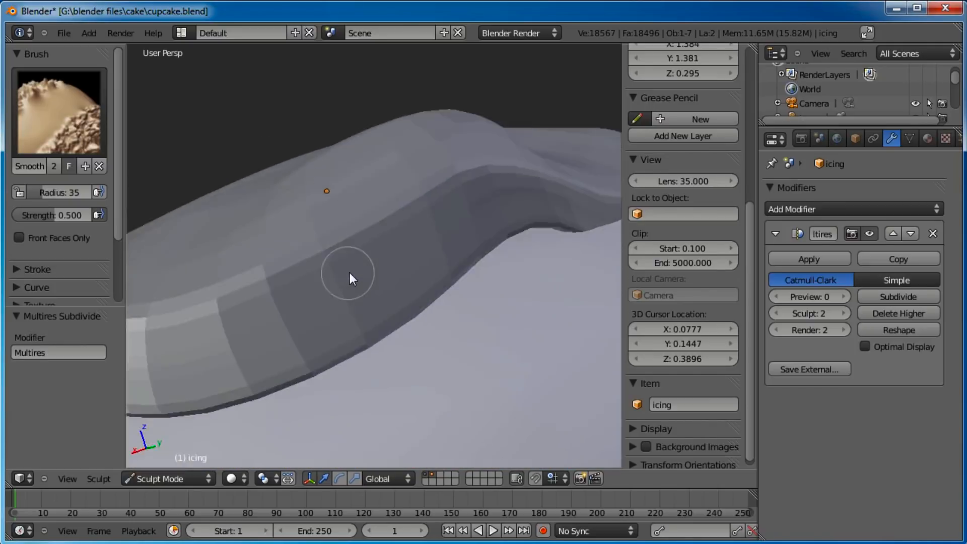
scroll(289, 271, "down", 5)
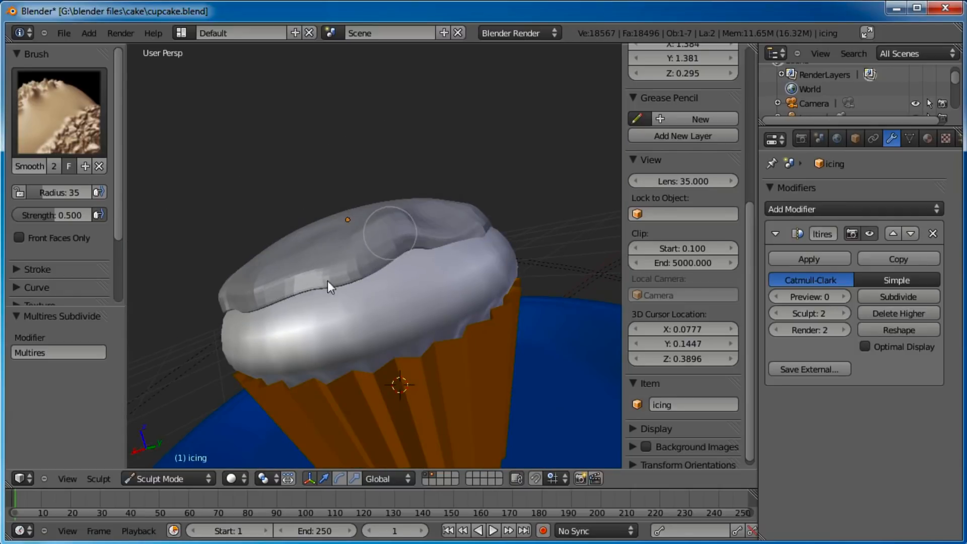
Return the icing to Object Mode and give it smooth shading
left_click(179, 476)
left_click(180, 466)
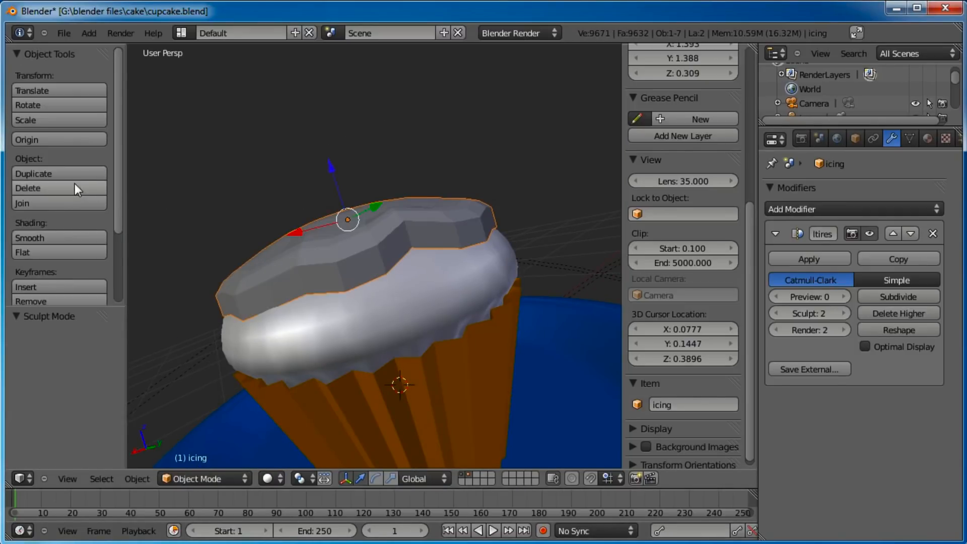
left_click(44, 234)
mouse_move(373, 212)
middle_mouse_down()
mouse_move(397, 218)
mouse_move(402, 259)
middle_mouse_up()
Go back to Sculpt Mode and even out the bumps all around the icing's edge with the Smooth brush
left_click(204, 477)
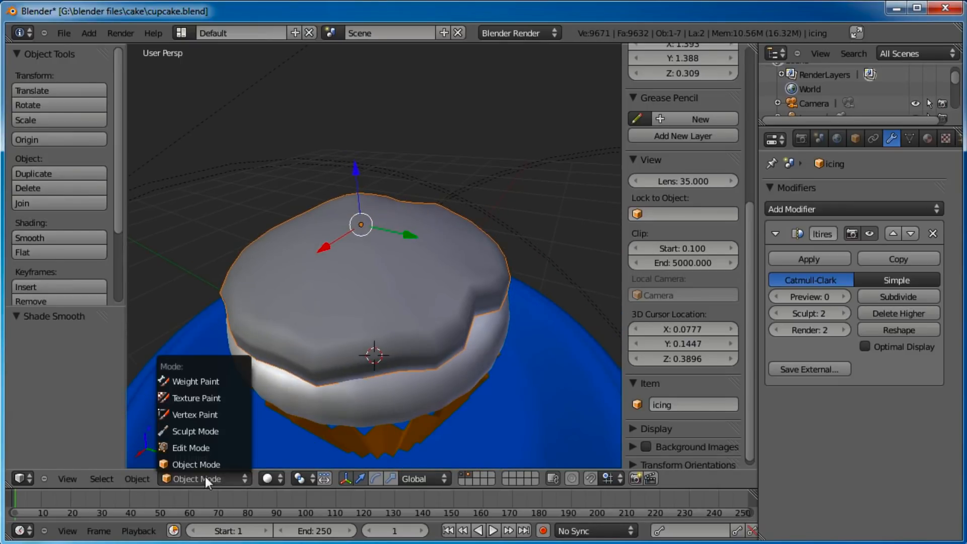
left_click(210, 432)
scroll(336, 394, "up", 5)
middle_click_drag(286, 393, 302, 371)
mouse_move(232, 411)
left_mouse_down()
mouse_move(276, 430)
mouse_move(379, 442)
mouse_move(461, 389)
left_mouse_up()
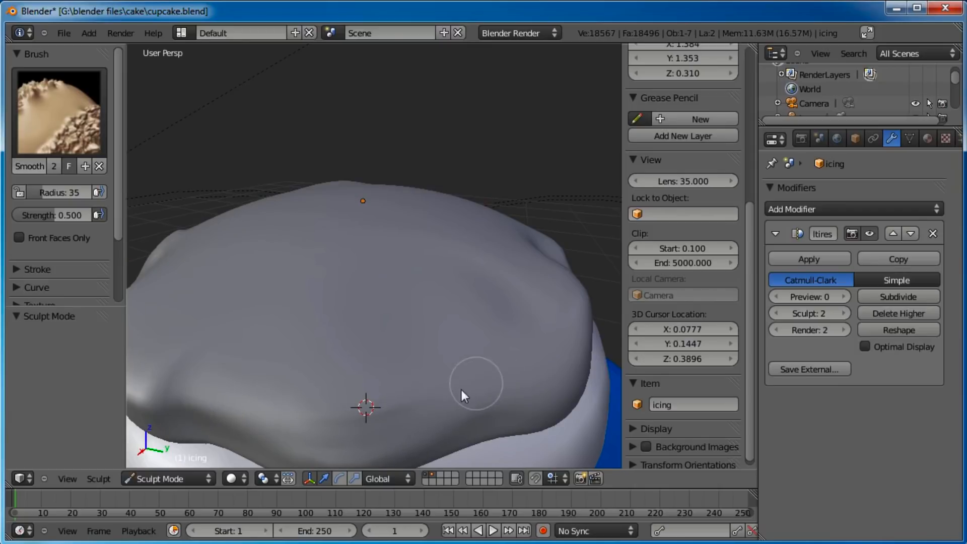
scroll(325, 400, "down", 5)
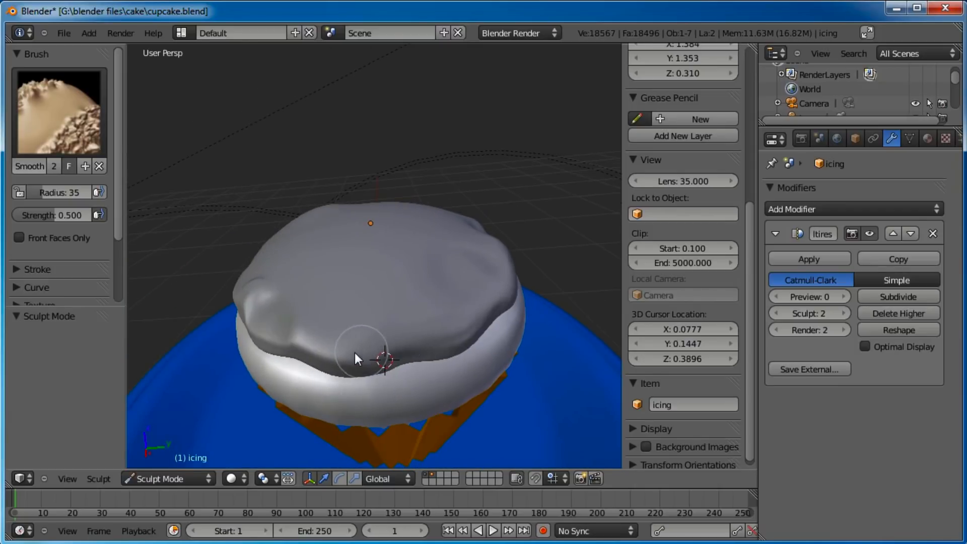
middle_click_drag(260, 348, 316, 355)
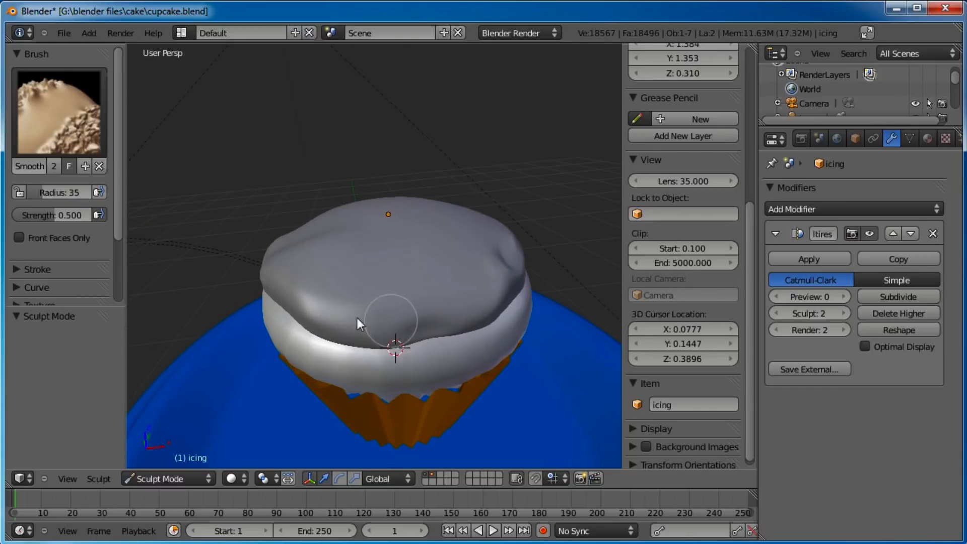
middle_click_drag(357, 318, 379, 334)
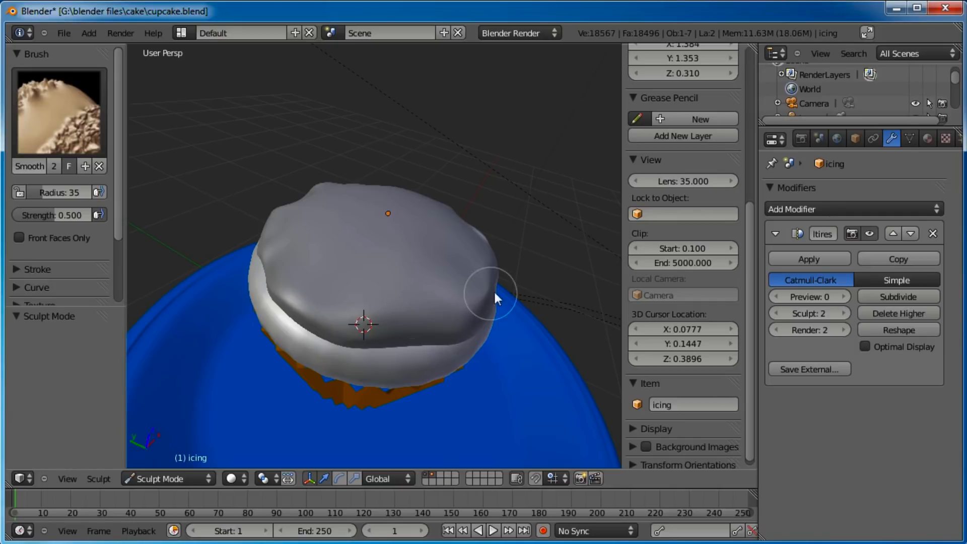
middle_click_drag(494, 289, 361, 340)
middle_click_drag(494, 297, 388, 377)
middle_click_drag(402, 426, 406, 334)
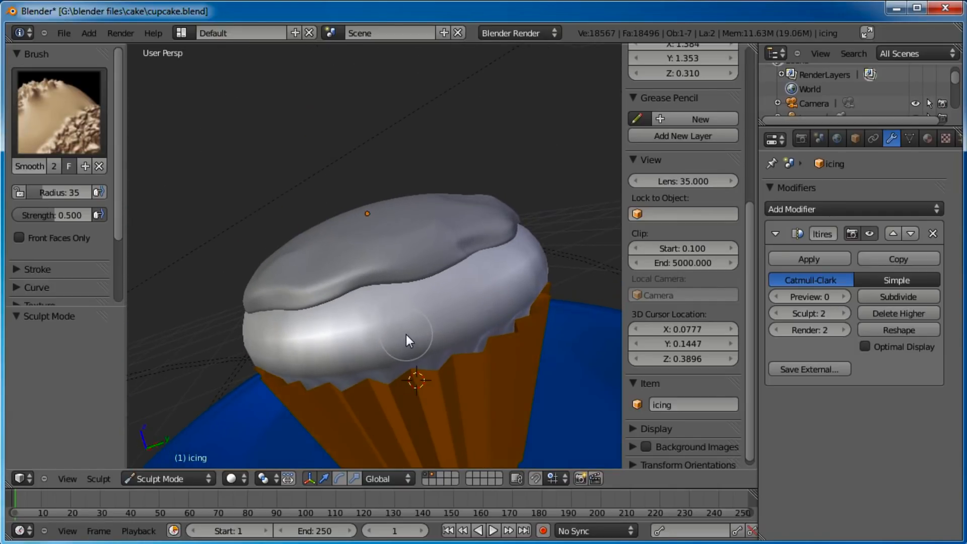
middle_click_drag(356, 277, 375, 328)
Build up ridges across the whole top of the icing with the Layer brush at radius 35 and strength 0.500
left_click(54, 99)
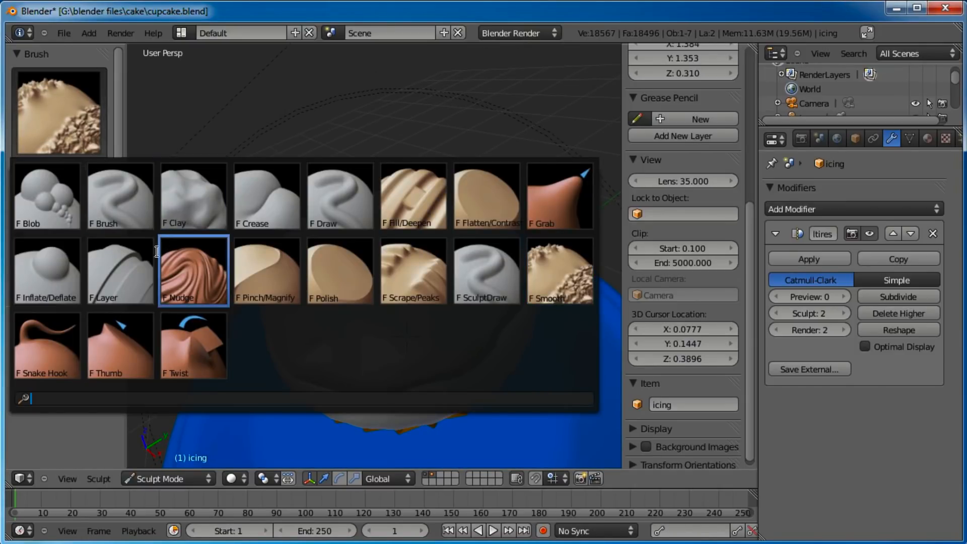
left_click(119, 275)
mouse_move(397, 231)
middle_mouse_down()
mouse_move(392, 292)
mouse_move(403, 206)
middle_mouse_up()
mouse_move(443, 340)
left_mouse_down()
mouse_move(414, 276)
mouse_move(324, 209)
mouse_move(328, 278)
mouse_move(297, 309)
mouse_move(430, 331)
left_mouse_up()
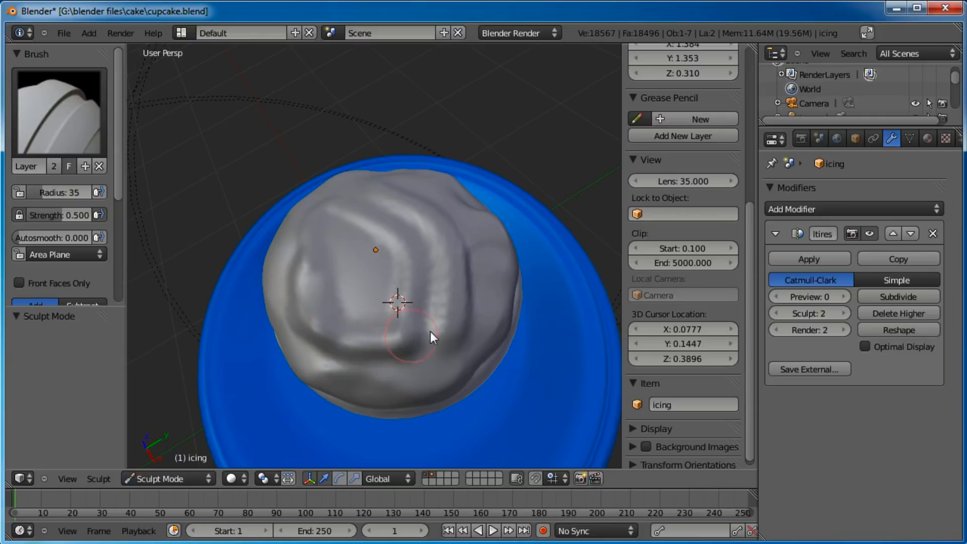
mouse_move(331, 306)
left_mouse_down()
mouse_move(479, 256)
mouse_move(462, 350)
mouse_move(328, 352)
left_mouse_up()
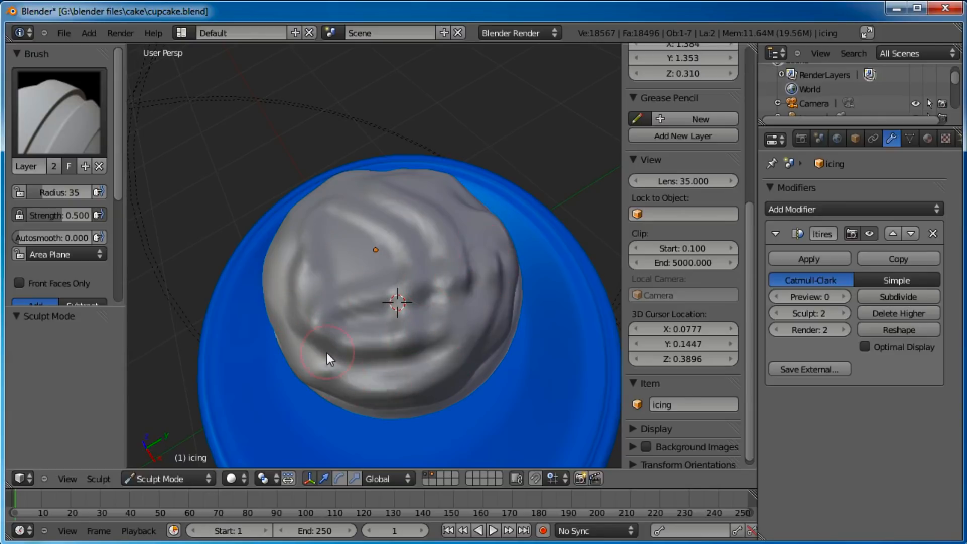
middle_click_drag(327, 353, 430, 349)
mouse_move(286, 286)
middle_mouse_down()
mouse_move(321, 324)
mouse_move(319, 302)
middle_mouse_up()
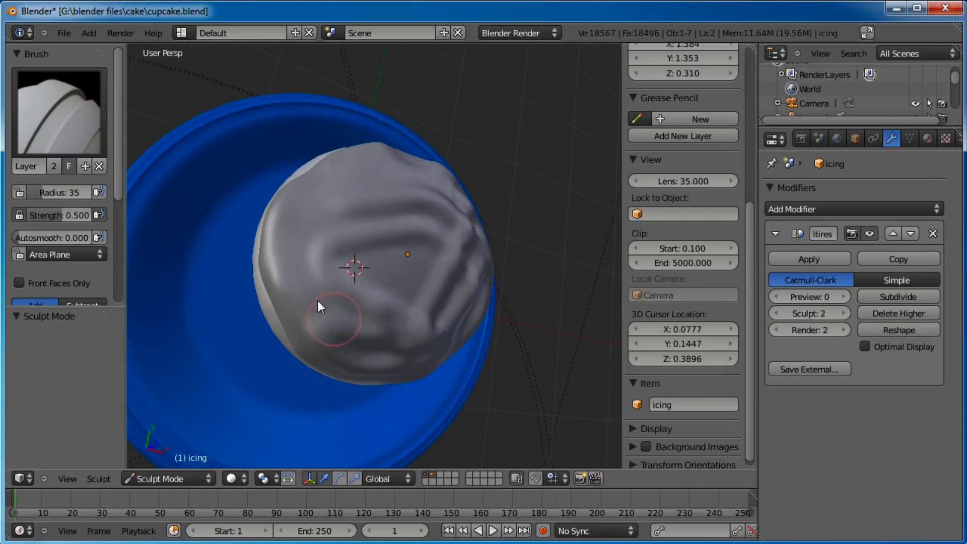
middle_click_drag(343, 192, 321, 270)
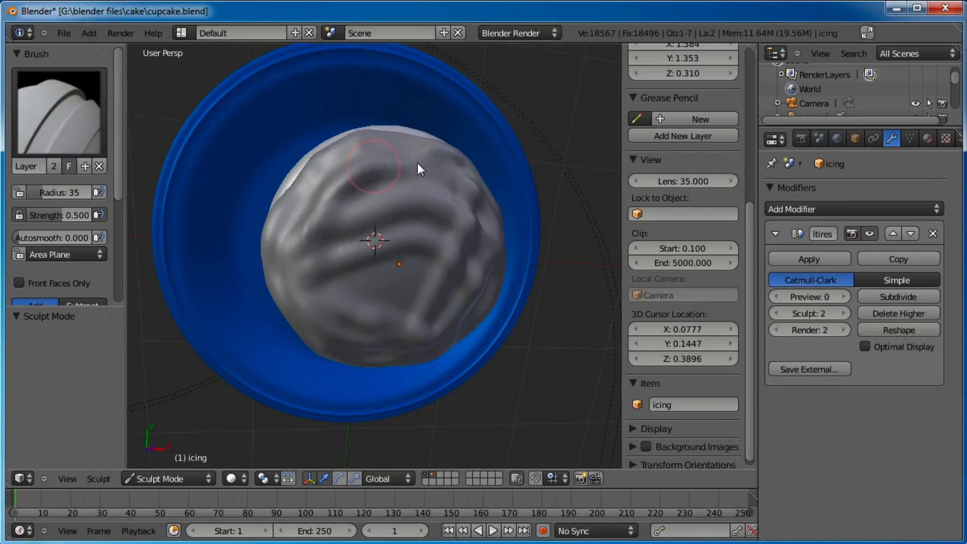
middle_click_drag(362, 295, 318, 280)
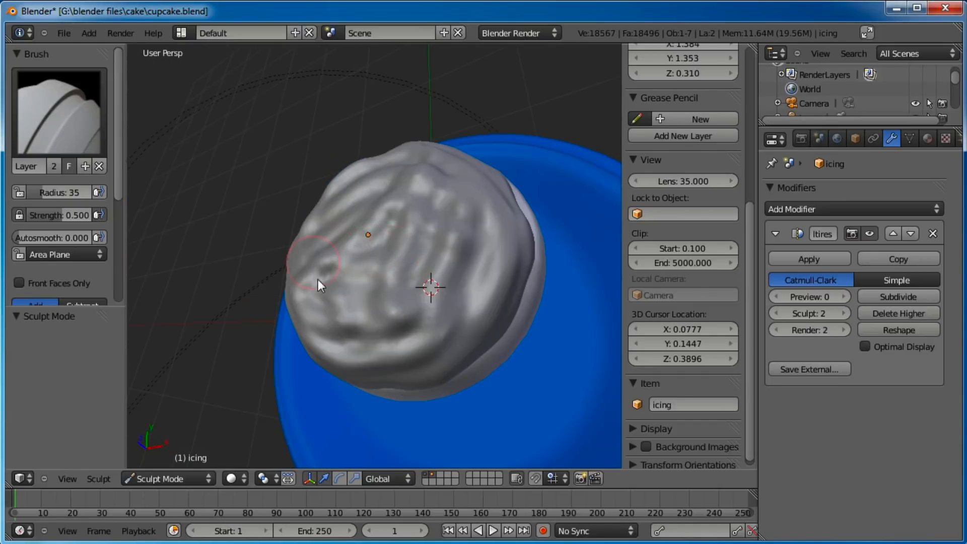
middle_click_drag(501, 208, 470, 288)
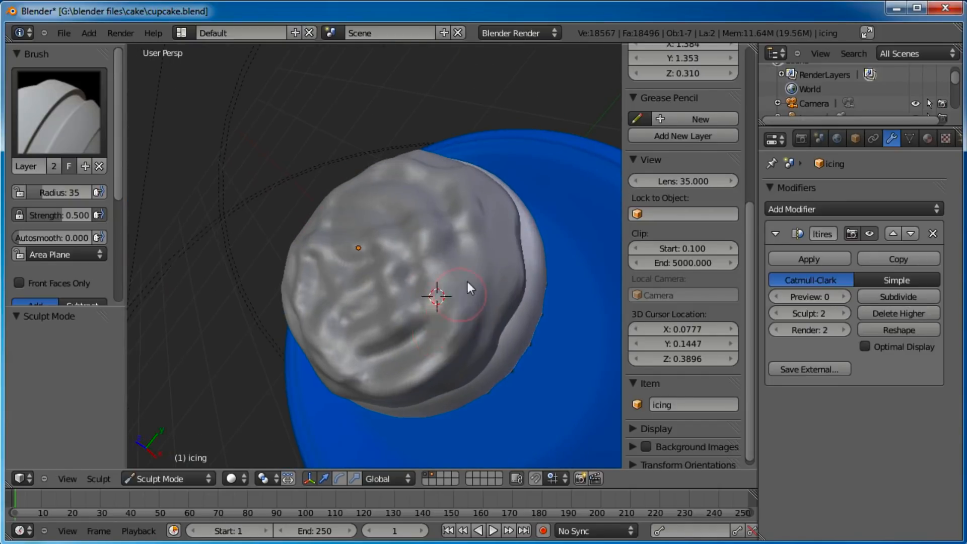
Add broader, softer mounds around the icing with the Layer brush at radius 86 and strength 0.244, then radius 64 and strength 0.280
left_click_drag(47, 192, 64, 195)
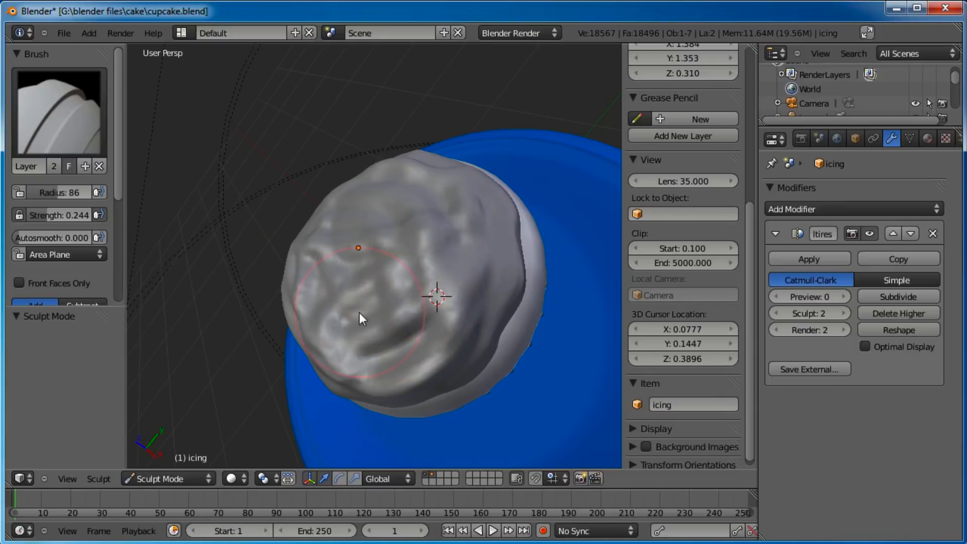
middle_click_drag(358, 312, 473, 258)
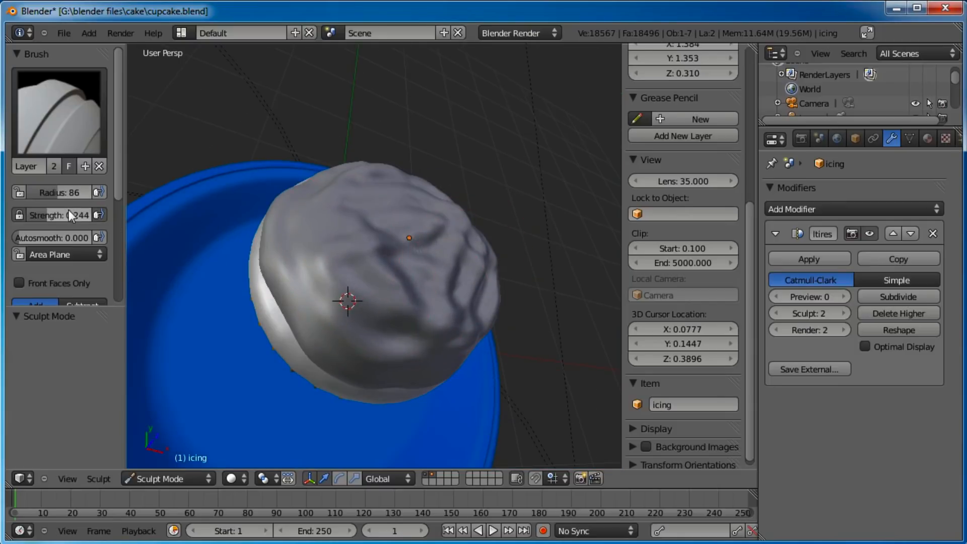
left_click_drag(58, 191, 56, 213)
middle_click_drag(416, 327, 328, 258)
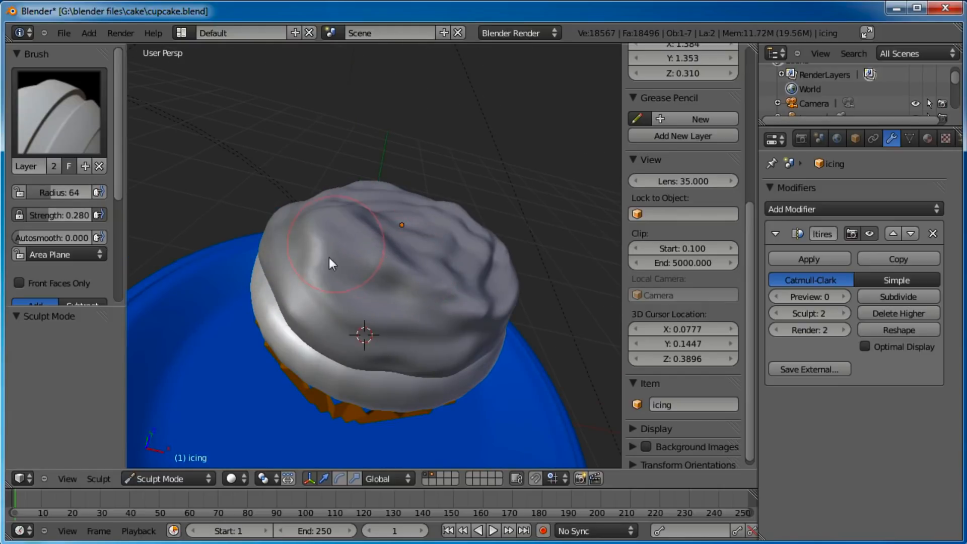
middle_click_drag(442, 318, 287, 258)
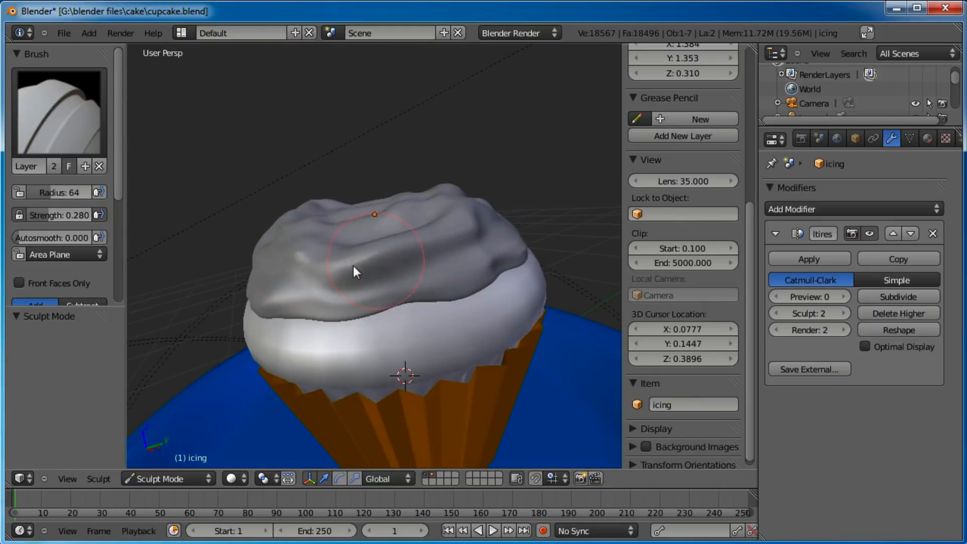
middle_click_drag(443, 258, 360, 373)
mouse_move(421, 286)
middle_mouse_down()
mouse_move(382, 324)
mouse_move(421, 226)
middle_mouse_up()
middle_click_drag(492, 222, 401, 289)
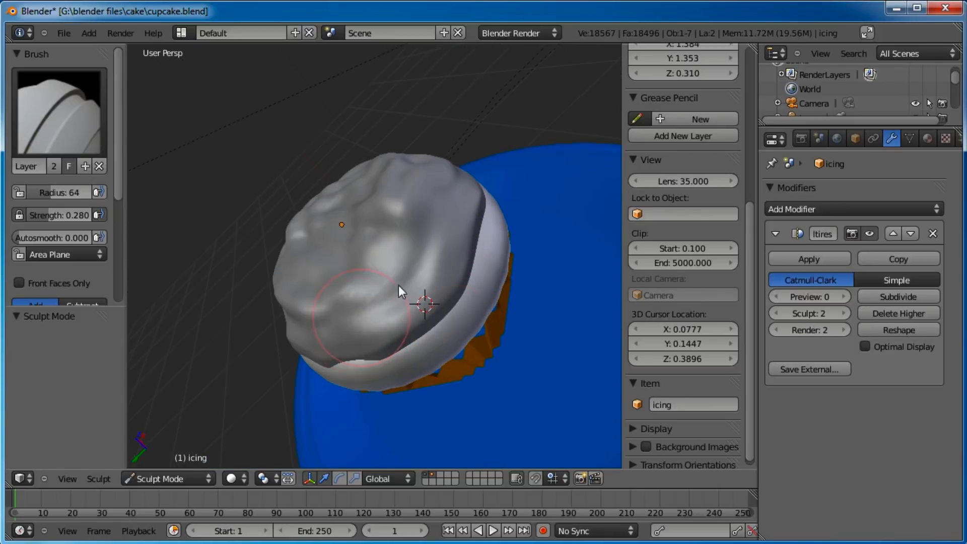
middle_click_drag(313, 318, 413, 220)
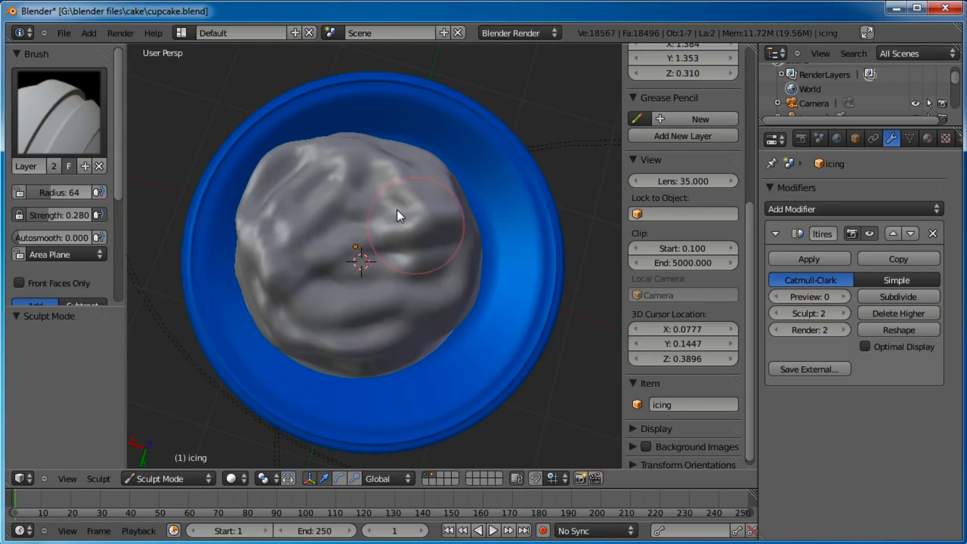
middle_click_drag(295, 252, 367, 186)
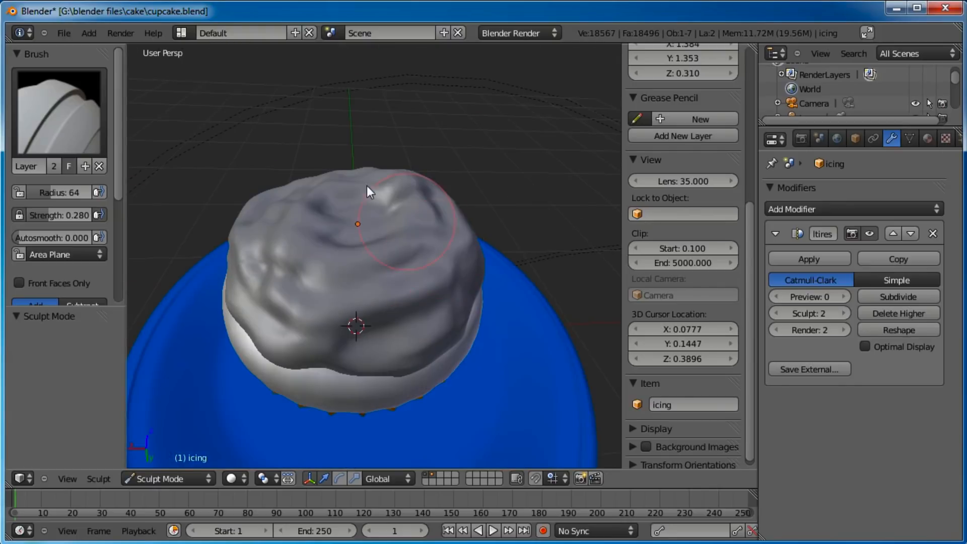
Reshape the raised outline of the icing's top from the side with the Grab brush at radius 64
left_click(95, 119)
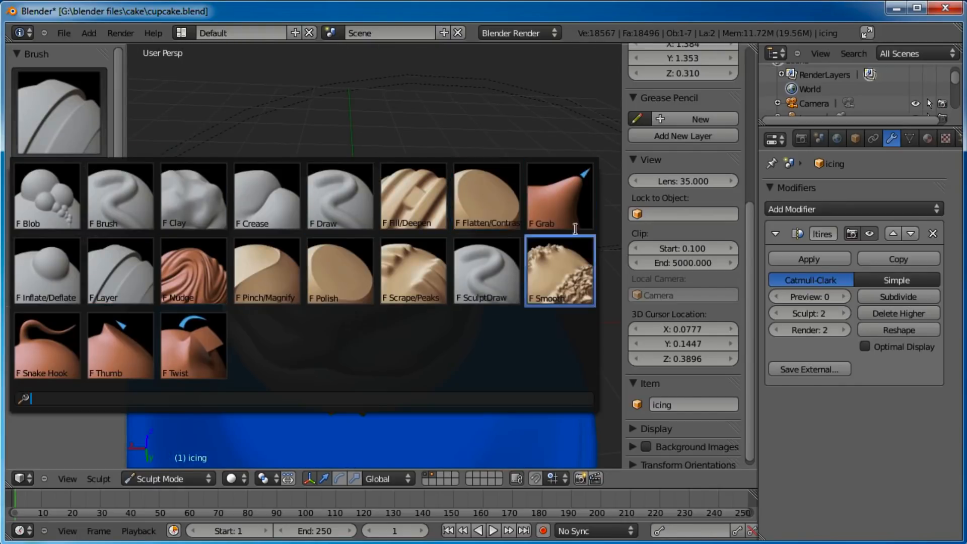
left_click(556, 201)
mouse_move(527, 255)
middle_mouse_down()
mouse_move(391, 277)
mouse_move(383, 235)
mouse_move(391, 176)
mouse_move(364, 191)
middle_mouse_up()
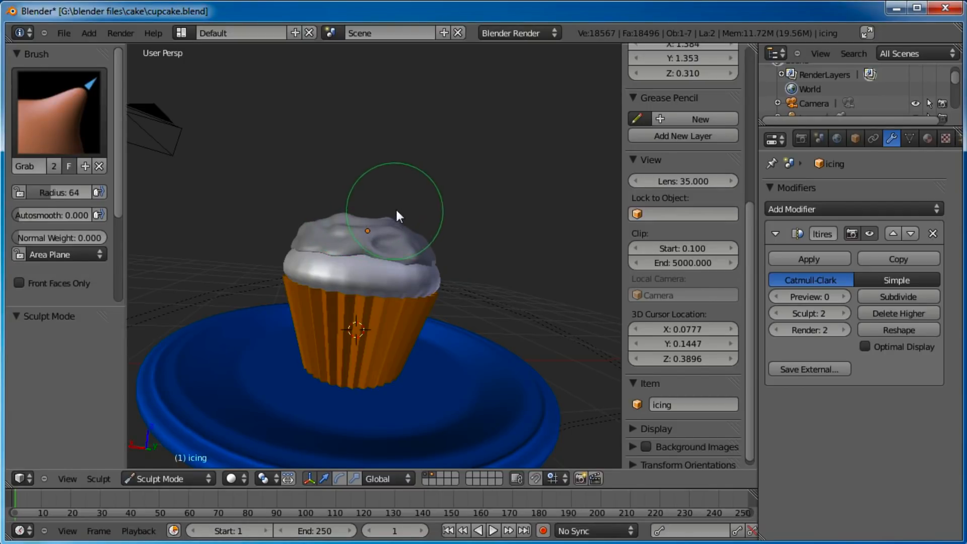
scroll(400, 206, "up", 1)
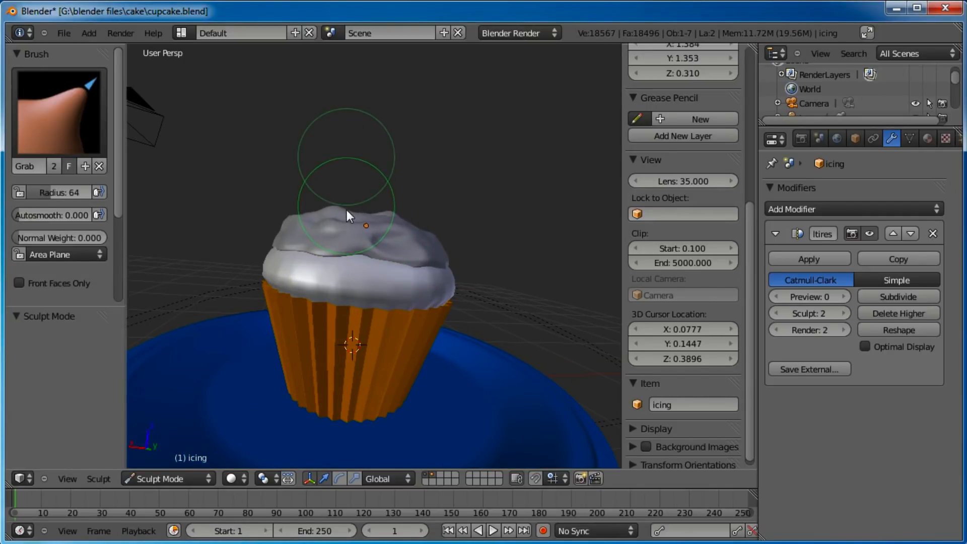
left_click_drag(301, 168, 301, 219)
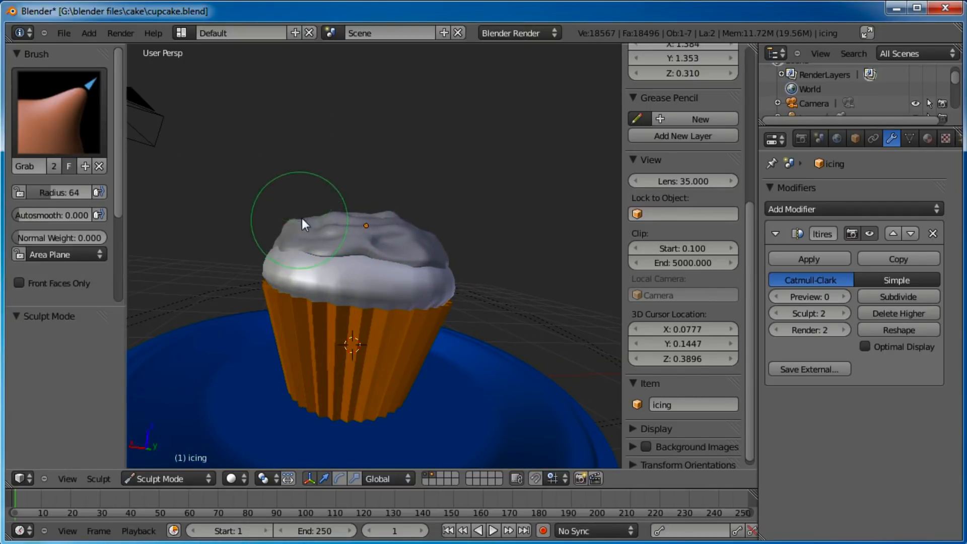
mouse_move(356, 218)
middle_mouse_down()
mouse_move(422, 243)
mouse_move(410, 208)
mouse_move(406, 256)
mouse_move(358, 237)
mouse_move(440, 253)
mouse_move(369, 318)
mouse_move(397, 266)
mouse_move(381, 349)
mouse_move(415, 360)
middle_mouse_up()
Push the icing's ridges into swirling folds from all sides with the Nudge brush at radius 64 and strength 0.500
left_click(57, 114)
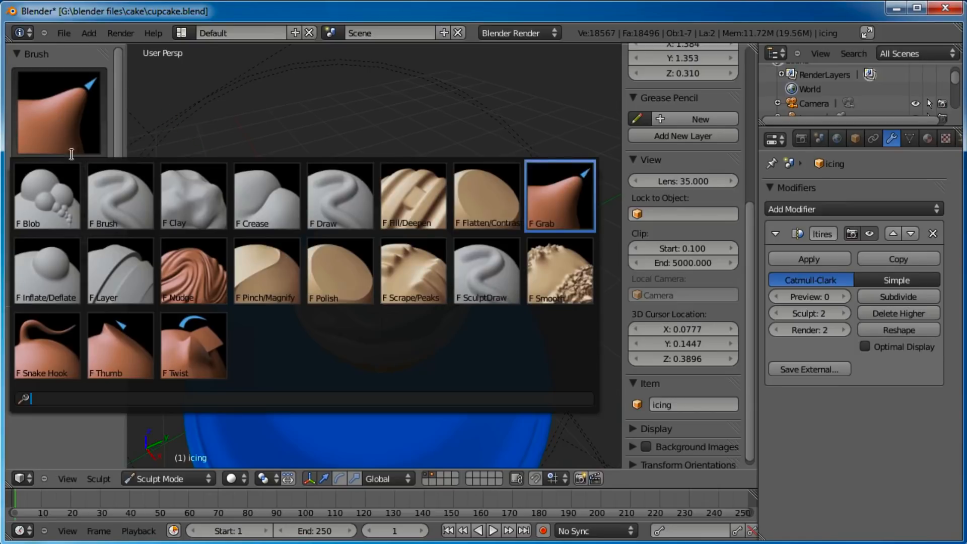
left_click(190, 260)
mouse_move(400, 258)
middle_mouse_down()
mouse_move(361, 294)
mouse_move(372, 302)
middle_mouse_up()
scroll(373, 301, "up", 2)
left_click_drag(445, 301, 421, 315)
middle_click_drag(421, 315, 425, 251)
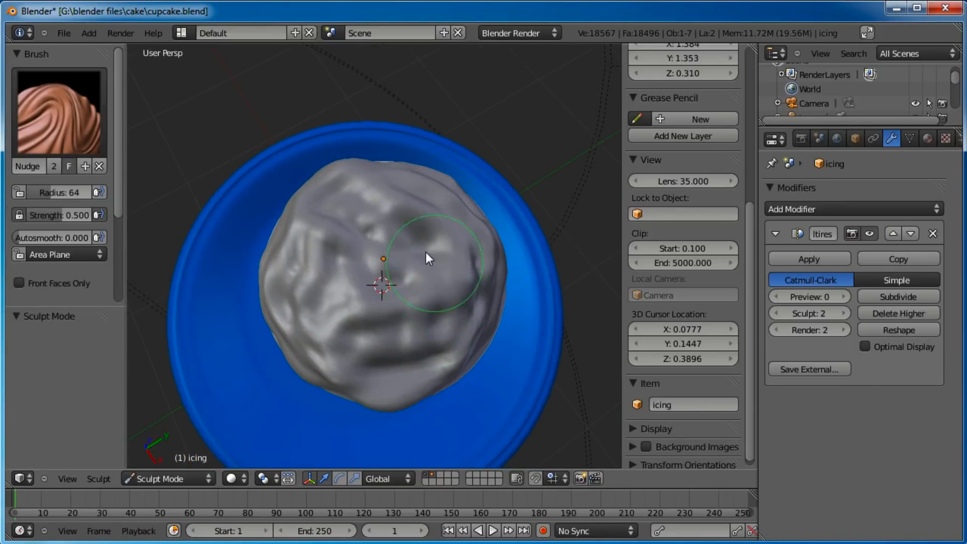
mouse_move(322, 259)
left_mouse_down()
mouse_move(304, 274)
mouse_move(334, 382)
mouse_move(497, 253)
mouse_move(469, 225)
mouse_move(374, 206)
mouse_move(285, 259)
mouse_move(282, 319)
mouse_move(412, 300)
mouse_move(319, 319)
mouse_move(341, 280)
left_mouse_up()
mouse_move(342, 286)
middle_mouse_down()
mouse_move(432, 328)
mouse_move(425, 268)
mouse_move(315, 274)
middle_mouse_up()
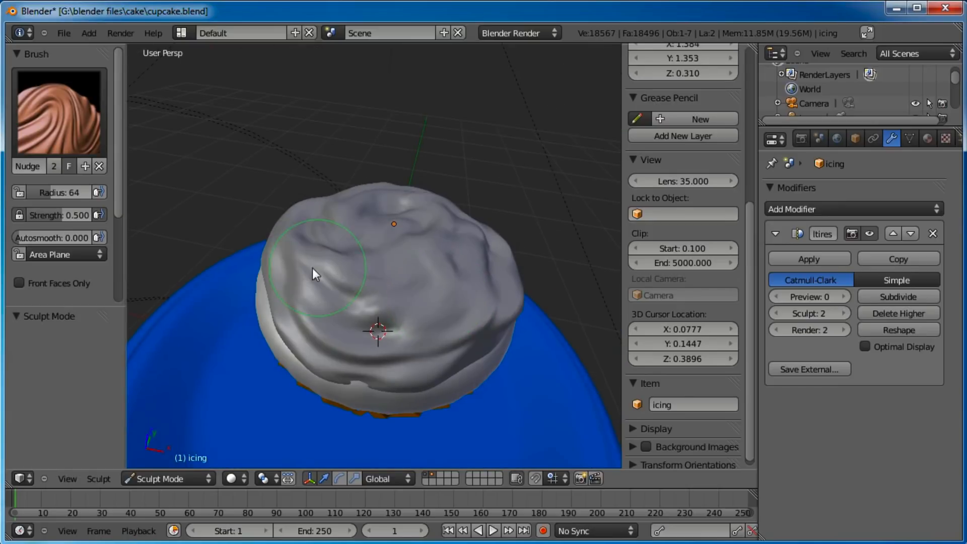
mouse_move(500, 360)
middle_mouse_down()
mouse_move(409, 352)
mouse_move(361, 300)
middle_mouse_up()
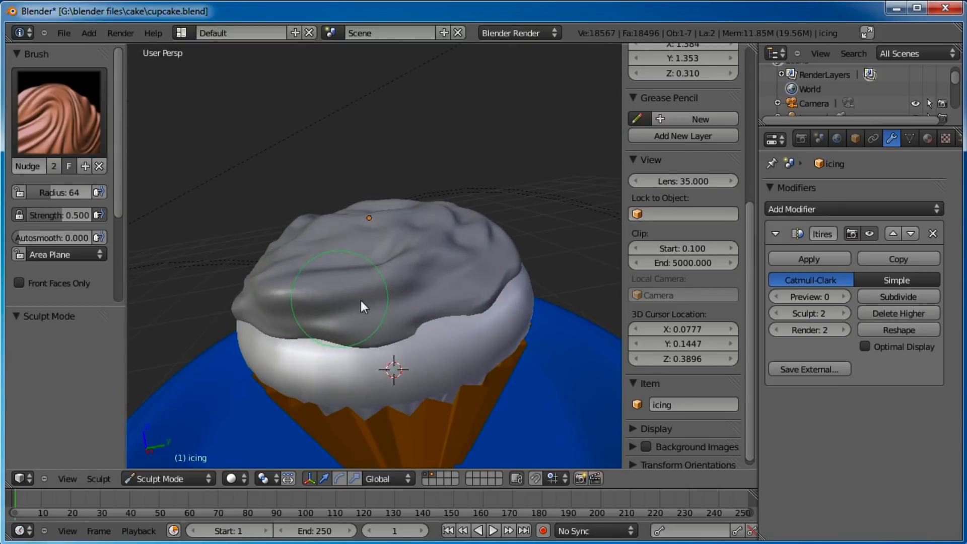
middle_click_drag(454, 304, 326, 326)
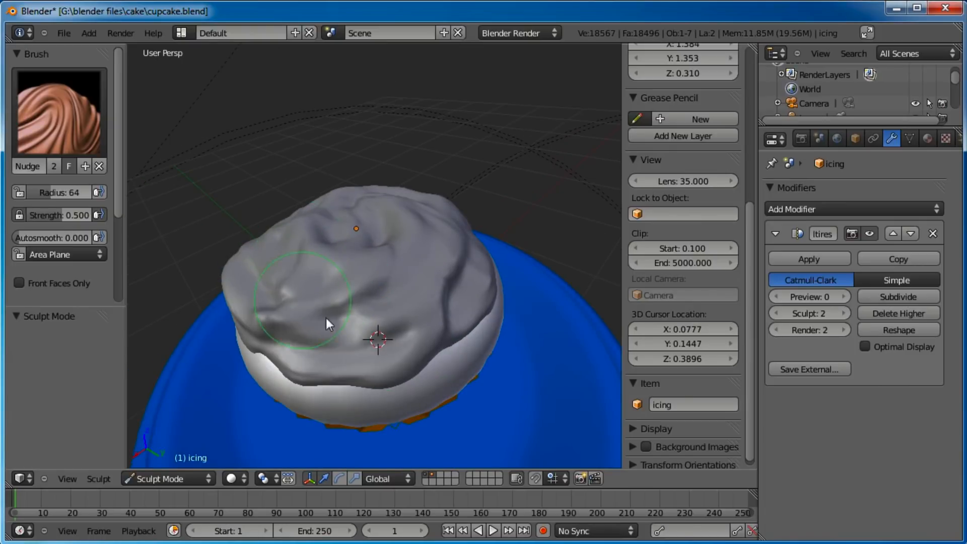
middle_click_drag(413, 310, 295, 282)
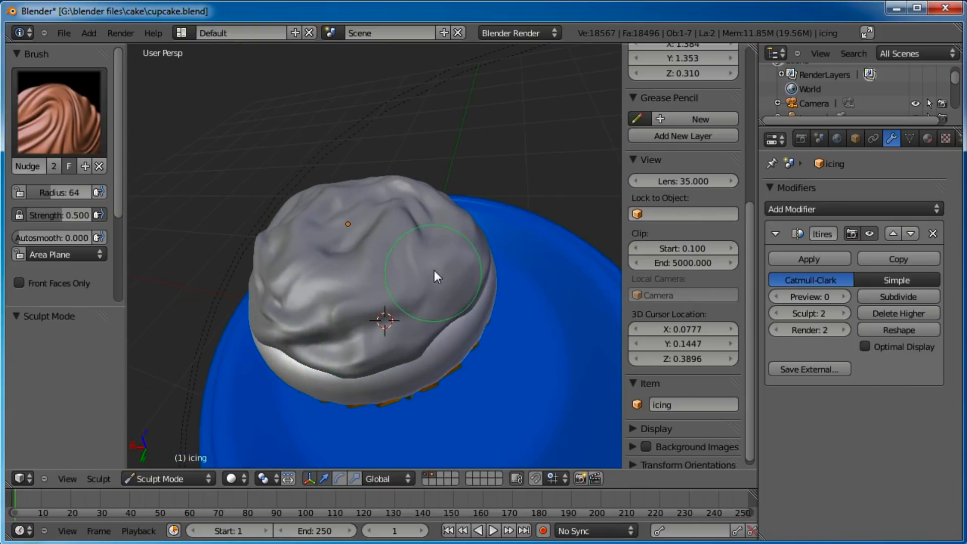
middle_click_drag(434, 270, 440, 343)
mouse_move(349, 323)
middle_mouse_down()
mouse_move(399, 228)
mouse_move(298, 310)
mouse_move(379, 369)
mouse_move(458, 300)
mouse_move(446, 302)
mouse_move(403, 388)
mouse_move(371, 298)
mouse_move(282, 393)
middle_mouse_up()
Return the icing to Object Mode and set its Multires modifier's preview level to 2
left_click(168, 479)
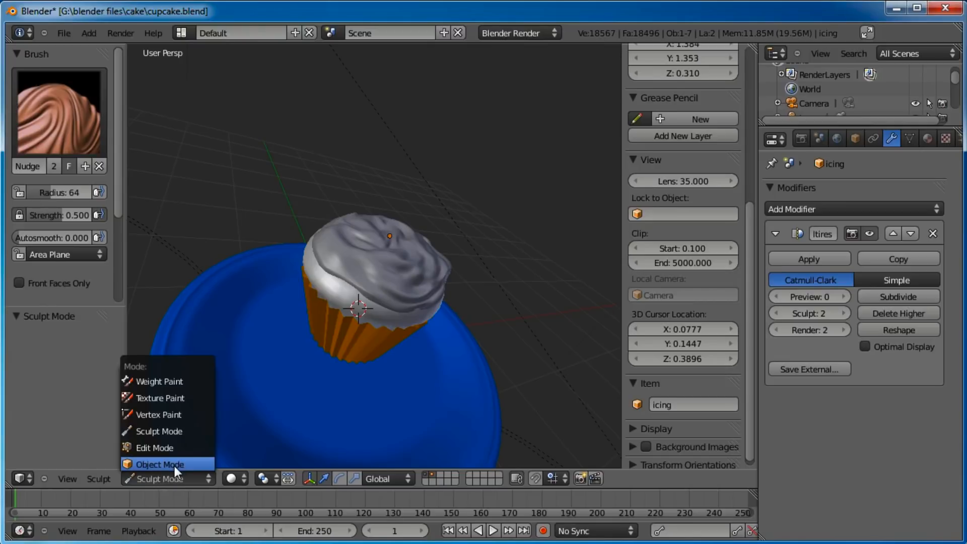
left_click(175, 467)
middle_click_drag(294, 428, 378, 306)
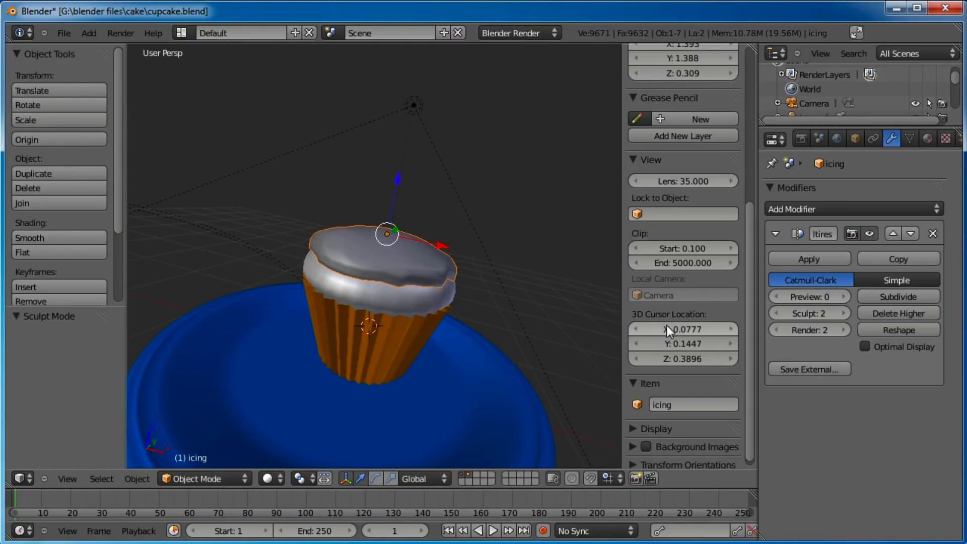
left_click(846, 296)
left_click(846, 296)
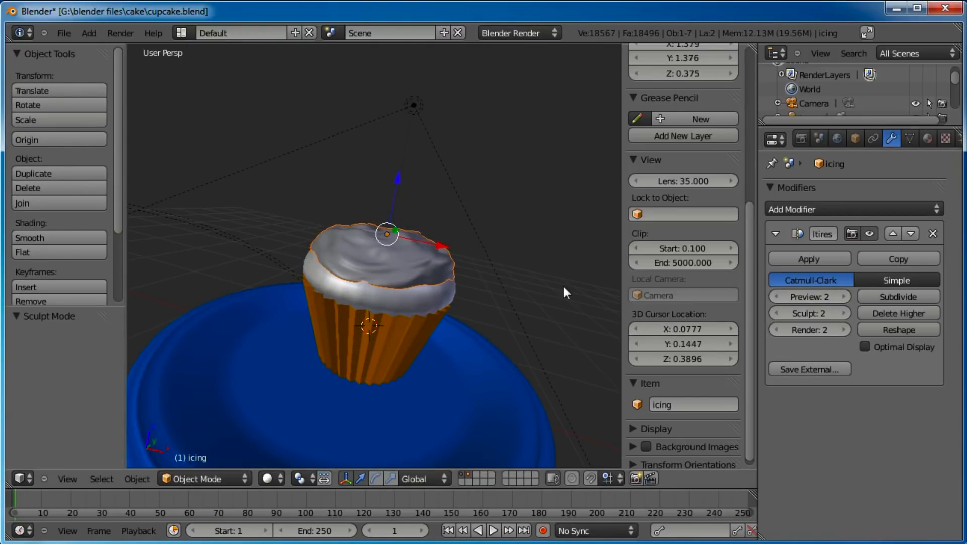
Apply the Multires modifier to the icing and deselect everything
middle_click_drag(562, 283, 408, 302)
left_click(825, 258)
middle_click_drag(477, 321, 452, 313)
scroll(414, 293, "up", 3)
key("a")
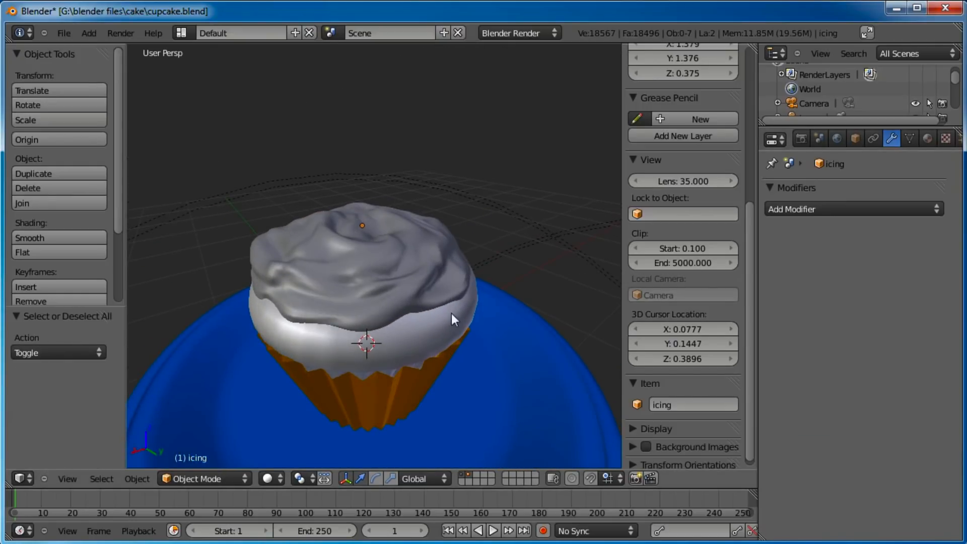
Create a new material for the icing and name it icing
left_click(928, 137)
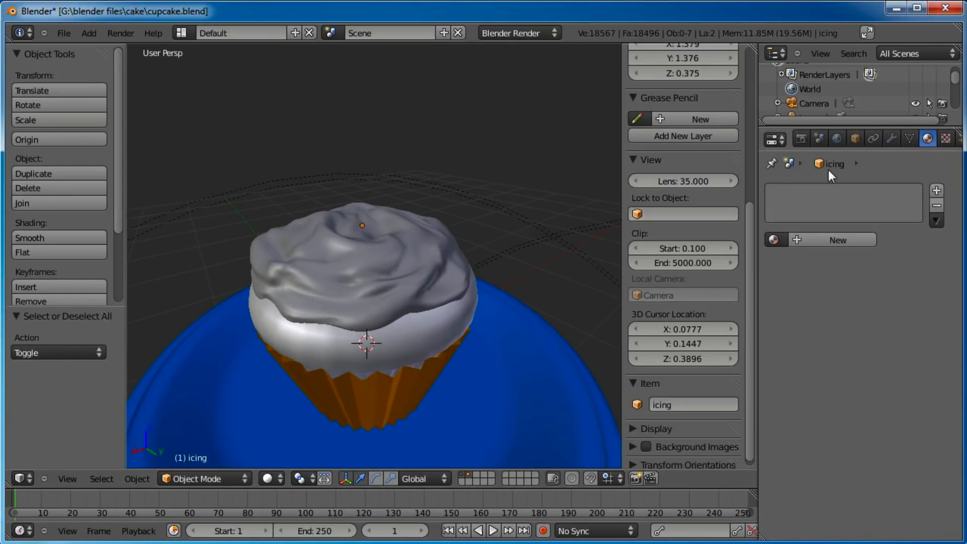
left_click(820, 240)
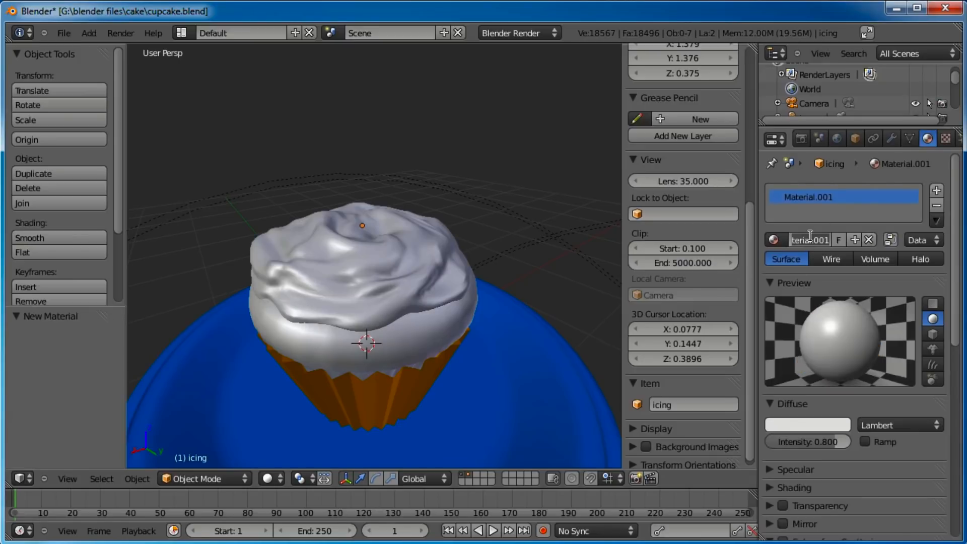
type("icing")
key("Return")
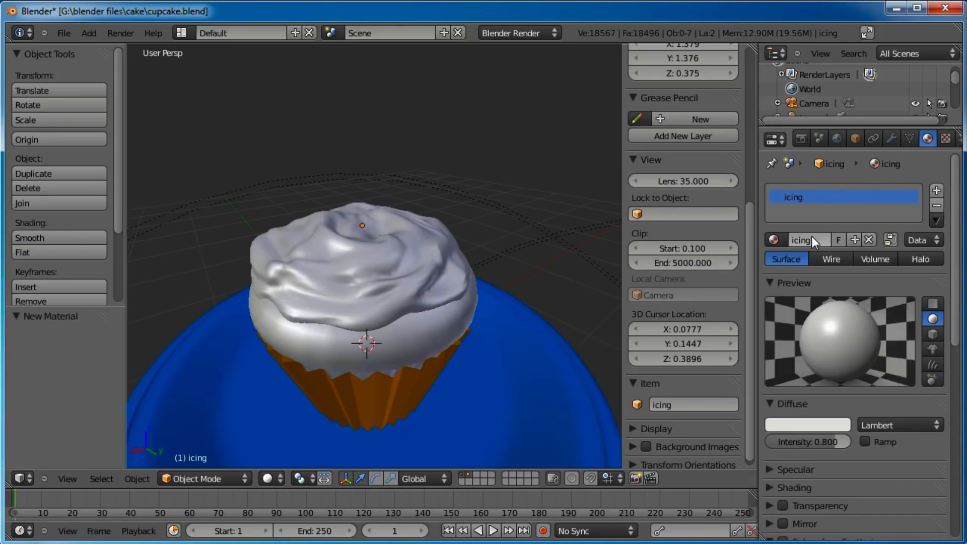
Set the icing material's diffuse colour to dark chocolate brown, R 0.055, G 0.021, B 0.000
left_click(824, 426)
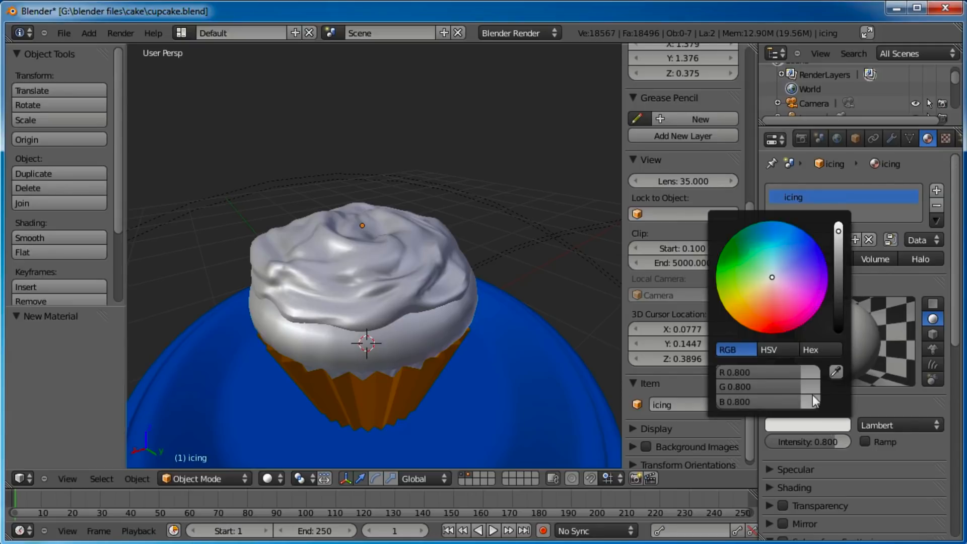
left_click_drag(776, 300, 747, 327)
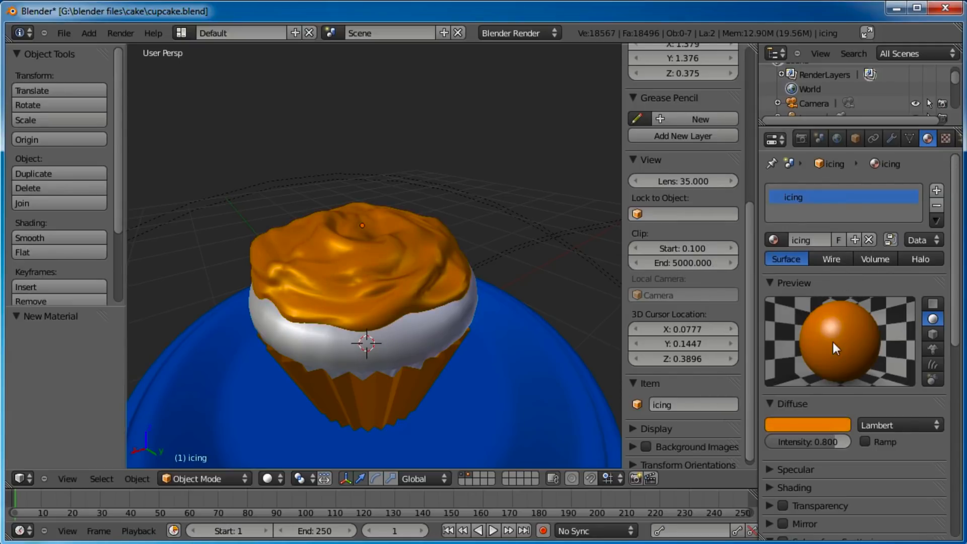
left_click(802, 418)
left_click_drag(838, 291, 838, 304)
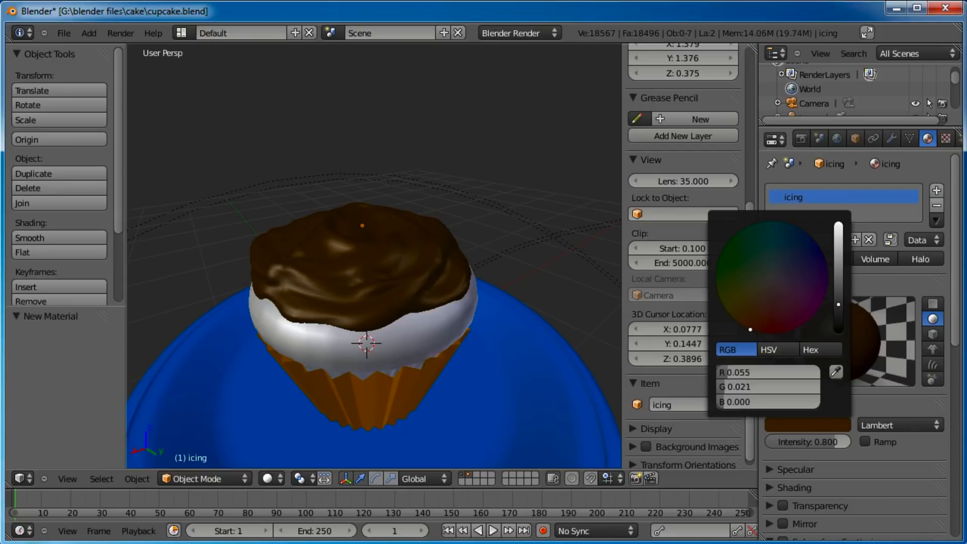
scroll(871, 461, "down", 3)
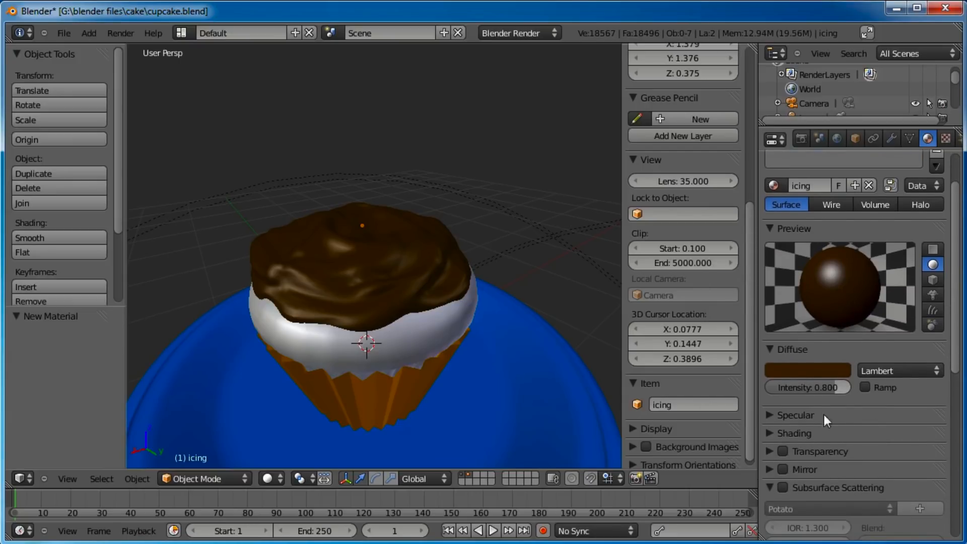
Set the icing material's specular intensity to 0.127 and its hardness to 46
left_click(774, 414)
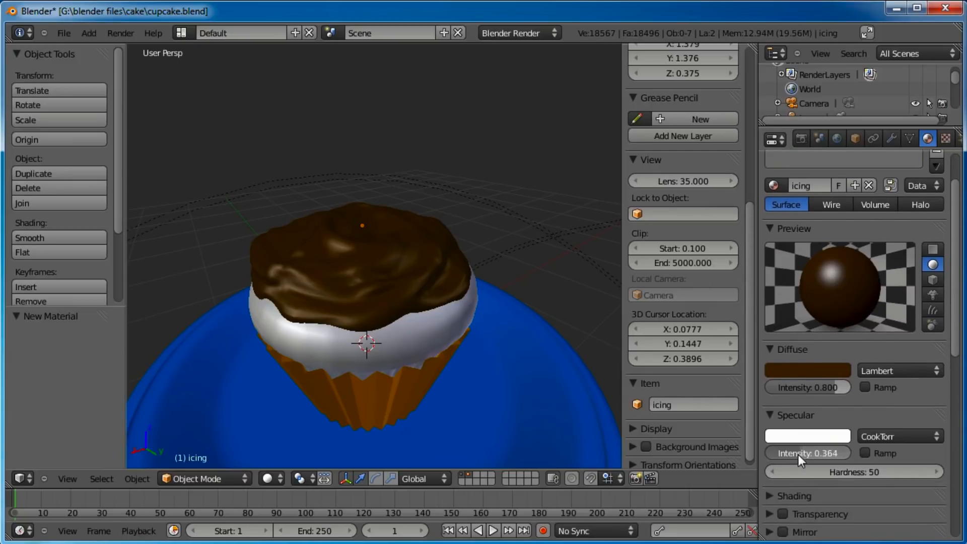
left_click_drag(797, 454, 796, 455)
mouse_move(856, 472)
left_mouse_down()
mouse_move(781, 456)
mouse_move(835, 474)
left_mouse_up()
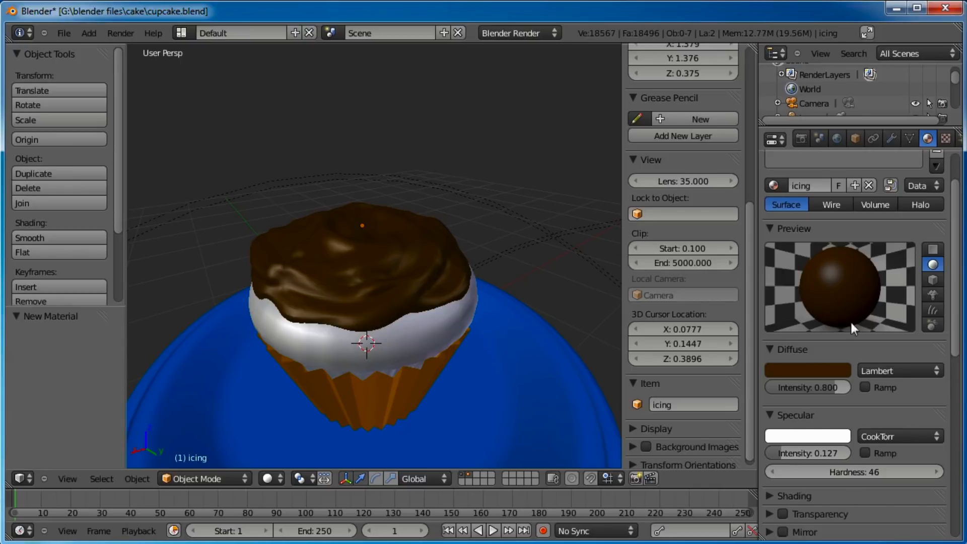
middle_click_drag(361, 323, 355, 341)
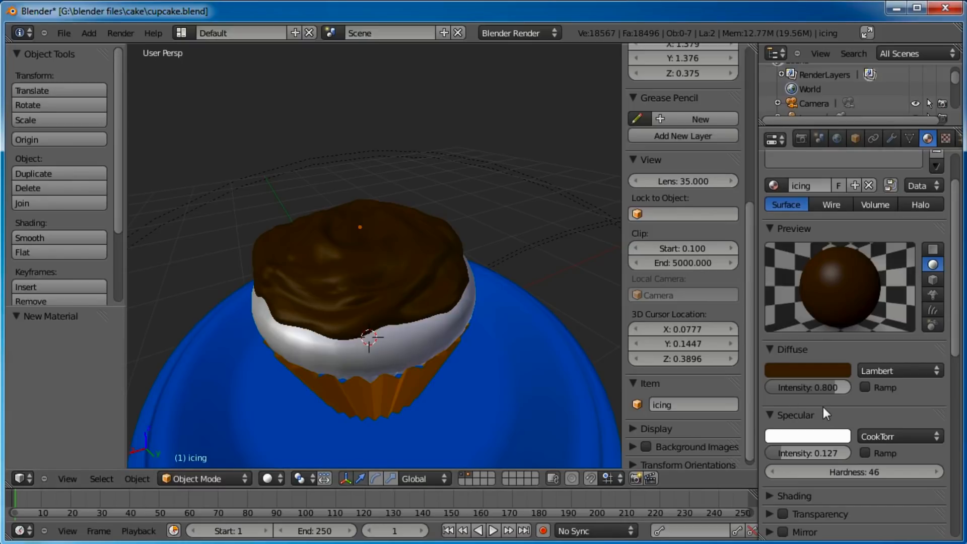
scroll(829, 409, "up", 1)
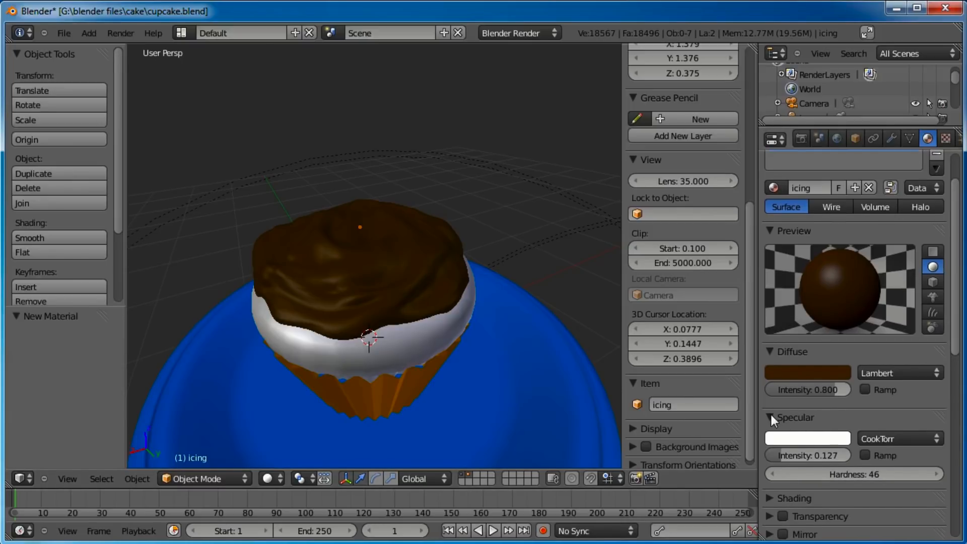
left_click(771, 417)
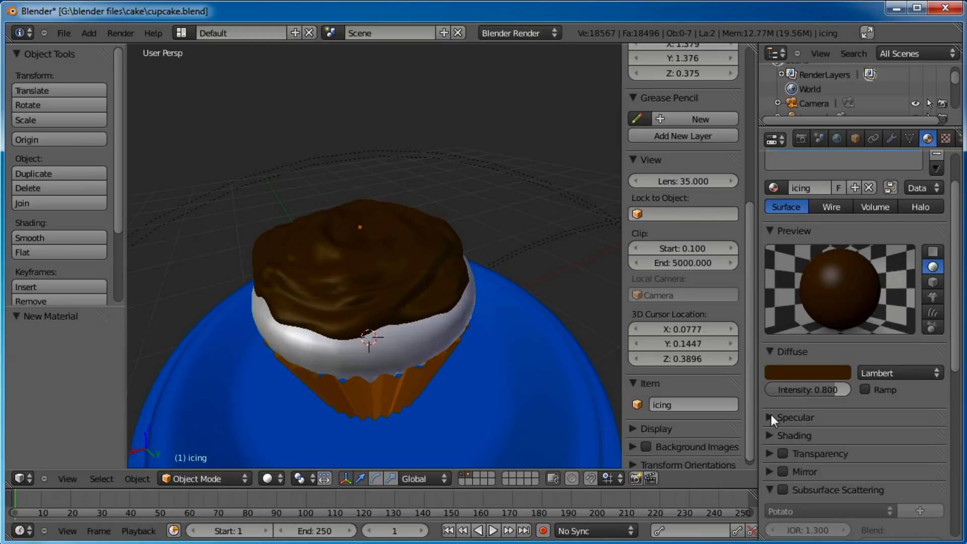
Add a new Clouds texture to the icing material
scroll(830, 418, "up", 3)
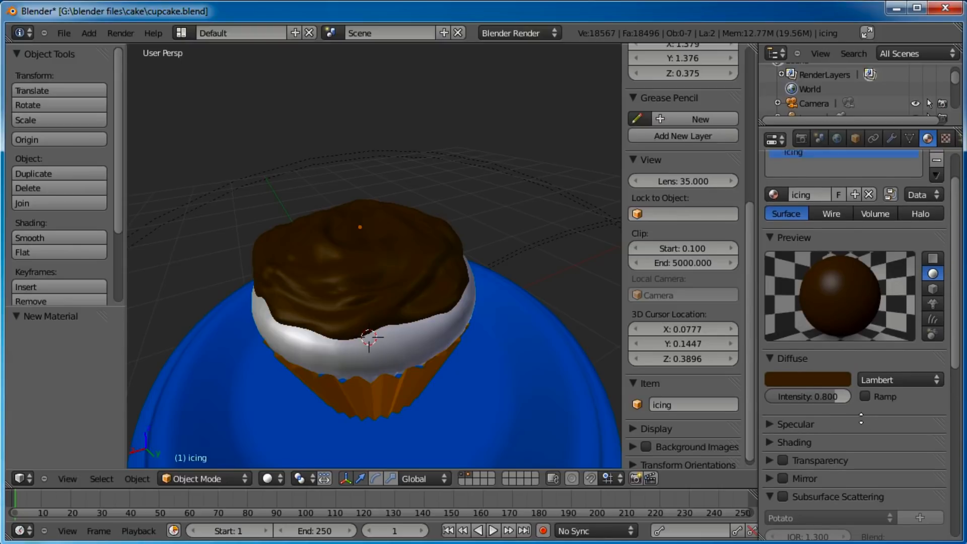
scroll(900, 267, "up", 1)
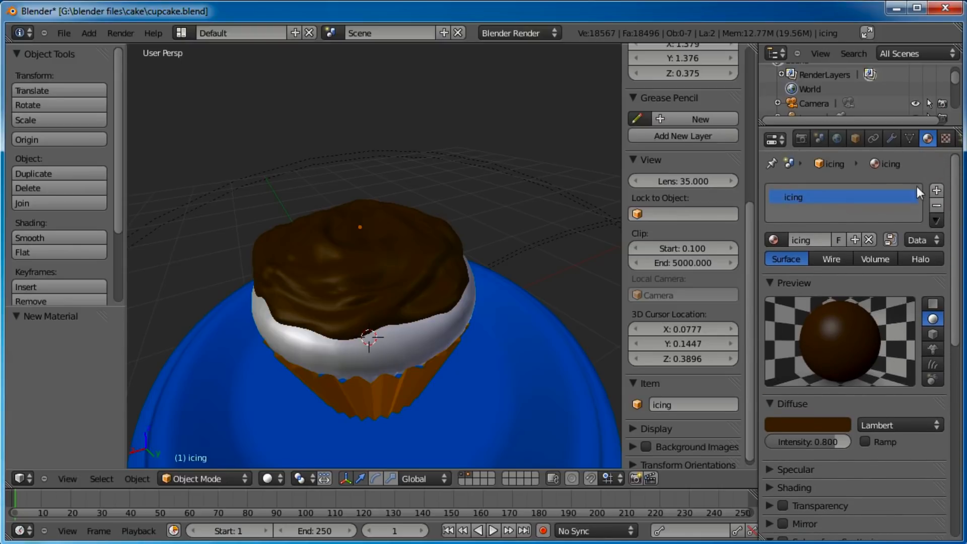
left_click(945, 140)
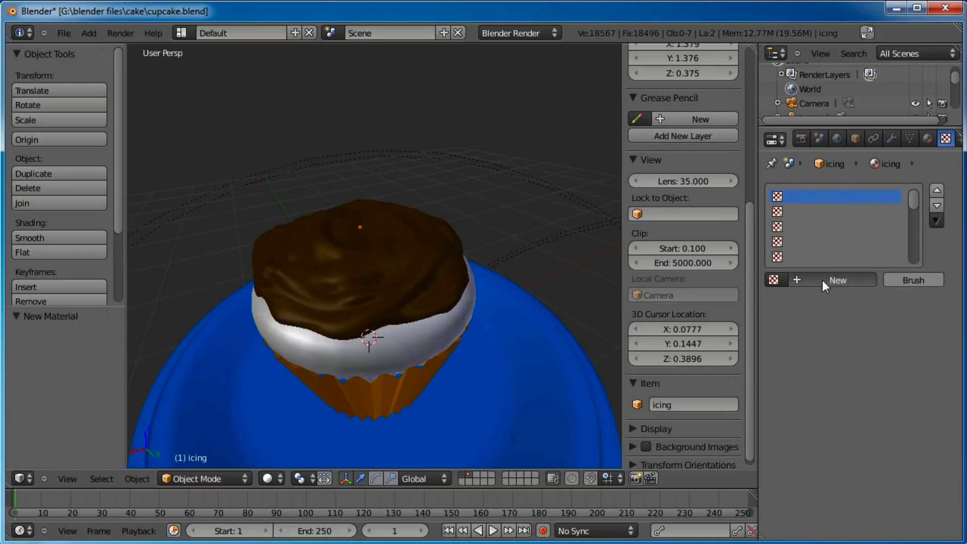
left_click(821, 280)
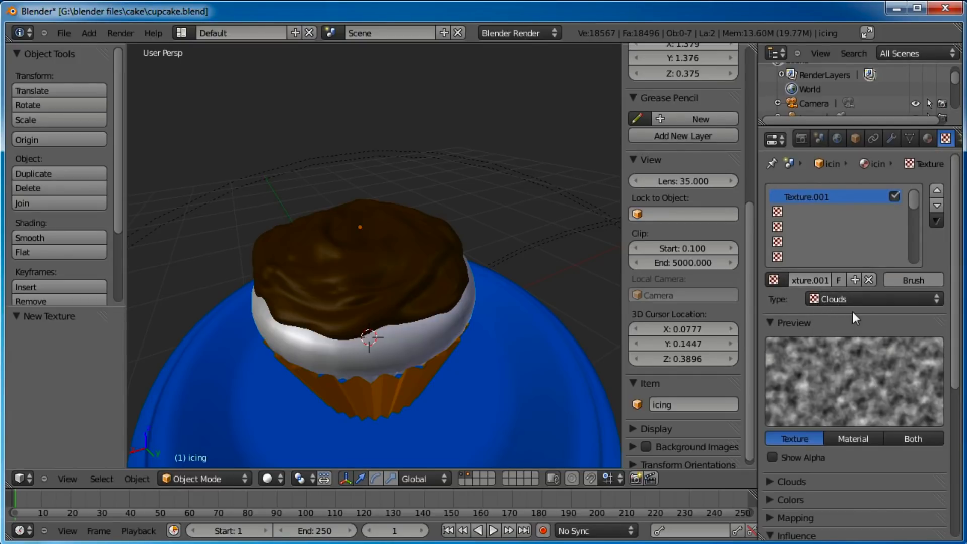
Set the Clouds texture's brightness to 1.400 and its contrast to 1.800
scroll(845, 344, "down", 5)
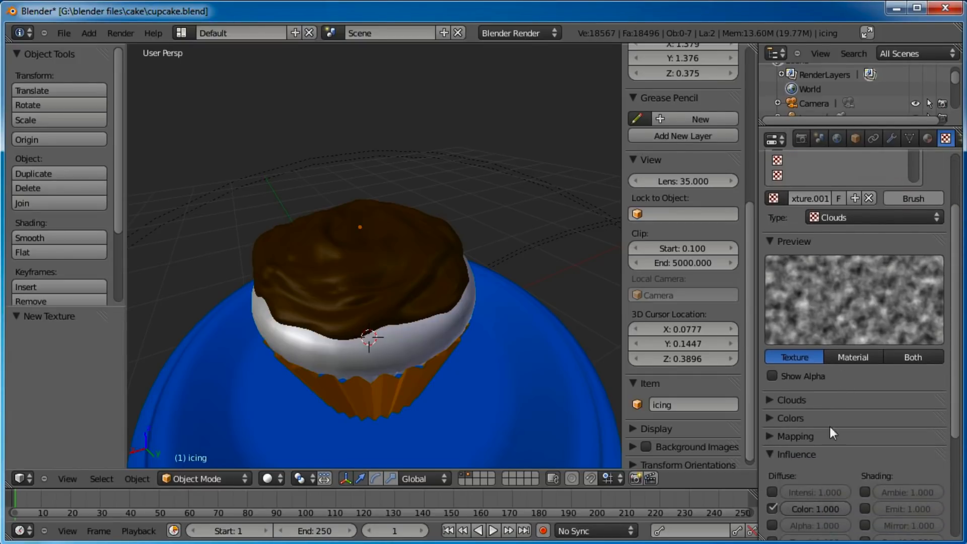
left_click(767, 390)
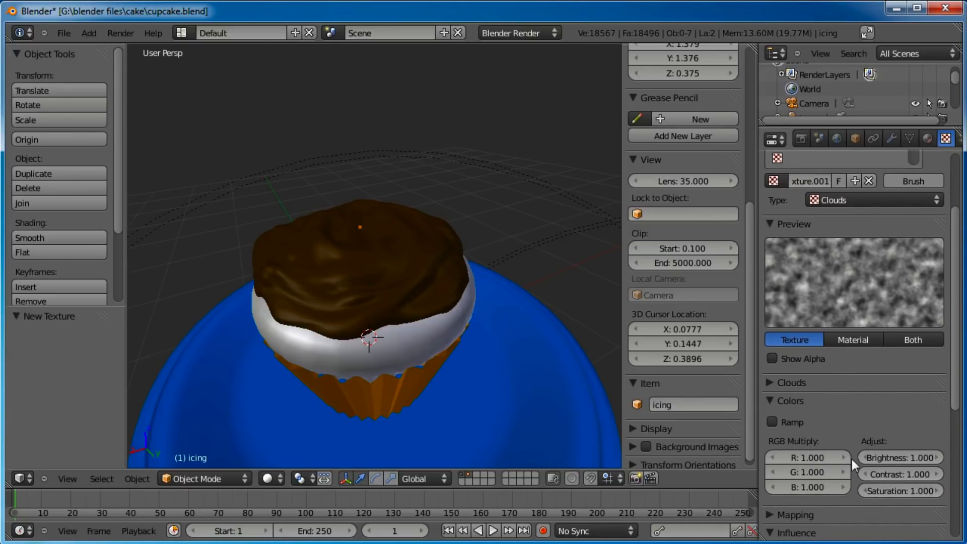
mouse_move(889, 473)
left_mouse_down()
mouse_move(922, 474)
mouse_move(902, 457)
mouse_move(919, 457)
mouse_move(893, 457)
left_mouse_up()
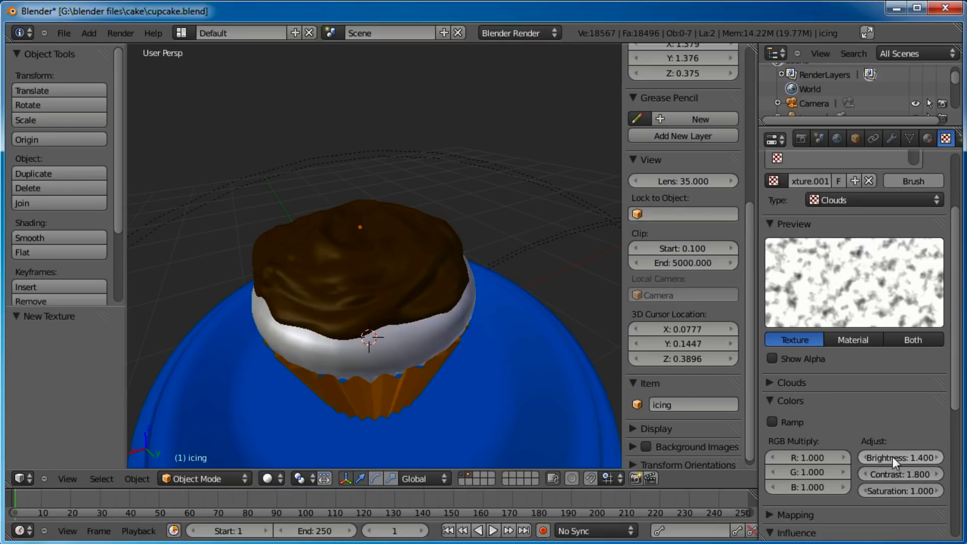
left_click(896, 475)
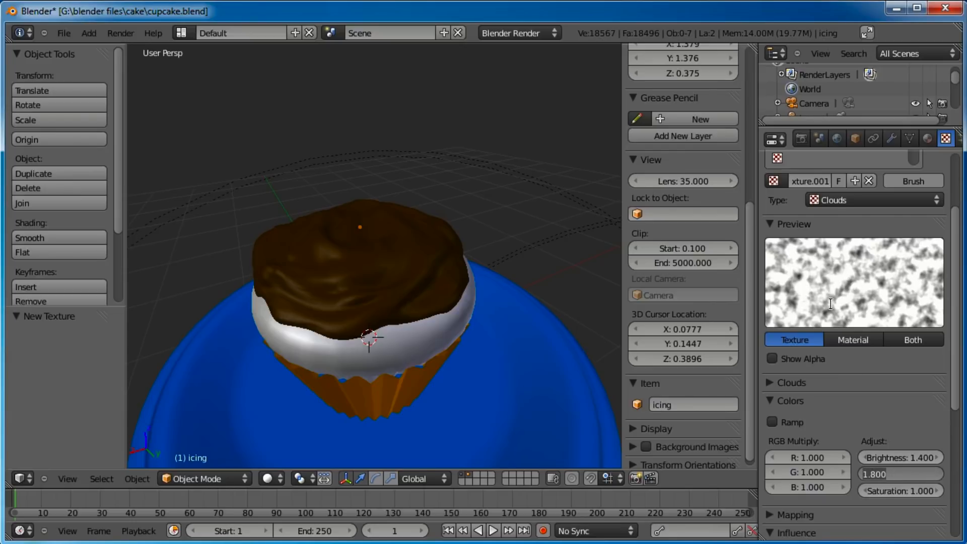
key("Return")
Preview texture and material together, disable the texture's colour influence and enable its normal influence at -1.111
left_click(913, 340)
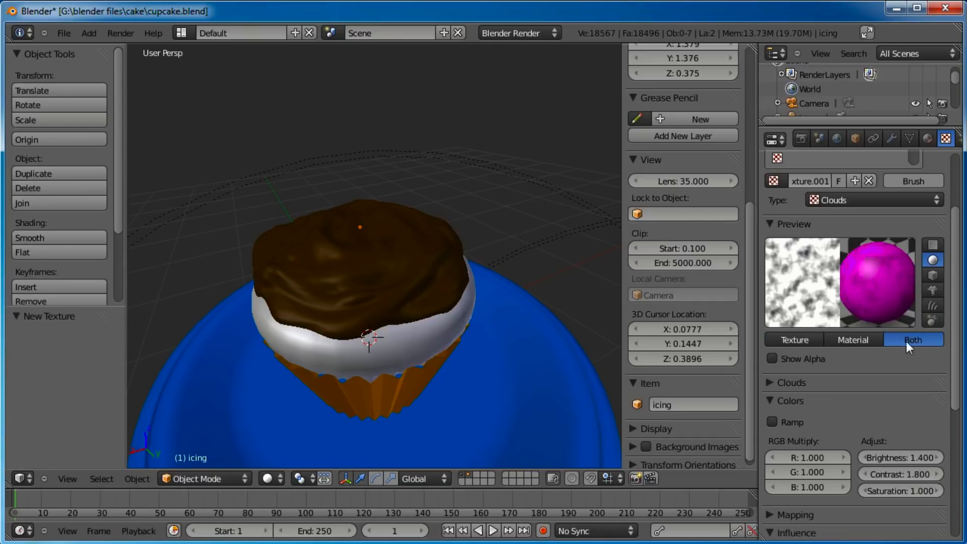
scroll(877, 415, "down", 1)
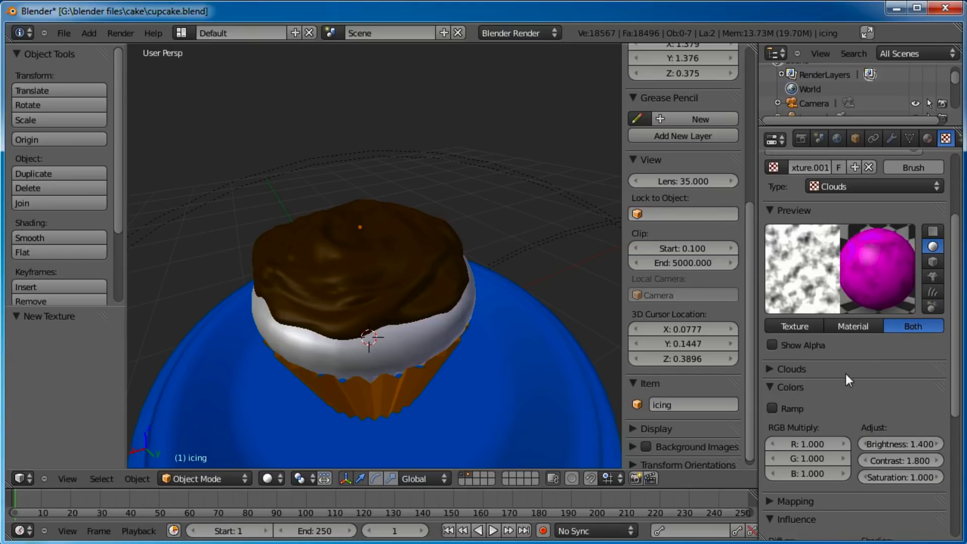
scroll(846, 374, "down", 4)
left_click(771, 331)
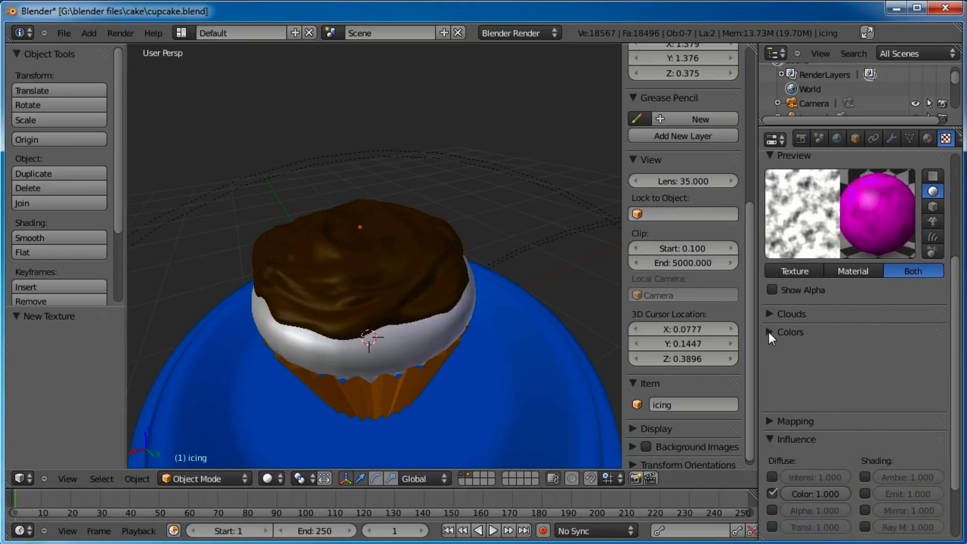
left_click(768, 422)
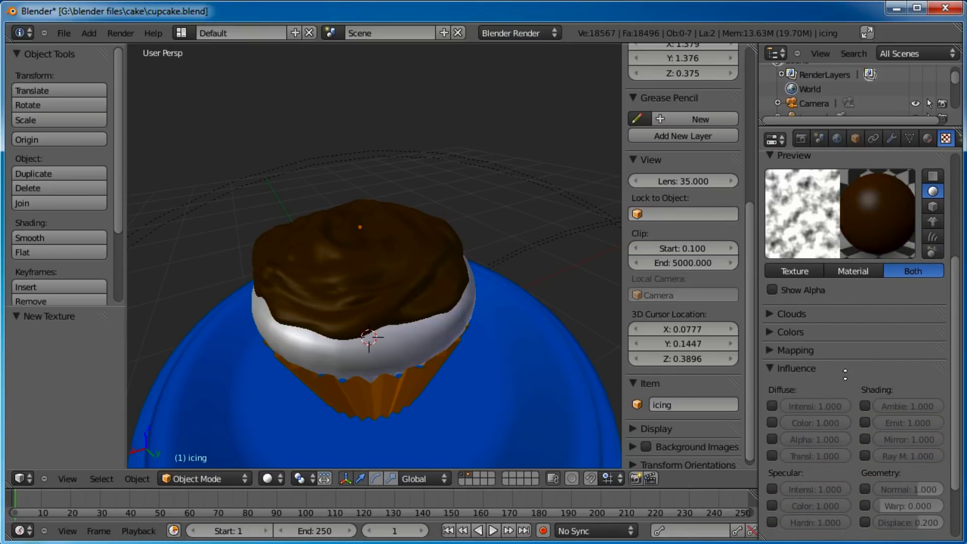
scroll(845, 385, "up", 1)
left_click(864, 497)
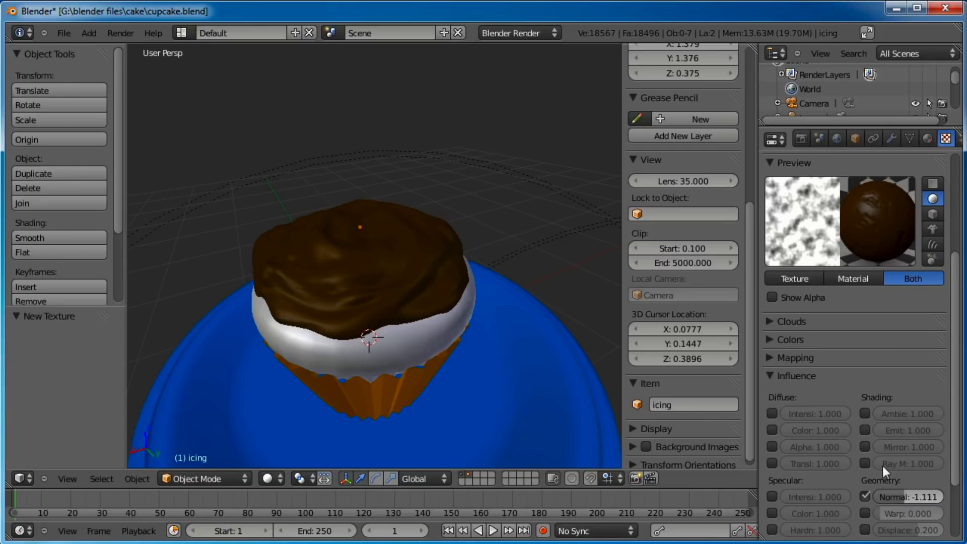
Raise the Clouds texture's contrast to 2.700 and its brightness to 1.600
scroll(880, 466, "up", 2)
scroll(883, 284, "up", 2)
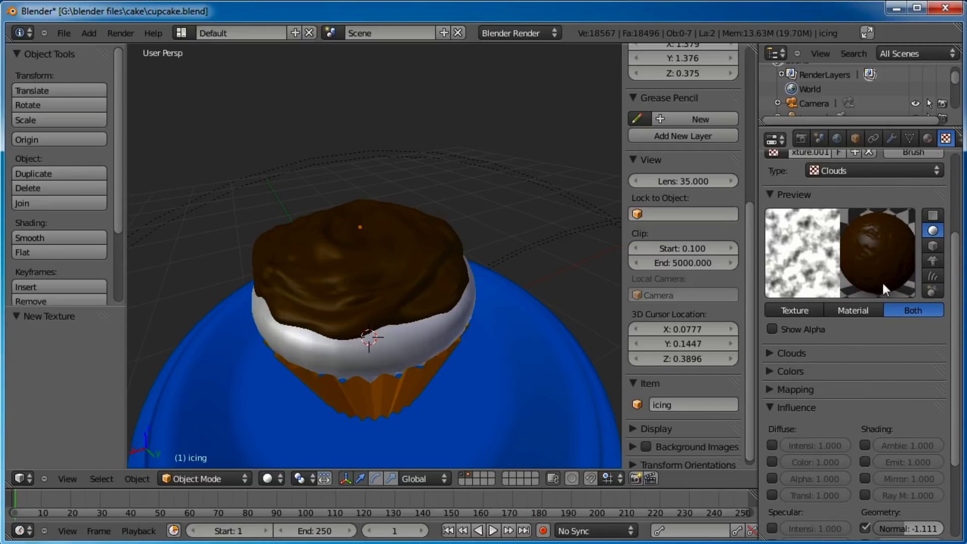
left_click(770, 373)
left_click_drag(894, 442, 946, 442)
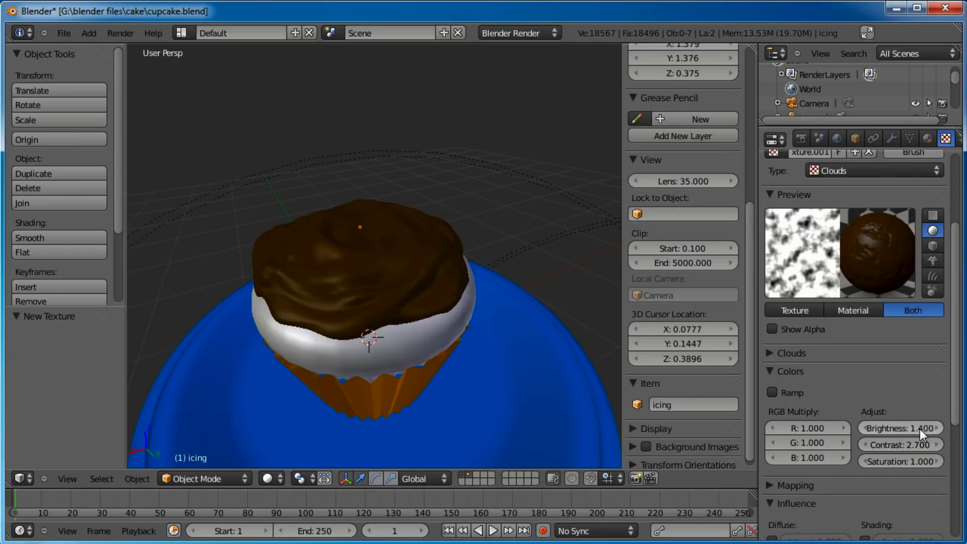
left_click(935, 427)
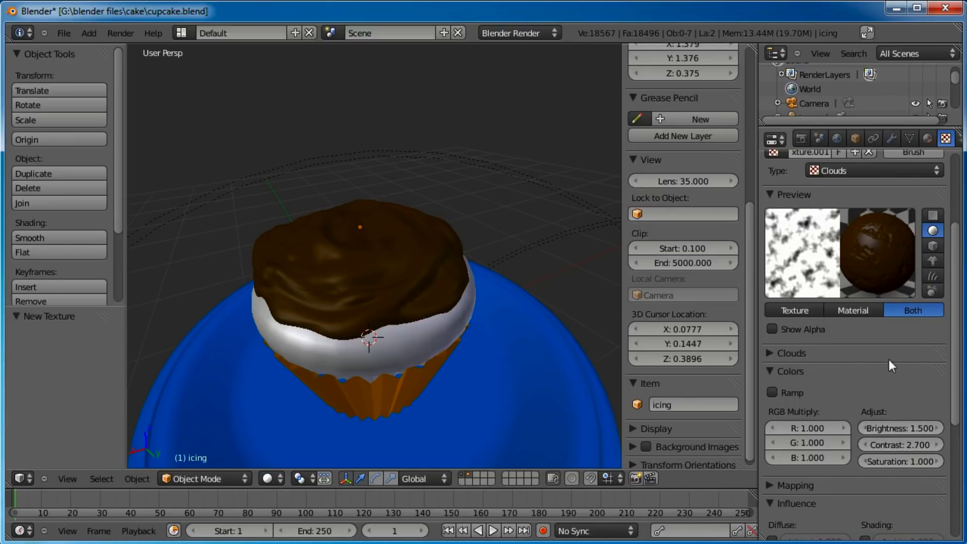
mouse_move(897, 428)
left_mouse_down()
mouse_move(921, 428)
mouse_move(899, 431)
left_mouse_up()
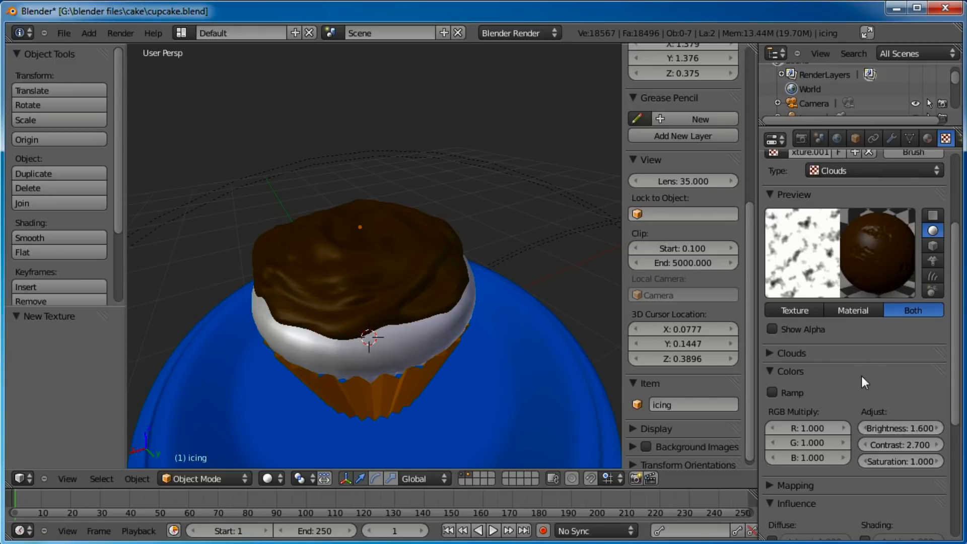
Enable subsurface scattering on the icing material and apply the Ketchup preset
left_click(926, 137)
scroll(813, 318, "down", 1)
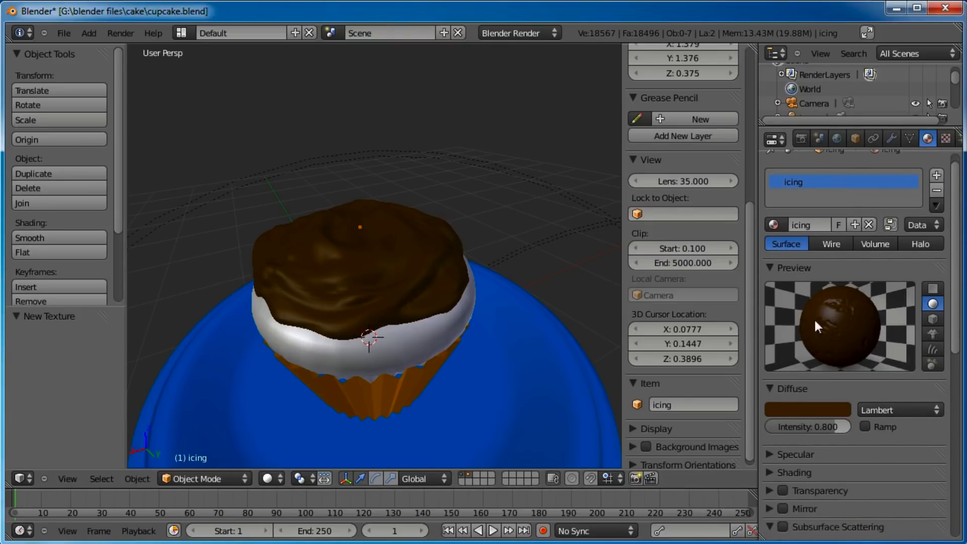
left_click(771, 267)
scroll(860, 353, "up", 1)
left_click(773, 301)
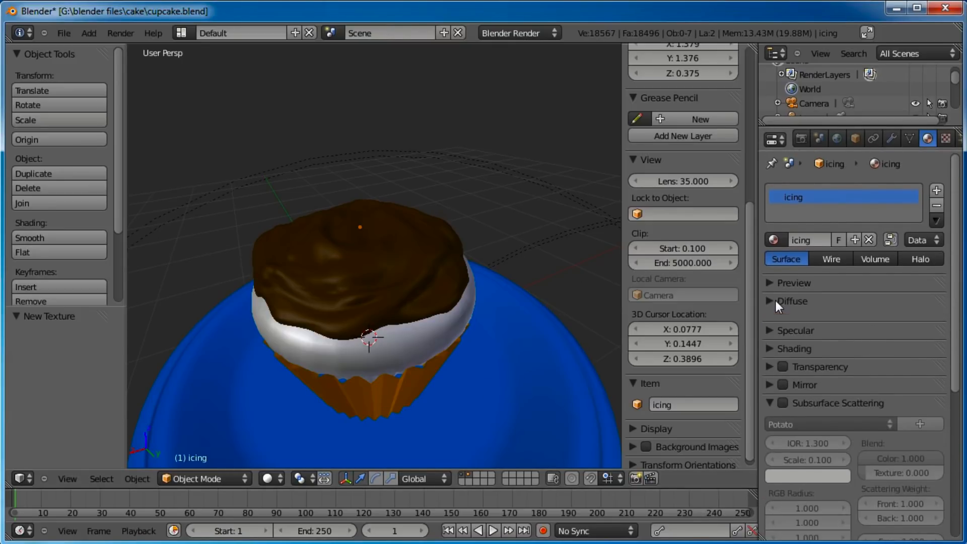
left_click(782, 391)
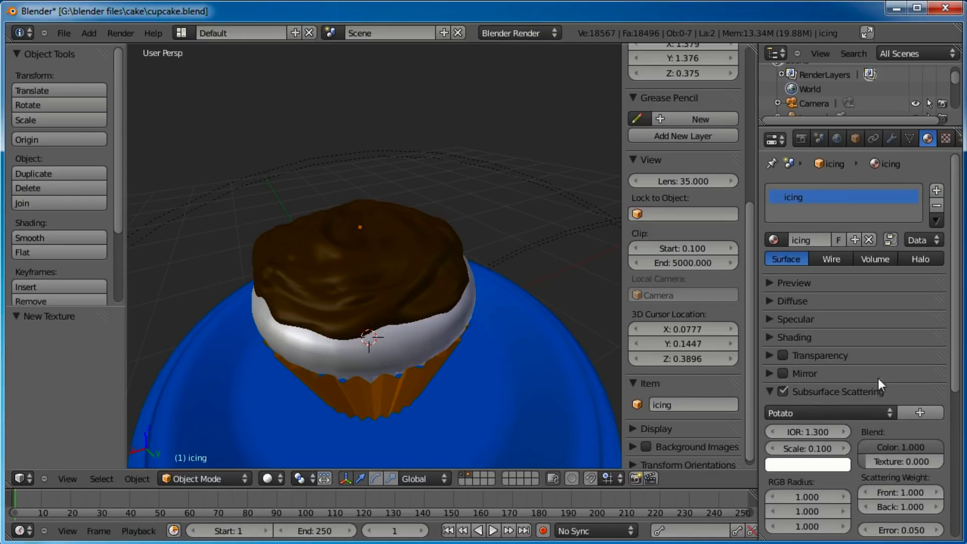
left_click(833, 413)
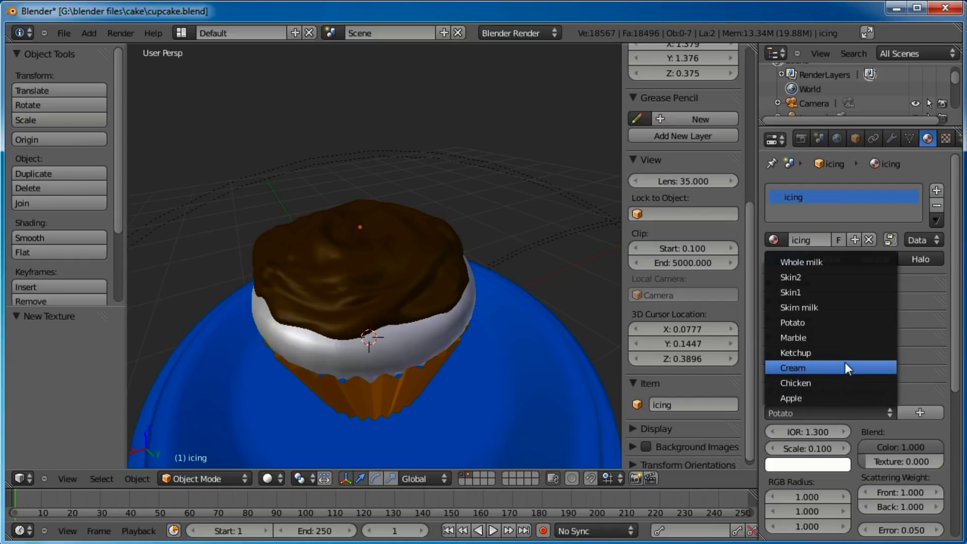
left_click(792, 351)
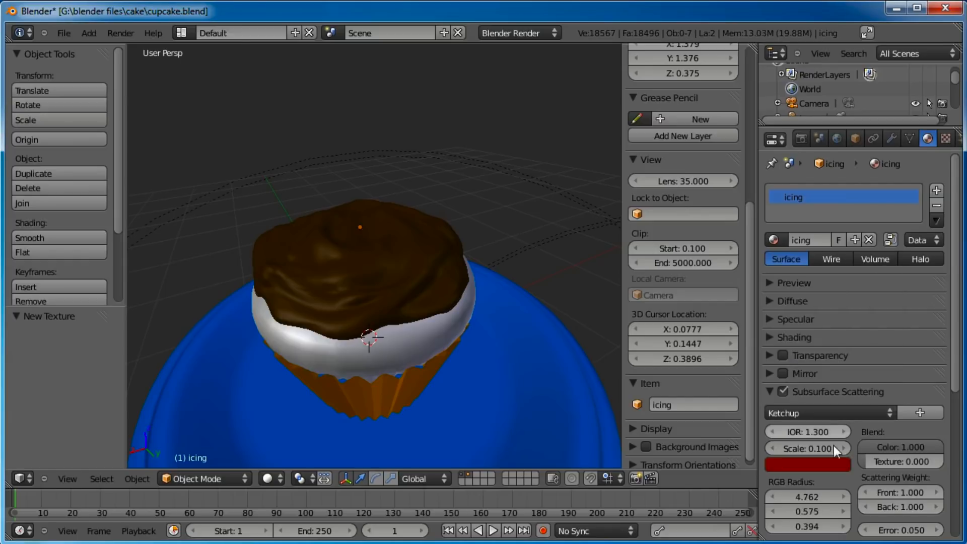
Change the icing's subsurface scattering colour to near white at full brightness
left_click(819, 463)
left_click_drag(838, 315, 847, 247)
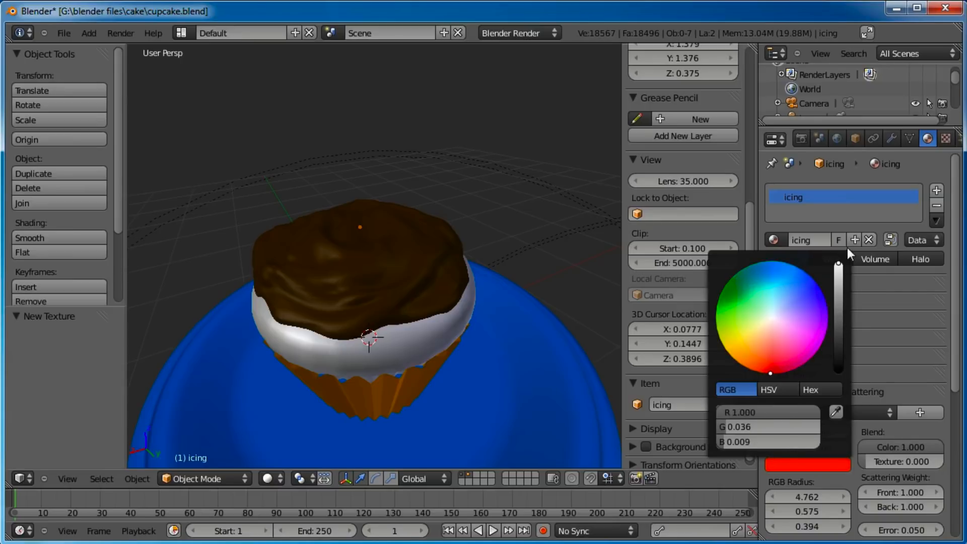
left_click(775, 322)
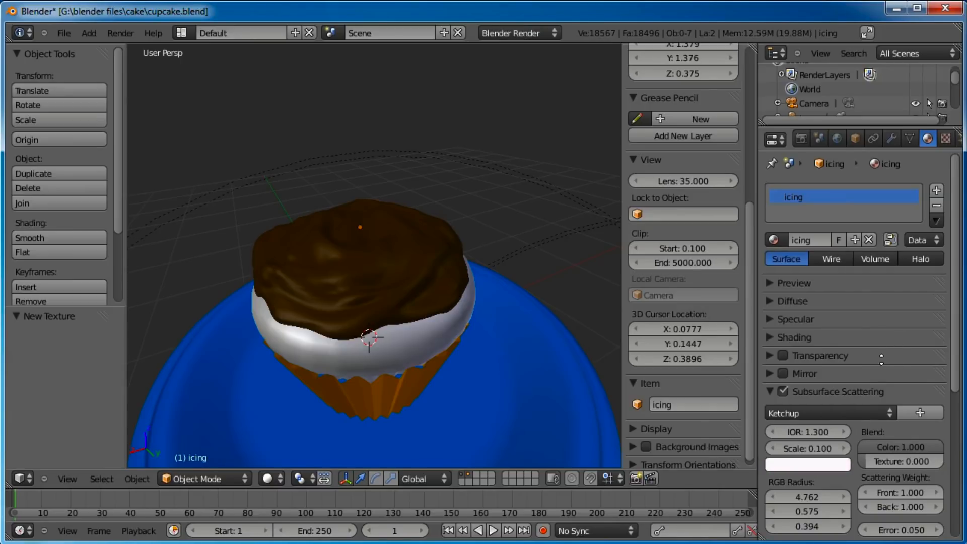
Preview the icing material on the monkey shape
left_click(780, 282)
scroll(881, 352, "down", 2)
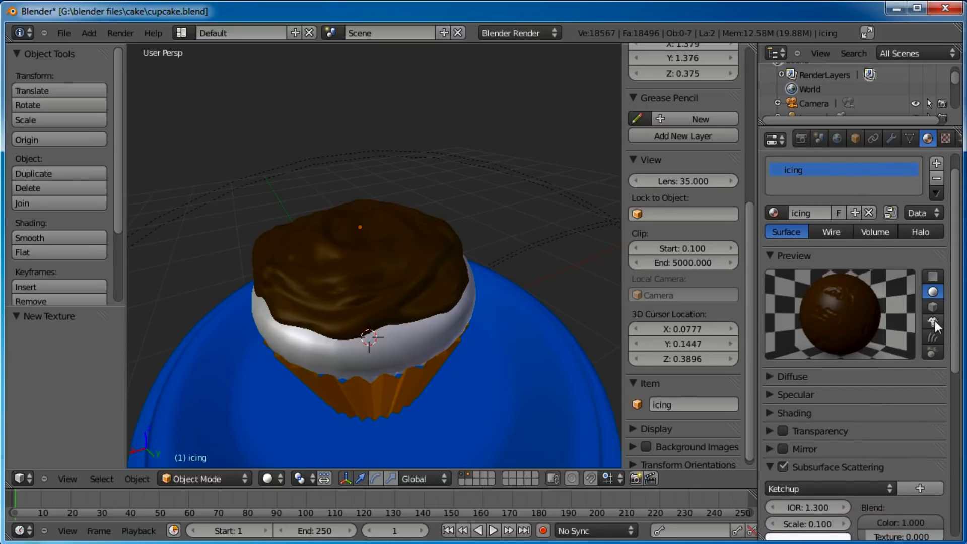
scroll(880, 436, "down", 5)
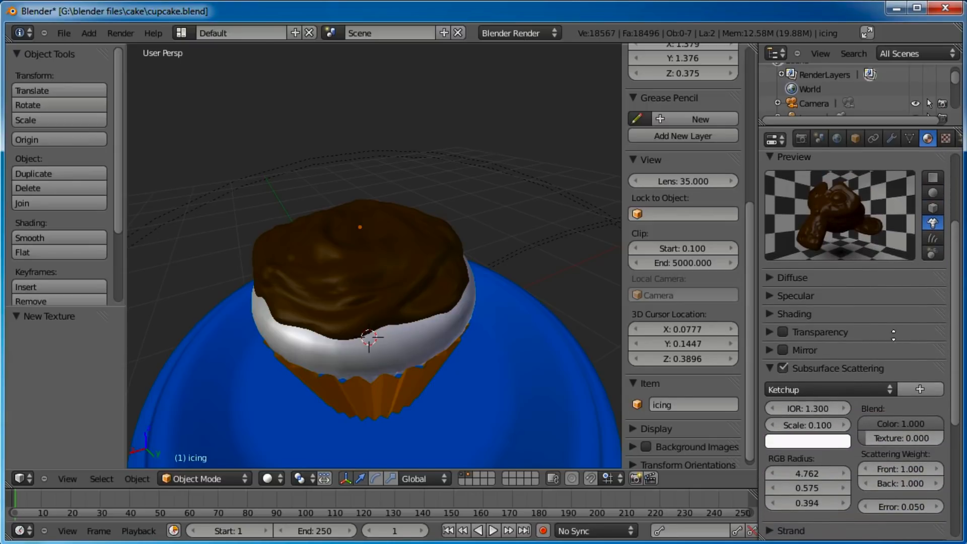
scroll(861, 391, "up", 4)
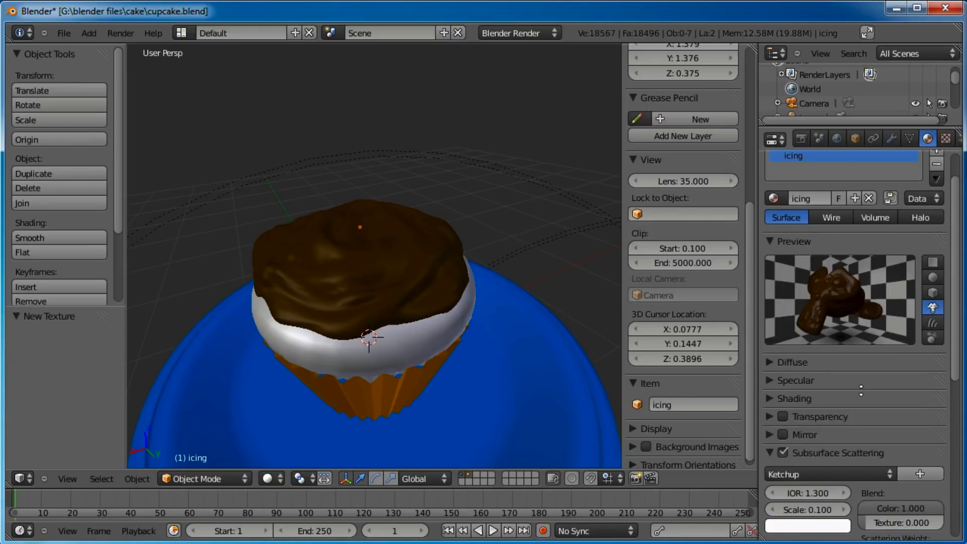
Compare the cupcake wrapper's subsurface scattering settings with those of the icing, leaving the icing selected
right_click(406, 395)
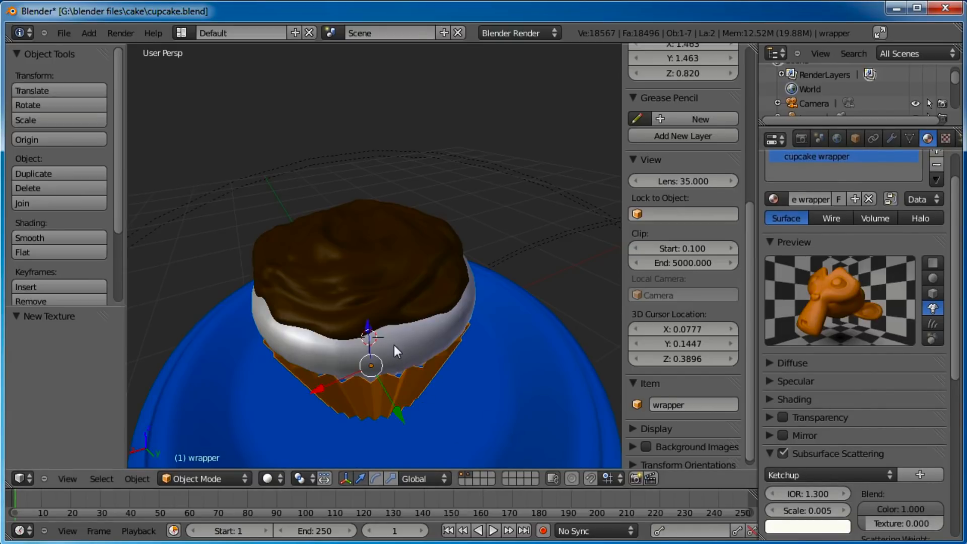
right_click(410, 298)
scroll(851, 385, "down", 3)
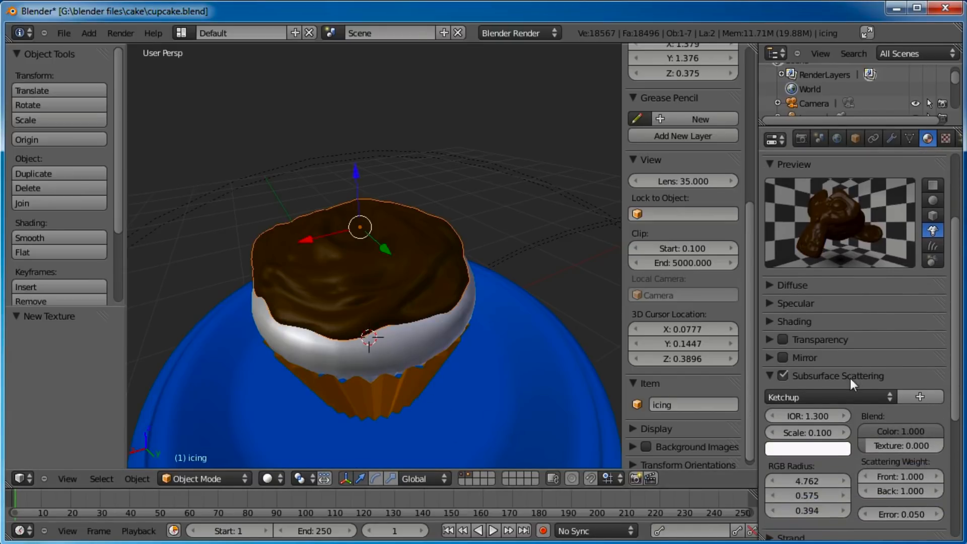
scroll(851, 398, "up", 4)
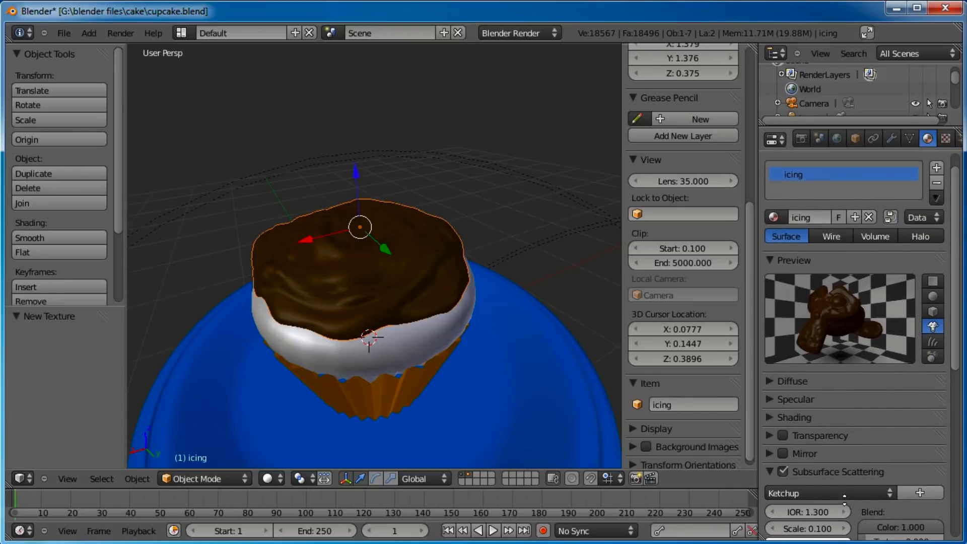
Set the icing material's subsurface scattering scale to 0.050
scroll(843, 498, "down", 2)
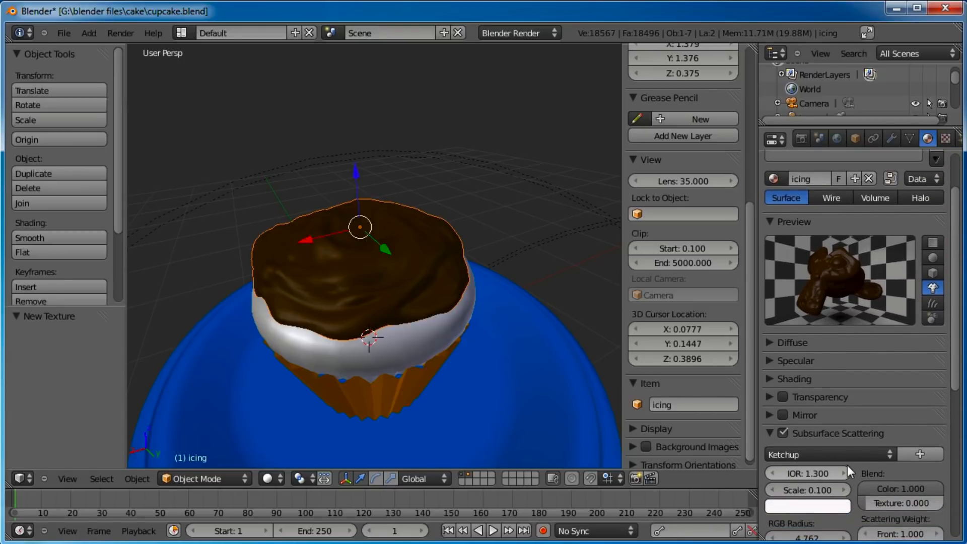
scroll(868, 418, "down", 1)
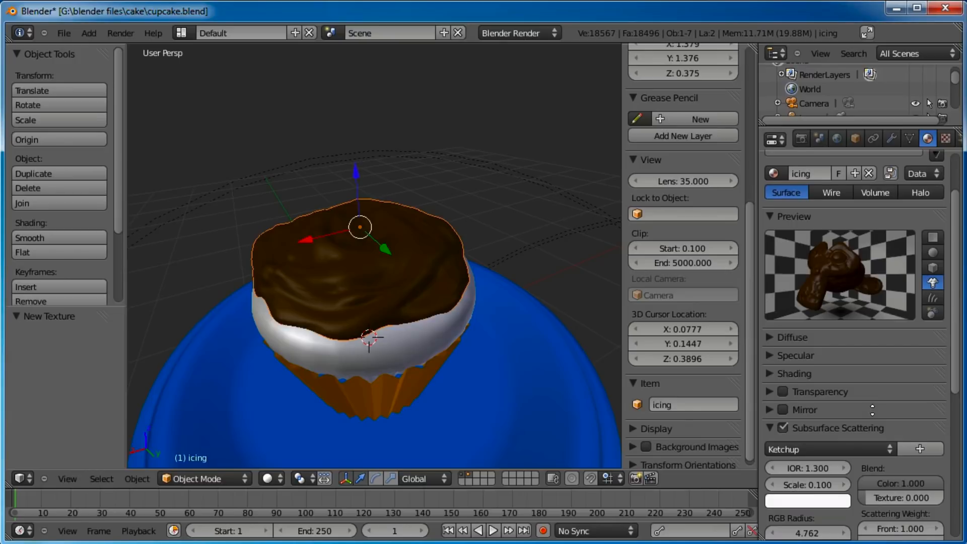
middle_click_drag(872, 409, 874, 392)
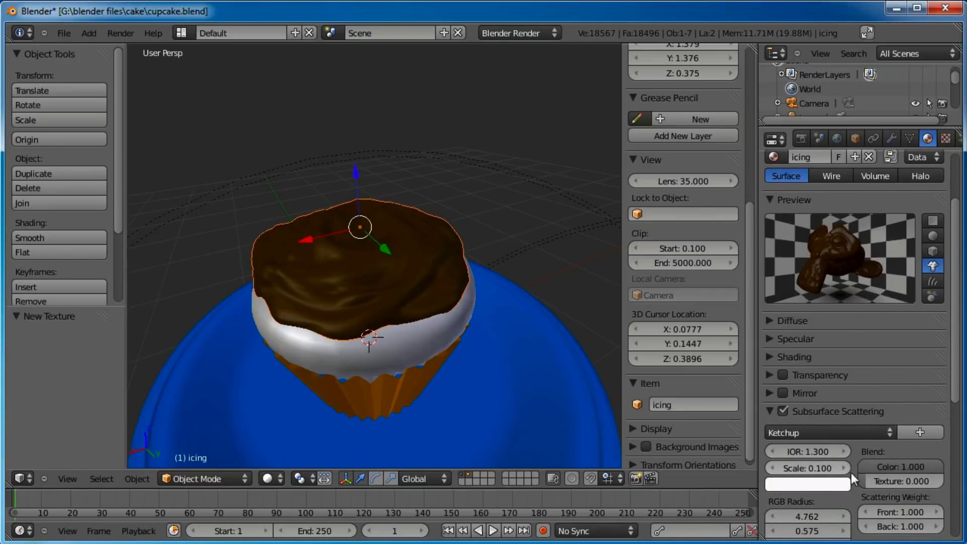
left_click(774, 469)
left_click(774, 469)
left_click(774, 469)
left_click(774, 470)
left_click(775, 469)
Set the back scattering weight of the icing's subsurface scattering to 2
scroll(902, 373, "up", 1)
left_click(898, 531)
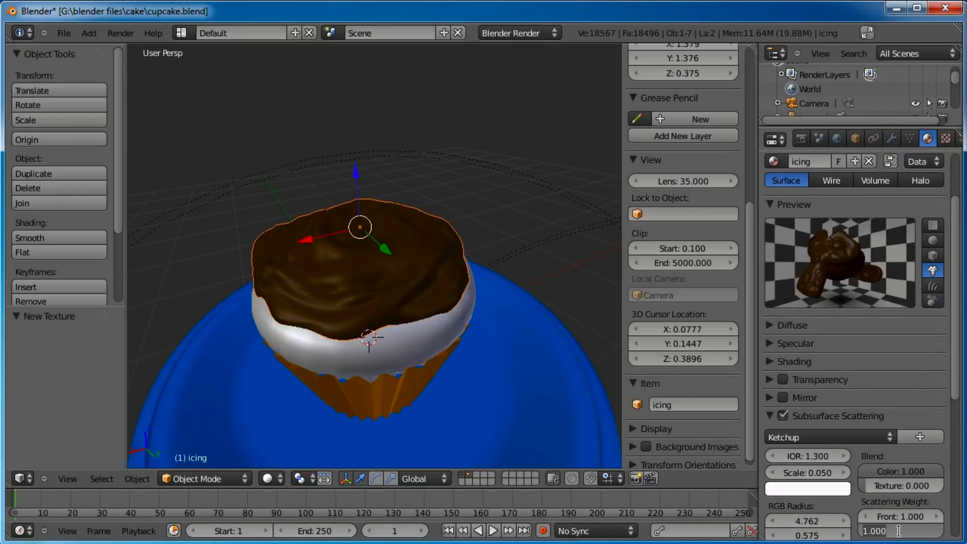
type("2")
key("Return")
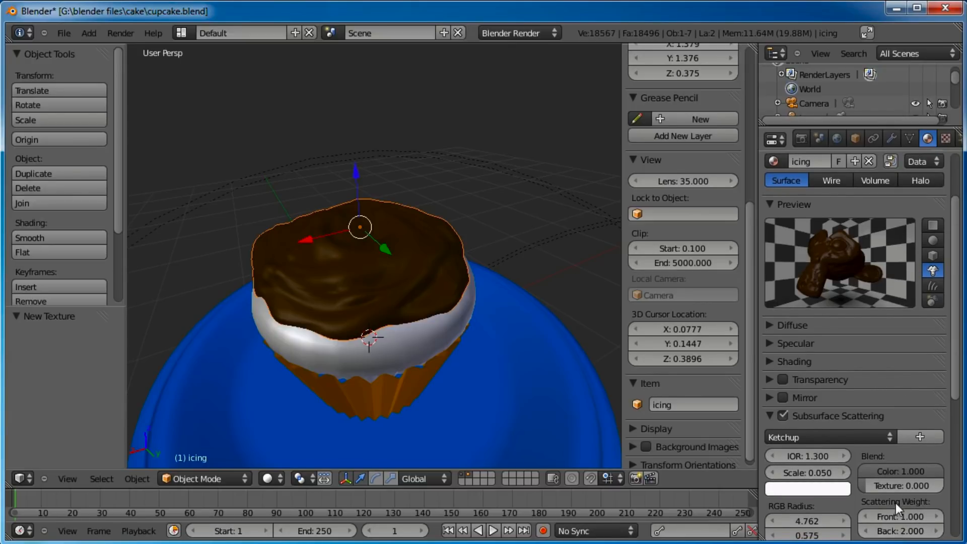
Save the file and render the cupcake from the camera view
key("ctrl+s")
left_click(375, 282)
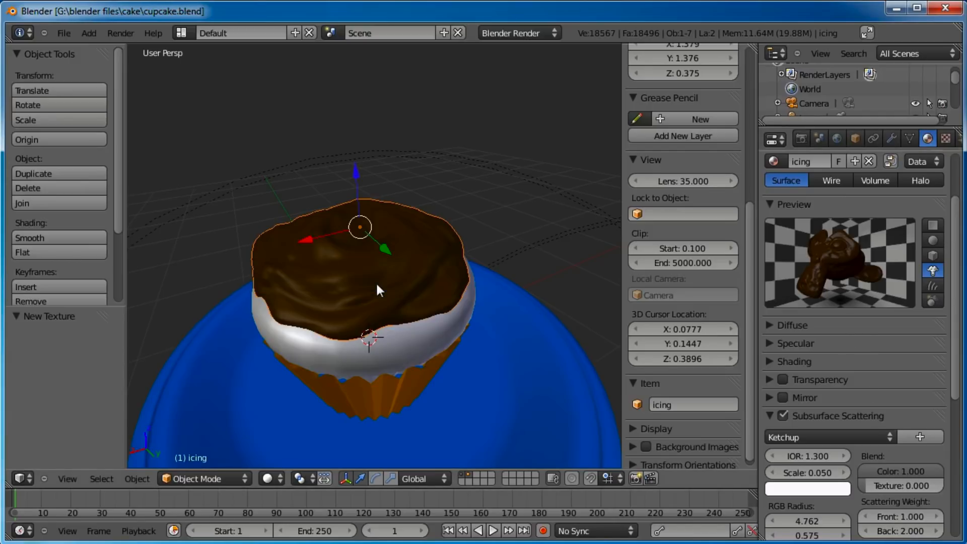
key("KP_0")
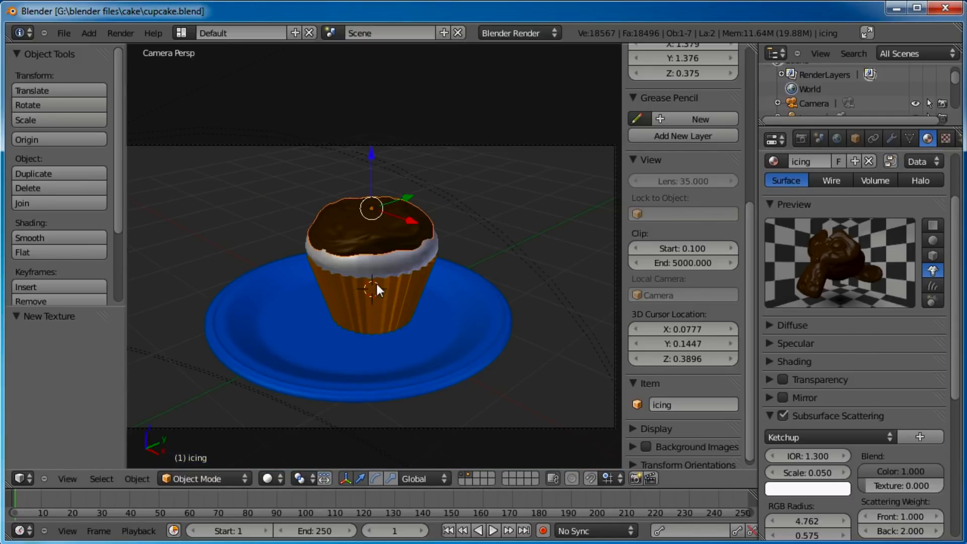
key("F12")
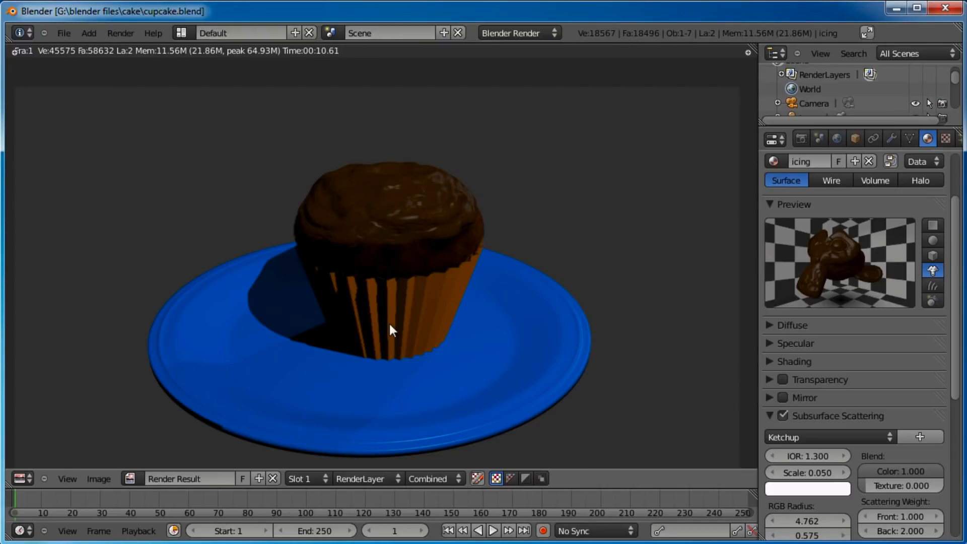
scroll(390, 326, "down", 1)
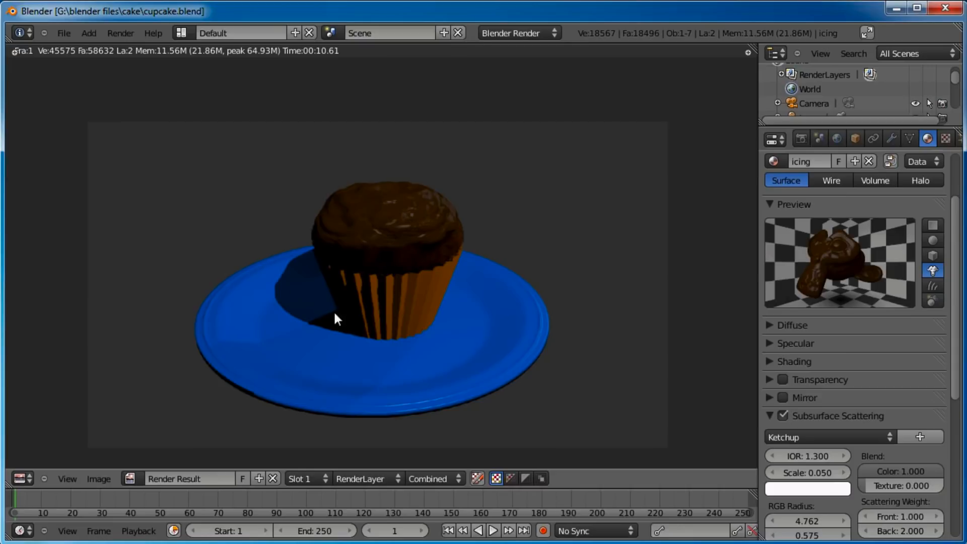
Enable ambient occlusion for the world and set its factor to 0.15
left_click(837, 138)
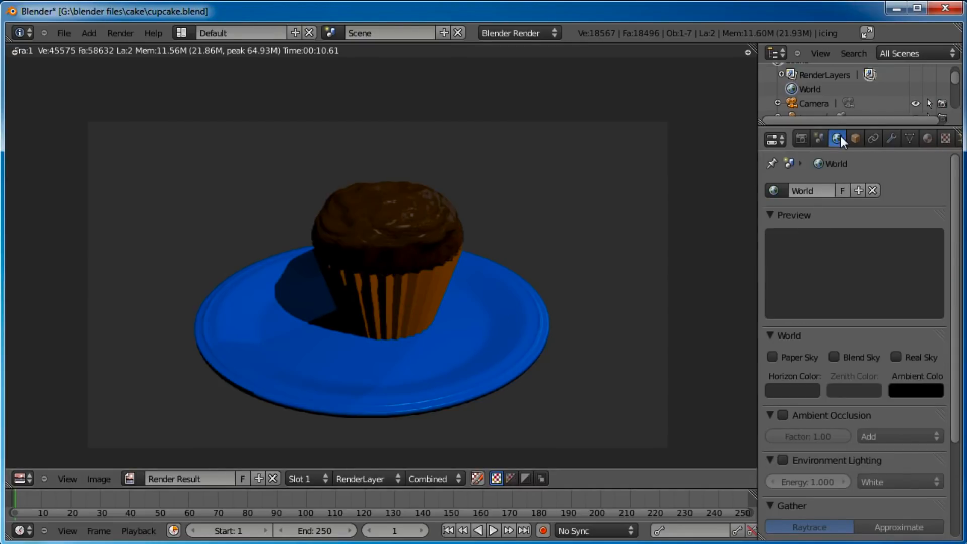
middle_click_drag(821, 198, 826, 195)
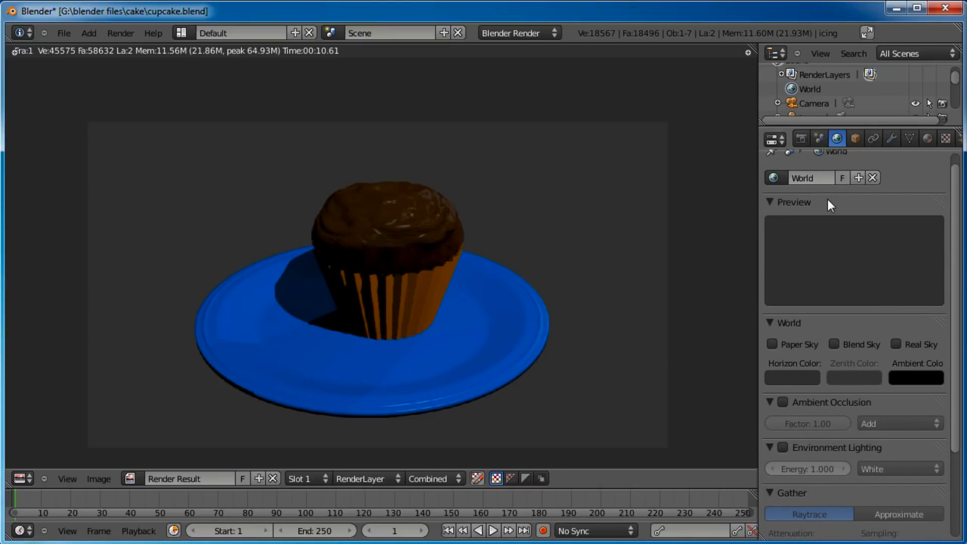
scroll(827, 198, "up", 1)
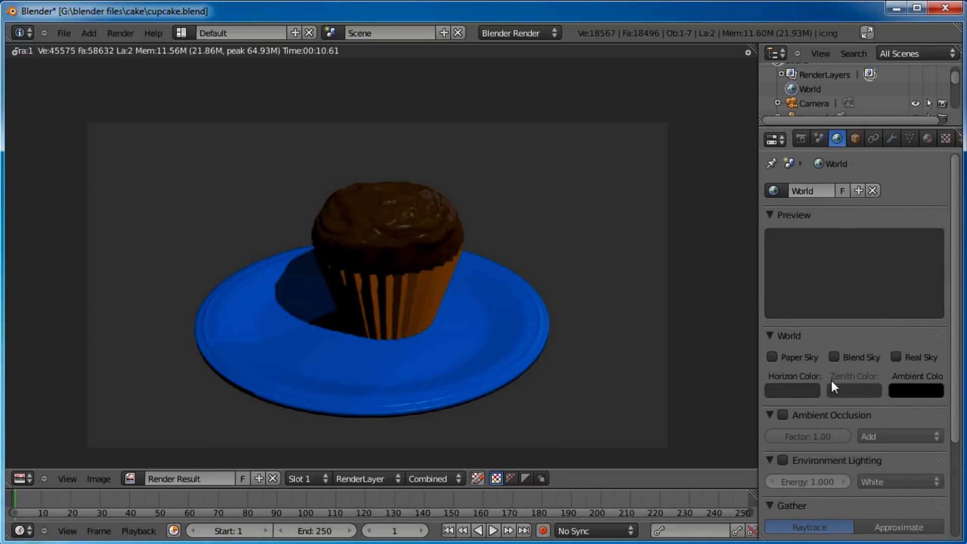
scroll(831, 385, "down", 2)
left_click(783, 378)
left_click(806, 397)
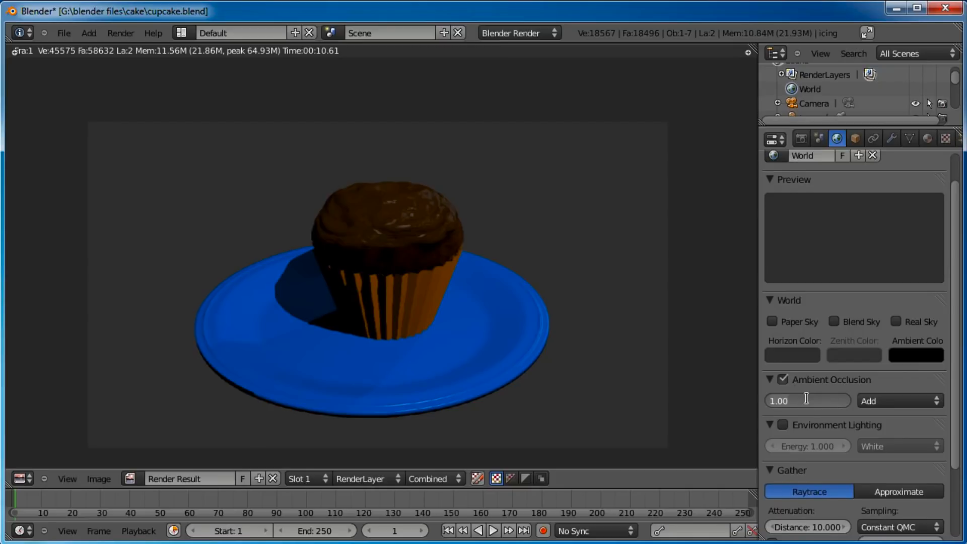
key("BackSpace")
type(".25")
key("BackSpace")
key("BackSpace")
key("BackSpace")
type(".15")
key("Return")
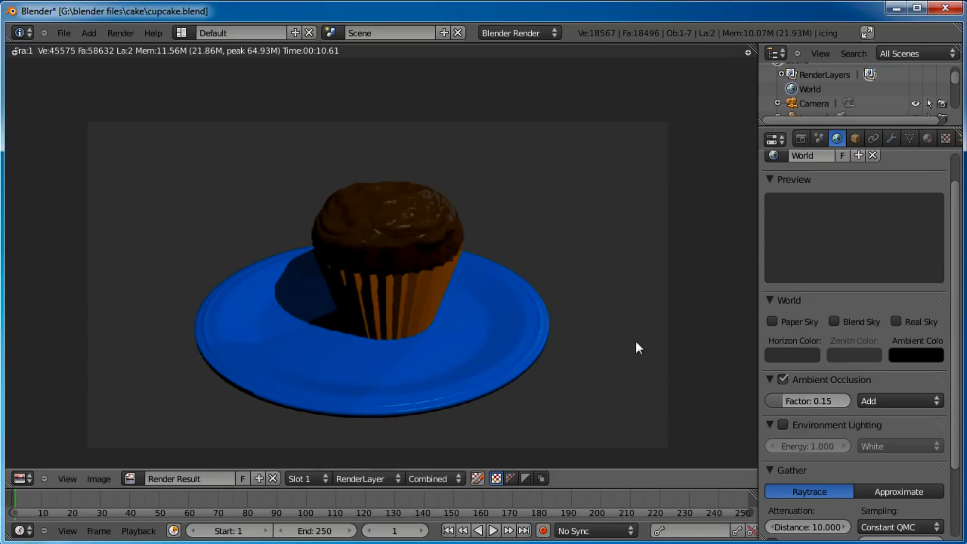
Save the file, render the scene again to examine the ambient occlusion, and return to the 3D view
key("ctrl+s")
left_click(463, 304)
key("F12")
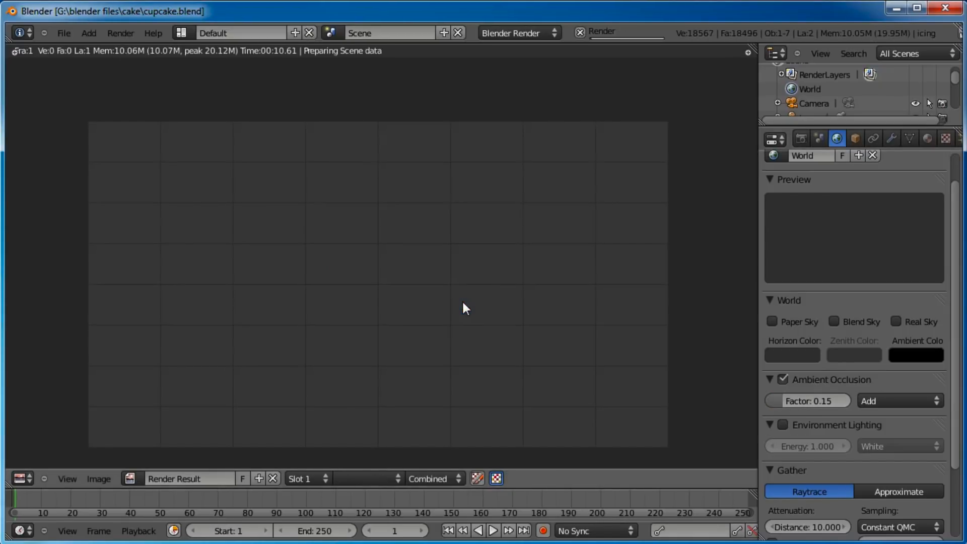
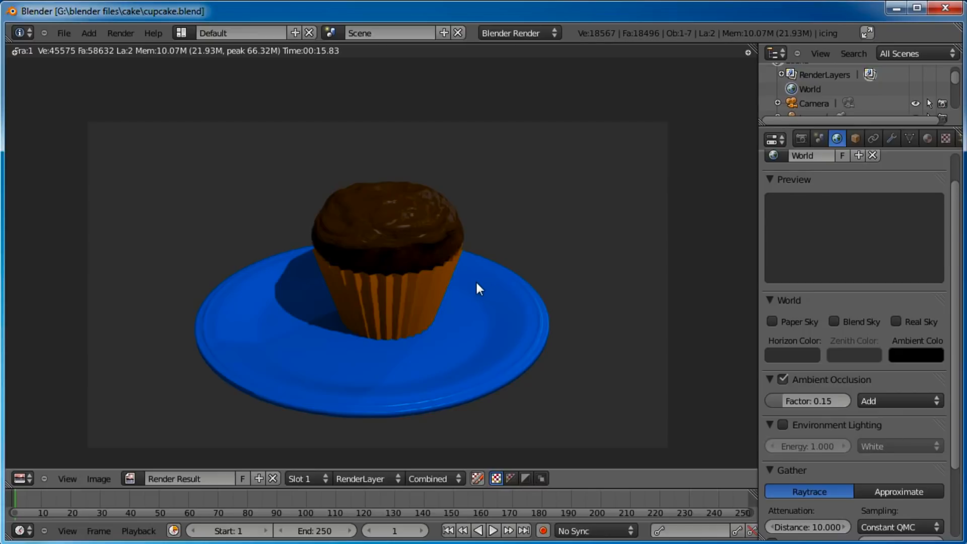
scroll(475, 280, "down", 1)
scroll(476, 283, "up", 2)
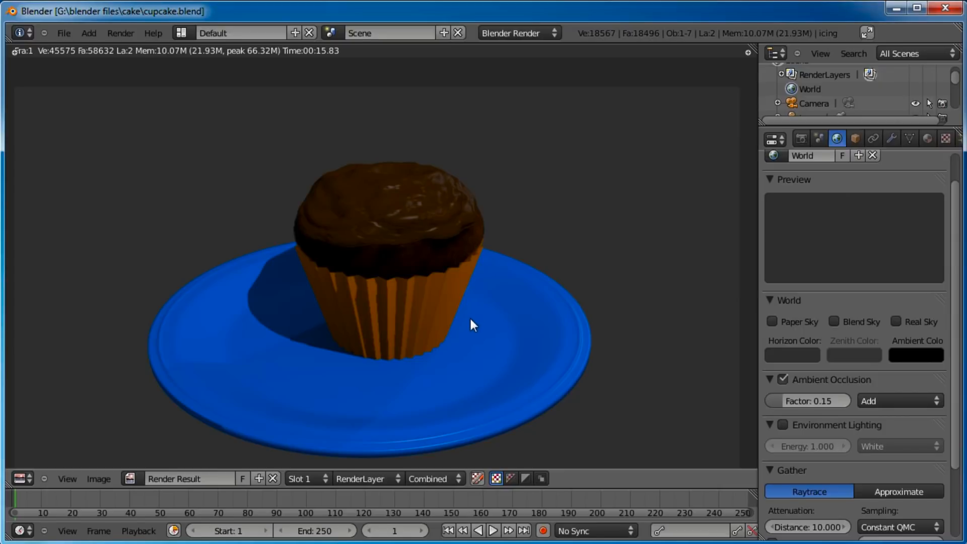
key("Escape")
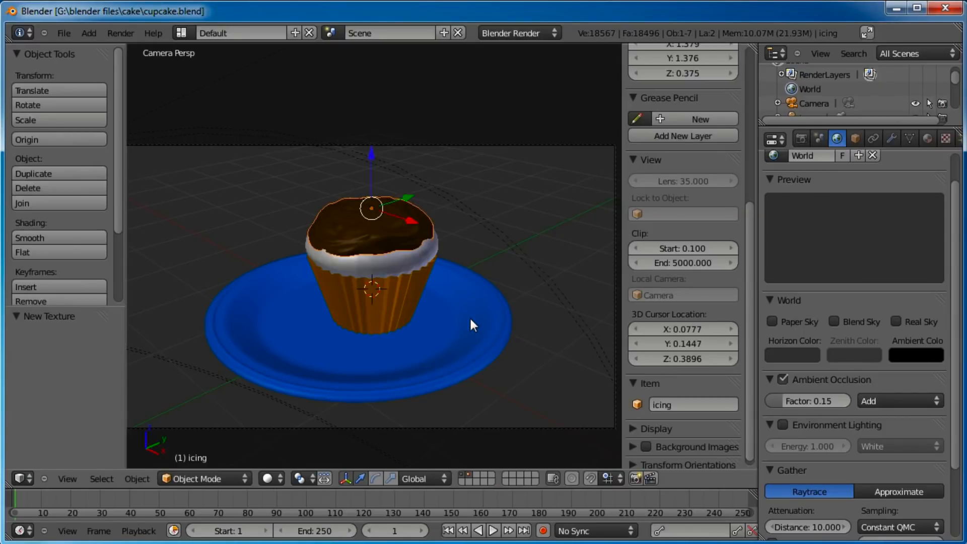
In top view, duplicate the saucer about -3.45 in X and 4.35 in Y, and scale the copy up by about 1.634
key("KP_7")
scroll(467, 243, "down", 3)
right_click(467, 243)
middle_click_drag(377, 203, 430, 262, "shift")
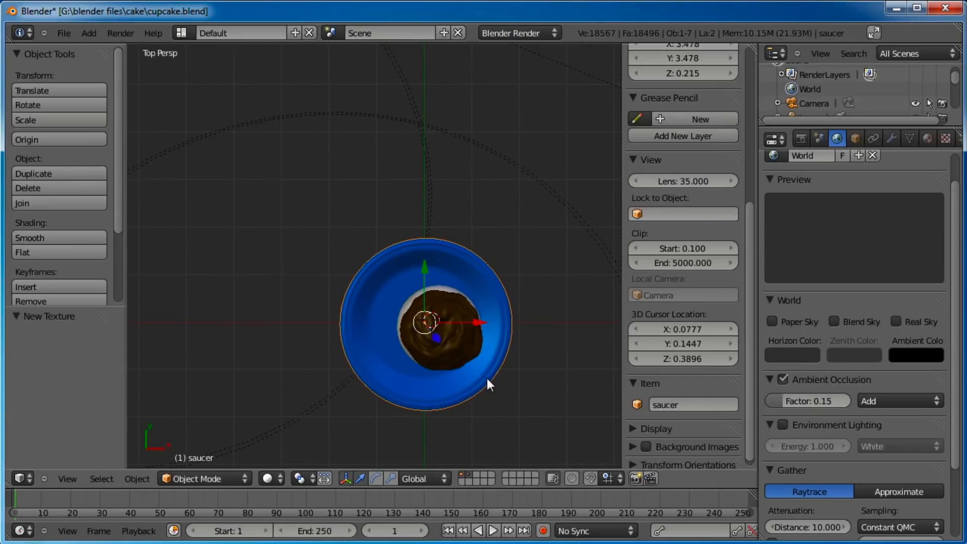
key("shift+d")
left_click(322, 168)
key("s")
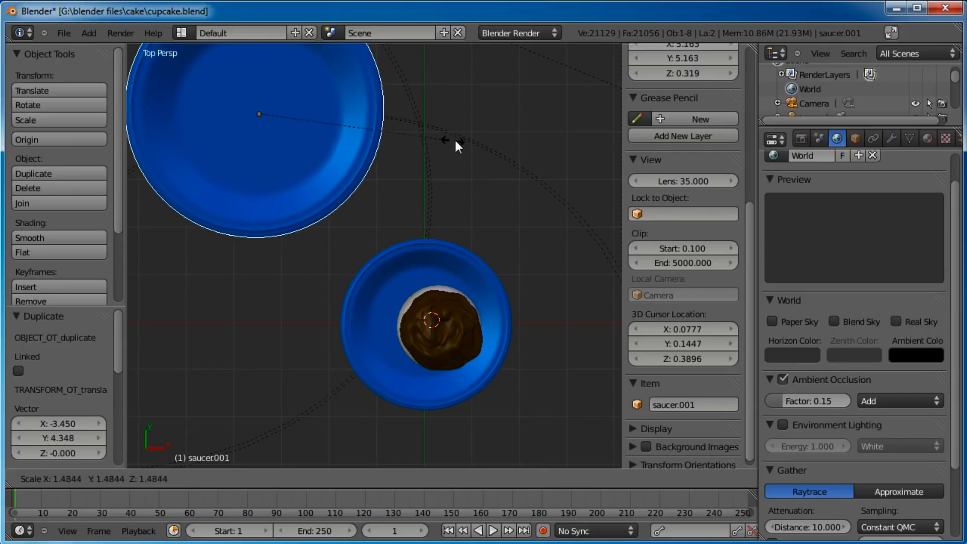
left_click(470, 132)
In front orthographic view, raise the enlarged saucer slightly so its base is level with the small saucer's
key("KP_1")
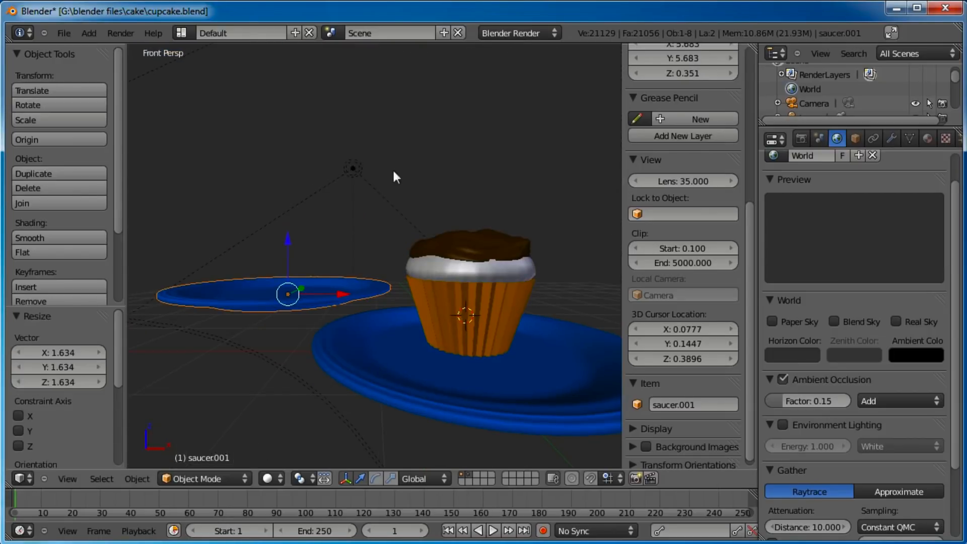
key("KP_5")
scroll(366, 232, "up", 2)
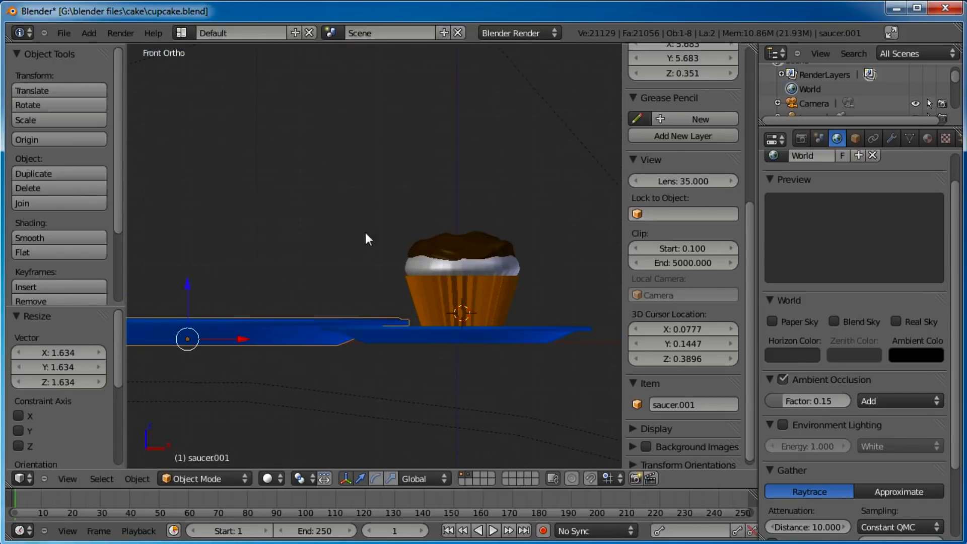
middle_click_drag(332, 271, 457, 264, "shift")
left_click_drag(313, 270, 315, 267)
left_click(315, 266)
middle_click_drag(343, 261, 369, 315)
Select the cupcake's wrapper, cake and icing and duplicate them onto the large saucer, about -4.41 in X and 5.28 in Y
key("a")
right_click(492, 325)
scroll(498, 322, "up", 3)
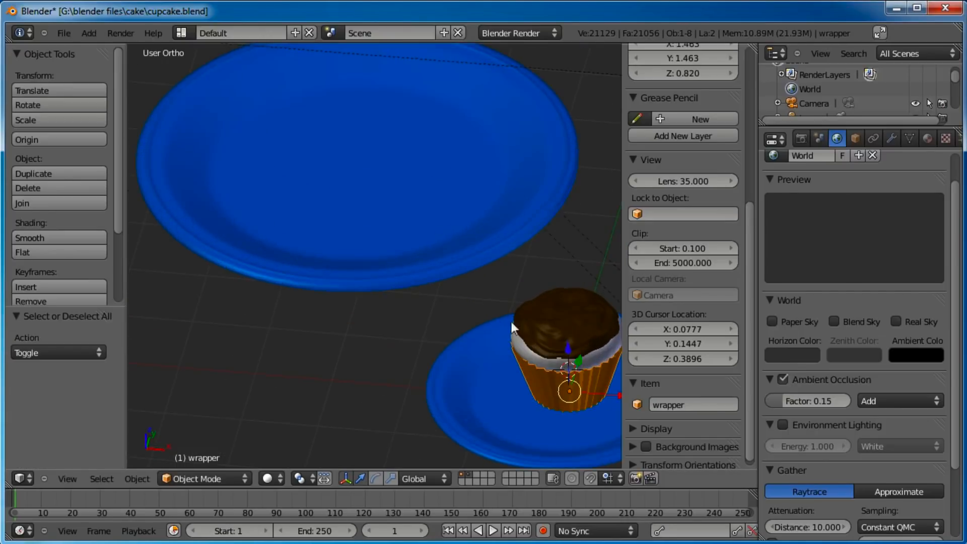
right_click(489, 317)
right_click(491, 317, "shift")
key("g")
right_click(477, 315)
middle_click_drag(476, 310, 477, 313)
key("KP_7")
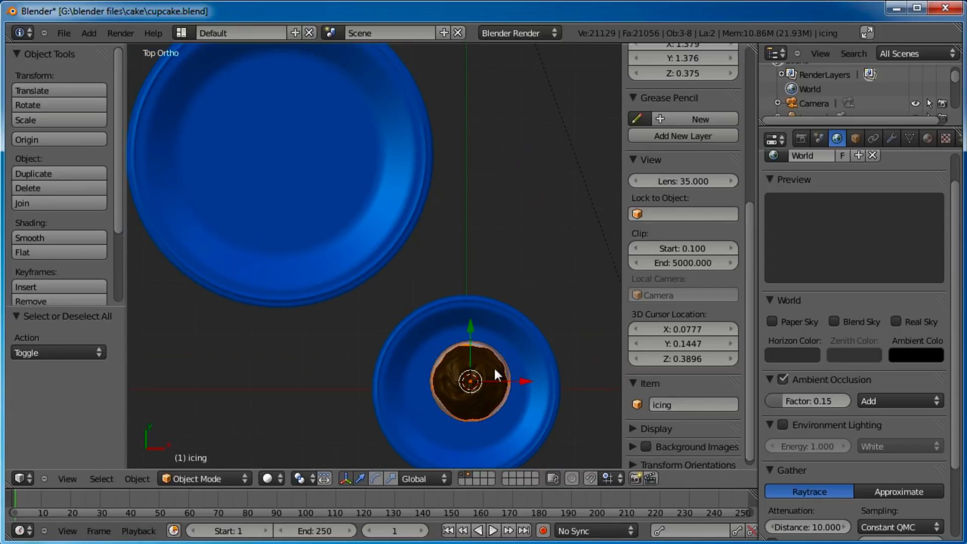
key("shift+d")
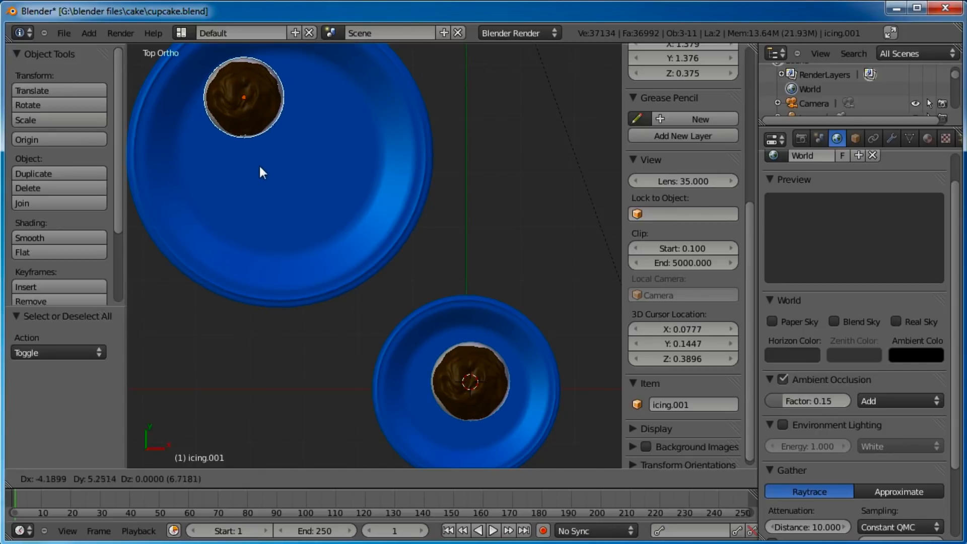
left_click(264, 173)
Duplicate the cupcake on the large saucer about 1.48 along X, placing a second one beside it
key("KP_5")
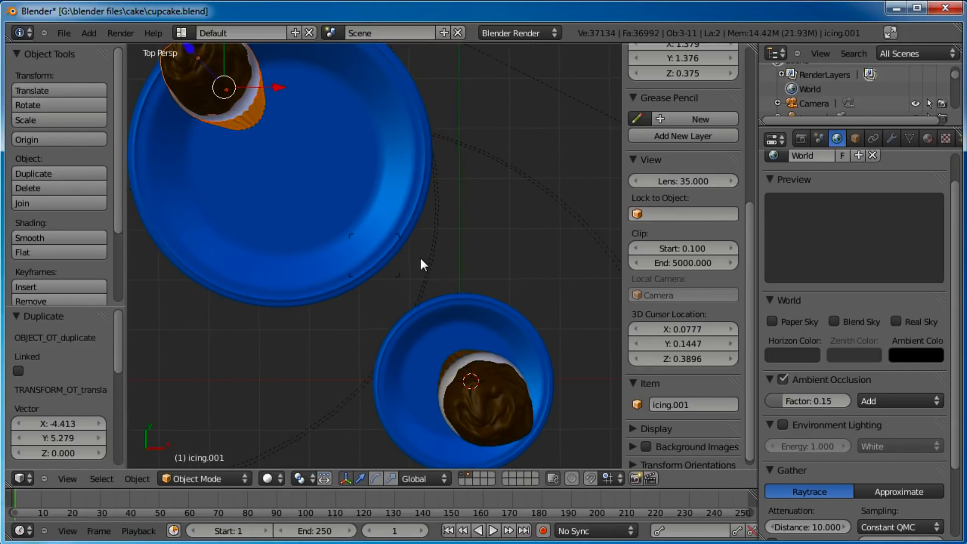
key("KP_5")
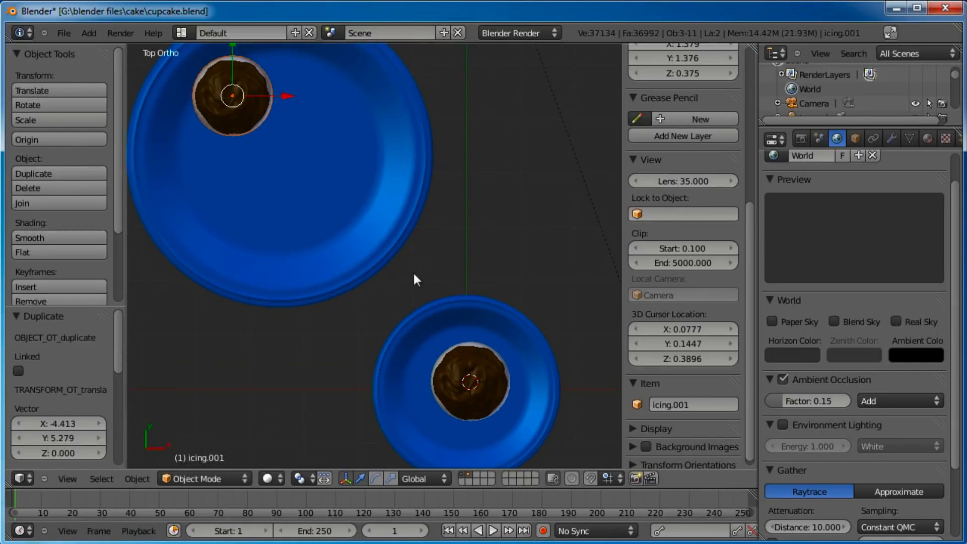
middle_click_drag(363, 248, 375, 191)
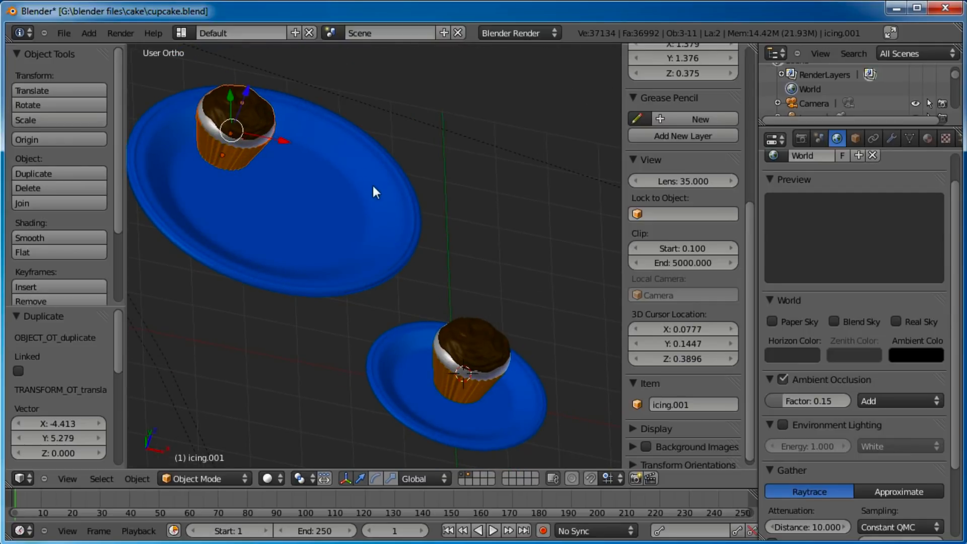
key("KP_5")
key("KP_7")
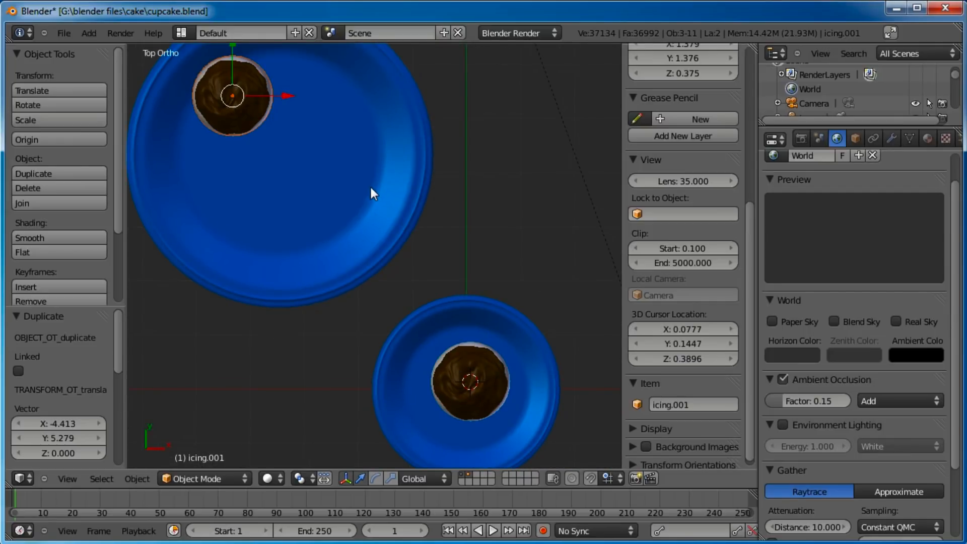
middle_click_drag(351, 204, 366, 227, "shift")
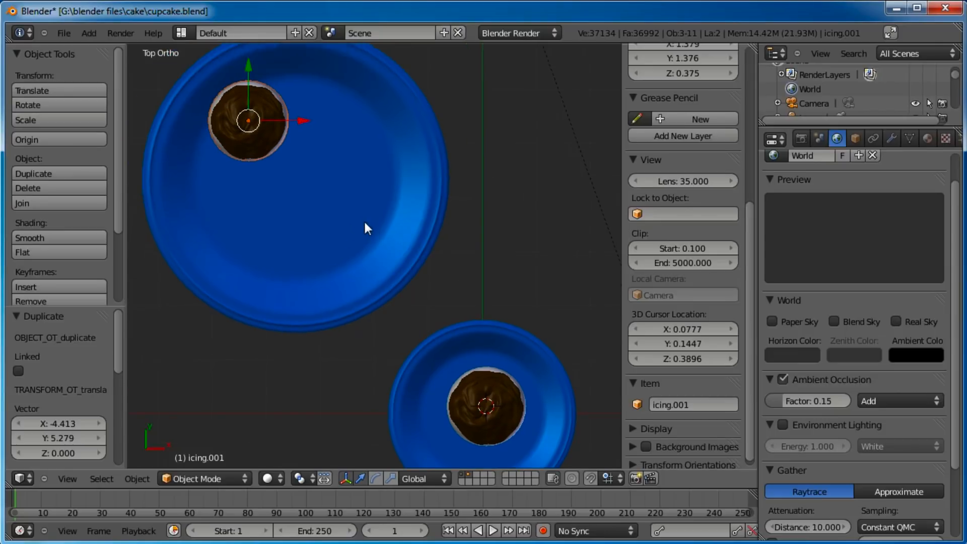
key("shift+d")
left_click(366, 150)
Duplicate the cupcake twice more, about -1.63 X and -1.47 Y, then 1.63 X and -0.08 Y, forming a two-by-two group on the large saucer
key("shift+d")
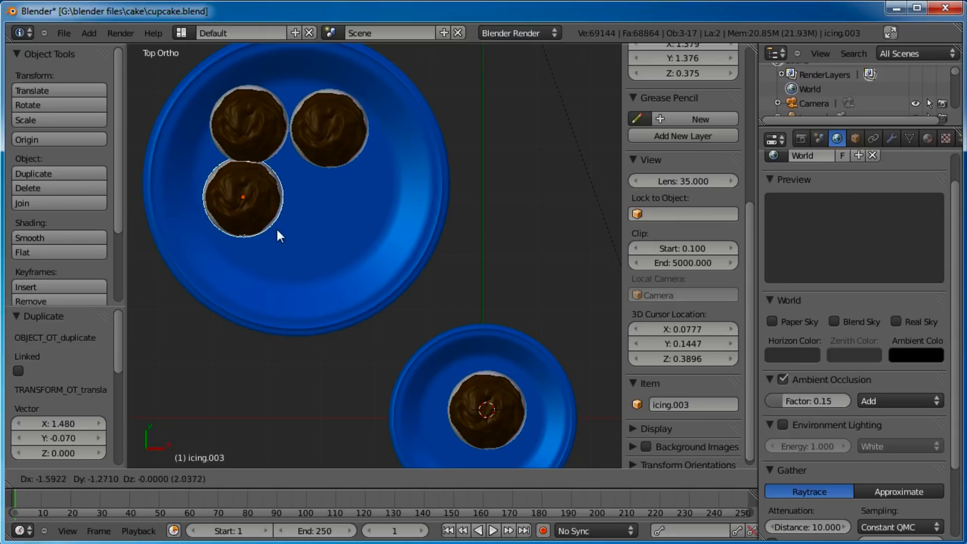
left_click(276, 232)
middle_click_drag(276, 234, 450, 269)
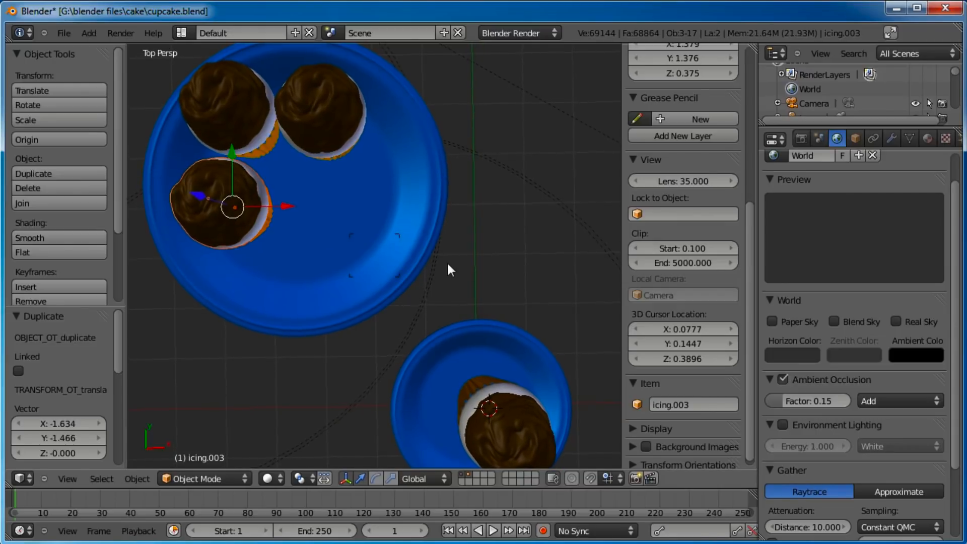
key("KP_5")
mouse_move(424, 232)
middle_mouse_down()
mouse_move(282, 253)
mouse_move(453, 134)
mouse_move(169, 335)
mouse_move(439, 240)
middle_mouse_up()
key("KP_7")
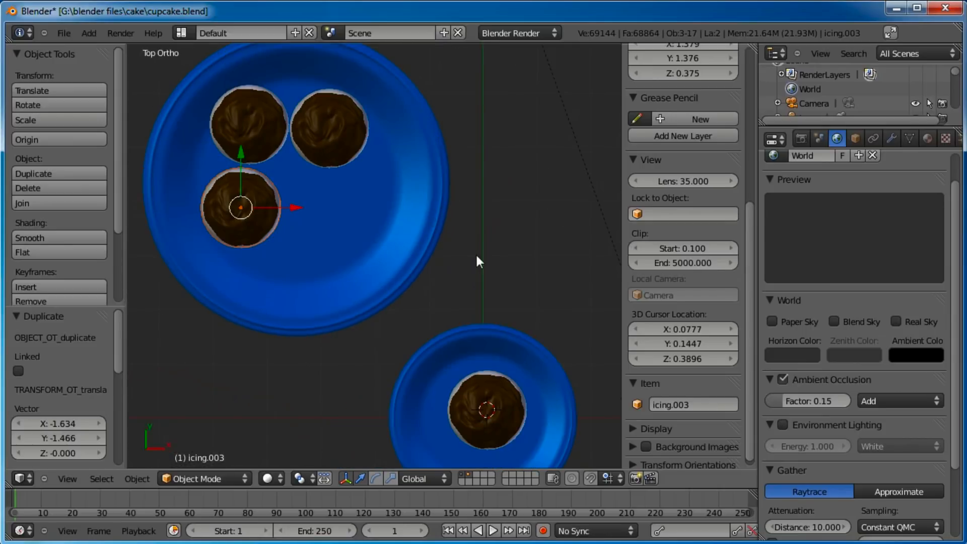
key("shift+d")
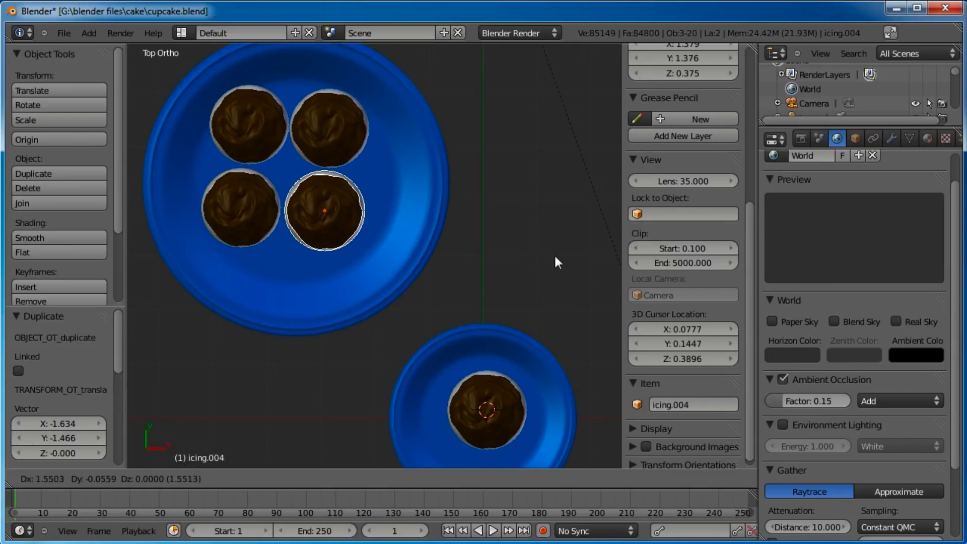
left_click(558, 258)
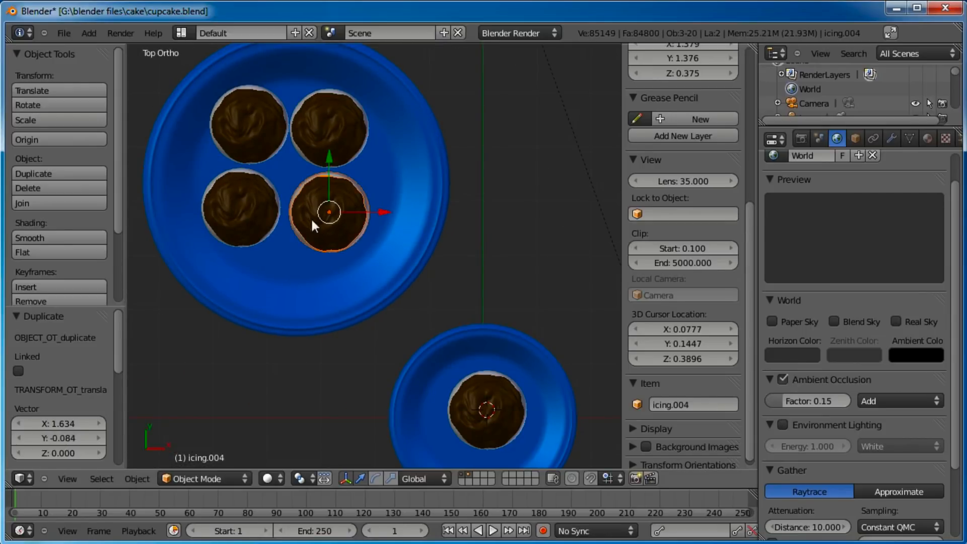
Select the lower-left cupcake of the two-by-two group without the large saucer and rotate it about 91° in top view
key("a")
key("b")
left_click_drag(274, 185, 251, 201)
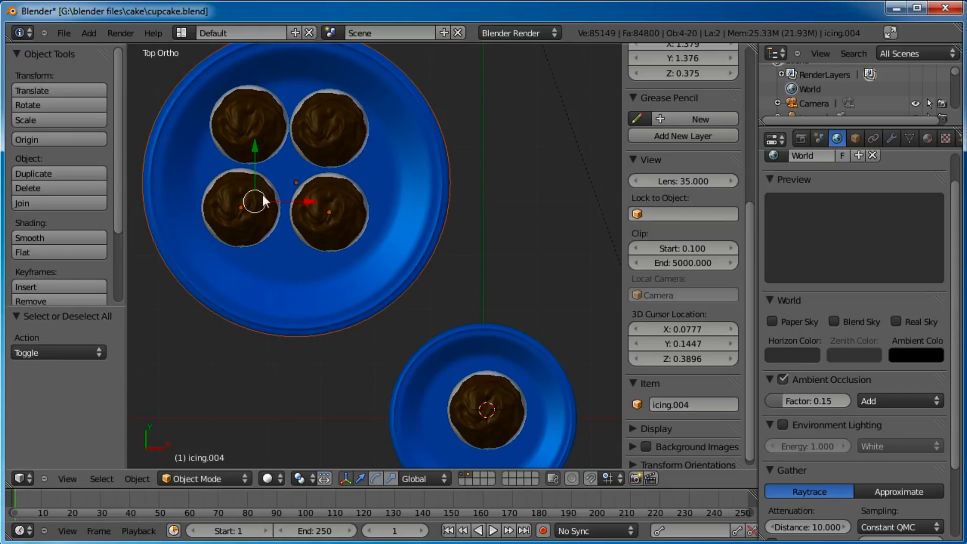
right_click(395, 187, "shift")
key("r")
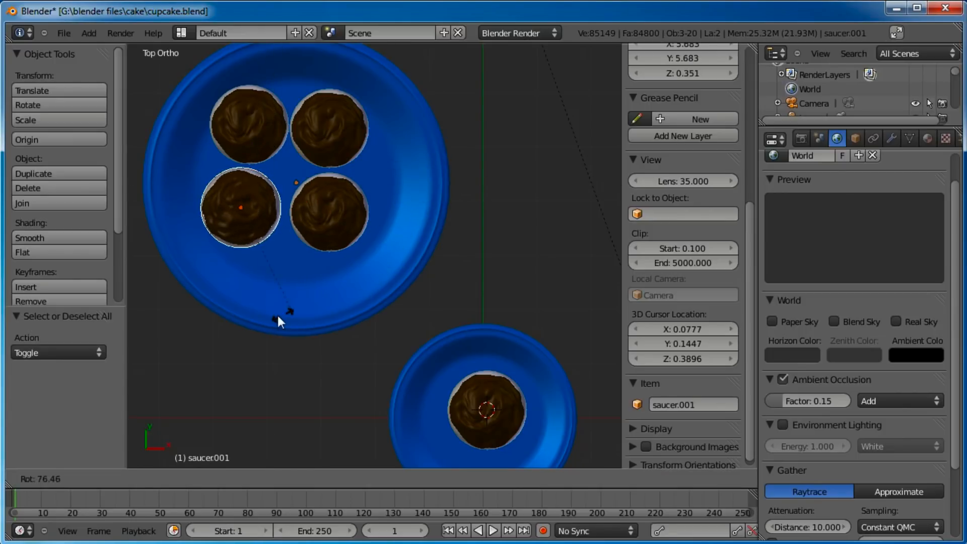
left_click(278, 316)
Rotate the icings of the other three grouped cupcakes individually, turning the upper-right one about 129° and the upper-left one about -69°
right_click(343, 204)
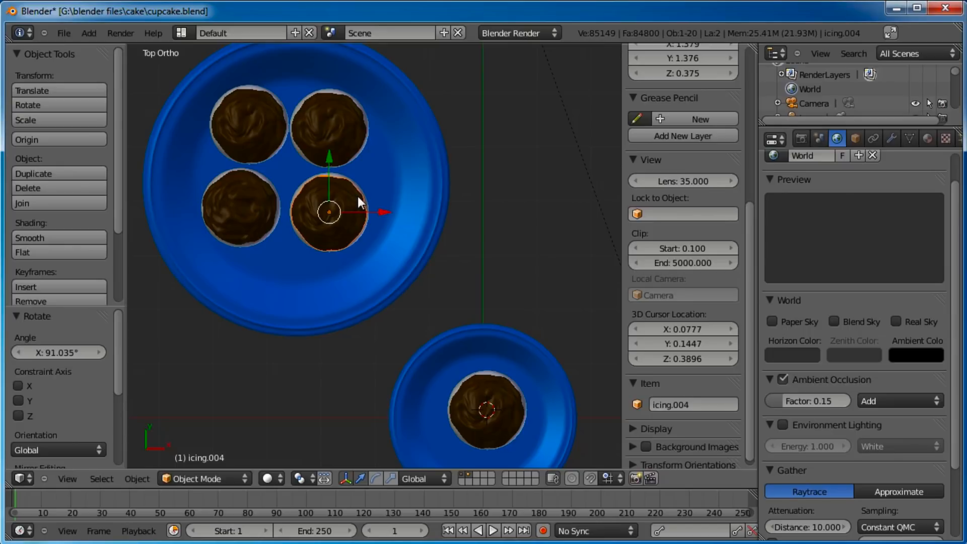
key("r")
left_click(365, 199)
right_click(353, 146)
key("r")
left_click(303, 172)
right_click(265, 140)
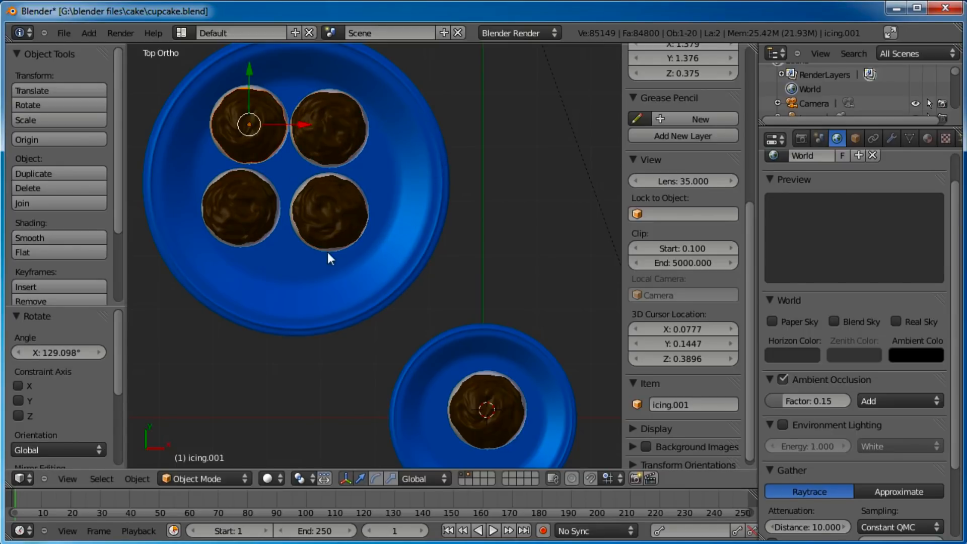
key("r")
left_click(346, 104)
In top view, place the 3D cursor between the two saucers at about X 0.11, Y 2.20 and add an empty there
key("KP_0")
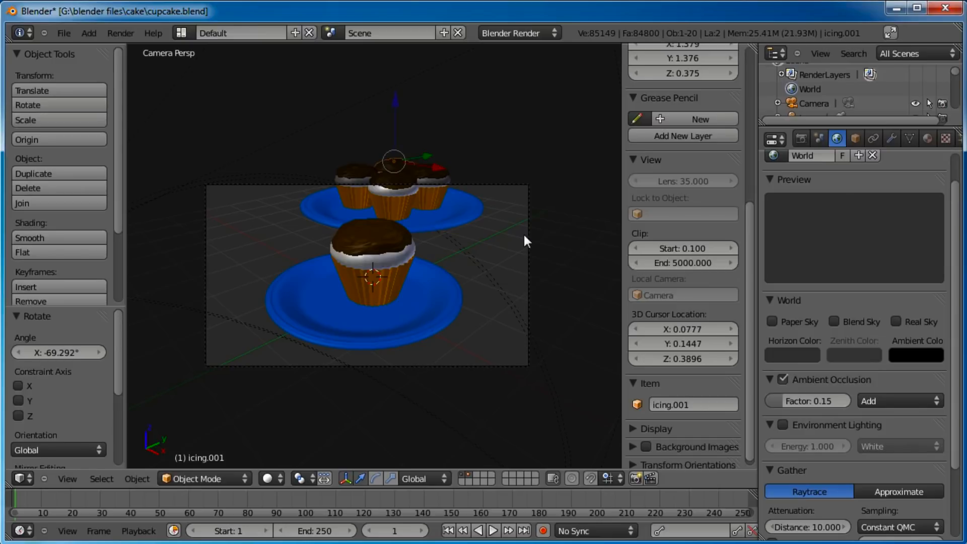
key("KP_7")
scroll(523, 233, "down", 3)
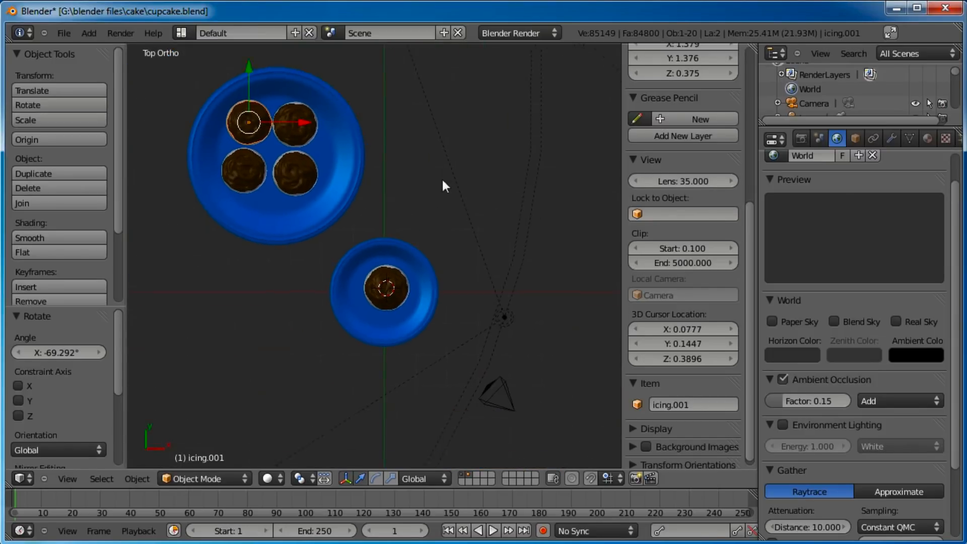
scroll(443, 187, "down", 3)
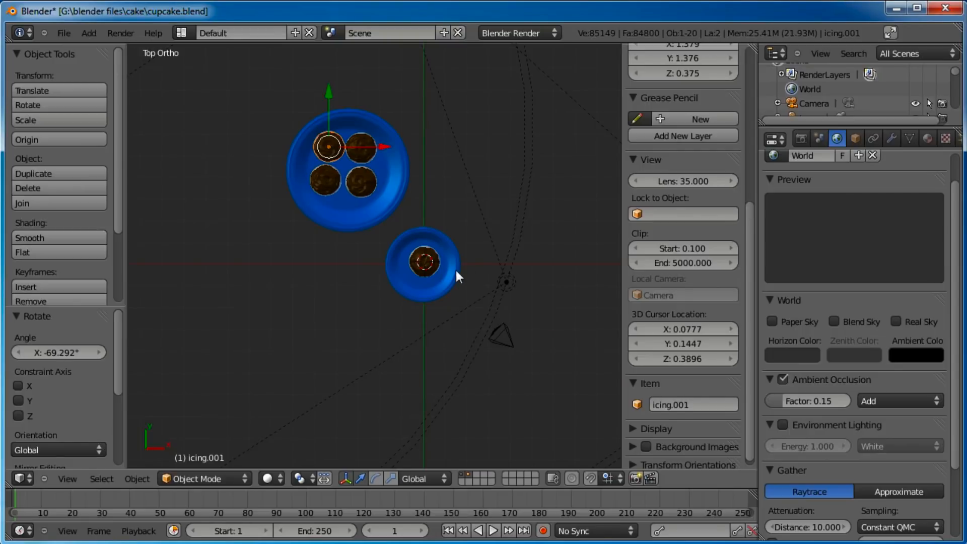
left_click(425, 217)
key("shift+a")
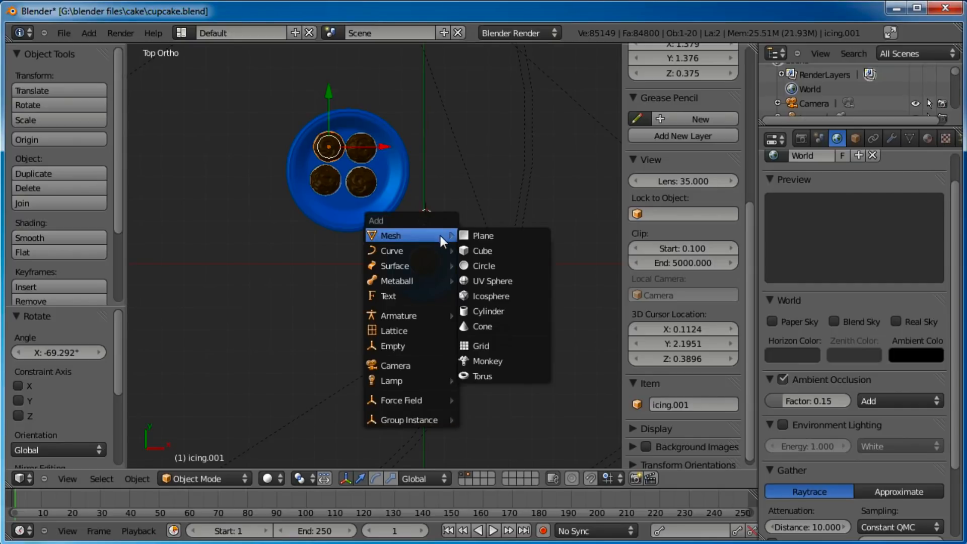
left_click(422, 345)
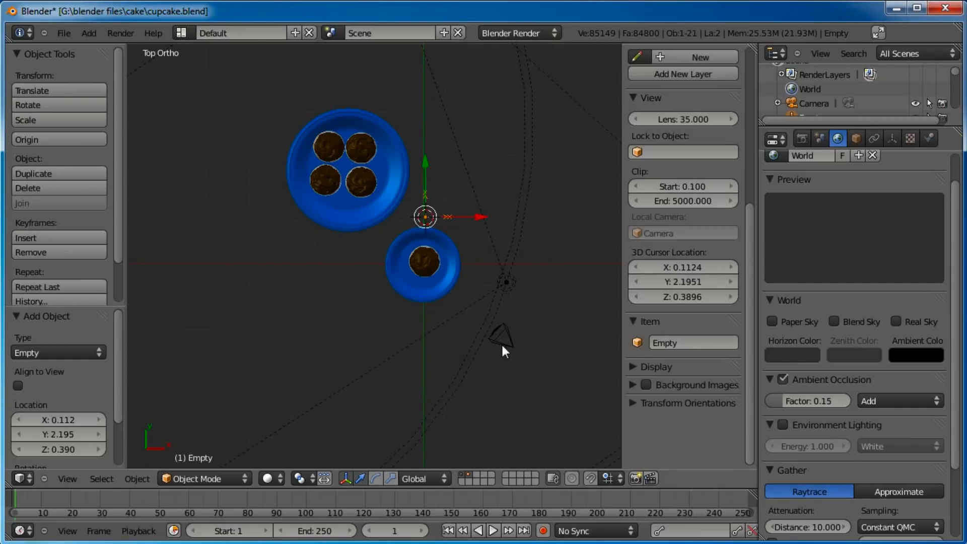
Make the camera track the empty with a Track To constraint
right_click(505, 340)
right_click(445, 215, "shift")
key("ctrl+t")
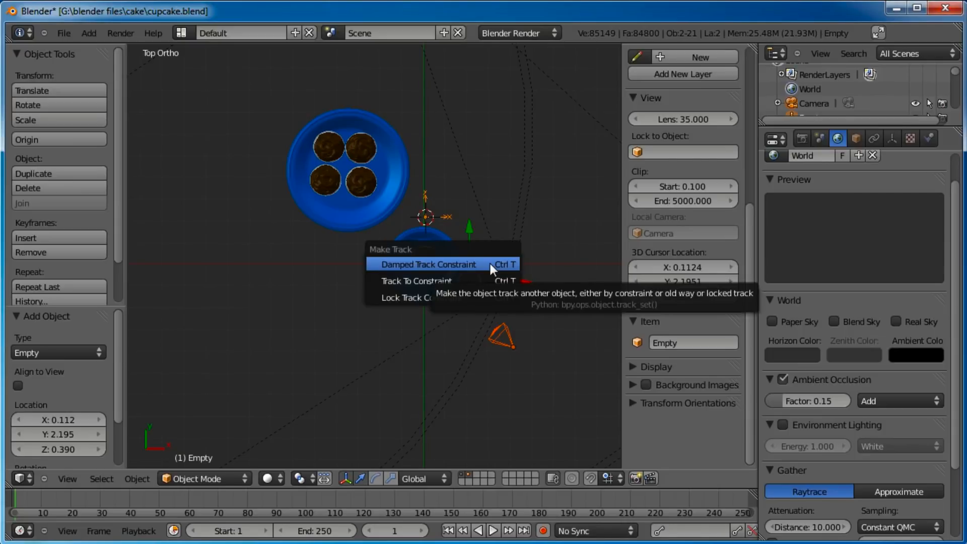
left_click(472, 282)
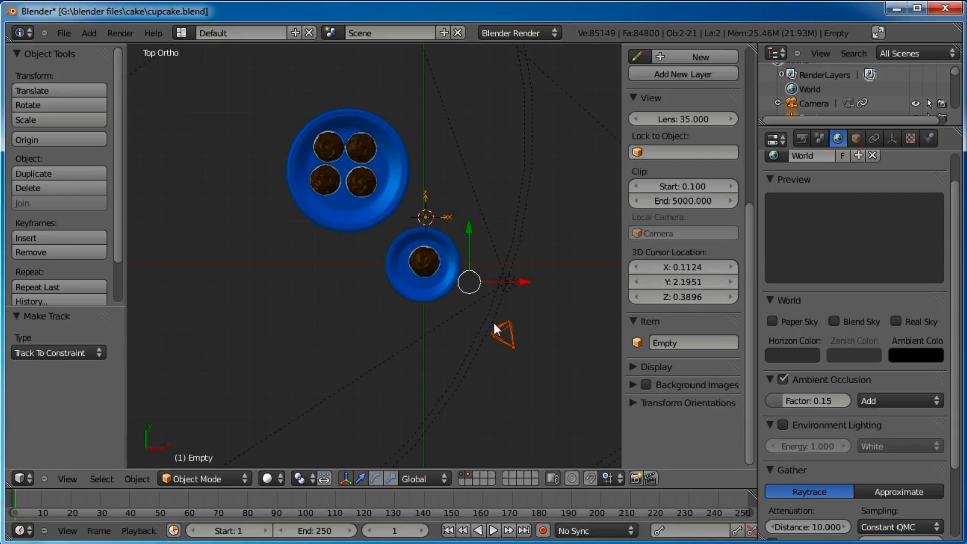
In camera view, reposition the empty to shift the camera's aim
key("KP_0")
key("g")
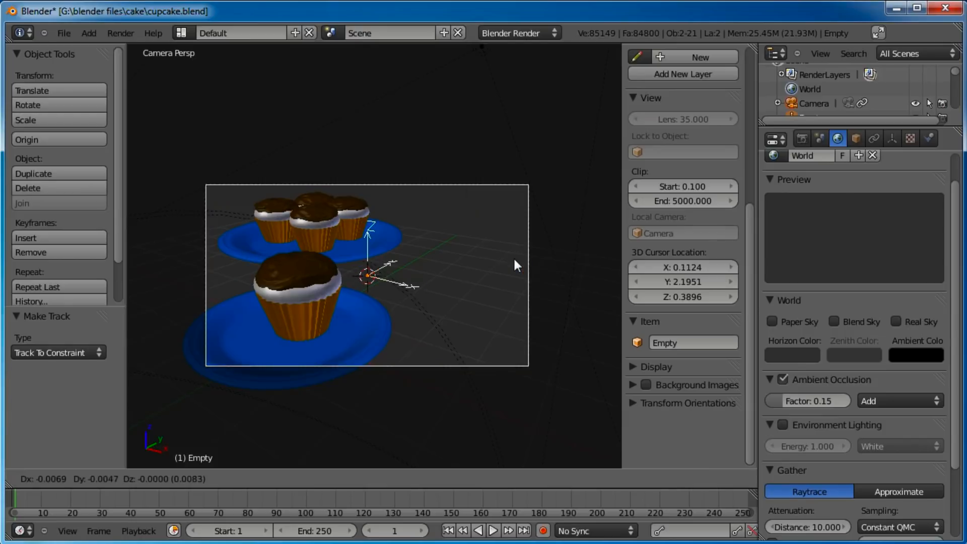
right_click(472, 255)
right_click(441, 274)
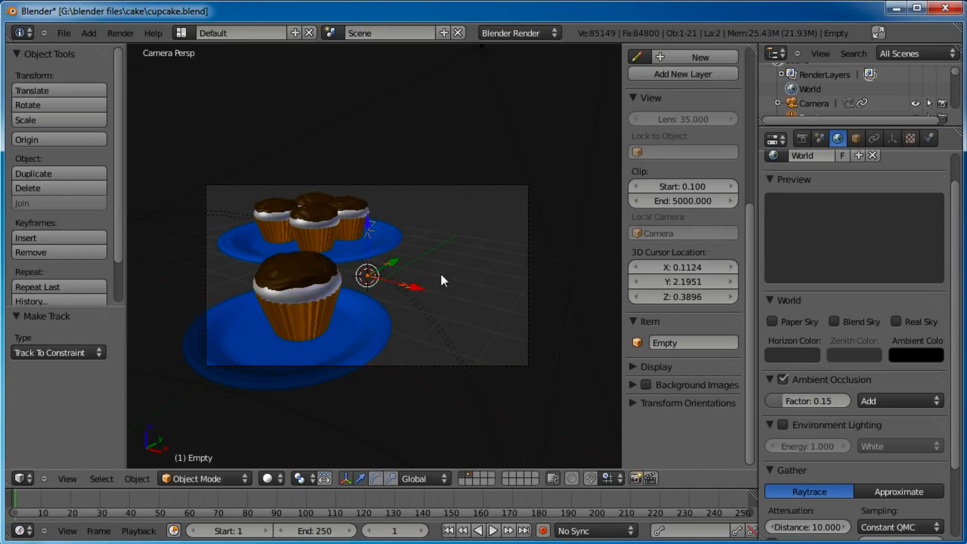
key("g")
left_click(529, 275)
Move the camera down and sideways in several moves, framing the single cupcake in front from a low angle
right_click(530, 263)
key("g")
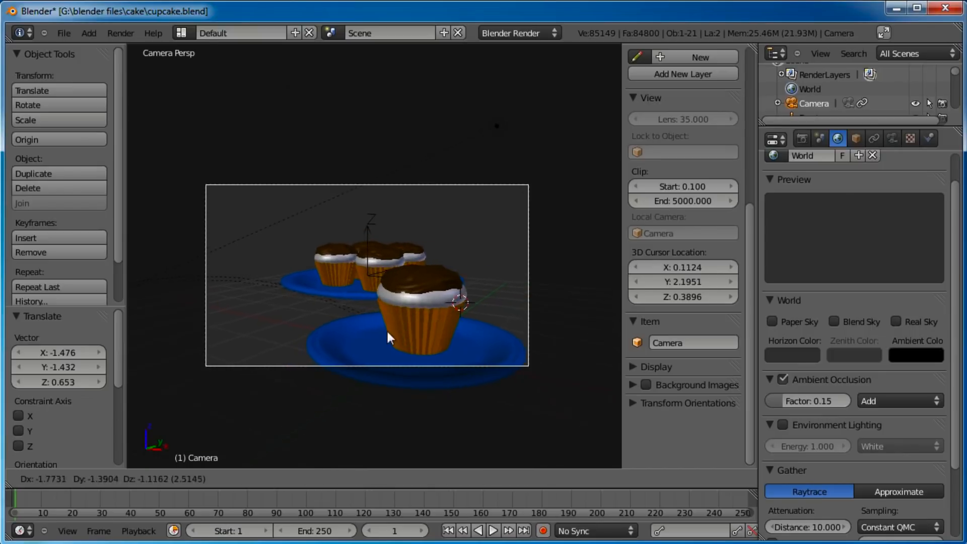
left_click(348, 356)
key("g")
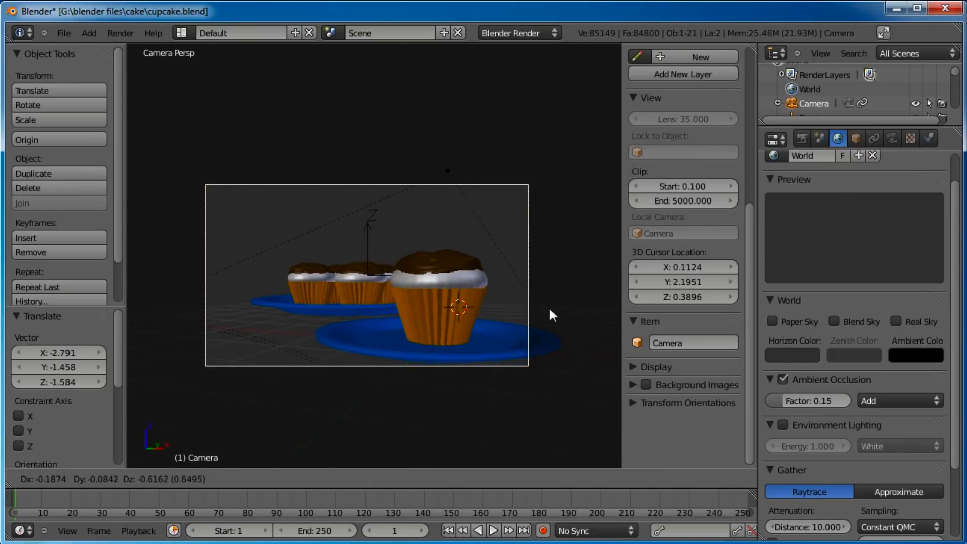
left_click(547, 298)
key("g")
left_click(442, 293)
Fine-tune the camera's aim by moving the empty about 0.36 along X, then about 0.10 more
right_click(366, 226)
key("g")
left_click(387, 230)
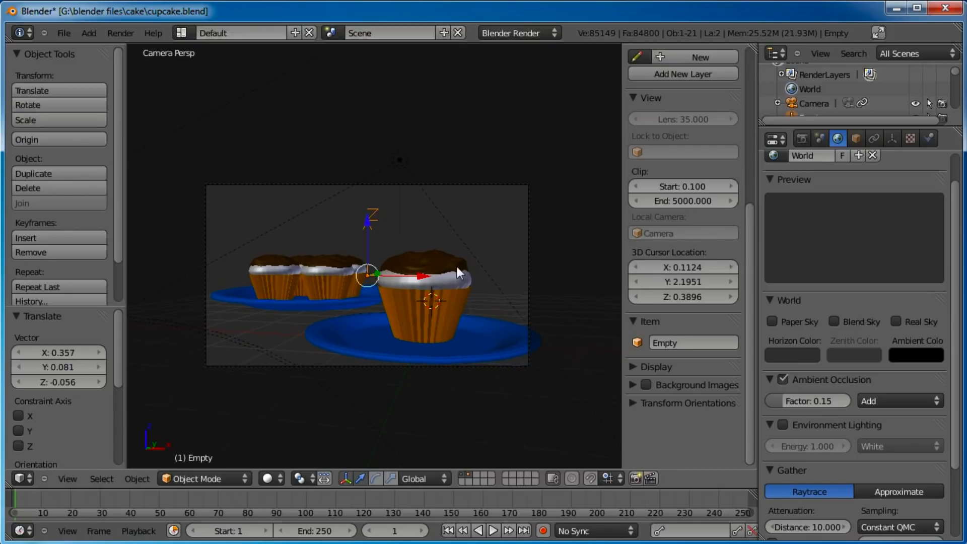
key("g")
left_click(519, 273)
Save the scene over the existing cupcake.blend file and deselect everything
scroll(430, 280, "up", 2)
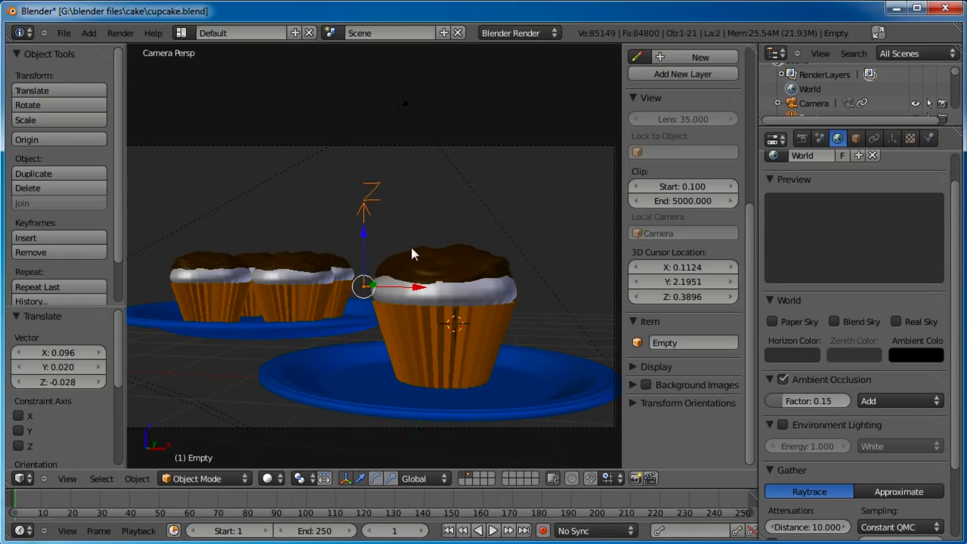
key("ctrl+s")
left_click(433, 249)
key("a")
scroll(400, 256, "down", 1)
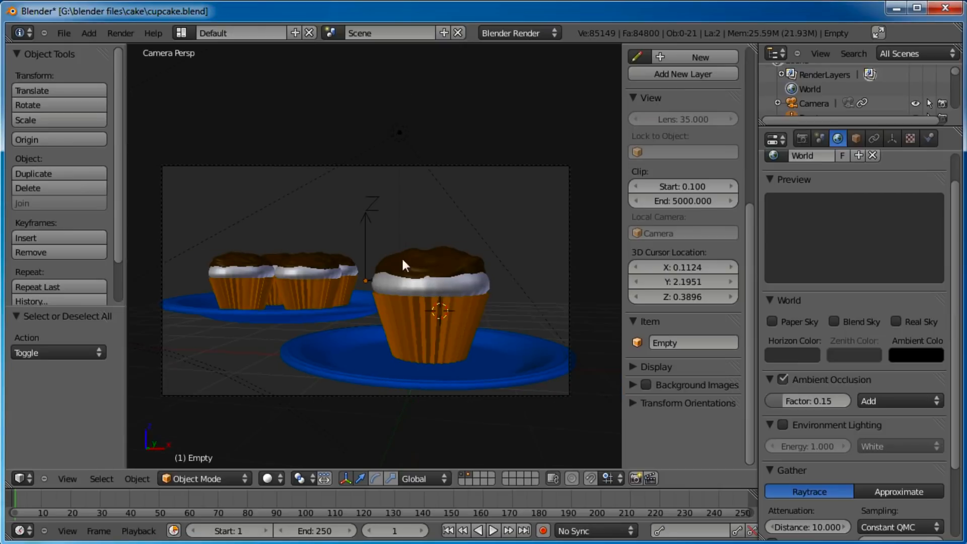
Select the foreground cupcake's wrapper and enter Sculpt Mode with the Grab brush
middle_click_drag(403, 263, 376, 310)
scroll(408, 338, "up", 3)
scroll(395, 334, "down", 3)
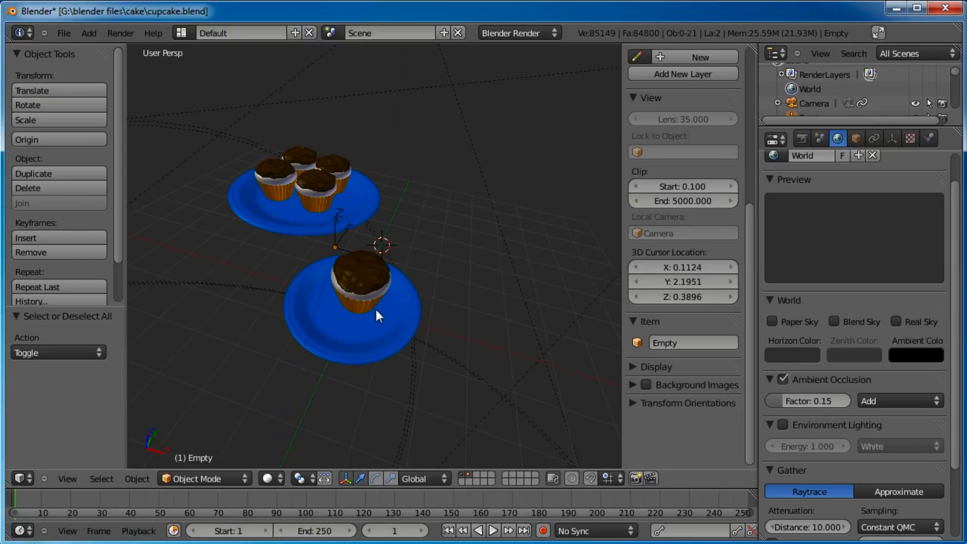
mouse_move(376, 307)
middle_mouse_down()
mouse_move(349, 333)
mouse_move(395, 294)
mouse_move(356, 324)
mouse_move(414, 335)
mouse_move(355, 347)
mouse_move(380, 333)
mouse_move(358, 302)
mouse_move(376, 307)
mouse_move(372, 321)
middle_mouse_up()
scroll(364, 305, "up", 3)
right_click(370, 289)
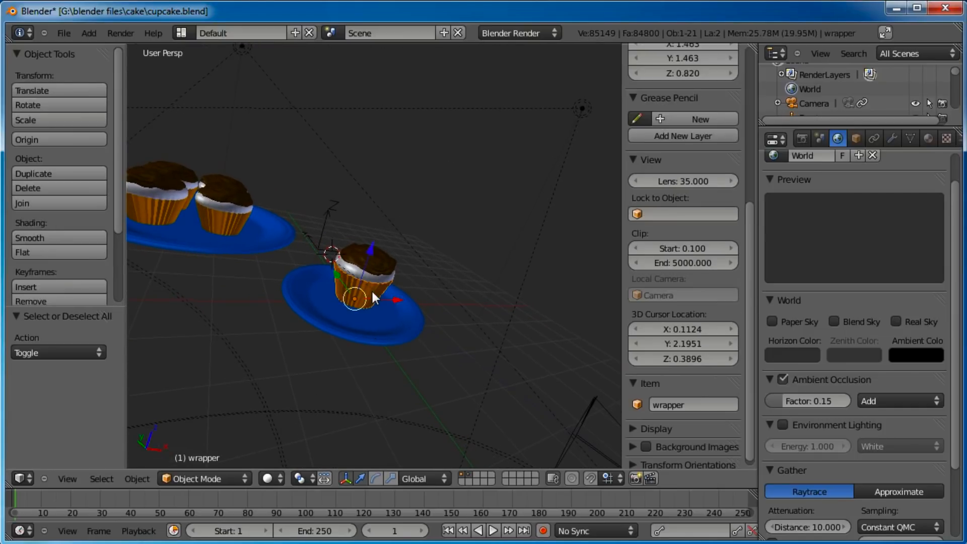
scroll(370, 289, "up", 3)
middle_click_drag(437, 348, 427, 306)
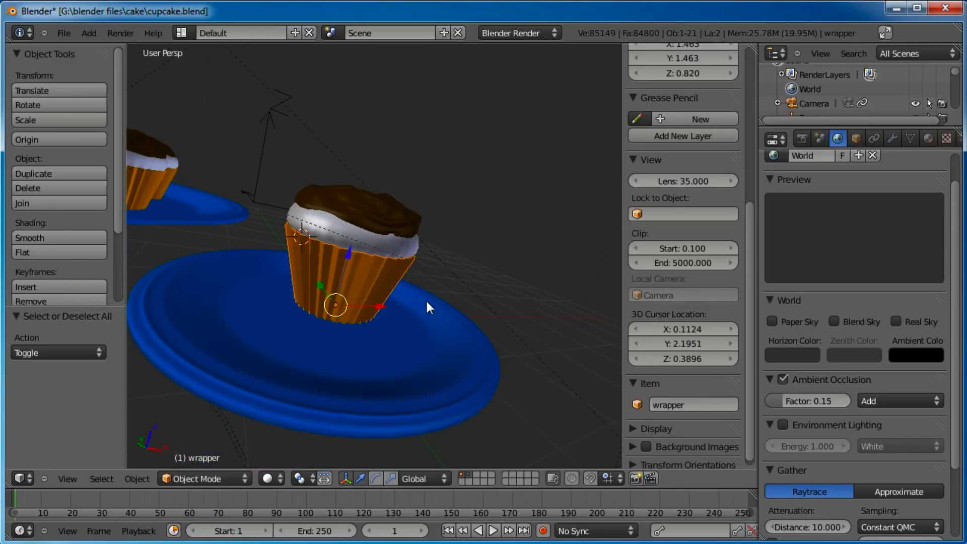
left_click(204, 478)
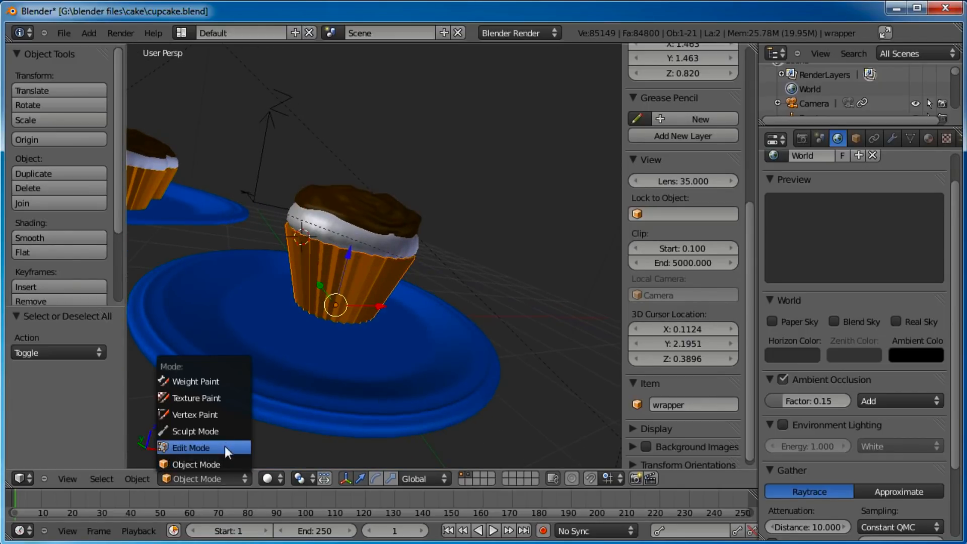
left_click(225, 431)
scroll(406, 337, "up", 5)
scroll(406, 336, "down", 3)
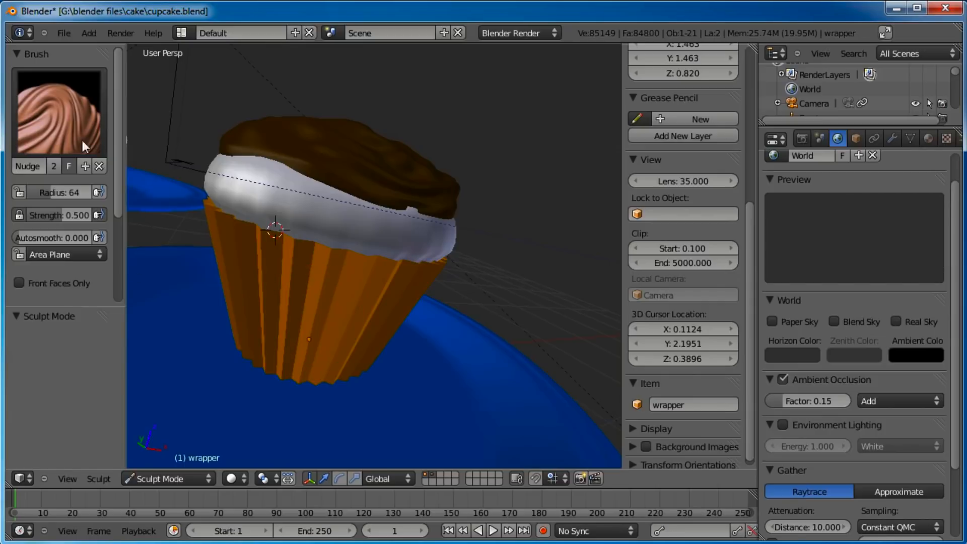
left_click(81, 138)
left_click(560, 227)
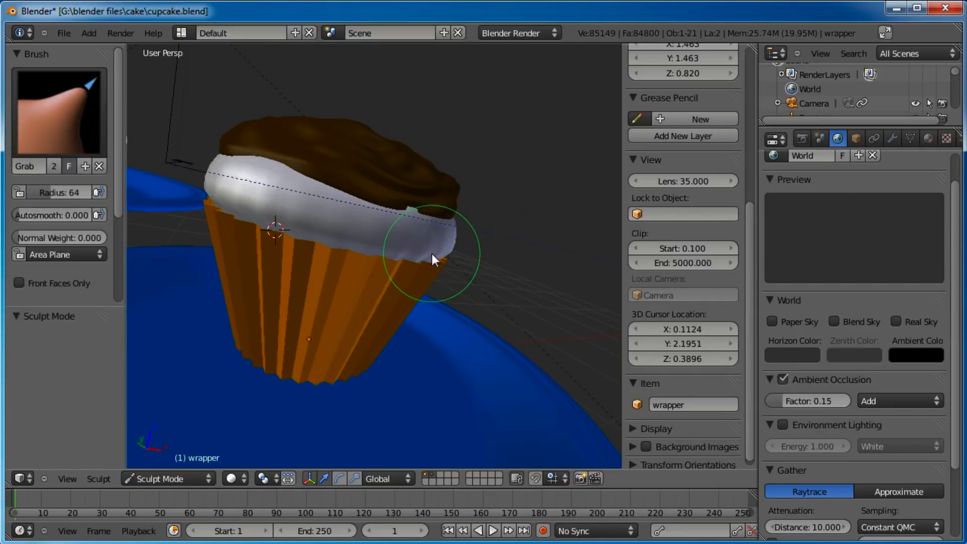
Undo a trial Grab stroke on the mirrored wrapper and apply its Mirror modifier
left_click_drag(376, 270, 398, 287)
key("ctrl+z")
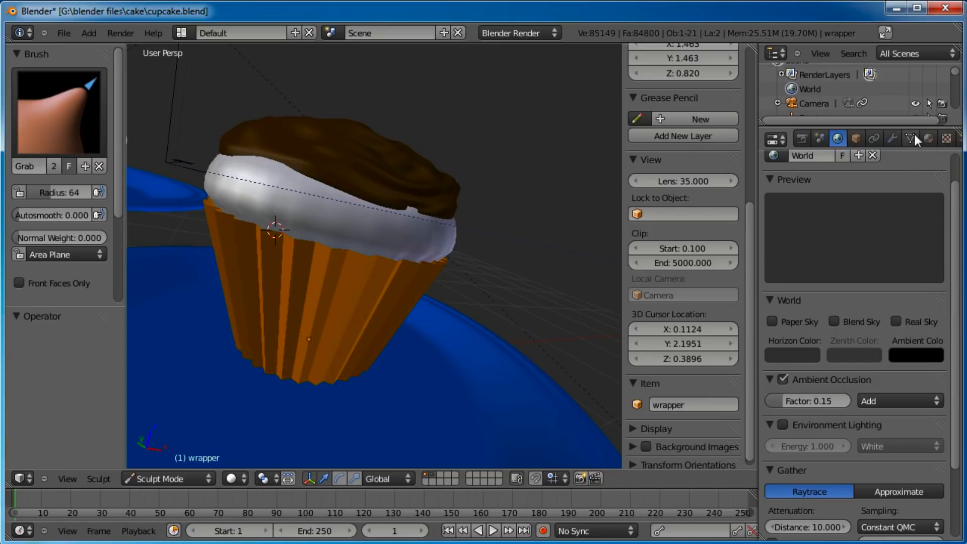
left_click(889, 138)
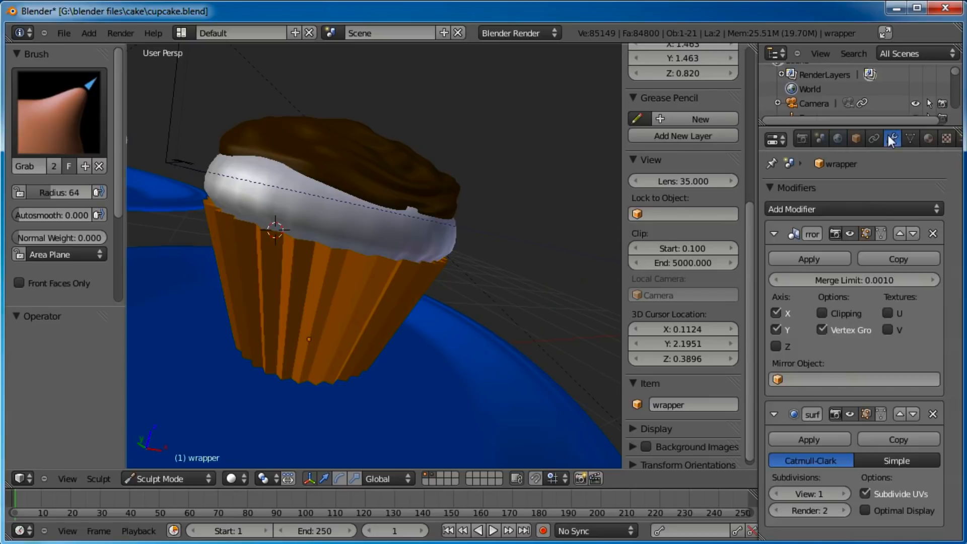
left_click(824, 260)
Pull one side of the wrapper's rim down and away from the cake with Grab strokes so it looks peeled open
mouse_move(416, 266)
left_mouse_down()
mouse_move(418, 289)
mouse_move(358, 279)
mouse_move(373, 325)
mouse_move(369, 303)
left_mouse_up()
left_click_drag(428, 283, 427, 291)
scroll(403, 302, "down", 4)
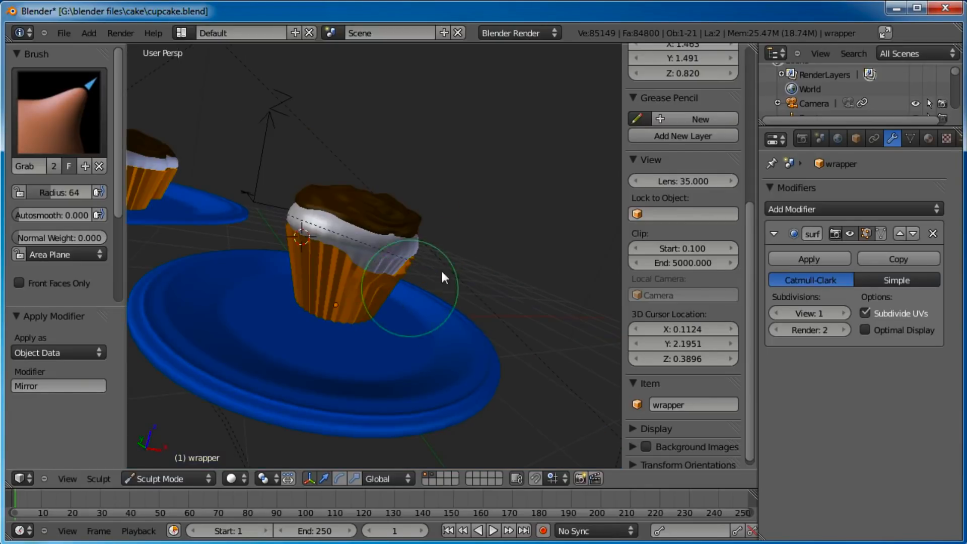
middle_click_drag(440, 268, 382, 282)
middle_click_drag(252, 283, 386, 283, "shift")
scroll(386, 284, "up", 5)
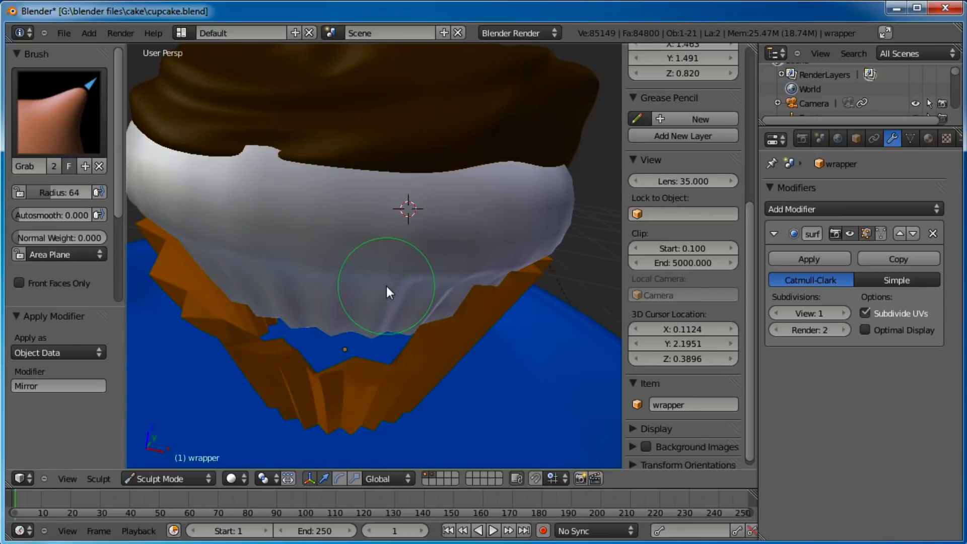
scroll(377, 288, "down", 2)
mouse_move(376, 288)
left_mouse_down()
mouse_move(362, 322)
mouse_move(346, 297)
mouse_move(417, 274)
mouse_move(315, 298)
mouse_move(407, 285)
mouse_move(431, 270)
mouse_move(317, 324)
left_mouse_up()
Reshape the wrapper's rim on the other side with more Grab strokes and return to Object Mode
scroll(345, 302, "down", 4)
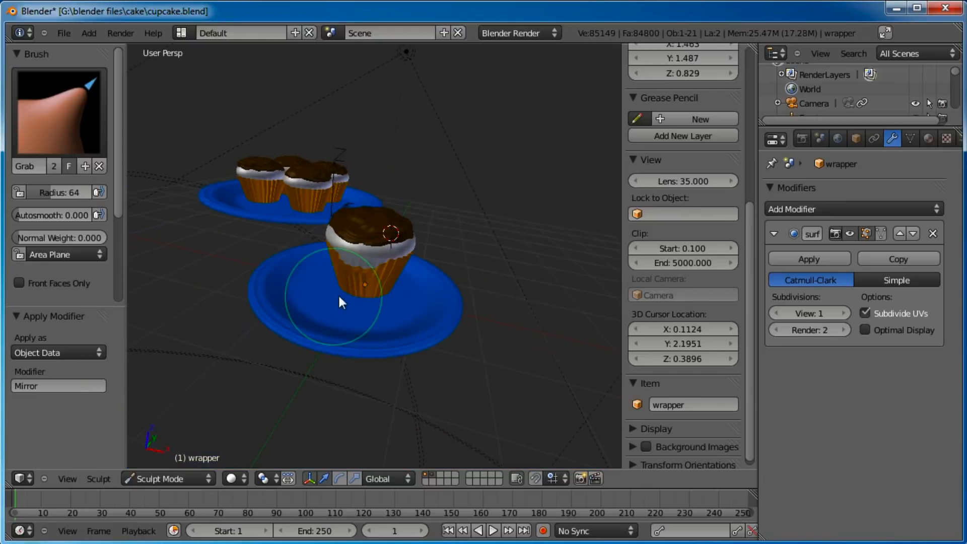
middle_click_drag(345, 302, 382, 298)
scroll(382, 298, "up", 3)
mouse_move(462, 281)
left_mouse_down()
mouse_move(446, 242)
mouse_move(432, 267)
mouse_move(440, 262)
left_mouse_up()
left_click_drag(441, 181, 440, 258)
left_click_drag(439, 207, 444, 260)
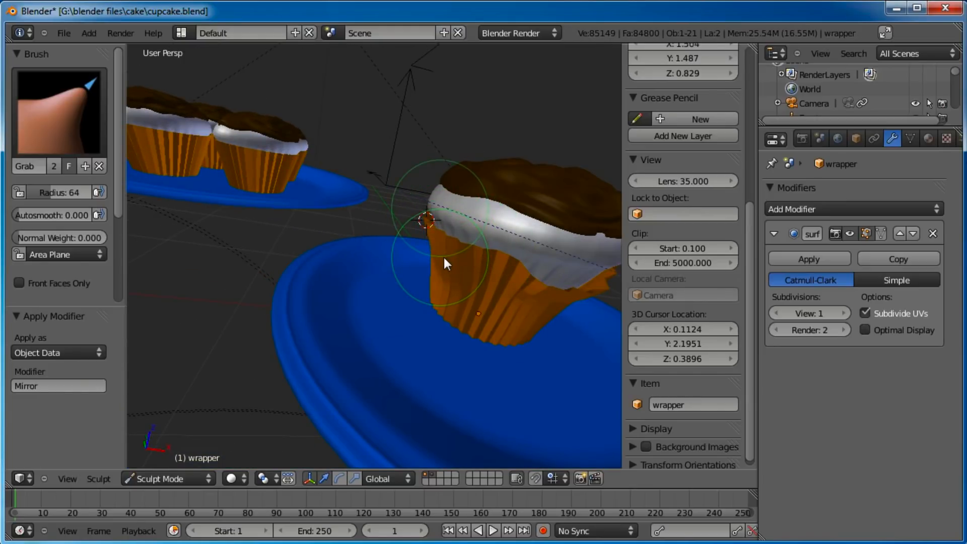
left_click(166, 479)
left_click(206, 520)
Select the foreground cupcake's cake body and apply its Mirror modifier
right_click(531, 238)
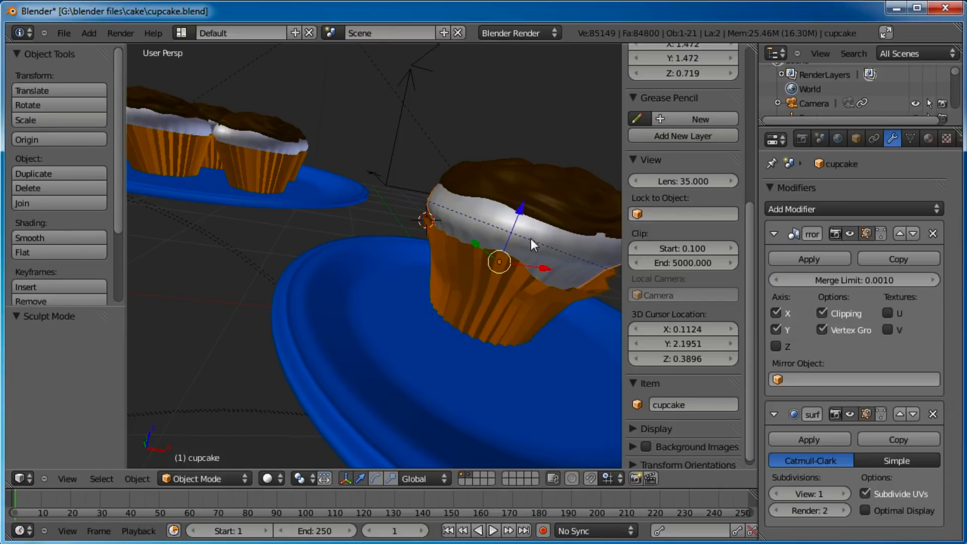
scroll(527, 238, "down", 2)
scroll(474, 267, "up", 4)
key("Tab")
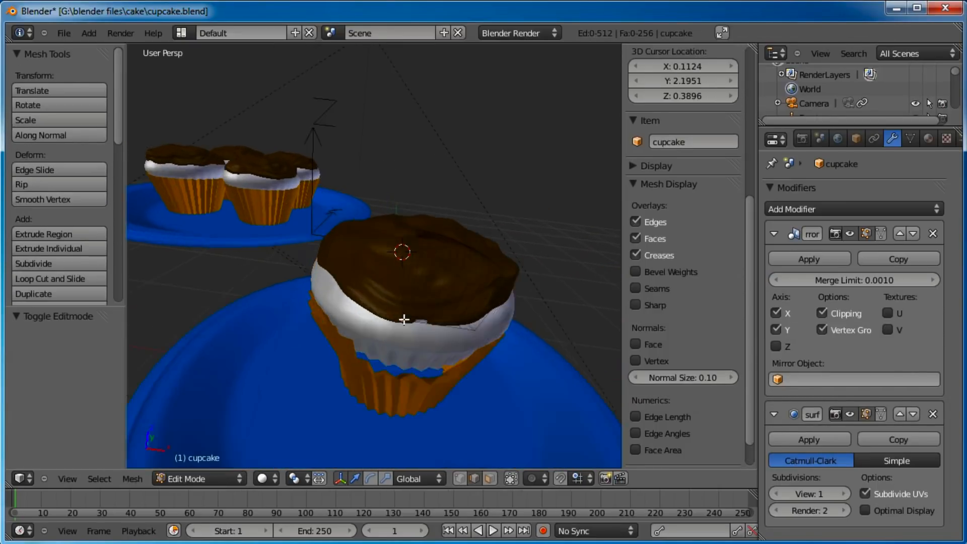
scroll(406, 316, "up", 3)
key("Tab")
left_click(833, 260)
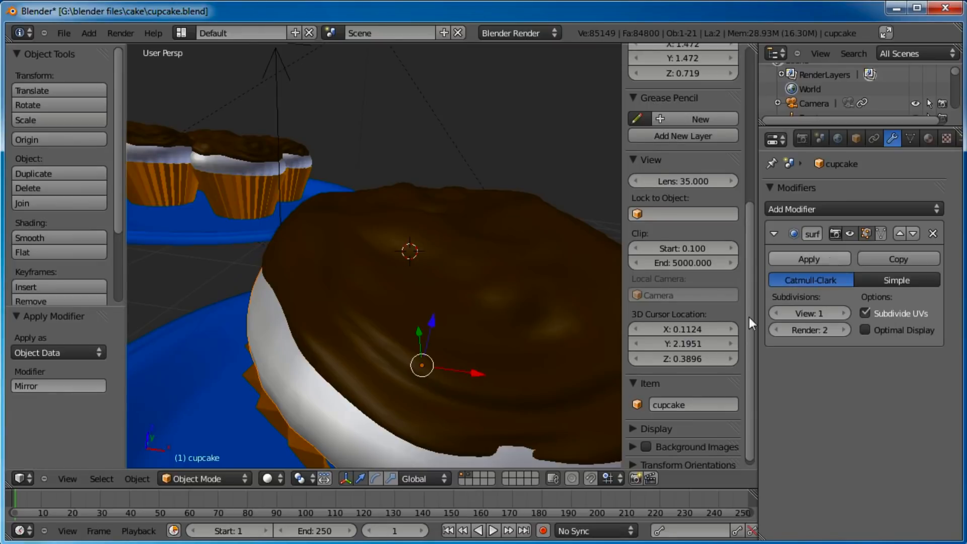
Temporarily hide the foreground cake body to expose the wrapper and icing, and reveal it again
scroll(394, 324, "down", 4)
scroll(400, 323, "up", 5)
scroll(398, 335, "down", 4)
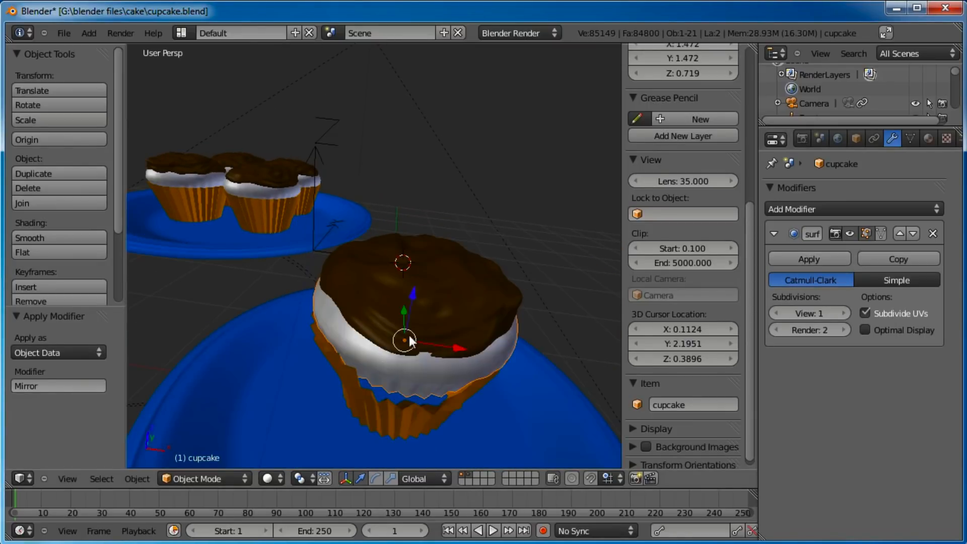
right_click(440, 283)
right_click(438, 280)
right_click(437, 280)
key("h")
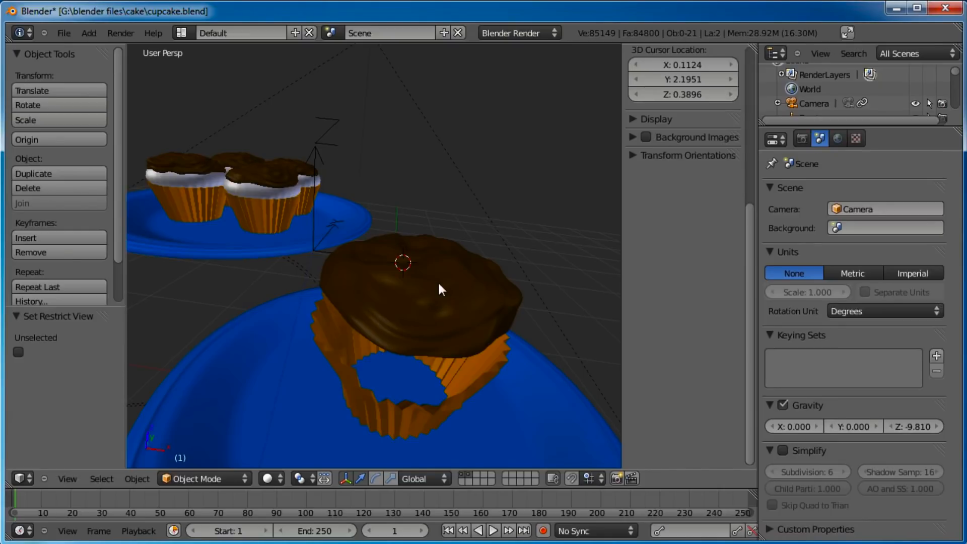
key("alt+h")
Select the foreground cupcake's icing
right_click(471, 265)
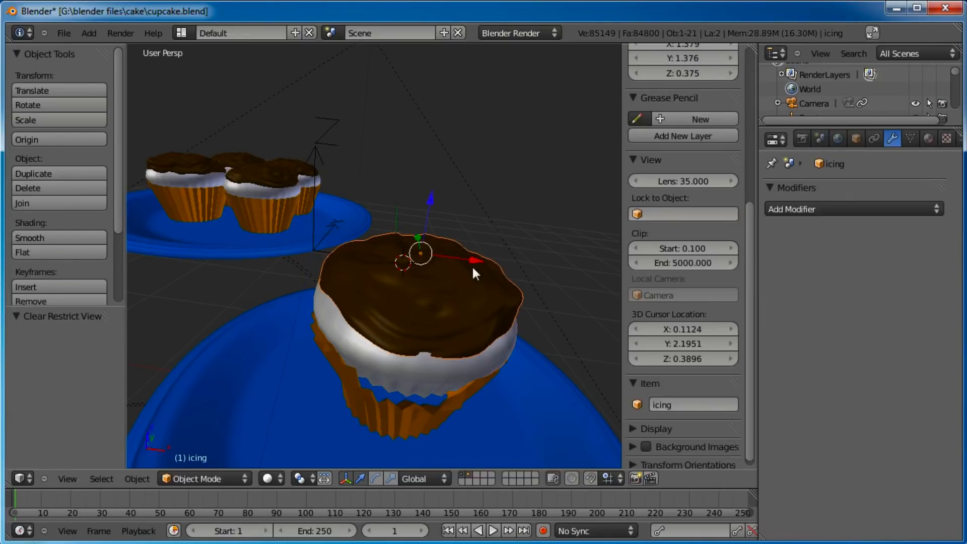
Hide the front cupcake's icing and put the cupcake into Sculpt Mode with the Grab brush
key("h")
right_click(445, 303)
key("Tab")
middle_click_drag(427, 340, 370, 336)
left_click(212, 477)
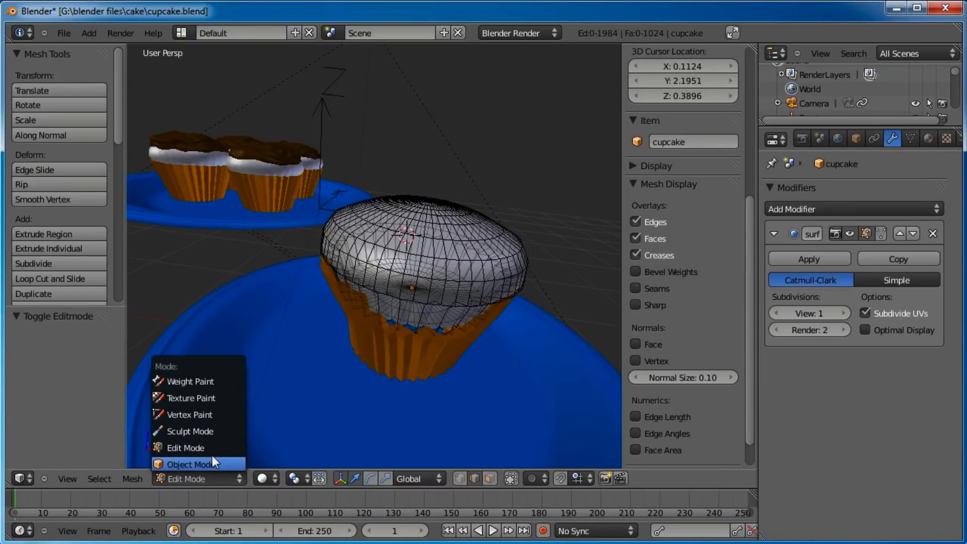
left_click(208, 429)
left_click(63, 114)
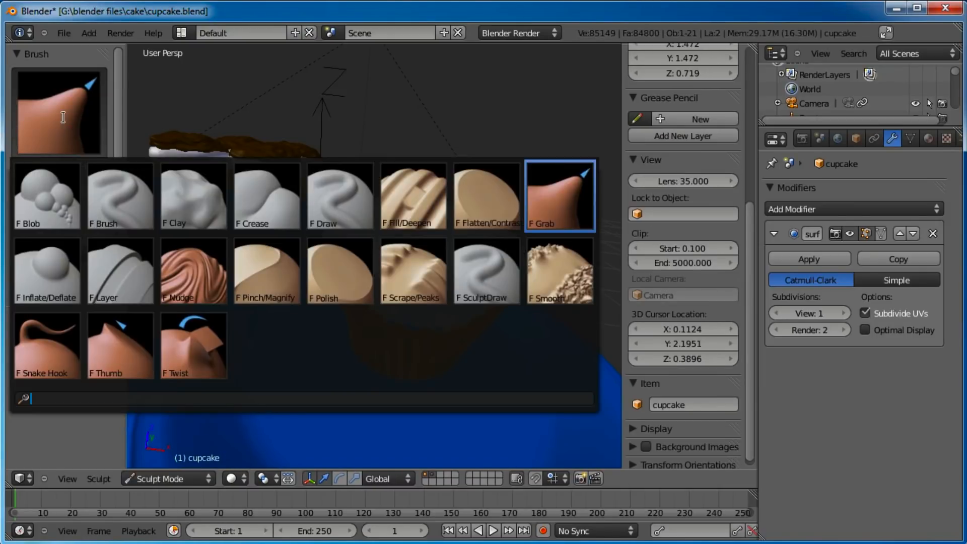
left_click(554, 211)
Push the side of the front cupcake's top inward with the Grab brush to form a bite
mouse_move(535, 233)
middle_mouse_down()
mouse_move(506, 322)
mouse_move(394, 320)
mouse_move(382, 339)
middle_mouse_up()
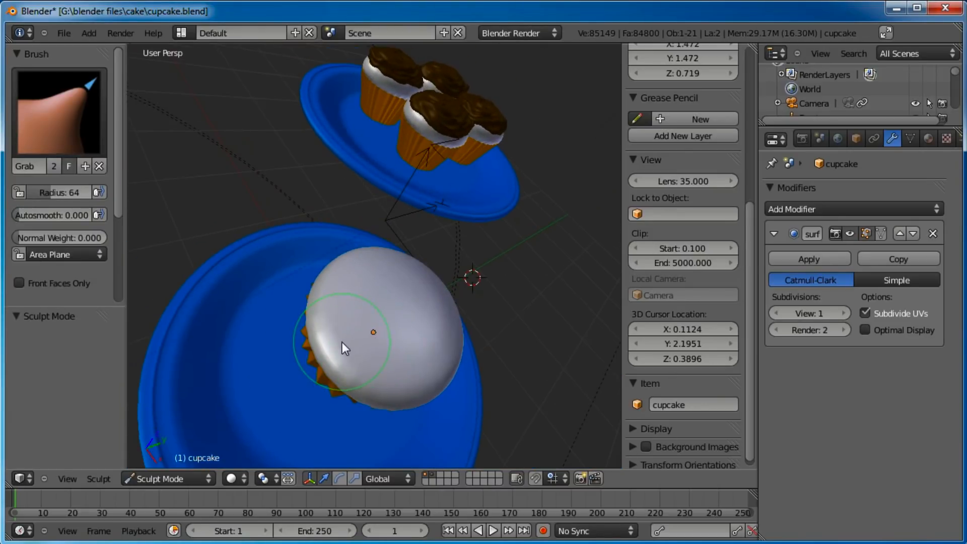
scroll(342, 344, "up", 2)
mouse_move(268, 372)
left_mouse_down()
mouse_move(277, 383)
mouse_move(301, 376)
mouse_move(289, 373)
left_mouse_up()
mouse_move(289, 373)
middle_mouse_down()
mouse_move(252, 377)
mouse_move(279, 342)
mouse_move(360, 117)
middle_mouse_up()
mouse_move(276, 383)
left_mouse_down()
mouse_move(234, 357)
mouse_move(258, 363)
mouse_move(328, 287)
mouse_move(352, 384)
mouse_move(371, 388)
mouse_move(376, 277)
left_mouse_up()
Reshape the inside of the bite with short Grab strokes, widening and deepening the hollow
scroll(423, 344, "down", 8)
mouse_move(424, 343)
middle_mouse_down()
mouse_move(448, 379)
mouse_move(469, 355)
mouse_move(466, 345)
mouse_move(404, 349)
mouse_move(319, 322)
middle_mouse_up()
scroll(470, 355, "up", 3)
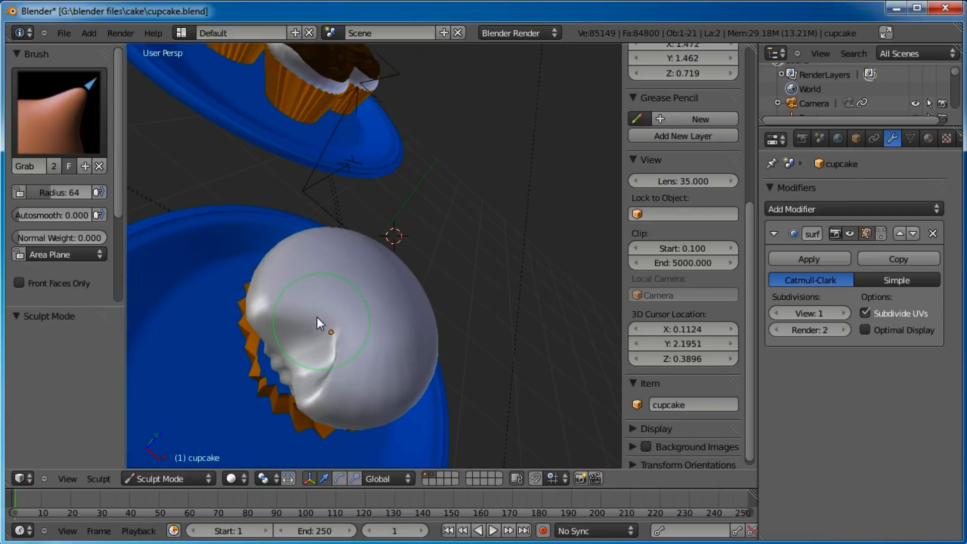
scroll(317, 383, "up", 3)
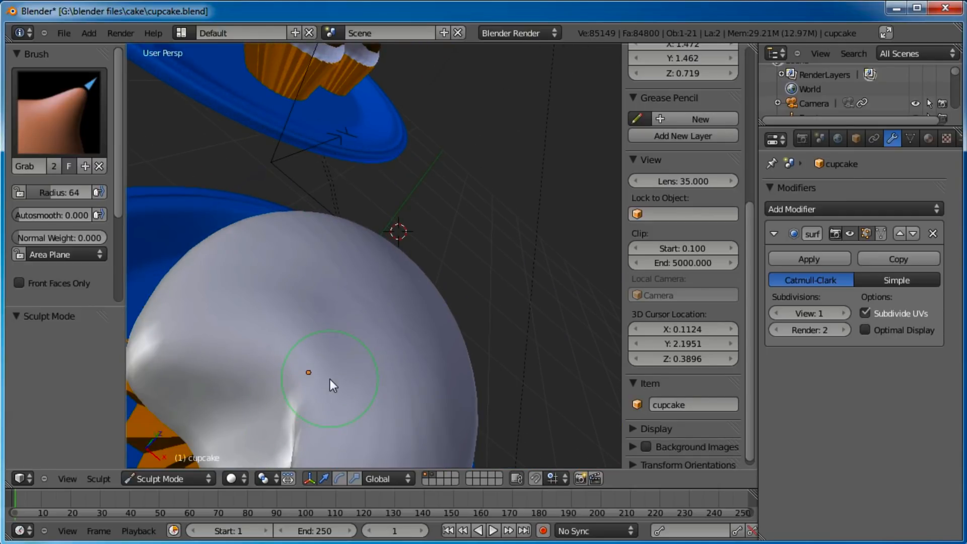
mouse_move(330, 379)
middle_mouse_down()
mouse_move(388, 349)
mouse_move(366, 371)
middle_mouse_up()
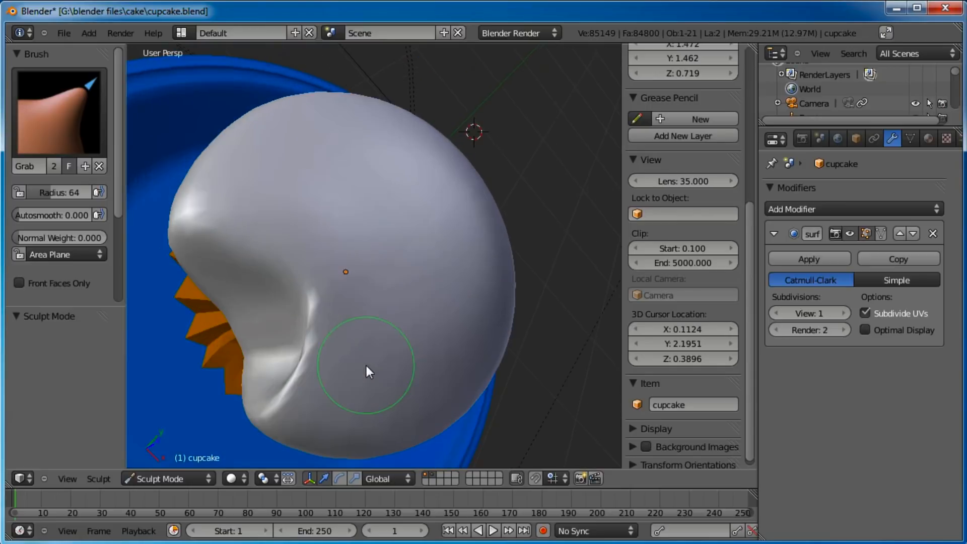
left_click_drag(276, 293, 264, 261)
left_click_drag(276, 343, 252, 340)
left_click_drag(277, 374, 301, 337)
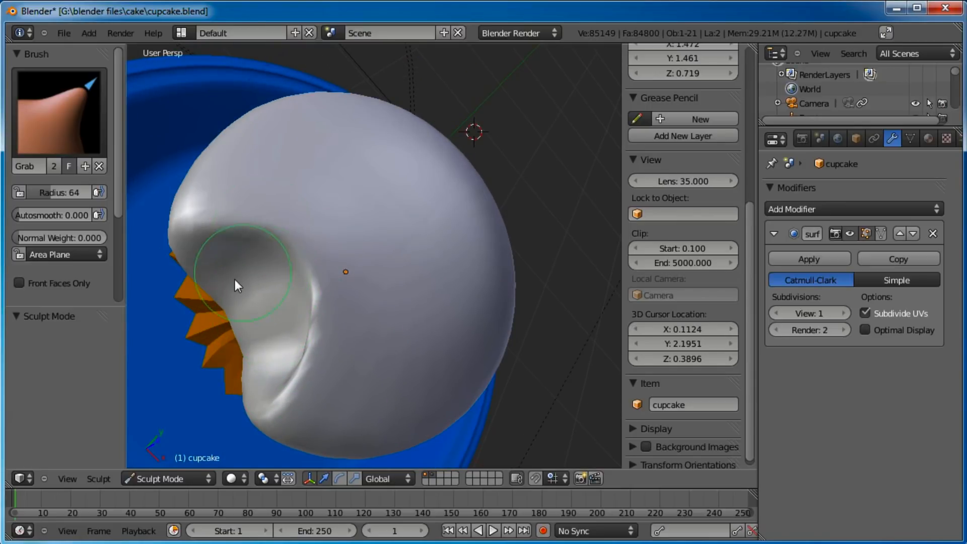
Check the bite through the camera, and sculpt ridges around its edges with the Crease brush
key("KP_0")
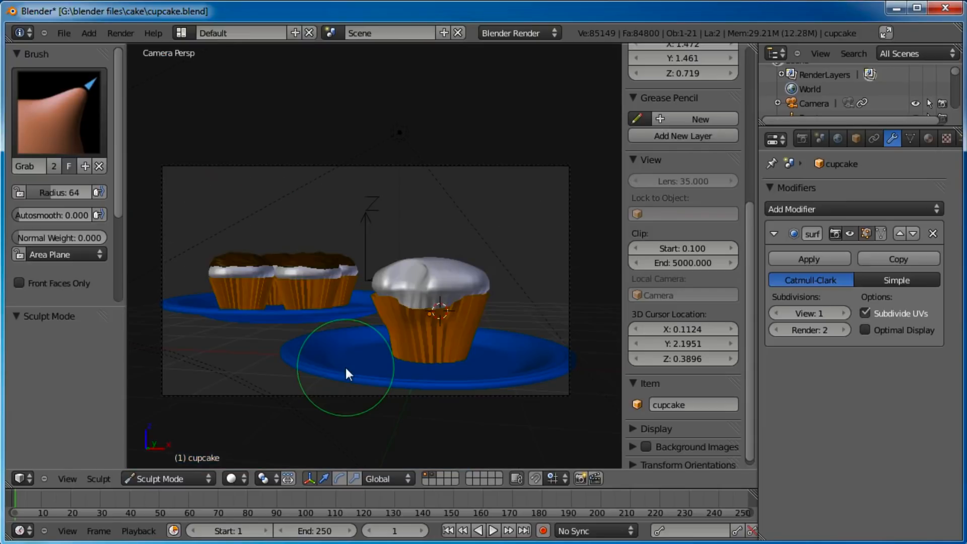
scroll(360, 356, "up", 4)
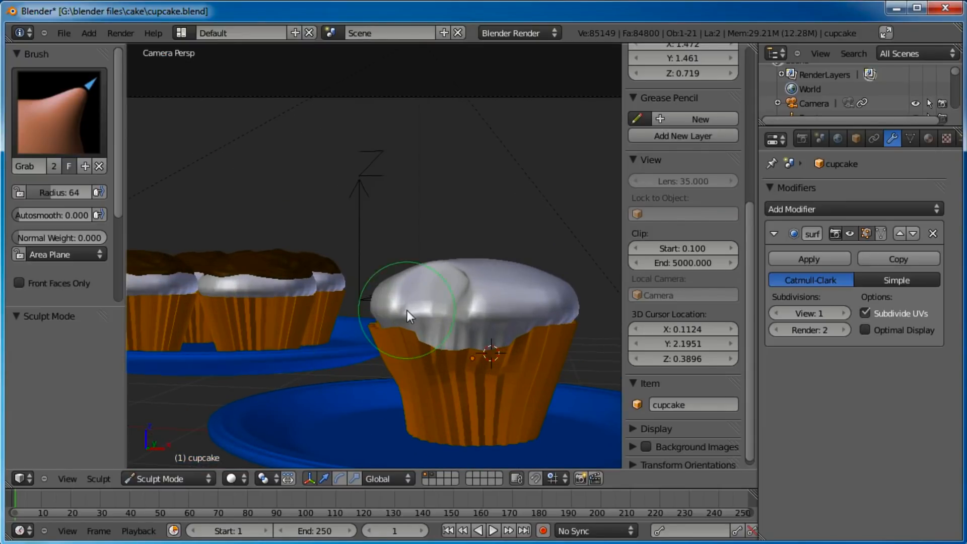
left_click(58, 146)
left_click(267, 212)
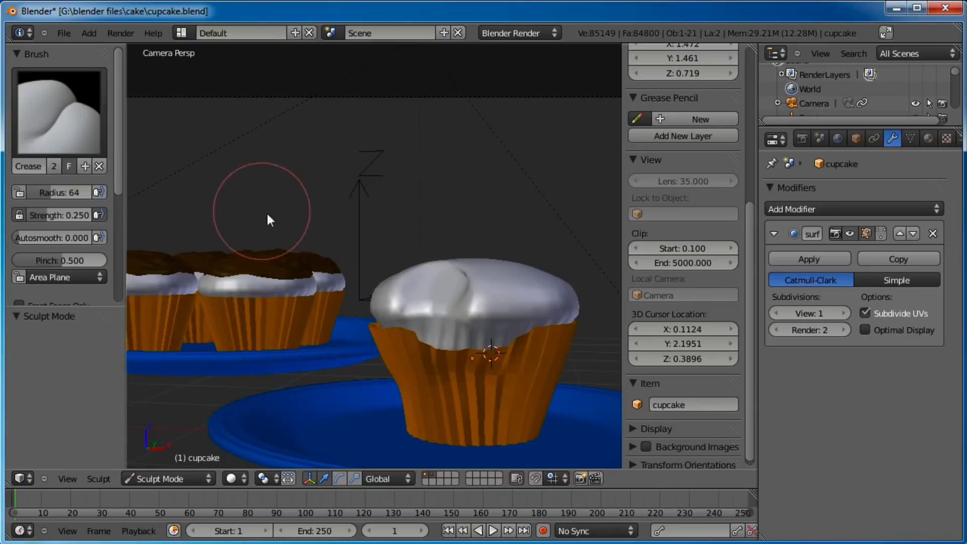
scroll(75, 276, "down", 5)
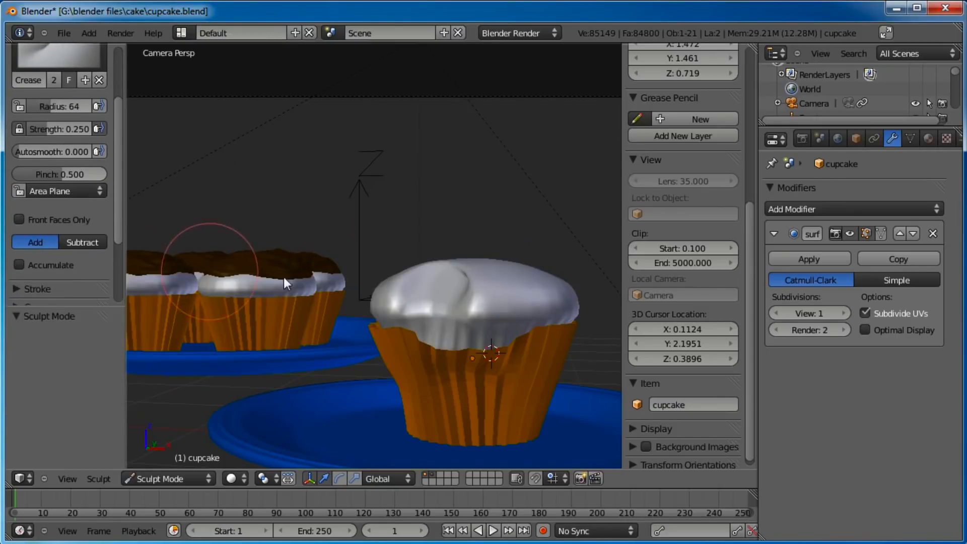
scroll(427, 269, "up", 1)
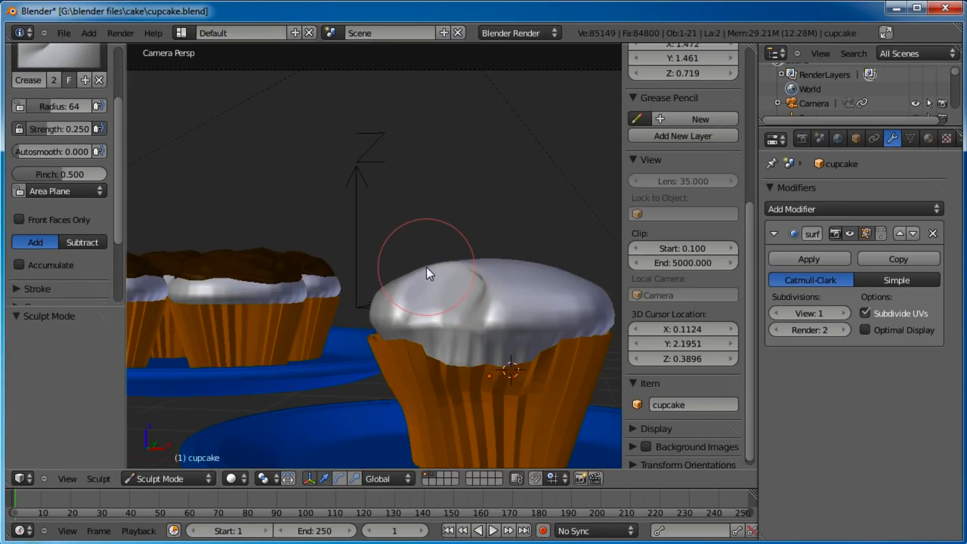
middle_click_drag(427, 267, 437, 319)
key("KP_Decimal")
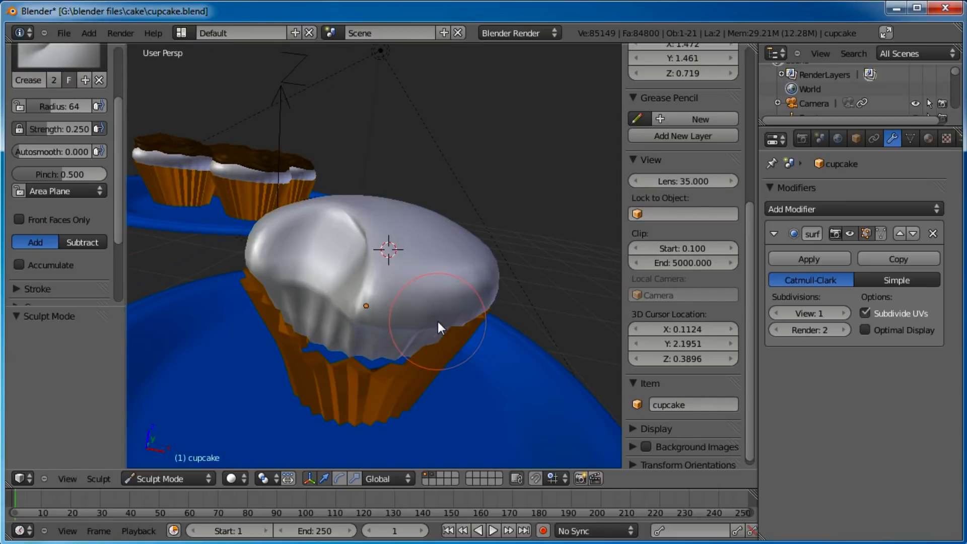
middle_click_drag(385, 270, 397, 309)
scroll(397, 308, "up", 2)
mouse_move(226, 301)
left_mouse_down()
mouse_move(218, 309)
mouse_move(272, 255)
left_mouse_up()
mouse_move(415, 373)
left_mouse_down()
mouse_move(388, 422)
mouse_move(382, 345)
mouse_move(397, 317)
mouse_move(340, 382)
mouse_move(371, 339)
mouse_move(309, 285)
mouse_move(289, 361)
mouse_move(288, 317)
mouse_move(350, 349)
left_mouse_up()
Return to Object Mode and rotate the front cupcake's wrapper by -24.668° around the global Z axis
mouse_move(349, 349)
middle_mouse_down()
mouse_move(431, 292)
mouse_move(330, 213)
middle_mouse_up()
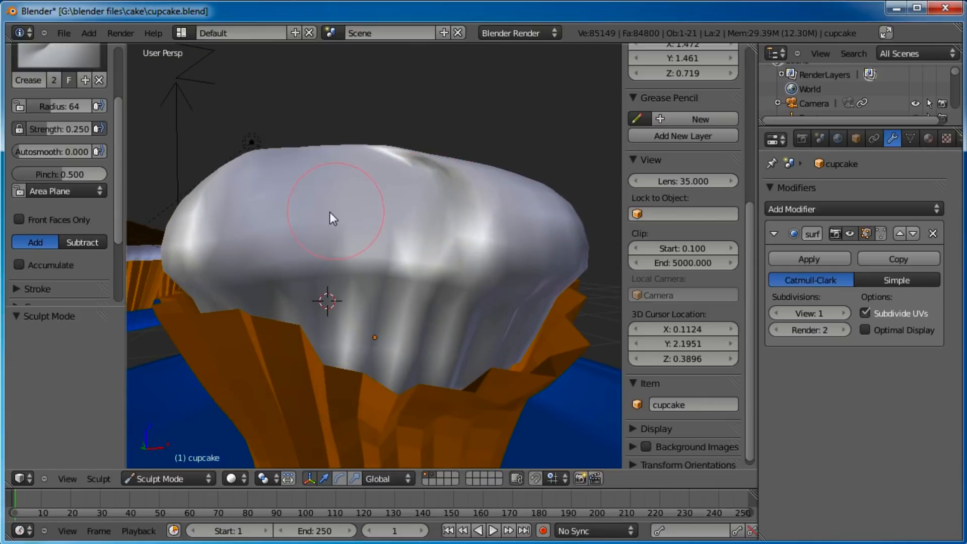
mouse_move(254, 198)
middle_mouse_down()
mouse_move(391, 234)
mouse_move(361, 306)
mouse_move(370, 316)
middle_mouse_up()
mouse_move(310, 240)
middle_mouse_down()
mouse_move(377, 304)
mouse_move(382, 252)
mouse_move(397, 287)
middle_mouse_up()
left_click(170, 476)
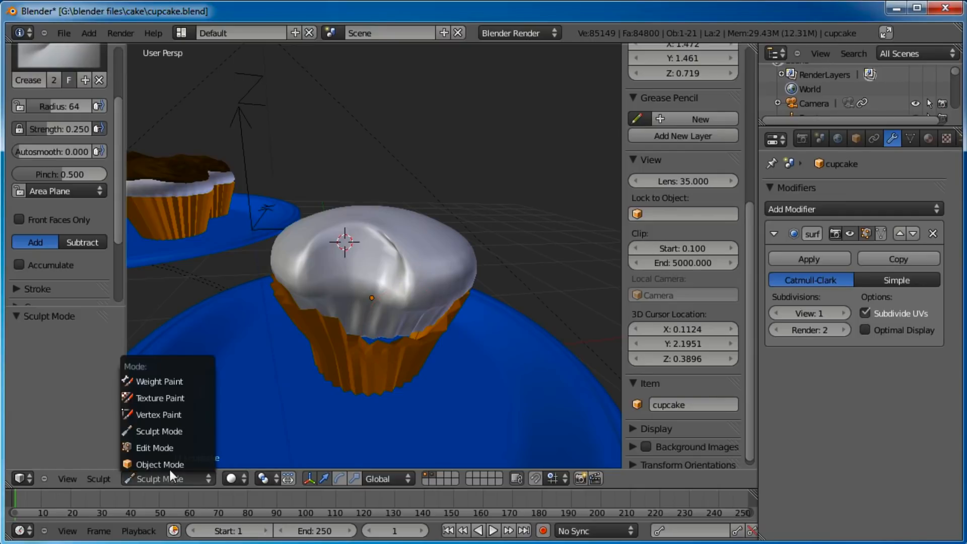
left_click(170, 465)
right_click(393, 362)
key("r")
key("z")
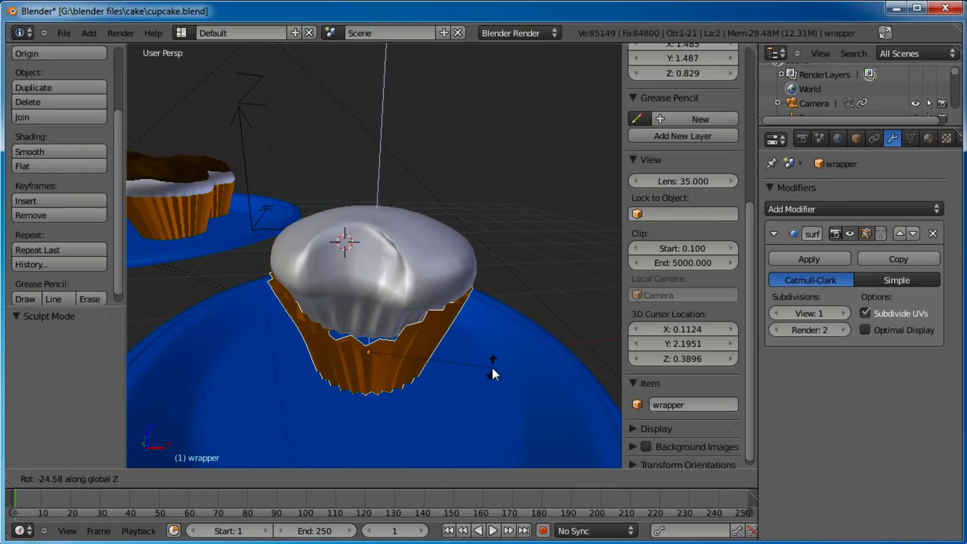
left_click(491, 366)
middle_click_drag(491, 365, 427, 315)
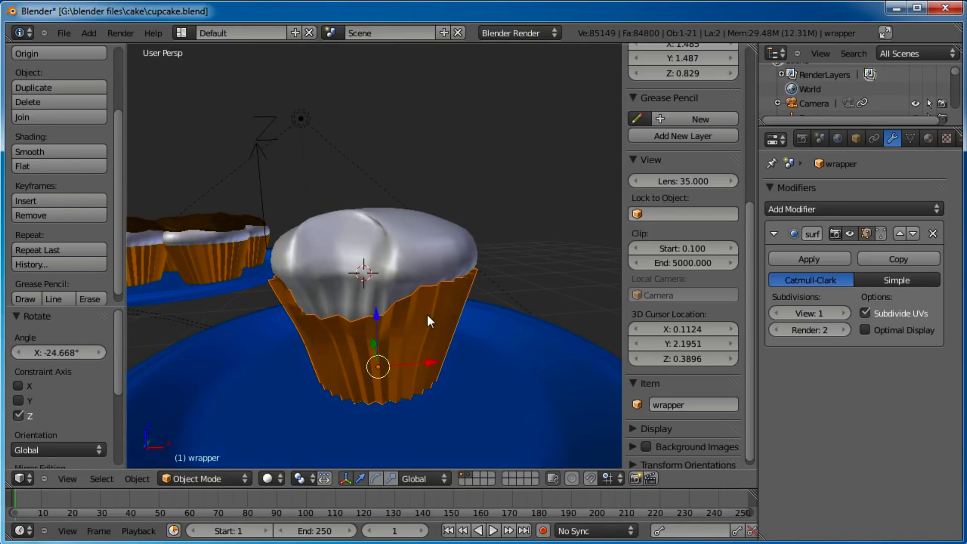
Unhide the front cupcake's icing and rotate it 30.07° around the global Z axis
key("KP_0")
scroll(427, 316, "down", 2)
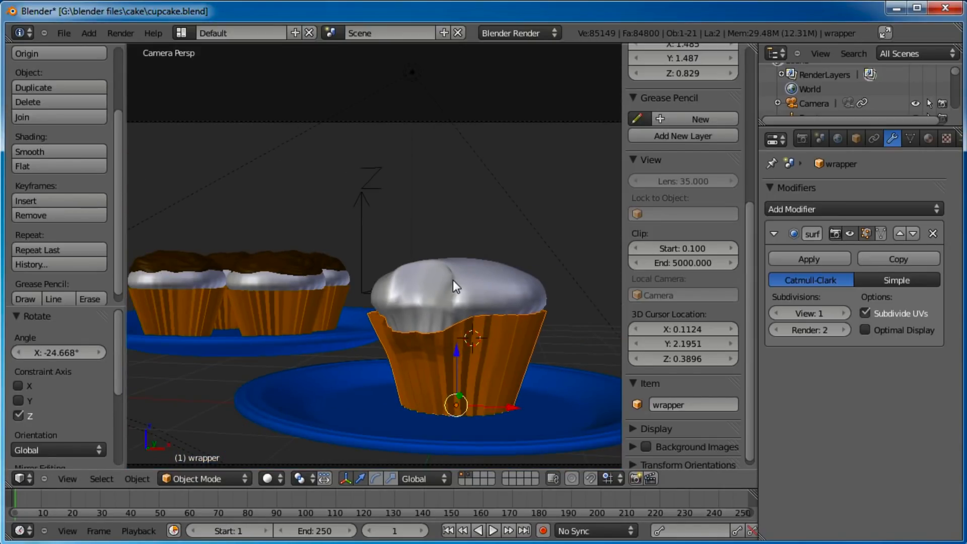
scroll(453, 281, "down", 2)
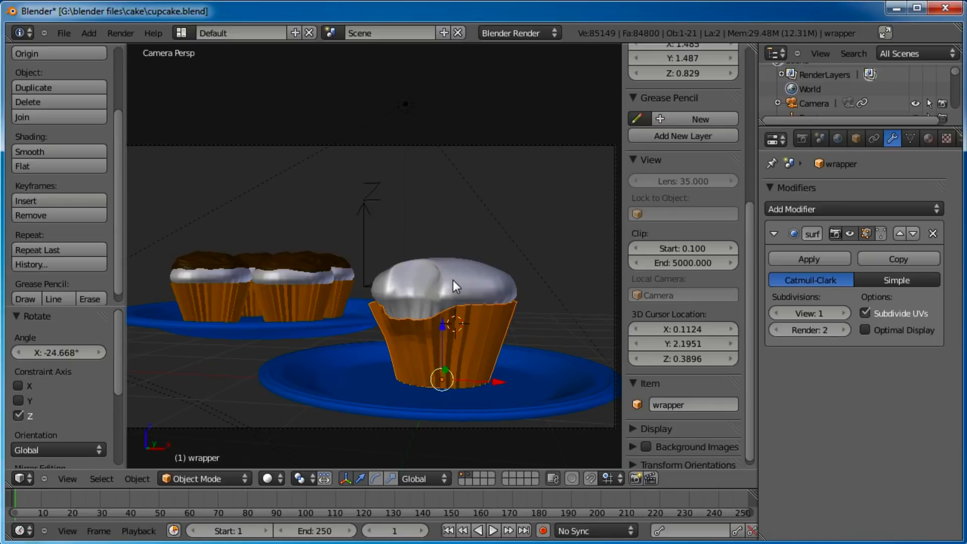
key("alt+h")
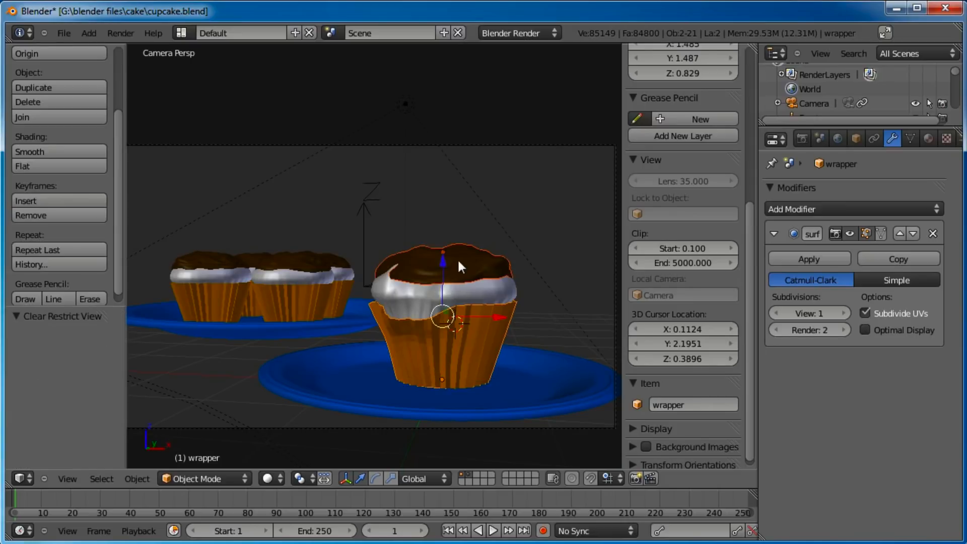
scroll(456, 258, "up", 2)
right_click(440, 289)
middle_click_drag(474, 294, 395, 318)
scroll(394, 292, "up", 5)
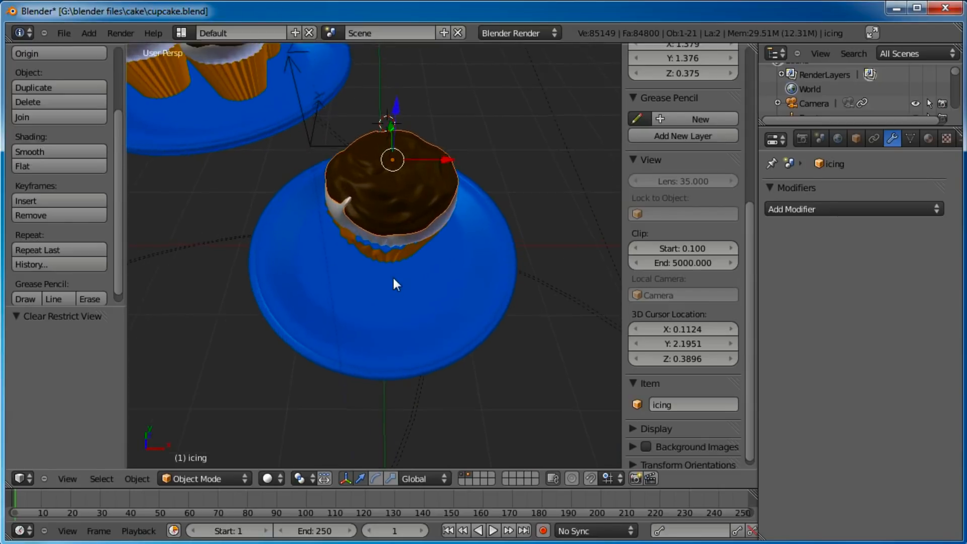
key("r")
key("z")
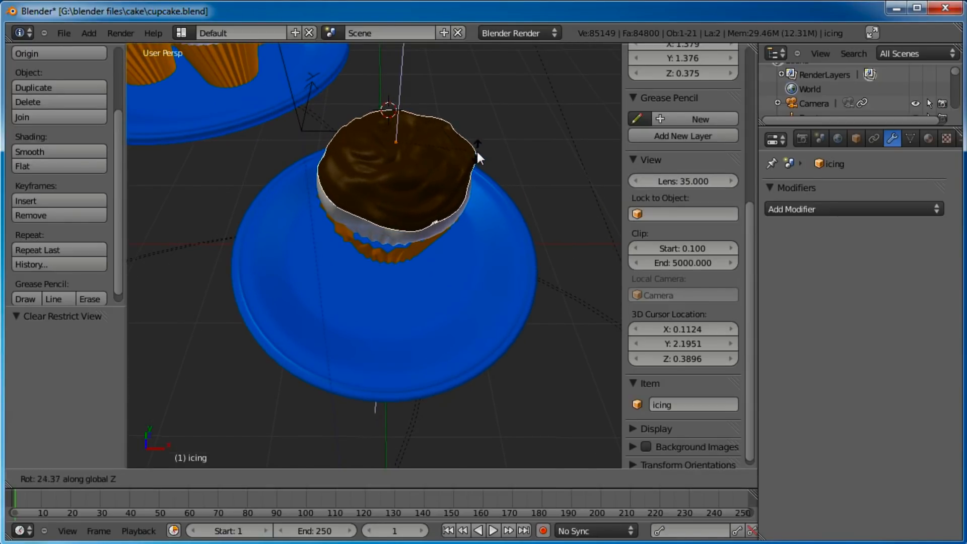
left_click(472, 146)
Put the front cupcake's icing into Sculpt Mode and choose the Grab brush
middle_click_drag(472, 146, 361, 190)
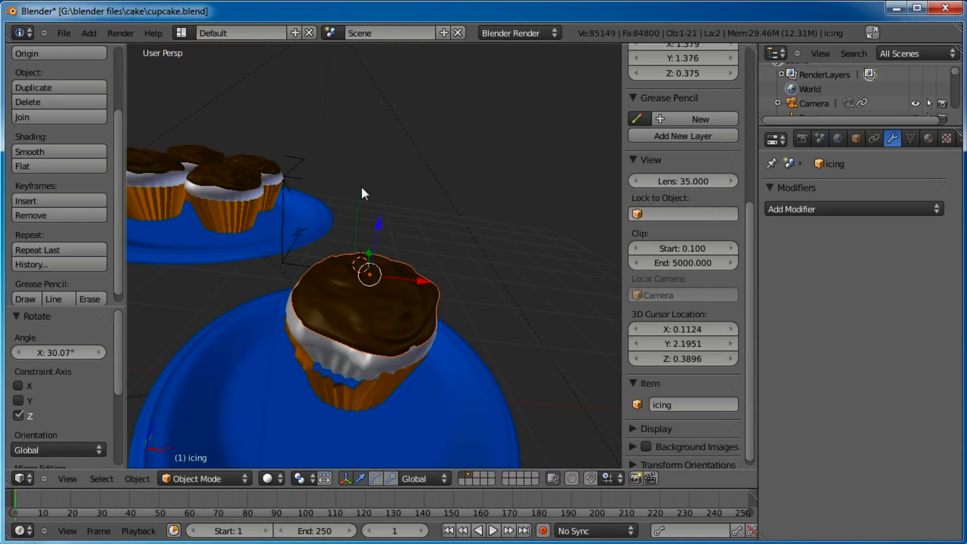
scroll(361, 189, "up", 1)
left_click(194, 477)
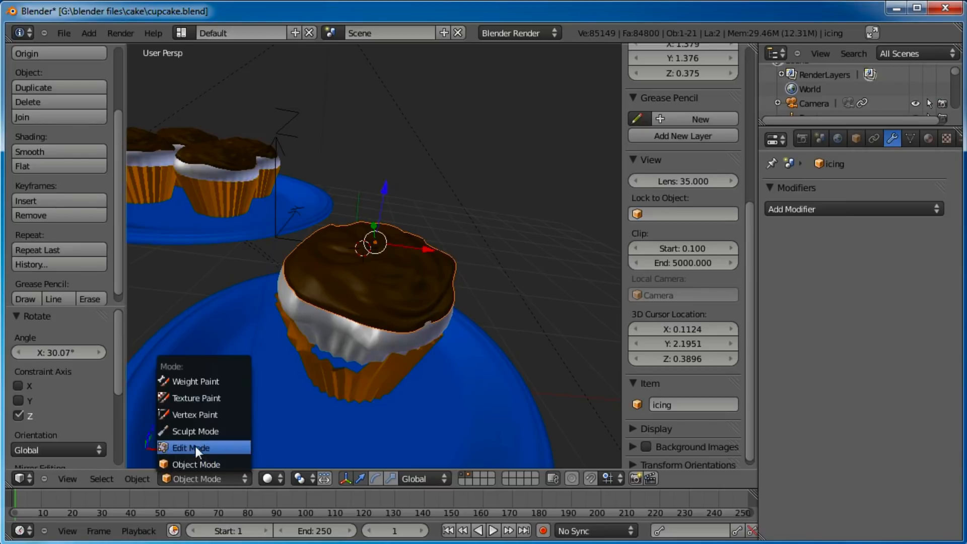
left_click(198, 431)
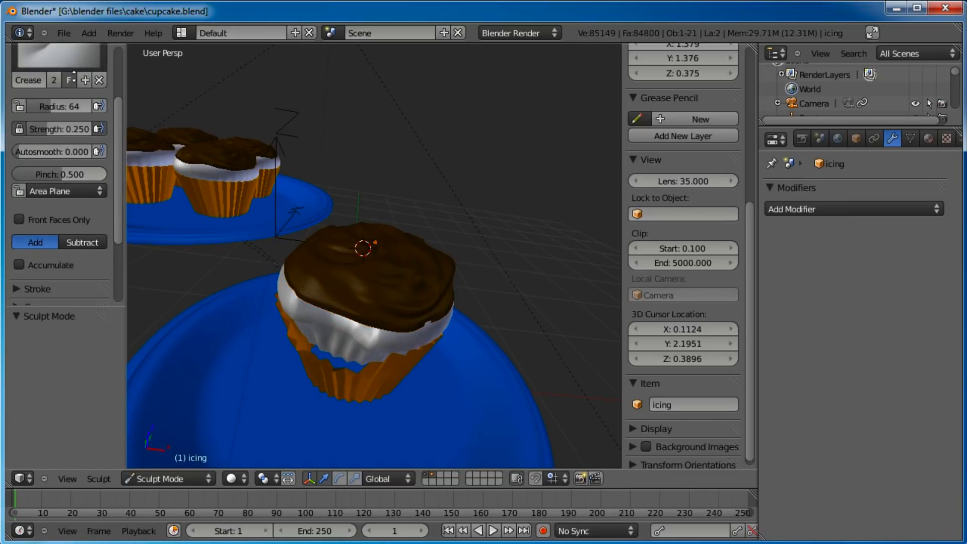
scroll(71, 111, "up", 4)
left_click(56, 137)
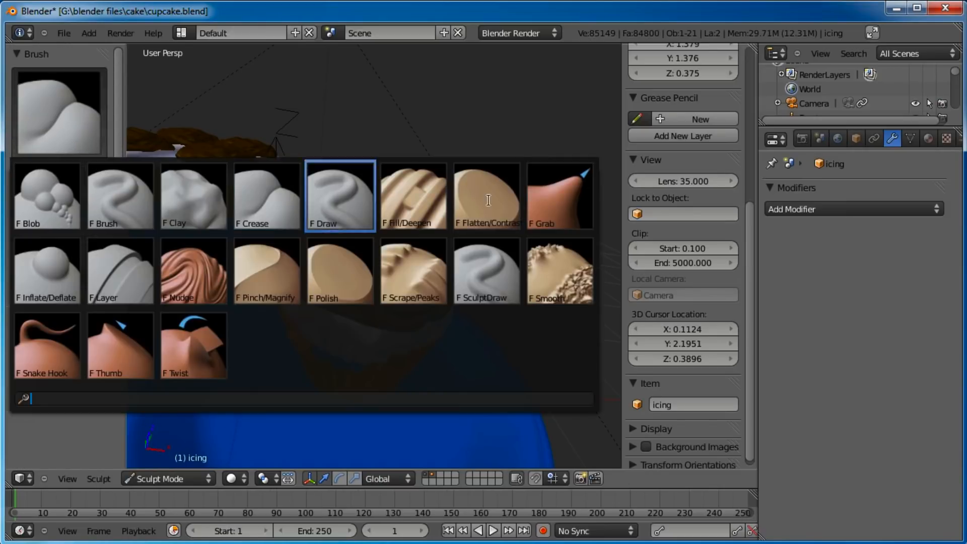
left_click(564, 212)
Reshape the icing's lower edge with Grab strokes so that it curves around the bite in the cupcake
mouse_move(297, 376)
left_mouse_down()
mouse_move(302, 368)
mouse_move(274, 349)
mouse_move(331, 389)
left_mouse_up()
mouse_move(355, 386)
left_mouse_down()
mouse_move(288, 339)
mouse_move(296, 315)
mouse_move(281, 345)
mouse_move(343, 367)
left_mouse_up()
mouse_move(343, 367)
middle_mouse_down()
mouse_move(469, 325)
mouse_move(489, 292)
middle_mouse_up()
mouse_move(488, 292)
left_mouse_down()
mouse_move(479, 279)
mouse_move(430, 295)
mouse_move(470, 270)
left_mouse_up()
mouse_move(470, 269)
middle_mouse_down()
mouse_move(443, 290)
mouse_move(301, 250)
middle_mouse_up()
mouse_move(301, 249)
left_mouse_down()
mouse_move(289, 265)
mouse_move(270, 261)
mouse_move(282, 267)
left_mouse_up()
mouse_move(278, 318)
middle_mouse_down()
mouse_move(331, 367)
mouse_move(391, 300)
middle_mouse_up()
mouse_move(390, 300)
left_mouse_down()
mouse_move(461, 337)
mouse_move(446, 333)
left_mouse_up()
mouse_move(446, 333)
middle_mouse_down()
mouse_move(431, 256)
mouse_move(447, 311)
middle_mouse_up()
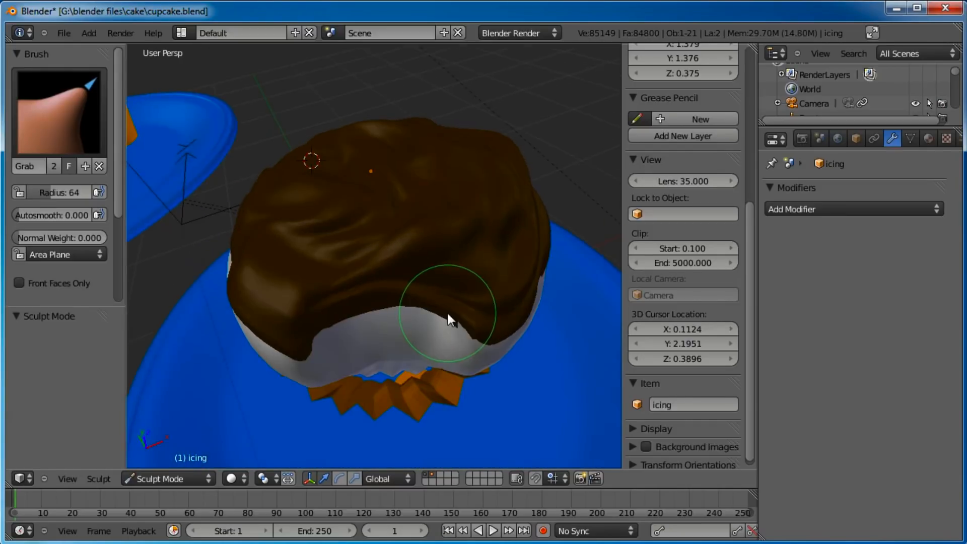
scroll(446, 310, "up", 1)
mouse_move(309, 278)
left_mouse_down()
mouse_move(314, 320)
mouse_move(319, 307)
mouse_move(431, 324)
mouse_move(509, 361)
mouse_move(506, 369)
left_mouse_up()
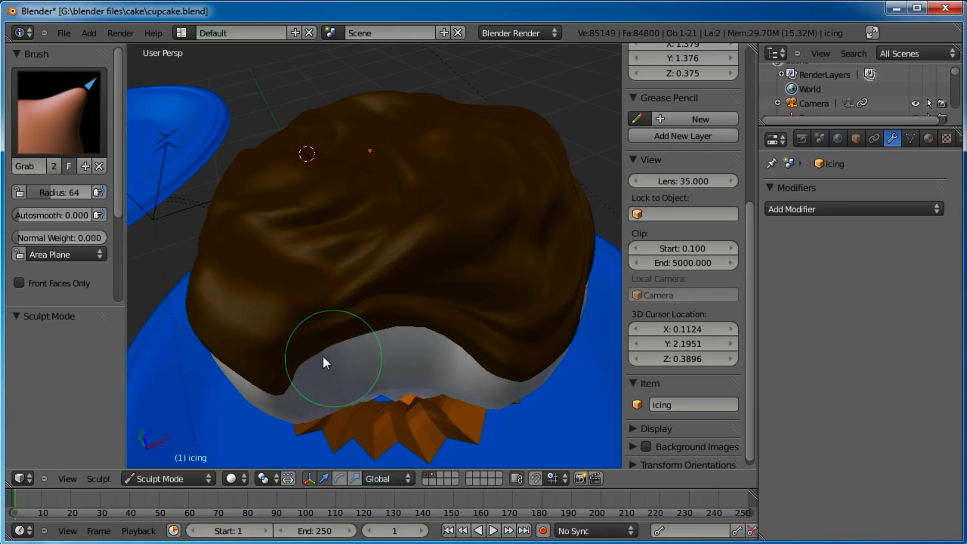
Sculpt creases along the icing's edge above the bite with the Crease brush
mouse_move(422, 356)
middle_mouse_down()
mouse_move(438, 263)
mouse_move(431, 207)
mouse_move(418, 277)
middle_mouse_up()
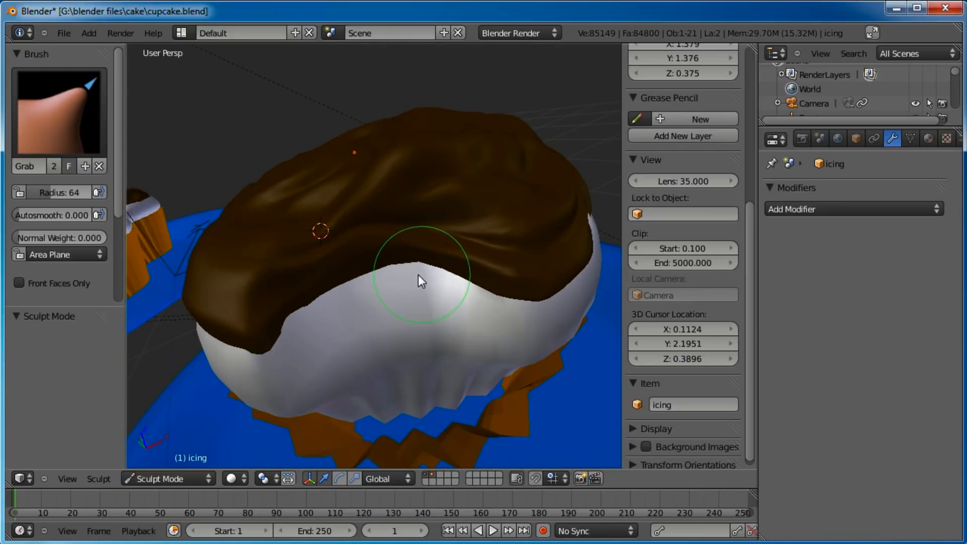
left_click(61, 120)
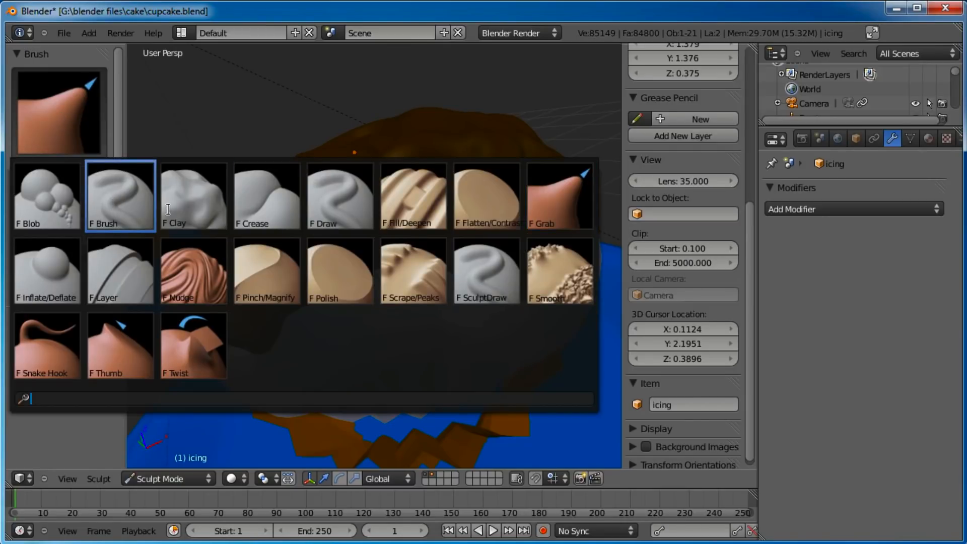
left_click(267, 199)
scroll(352, 234, "up", 3)
mouse_move(216, 334)
left_mouse_down()
mouse_move(203, 343)
mouse_move(191, 284)
mouse_move(196, 353)
left_mouse_up()
mouse_move(337, 264)
left_mouse_down()
mouse_move(322, 228)
mouse_move(348, 297)
mouse_move(527, 268)
mouse_move(561, 290)
left_mouse_up()
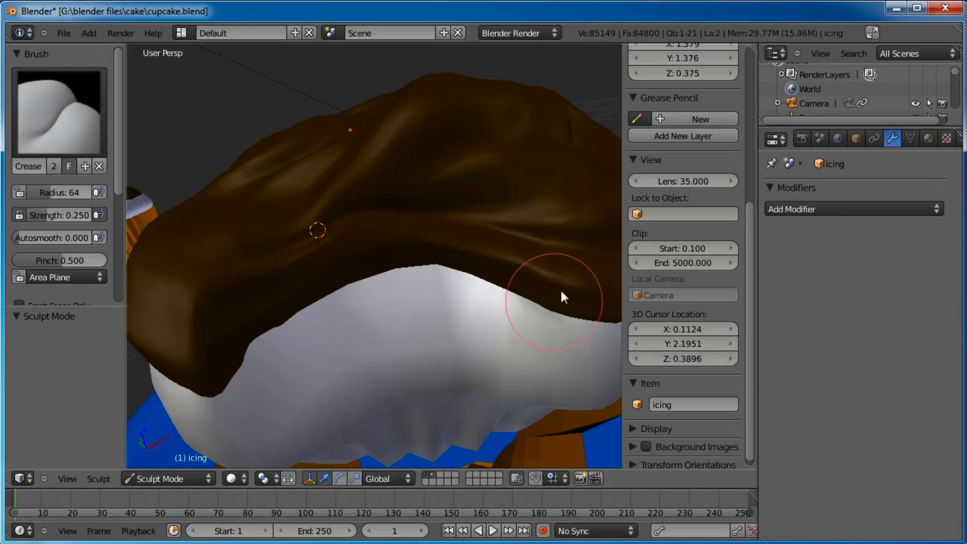
mouse_move(547, 278)
middle_mouse_down()
mouse_move(151, 248)
mouse_move(495, 275)
middle_mouse_up()
left_click_drag(507, 274, 429, 251)
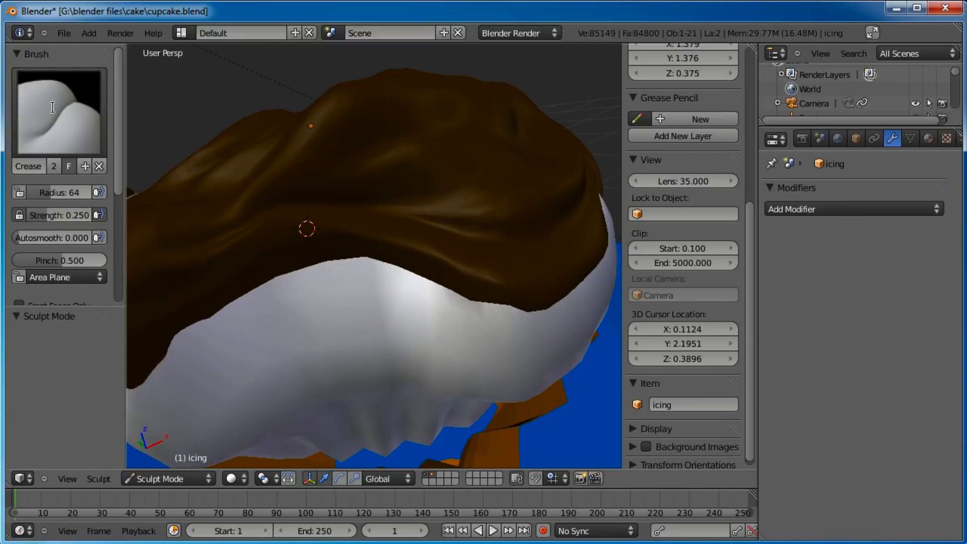
Make the icing's edge above the bite jagged with several Thumb brush strokes
left_click(52, 107)
left_click(191, 346)
mouse_move(309, 307)
left_mouse_down()
mouse_move(309, 265)
mouse_move(319, 326)
mouse_move(285, 326)
left_mouse_up()
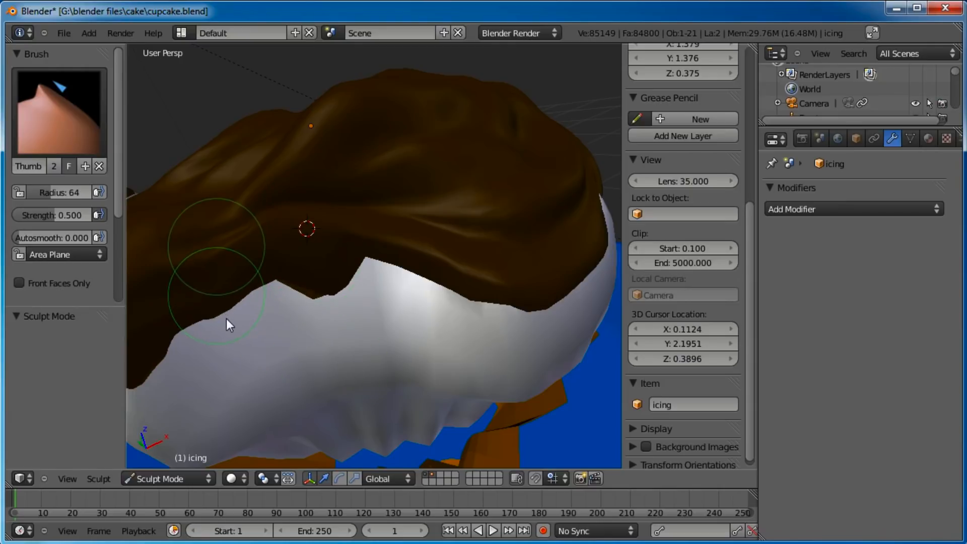
left_click_drag(226, 319, 248, 370)
left_click_drag(173, 329, 193, 355)
mouse_move(434, 262)
left_mouse_down()
mouse_move(430, 336)
mouse_move(443, 274)
left_mouse_up()
Refine the icing's jagged edge above the bite with another Thumb brush stroke
left_click(40, 107)
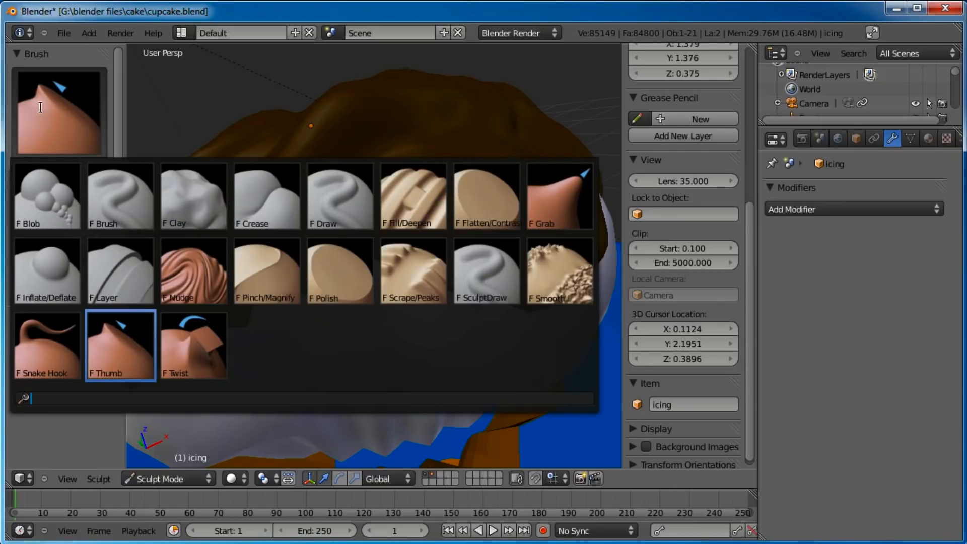
left_click(559, 272)
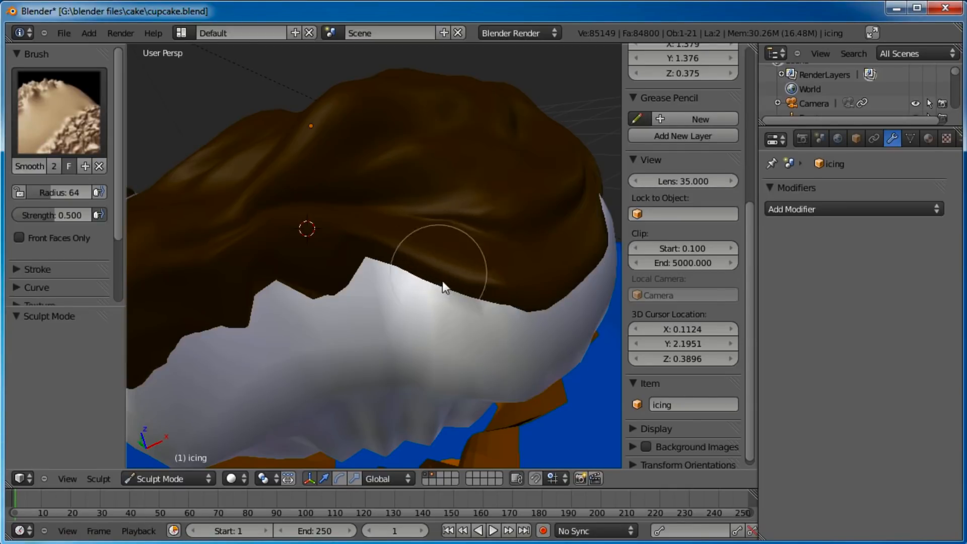
left_click(55, 111)
left_click(123, 352)
mouse_move(406, 293)
left_mouse_down()
mouse_move(436, 280)
mouse_move(441, 322)
mouse_move(423, 297)
left_mouse_up()
scroll(410, 260, "down", 6)
mouse_move(410, 261)
middle_mouse_down()
mouse_move(312, 220)
mouse_move(377, 186)
mouse_move(422, 268)
mouse_move(352, 311)
middle_mouse_up()
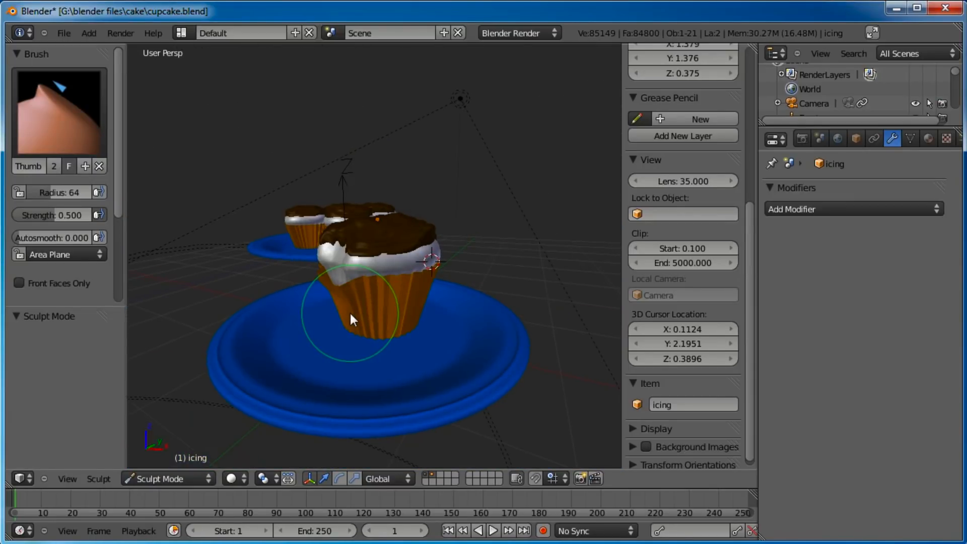
Return the icing to Object Mode, switch to the camera view and save over cupcake.blend
key("KP_0")
left_click(191, 479)
left_click(192, 463)
key("ctrl+s")
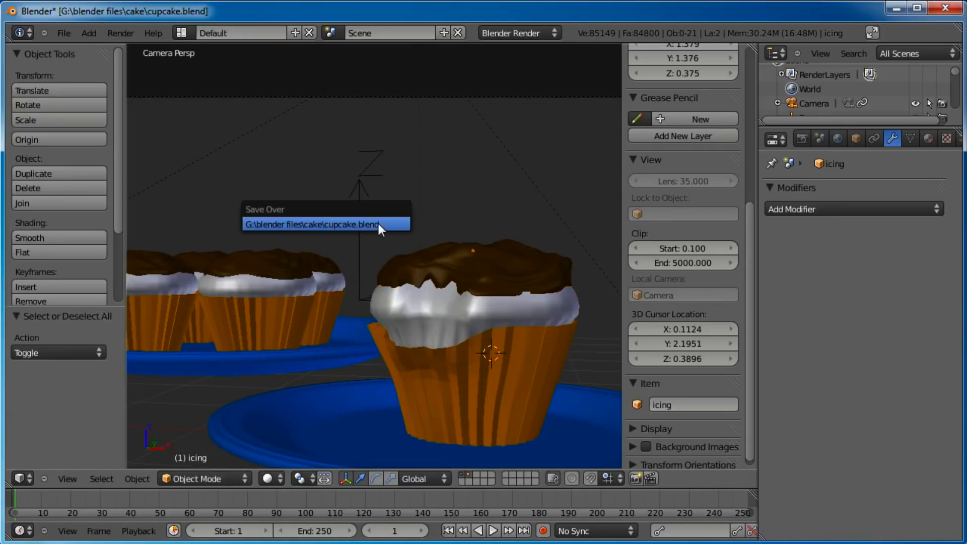
left_click(379, 225)
scroll(380, 266, "down", 3)
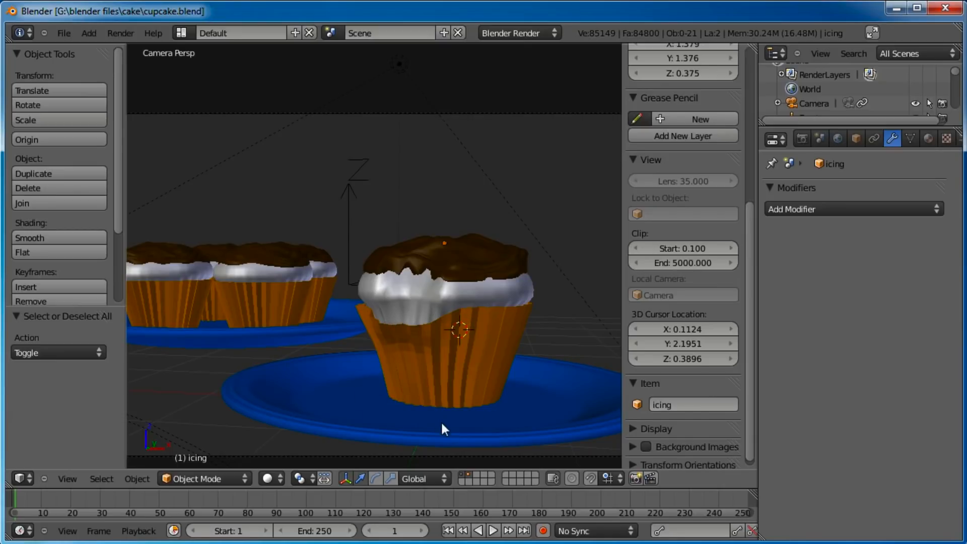
From the top view, hide the front cupcake's icing, cake and wrapper, and select the saucer beneath them
right_click(492, 421)
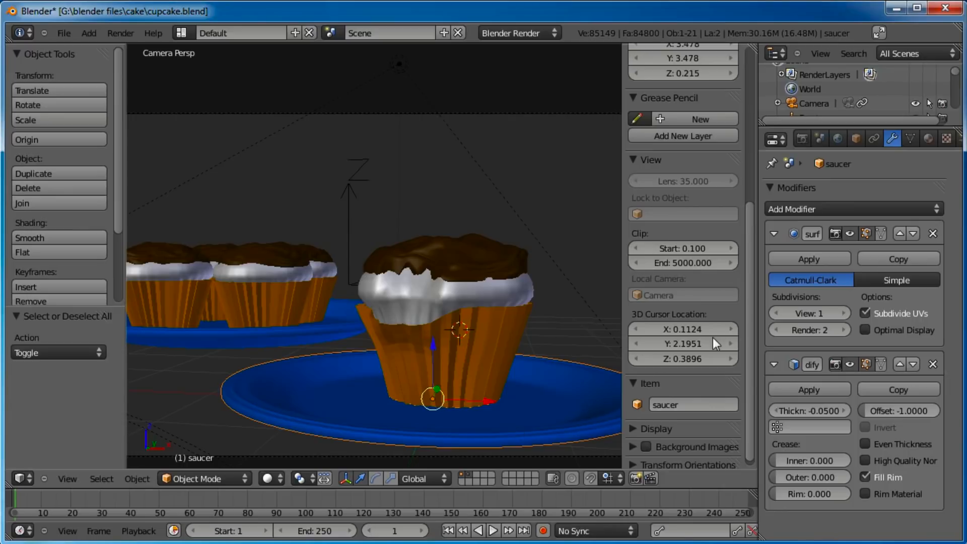
key("KP_7")
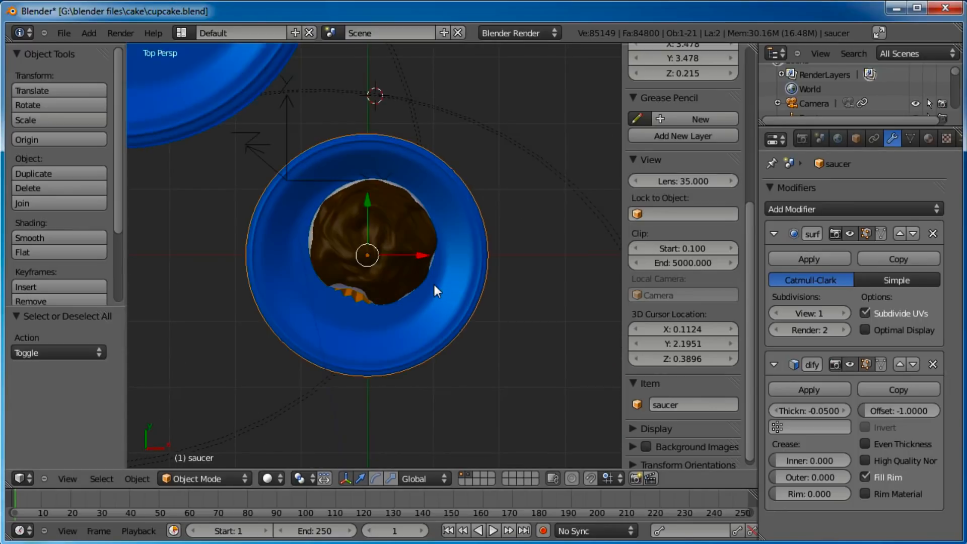
right_click(373, 231)
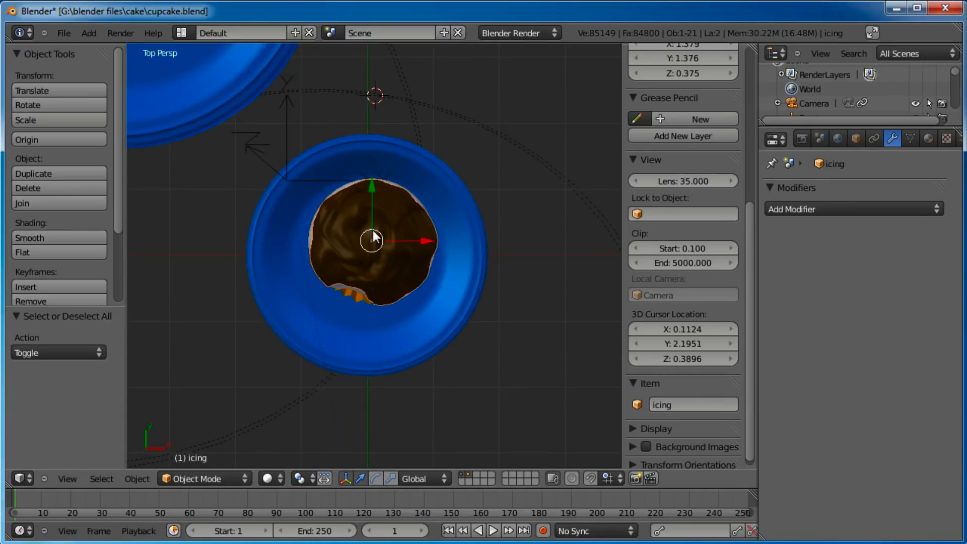
right_click(395, 207)
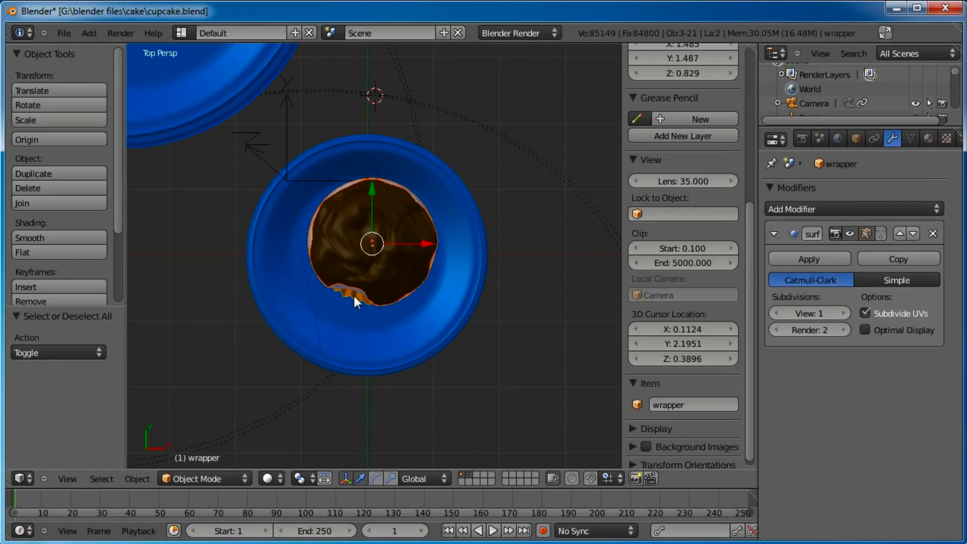
key("h")
right_click(408, 284)
scroll(427, 272, "up", 3)
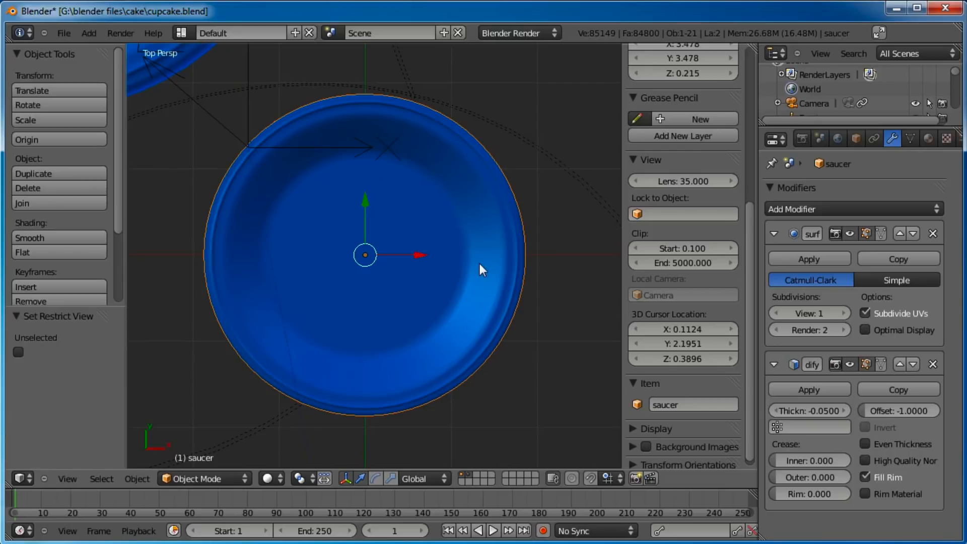
Add a vertex group named crumbs to the saucer
left_click(909, 137)
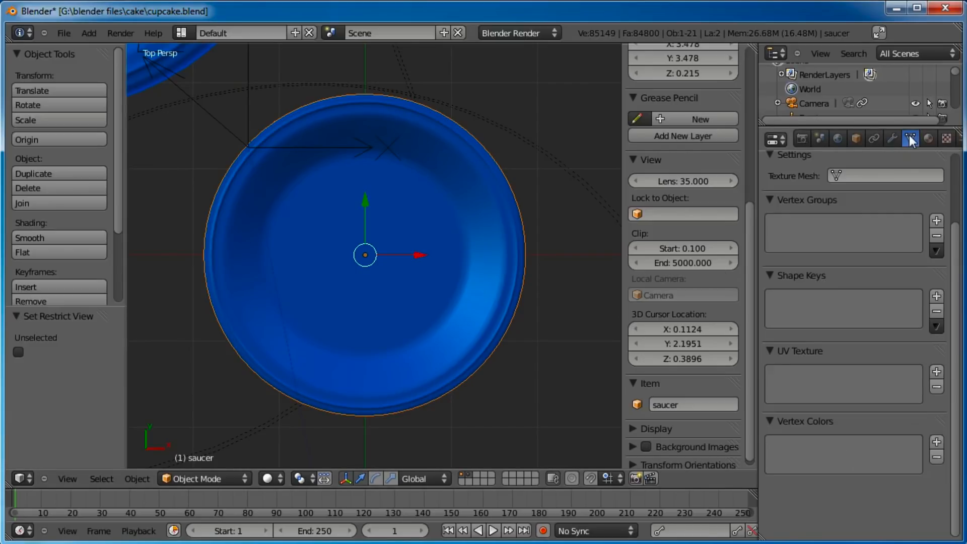
scroll(865, 373, "up", 3)
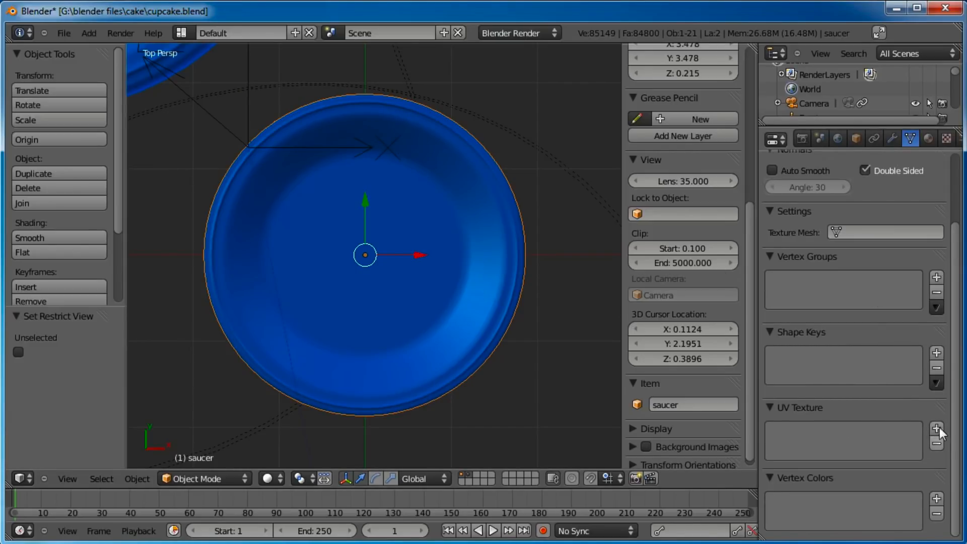
left_click(935, 277)
left_click(874, 366)
type("crumbs")
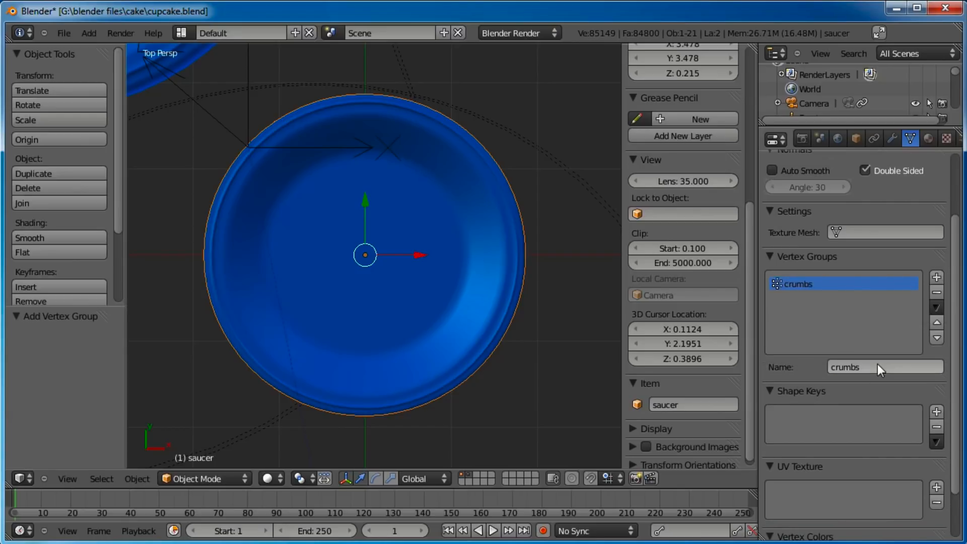
key("Return")
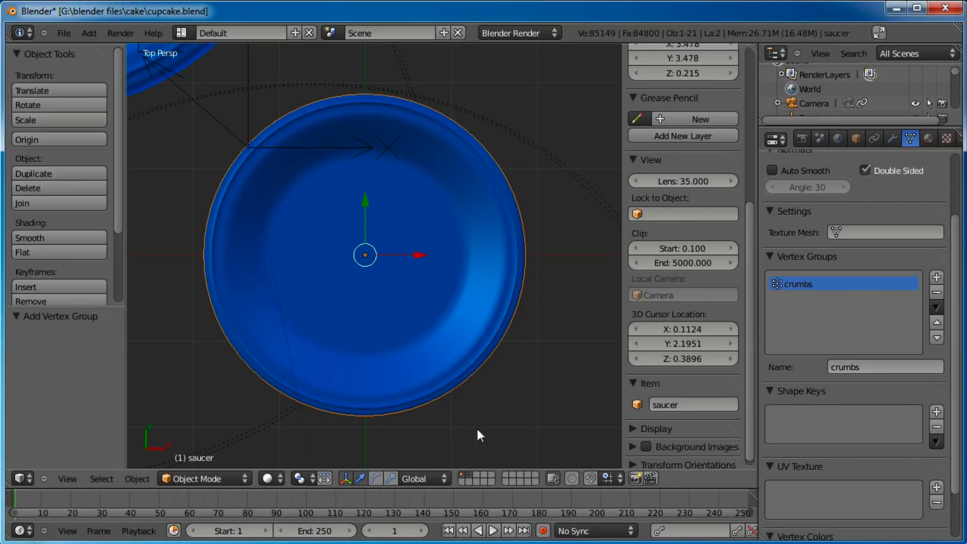
Weight paint the crumbs area on the saucer's centre with the Draw brush at weight 1.000, and inspect the saucer's underside
left_click(218, 476)
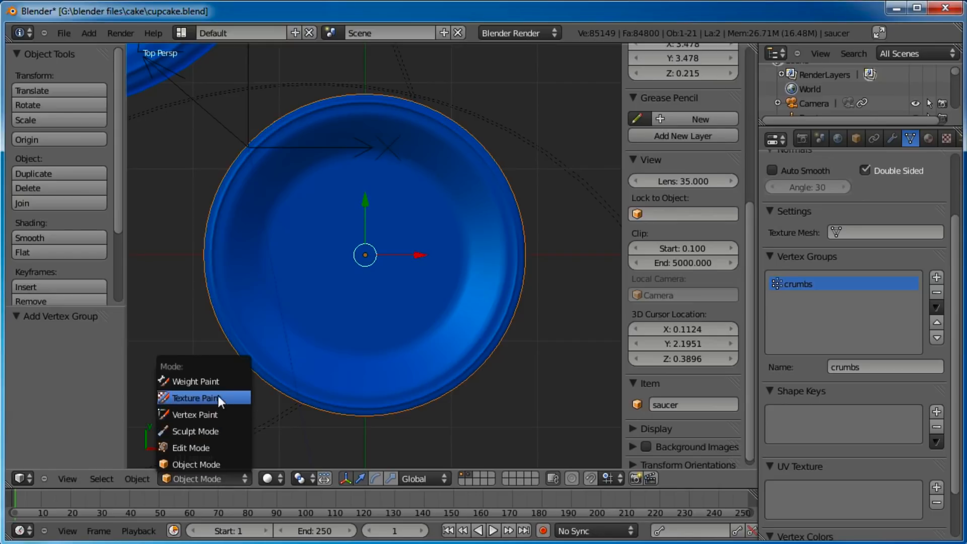
left_click(214, 381)
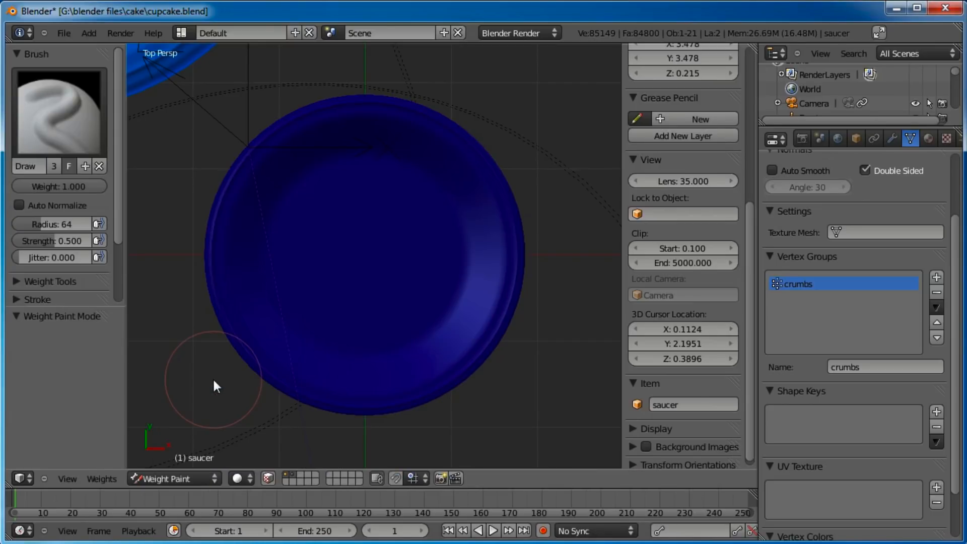
mouse_move(349, 287)
left_mouse_down()
mouse_move(371, 266)
mouse_move(342, 256)
mouse_move(373, 282)
mouse_move(345, 255)
mouse_move(374, 295)
mouse_move(312, 255)
mouse_move(327, 315)
mouse_move(423, 317)
mouse_move(350, 309)
left_mouse_up()
scroll(375, 324, "down", 3)
middle_click_drag(375, 324, 359, 97)
middle_click_drag(384, 157, 405, 245)
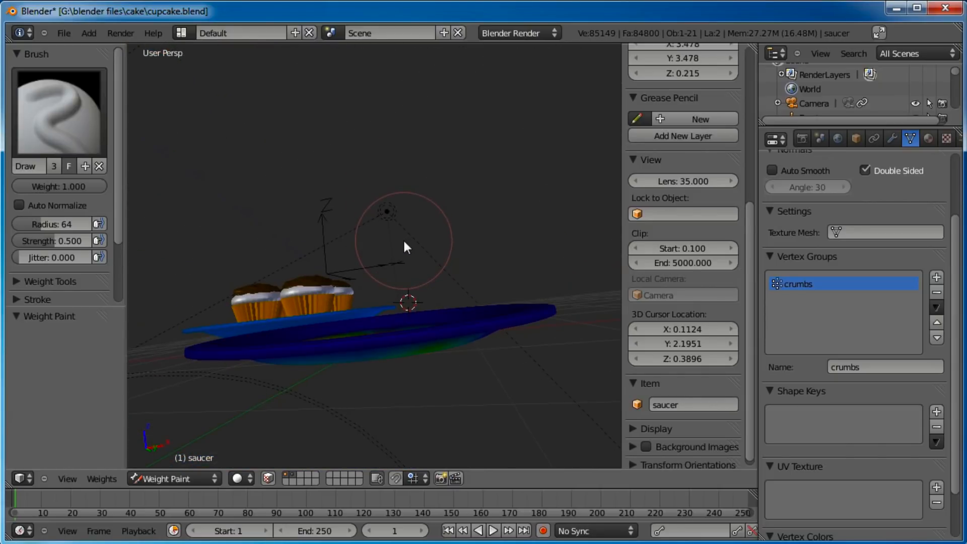
Apply the saucer's Solidify modifier and put the saucer into Edit Mode
left_click(892, 138)
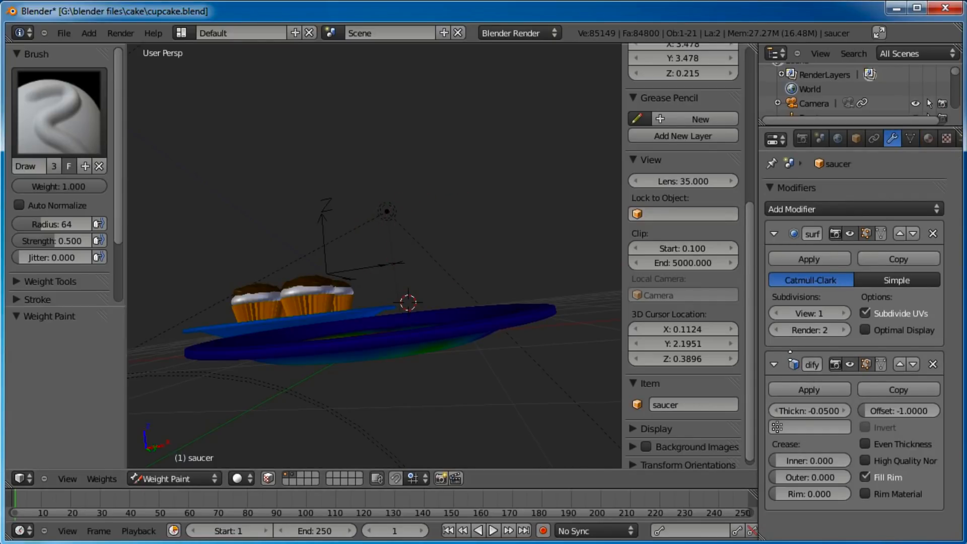
left_click(817, 388)
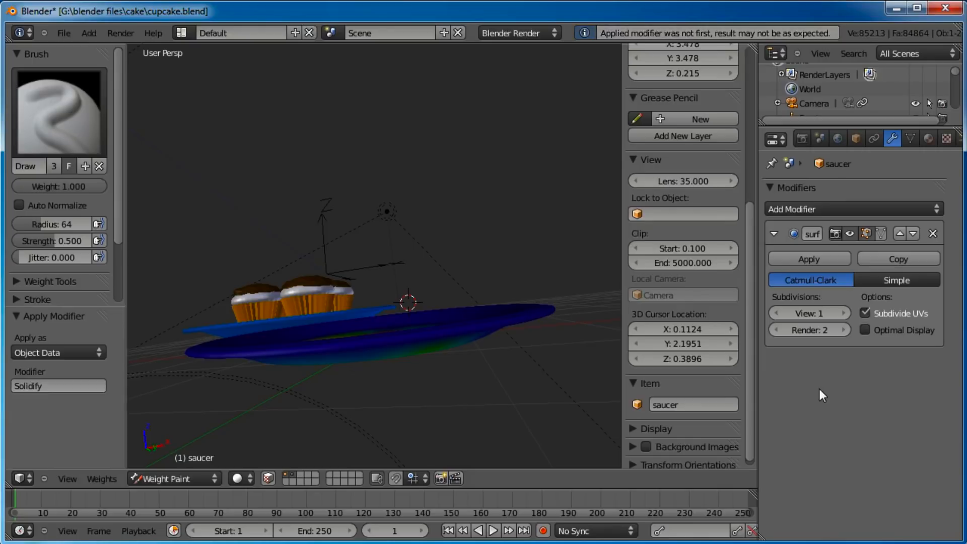
left_click(184, 477)
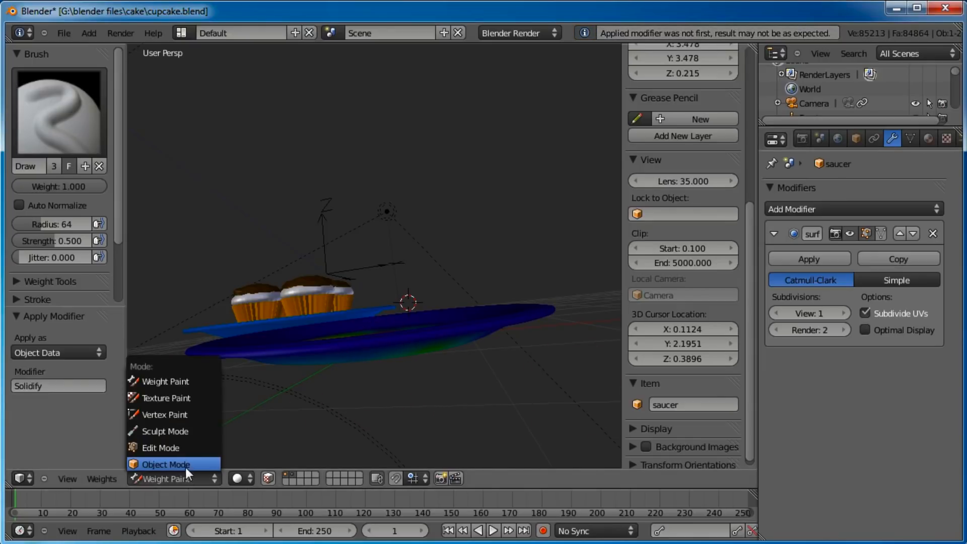
left_click(183, 521)
key("Tab")
Select the edge loop around the saucer's outer rim and mark it as a seam
middle_click_drag(356, 358, 349, 317)
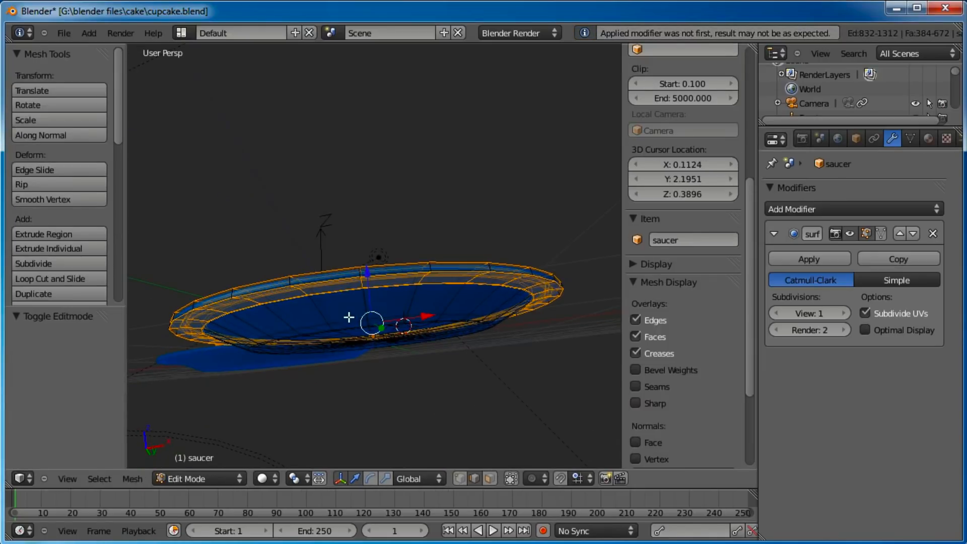
key("KP_3")
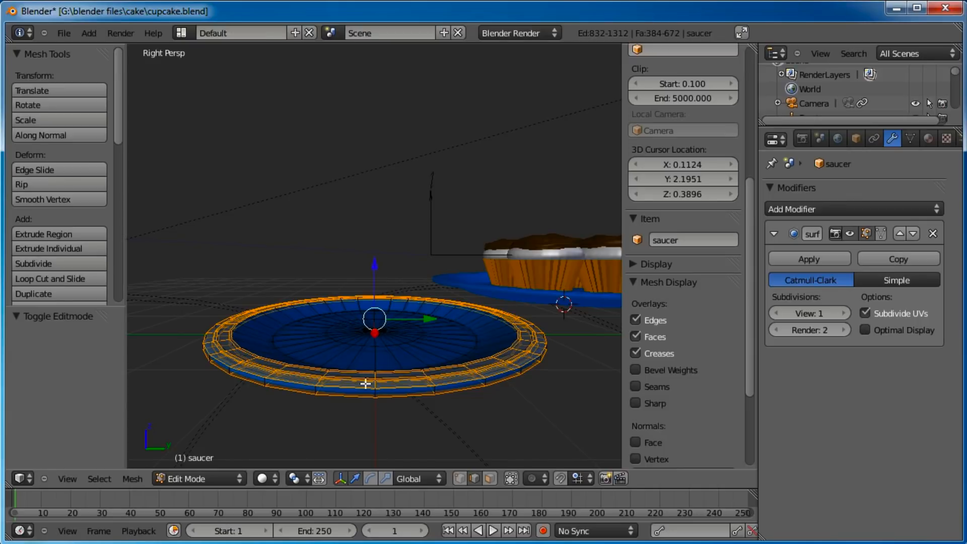
scroll(366, 387, "up", 3)
middle_click_drag(369, 399, 306, 355, "shift")
right_click(287, 330, "alt")
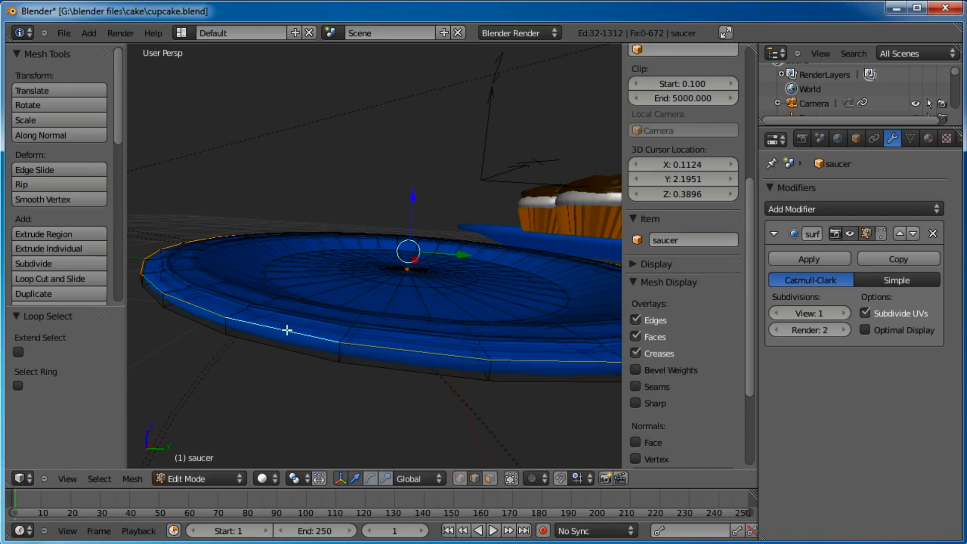
key("ctrl+e")
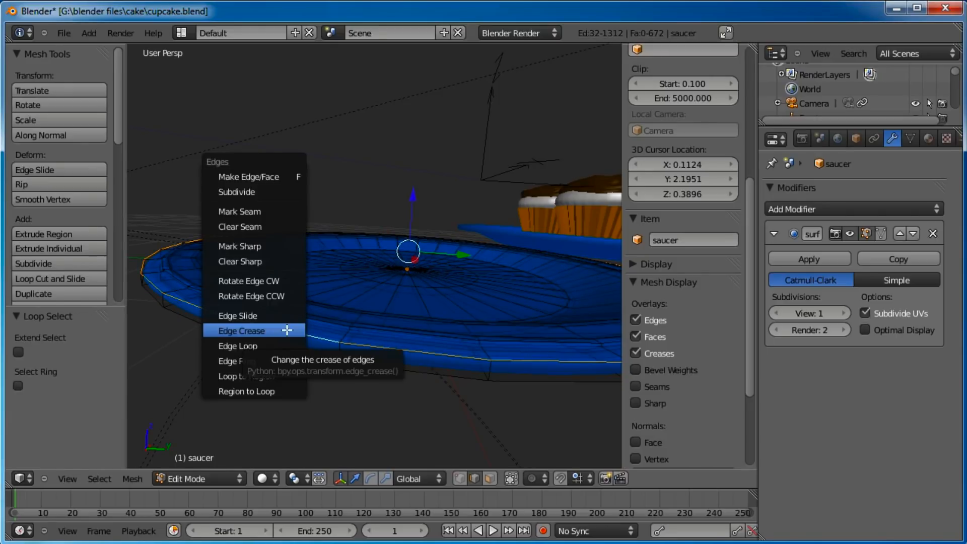
left_click(272, 210)
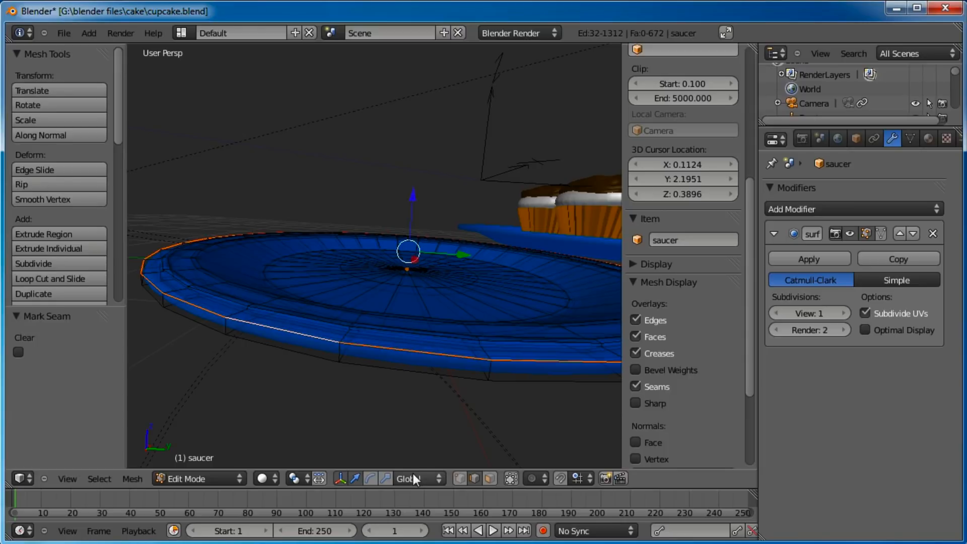
Select all linked faces of the saucer's underside up to the seam and remove them from the crumbs vertex group
left_click(489, 479)
middle_click_drag(451, 395, 386, 288)
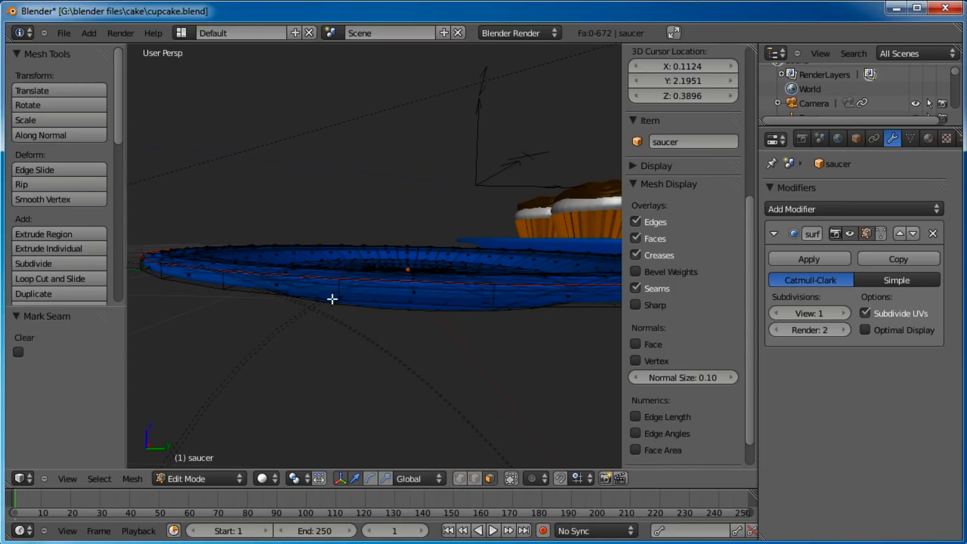
right_click(204, 277)
scroll(398, 281, "up", 4)
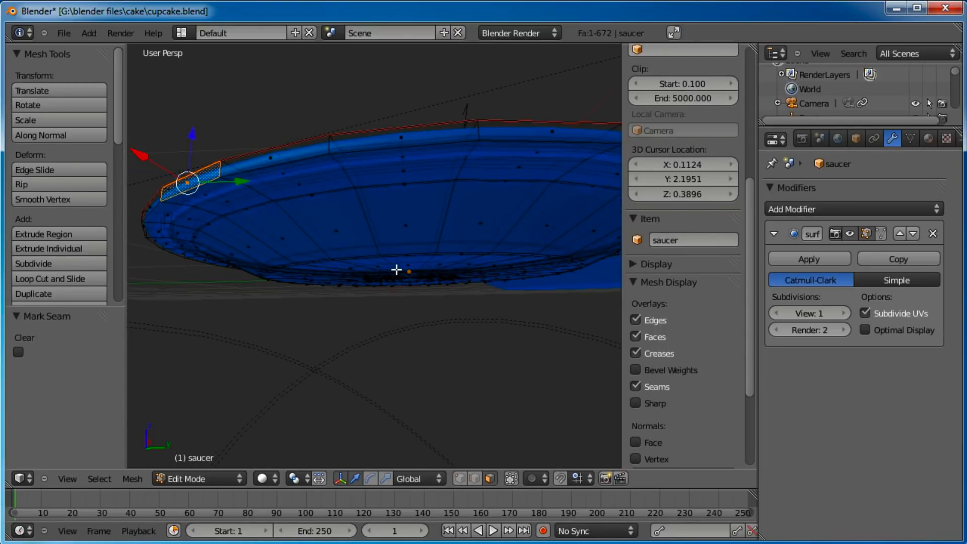
key("ctrl+l")
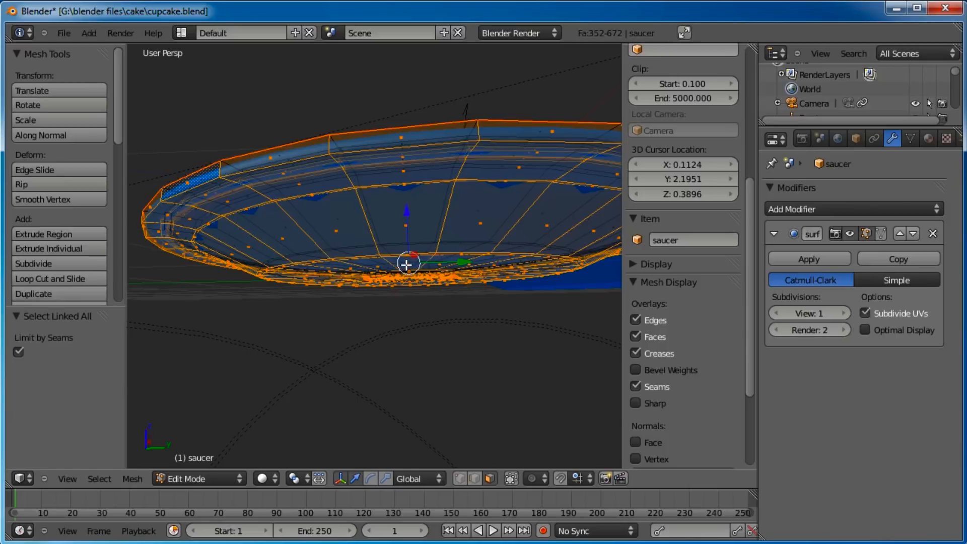
left_click(911, 139)
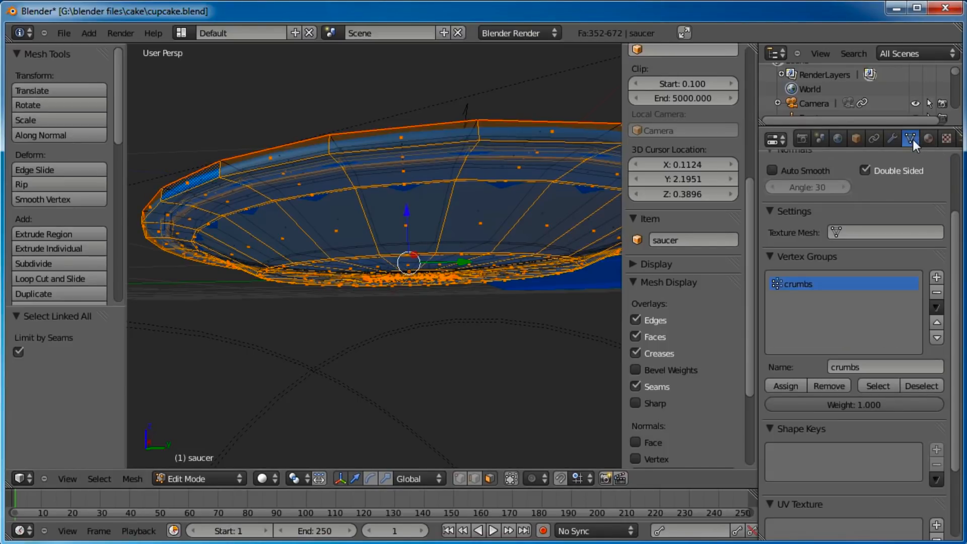
left_click(830, 386)
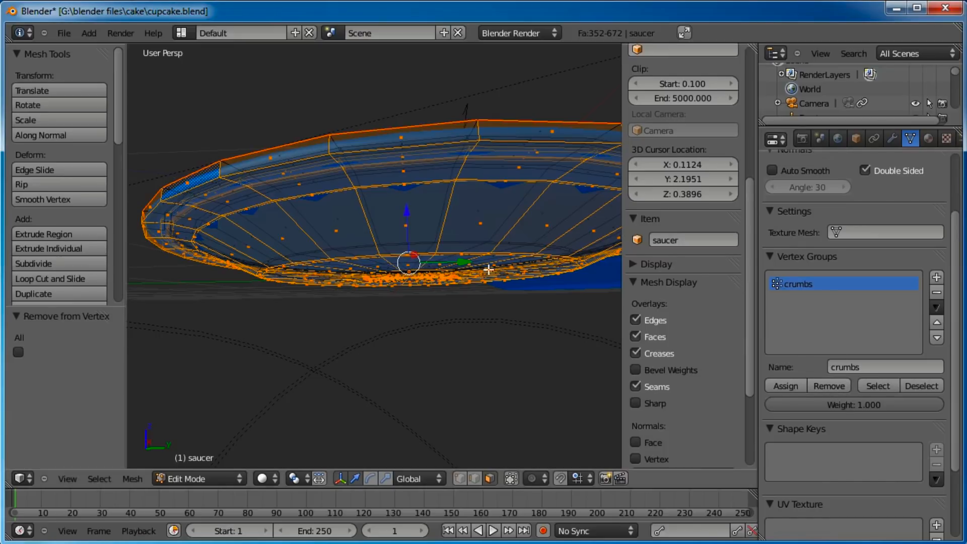
Check the saucer's crumbs weights in Weight Paint mode, and return to Object Mode
key("Tab")
mouse_move(420, 259)
middle_mouse_down()
mouse_move(421, 296)
mouse_move(425, 273)
middle_mouse_up()
left_click(204, 478)
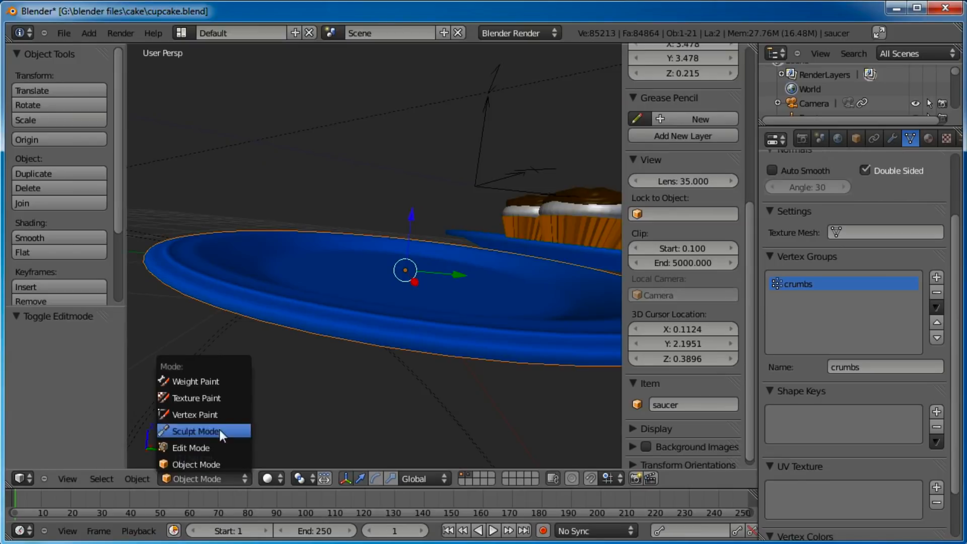
left_click(218, 384)
mouse_move(383, 344)
middle_mouse_down()
mouse_move(355, 294)
mouse_move(363, 270)
mouse_move(352, 403)
middle_mouse_up()
left_click(191, 479)
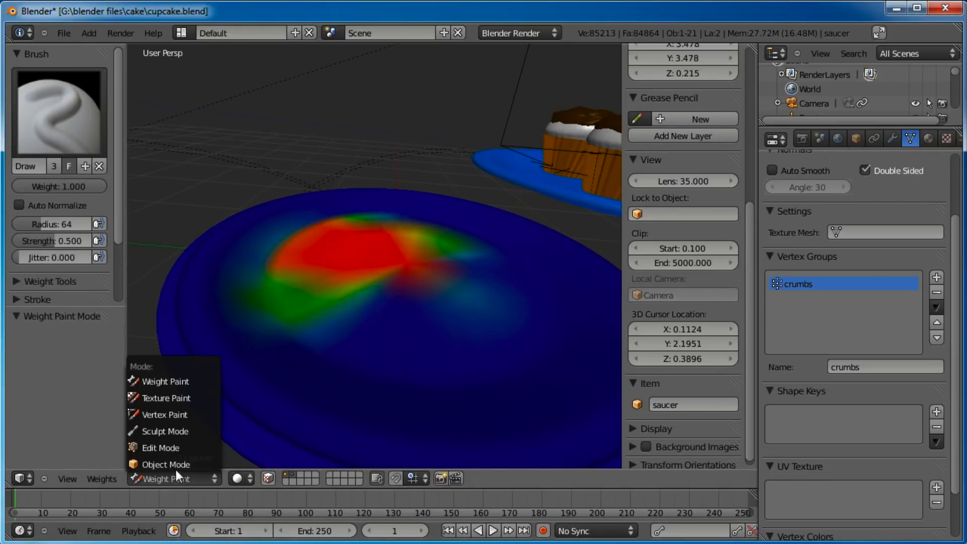
left_click(176, 469)
Unhide the front cupcake's parts and select only the saucer
scroll(372, 292, "down", 3)
key("a")
middle_click_drag(344, 291, 365, 362)
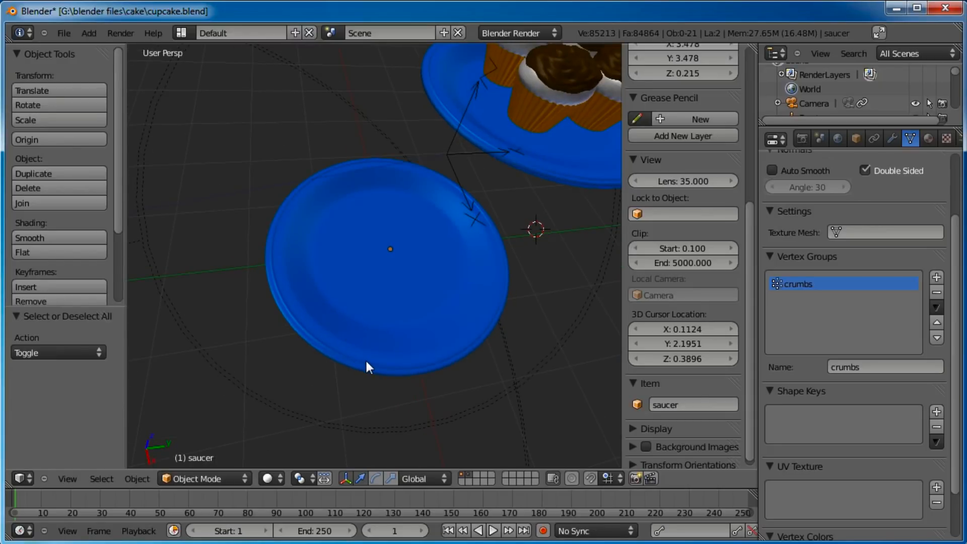
key("alt+h")
key("a")
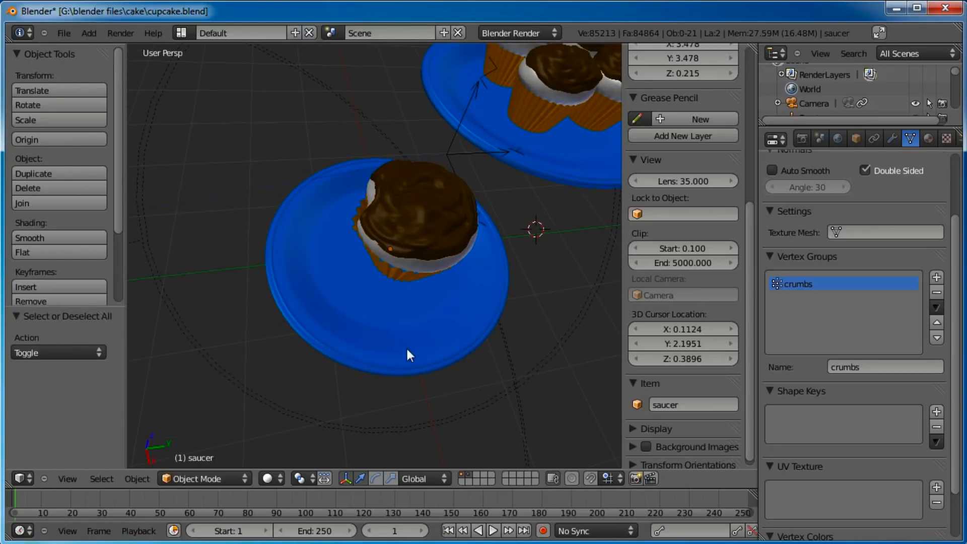
right_click(387, 328)
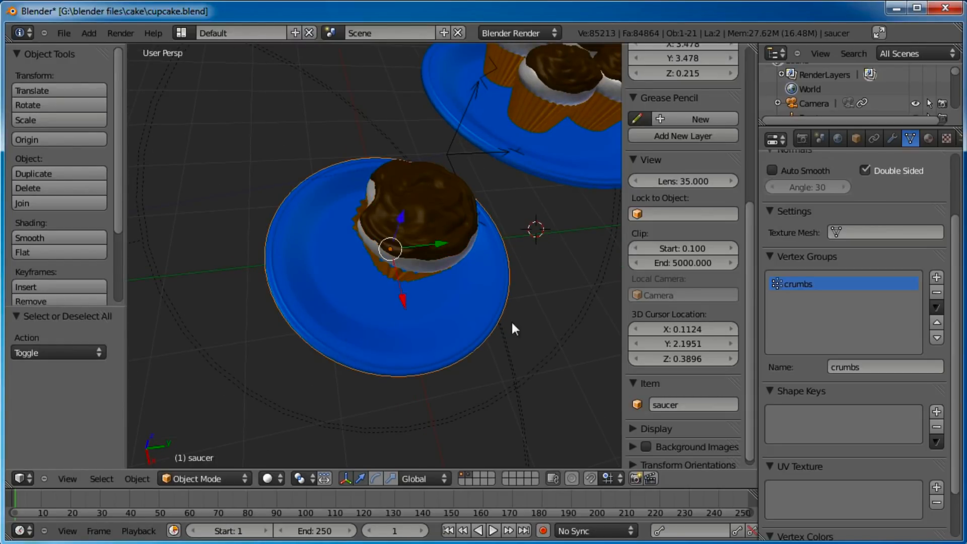
Add a cube in top orthographic view and move it about 3 units along X and -1.4 along Y, beside the saucer
scroll(817, 140, "down", 2)
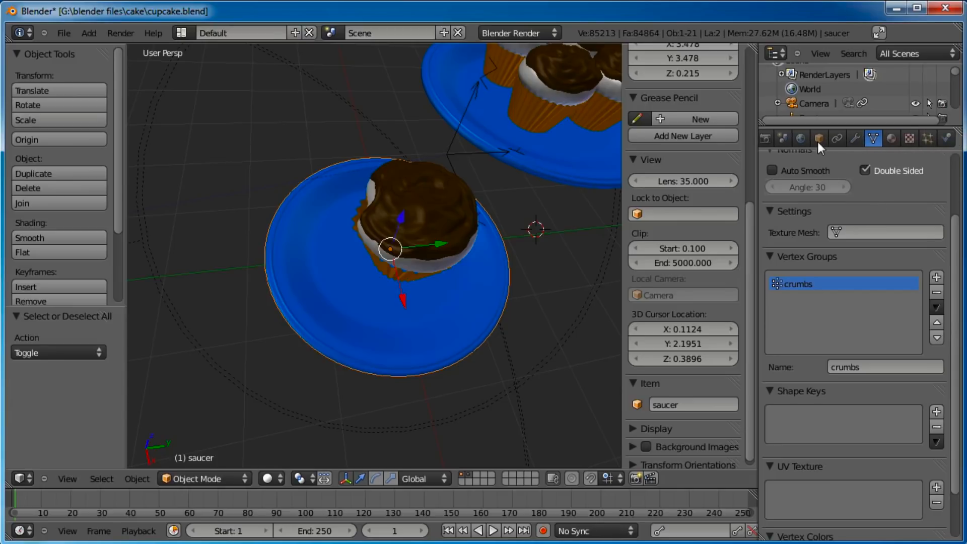
left_click(927, 138)
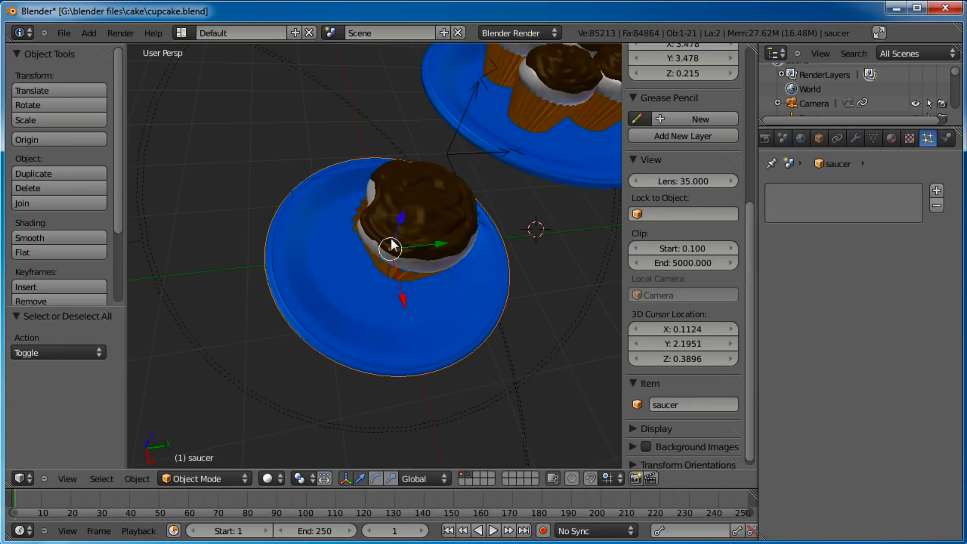
key("KP_7")
key("KP_5")
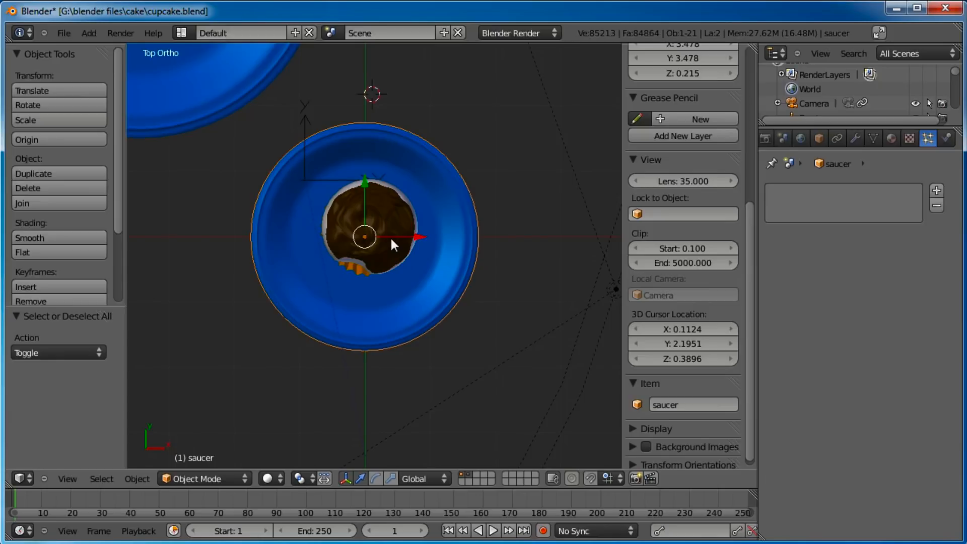
scroll(494, 247, "down", 1, "ctrl")
middle_click_drag(493, 248, 394, 234, "shift")
scroll(395, 234, "up", 3)
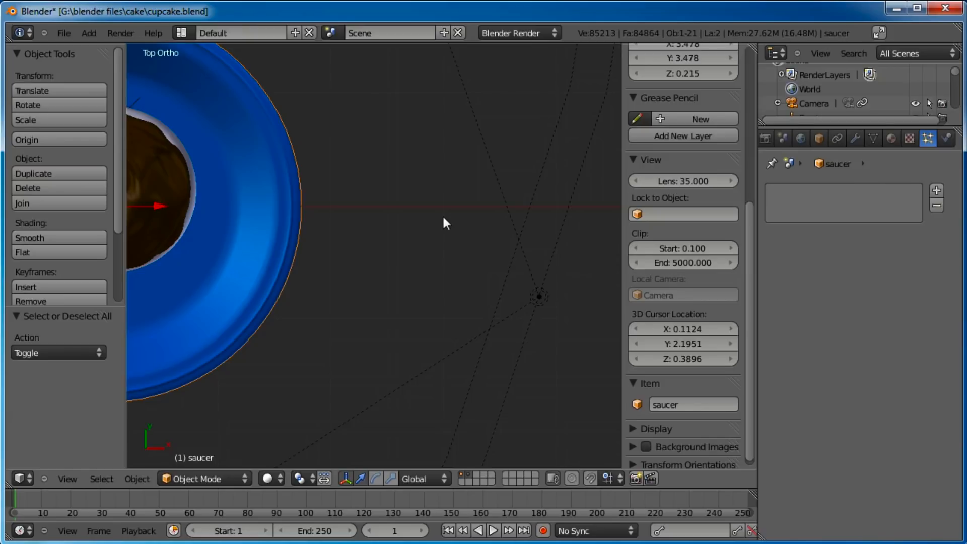
key("shift+a")
mouse_move(443, 107)
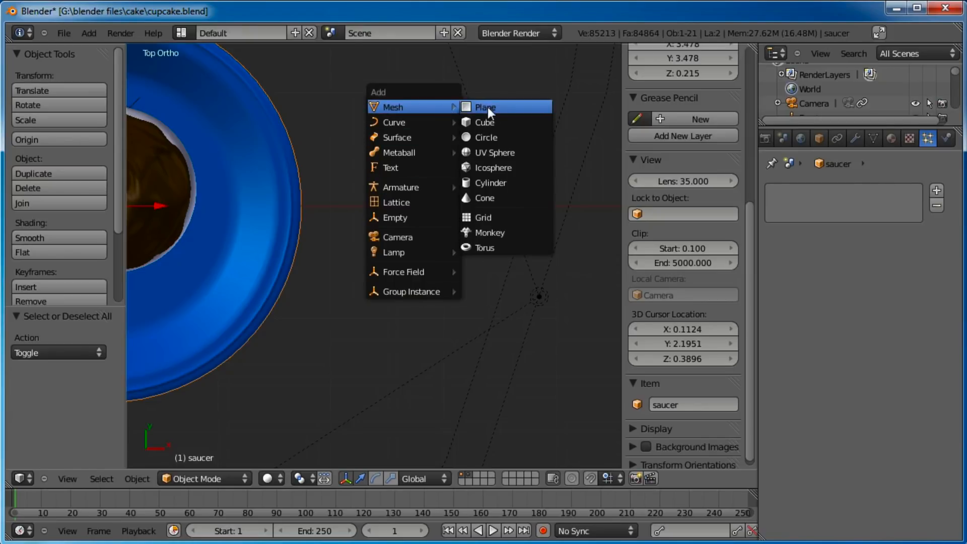
left_click(486, 122)
scroll(403, 258, "down", 3)
key("g")
left_click(481, 233)
middle_click_drag(482, 233, 363, 235)
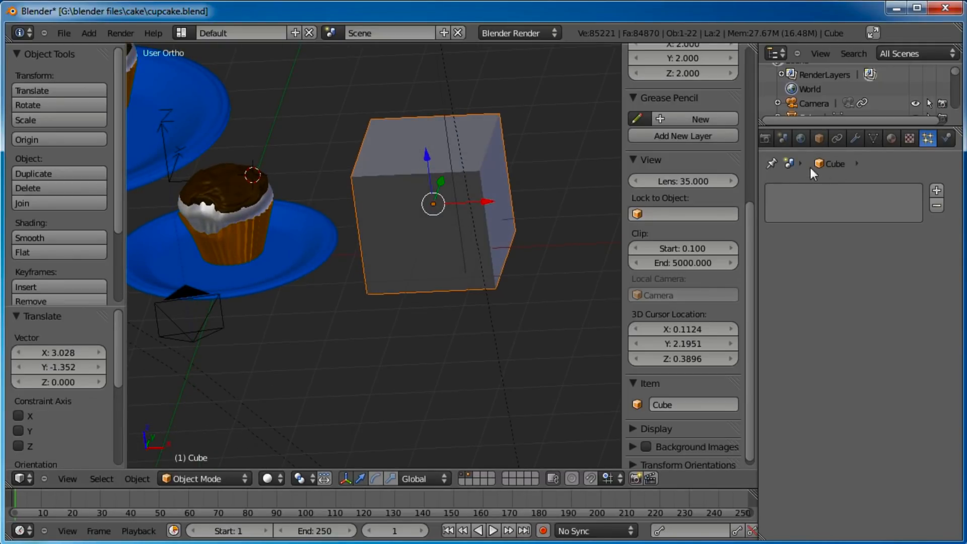
Add a Multiresolution modifier to the cube and subdivide it twice with Catmull-Clark
left_click(856, 136)
left_click(856, 210)
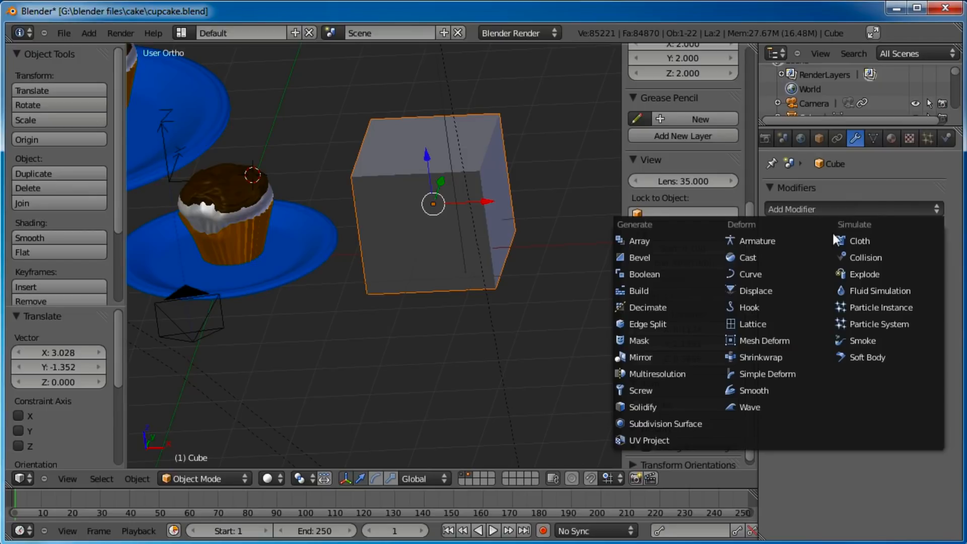
left_click(681, 380)
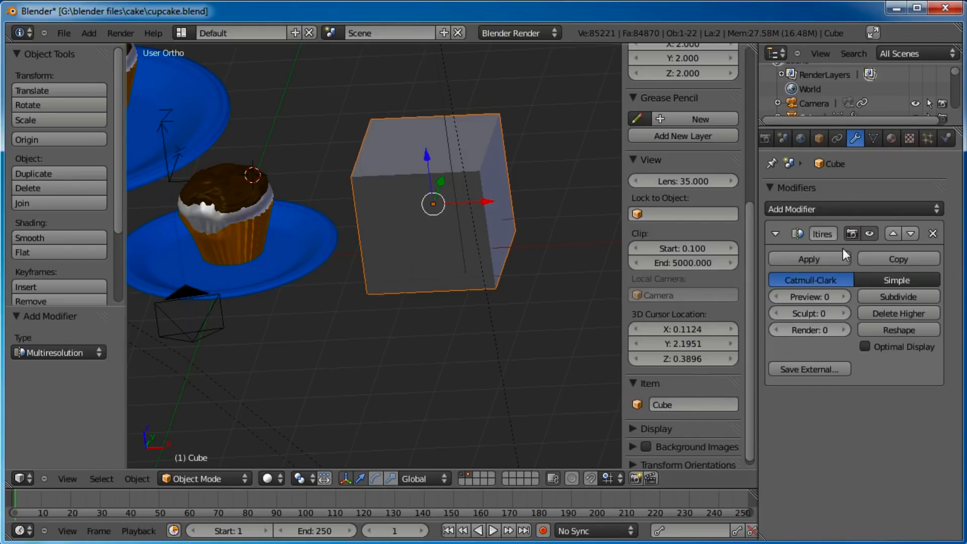
left_click(887, 294)
left_click(887, 294)
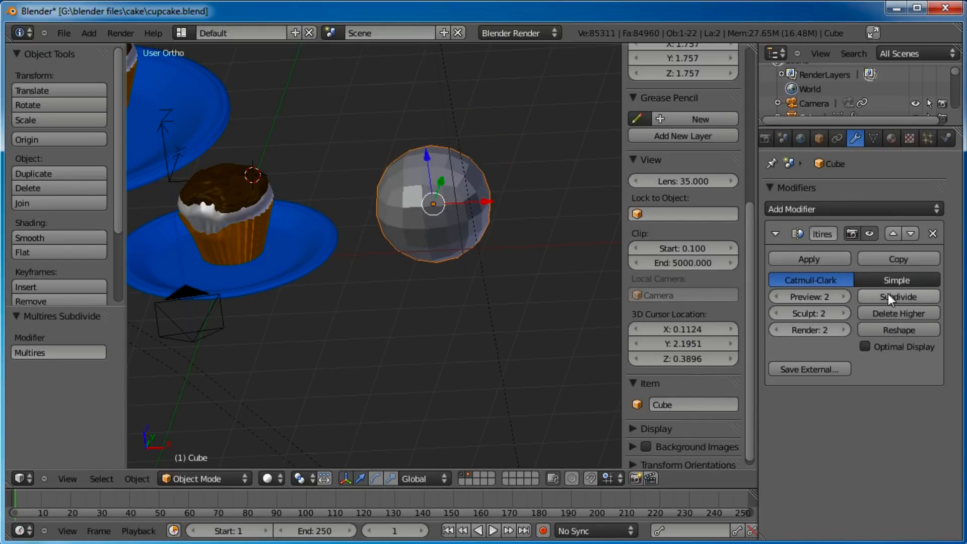
Switch the subdivided cube to Sculpt Mode and choose the Grab brush
left_click(213, 479)
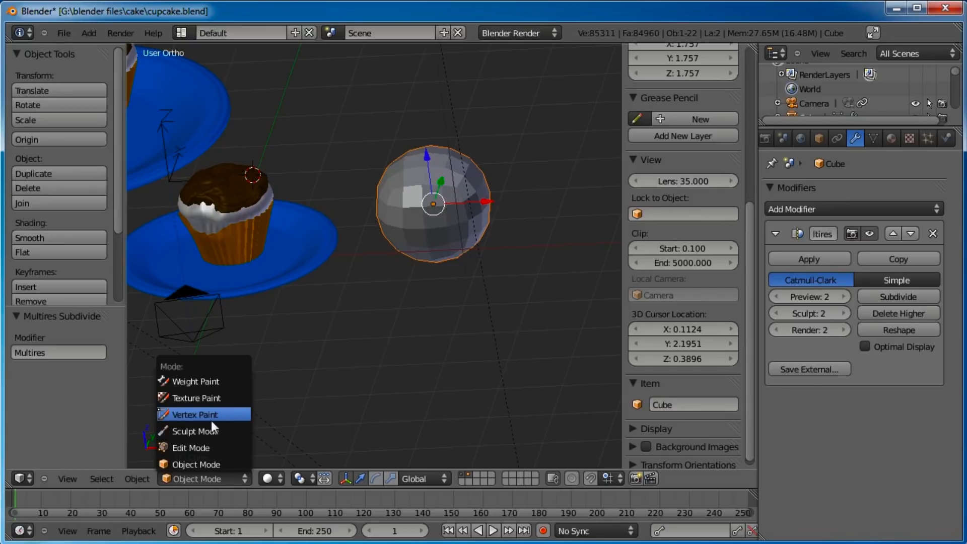
left_click(213, 432)
middle_click_drag(479, 256, 434, 348)
left_click(28, 91)
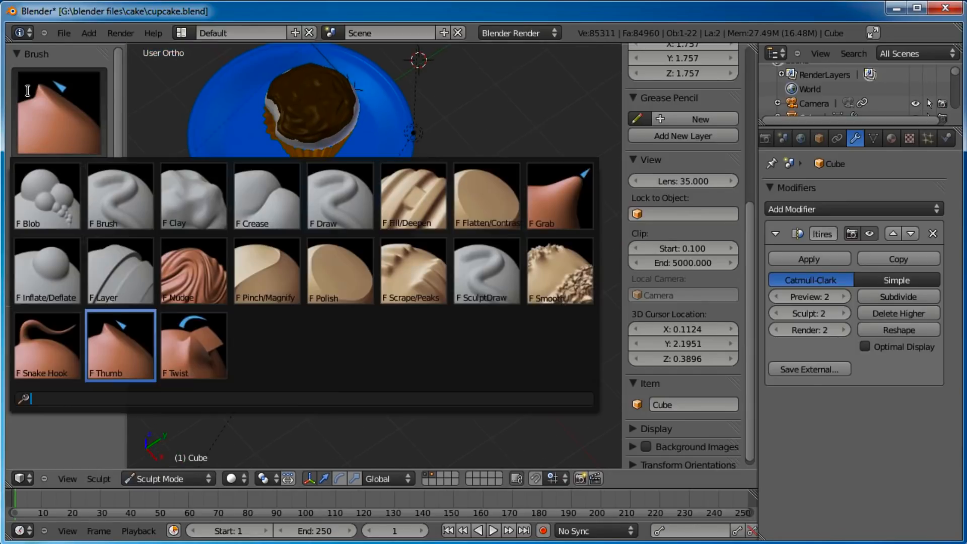
left_click(559, 196)
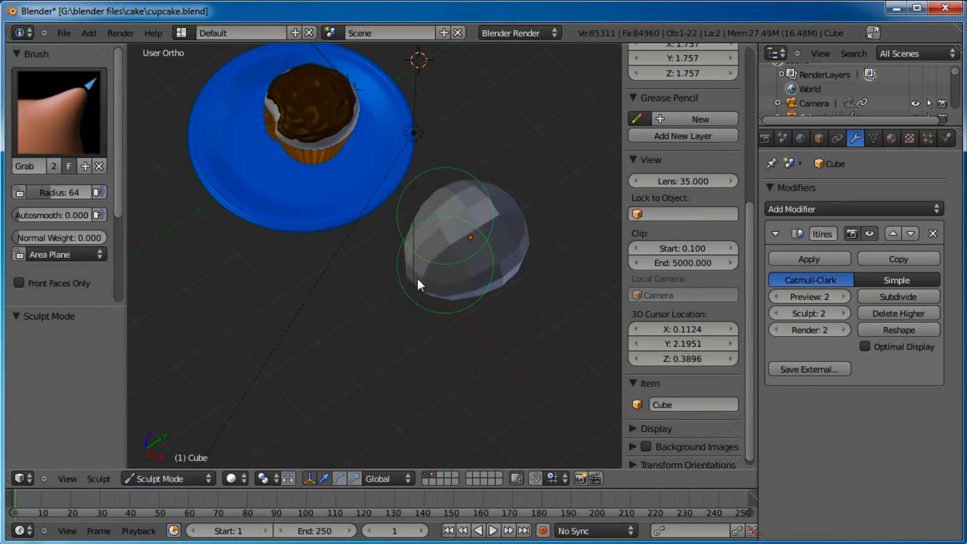
Sculpt the rounded cube from several sides with the Grab brush into an irregular, dented crumb shape
mouse_move(455, 241)
middle_mouse_down()
mouse_move(443, 366)
mouse_move(395, 298)
middle_mouse_up()
mouse_move(397, 302)
left_mouse_down()
mouse_move(424, 282)
mouse_move(428, 322)
left_mouse_up()
mouse_move(388, 307)
middle_mouse_down()
mouse_move(415, 180)
mouse_move(432, 233)
middle_mouse_up()
mouse_move(432, 233)
left_mouse_down()
mouse_move(431, 259)
mouse_move(416, 281)
mouse_move(467, 276)
mouse_move(492, 229)
mouse_move(431, 268)
left_mouse_up()
middle_click_drag(432, 267, 414, 225)
left_click_drag(405, 239, 436, 285)
mouse_move(436, 285)
middle_mouse_down()
mouse_move(379, 349)
mouse_move(256, 313)
middle_mouse_up()
mouse_move(302, 318)
left_mouse_down()
mouse_move(359, 340)
mouse_move(368, 331)
left_mouse_up()
mouse_move(367, 332)
middle_mouse_down()
mouse_move(387, 195)
mouse_move(384, 203)
middle_mouse_up()
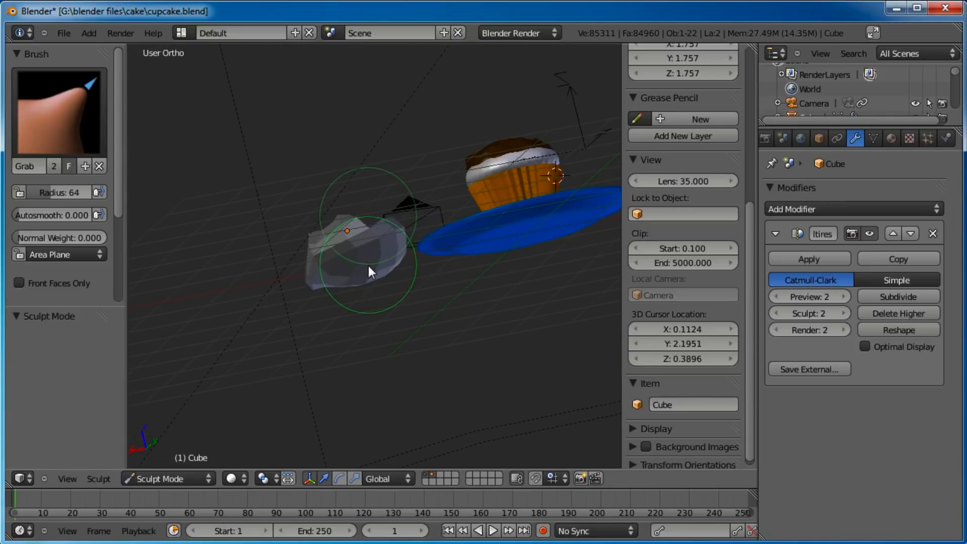
mouse_move(328, 238)
middle_mouse_down()
mouse_move(449, 249)
mouse_move(387, 258)
mouse_move(451, 326)
mouse_move(403, 392)
middle_mouse_up()
Return to Object Mode, apply the sculpted shape's Multiresolution modifier and shade it smooth
left_click(183, 476)
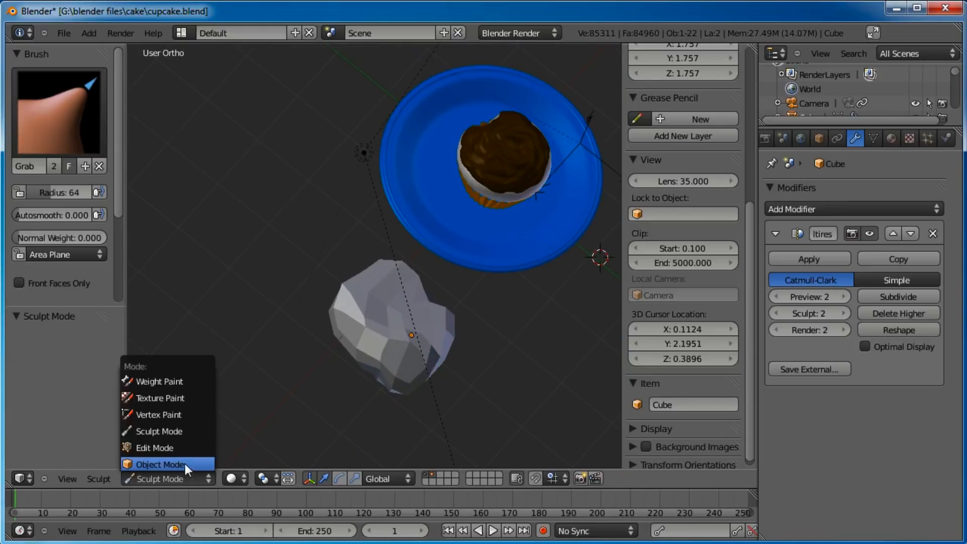
left_click(185, 463)
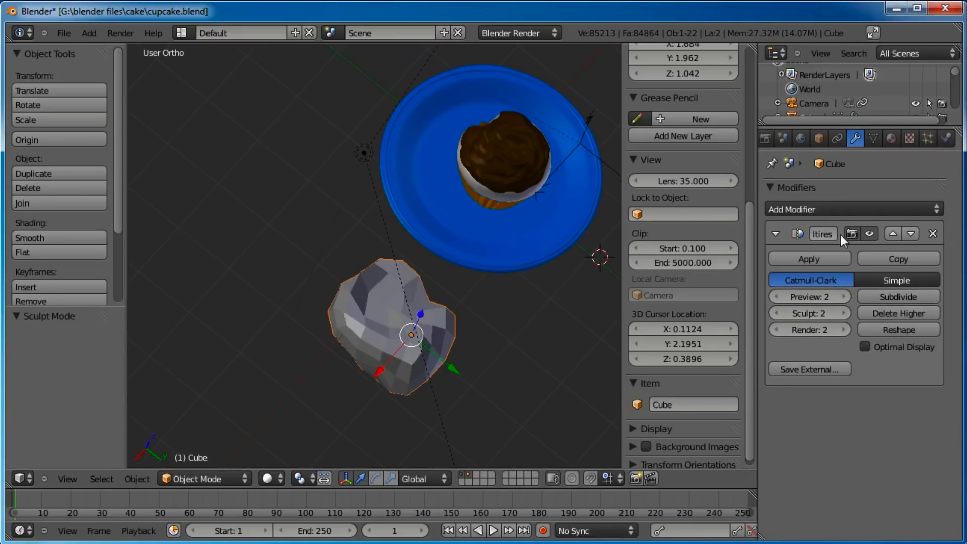
left_click(831, 259)
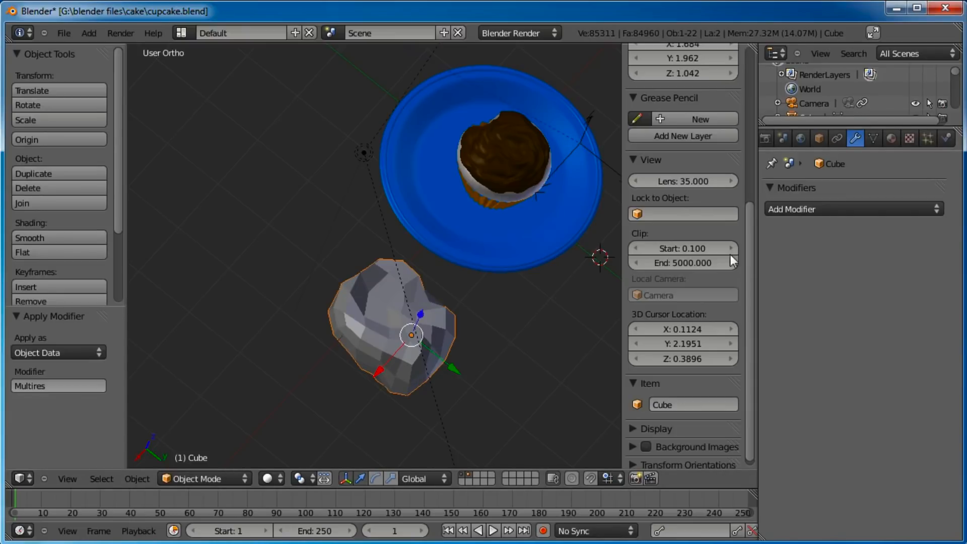
left_click(55, 233)
mouse_move(413, 287)
middle_mouse_down()
mouse_move(442, 288)
mouse_move(389, 252)
mouse_move(321, 295)
mouse_move(430, 238)
mouse_move(419, 351)
middle_mouse_up()
key("alt+a")
middle_click_drag(423, 237, 498, 217)
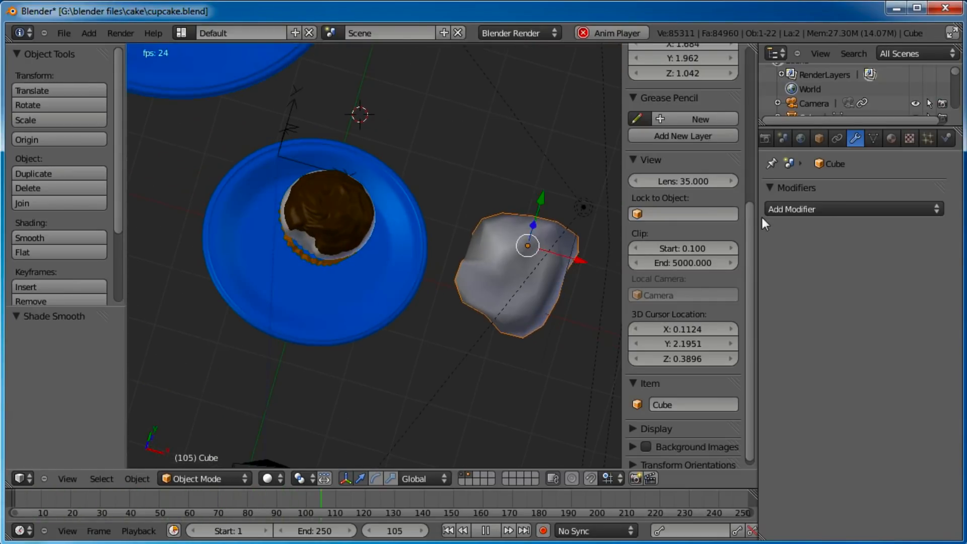
Stop the animation playback and give the saucer a new particle system of type Hair
right_click(365, 294)
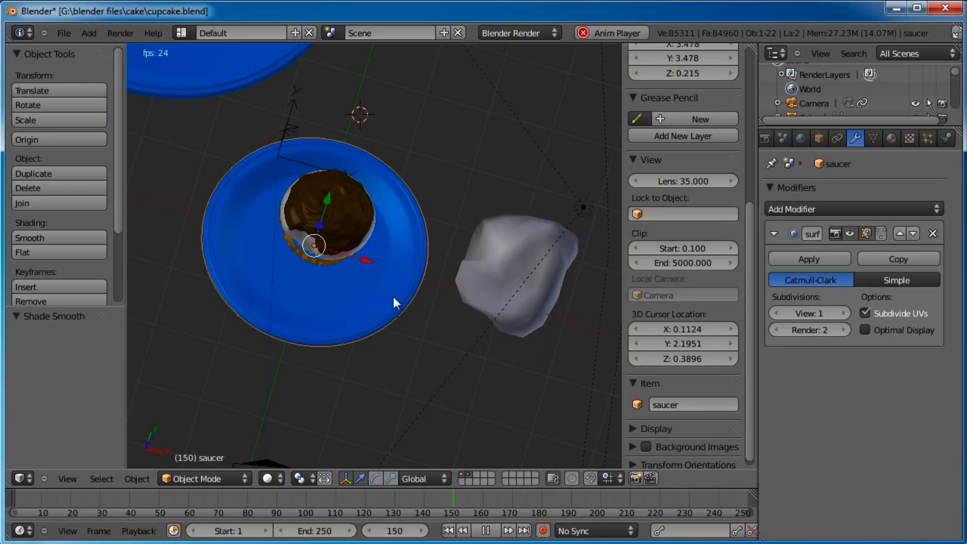
left_click(928, 139)
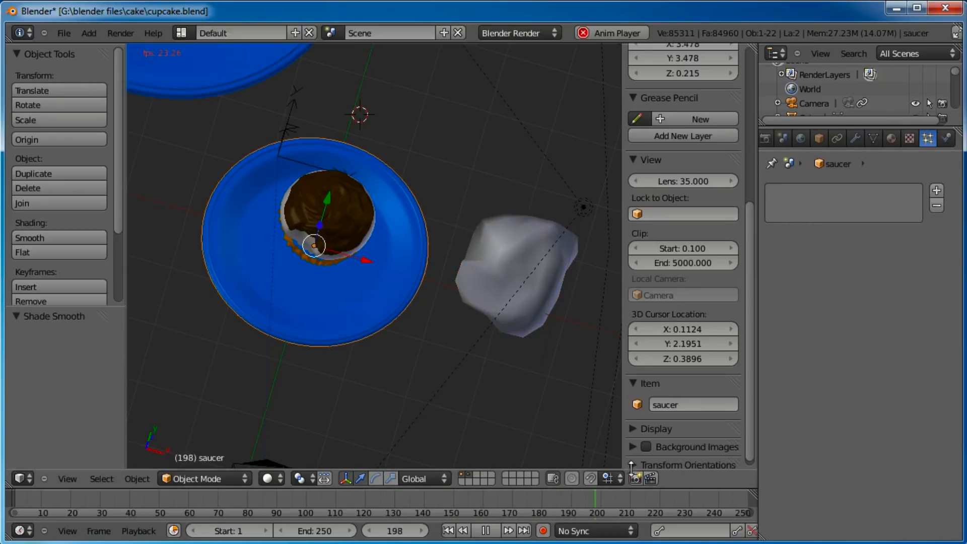
left_click(488, 530)
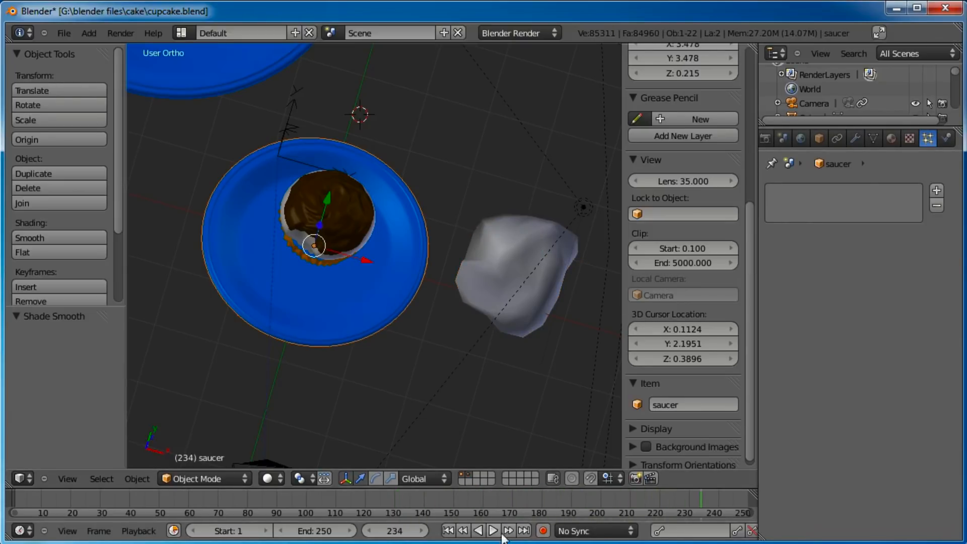
left_click(937, 190)
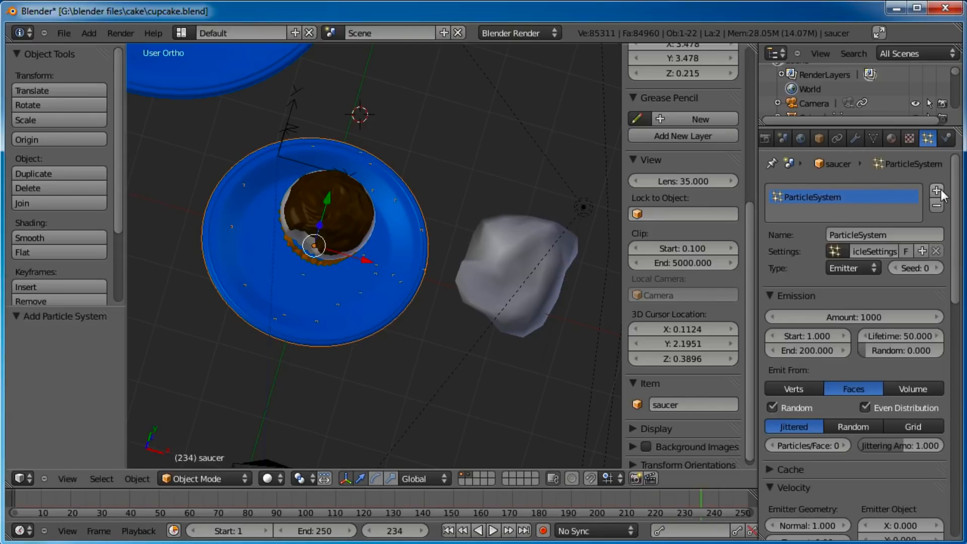
left_click(844, 266)
left_click(841, 237)
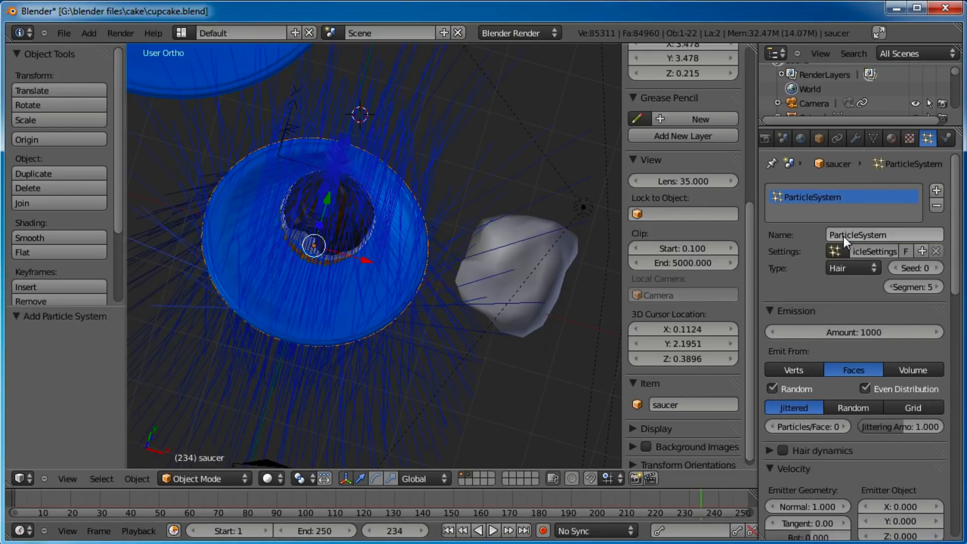
Set the saucer's hair particles to render as Object
middle_click_drag(394, 264, 364, 226)
scroll(860, 424, "down", 4)
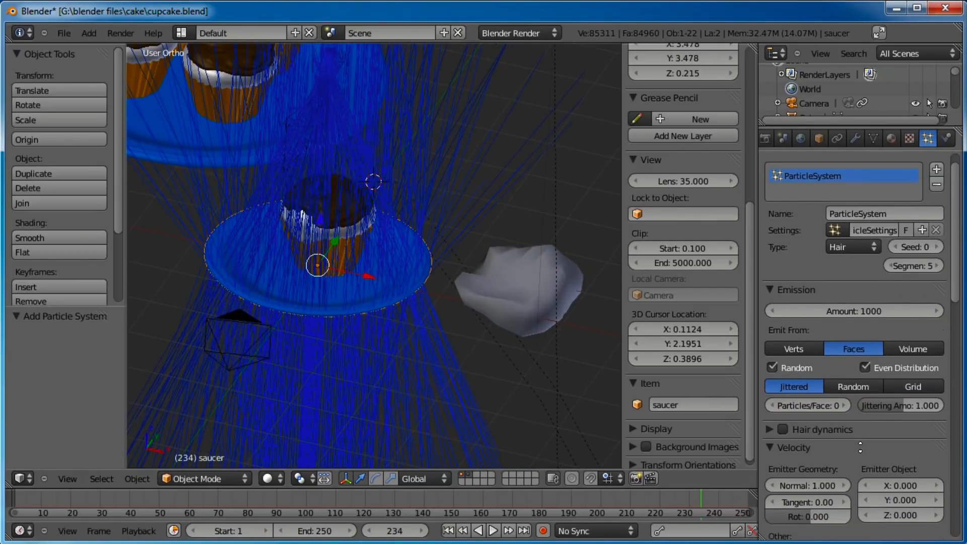
scroll(850, 427, "down", 4)
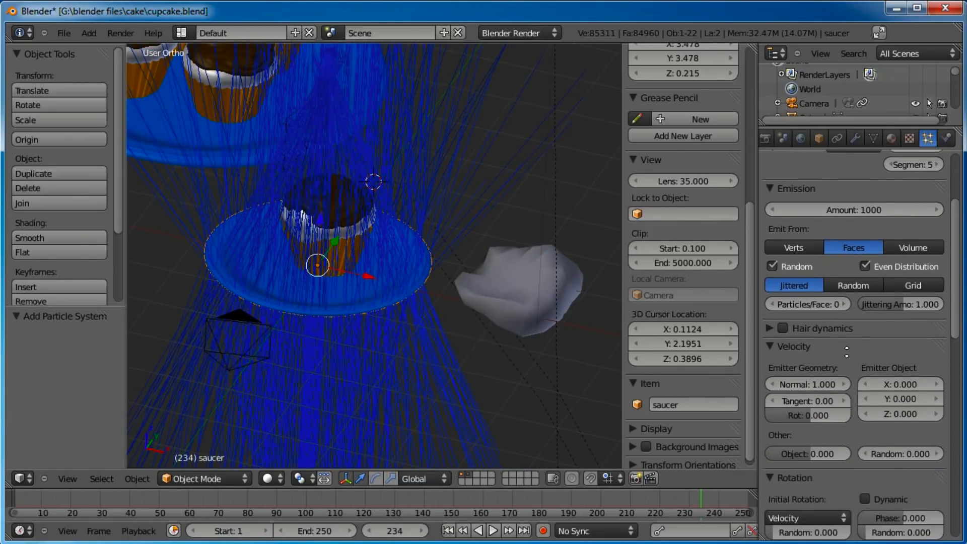
scroll(845, 401, "down", 10)
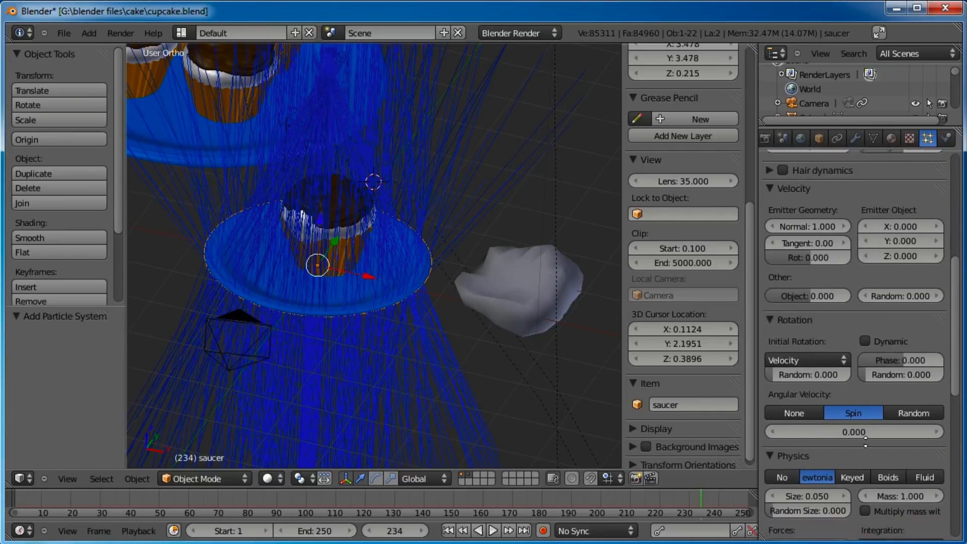
scroll(853, 355, "down", 6)
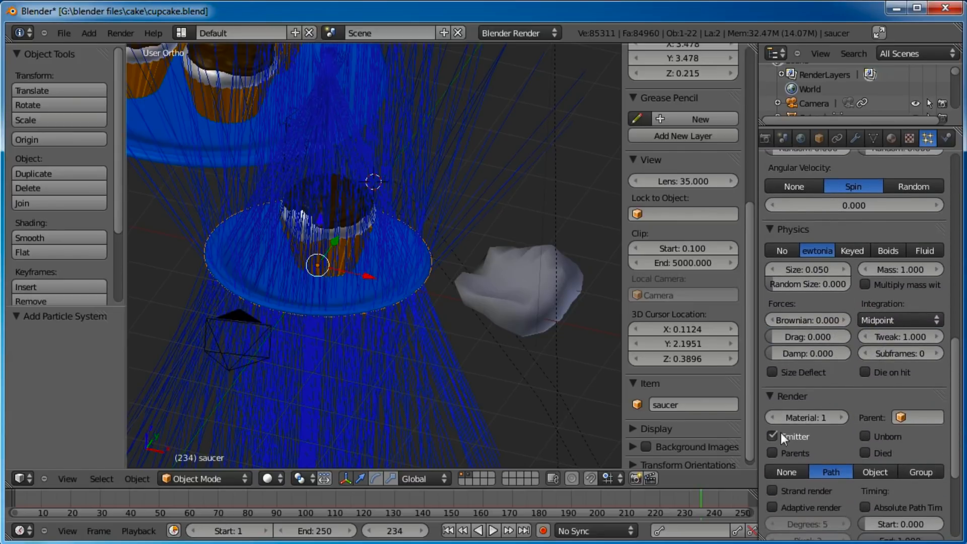
scroll(786, 413, "down", 1)
left_click(878, 440)
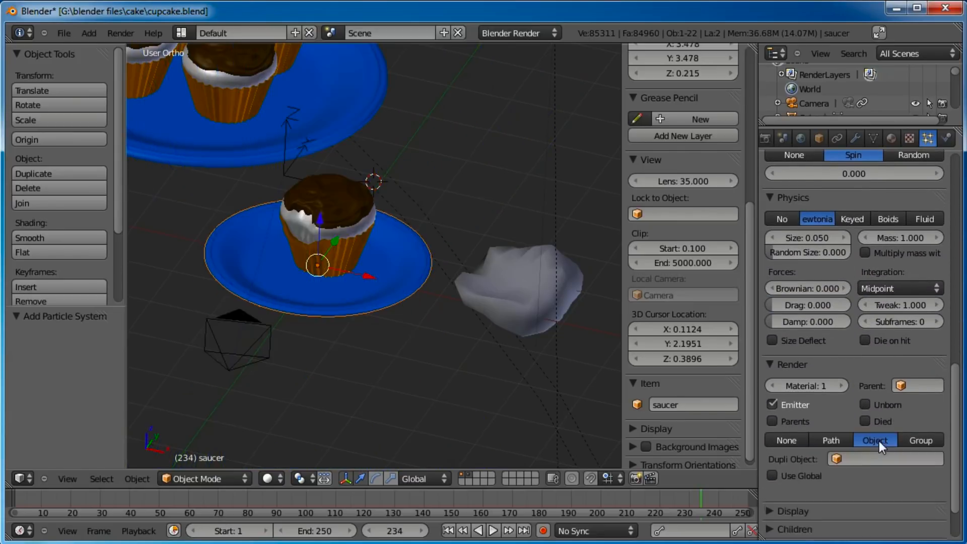
Rename the sculpted mesh beside the saucer as crumb
right_click(546, 295)
left_click(678, 407)
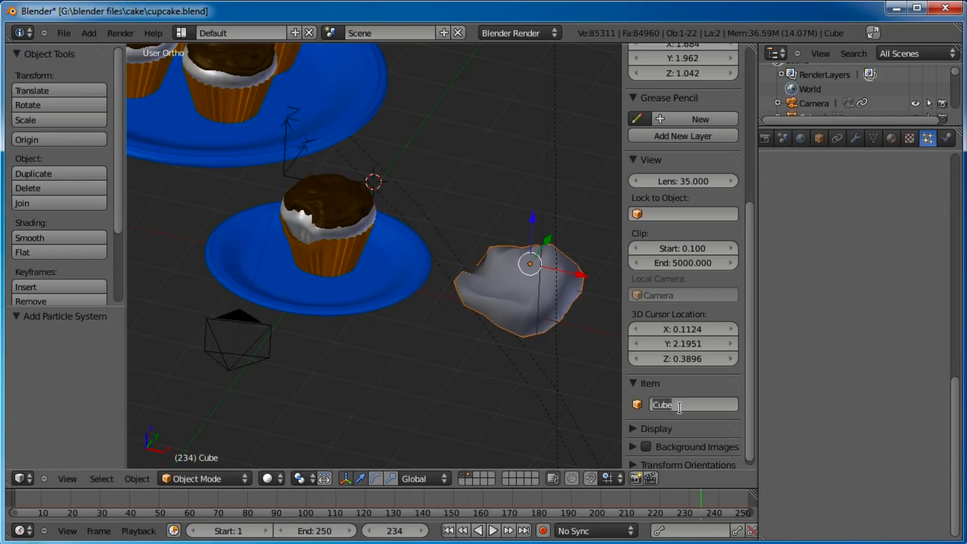
type("crumb")
key("Return")
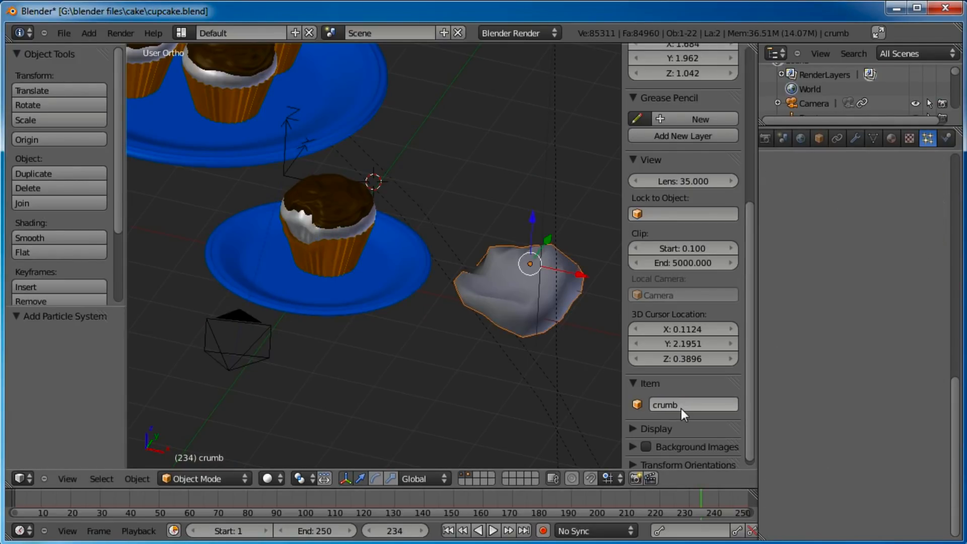
Assign crumb as the dupli object of the saucer's particle system and inspect the scattered crumbs from above
right_click(424, 288)
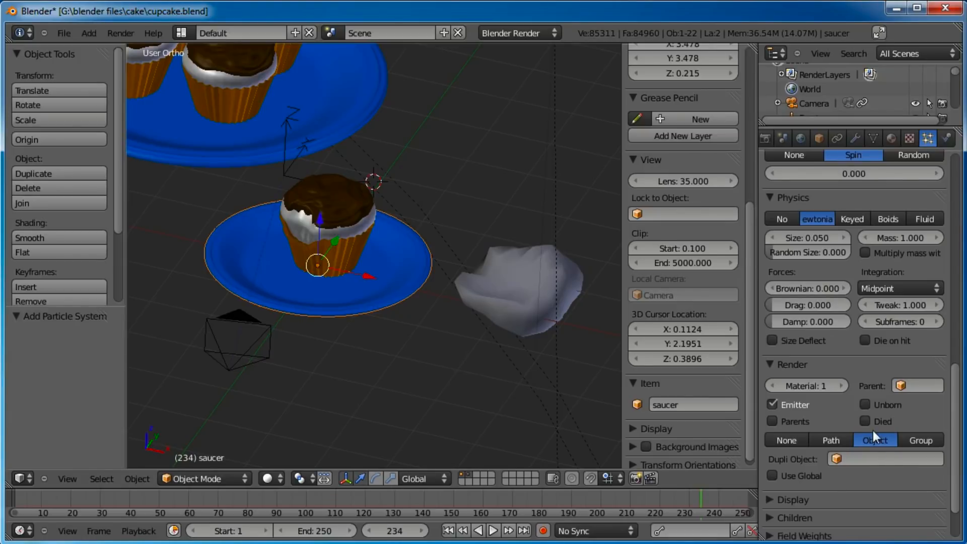
left_click(858, 458)
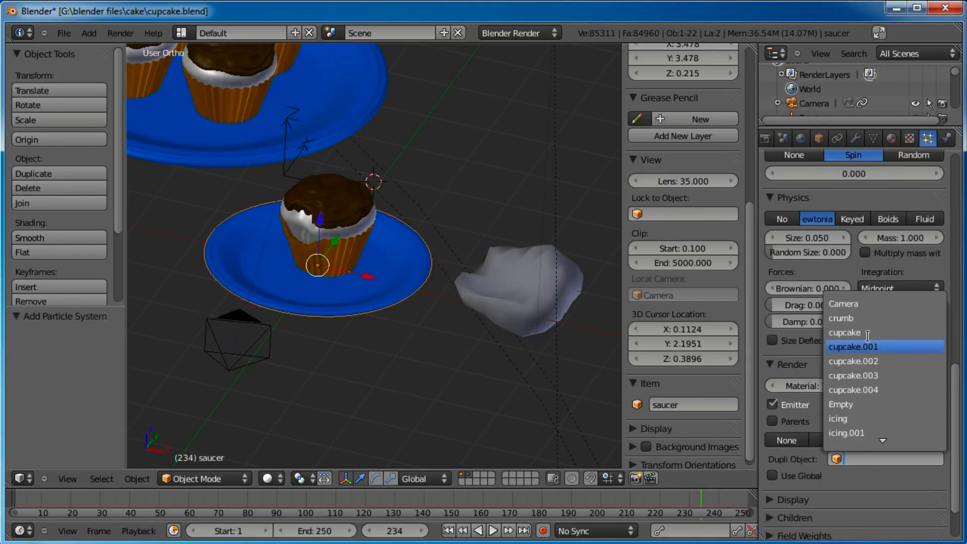
left_click(859, 317)
scroll(300, 307, "up", 5)
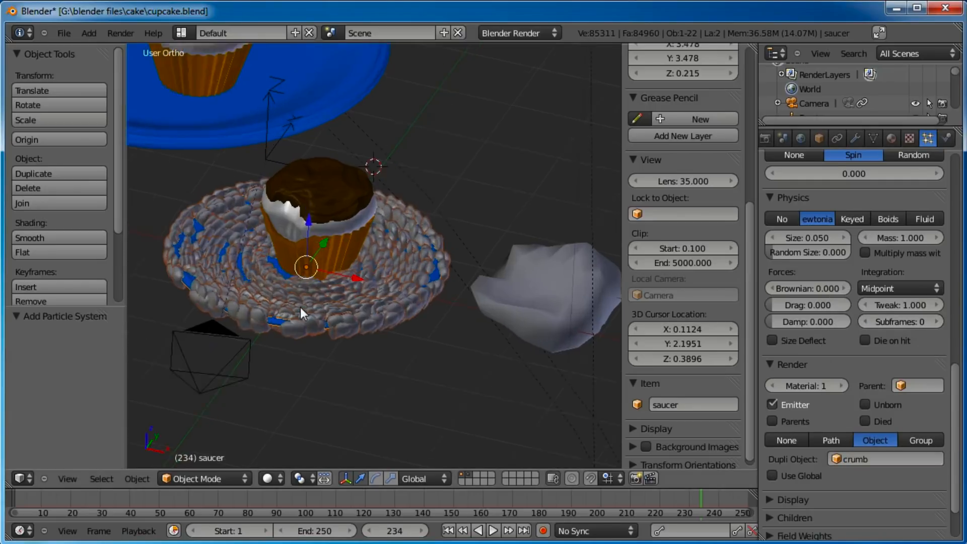
middle_click_drag(370, 313, 365, 349)
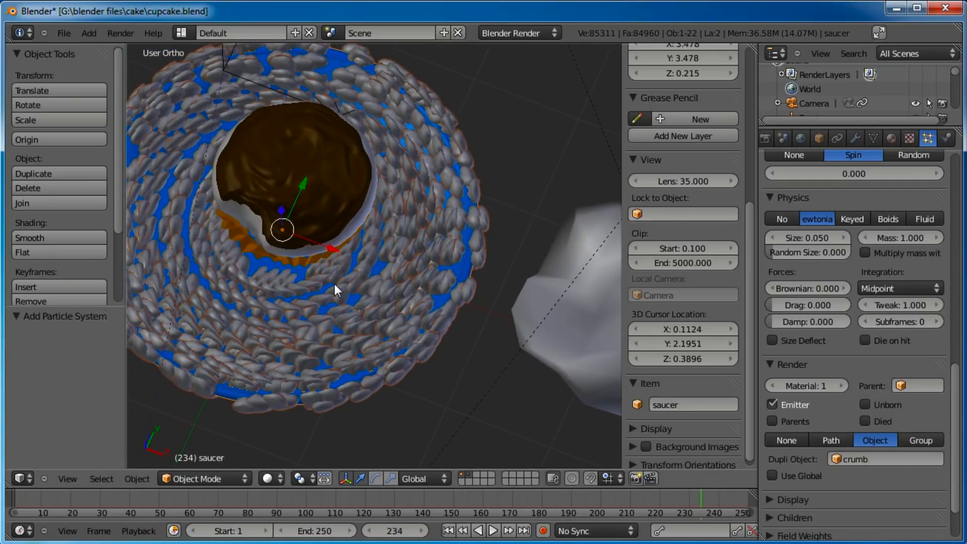
middle_click_drag(335, 287, 373, 358)
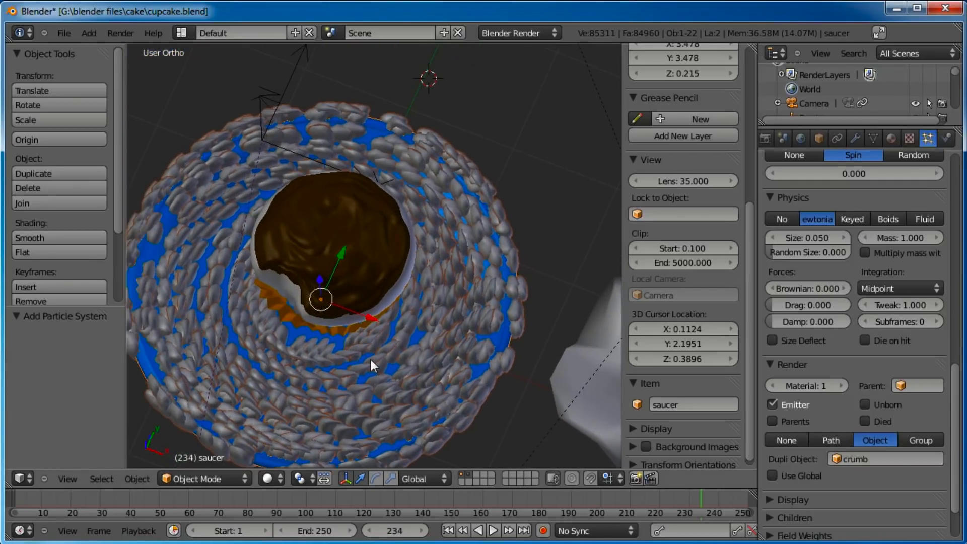
left_click(769, 364)
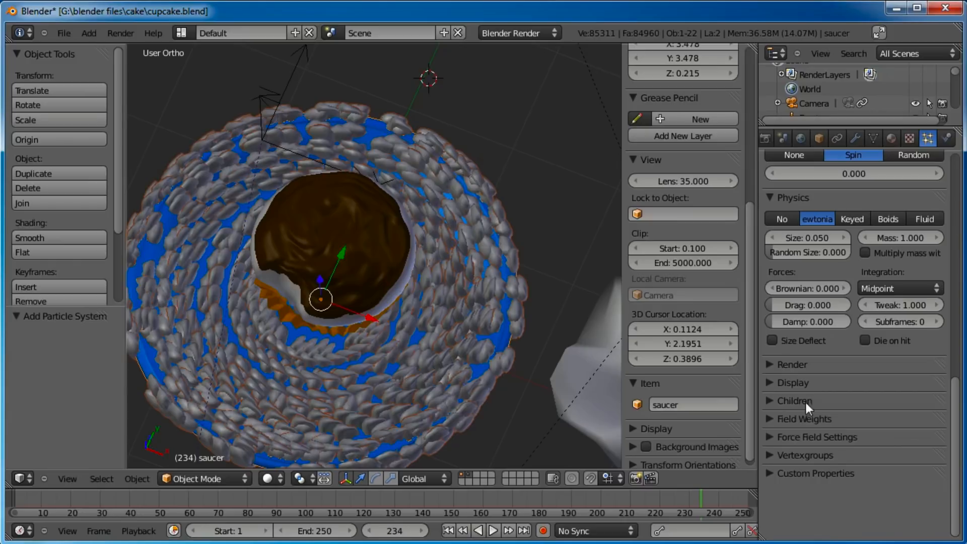
Limit the saucer particles' density to the crumbs vertex group and inspect their distribution around the cupcake
left_click(768, 455)
left_click(914, 495)
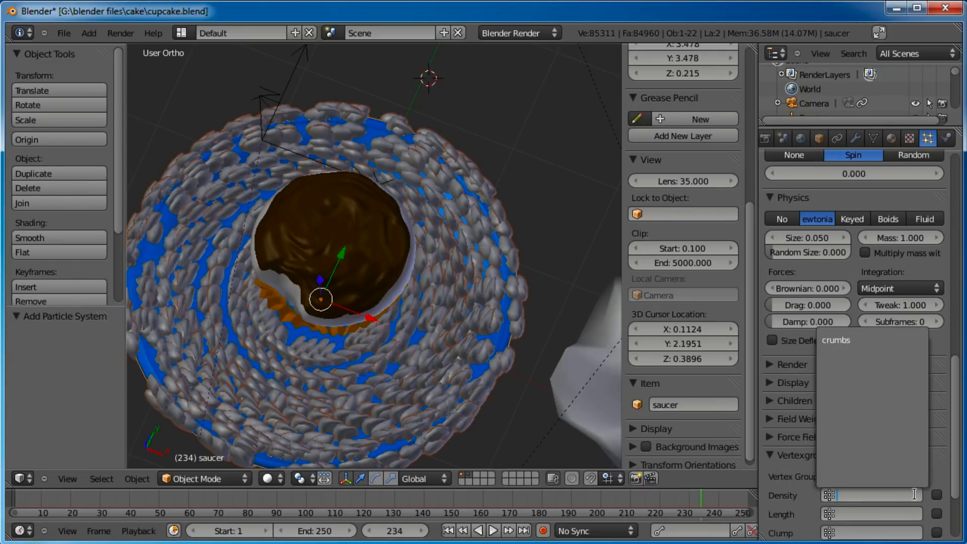
left_click(854, 339)
scroll(391, 355, "down", 1)
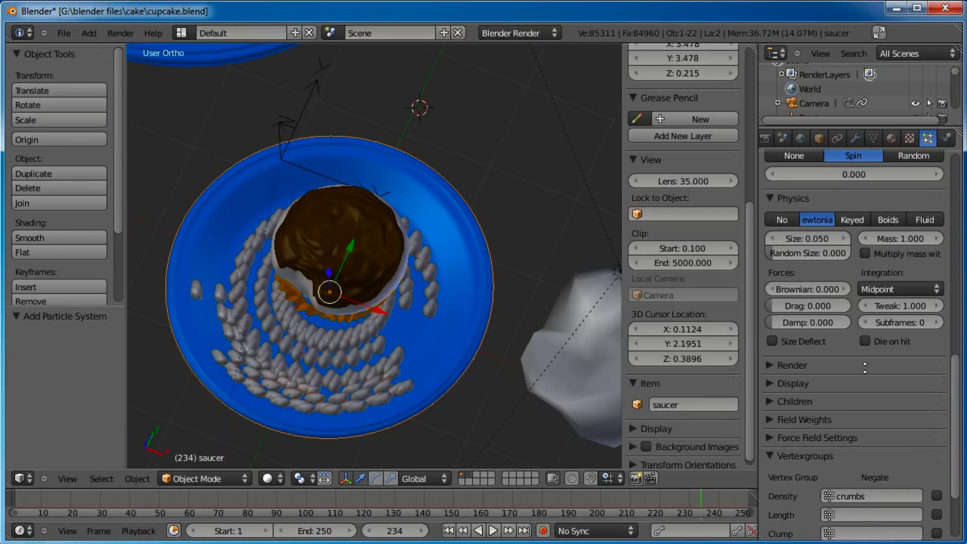
scroll(864, 368, "up", 2)
middle_click_drag(327, 337, 398, 289)
scroll(843, 322, "up", 1)
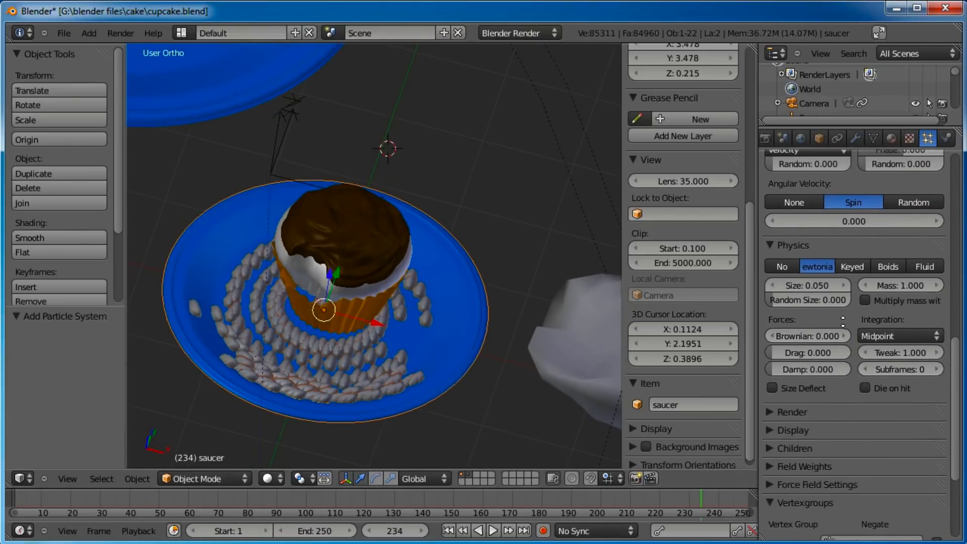
Set the crumb particles' size to 0.030 and their random size to 1.000
scroll(842, 322, "up", 3)
left_click_drag(775, 352, 844, 346)
left_click_drag(772, 333, 770, 332)
Set the saucer's particle emission amount to 30 and distribute the particles over the faces with the Random option
scroll(836, 343, "up", 15)
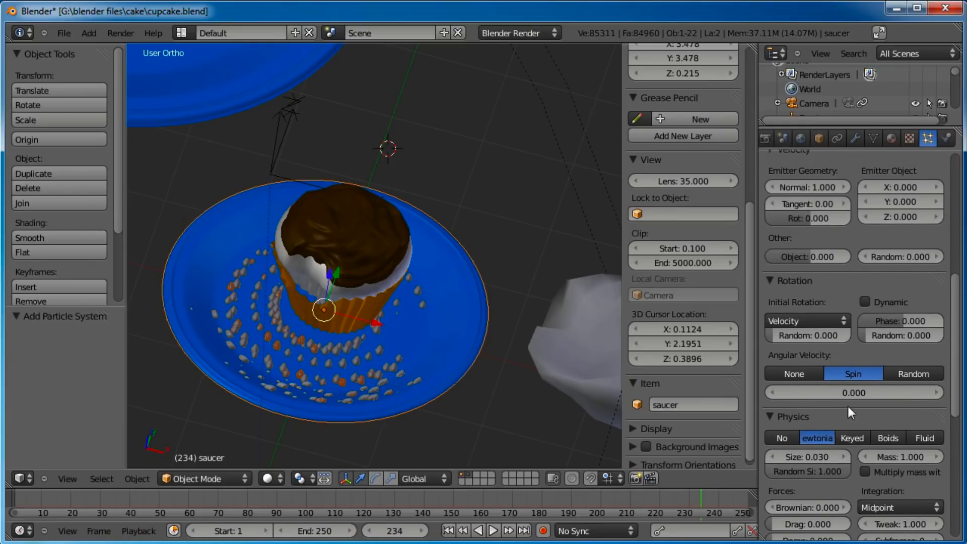
scroll(851, 322, "up", 2)
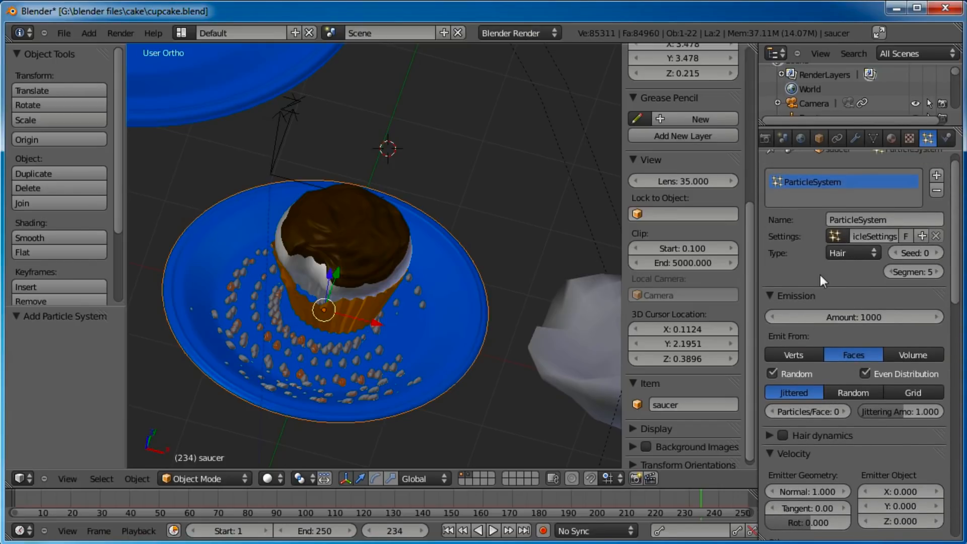
left_click_drag(865, 322, 847, 322)
left_click(876, 315)
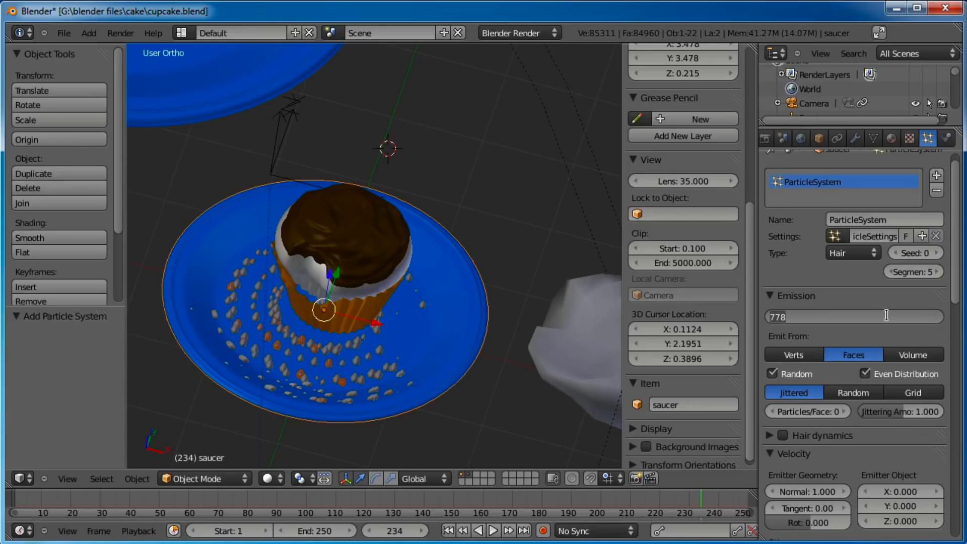
type("30")
key("Return")
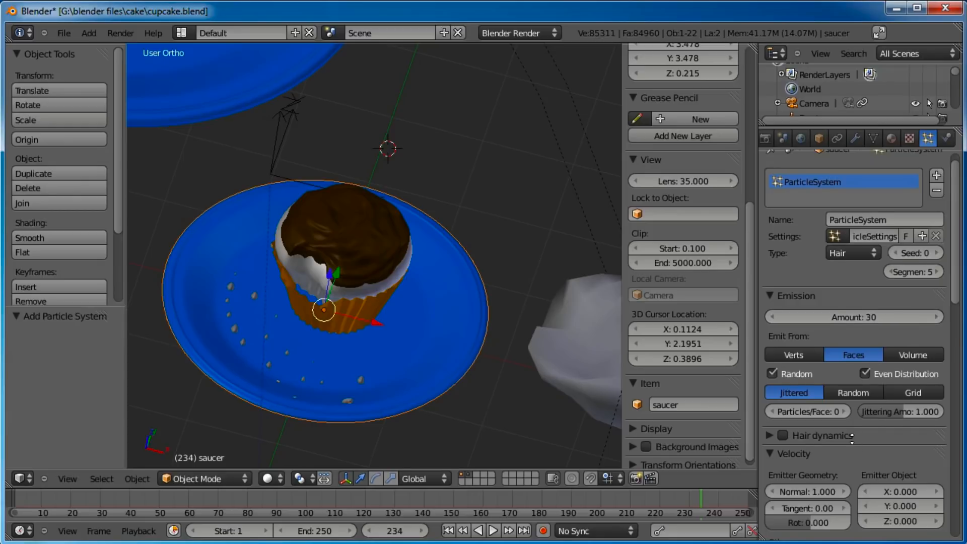
scroll(858, 362, "down", 2)
left_click(854, 361)
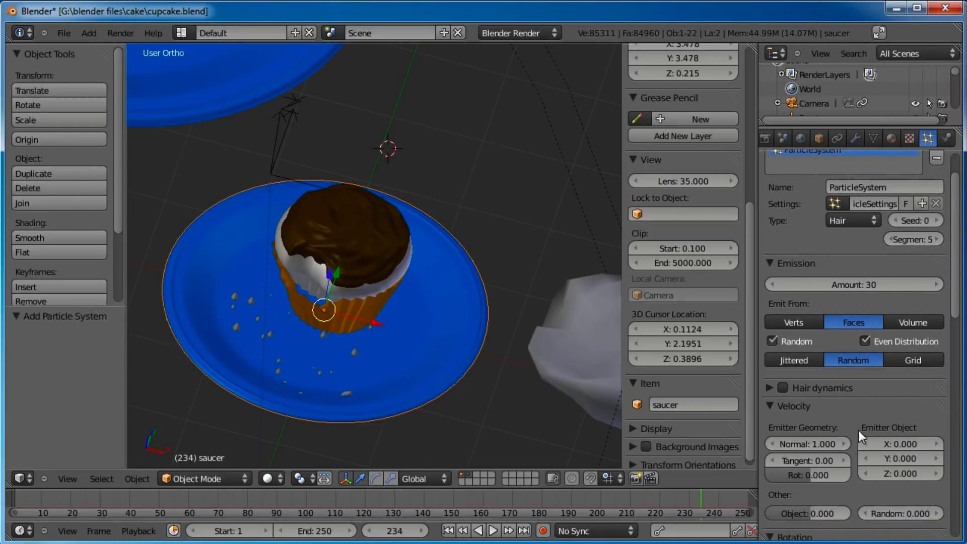
Set both the initial rotation and phase randomness of the crumb particles to 1.000
scroll(858, 430, "down", 5)
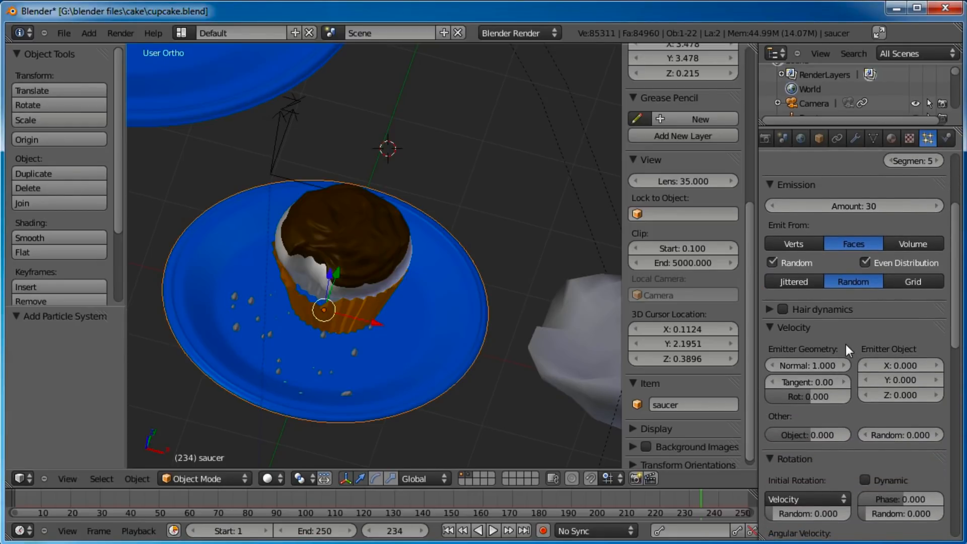
scroll(849, 403, "down", 1)
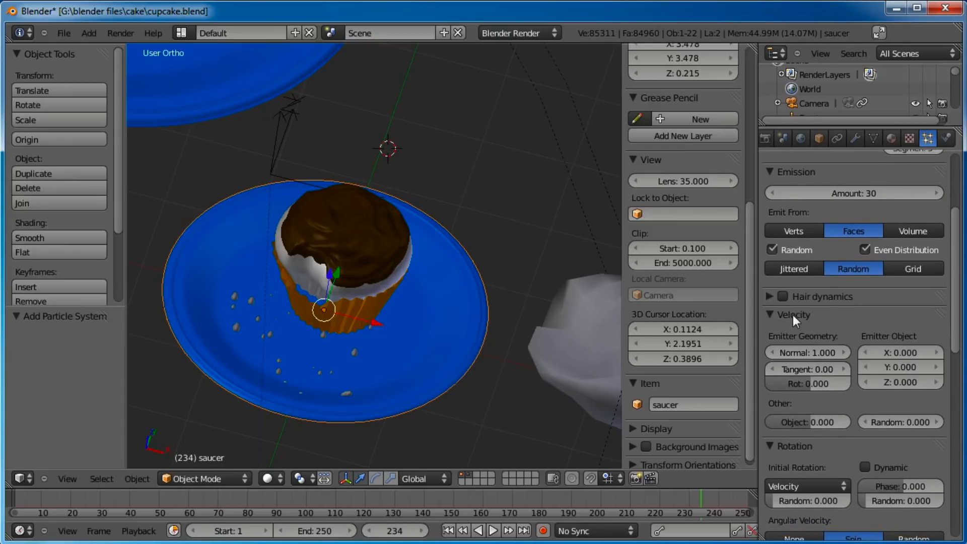
scroll(809, 403, "down", 8)
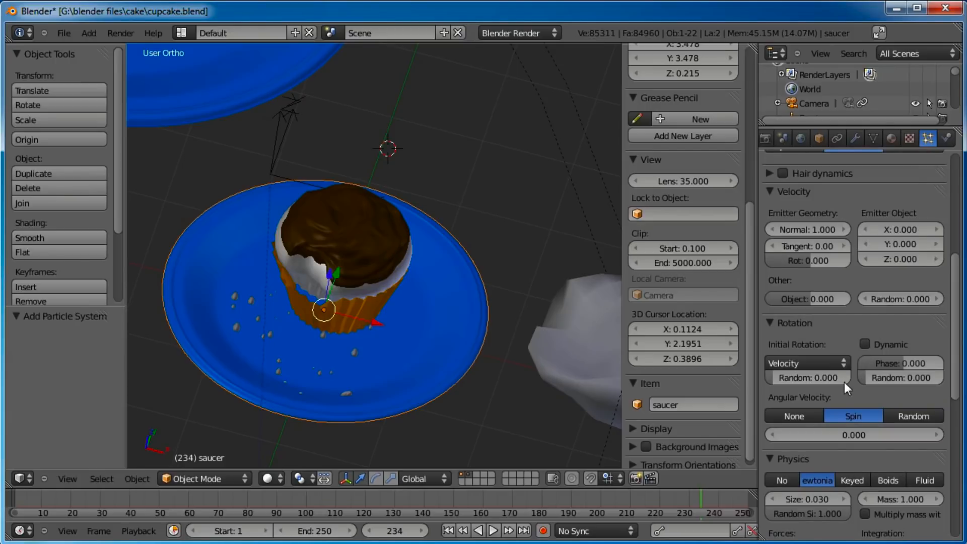
left_click_drag(882, 380, 966, 386)
left_click_drag(774, 379, 880, 376)
middle_click_drag(524, 346, 452, 304)
Correct the name of the plate's blue material to saucer and save over cupcake.blend
scroll(806, 232, "up", 10)
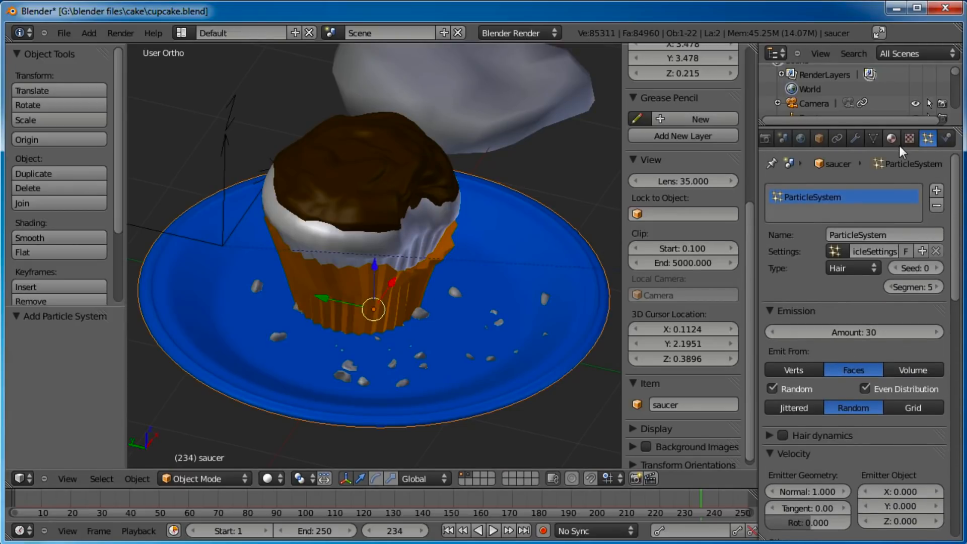
left_click(892, 139)
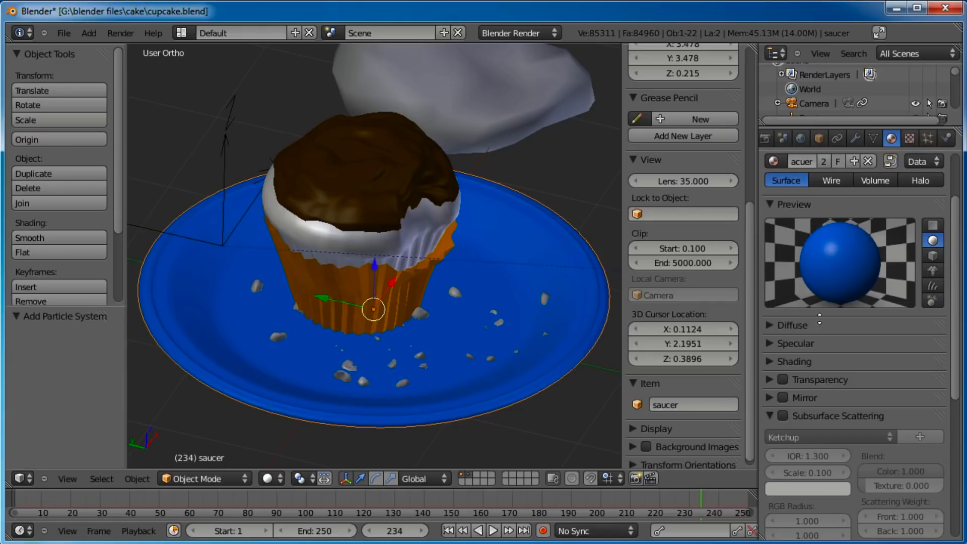
scroll(792, 347, "up", 2)
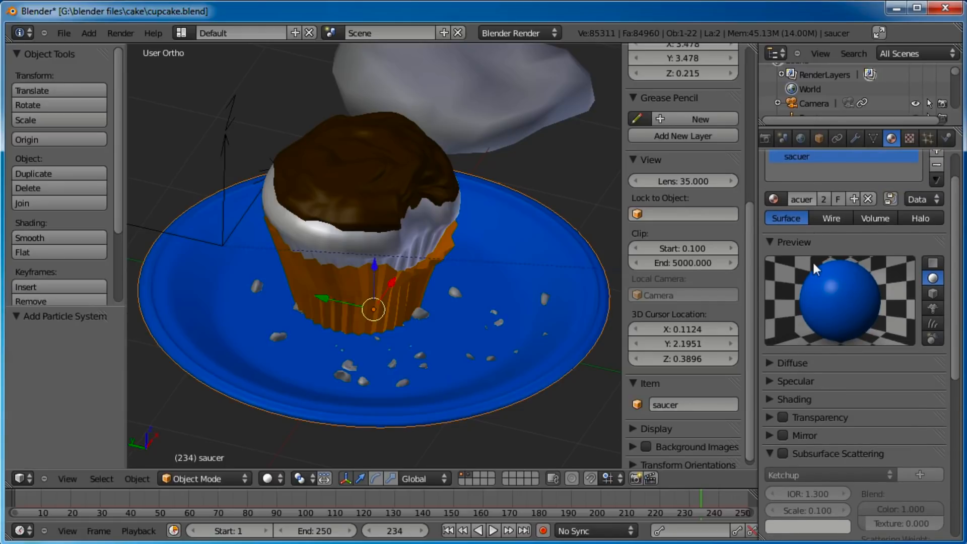
scroll(807, 336, "up", 2)
left_click(794, 241)
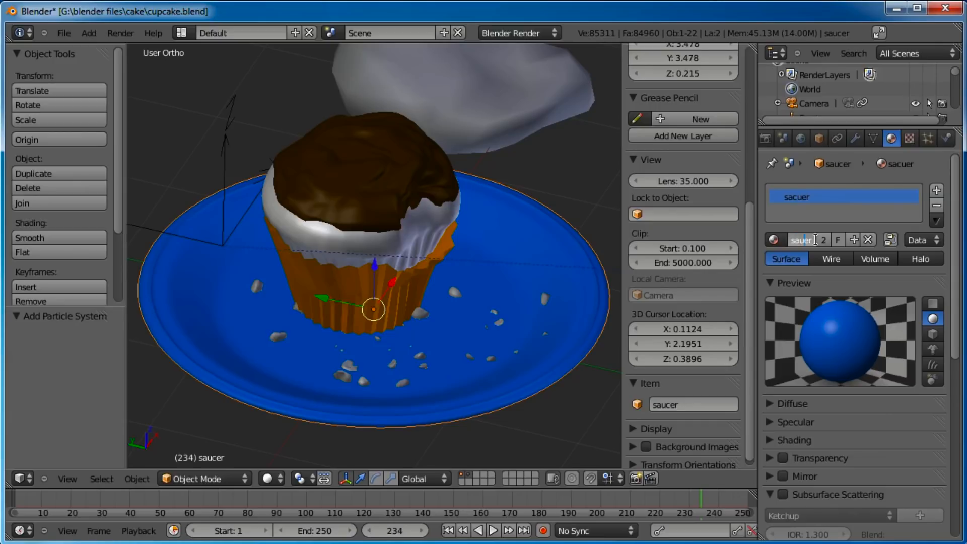
key("ctrl+s")
left_click(424, 266)
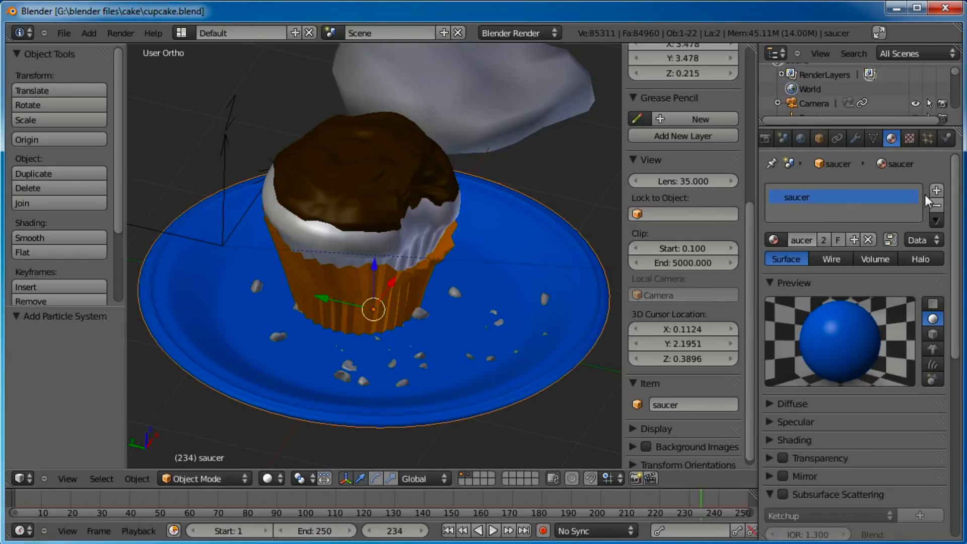
Add a second material slot to the saucer and assign the existing cupcake material to it
left_click(937, 189)
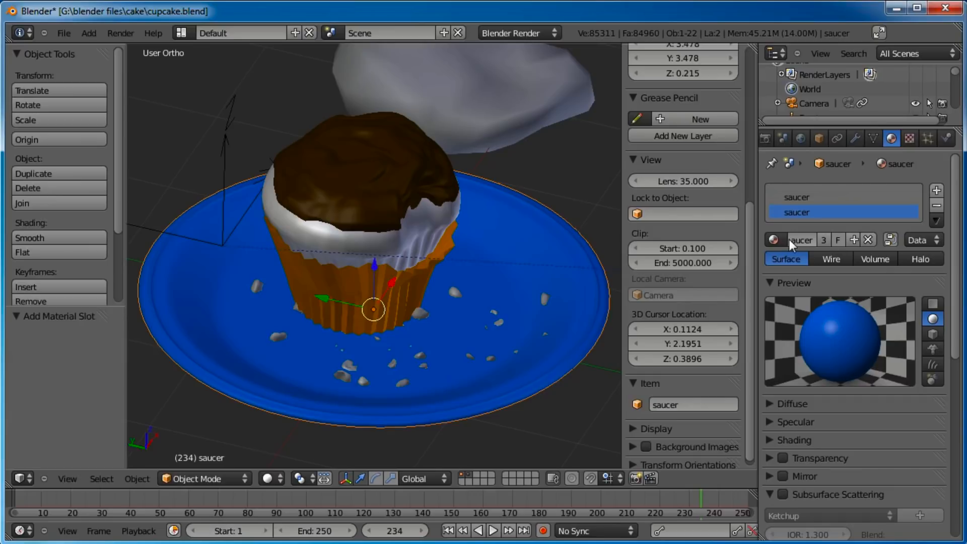
left_click(774, 240)
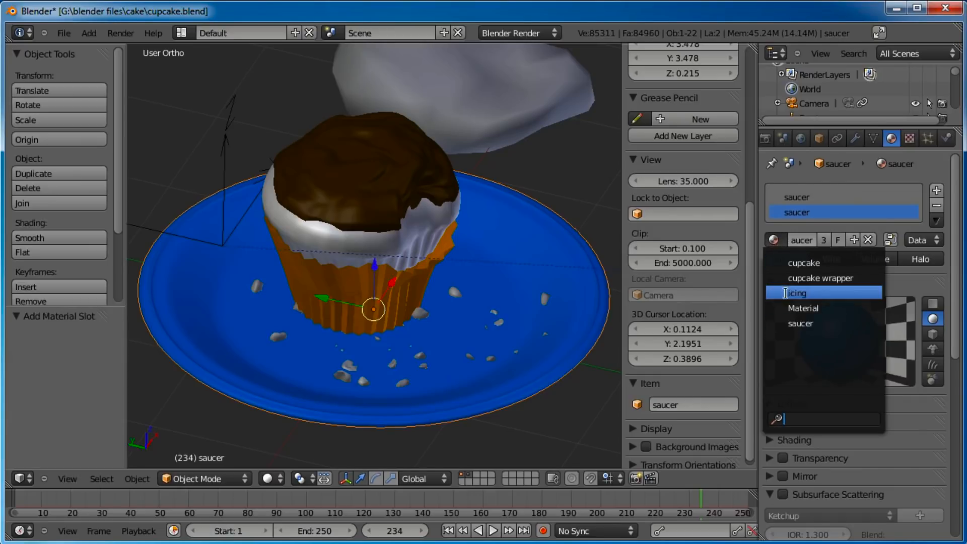
left_click(786, 263)
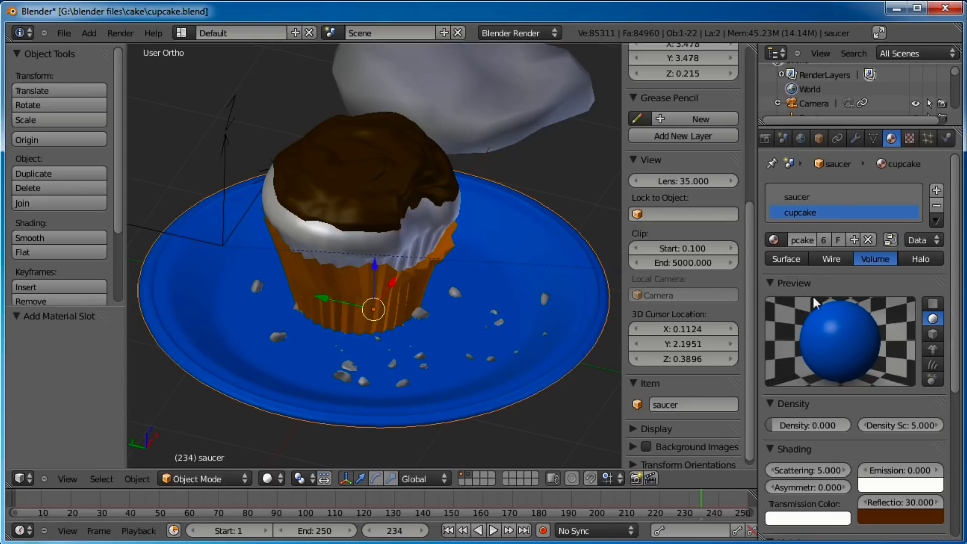
Set the particle system's render material to 2 and save over cupcake.blend
left_click(928, 139)
scroll(858, 445, "down", 9)
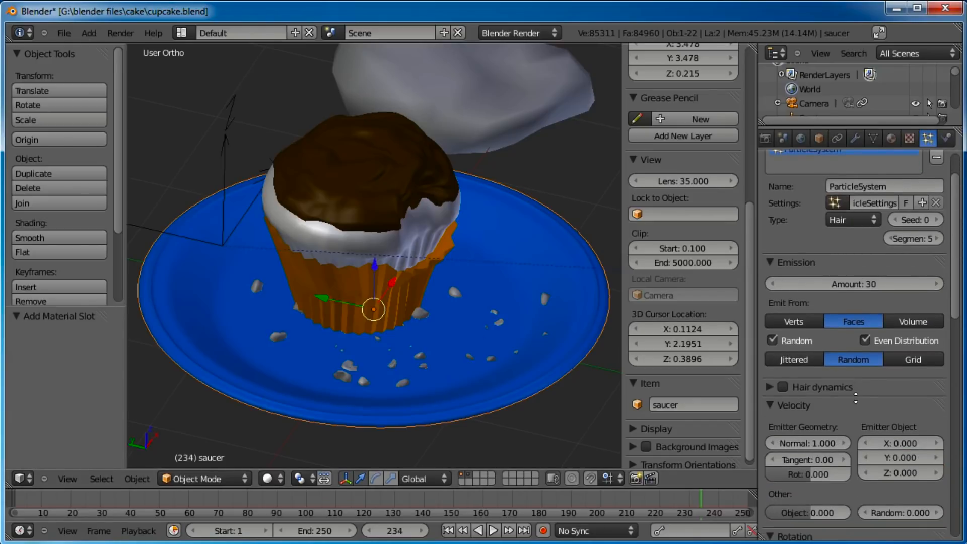
scroll(827, 400, "down", 11)
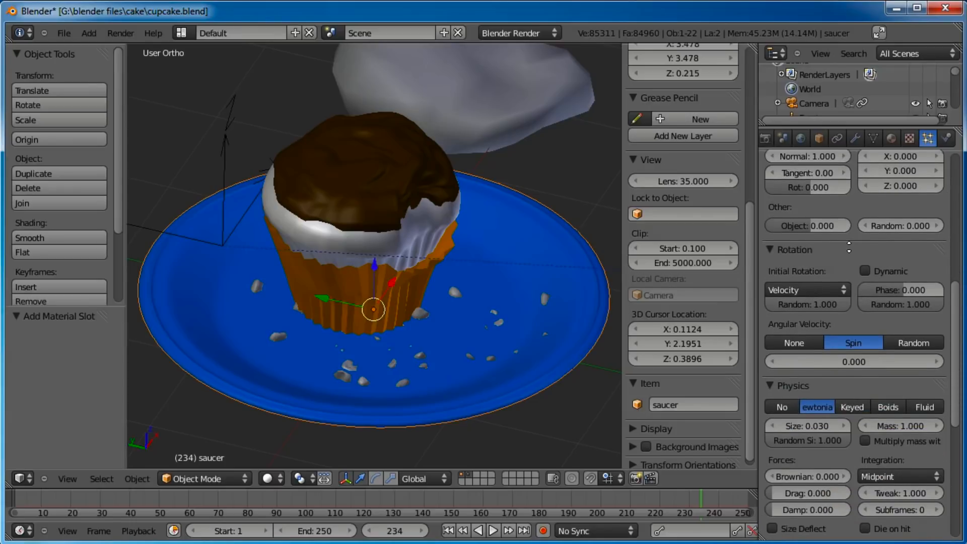
scroll(831, 318, "down", 6)
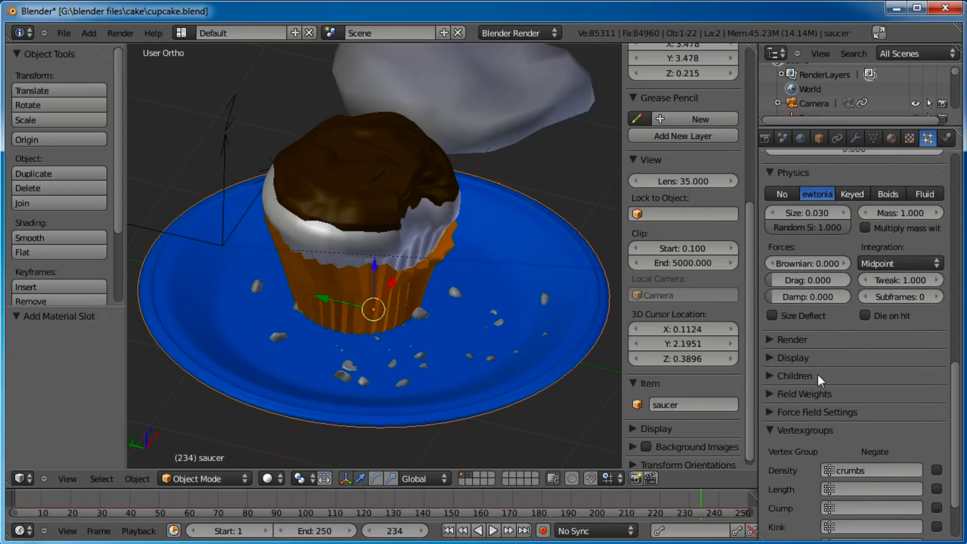
left_click(769, 331)
left_click(840, 352)
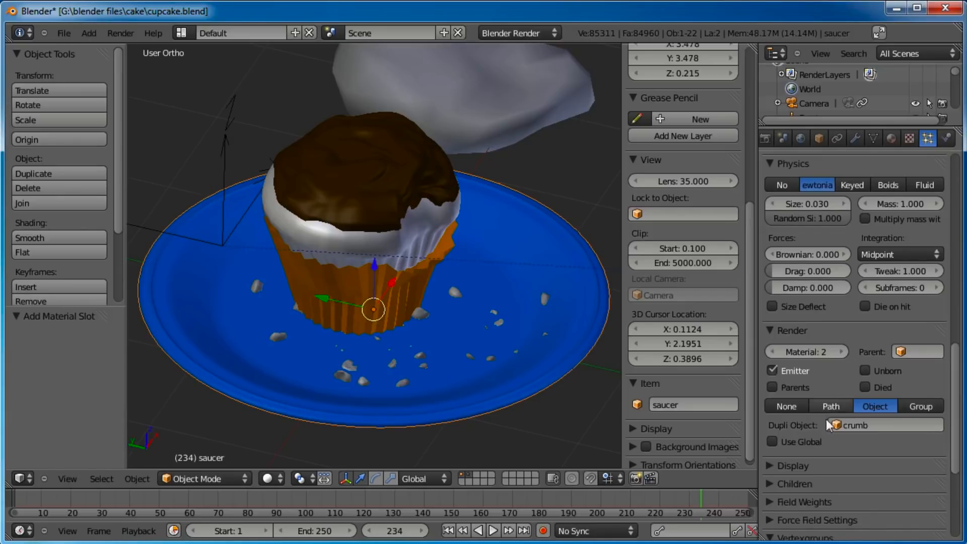
scroll(831, 352, "up", 1)
key("ctrl+s")
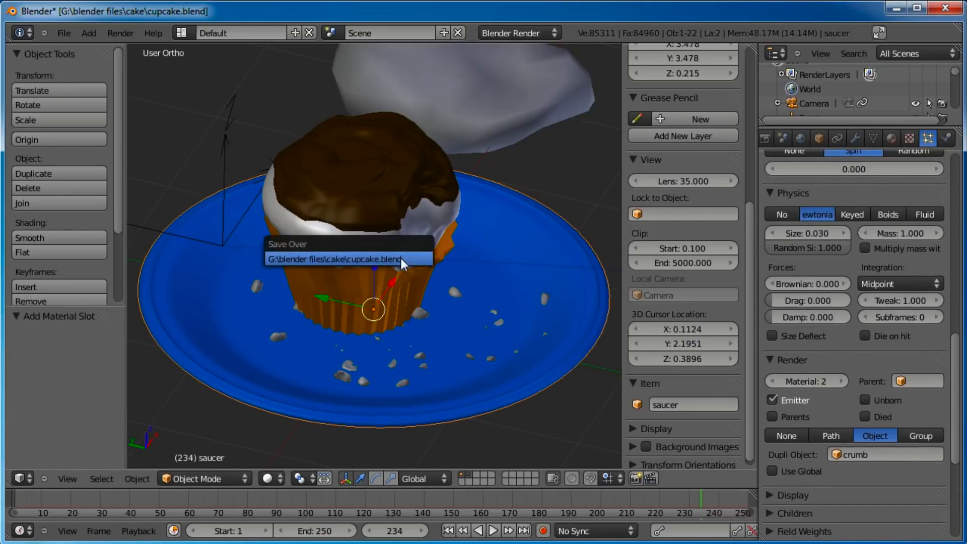
left_click(401, 258)
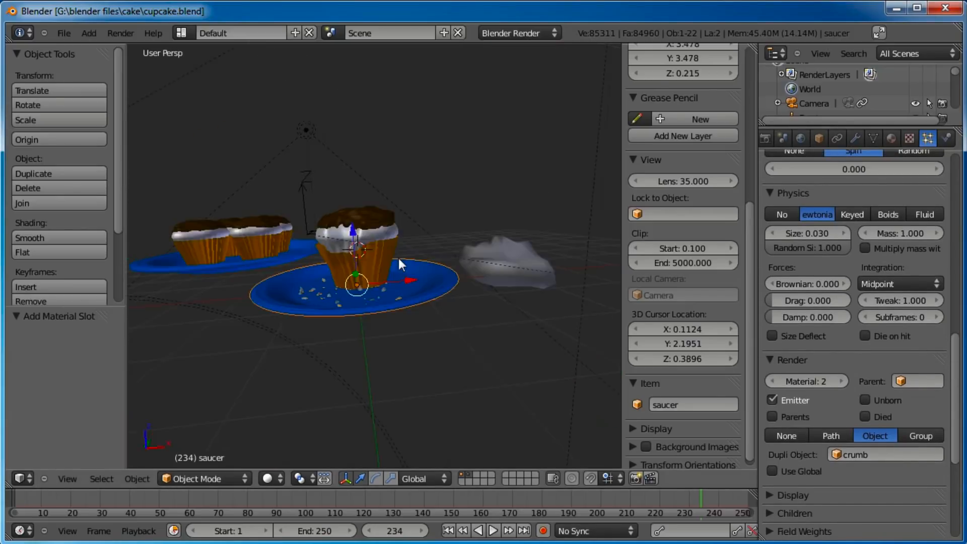
Render the scene from the camera view and examine the crumbs on the saucer
key("KP_0")
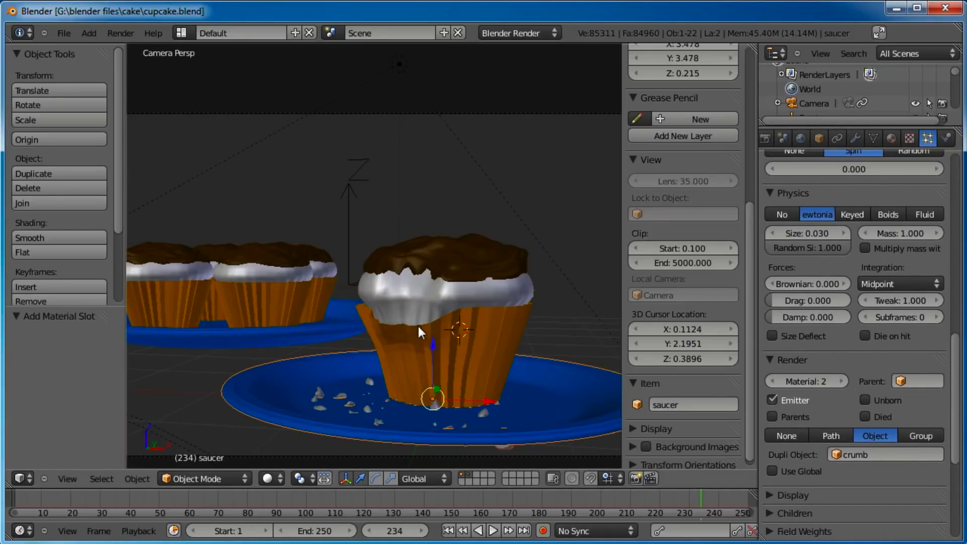
key("a")
key("F12")
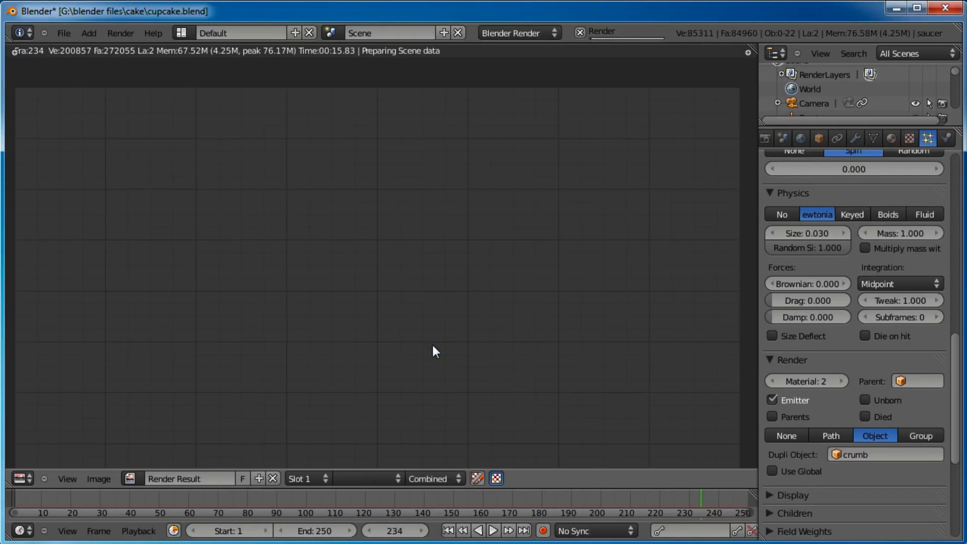
middle_click_drag(405, 333, 414, 304)
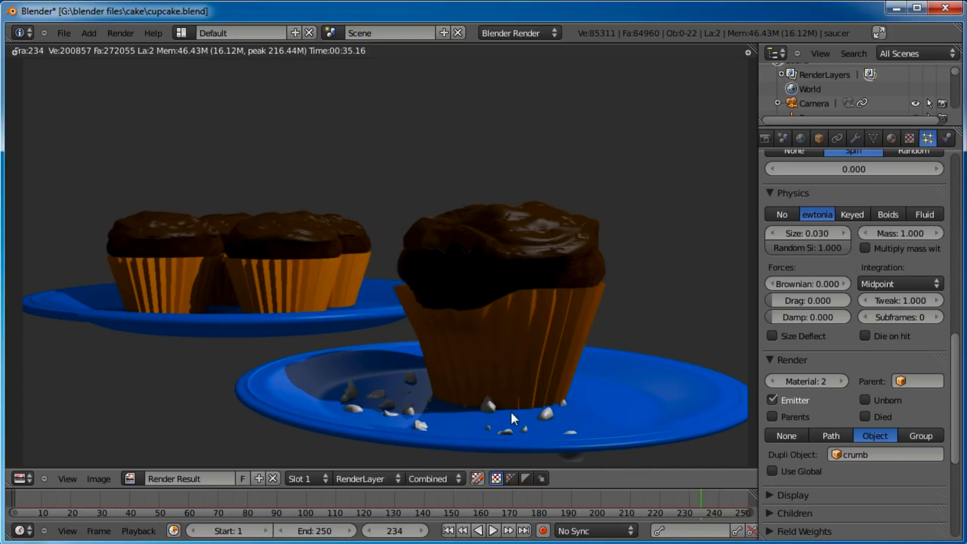
key("Escape")
Select the saucer beneath the bitten cupcake and reduce its particle emission amount to 24
right_click(488, 425)
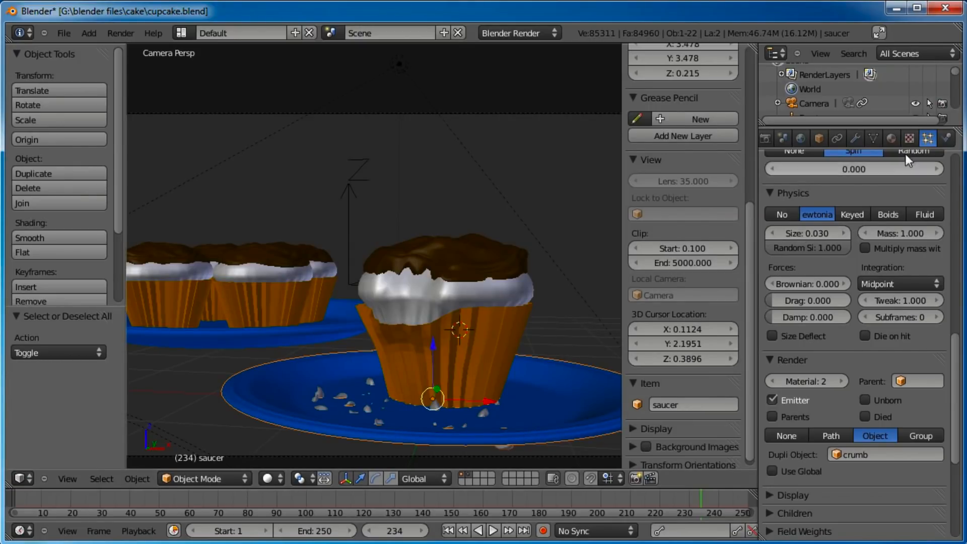
scroll(869, 215, "up", 6)
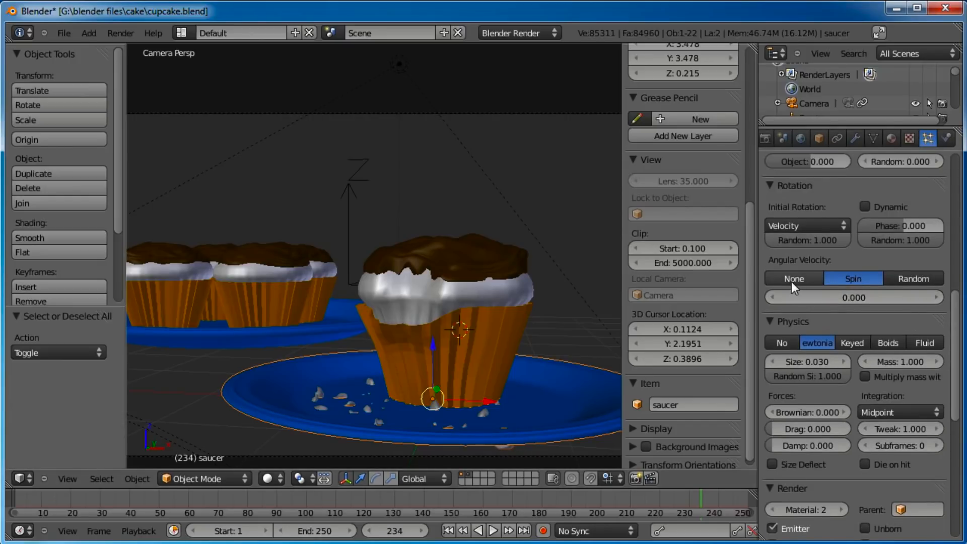
scroll(862, 301, "up", 8)
scroll(862, 301, "up", 7)
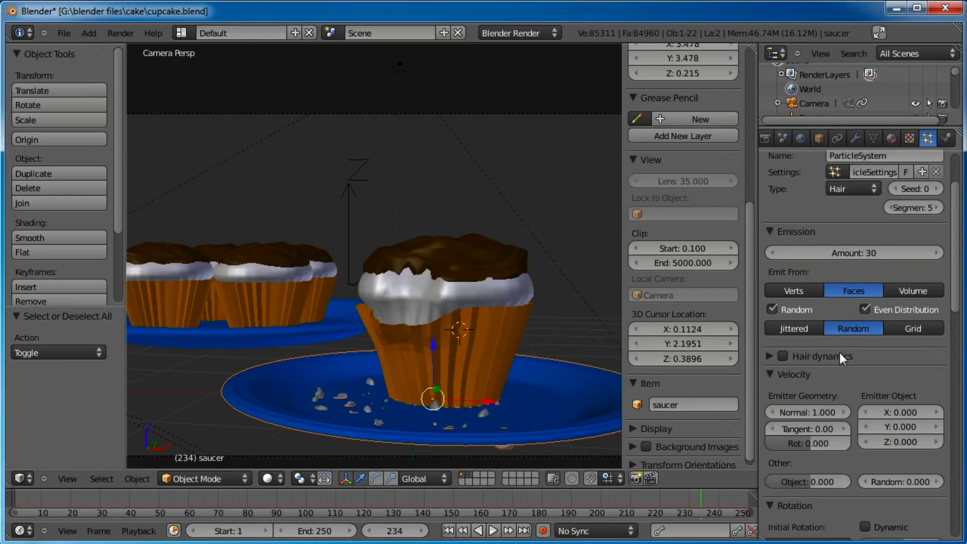
left_click(772, 254)
left_click(772, 254)
left_click(771, 254)
left_click(772, 254)
left_click(771, 254)
left_click(771, 254)
Collapse the Velocity settings, reduce the crumb particles' size to 0.020 and reselect the saucer
middle_click_drag(833, 342, 835, 293)
middle_click_drag(802, 403, 802, 384)
left_click(780, 301)
scroll(790, 323, "down", 3)
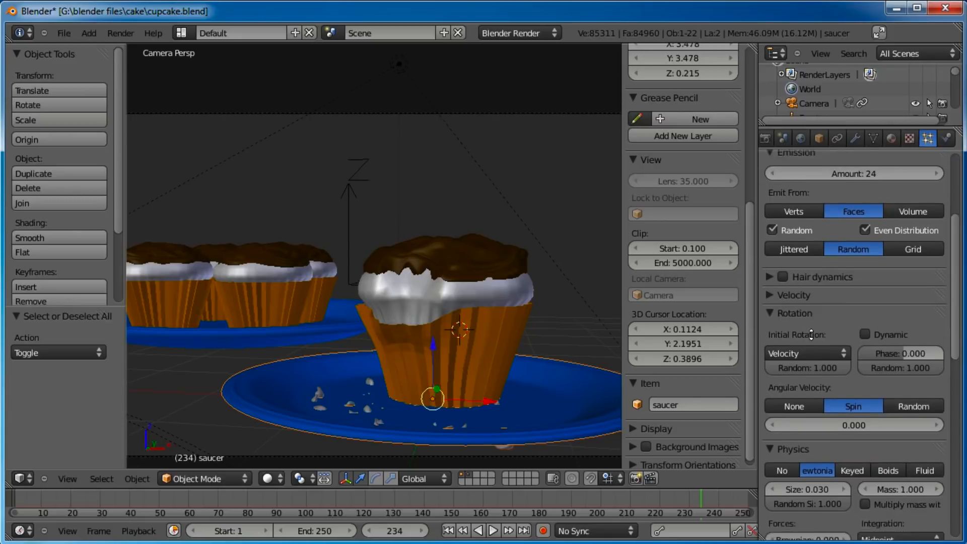
middle_click_drag(814, 370, 810, 297)
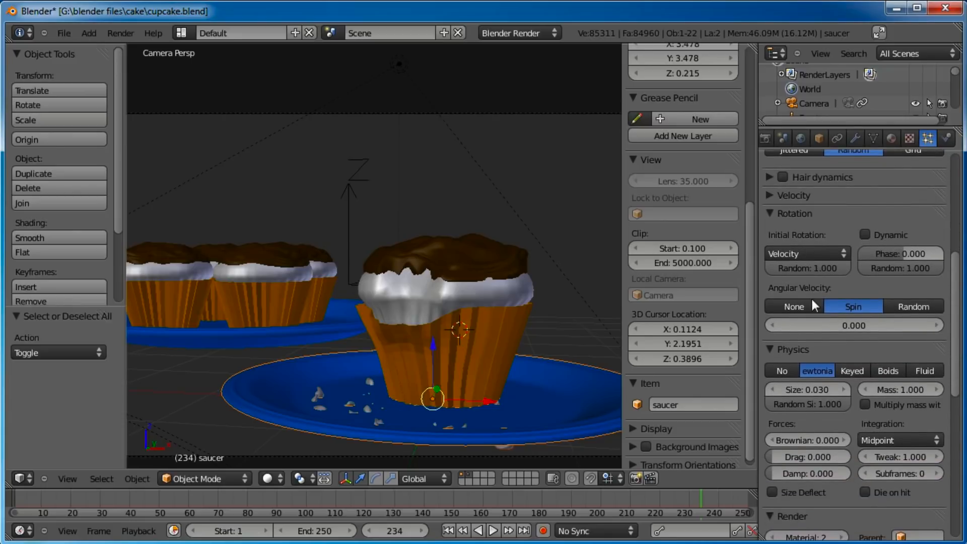
left_click(769, 389)
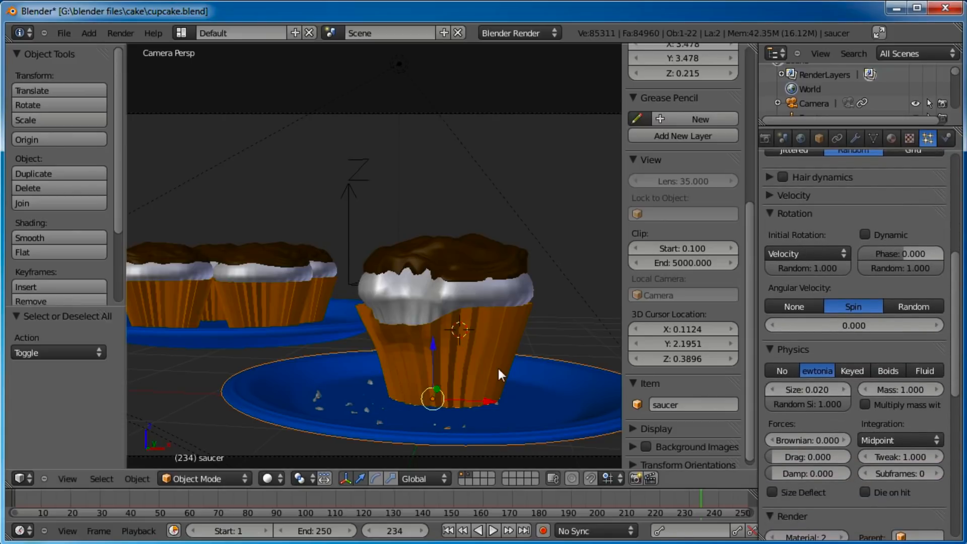
key("a")
right_click(318, 399)
scroll(806, 372, "down", 2)
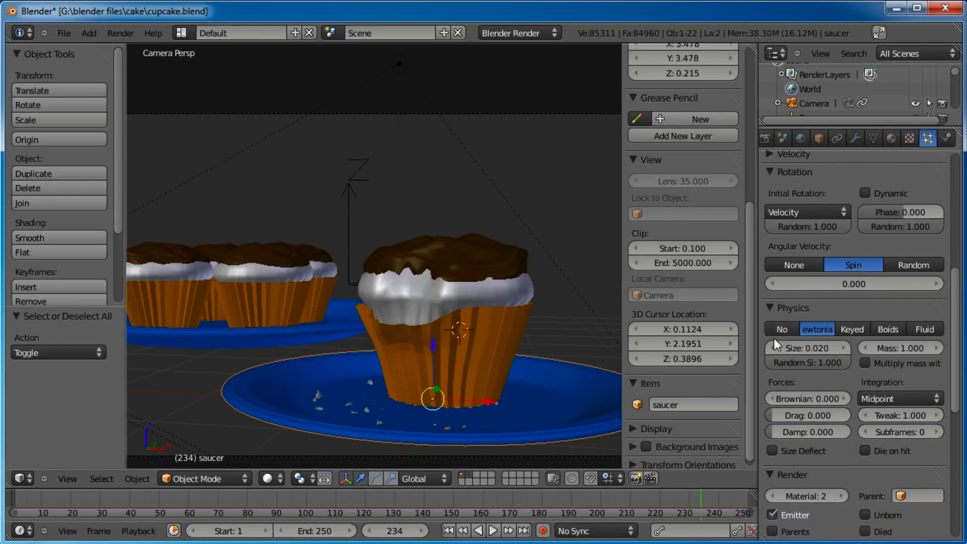
Examine the saucer's particle render settings, then its cupcake material and Clouds texture settings
left_click(765, 306)
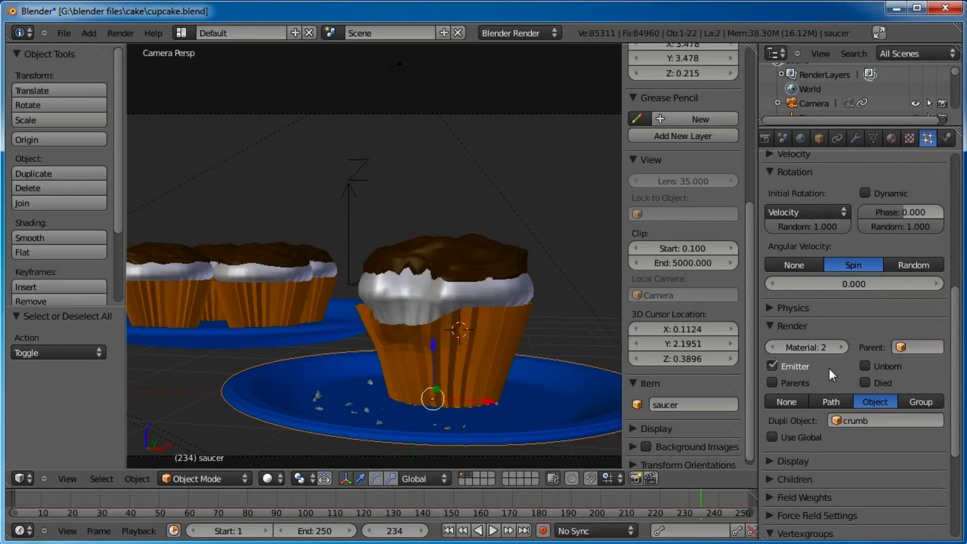
middle_click_drag(839, 369, 832, 323)
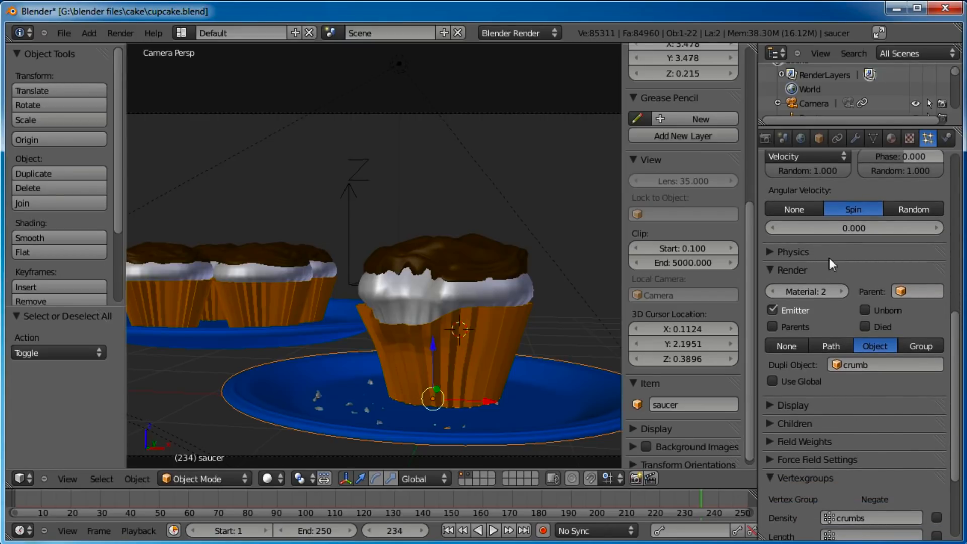
left_click(891, 138)
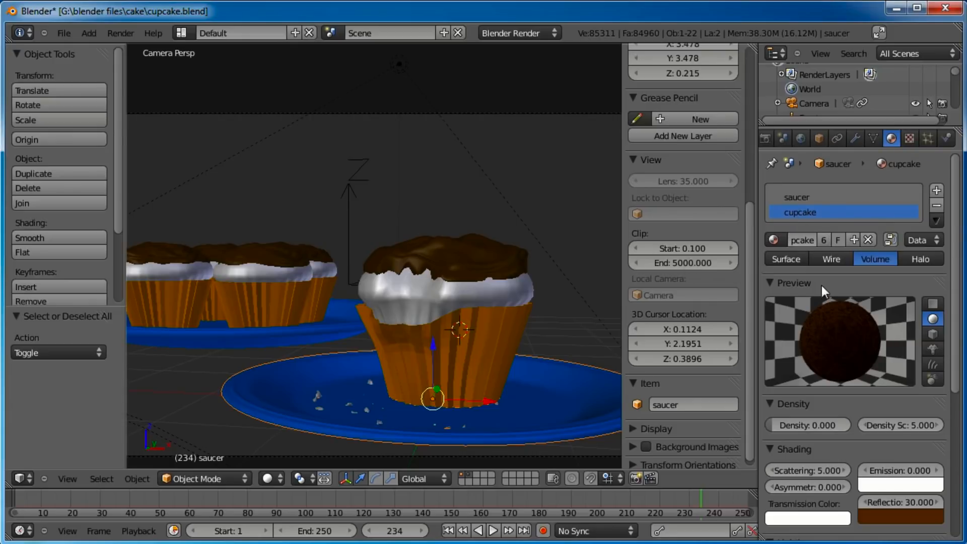
middle_click_drag(830, 375, 834, 279)
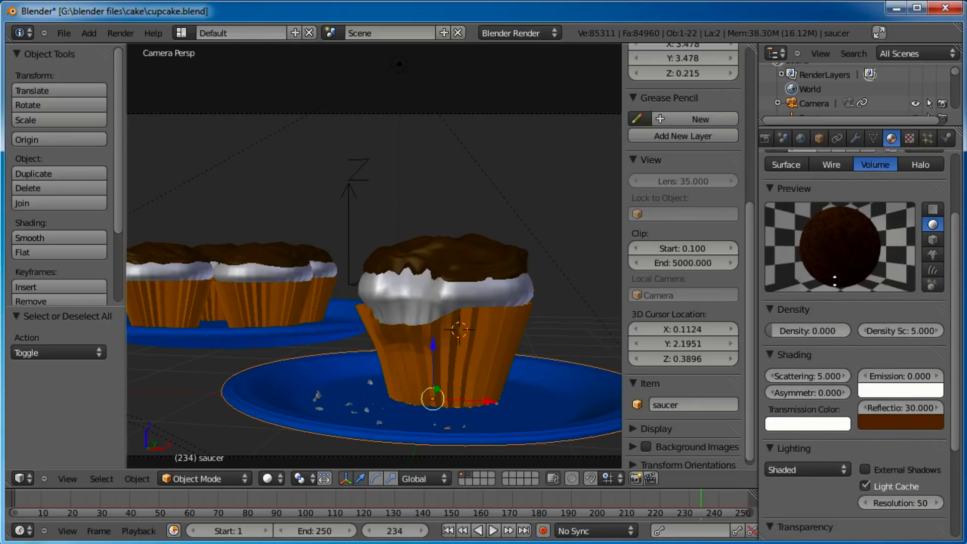
scroll(834, 280, "up", 4)
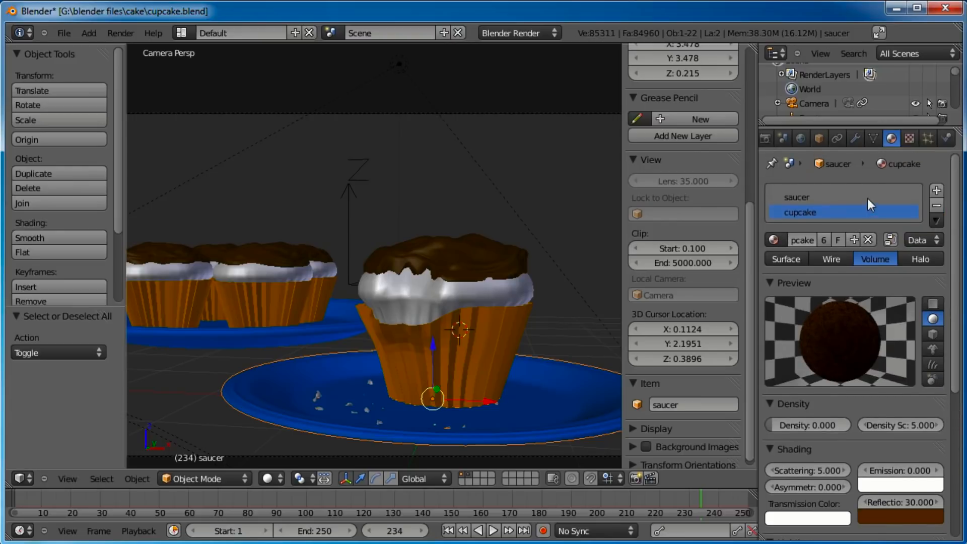
left_click(910, 139)
scroll(901, 156, "up", 3)
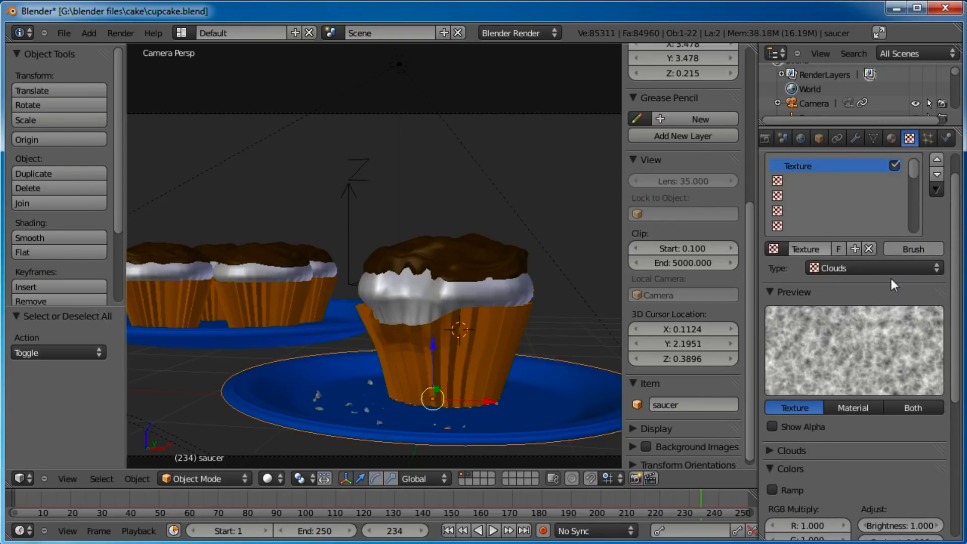
left_click(890, 139)
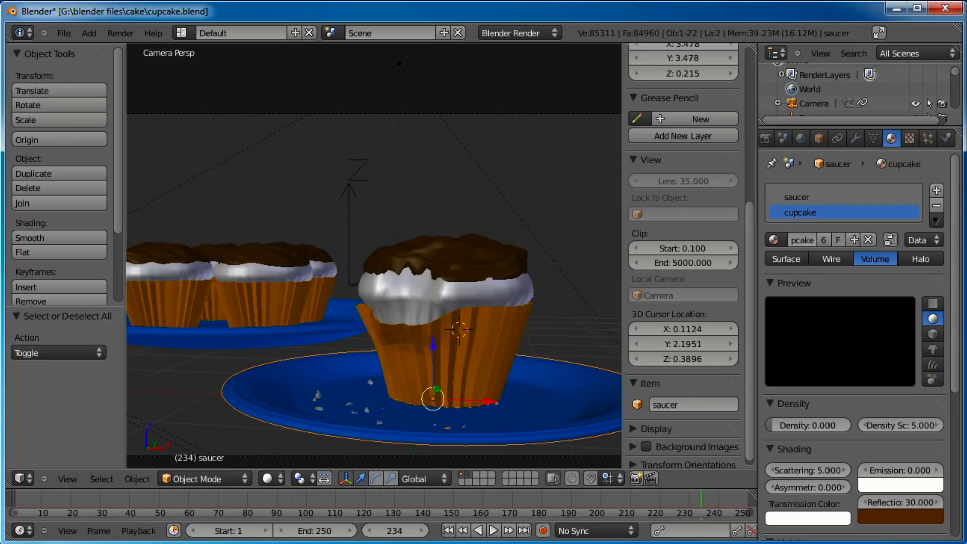
Assign the existing cupcake material to the crumb object and save over cupcake.blend from the camera view
middle_click_drag(389, 316, 446, 184)
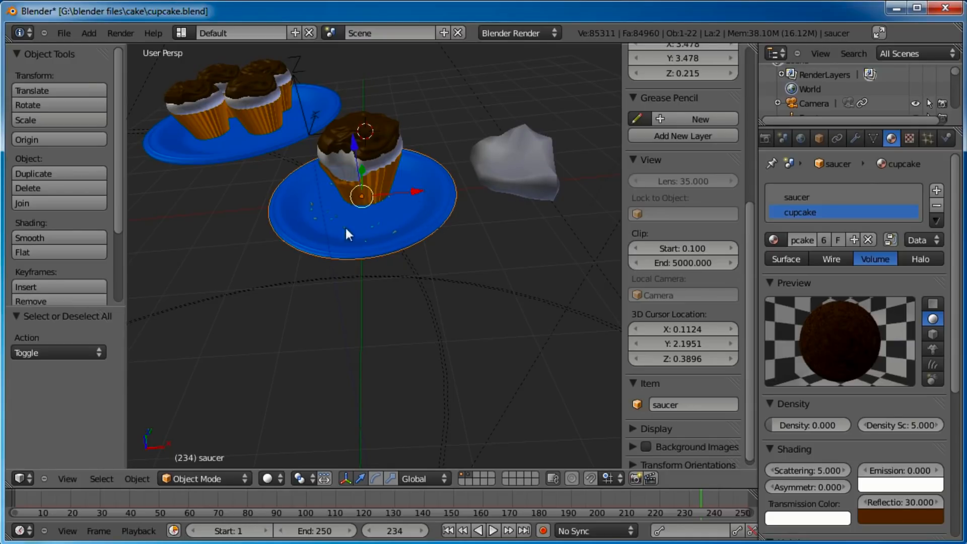
right_click(525, 149)
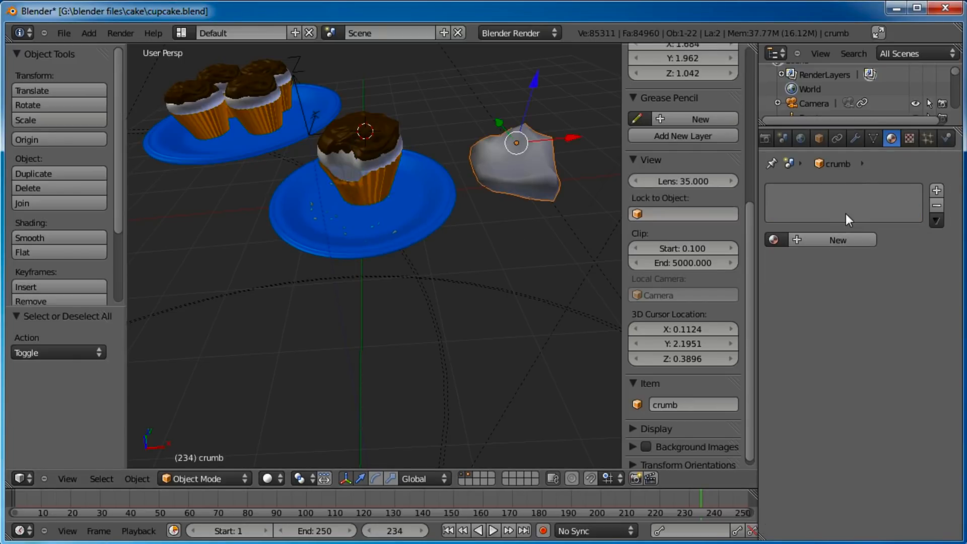
left_click(773, 240)
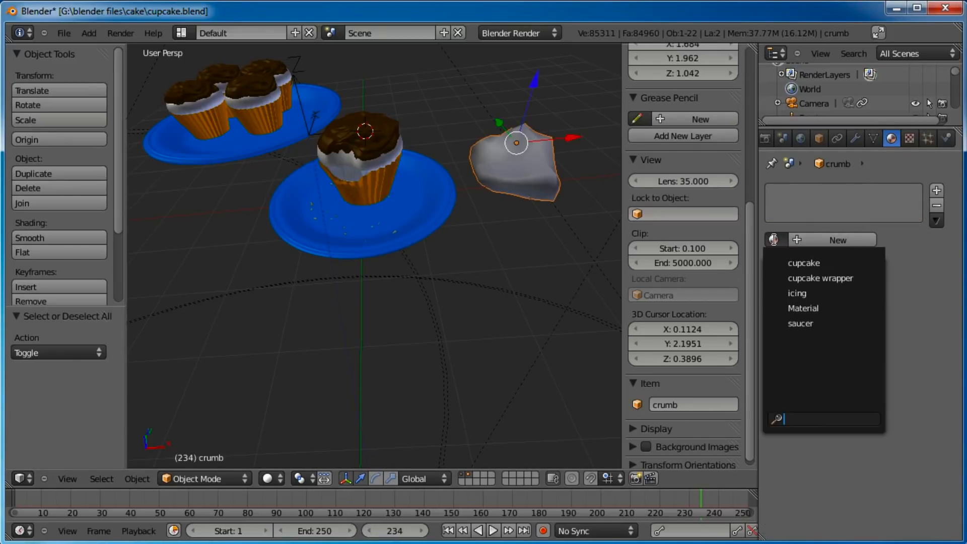
left_click(813, 261)
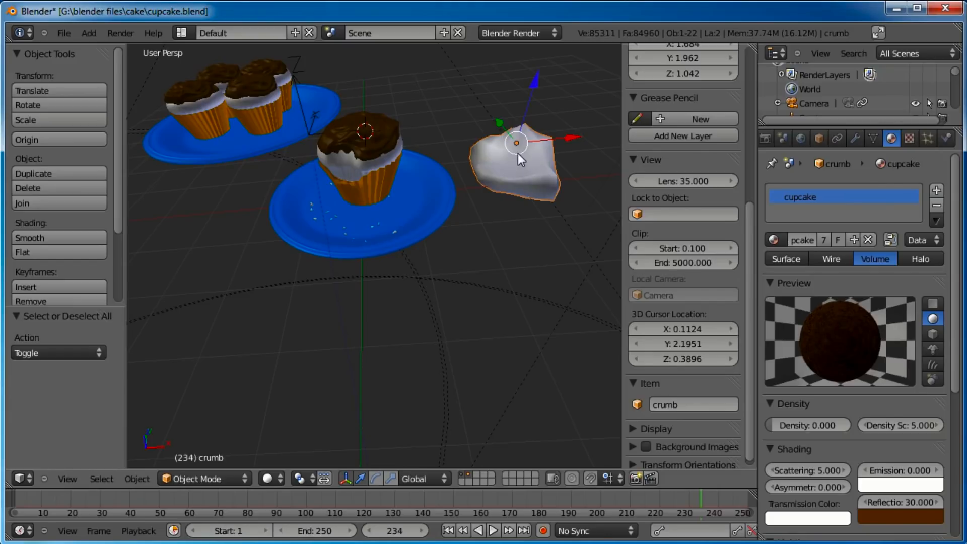
key("KP_0")
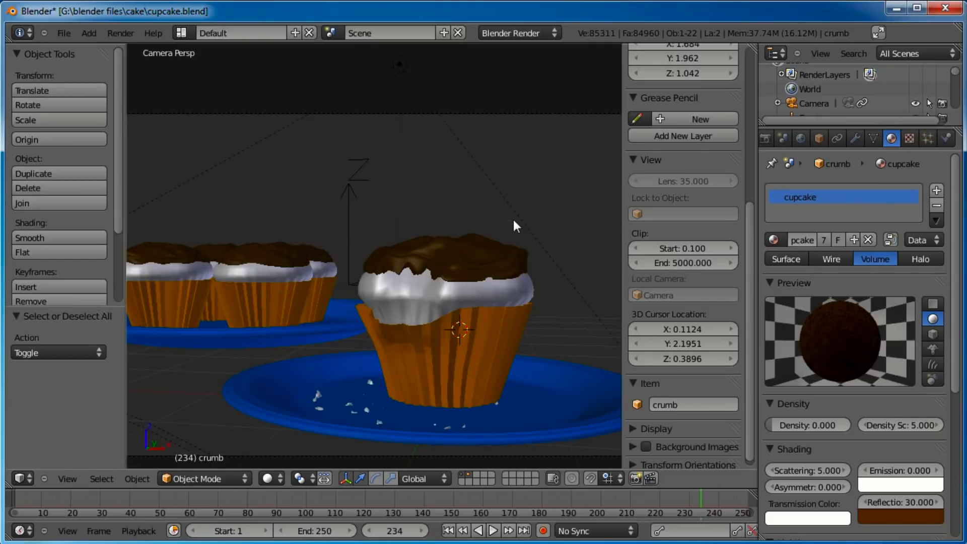
key("ctrl+s")
left_click(403, 306)
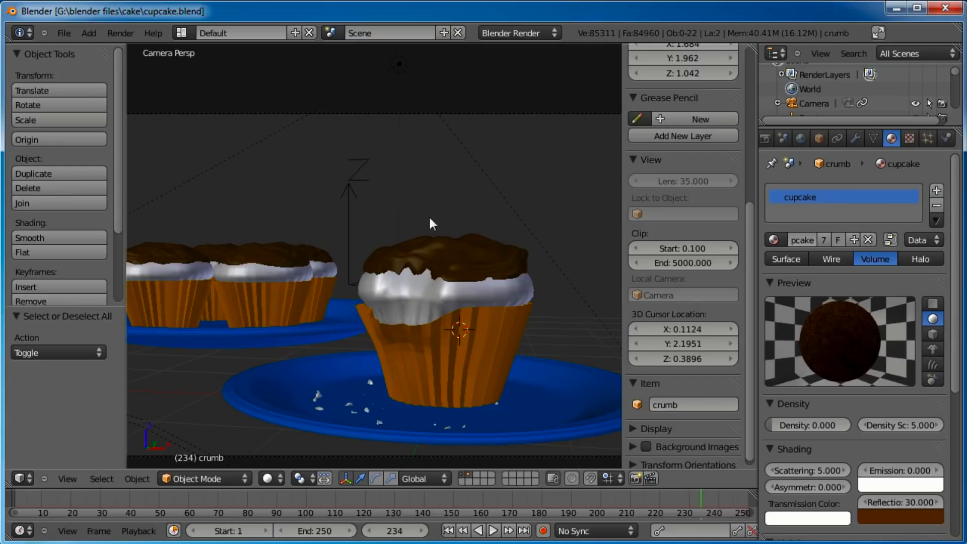
In top view, move the spot lamp to the front of the bitten cupcake beside the camera and rotate it
key("KP_7")
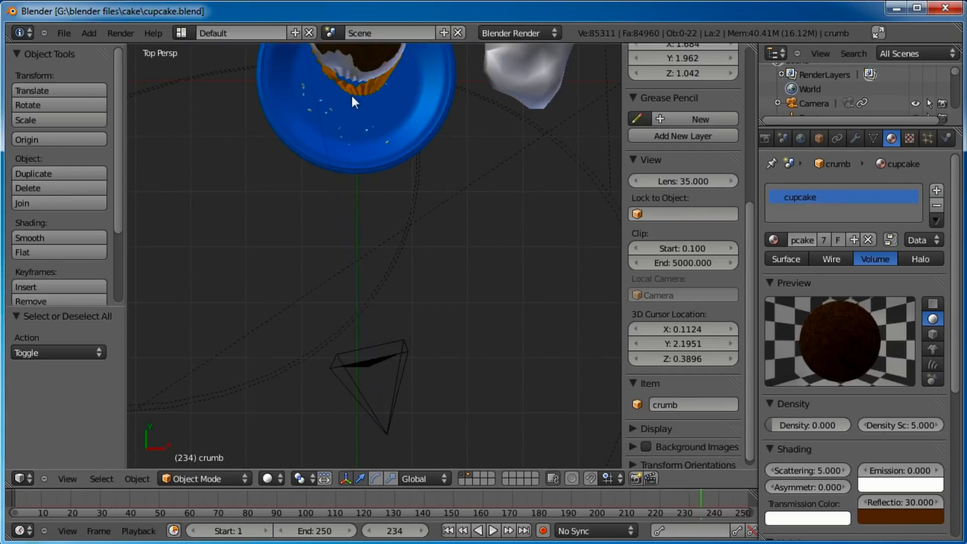
scroll(353, 116, "down", 6)
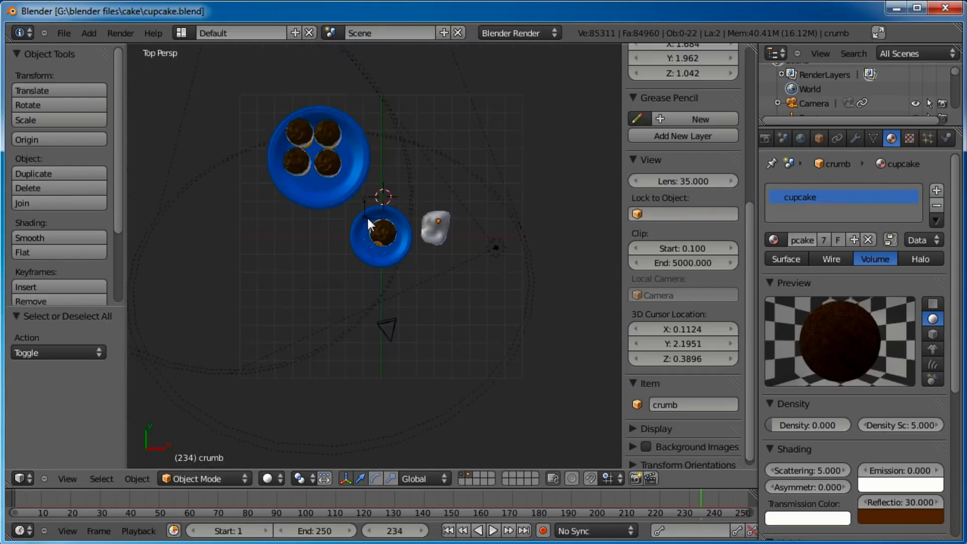
scroll(368, 219, "down", 1)
middle_click_drag(368, 231, 396, 284, "shift")
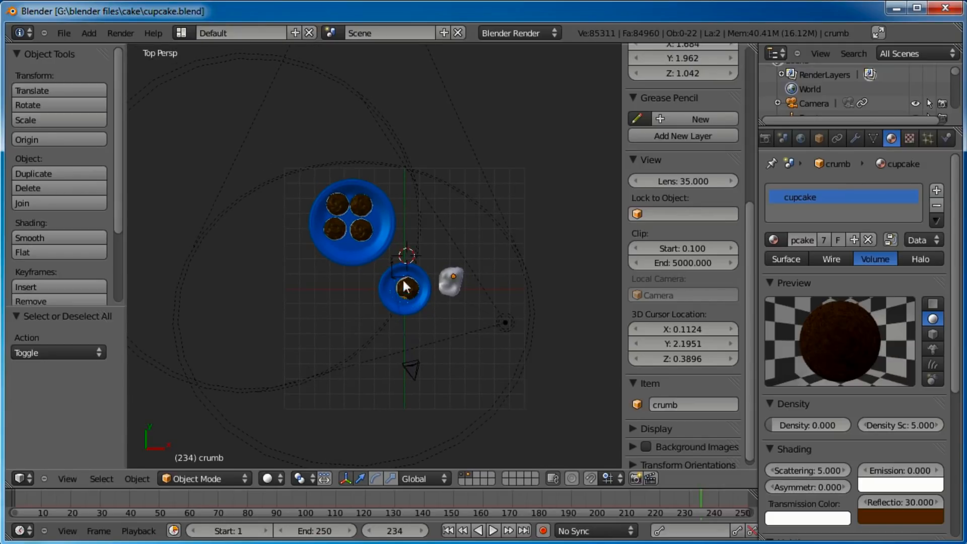
right_click(505, 323)
key("g")
left_click(441, 330)
key("r")
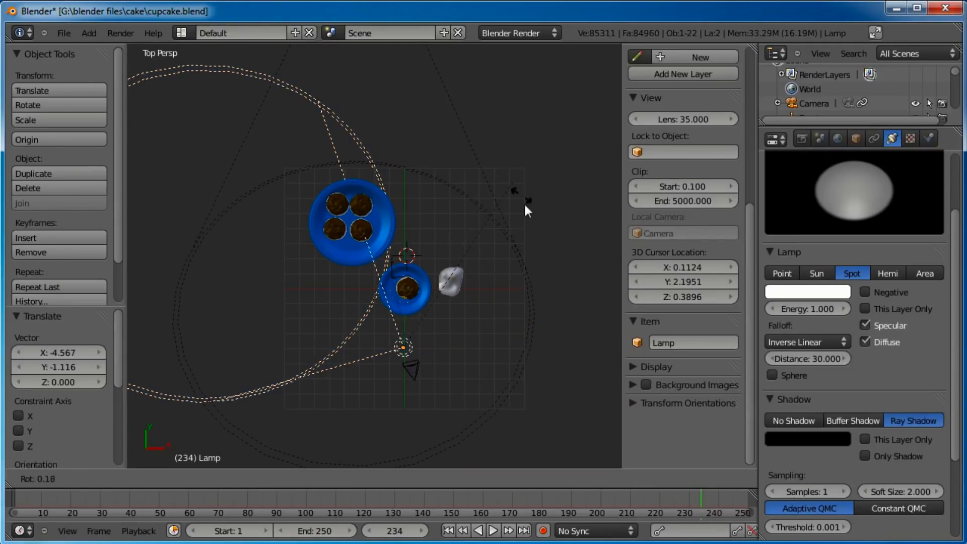
left_click(437, 381)
Move the spot lamp across to the far side of the plates and rotate it about 30° toward the cupcakes
key("g")
left_click(328, 381)
key("r")
left_click(448, 262)
key("g")
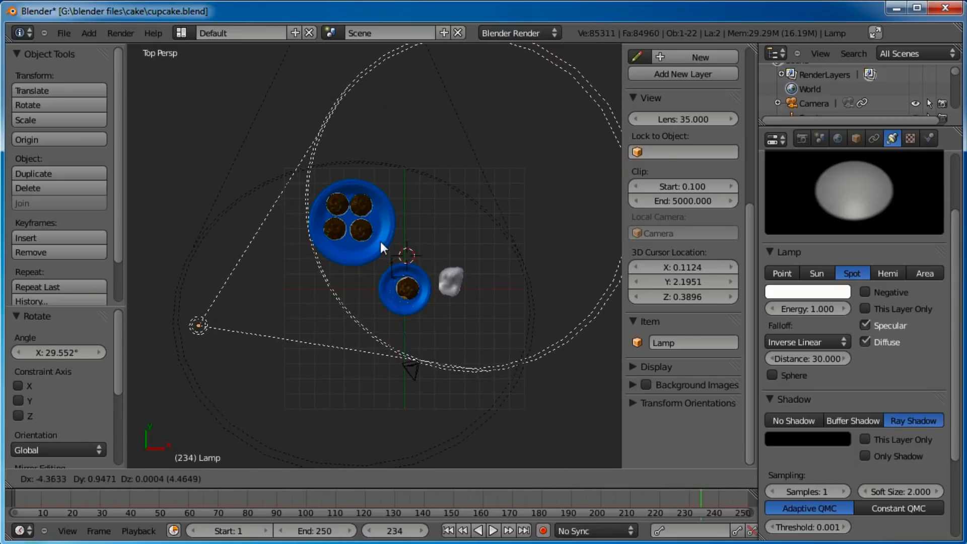
left_click(380, 240)
Save over cupcake.blend and render the scene from the camera view to check the lighting and crumbs
key("KP_0")
key("a")
key("ctrl+s")
left_click(380, 239)
key("F12")
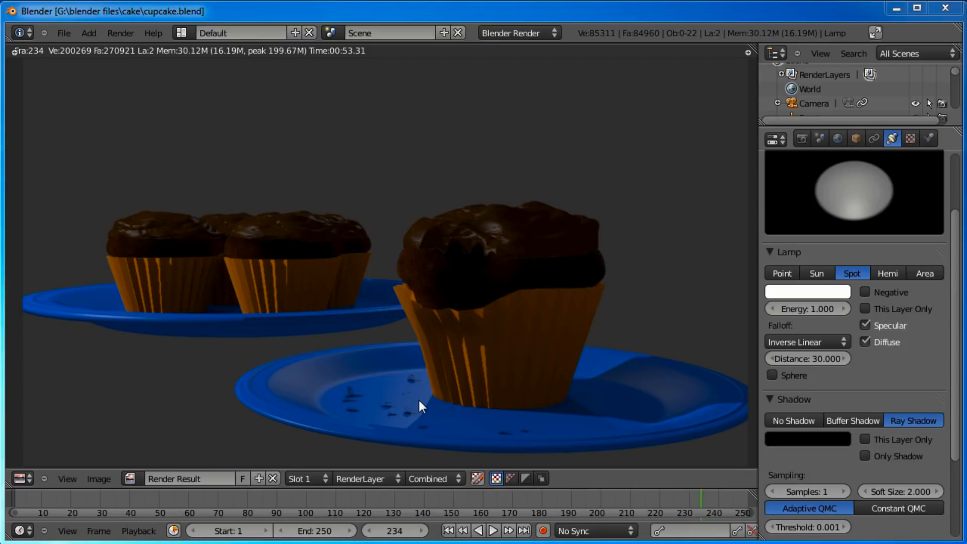
key("Escape")
Give the crumb object its own single-user copy of the cupcake material and change the material type to Surface
scroll(436, 383, "down", 3)
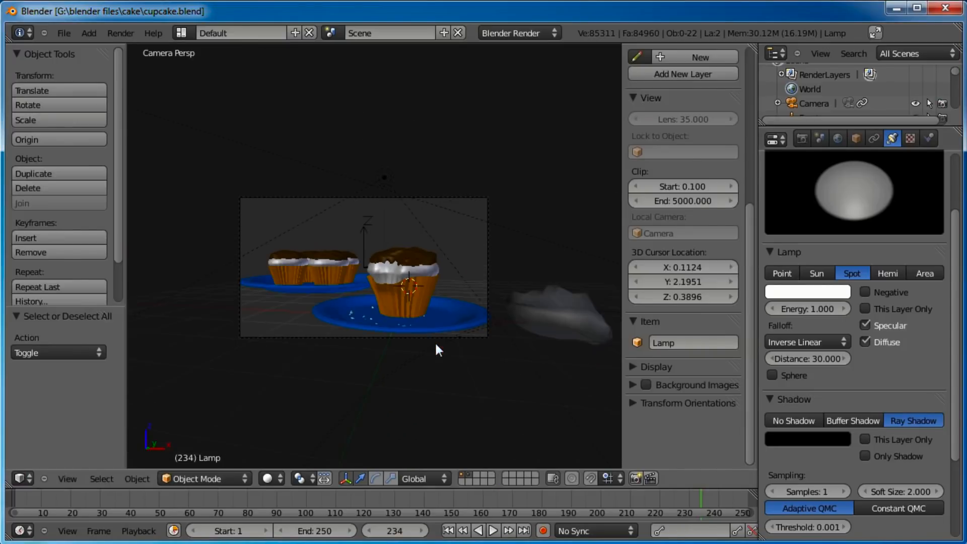
middle_click_drag(434, 340, 352, 327)
right_click(567, 353)
middle_click_drag(560, 298, 538, 303)
left_click(824, 239)
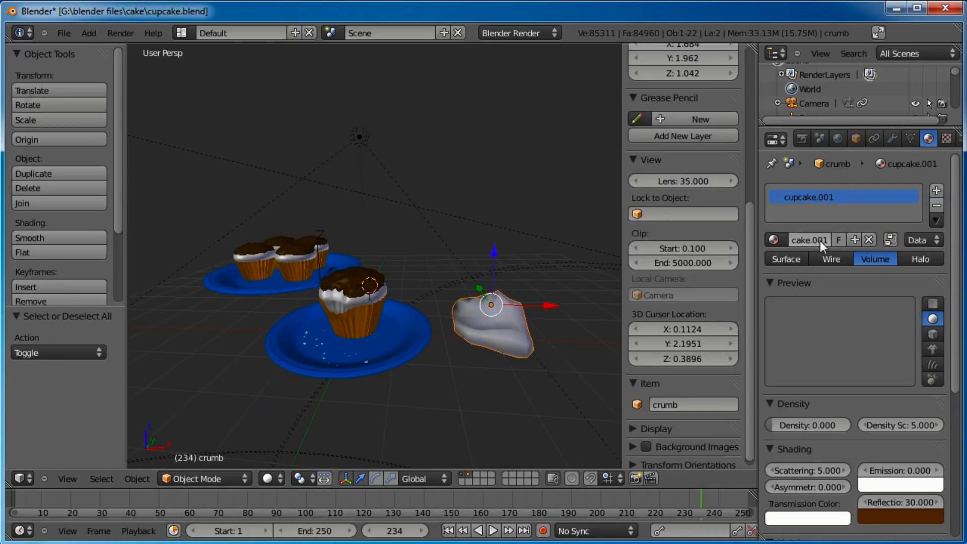
left_click(800, 259)
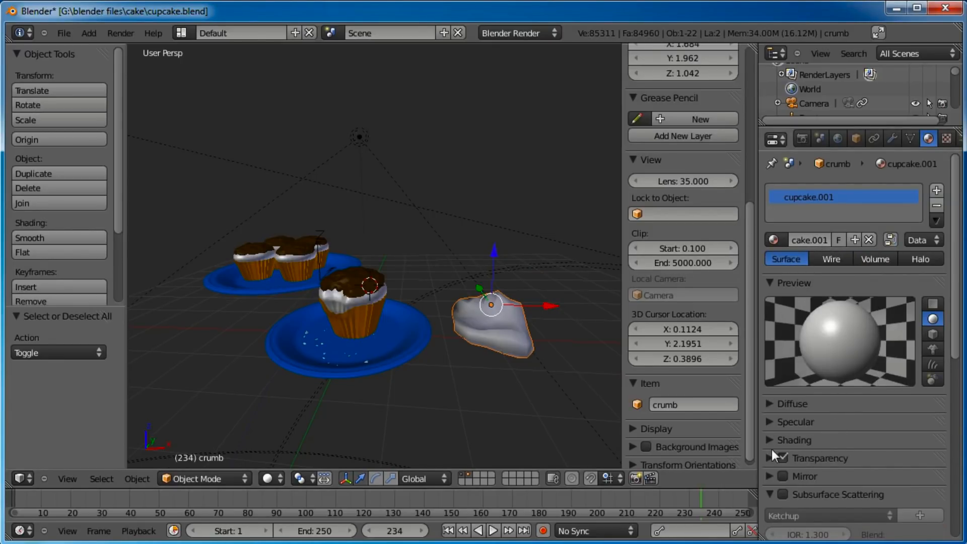
left_click(767, 423)
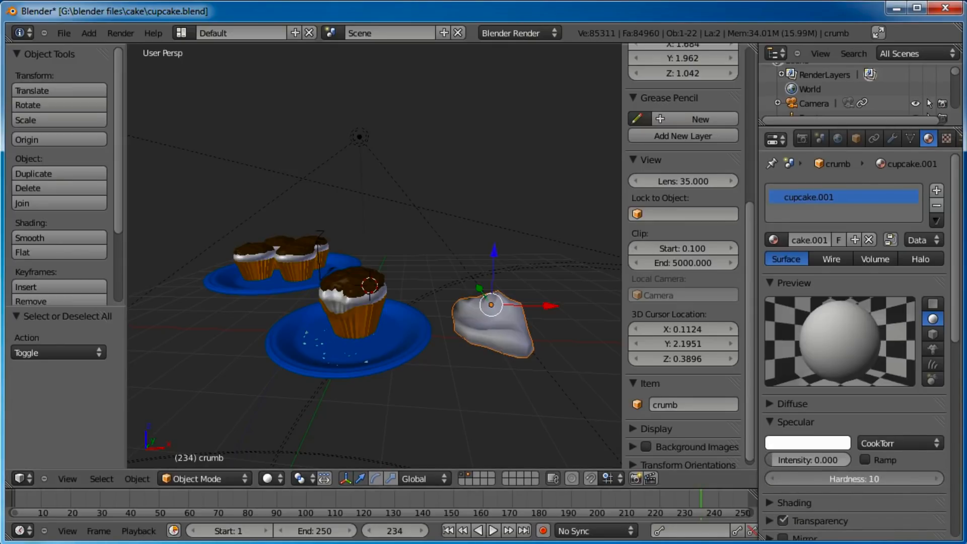
left_click(768, 420)
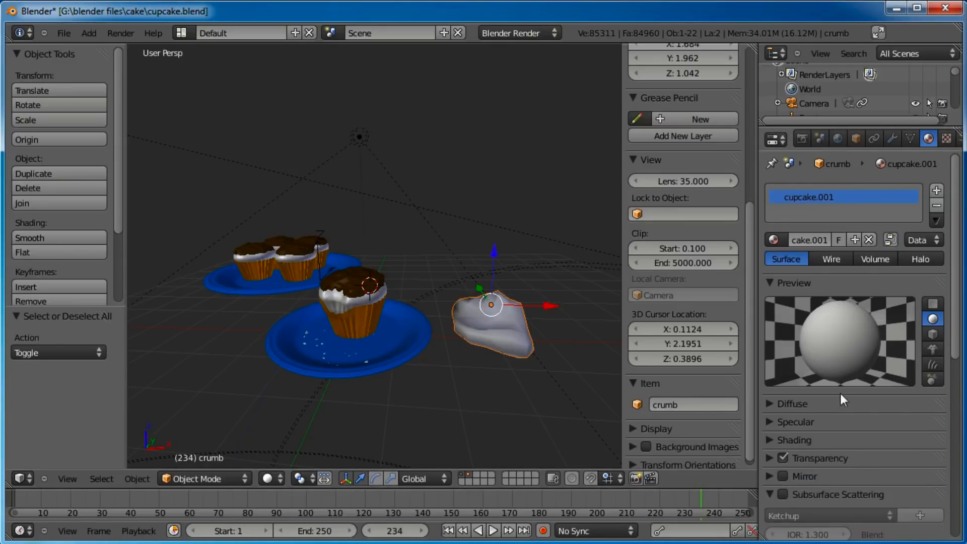
Make the Clouds texture of the crumb's material a single-user copy
left_click(947, 140)
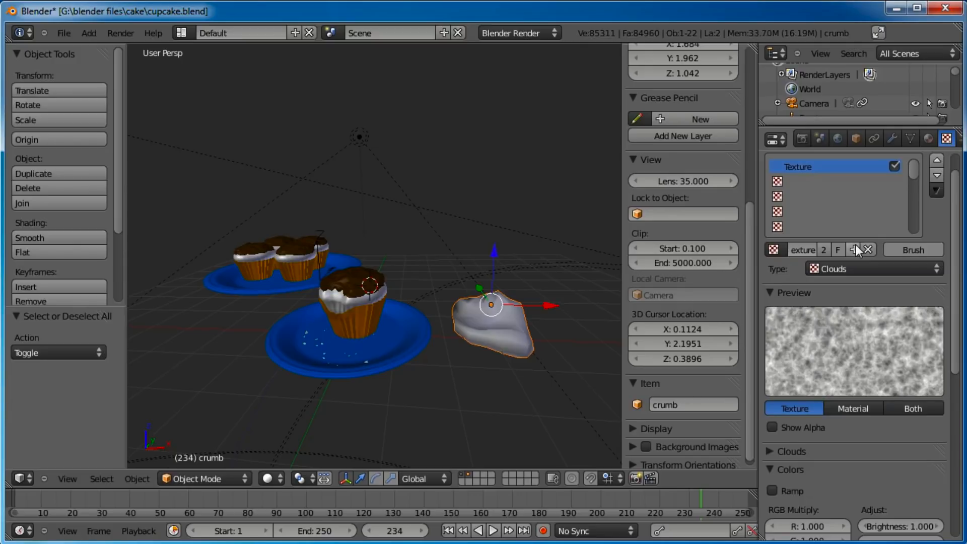
left_click(825, 250)
scroll(831, 439, "down", 5)
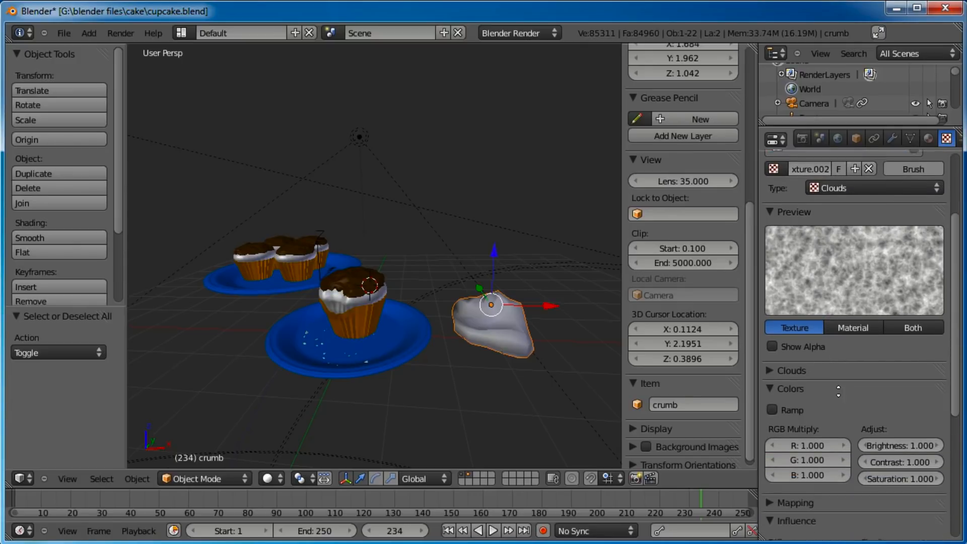
Enable the color ramp on the crumb's Clouds texture and make its black stop fully opaque
left_click(781, 396)
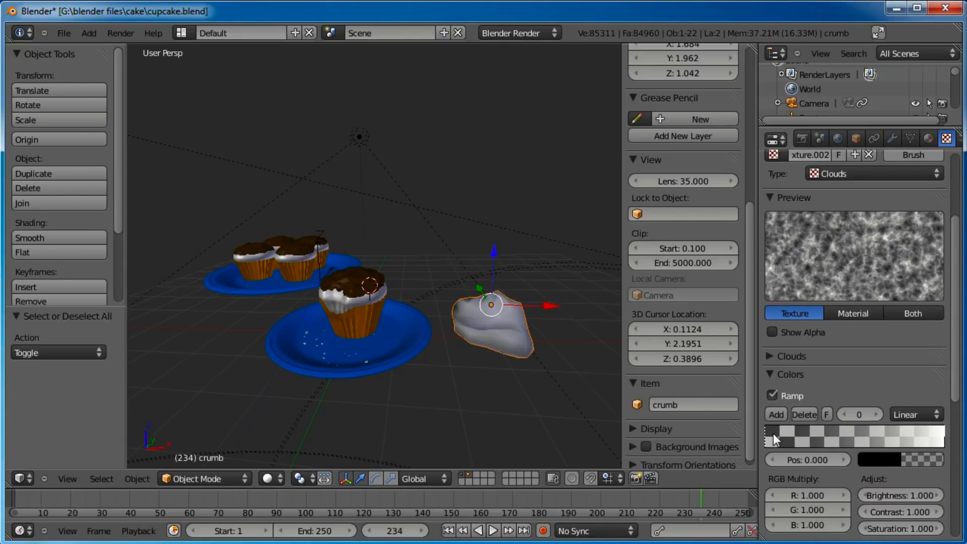
left_click(878, 459)
left_click(923, 460)
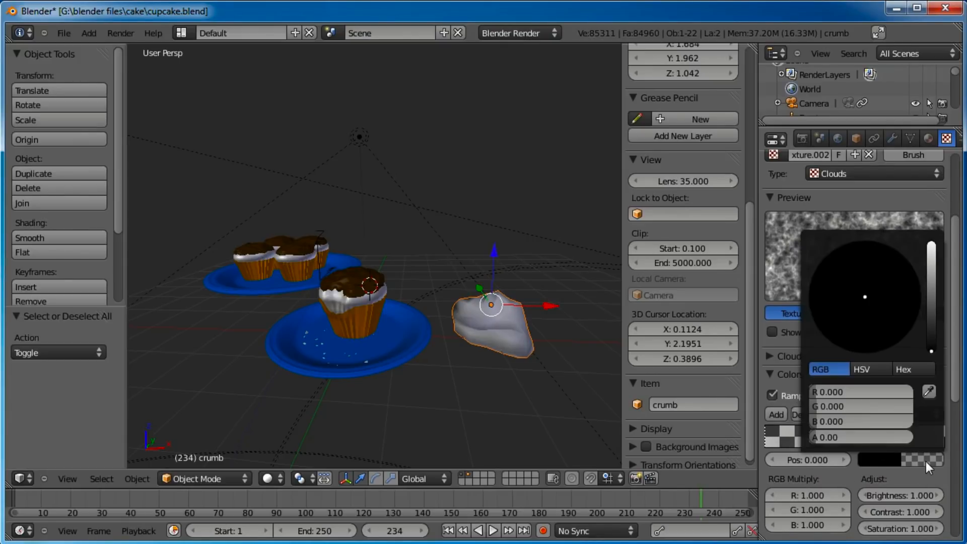
left_click_drag(859, 436, 934, 443)
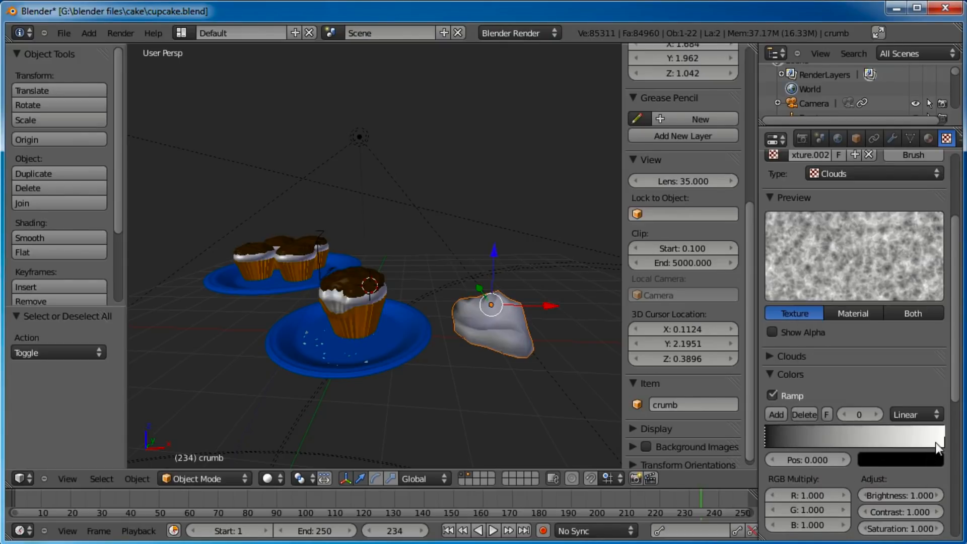
Color the ramp's white end stop dark brown with R 0.095, G 0.025 and B 0.000
left_click(935, 443)
left_click(915, 457)
left_click_drag(867, 334, 845, 349)
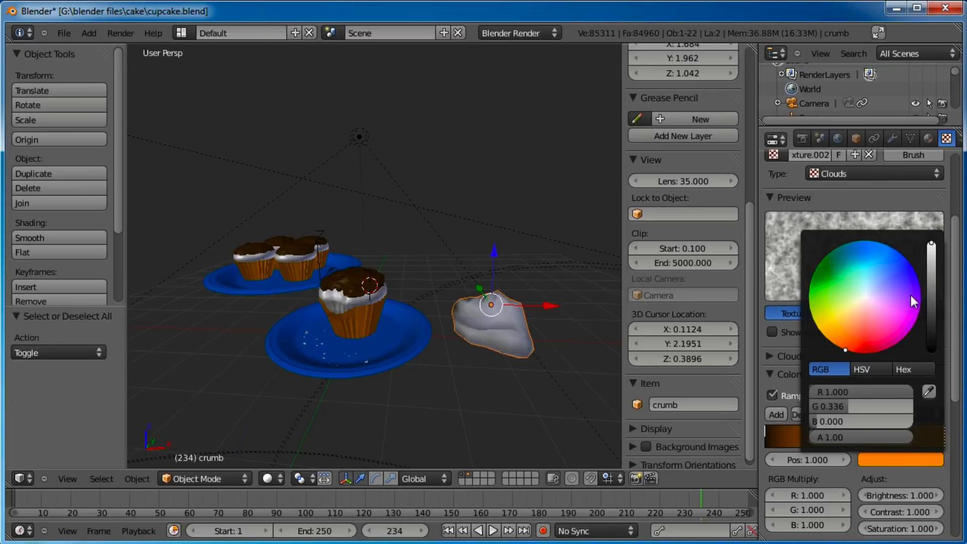
left_click_drag(932, 293, 931, 314)
left_click_drag(854, 346, 852, 352)
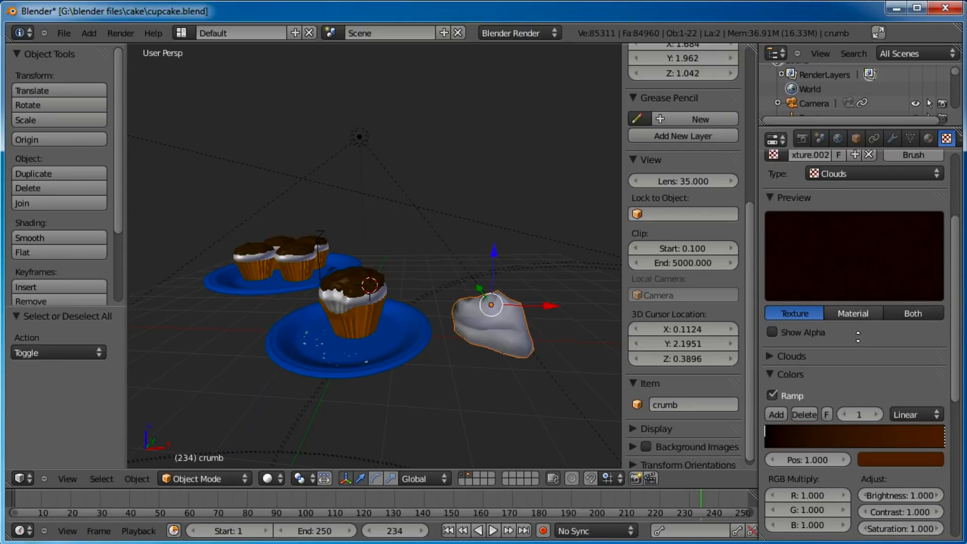
scroll(859, 309, "up", 1)
scroll(865, 380, "down", 1)
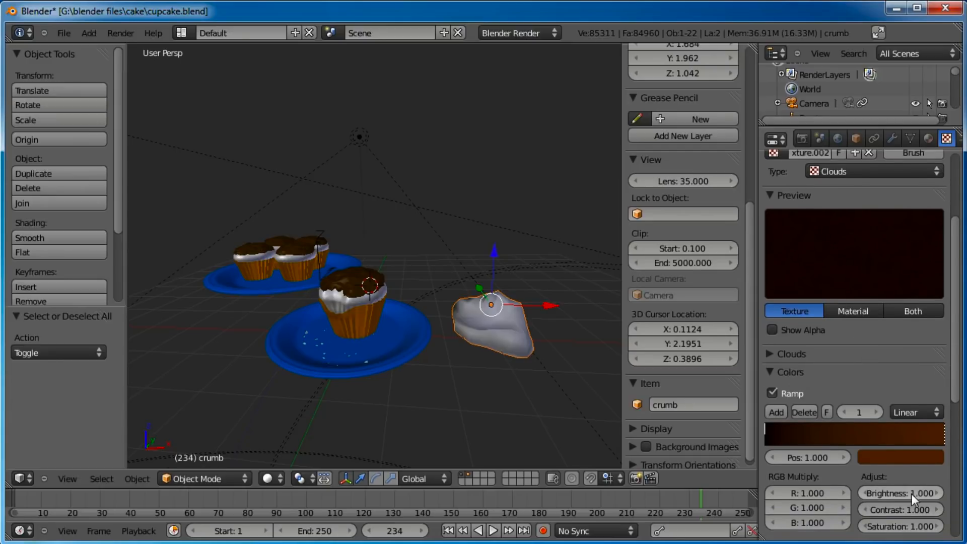
Shift the ramp's brown stop to position 0.752 and lower the texture's brightness to 0.500
left_click_drag(925, 437, 909, 437)
left_click_drag(776, 437, 817, 440)
left_click(766, 432)
mouse_move(906, 494)
left_mouse_down()
mouse_move(921, 494)
mouse_move(896, 493)
left_mouse_up()
Brighten the brown stop to R 0.260, G 0.067, B 0.000 and move the black stop to position 0.063
left_click(900, 434)
left_click(904, 456)
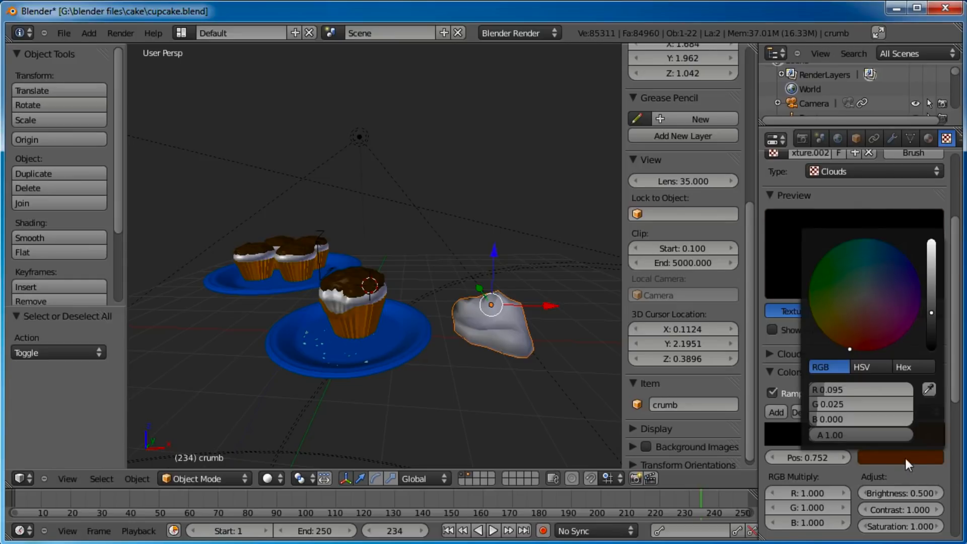
left_click_drag(931, 312, 931, 291)
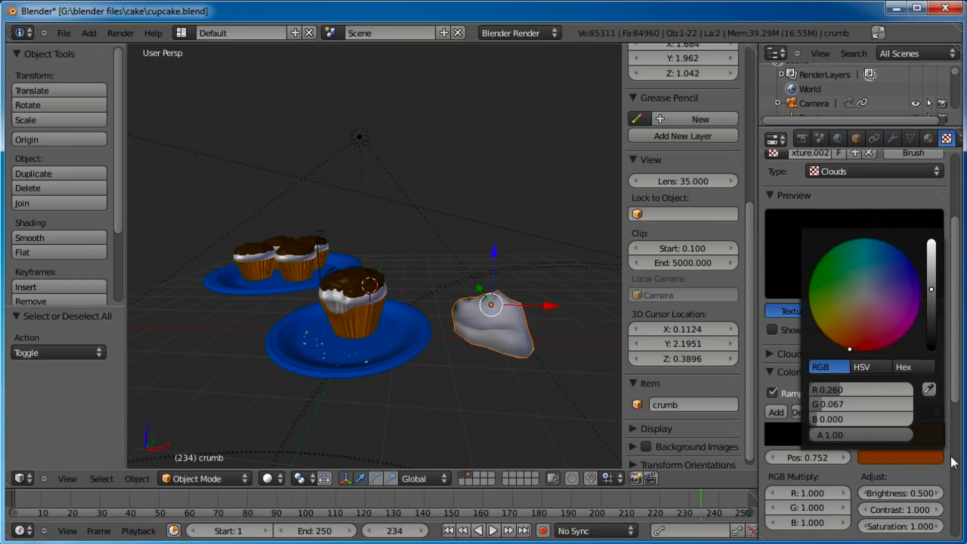
left_click_drag(814, 431, 770, 434)
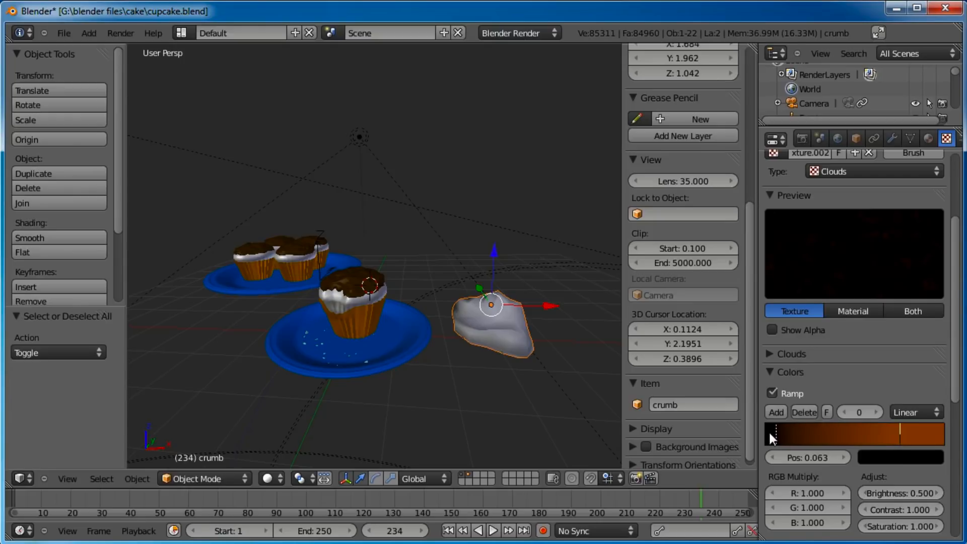
Shift the ramp's brown stop to position 0.706 and turn off the crumb texture's alpha influence
left_click_drag(904, 430, 930, 431)
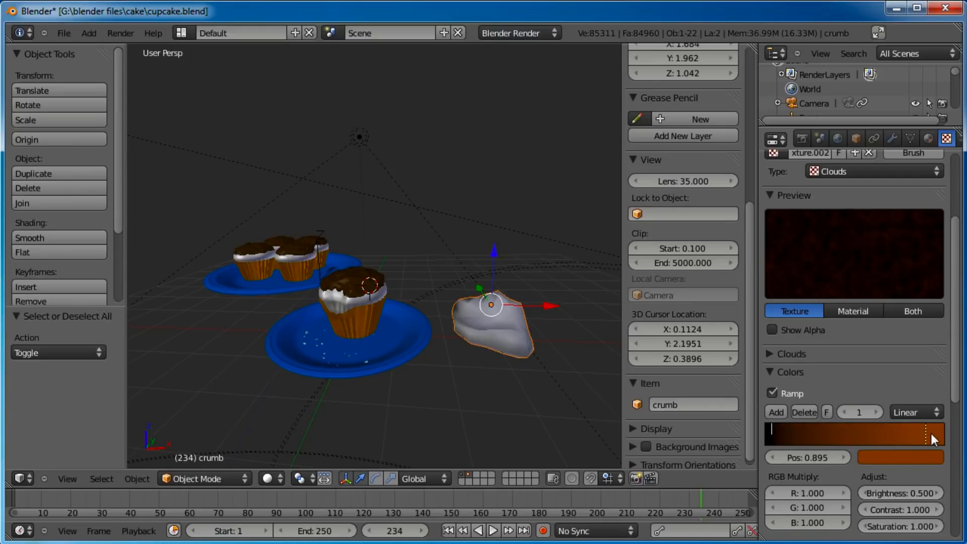
left_click_drag(821, 436, 786, 434)
scroll(901, 475, "down", 6)
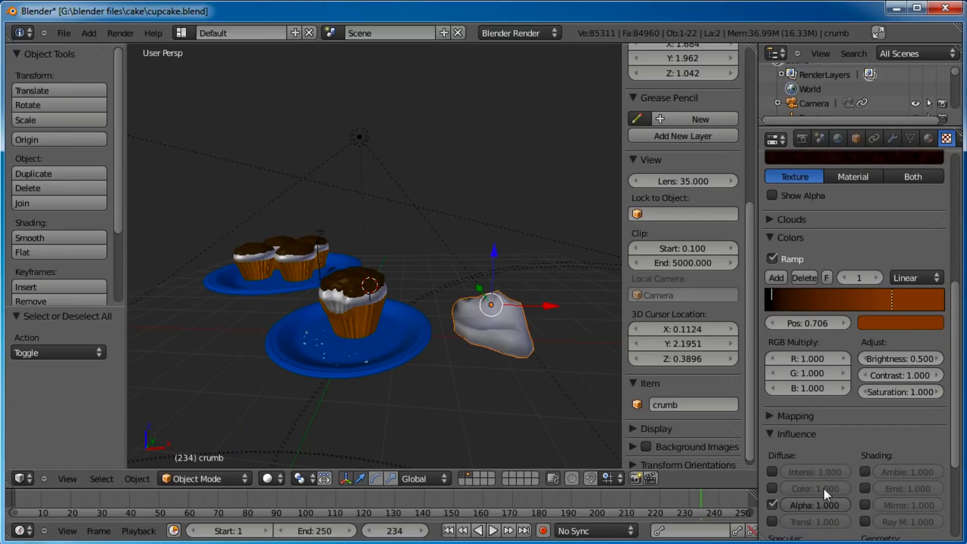
scroll(816, 448, "down", 2)
left_click(774, 466)
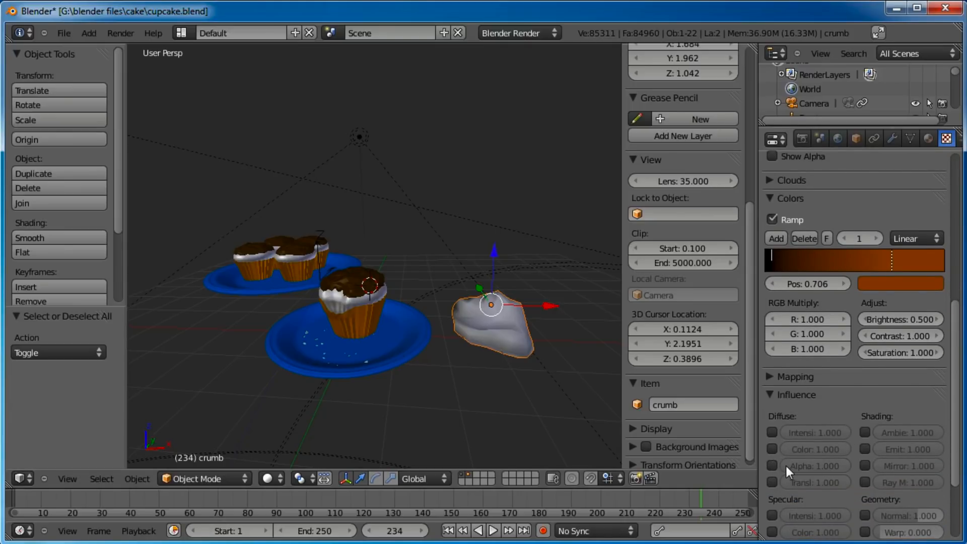
Make the crumb's Clouds texture influence the diffuse color and the geometry normal
scroll(795, 402, "up", 12)
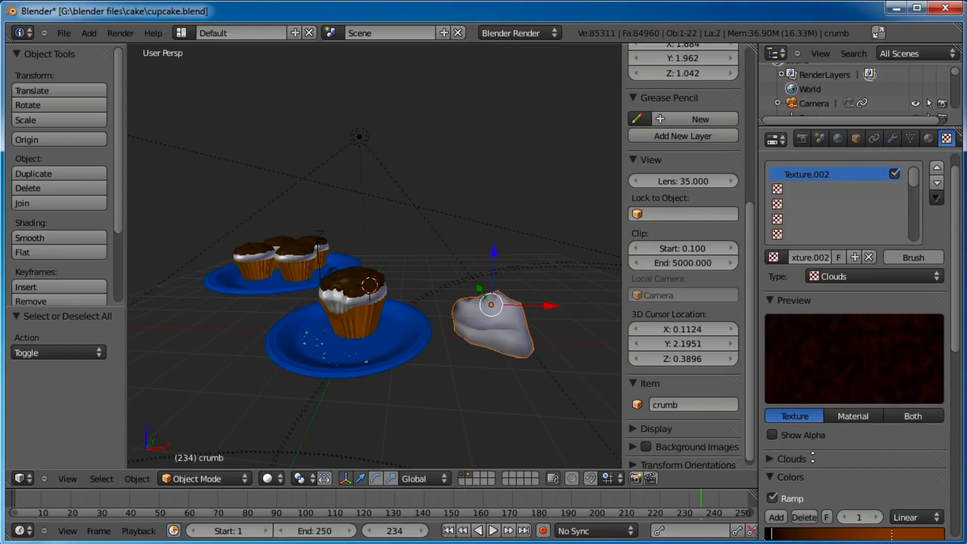
scroll(812, 457, "down", 13)
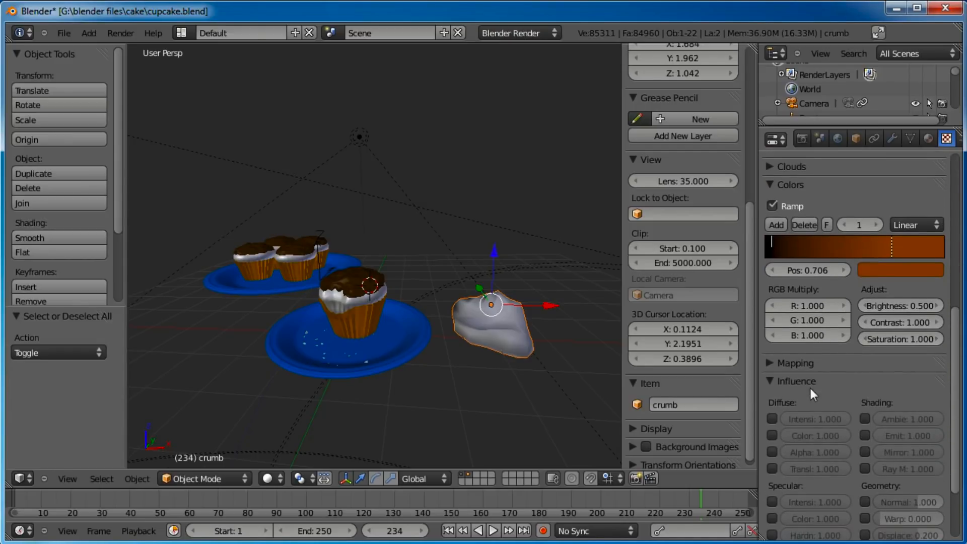
scroll(791, 448, "down", 1)
left_click(771, 410)
scroll(815, 443, "up", 1)
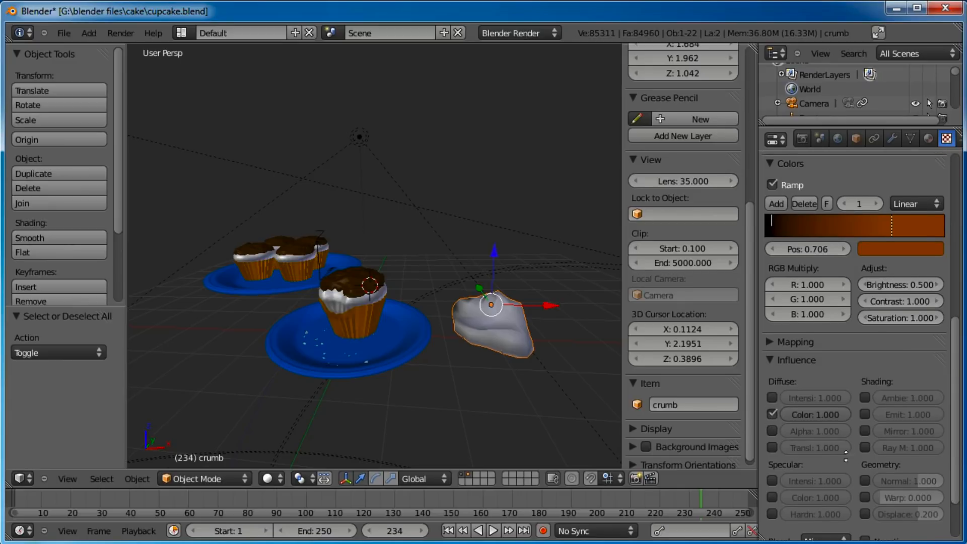
left_click(865, 494)
Preview the crumb's texture and material together and collapse the color ramp settings
scroll(852, 481, "up", 7)
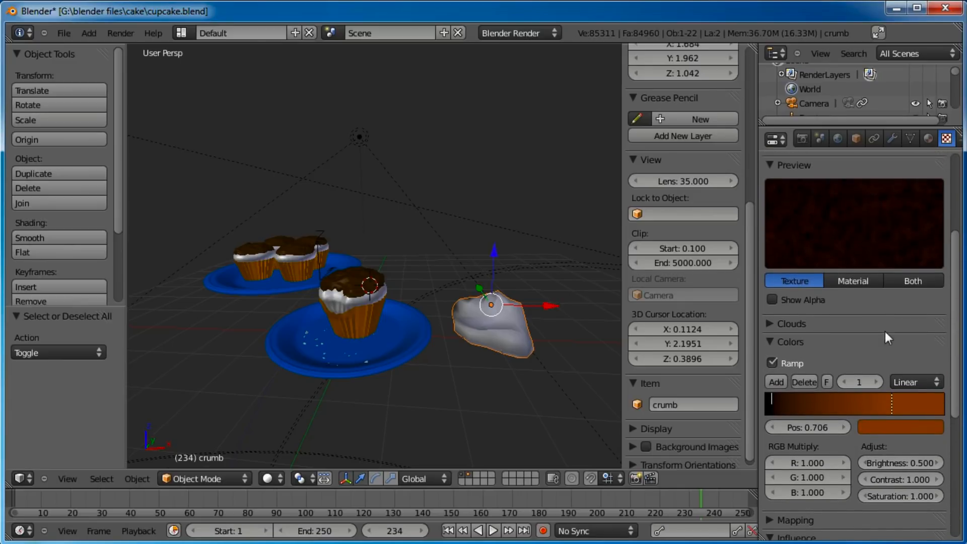
left_click(912, 281)
scroll(899, 330, "down", 1)
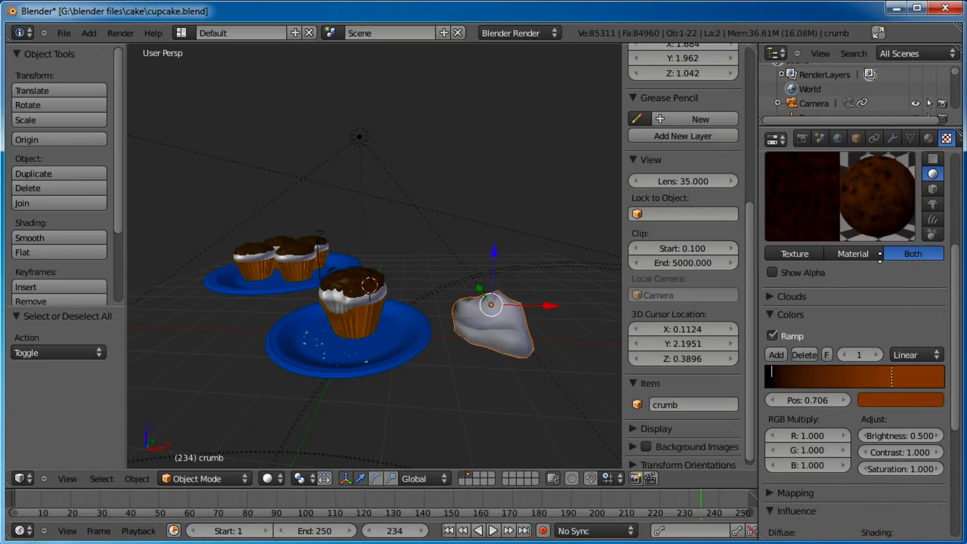
scroll(862, 312, "down", 2)
left_click(775, 273)
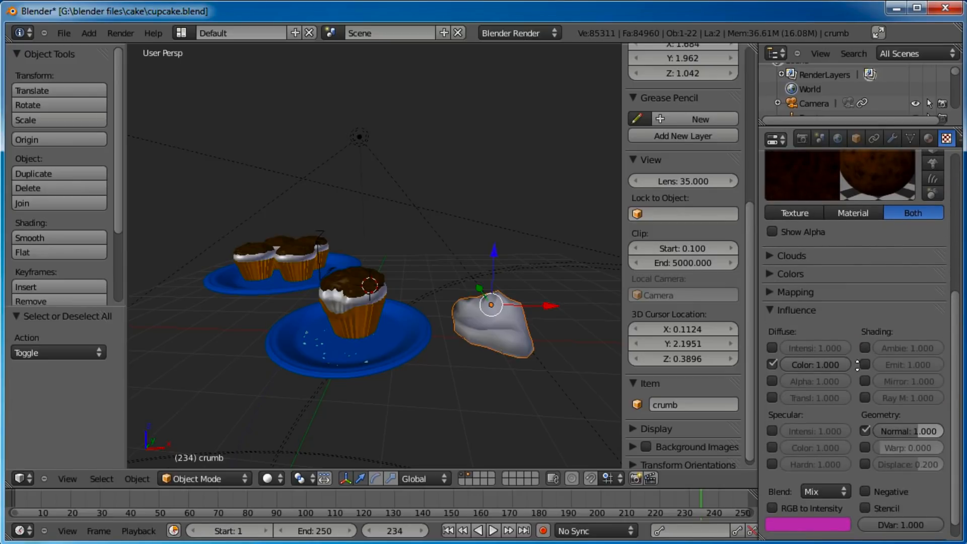
Adjust the strength of the crumb texture's normal influence, keeping its diffuse color influence enabled
middle_click_drag(857, 366, 857, 358)
left_click_drag(929, 427, 931, 427)
middle_click_drag(877, 330, 875, 373)
left_click(773, 400)
left_click(771, 398)
left_click_drag(903, 467, 931, 469)
scroll(900, 324, "up", 4)
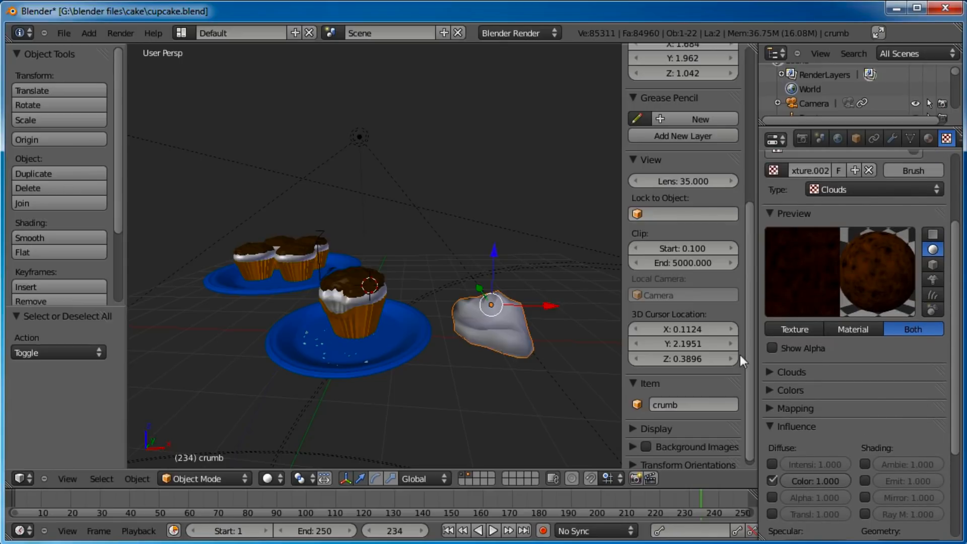
Save the file and render the scene to check the crumbs on the saucer
left_click(416, 294)
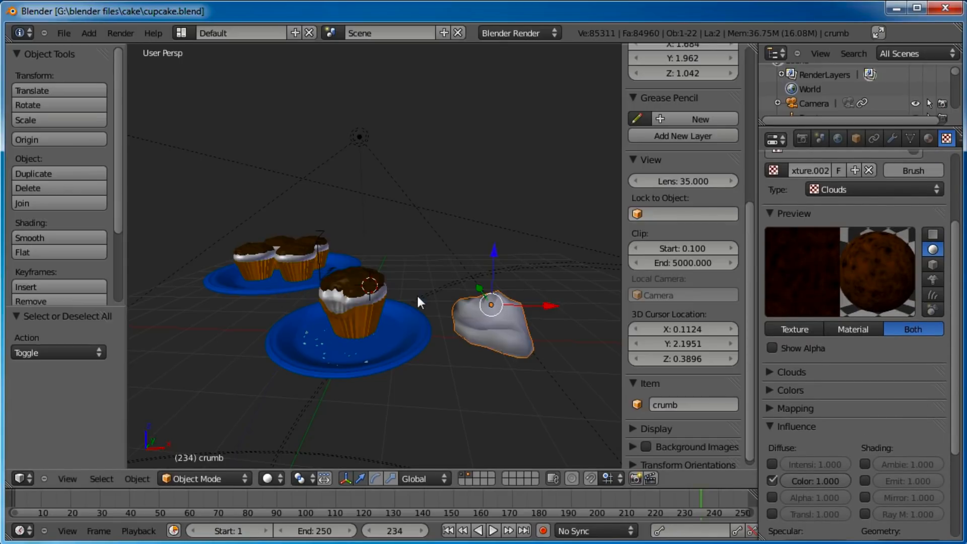
scroll(416, 294, "down", 4)
middle_click_drag(416, 294, 402, 343)
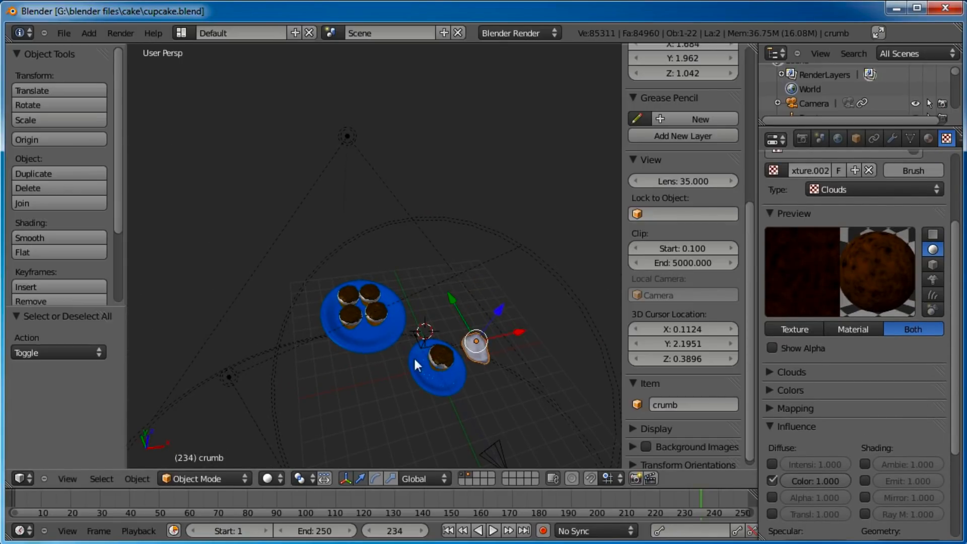
key("F12")
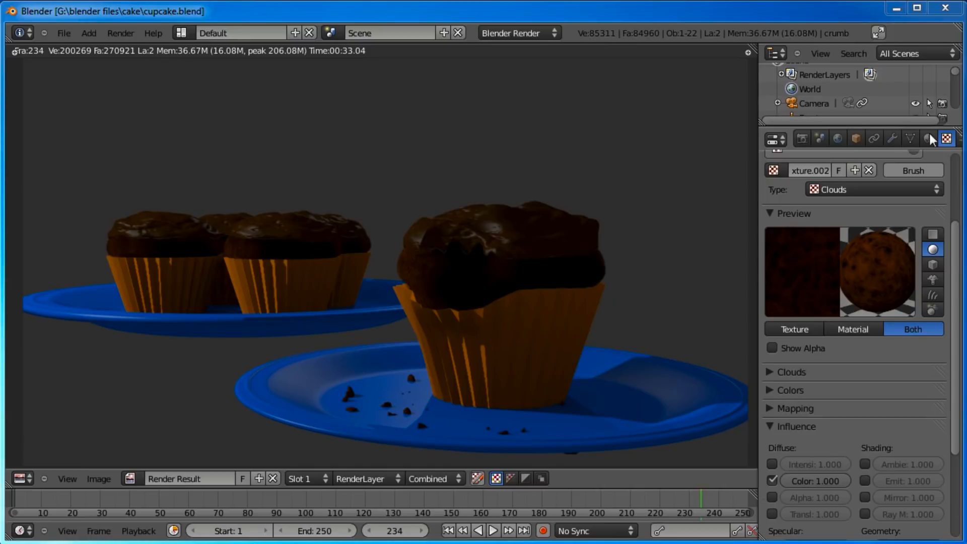
key("Escape")
Set the emission amount of the saucer's hair particle system to 61
right_click(465, 383)
scroll(496, 383, "up", 2)
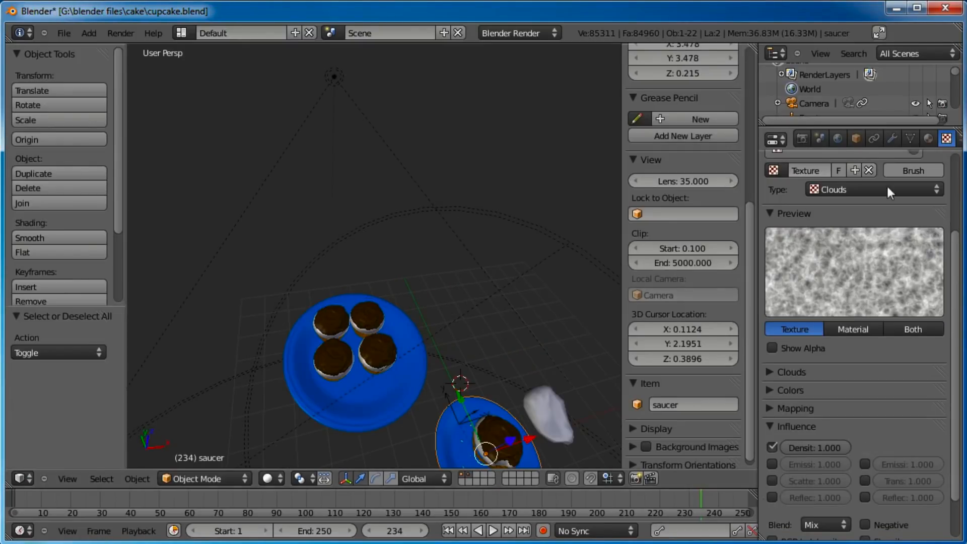
scroll(946, 141, "down", 2)
left_click(928, 138)
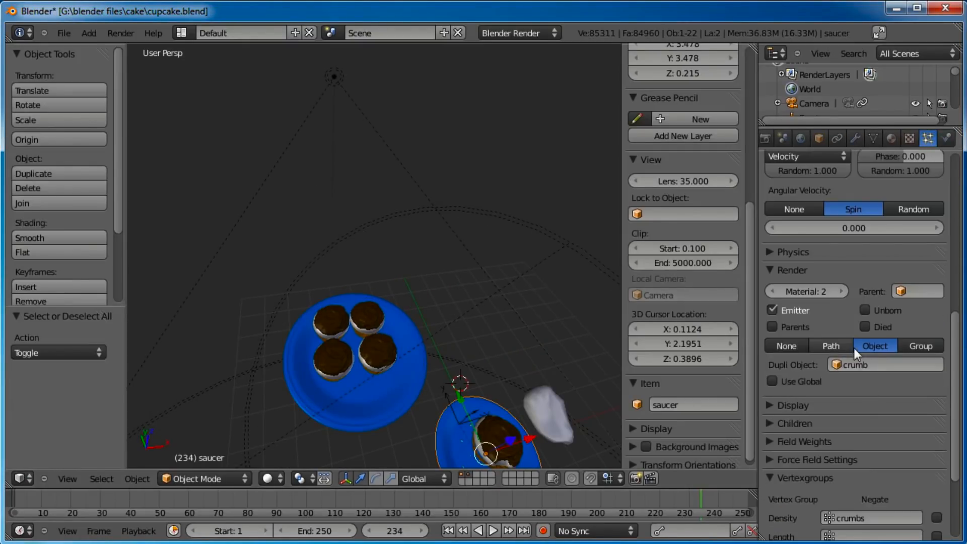
middle_click_drag(555, 388, 499, 302)
scroll(850, 381, "up", 12)
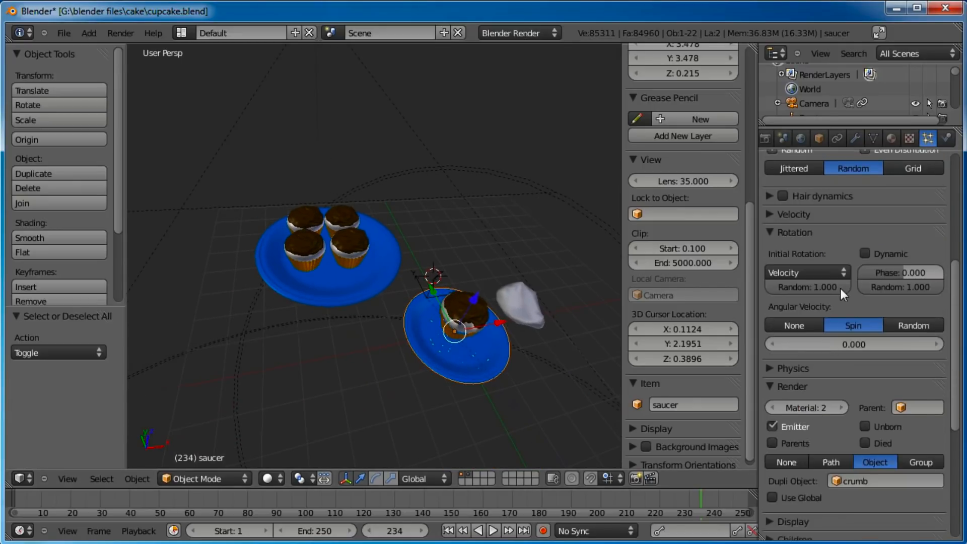
scroll(850, 384, "up", 3)
left_click_drag(874, 331, 913, 331)
In camera view, raise the camera about 0.48 units and pull it back along its local Z axis
middle_click_drag(478, 348, 431, 259)
key("KP_0")
key("a")
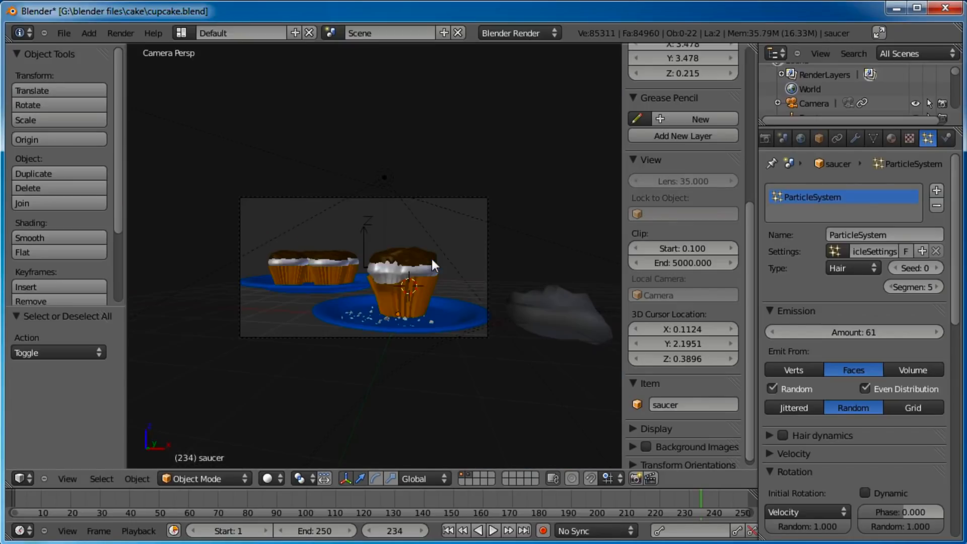
right_click(360, 359)
key("g")
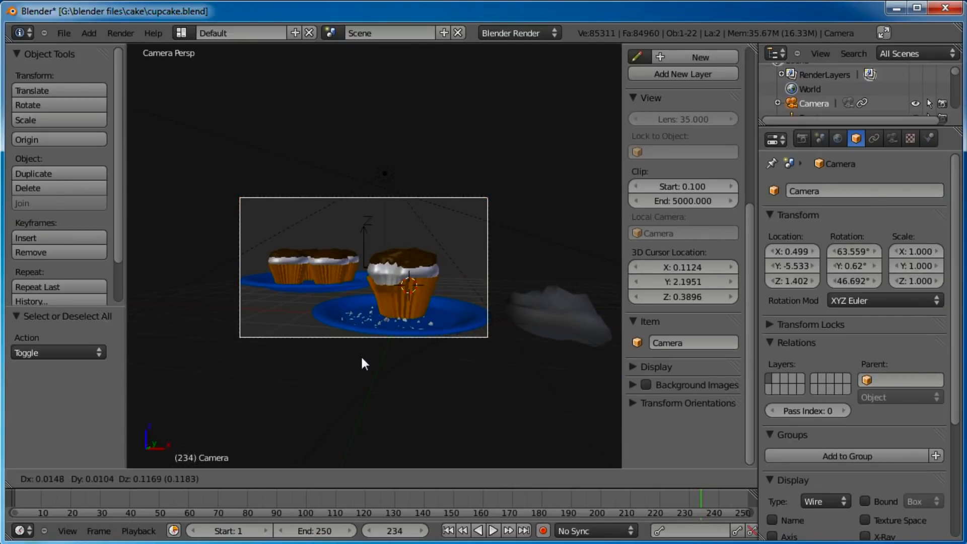
left_click(363, 339)
key("g")
key("z")
key("z")
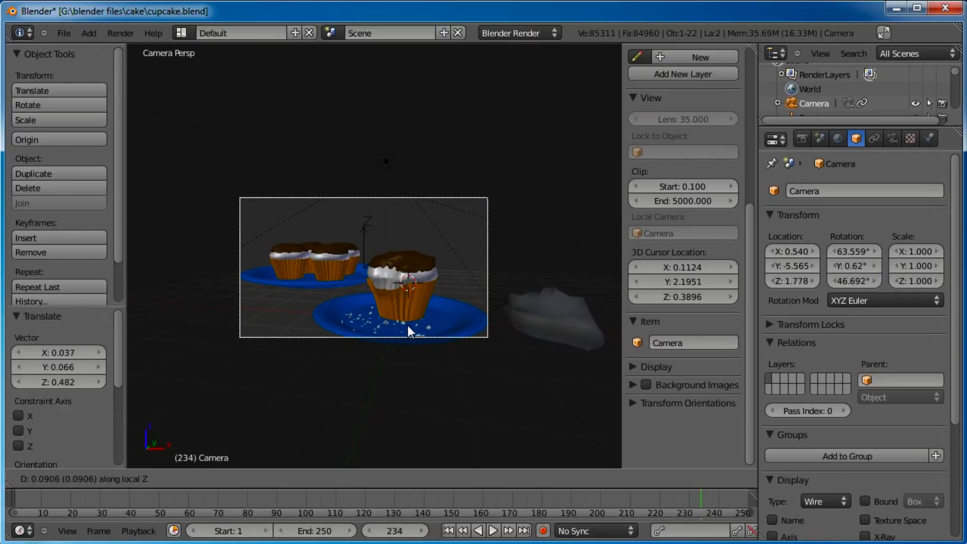
left_click(405, 332)
scroll(404, 331, "up", 8)
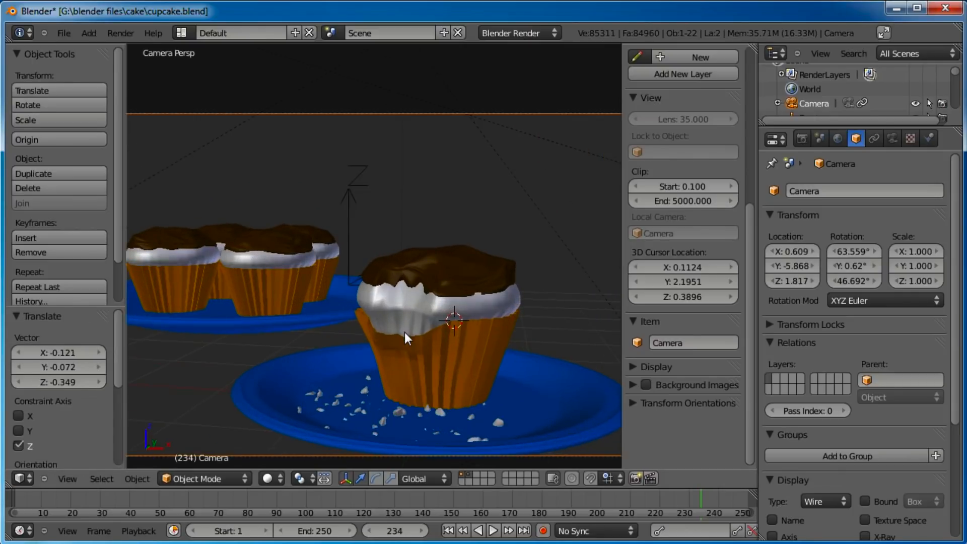
scroll(472, 396, "down", 6)
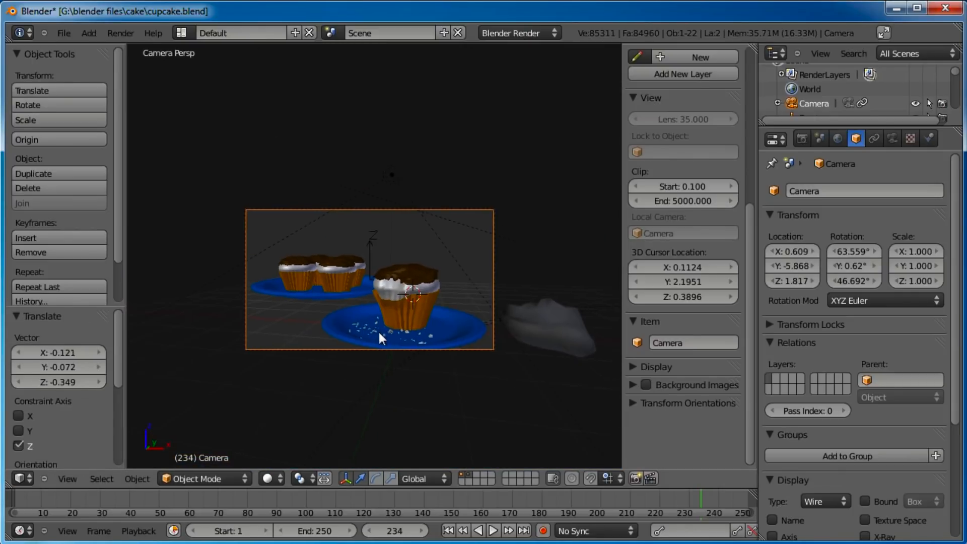
Nudge the camera about -0.21 in X and -0.10 in Z, and the Empty about -0.17 in X and -0.10 in Z
key("g")
left_click(455, 324)
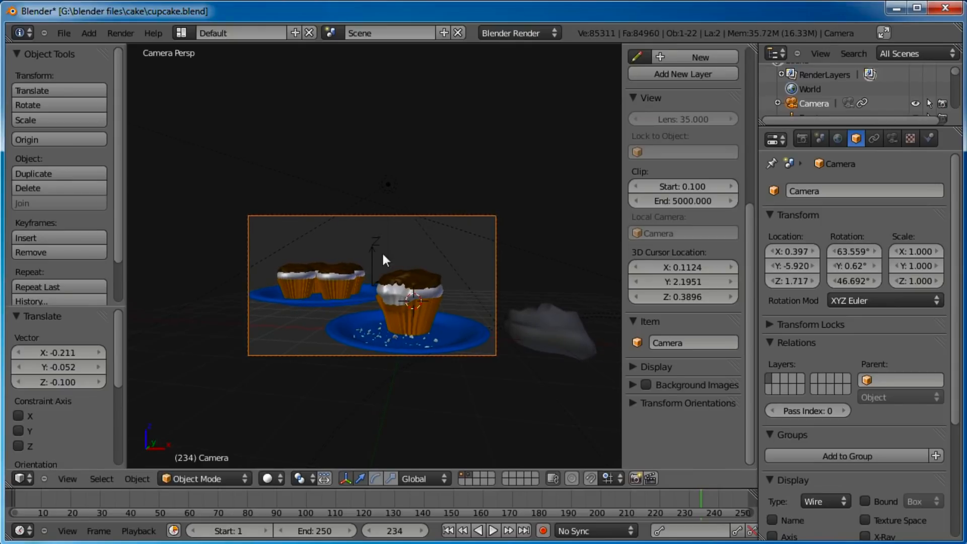
right_click(375, 252)
key("g")
left_click(369, 259)
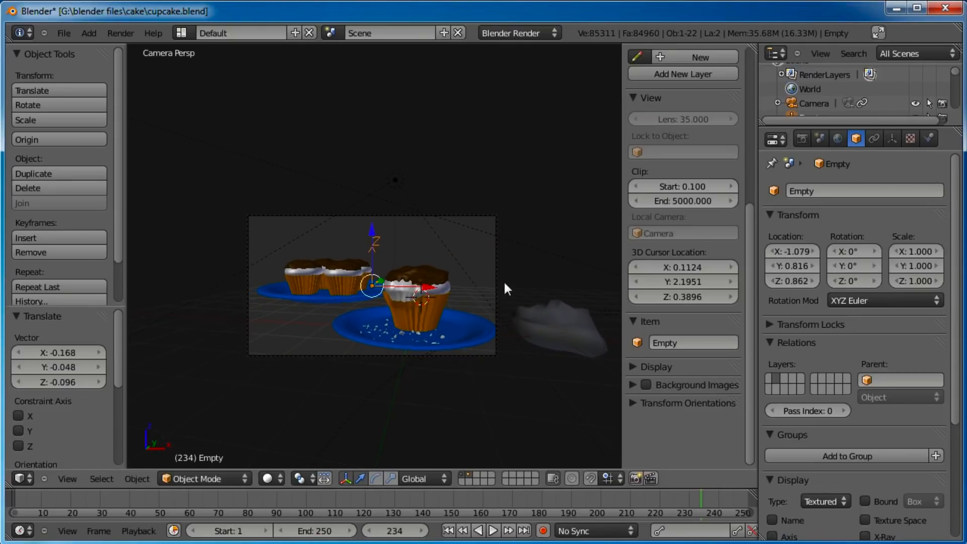
Pull the camera back along its local Z axis, reposition it to about X 0.716, Y -6.051, Z 1.827, and save the file
right_click(498, 290)
key("g")
key("z")
key("z")
left_click(494, 295)
key("g")
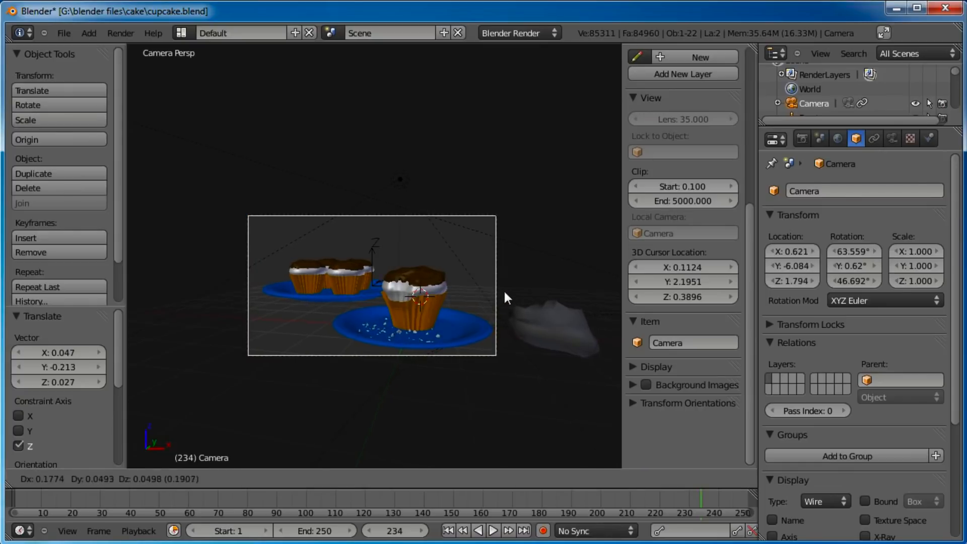
left_click(505, 289)
key("a")
key("ctrl+s")
left_click(401, 282)
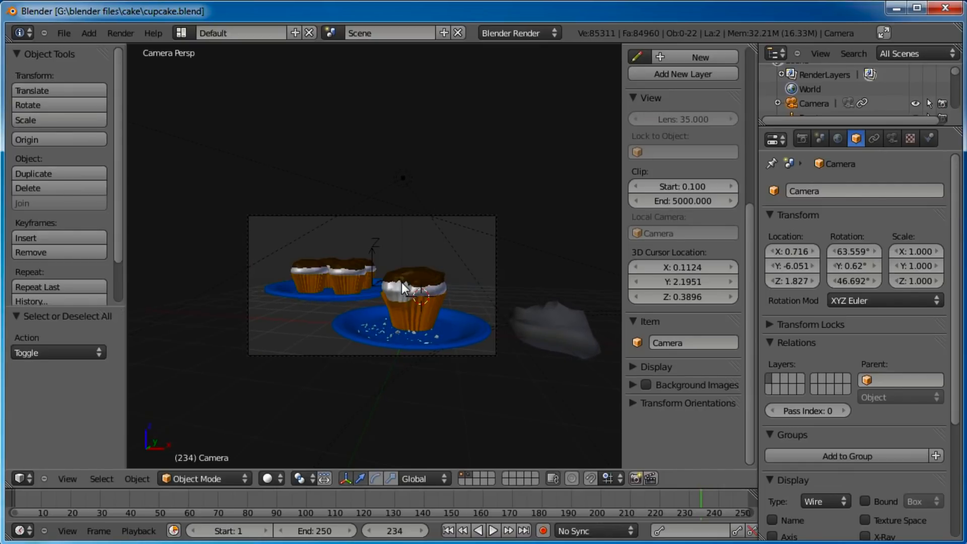
Add a plane in top view and scale it up about 9.43 times so it spans both plates
key("KP_7")
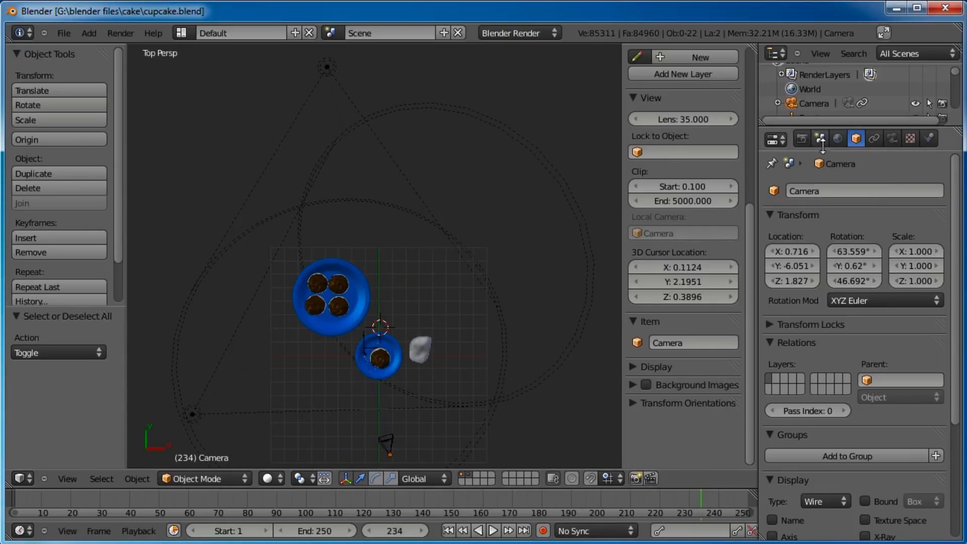
key("shift+a")
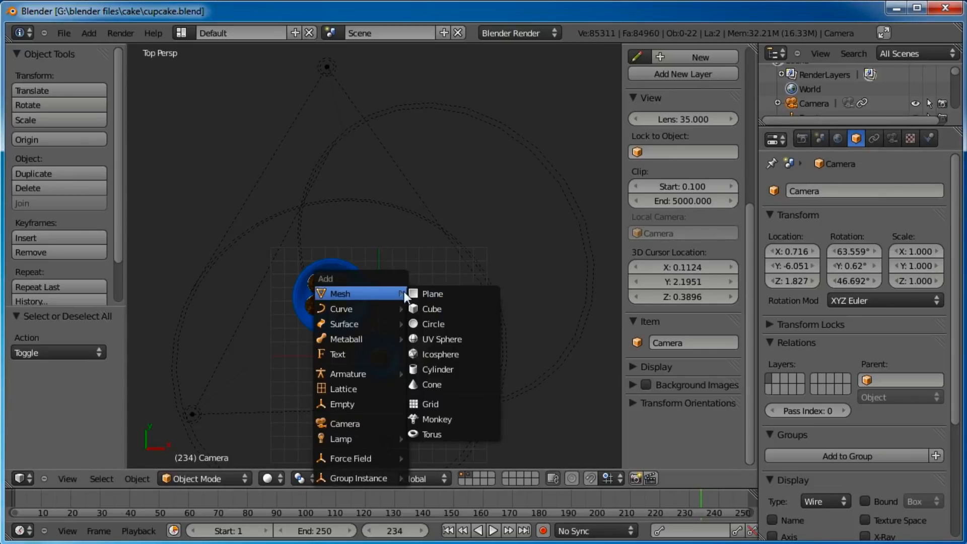
left_click(432, 292)
key("s")
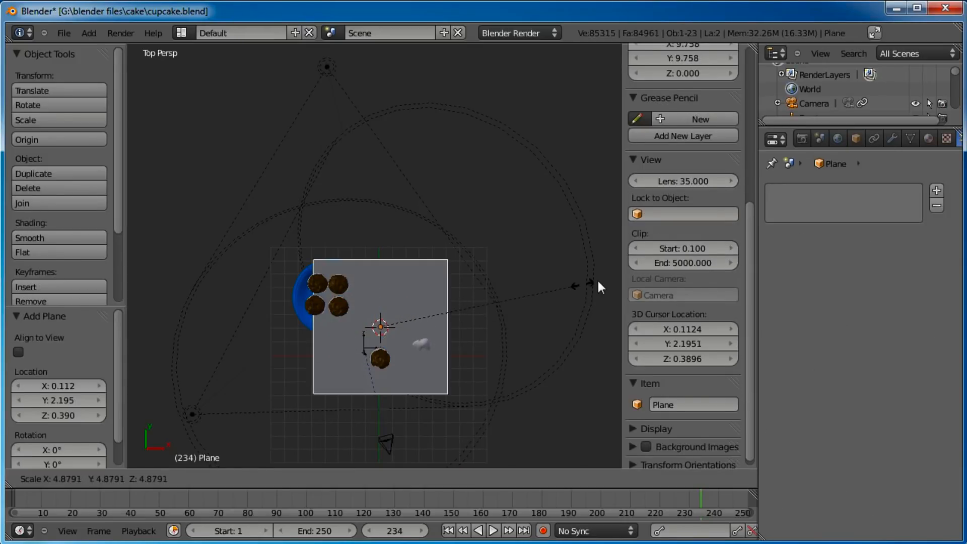
left_click(236, 253)
In right orthographic view, lower the plane about 0.42 units under the plates and shift it about 0.52 along Y
key("KP_3")
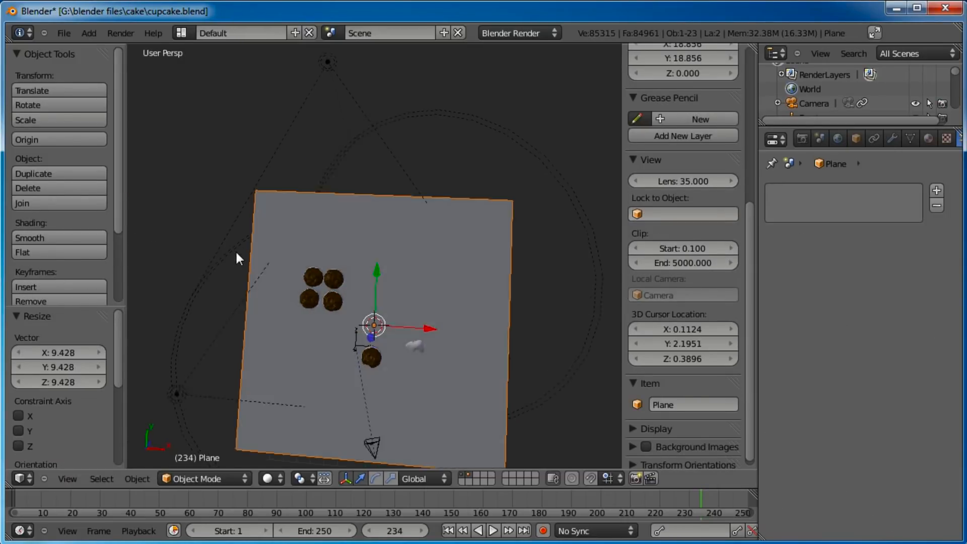
key("KP_5")
scroll(237, 252, "up", 5)
middle_click_drag(238, 252, 370, 375, "shift")
scroll(340, 315, "up", 3)
key("g")
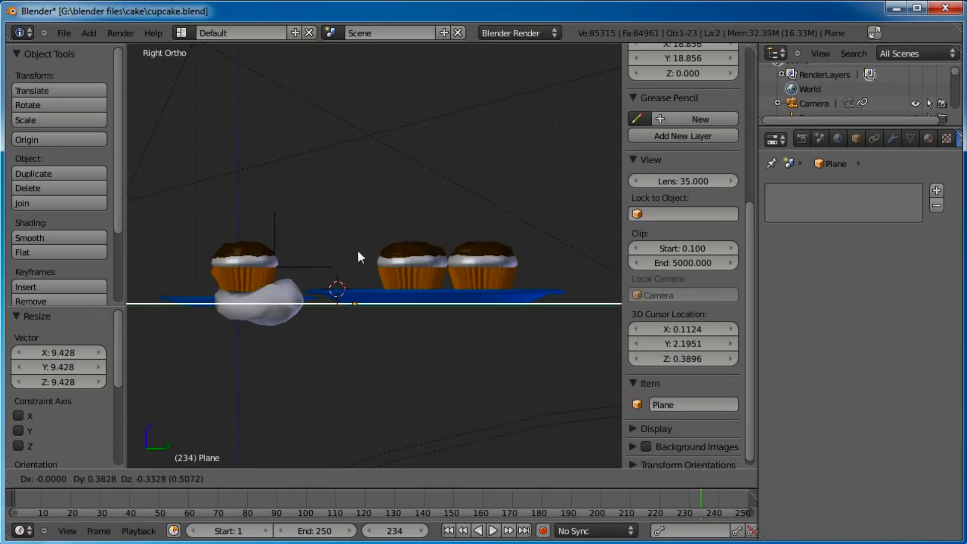
left_click(362, 252)
scroll(358, 261, "down", 5)
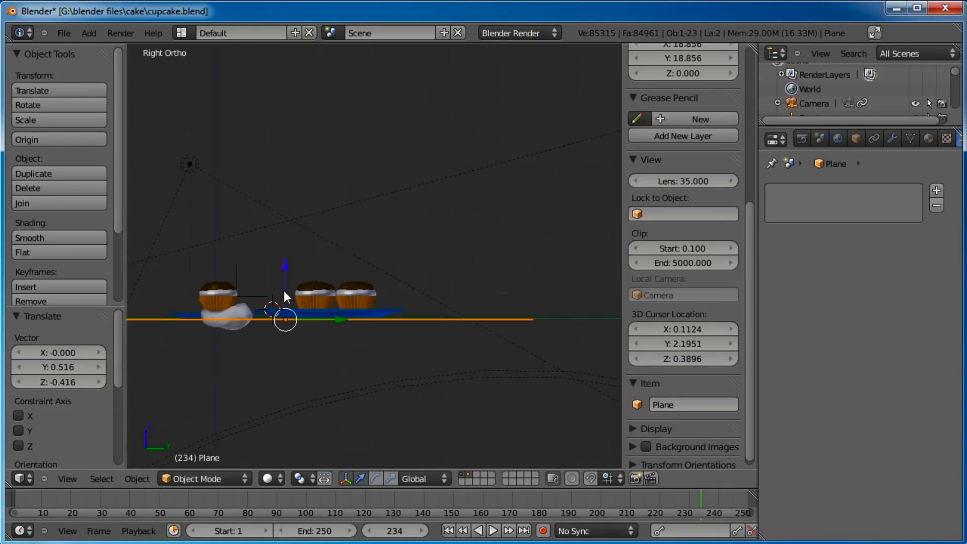
Extrude the ground plane's far edge five times in right orthographic view to form a backdrop curving up behind the plates
key("Tab")
middle_click_drag(404, 313, 351, 337)
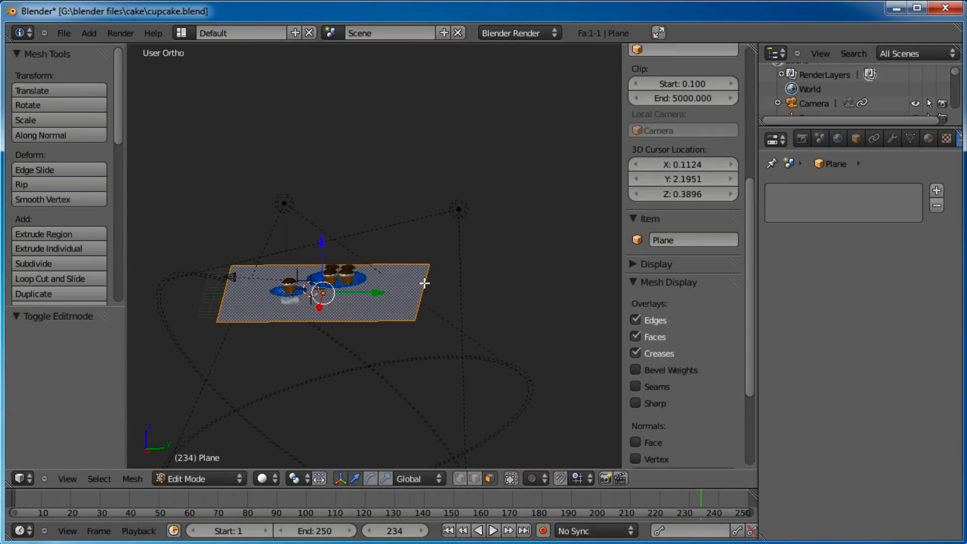
left_click(459, 478)
right_click(429, 264)
right_click(416, 321, "shift")
middle_click_drag(423, 282, 417, 302)
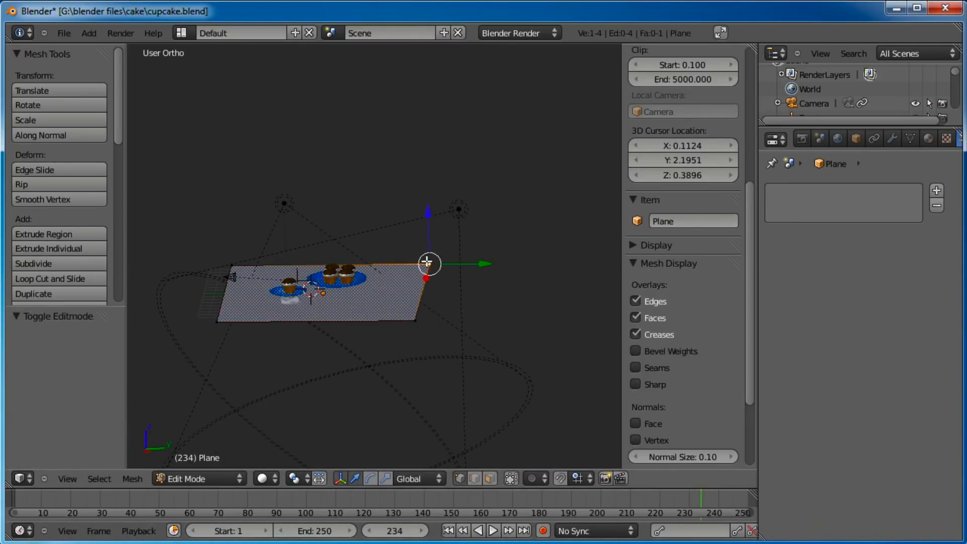
middle_click_drag(382, 352, 453, 384)
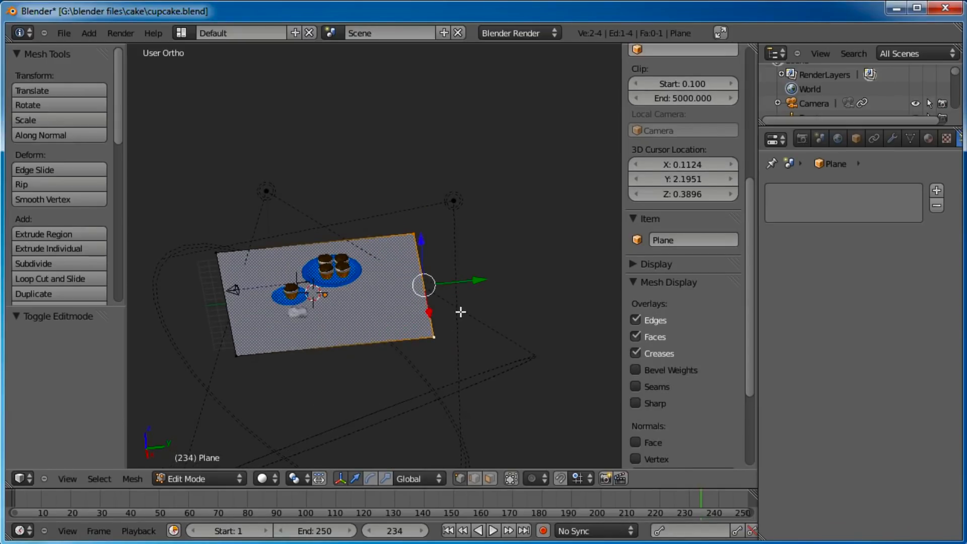
key("KP_3")
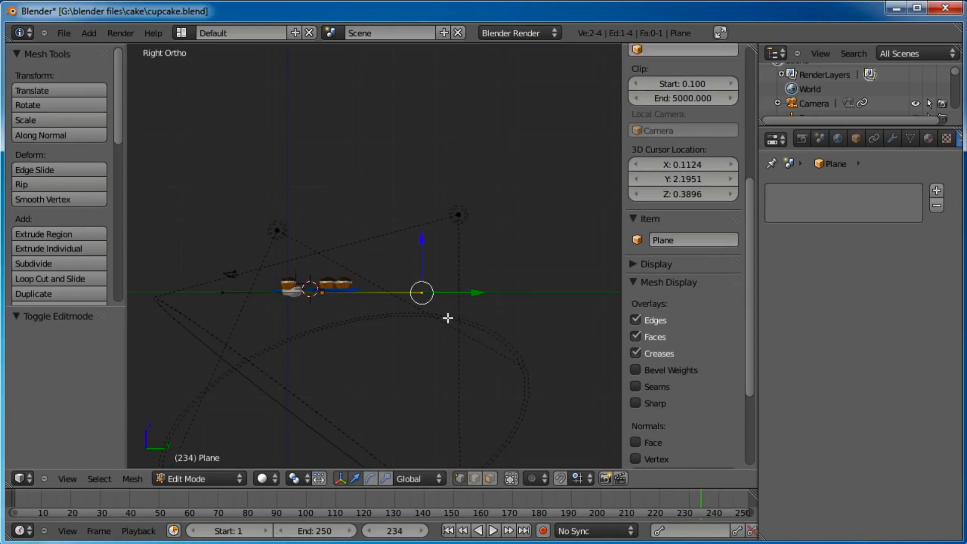
key("e")
left_click(466, 297)
key("e")
left_click(491, 274)
key("e")
left_click(515, 229)
key("e")
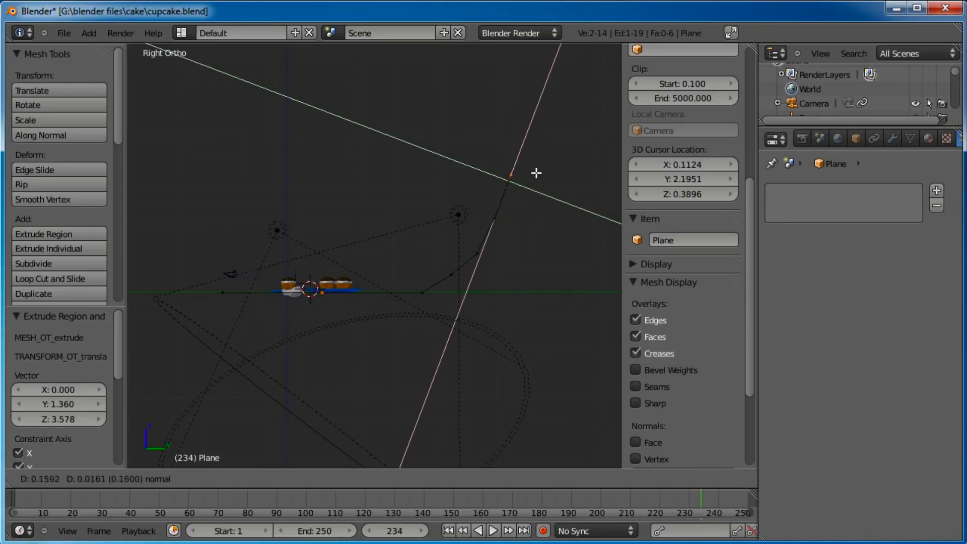
left_click(535, 170)
middle_click_drag(410, 276, 374, 347)
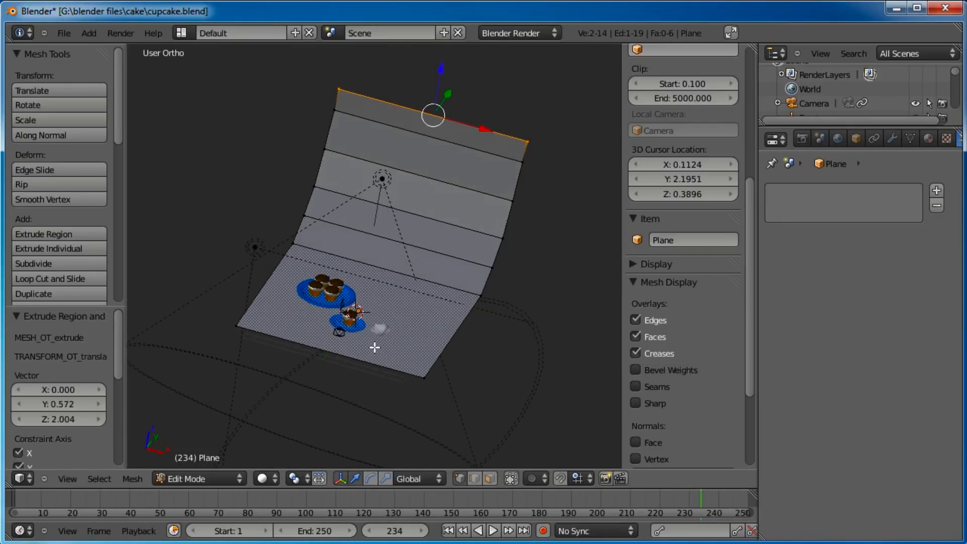
In camera view, select the backdrop's left side edge loop and extend it outward along the negative X axis
key("KP_0")
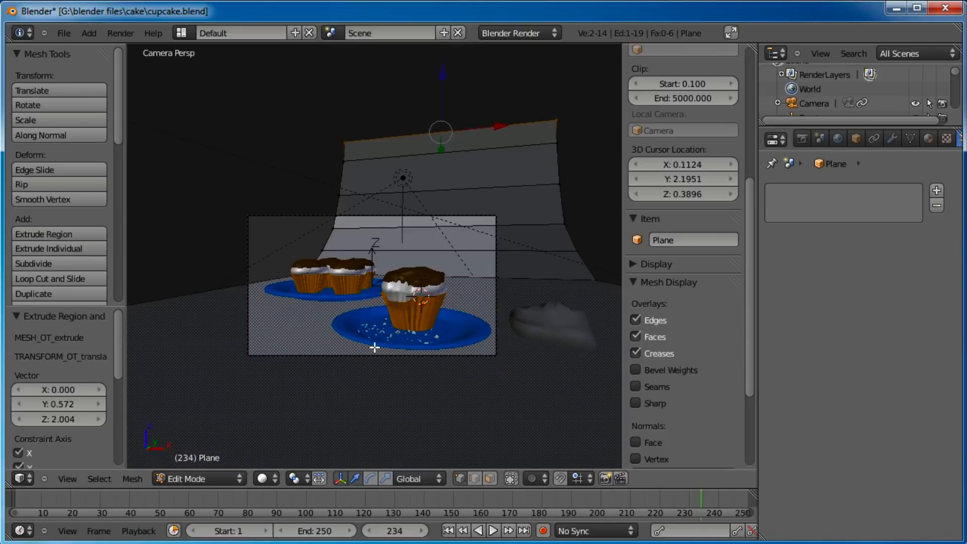
right_click(334, 243, "alt")
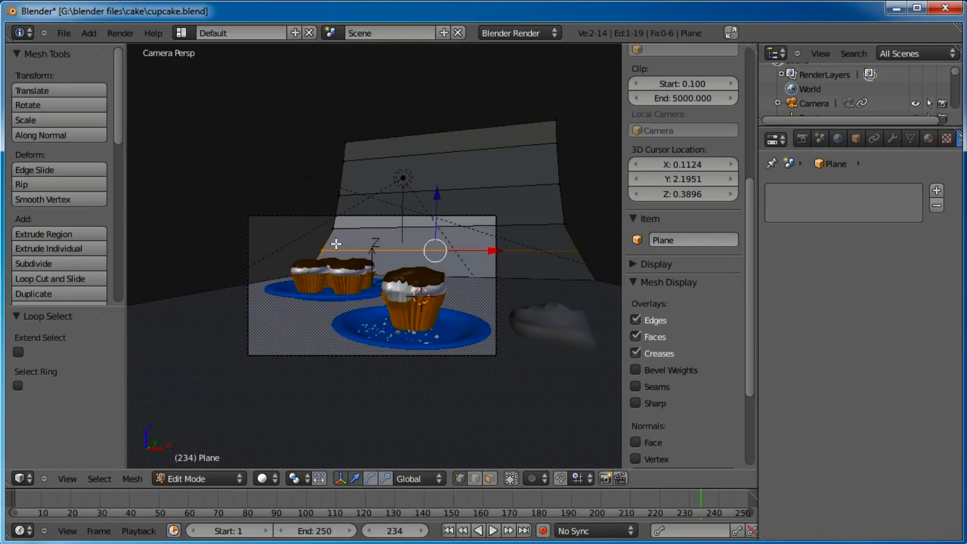
key("g")
key("x")
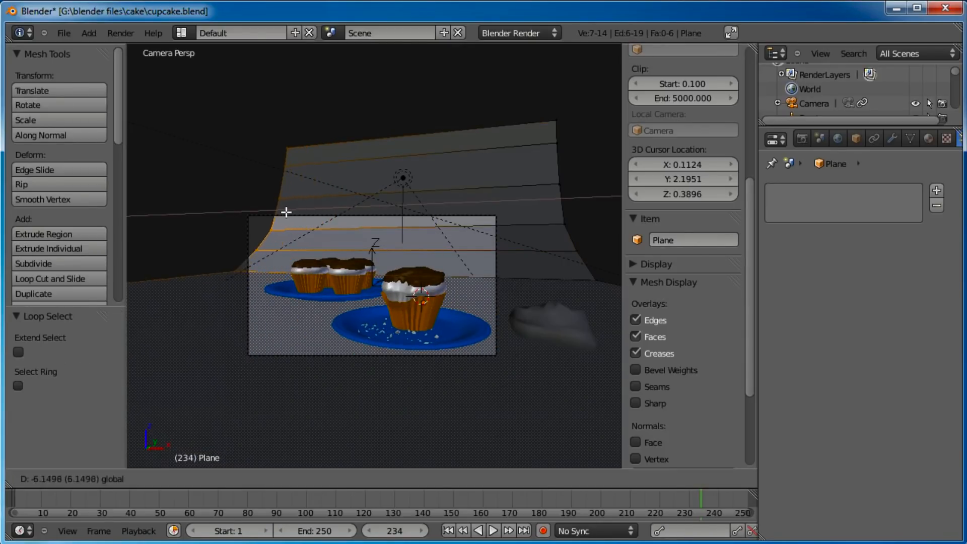
left_click(210, 209)
Adjust the backdrop's right side edge loop along X, finishing with a move of about -2.99
right_click(579, 234)
key("g")
key("x")
left_click(594, 254)
right_click(574, 244, "alt")
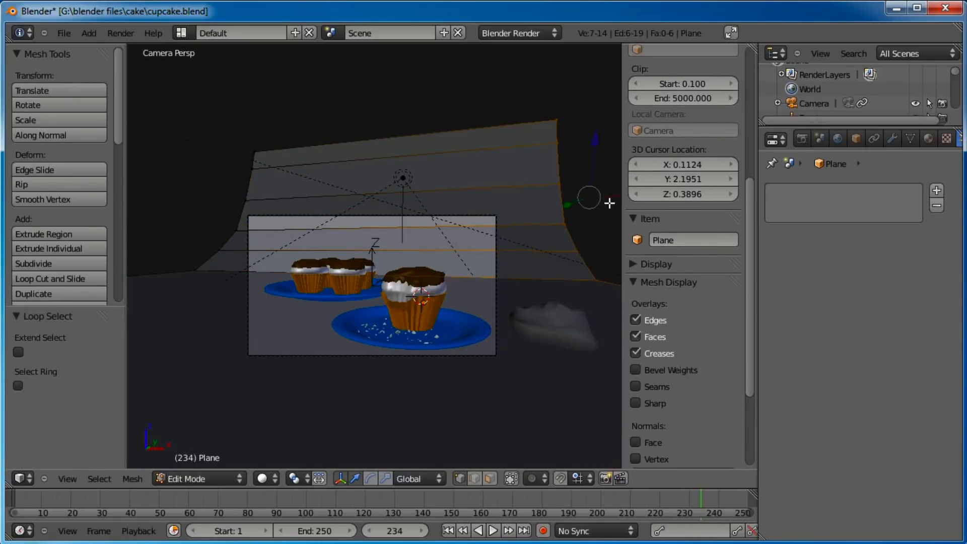
key("g")
key("x")
left_click(528, 225)
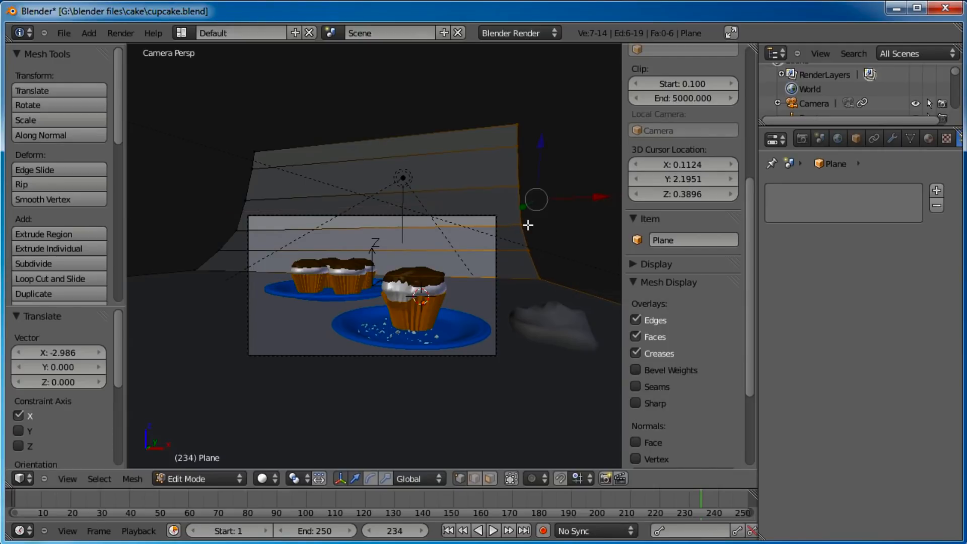
Move the backdrop's left side edge loop about -1.20 further along X and return to Object Mode
right_click(212, 244, "alt")
key("g")
key("x")
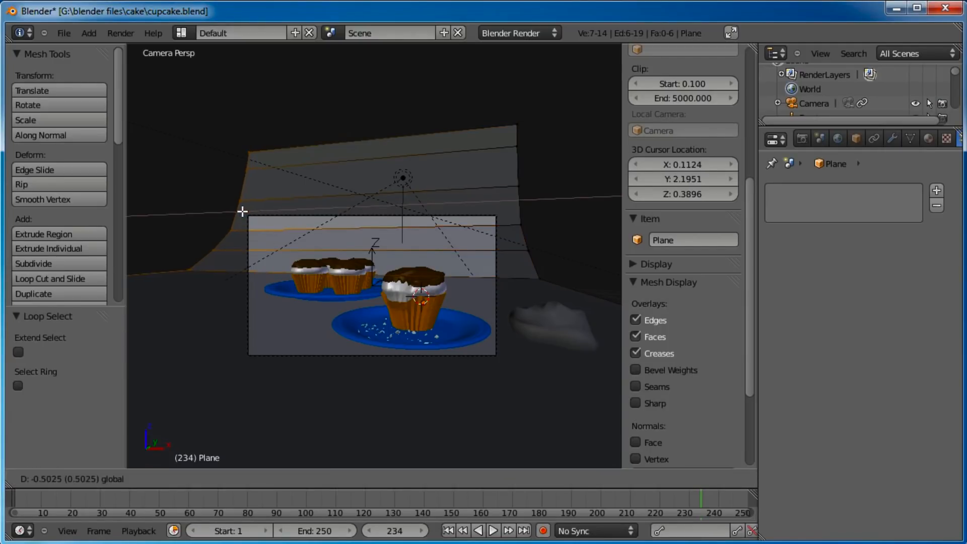
left_click(274, 288)
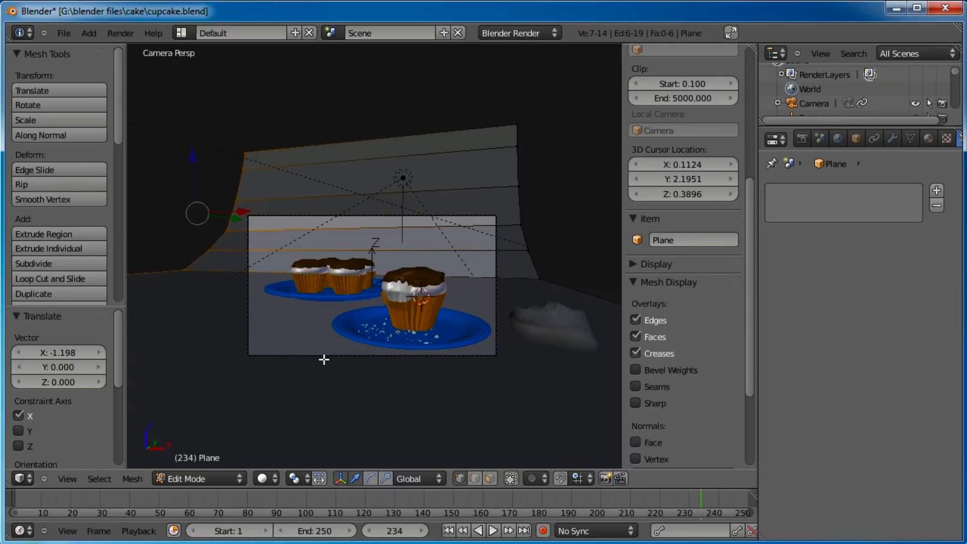
key("Tab")
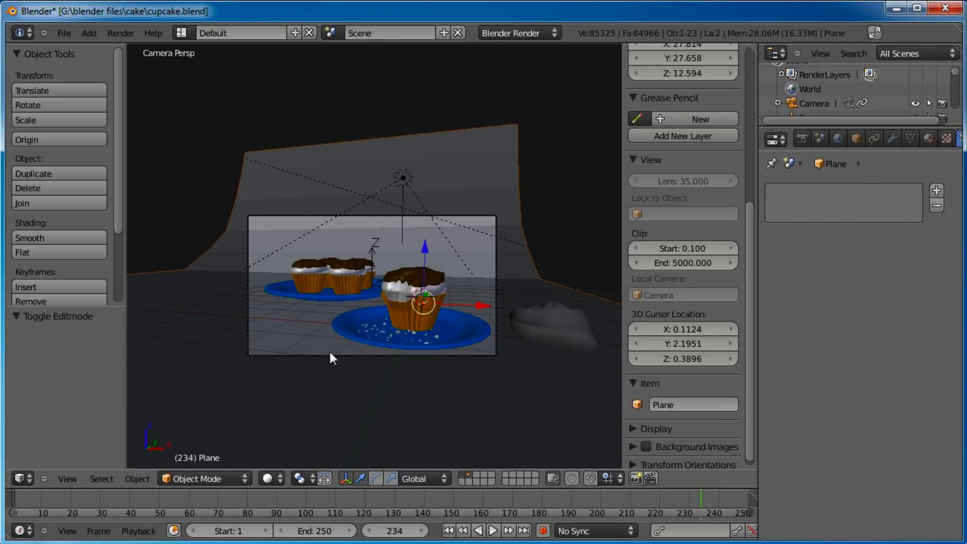
Add a Subdivision Surface modifier to the backdrop plane and shade it smooth
right_click(268, 355)
right_click(203, 373)
left_click(892, 139)
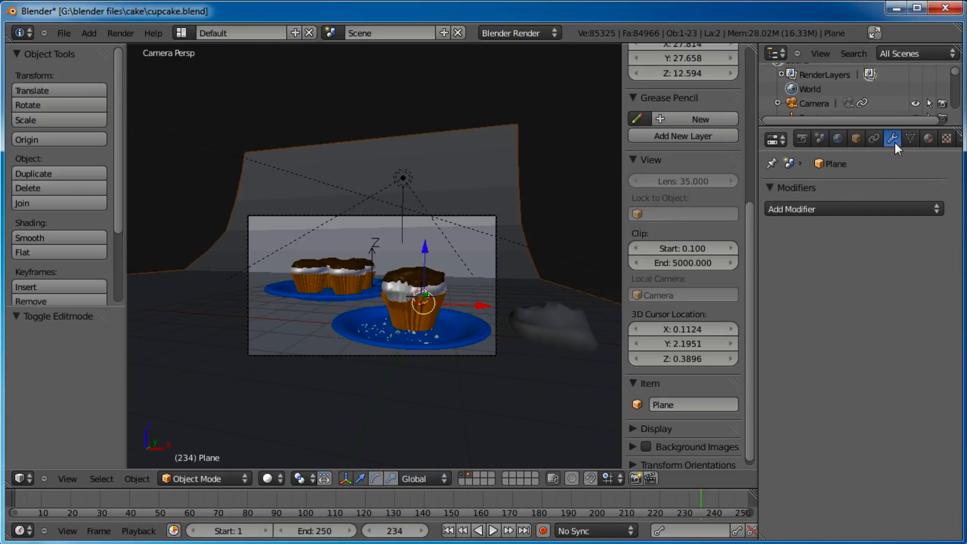
left_click(844, 208)
left_click(666, 420)
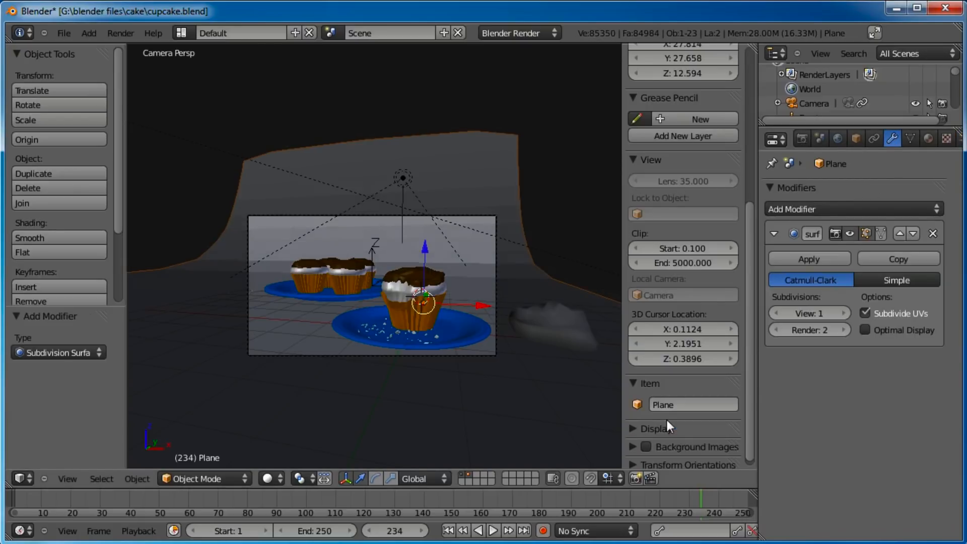
left_click(32, 234)
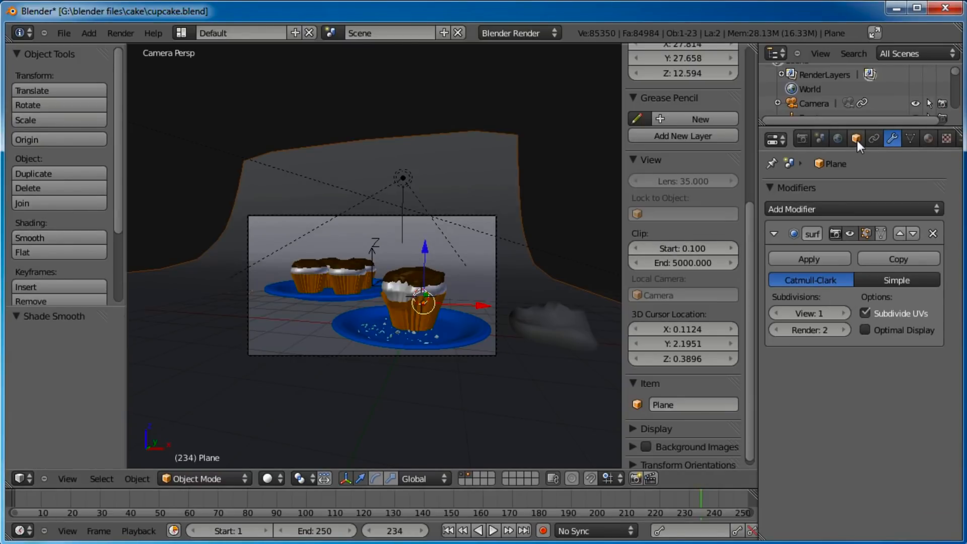
Create a new material on the backdrop plane and set its diffuse color to bright blue
left_click(928, 138)
left_click(833, 238)
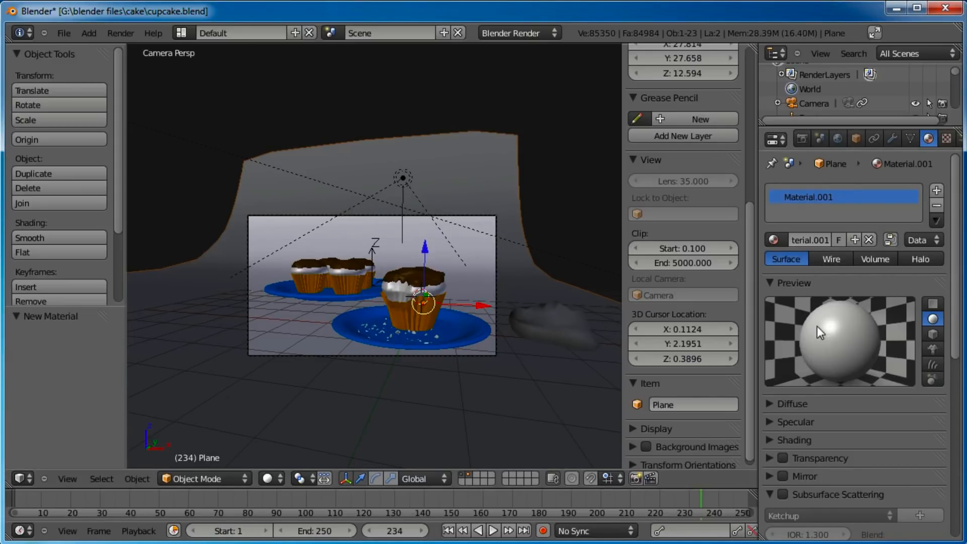
left_click(774, 406)
left_click(796, 421)
left_click_drag(805, 257, 812, 237)
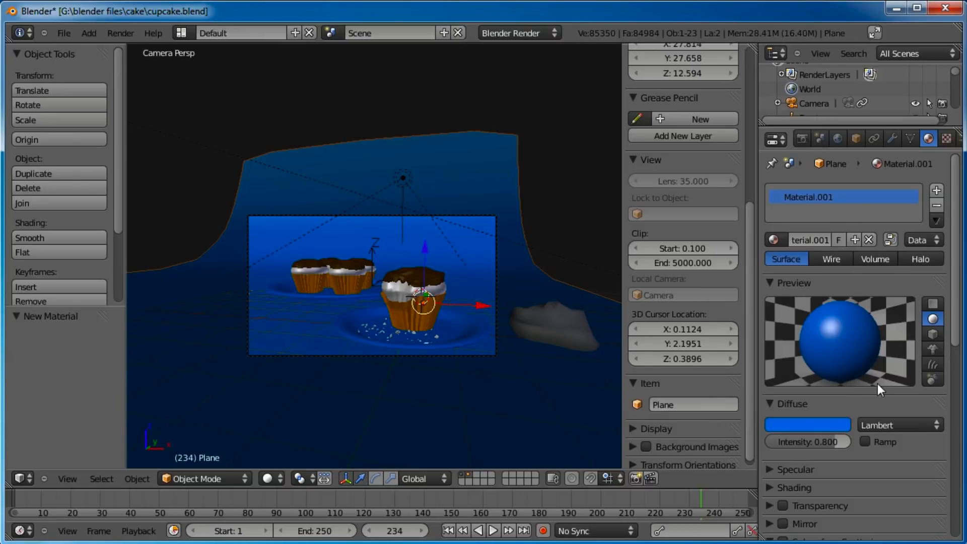
Set the backdrop material's specular intensity to 0, deselect everything, and save the file
scroll(772, 430, "down", 2)
left_click(770, 429)
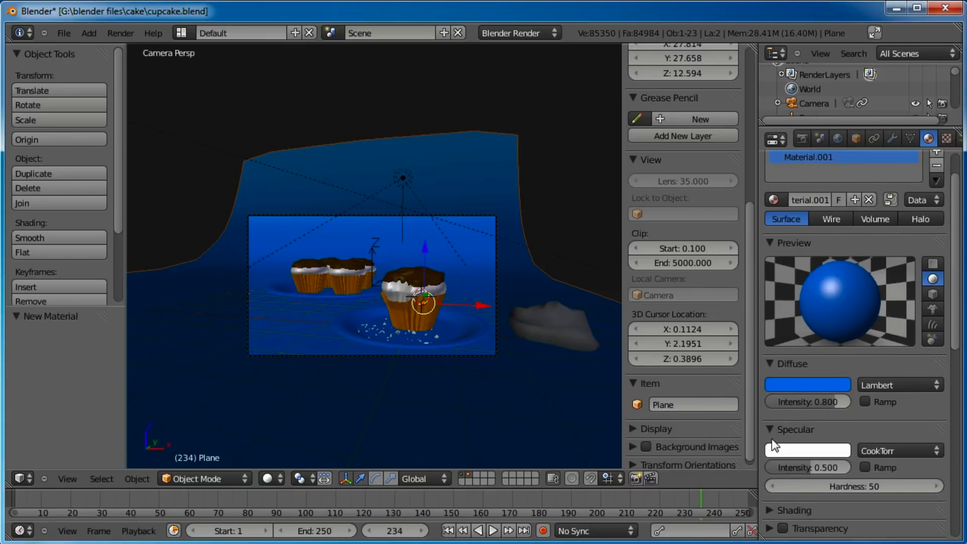
left_click_drag(803, 466, 761, 482)
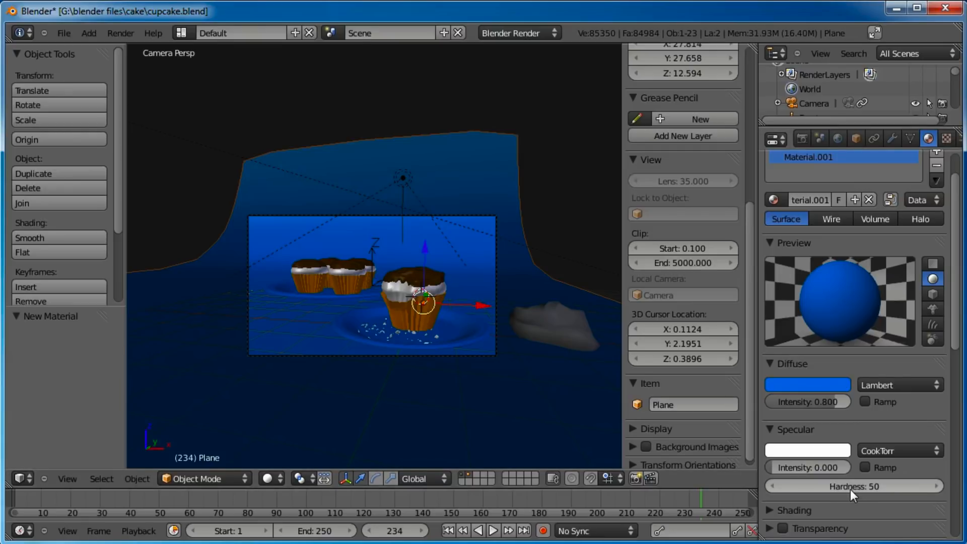
key("a")
key("ctrl+s")
Examine the backdrop's shape from the side and its coverage through the camera
left_click(439, 227)
middle_click_drag(438, 227, 453, 258)
key("KP_0")
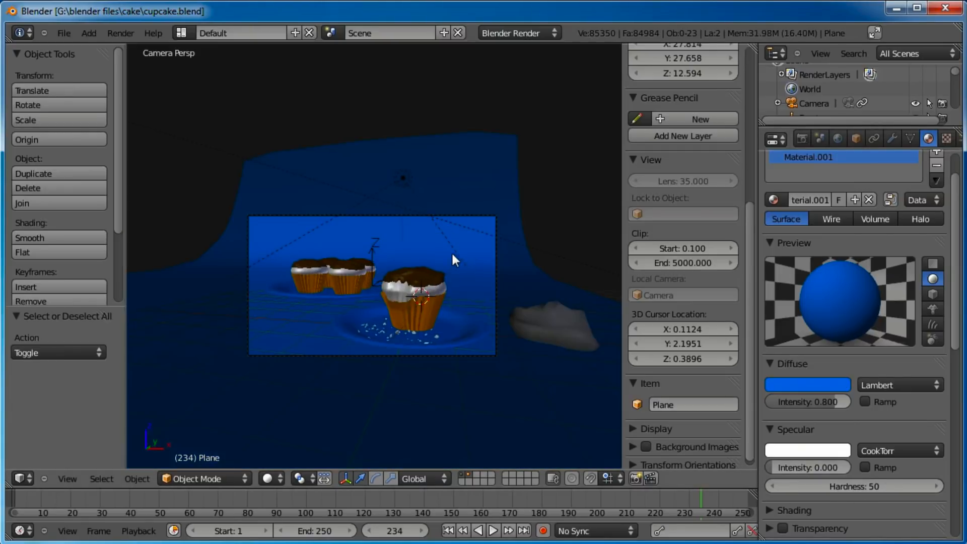
key("KP_3")
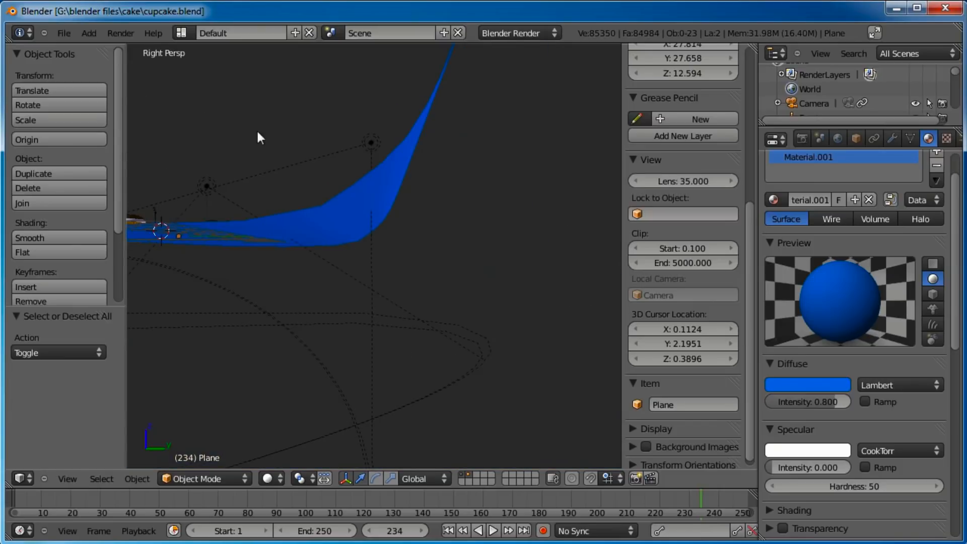
middle_click_drag(258, 134, 325, 203)
key("KP_0")
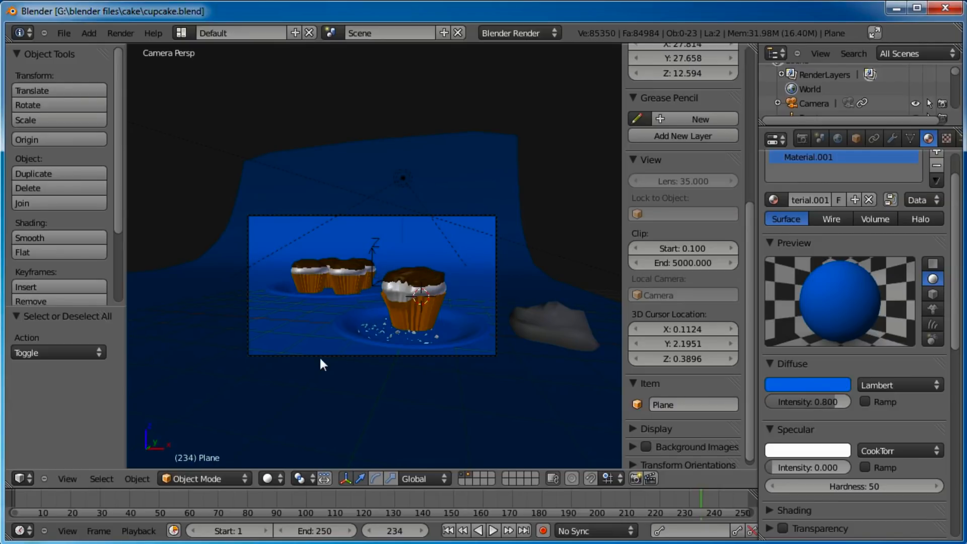
scroll(401, 330, "up", 1)
scroll(401, 330, "up", 2)
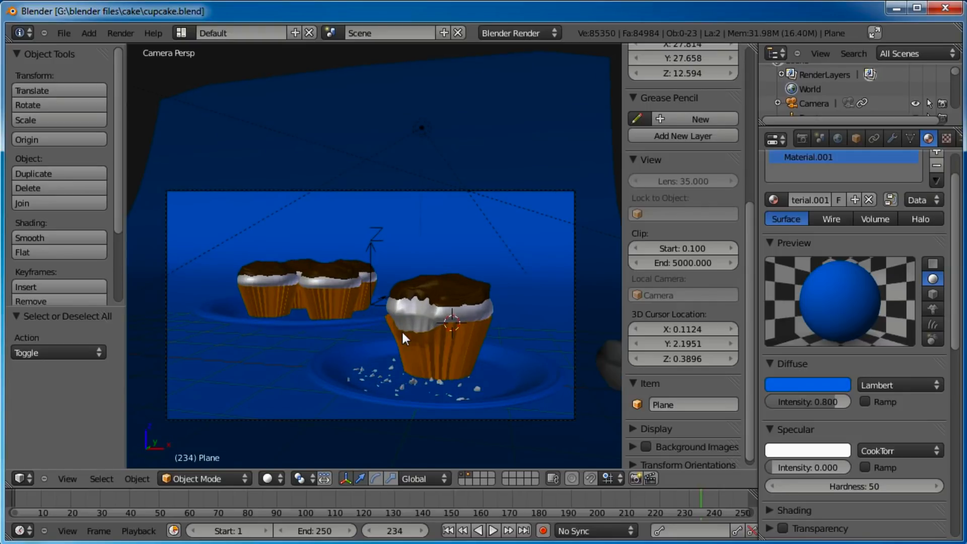
Save the file, render frame 234 to check the backdrop, and return to the 3D view
key("ctrl+s")
left_click(415, 276)
key("F12")
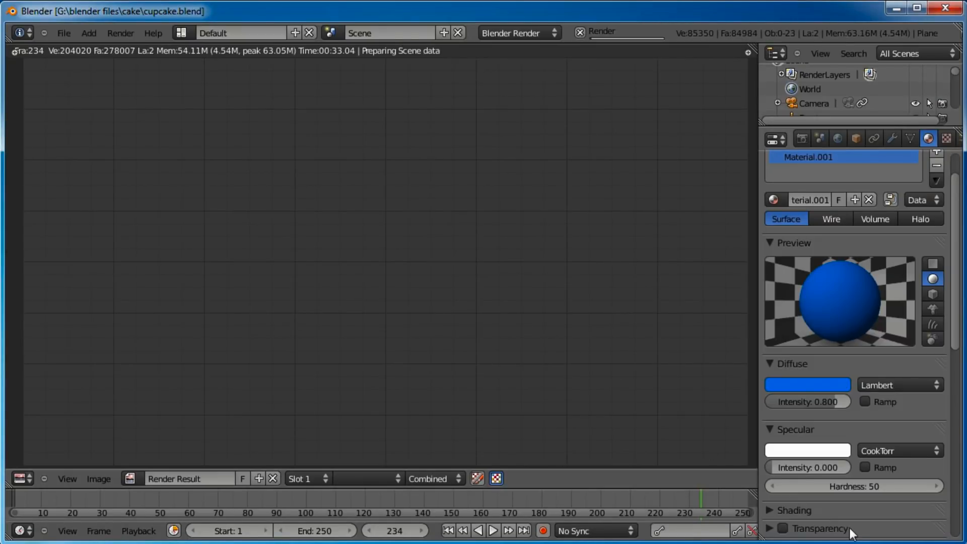
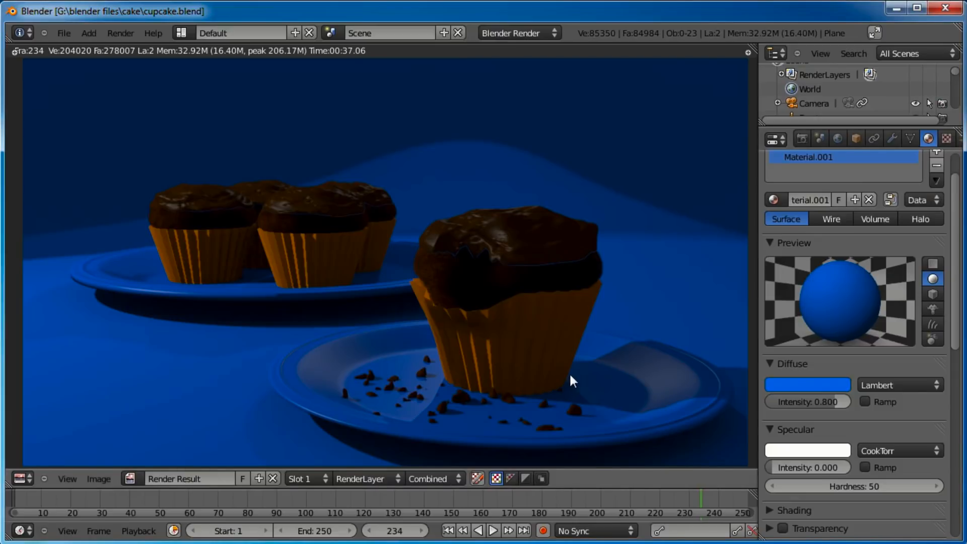
key("Escape")
Raise the camera, adjust its distance along its local Z axis, and shift it about -0.53 X, -0.20 Y, -0.37 Z
right_click(545, 426)
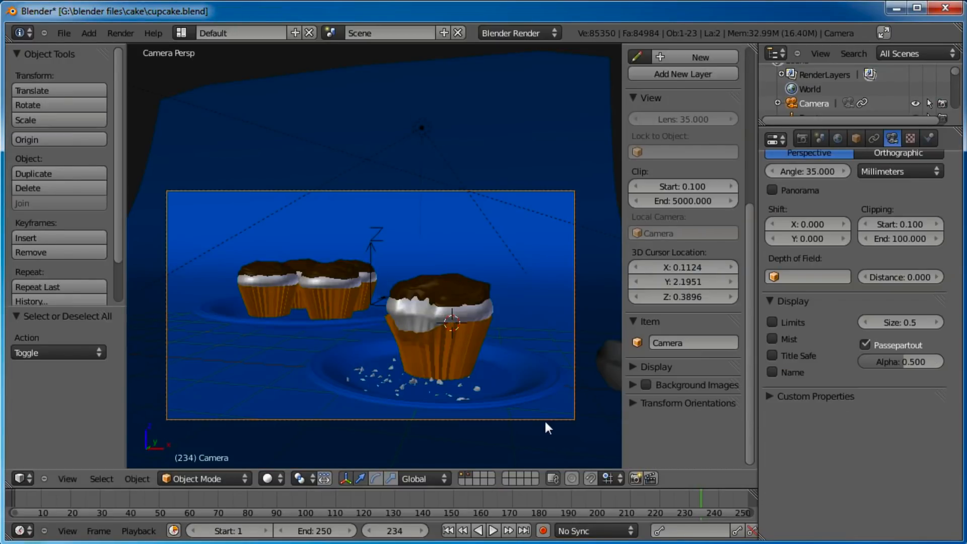
key("g")
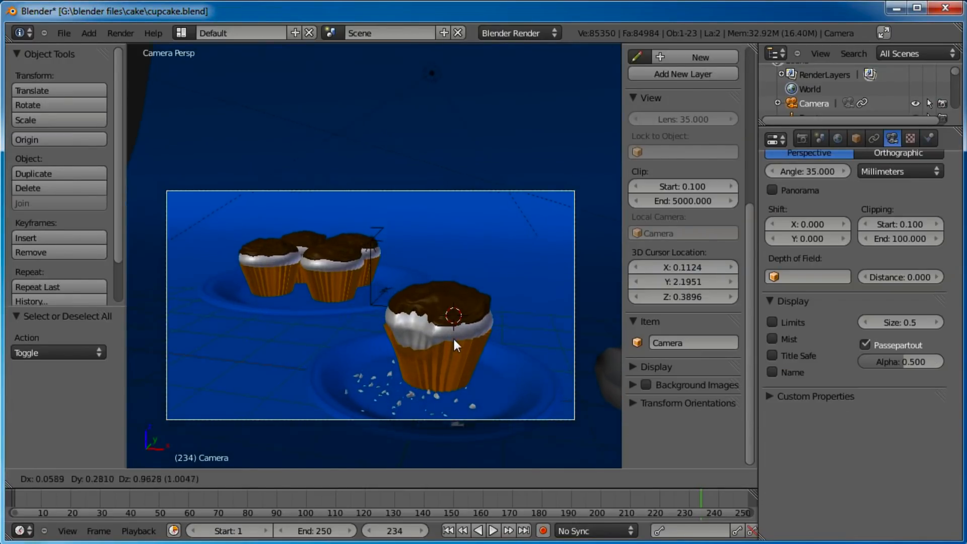
left_click(453, 336)
key("g")
key("z")
key("z")
left_click(519, 365)
key("g")
left_click(374, 306)
Move the Empty slightly downward to reframe the cupcakes in the camera view, and deselect everything
right_click(369, 246)
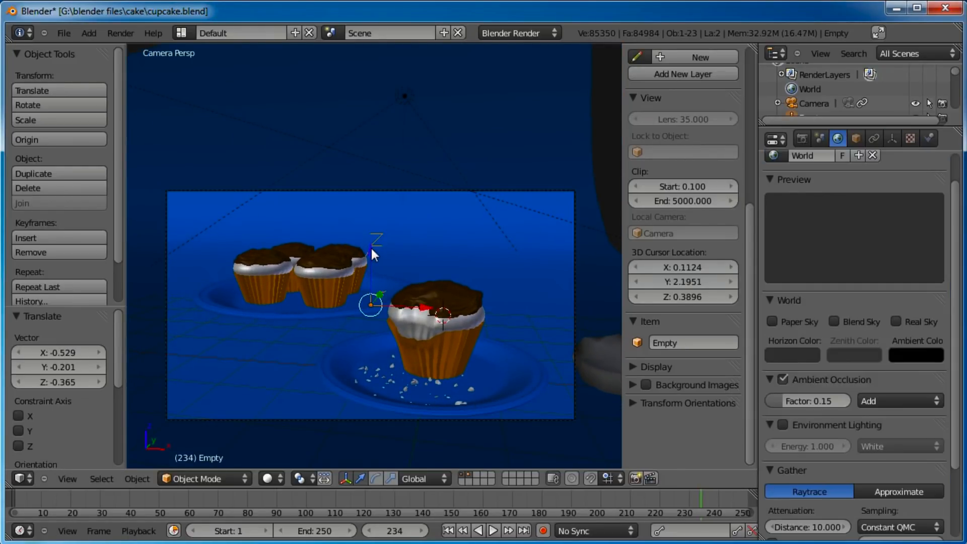
key("g")
left_click(364, 258)
key("a")
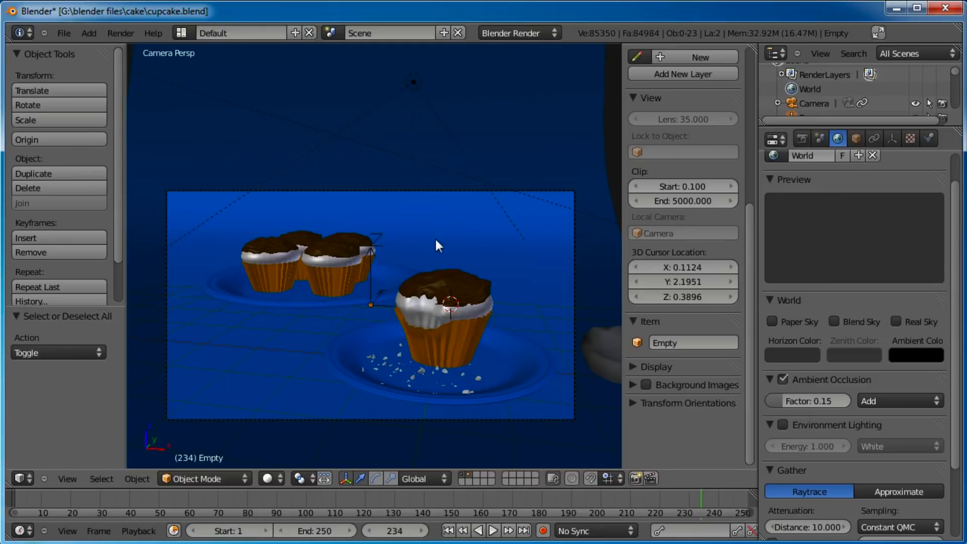
Tilt the rear spot lamp towards the cupcakes in the right orthographic view, then raise it and shift it slightly forward
right_click(399, 75)
right_click(421, 89)
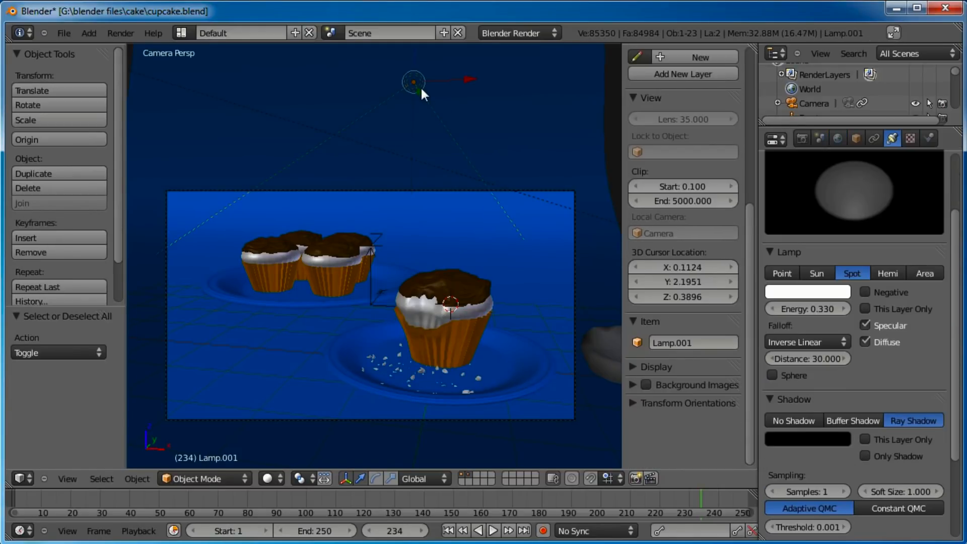
key("KP_3")
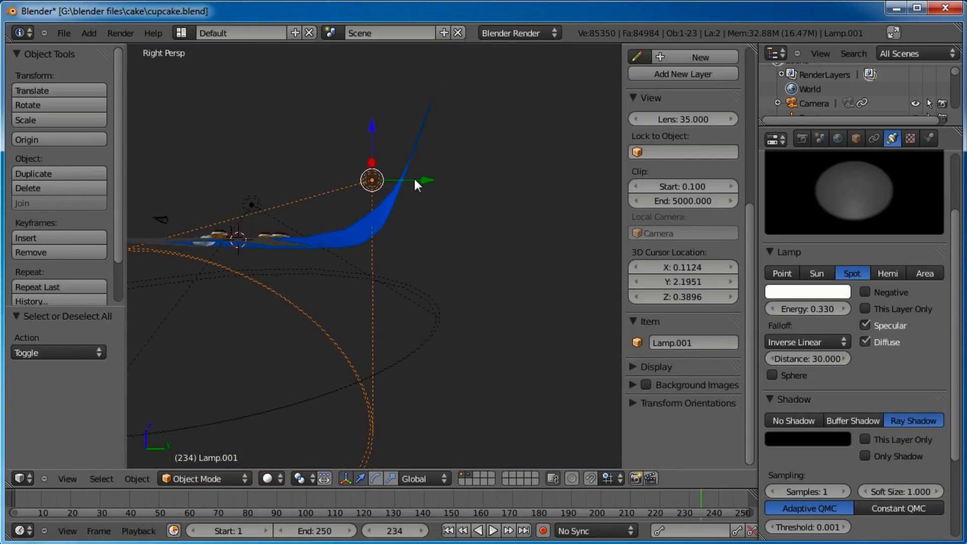
key("KP_1")
key("KP_5")
key("KP_3")
scroll(414, 180, "up", 3)
middle_click_drag(398, 176, 483, 241, "shift")
scroll(483, 249, "up", 1)
key("r")
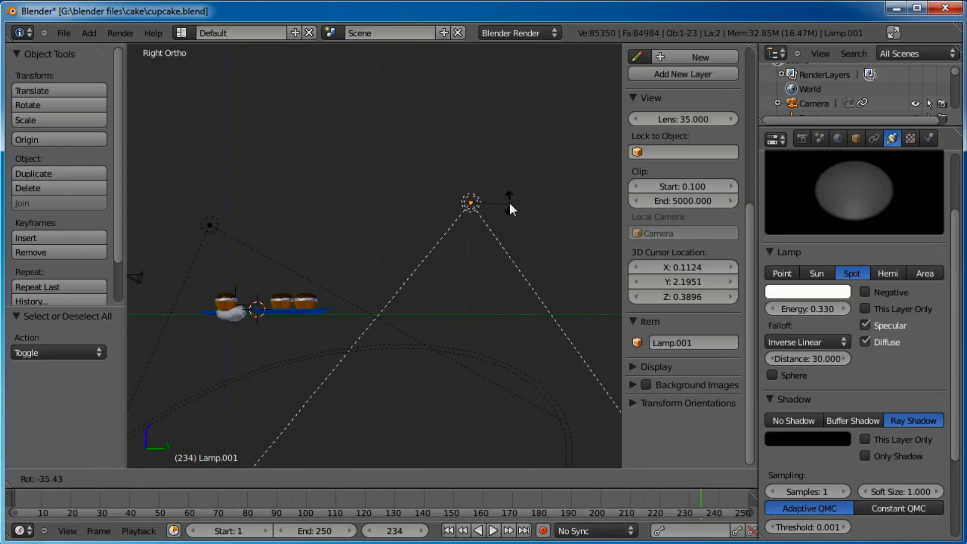
left_click(519, 197)
key("r")
left_click(533, 233)
key("g")
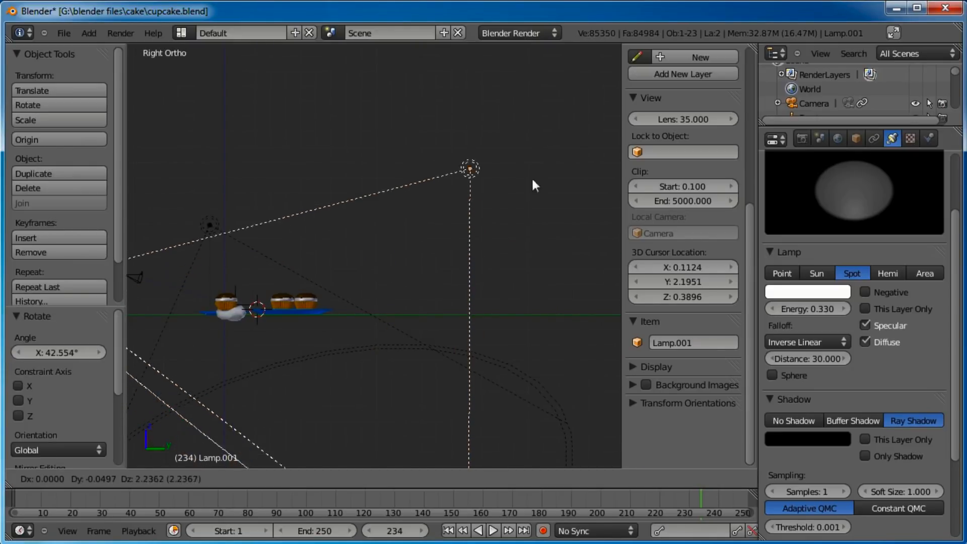
left_click(498, 115)
Reposition the front spot lamp in the side view, rotate it about -21°, and shift it about -1.34 in Y and 0.05 in Z
right_click(210, 225)
key("g")
left_click(346, 254)
key("r")
left_click(415, 197)
key("g")
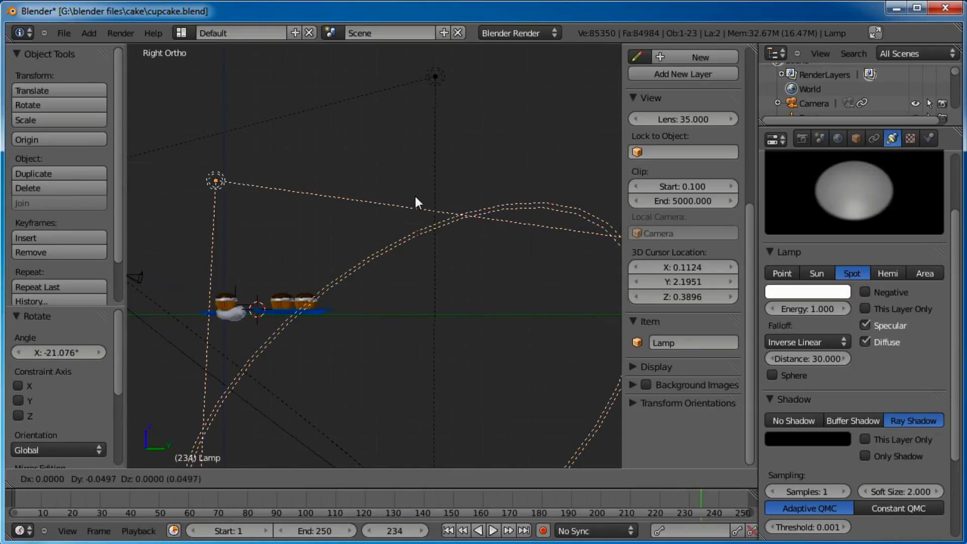
left_click(400, 193)
Move the front spot lamp about -2.65 in X and -1.07 in Y in the top view
middle_click_drag(400, 192, 400, 194)
key("KP_7")
scroll(400, 191, "down", 3)
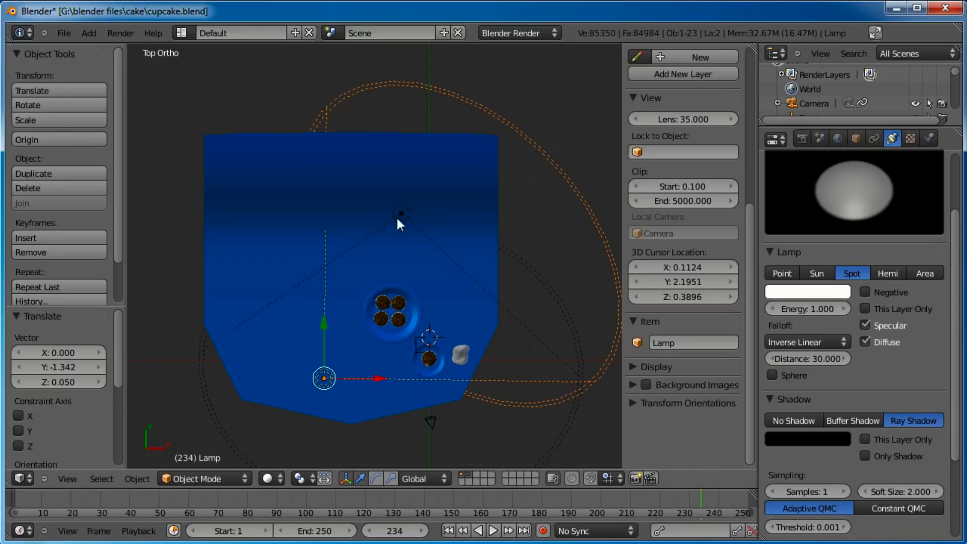
key("g")
left_click(415, 268)
middle_click_drag(397, 268, 361, 188)
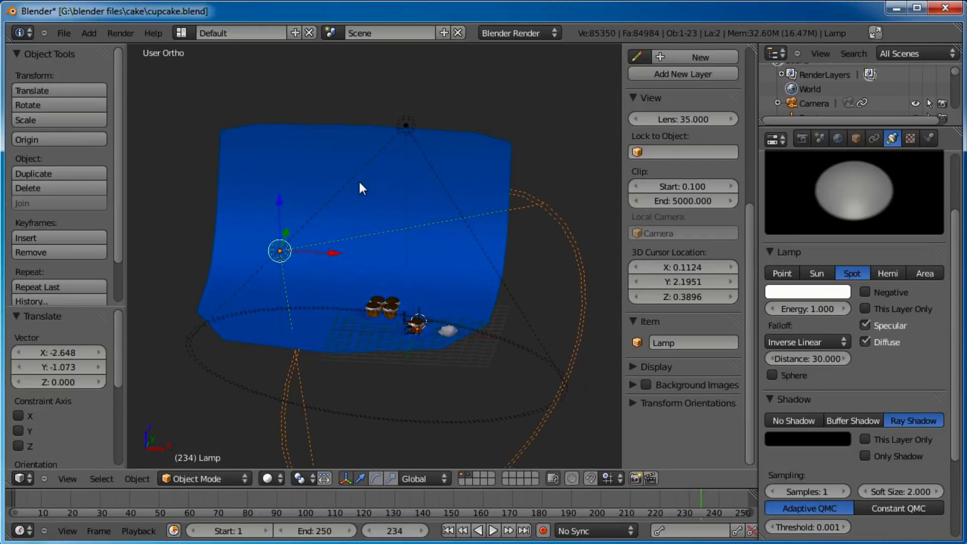
Deselect everything, save the file over itself, and render frame 234 from the camera to check the new lighting
key("a")
key("ctrl+s")
left_click(418, 221)
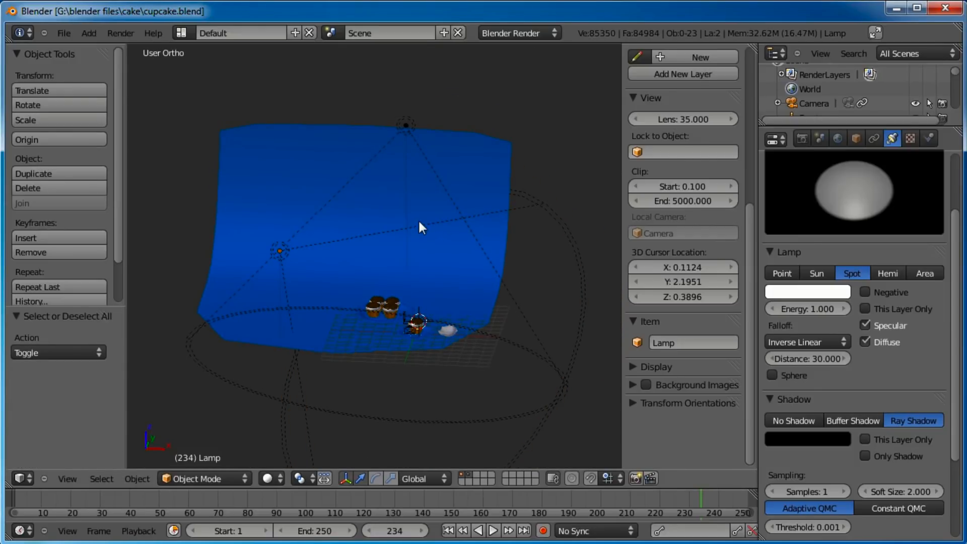
key("KP_0")
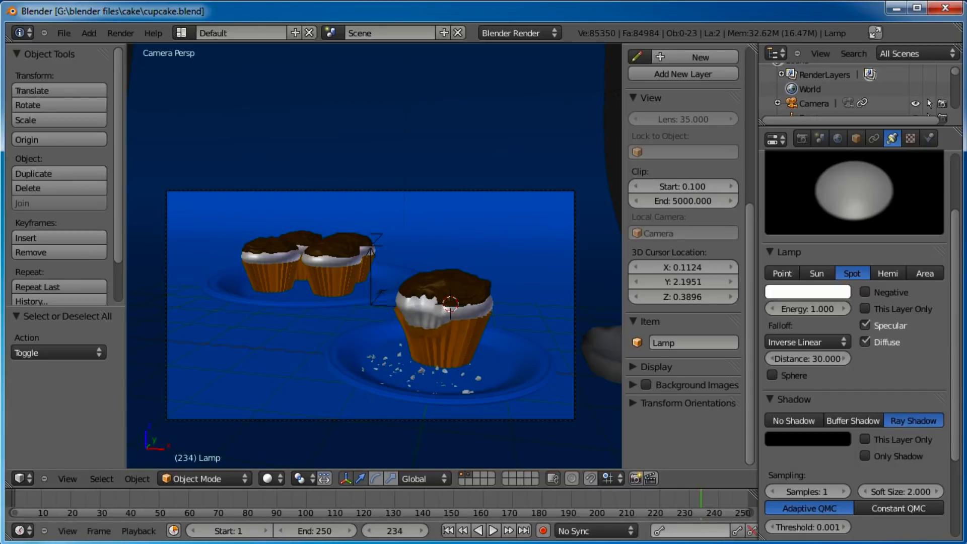
key("F12")
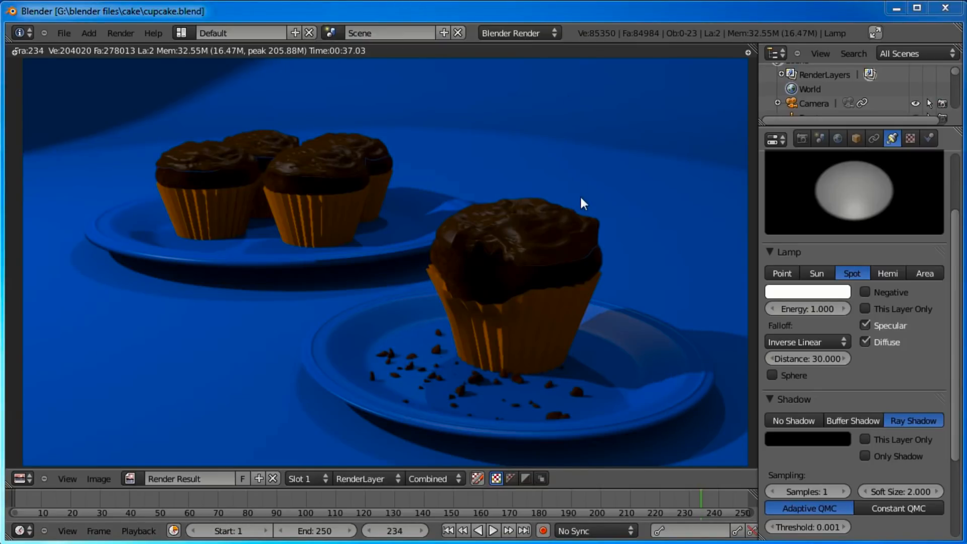
left_click(350, 147)
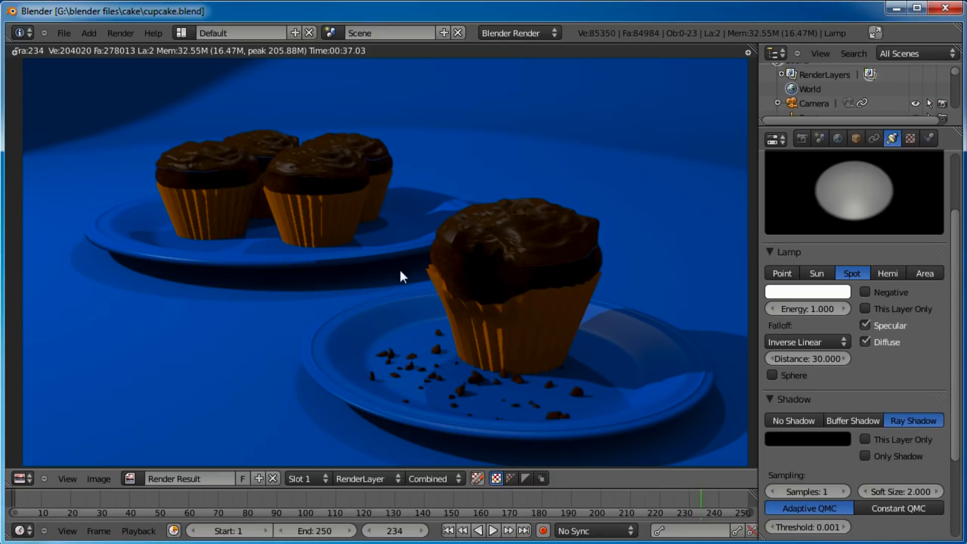
key("Escape")
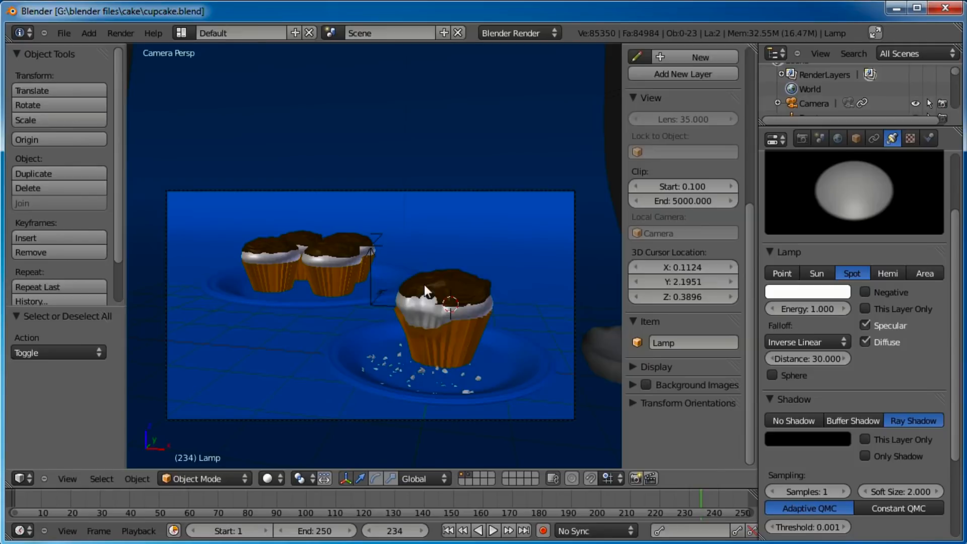
Display the camera's limits, set its depth of field distance to 6.300, and save the file
scroll(424, 285, "down", 4)
middle_click_drag(278, 276, 314, 217)
right_click(424, 316)
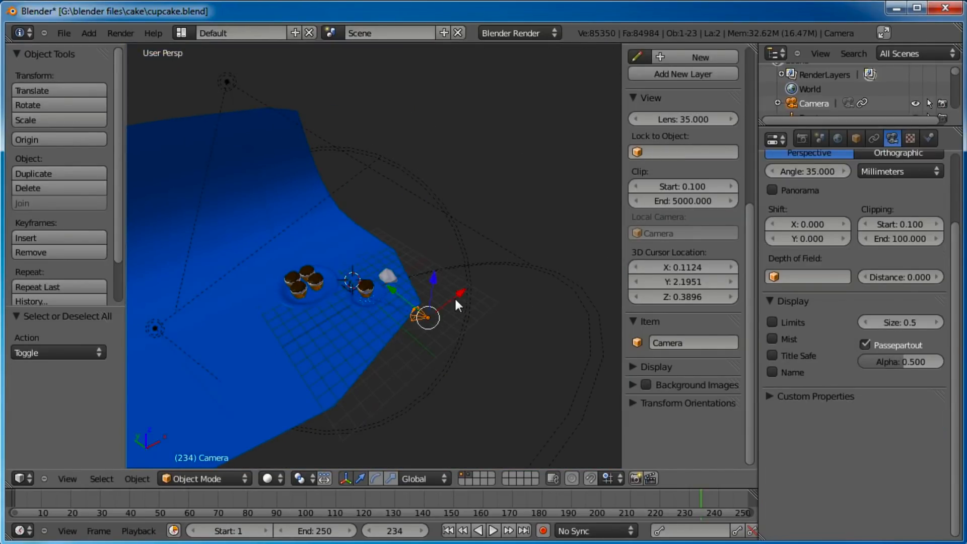
scroll(454, 297, "up", 3)
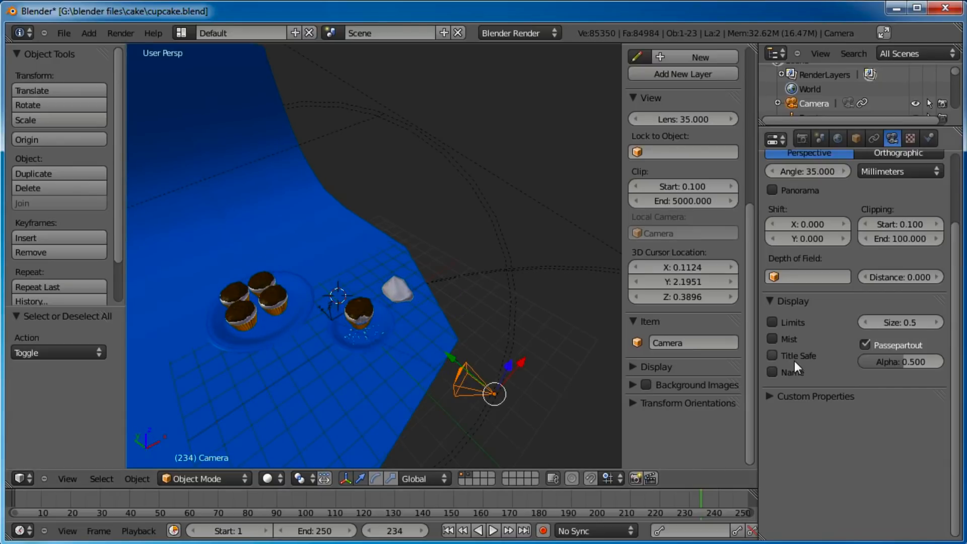
left_click(772, 323)
left_click_drag(901, 321, 859, 323)
key("ctrl+z")
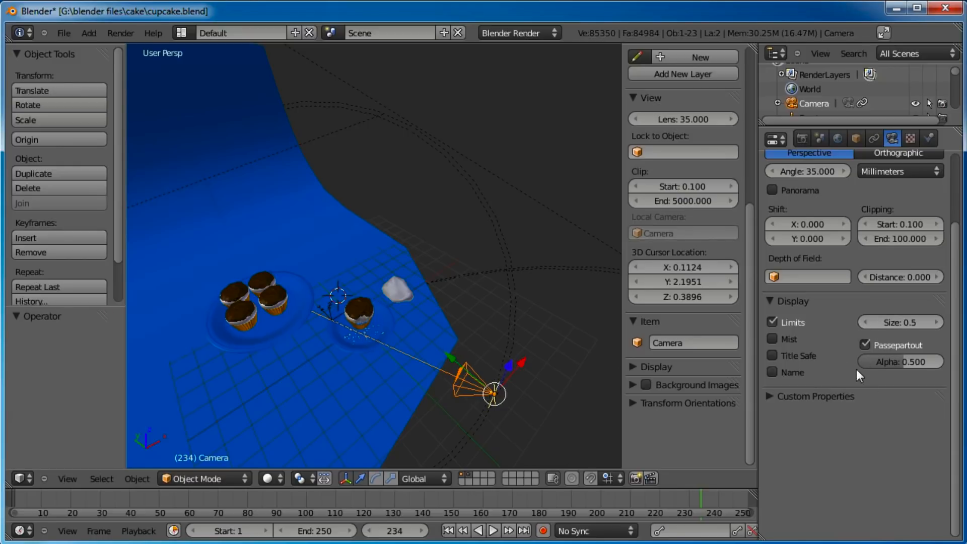
left_click_drag(886, 277, 961, 277)
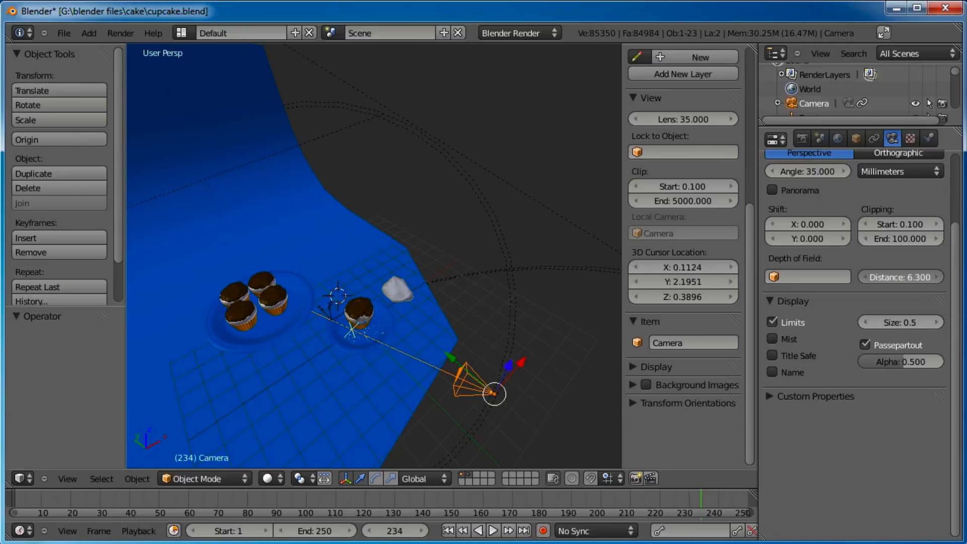
middle_click_drag(472, 362, 436, 255)
key("ctrl+s")
left_click(442, 240)
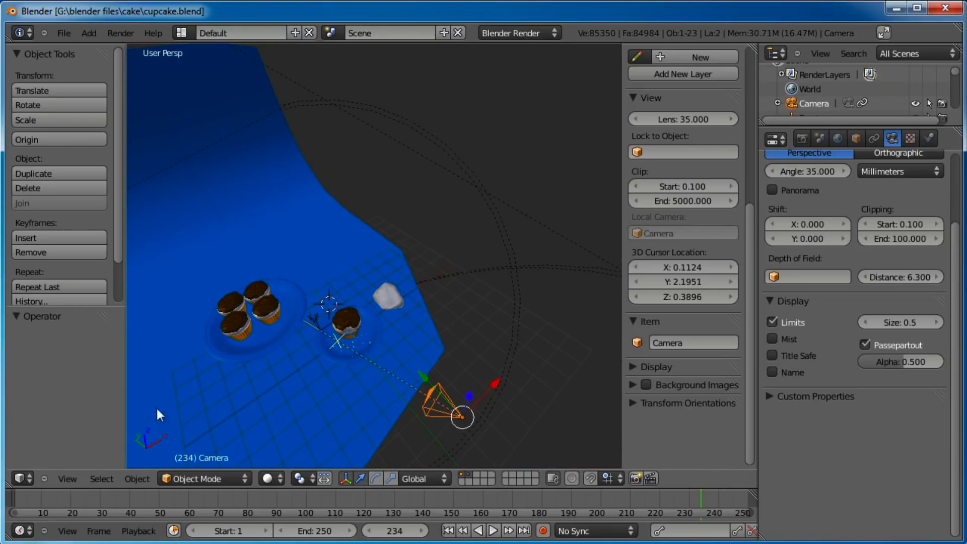
Split the 3D view into two side-by-side areas and turn the new one into a Node Editor
left_click_drag(8, 485, 299, 472)
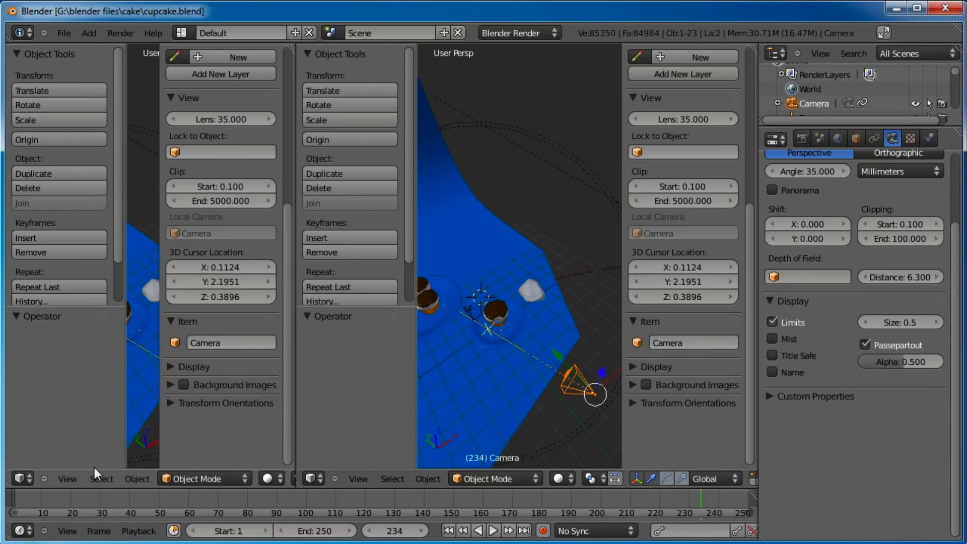
left_click_drag(295, 419, 408, 414)
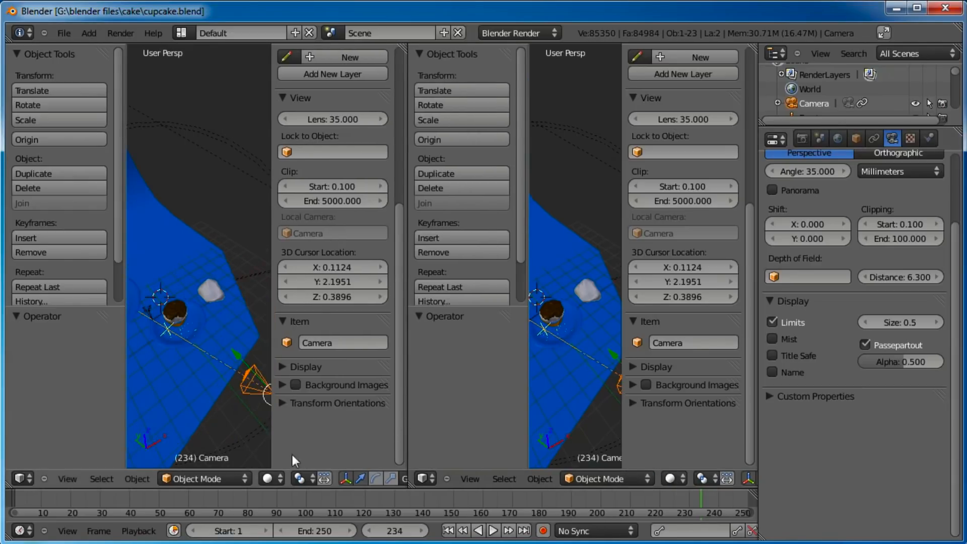
left_click(22, 477)
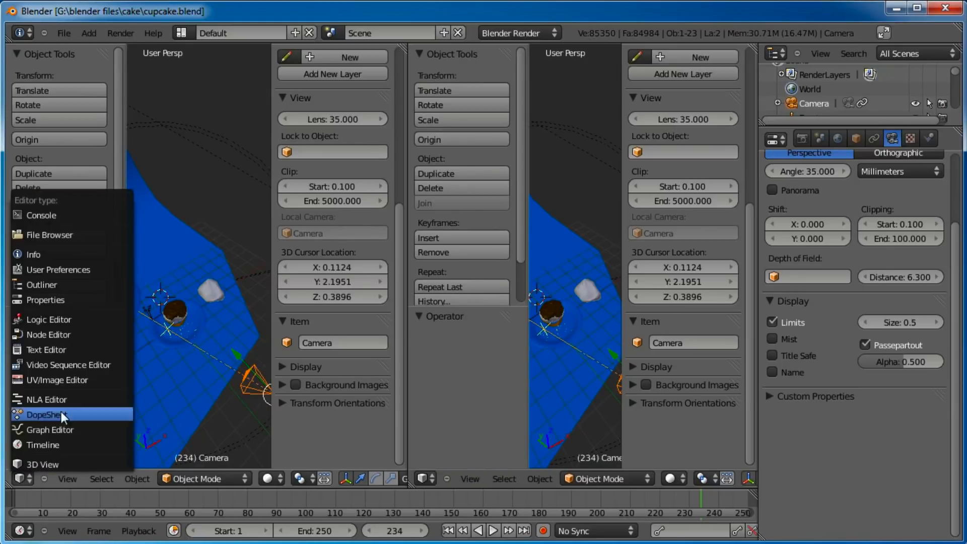
left_click(33, 334)
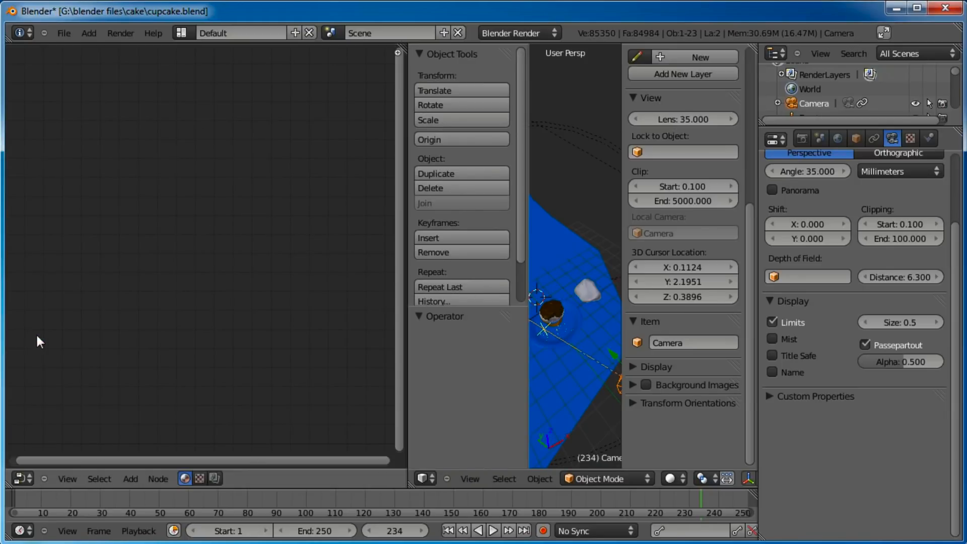
Enable compositing nodes and move the Render Layers and Composite nodes farther apart
left_click(215, 478)
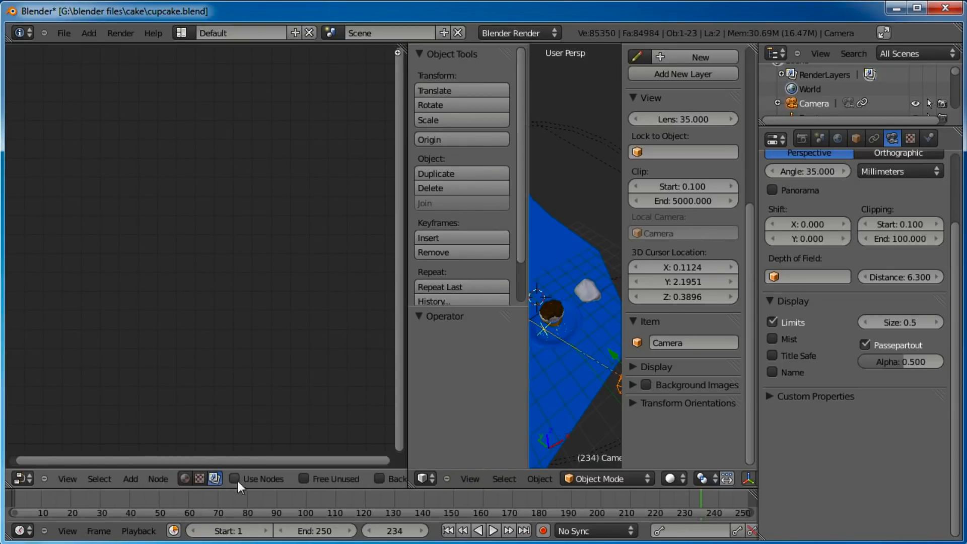
left_click(236, 480)
middle_click_drag(216, 335, 240, 380)
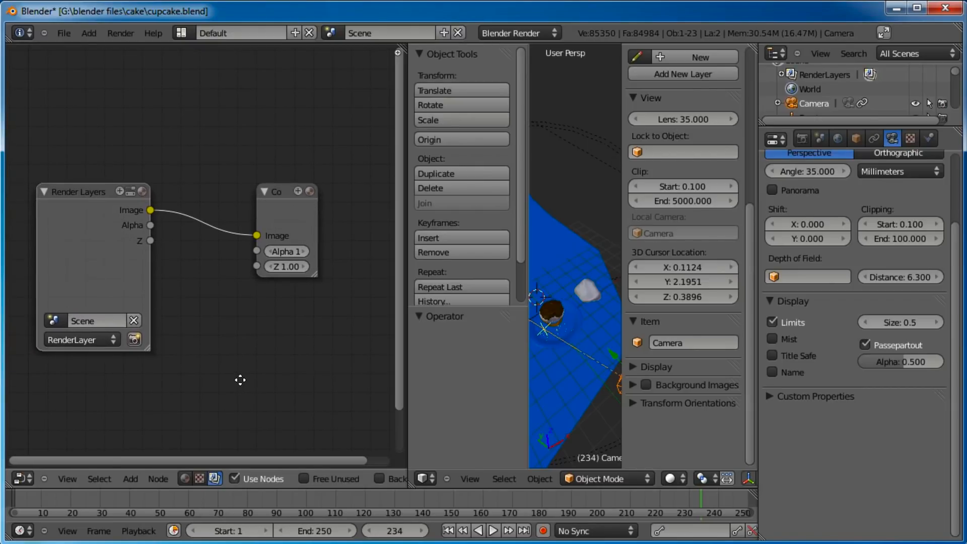
left_click_drag(88, 191, 77, 189)
left_click_drag(283, 189, 365, 184)
Add a Viewer node below the Composite node and link the Render Layers Image output to it
left_click(130, 478)
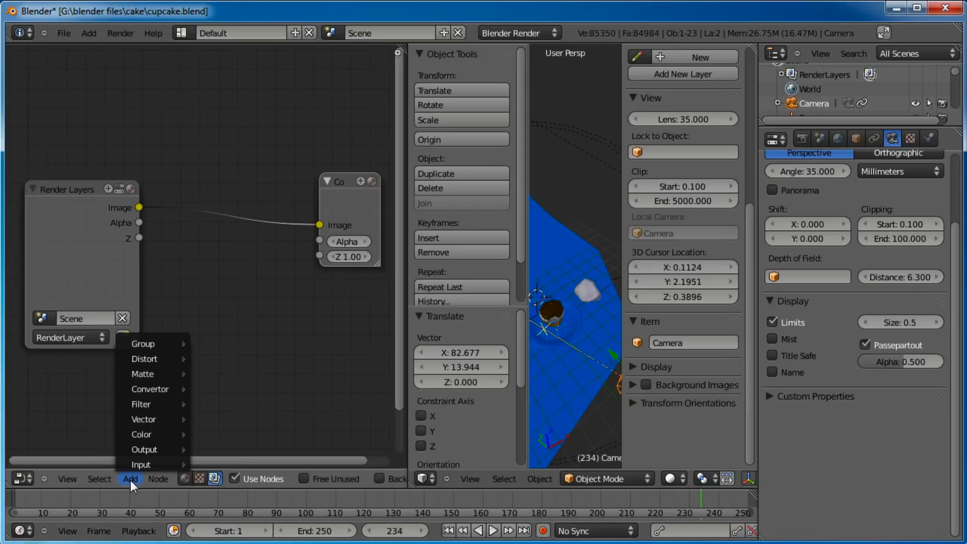
mouse_move(141, 463)
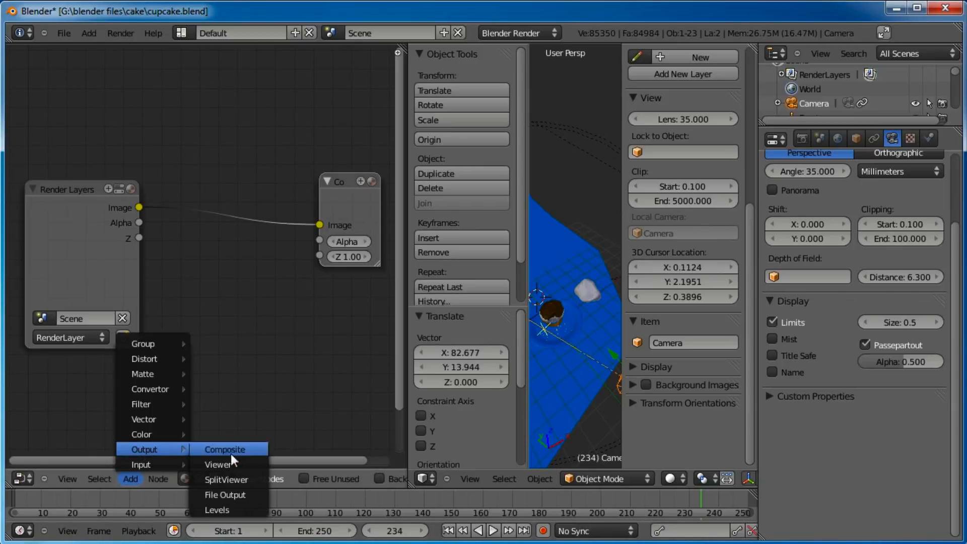
left_click(219, 462)
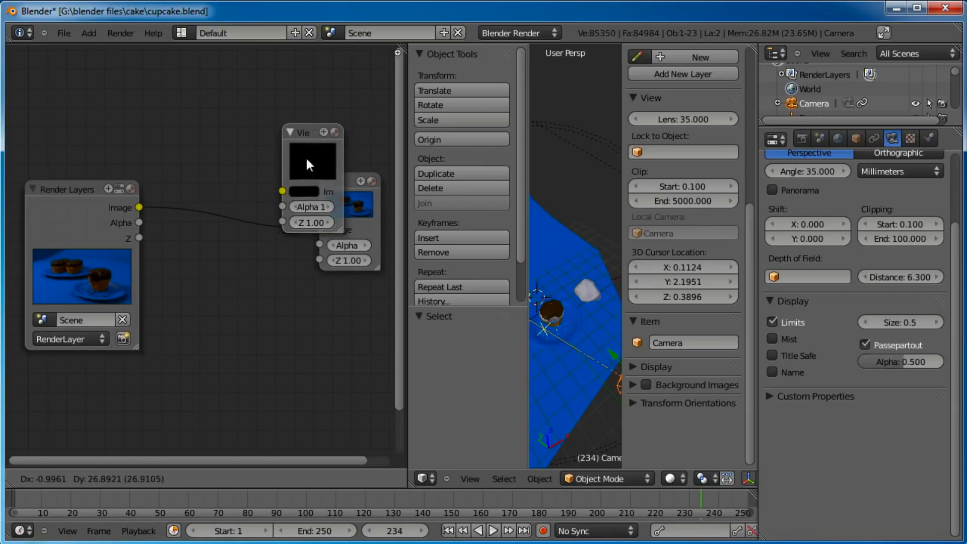
left_click(319, 316)
left_click_drag(137, 208, 301, 374)
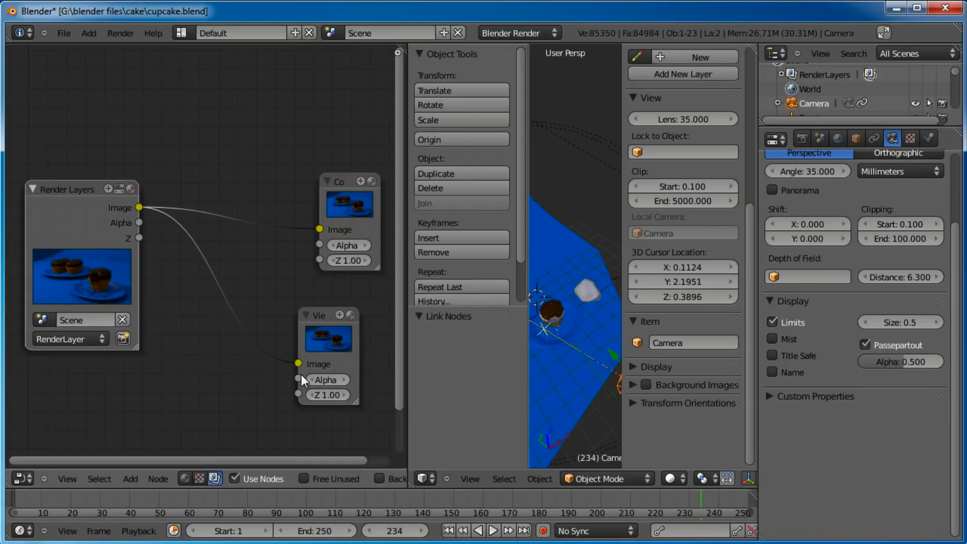
Show the rendered image as a backdrop behind the compositing nodes
scroll(352, 482, "down", 1)
left_click(361, 479)
scroll(231, 253, "down", 1)
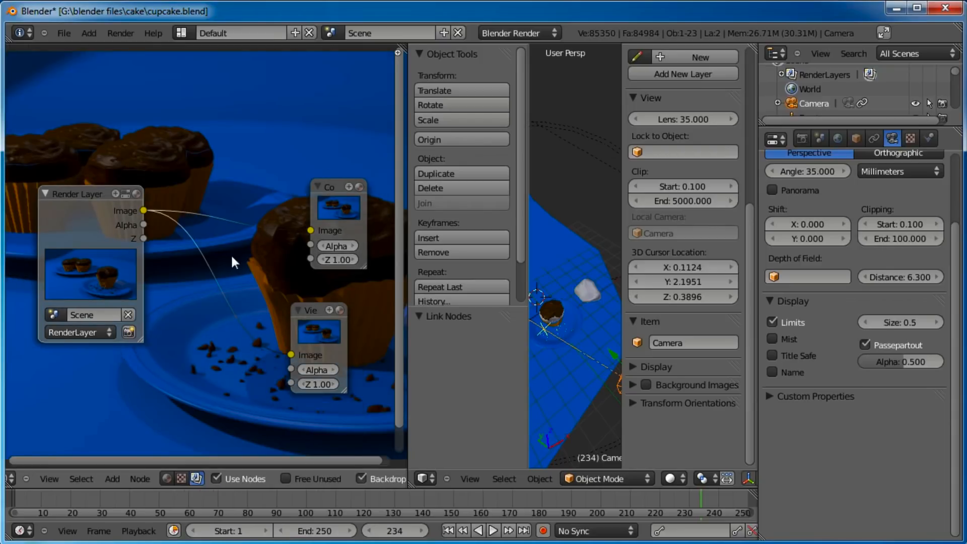
scroll(230, 253, "down", 1)
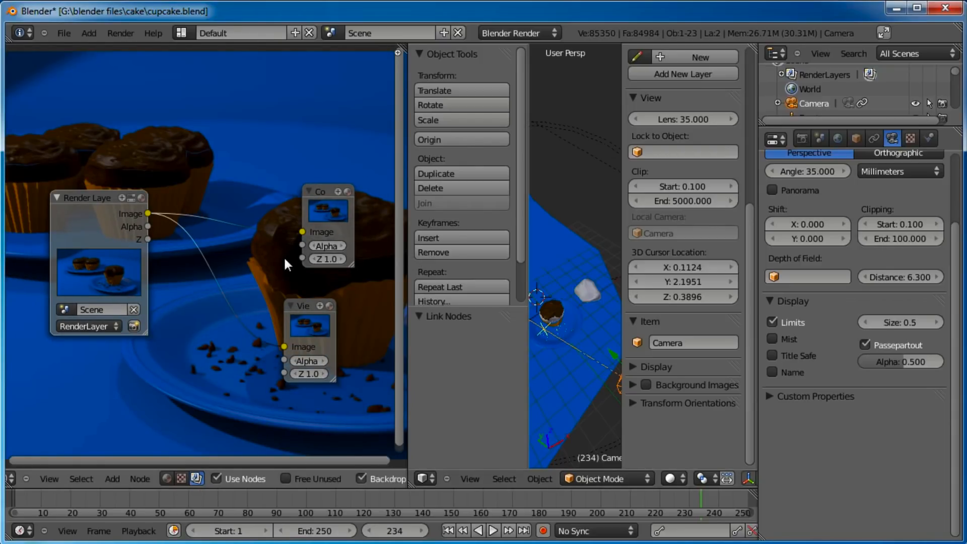
Maximize the Node Editor and spread the Render Layers, Composite and Viewer nodes across the backdrop
key("ctrl+Up")
left_click_drag(362, 218, 177, 206)
left_click_drag(631, 207, 731, 137)
left_click_drag(612, 339, 794, 303)
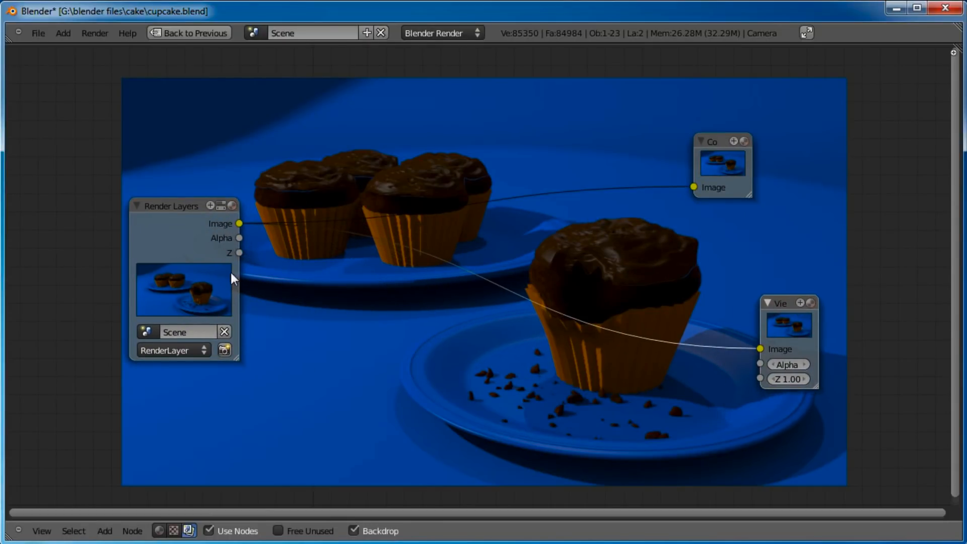
Add a Defocus node between the Render Layers node and the output nodes
left_click(105, 531)
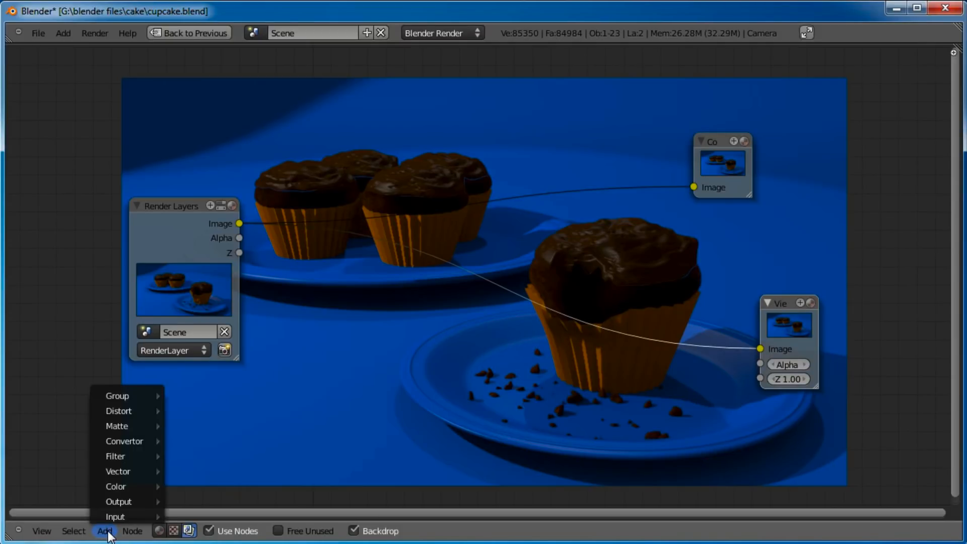
mouse_move(127, 474)
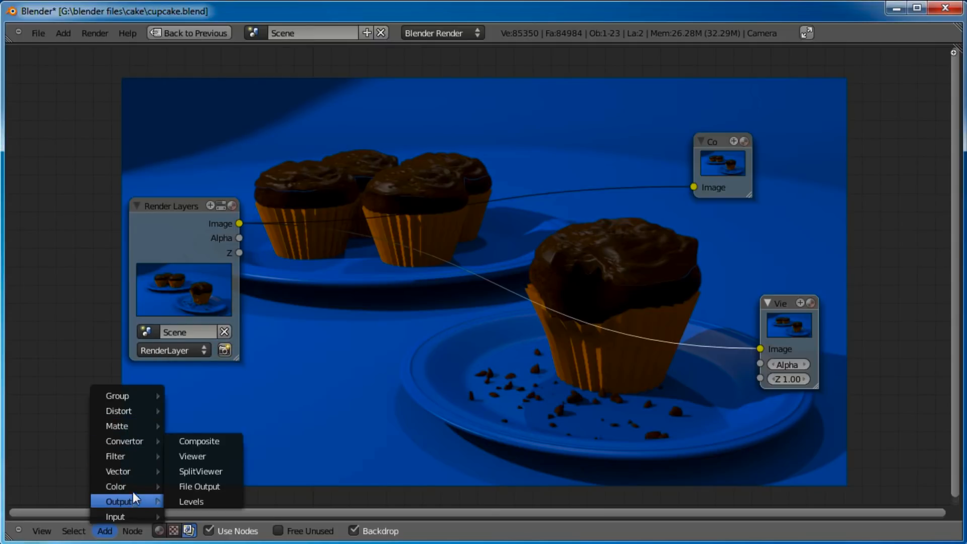
mouse_move(137, 455)
left_click(191, 438)
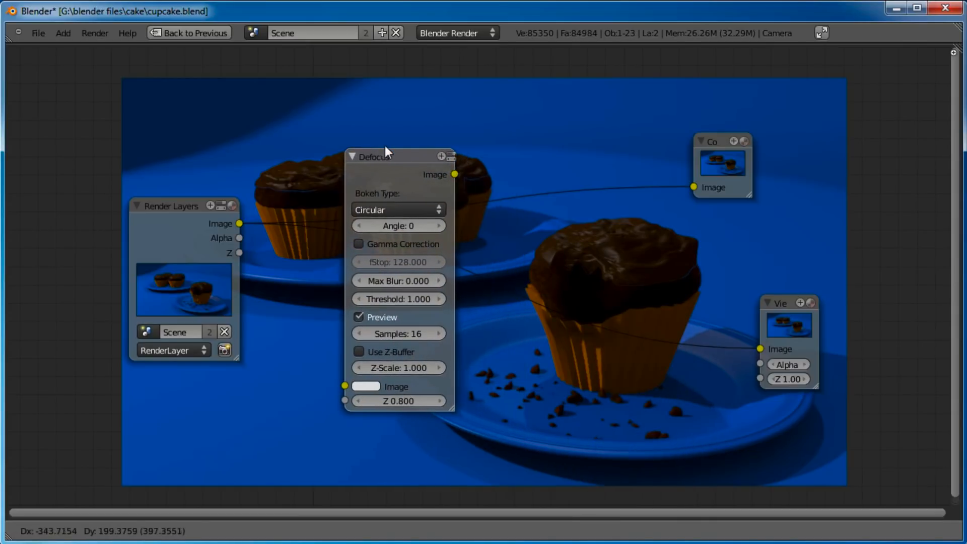
left_click(386, 151)
Move the Render Layers node aside and link its Image and Z outputs to the matching Defocus inputs
left_click_drag(167, 212, 121, 202)
mouse_move(192, 213)
left_mouse_down()
mouse_move(307, 374)
mouse_move(340, 385)
left_mouse_up()
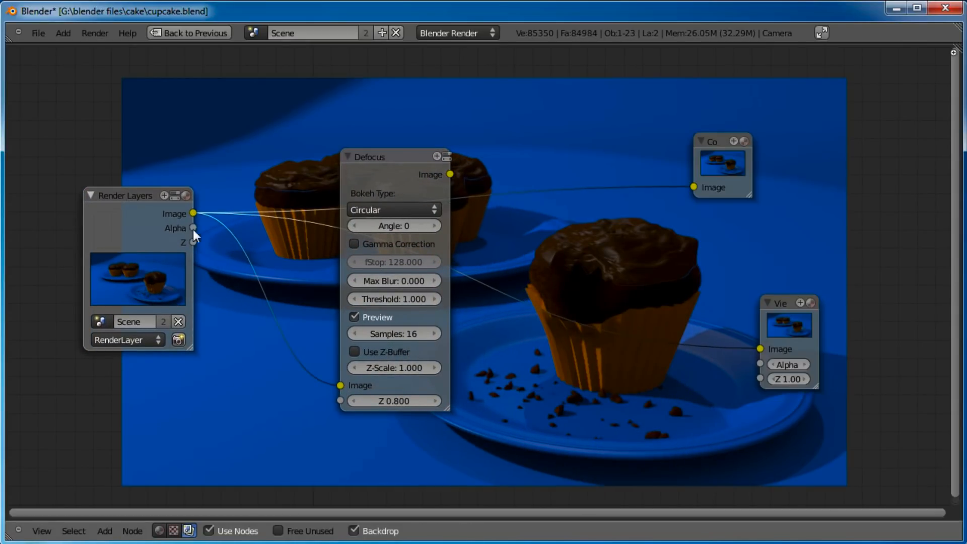
left_click_drag(194, 242, 347, 405)
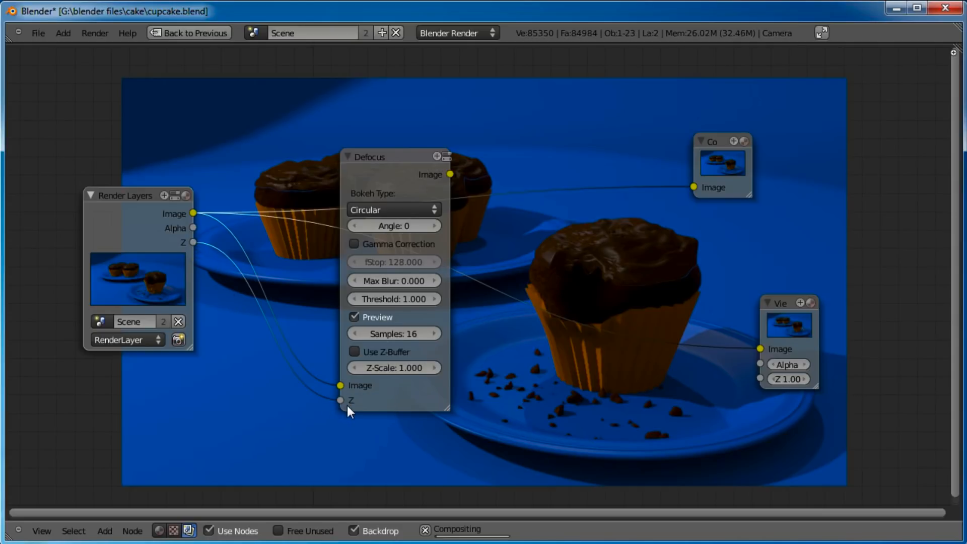
Link the Defocus node's Image output to the Composite and Viewer nodes and enable its Use Z-Buffer option
left_click_drag(451, 174, 760, 349)
left_click_drag(377, 153, 337, 189)
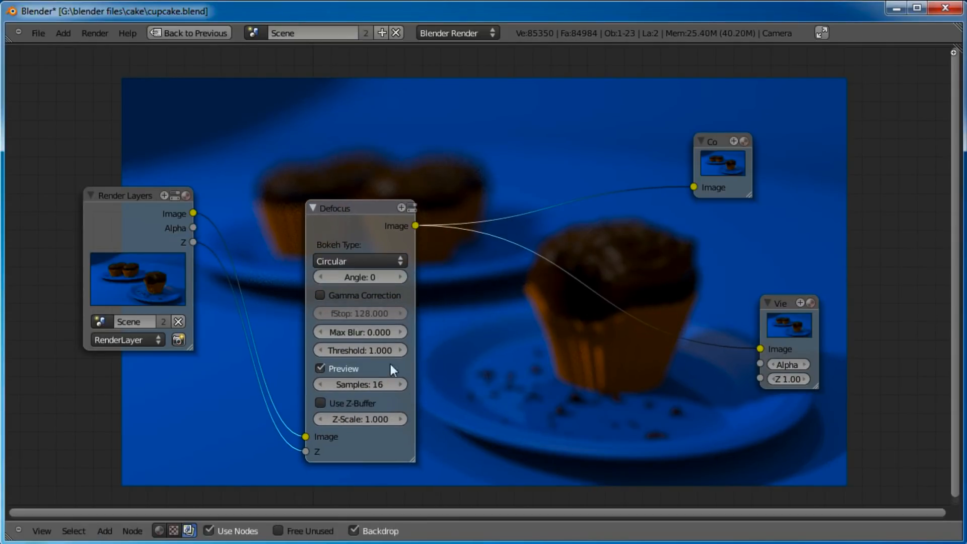
left_click(327, 405)
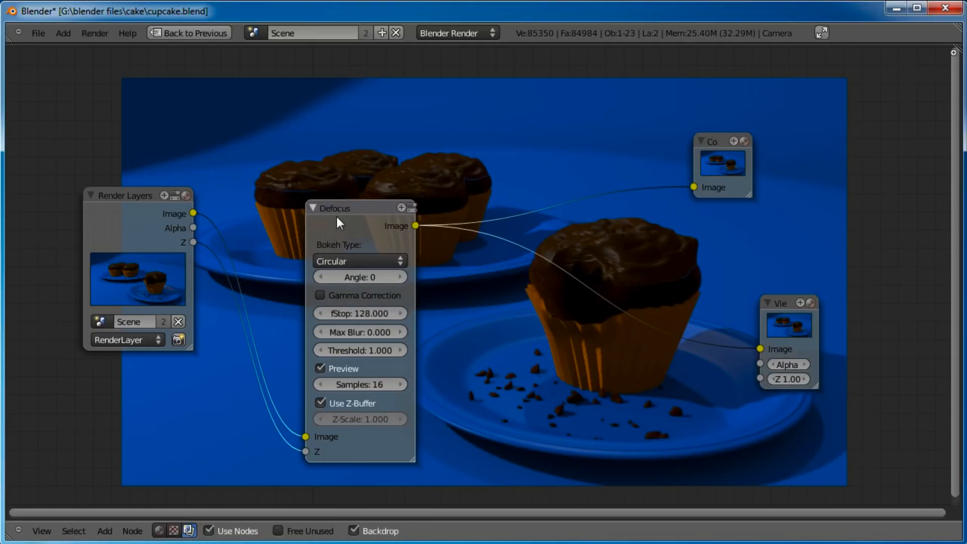
Set the Defocus node's fStop to 10 and reposition the node to check the blur on the back cupcakes
left_click_drag(354, 208, 368, 212)
left_click(410, 318)
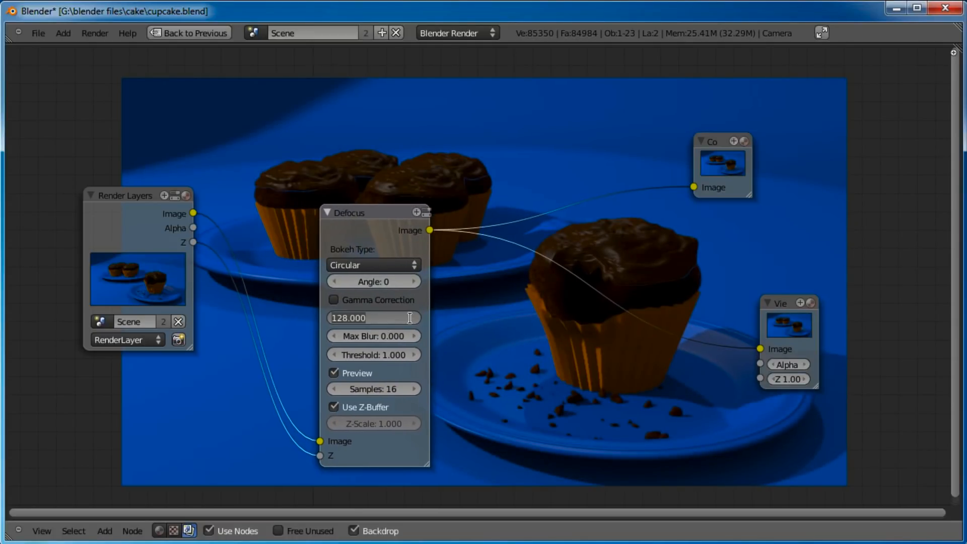
type("10")
key("Return")
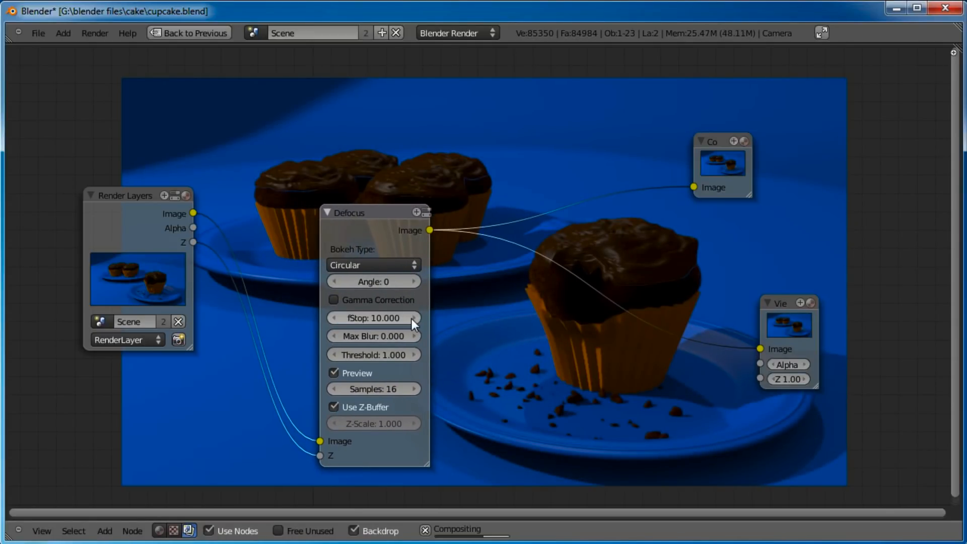
left_click_drag(378, 208, 461, 332)
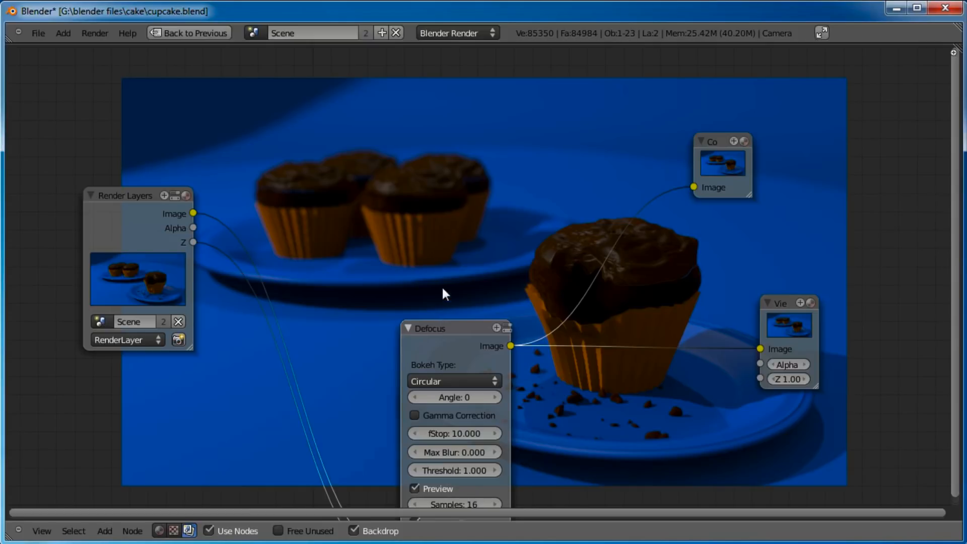
left_click_drag(475, 333, 441, 284)
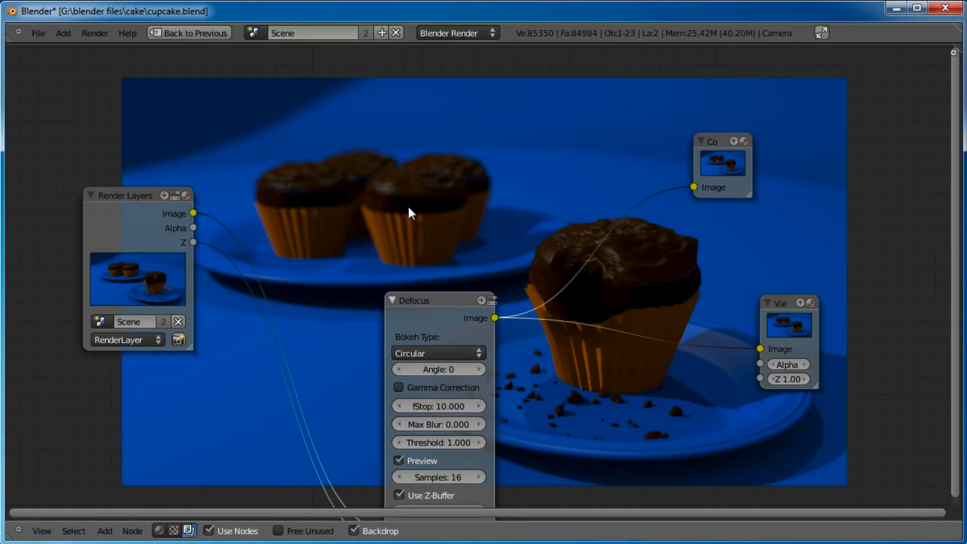
left_click_drag(440, 297, 355, 229)
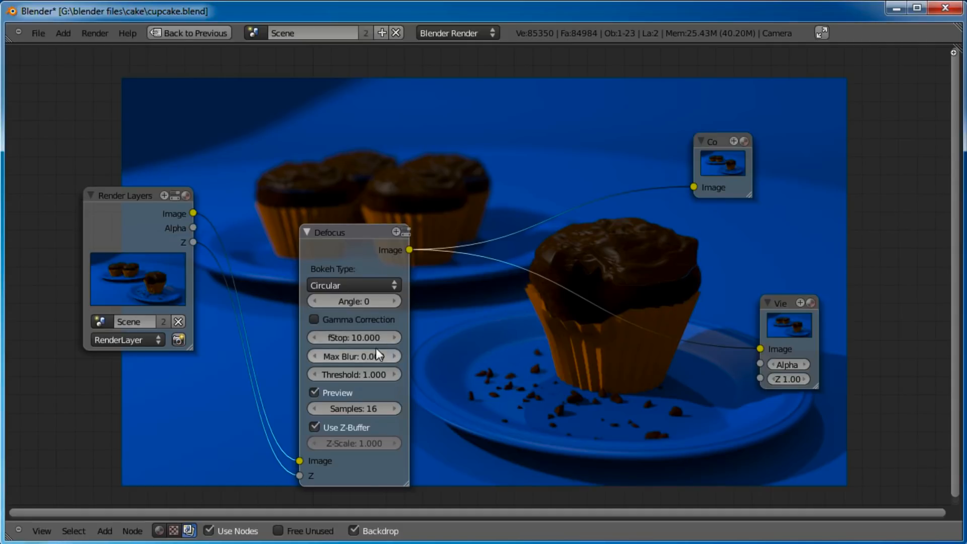
Lower the Defocus node's fStop to 9.2
left_click(311, 337)
left_click(312, 336)
left_click(312, 337)
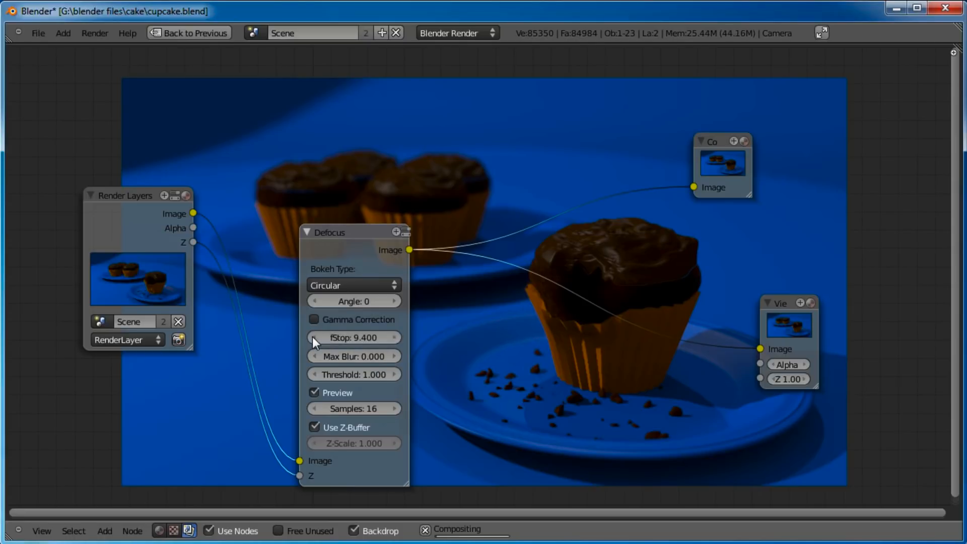
left_click(312, 337)
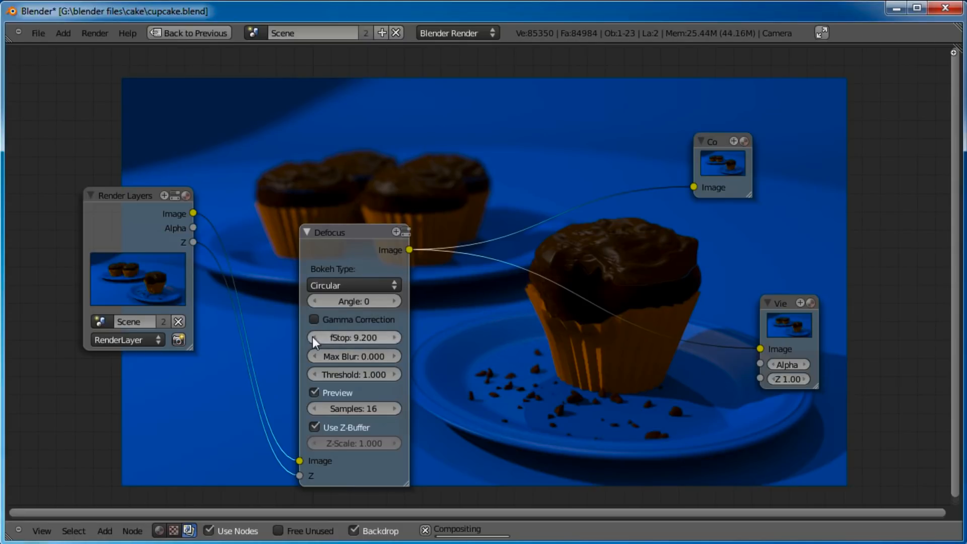
Look through the Defocus node's Bokeh Type options and try enabling Gamma Correction
left_click(389, 286)
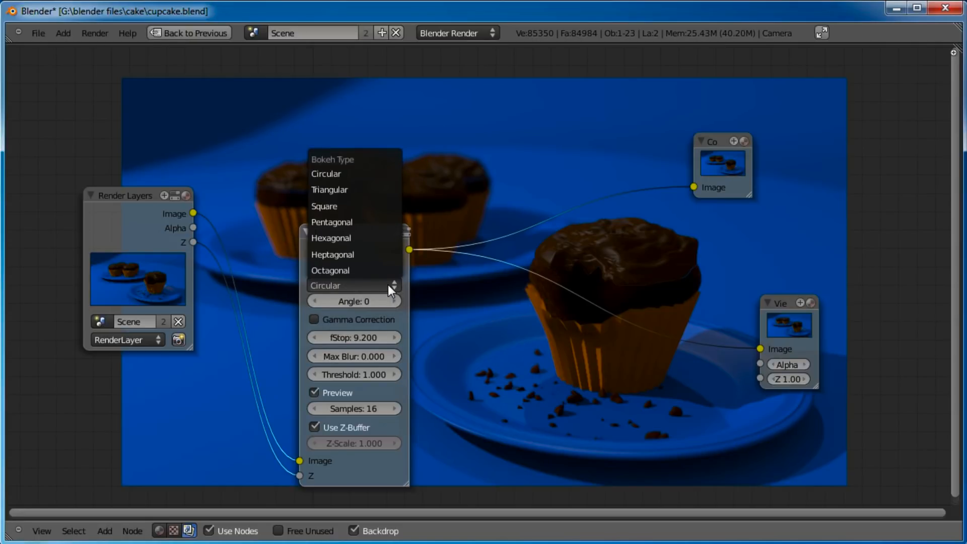
left_click(365, 321)
left_click(365, 322)
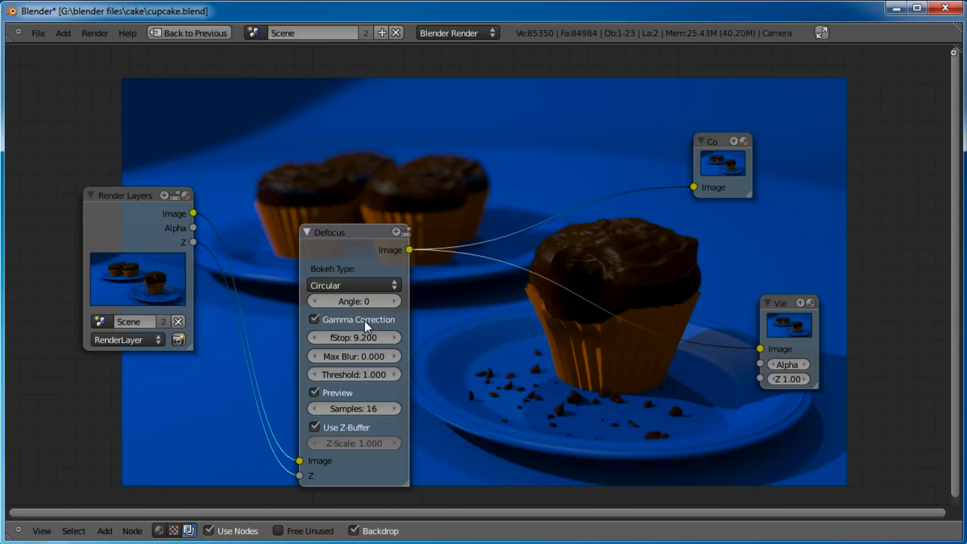
Try a Max Blur of 3.6 on the Defocus node, and restore fStop 10 and Max Blur 0 without Gamma Correction
left_click(378, 340)
left_click(376, 353)
left_click(396, 355)
left_click(397, 355)
left_click(397, 355)
left_click(396, 355)
left_click(397, 355)
left_click(397, 356)
left_click(373, 355)
type("3.6")
key("Return")
mouse_move(372, 352)
left_mouse_down()
mouse_move(355, 355)
mouse_move(385, 340)
left_mouse_up()
left_click_drag(364, 342, 358, 342)
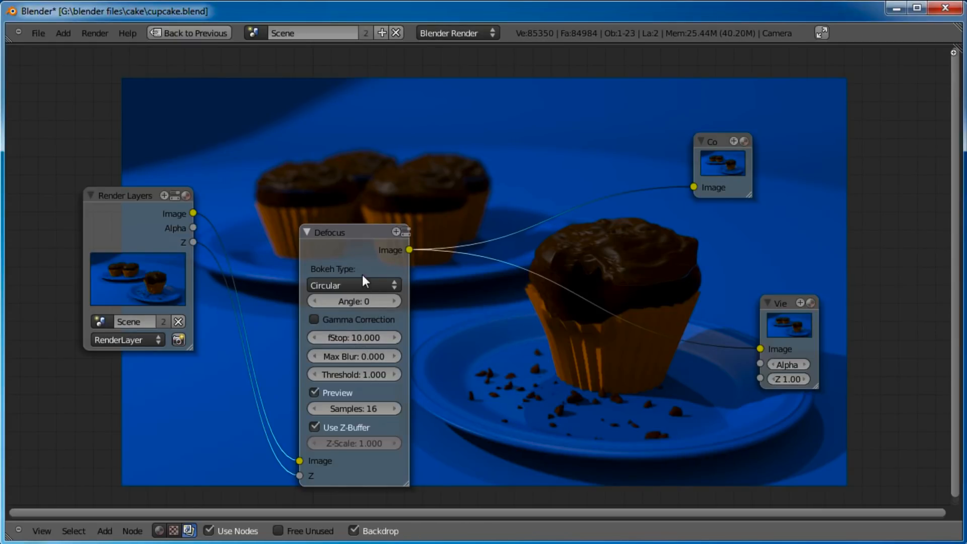
Move the Defocus node next to the Render Layers node and save the blend file over the existing one
left_click_drag(346, 231, 235, 227)
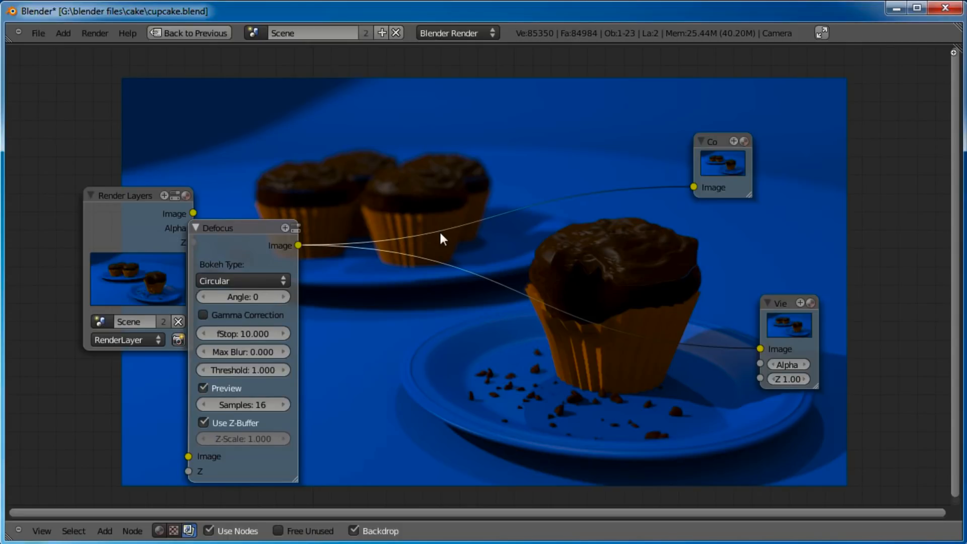
key("ctrl+s")
left_click(461, 249)
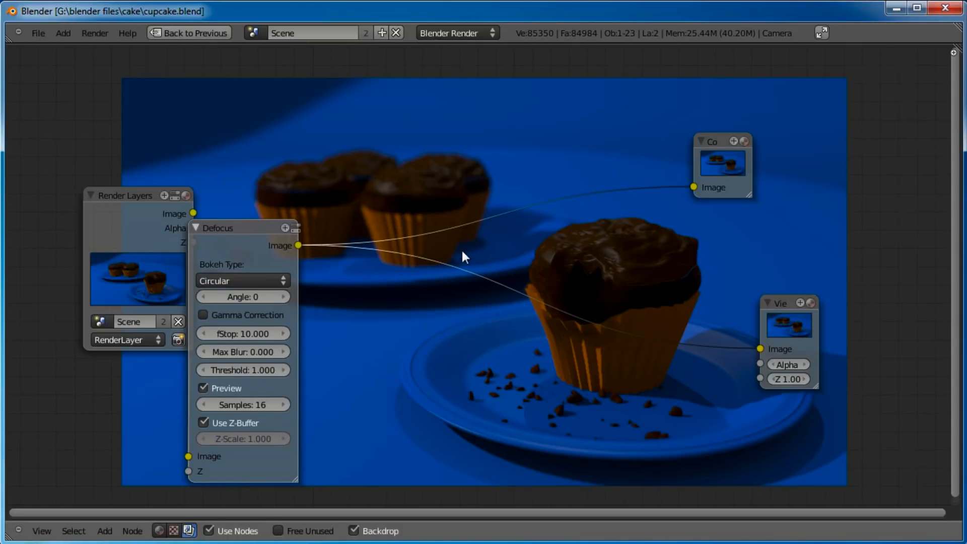
Try to save the composited image from the Node Editor, and restore the multi-editor layout
key("F3")
left_click(748, 174)
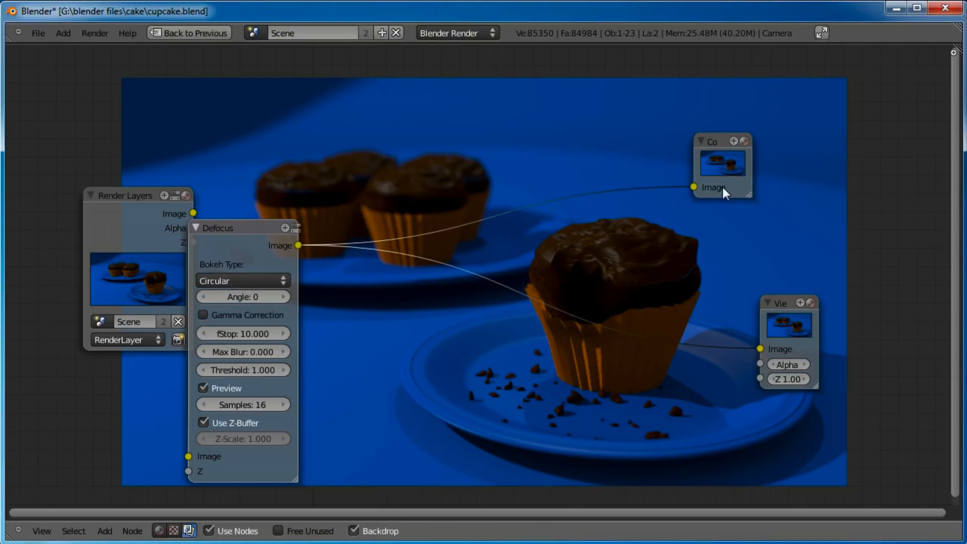
key("ctrl+Up")
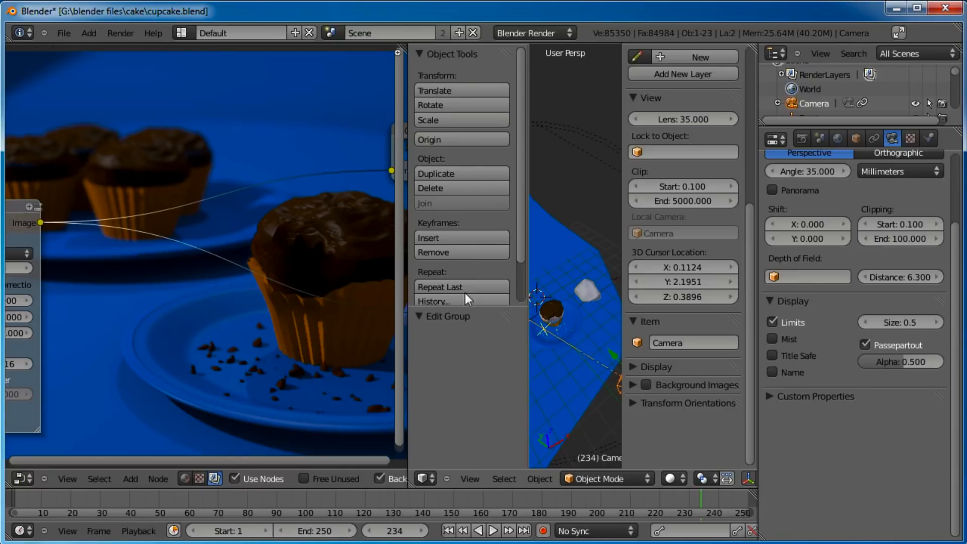
Check the scene's render settings, including the Output and expanded Post Processing options
scroll(856, 251, "up", 3)
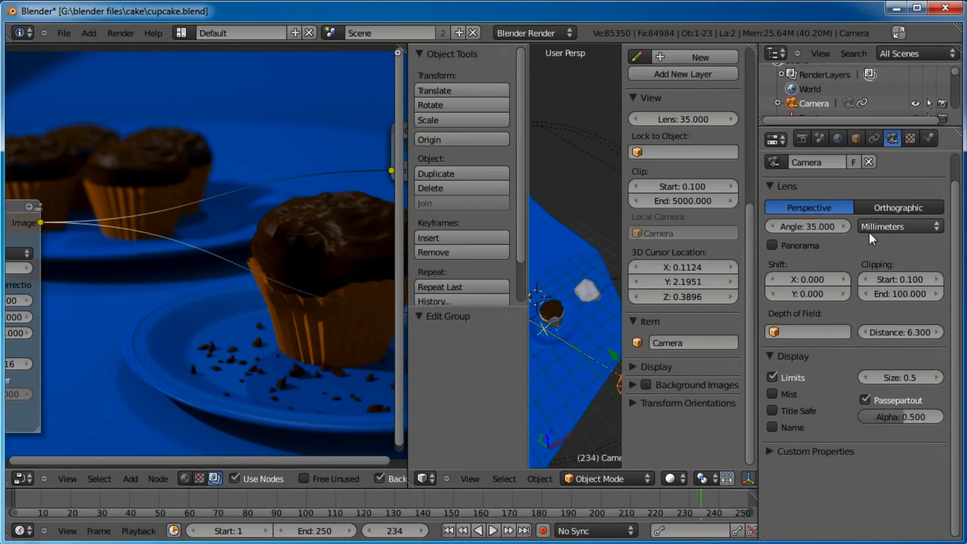
left_click(801, 139)
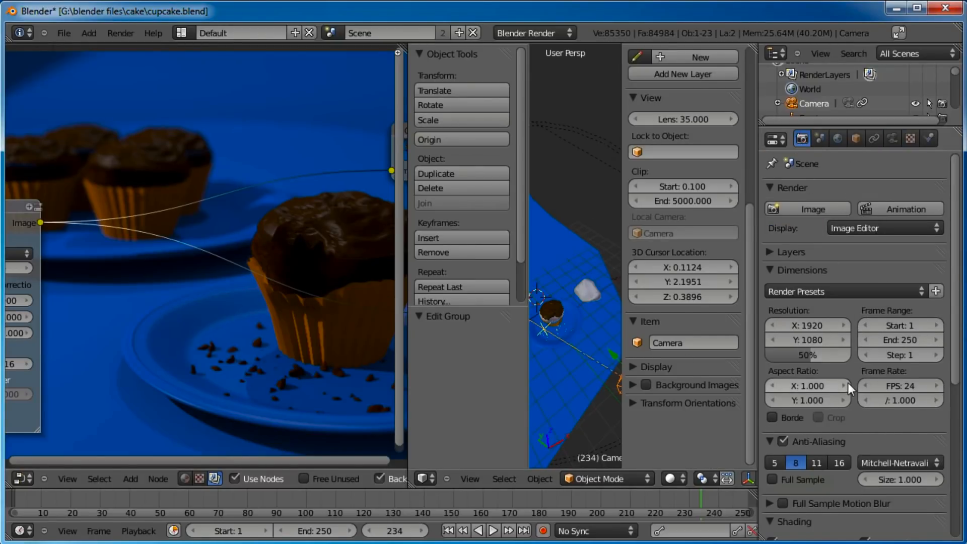
scroll(850, 389, "down", 5)
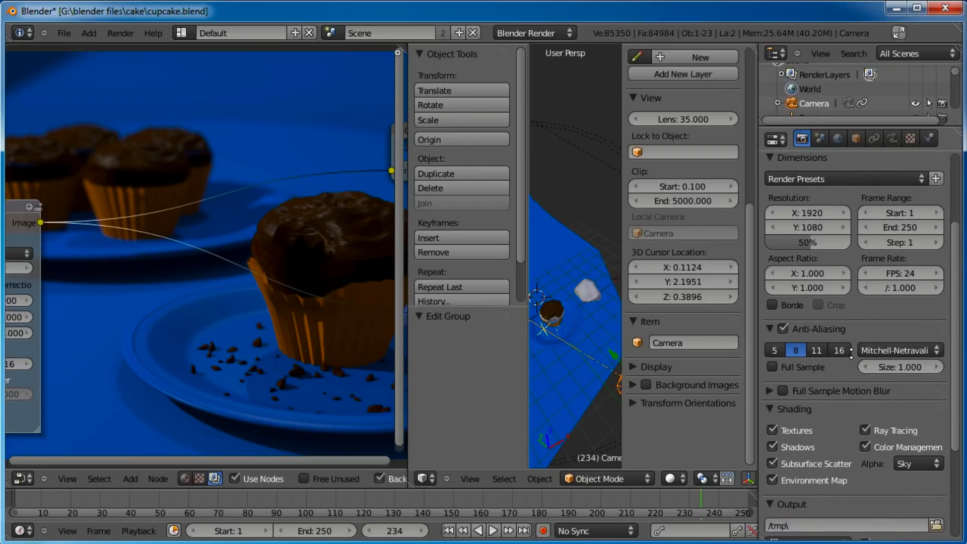
scroll(851, 354, "down", 7)
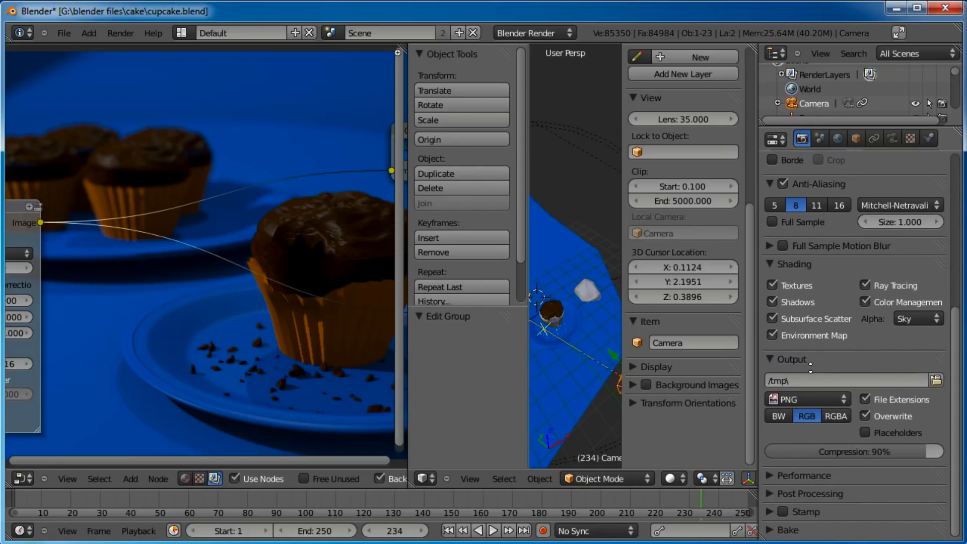
left_click(790, 493)
scroll(794, 471, "down", 4)
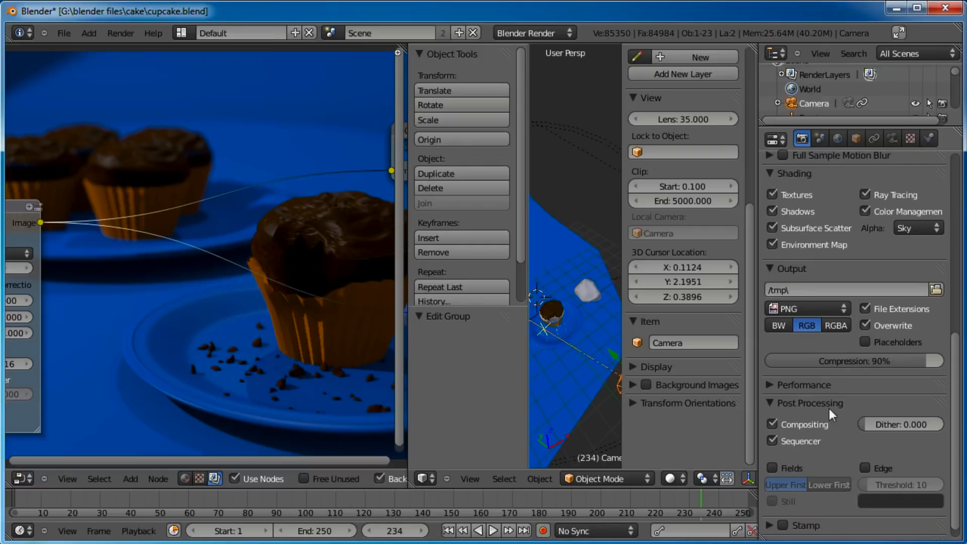
scroll(829, 409, "up", 4)
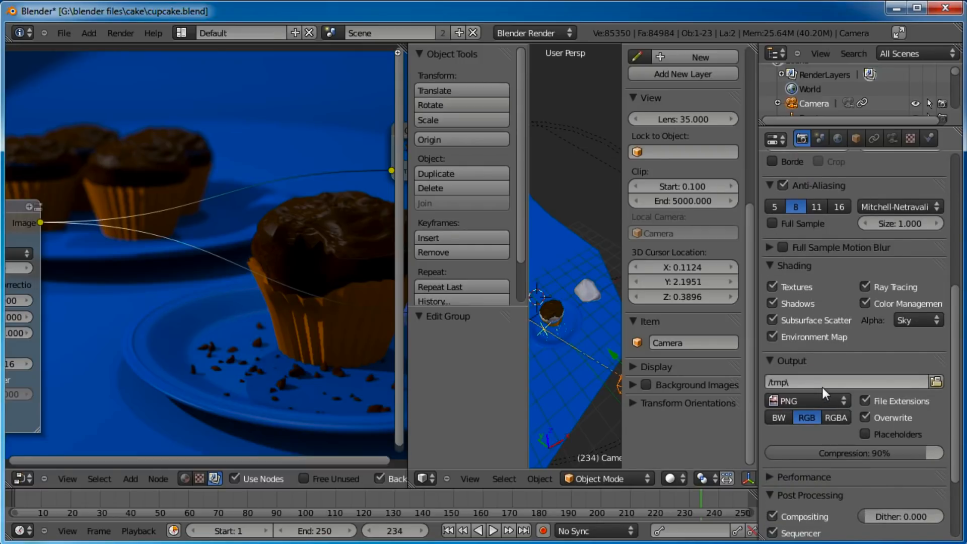
Display the composited render result and save it as an image named cupcakes in the cake folder
key("F3")
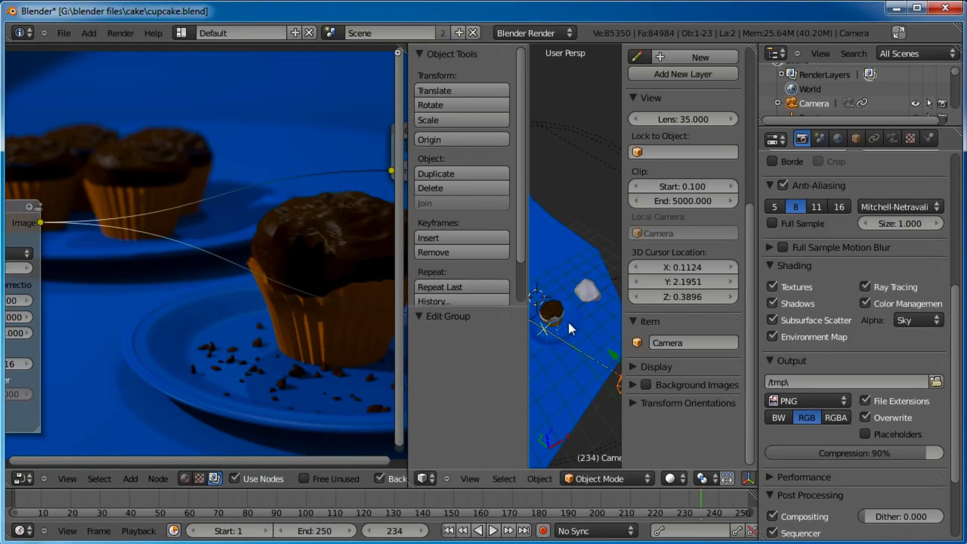
key("F11")
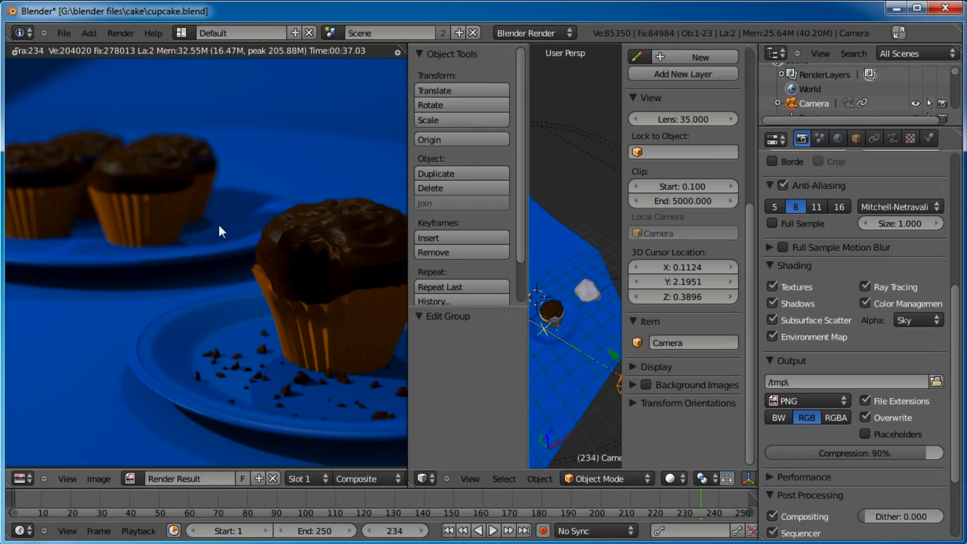
key("F3")
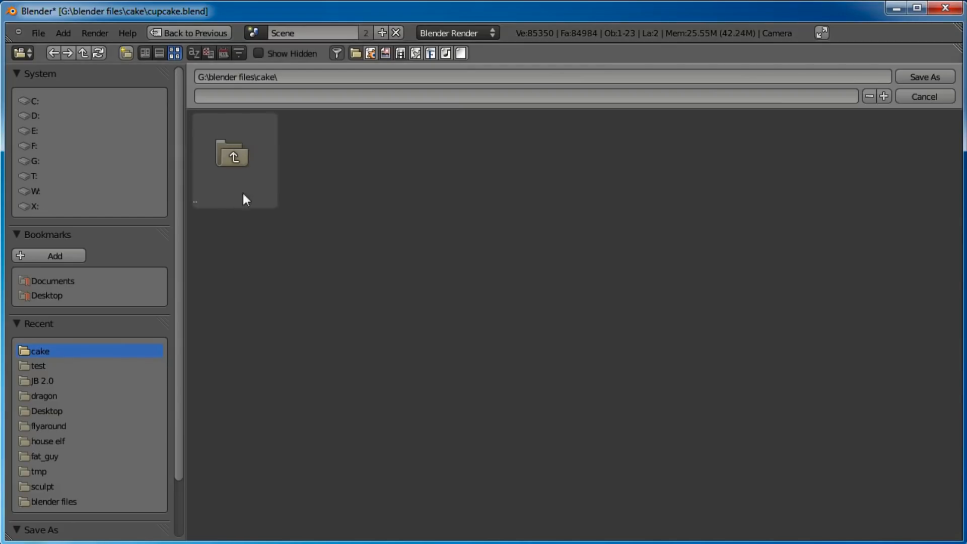
left_click(301, 96)
type("cupcakes")
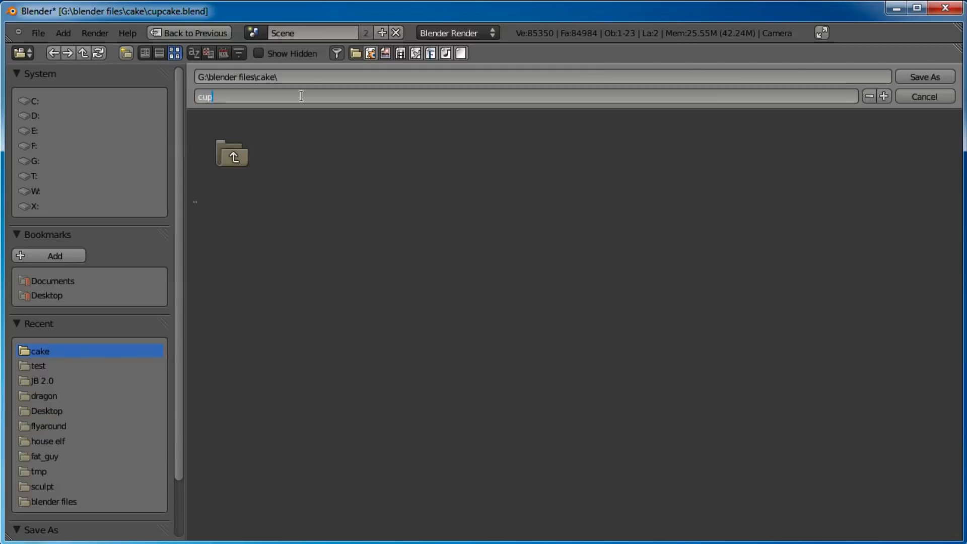
key("Return")
left_click(921, 76)
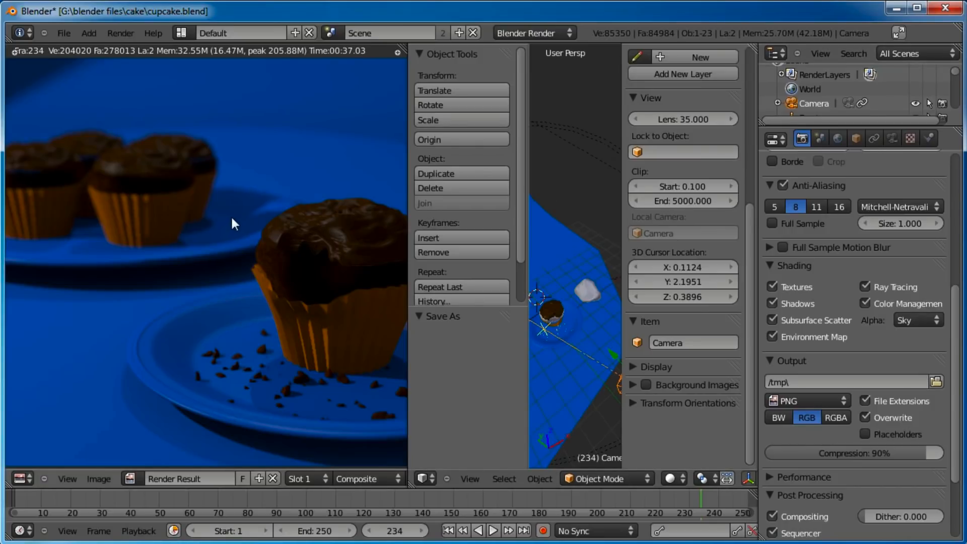
Maximize the Image Editor and inspect the whole defocused cupcake render
key("ctrl+Up")
scroll(599, 247, "up", 1)
scroll(632, 256, "down", 1)
middle_click_drag(651, 252, 637, 248)
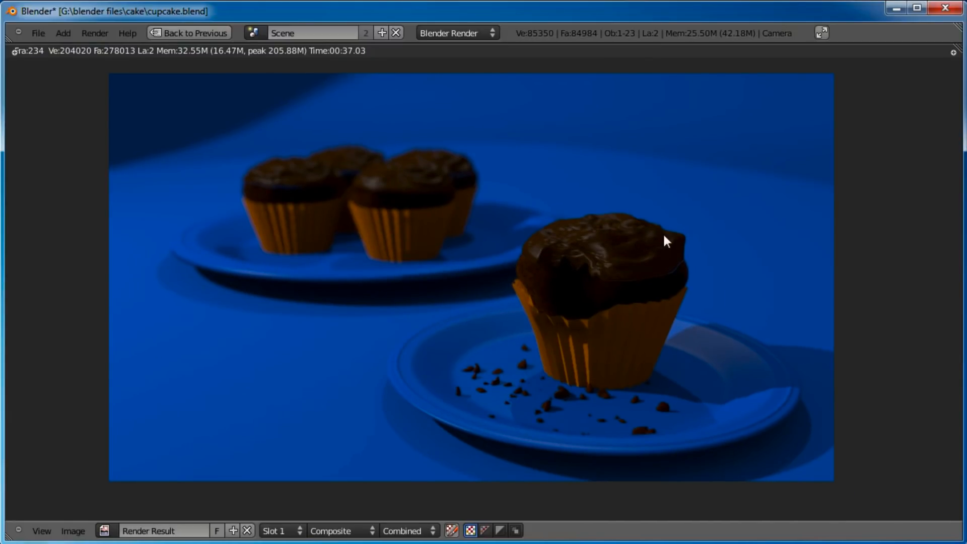